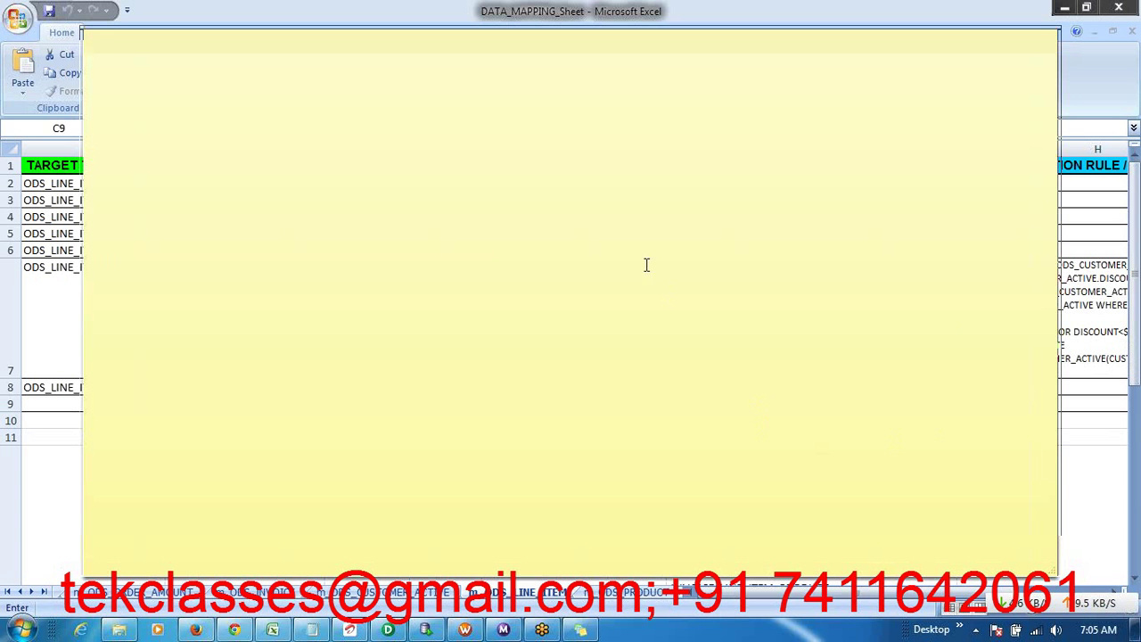
# - Write 'OLTP:- Daily Transaction tables....' in the sticky note, leaving blank lines below
pyautogui.click(607, 215)
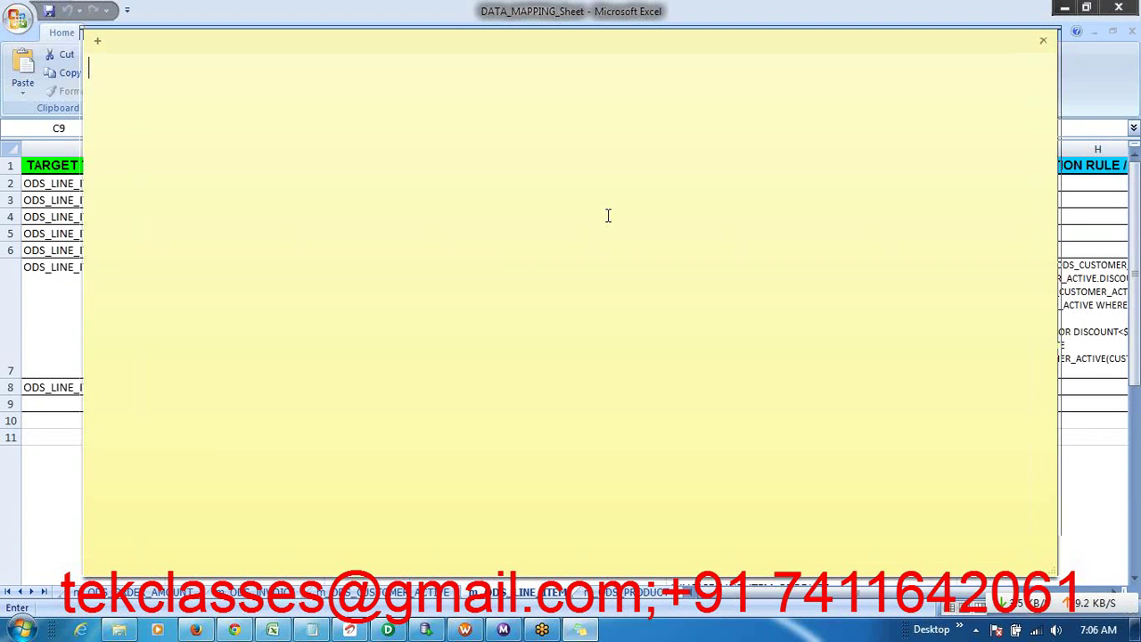
pyautogui.write('OLTP:- ')
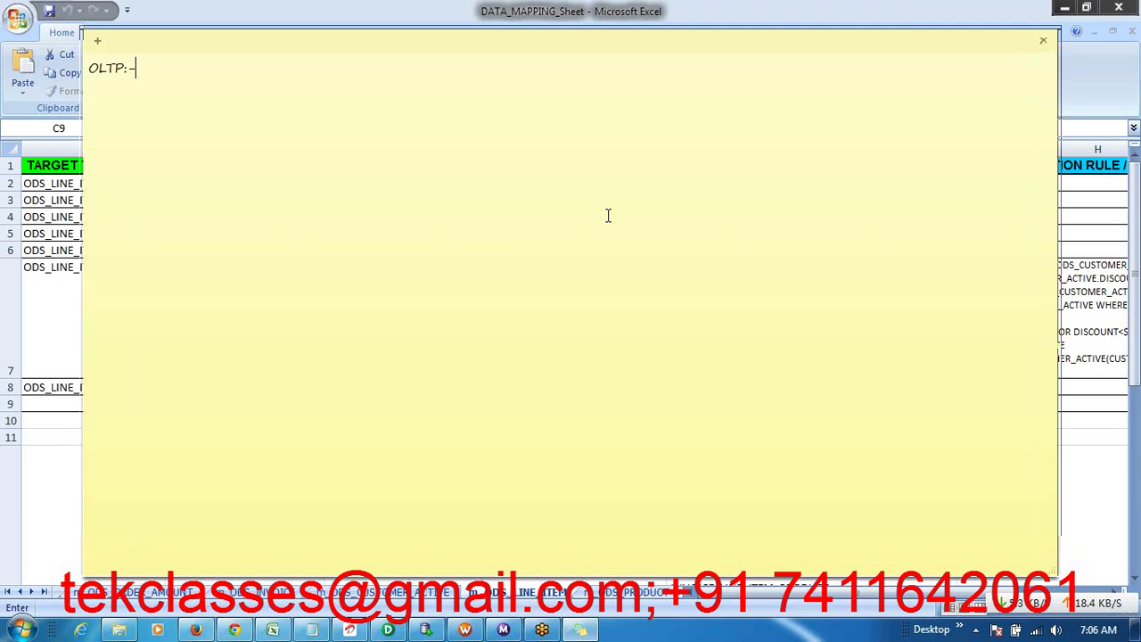
pyautogui.write('Daily Transaction t')
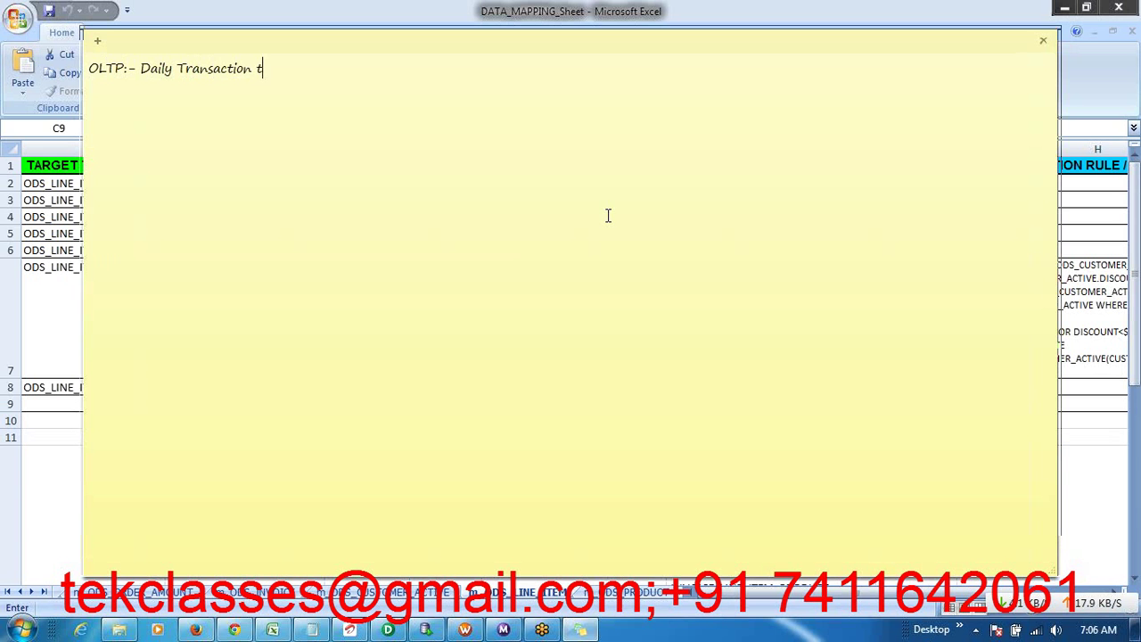
pyautogui.write('ables....')
pyautogui.press('Return')
pyautogui.press('Return')
pyautogui.press('Return')
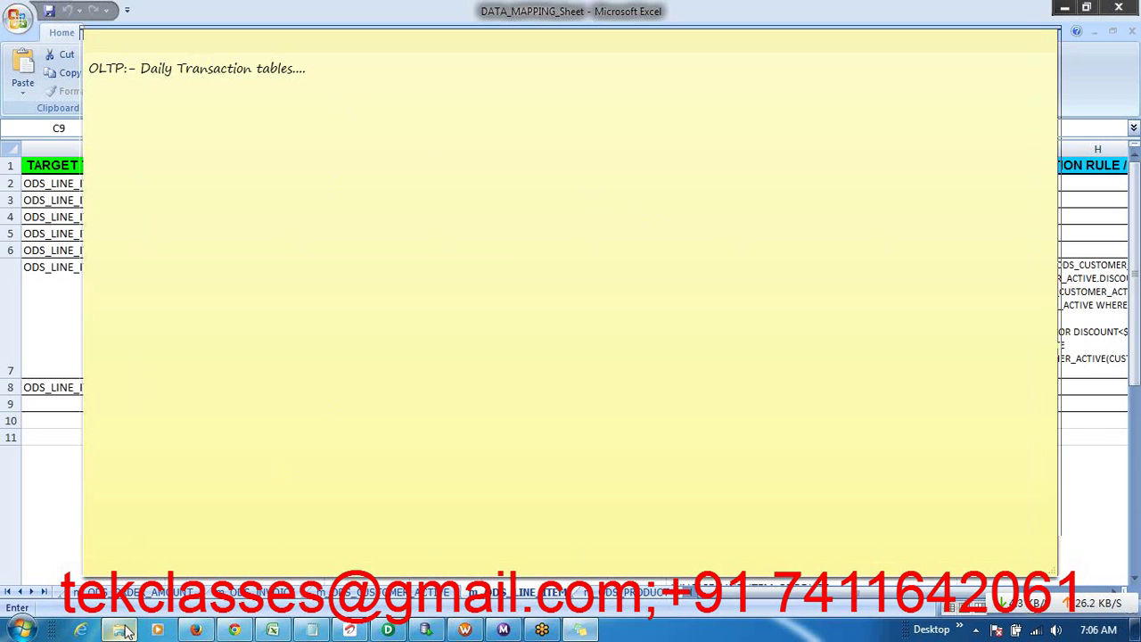
pyautogui.click(125, 631)
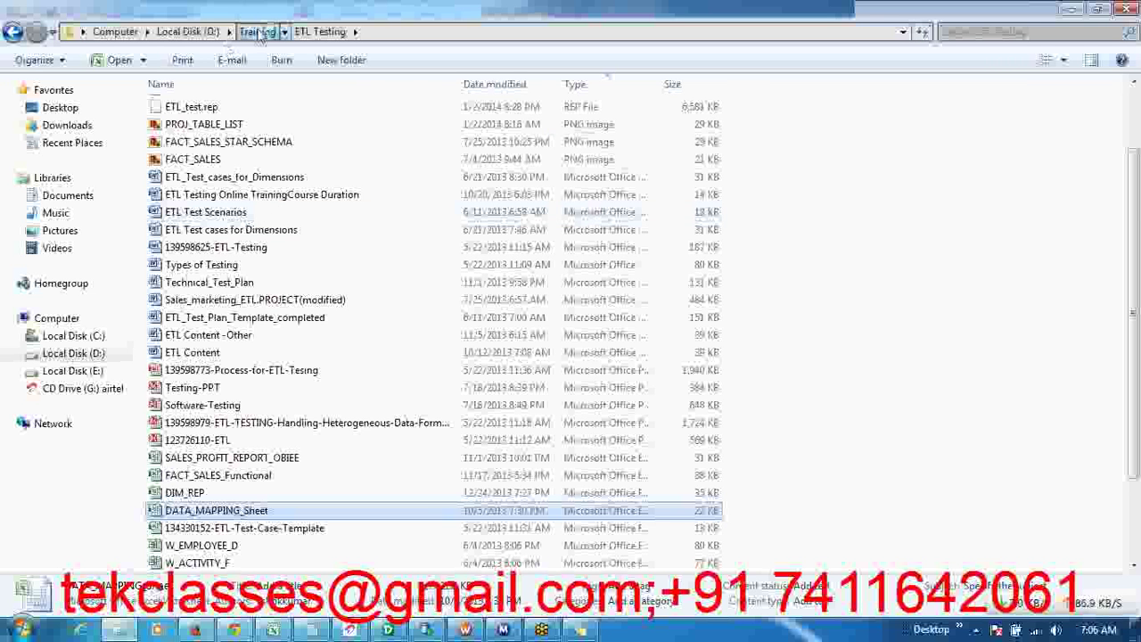
# - Open the PROJ_TABLE_LIST diagram image from Training > InformaticaLabs_PDF in Photo Viewer
pyautogui.click(258, 32)
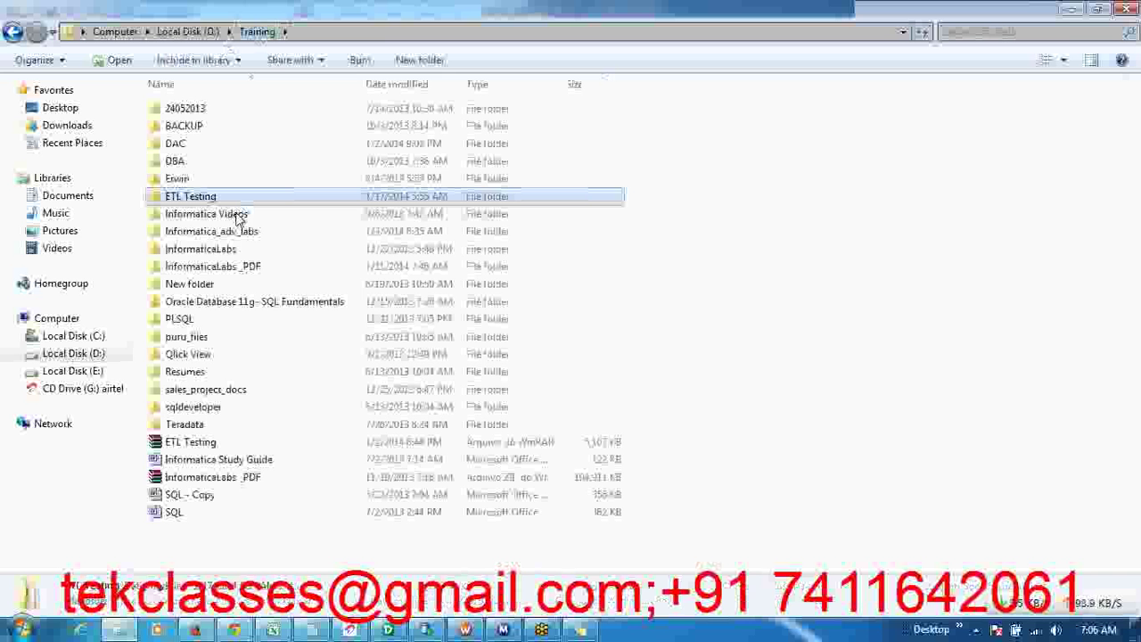
pyautogui.click(236, 273)
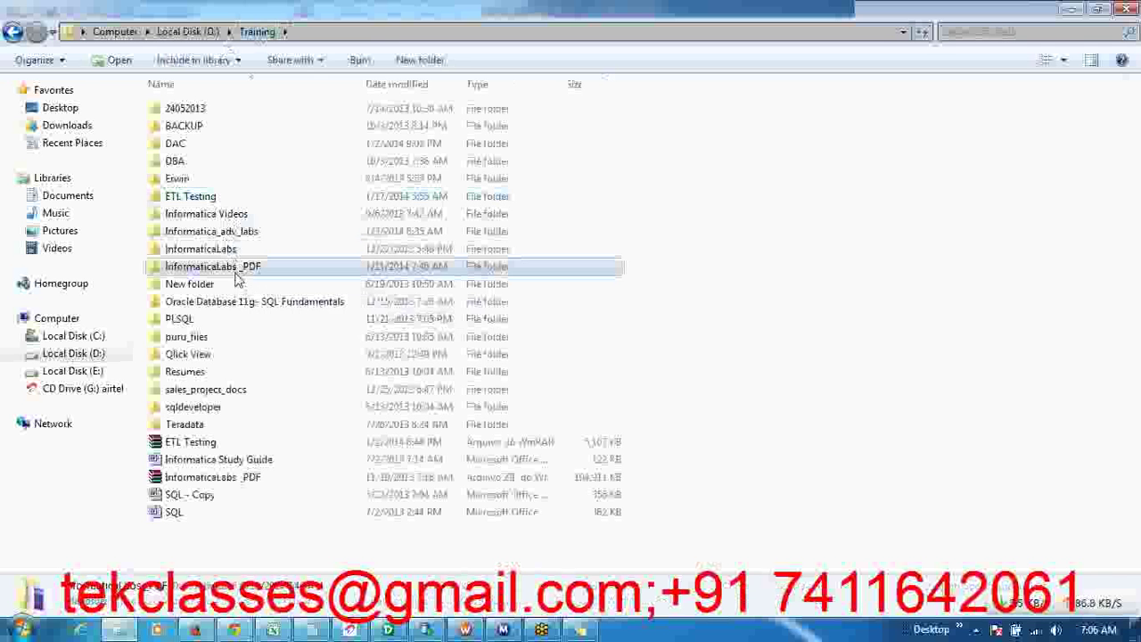
pyautogui.doubleClick(237, 273)
pyautogui.click(238, 547)
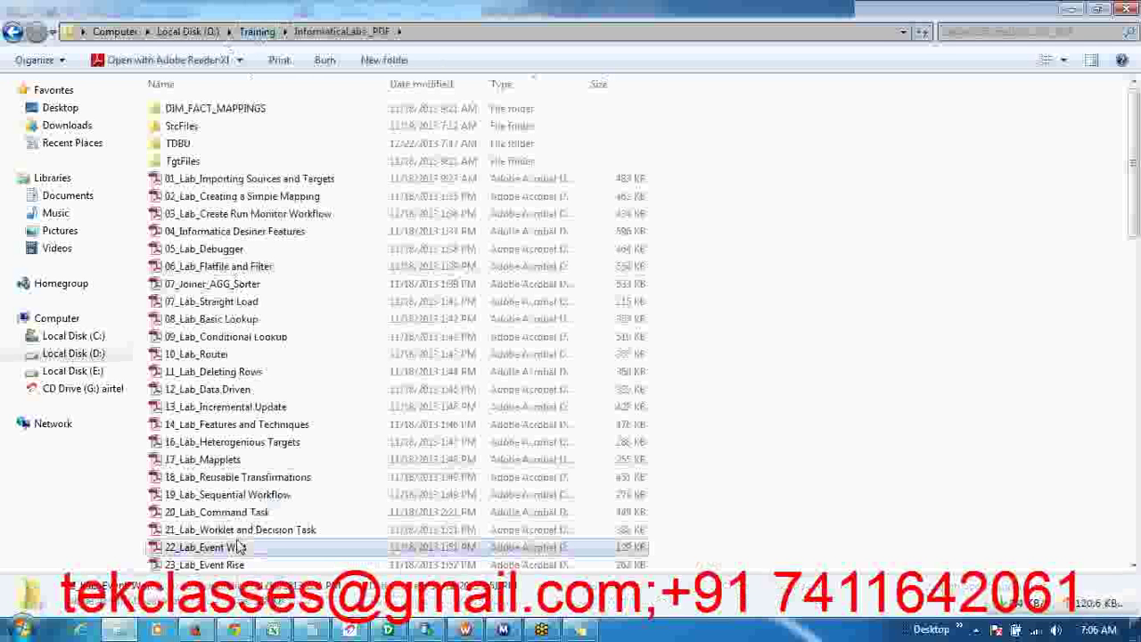
pyautogui.scroll(-6, 238, 547)
pyautogui.press('Down')
pyautogui.press('Down')
pyautogui.press('Down')
pyautogui.press('Down')
pyautogui.press('Down')
pyautogui.press('Down')
pyautogui.press('Down')
pyautogui.press('Down')
pyautogui.press('Down')
pyautogui.press('Down')
pyautogui.press('Down')
pyautogui.press('Down')
pyautogui.press('Down')
pyautogui.press('Down')
pyautogui.press('Down')
pyautogui.press('Down')
pyautogui.press('Down')
pyautogui.press('Down')
pyautogui.press('Down')
pyautogui.press('Down')
pyautogui.press('Down')
pyautogui.press('Down')
pyautogui.press('Down')
pyautogui.press('Down')
pyautogui.press('Down')
pyautogui.press('Down')
pyautogui.press('Down')
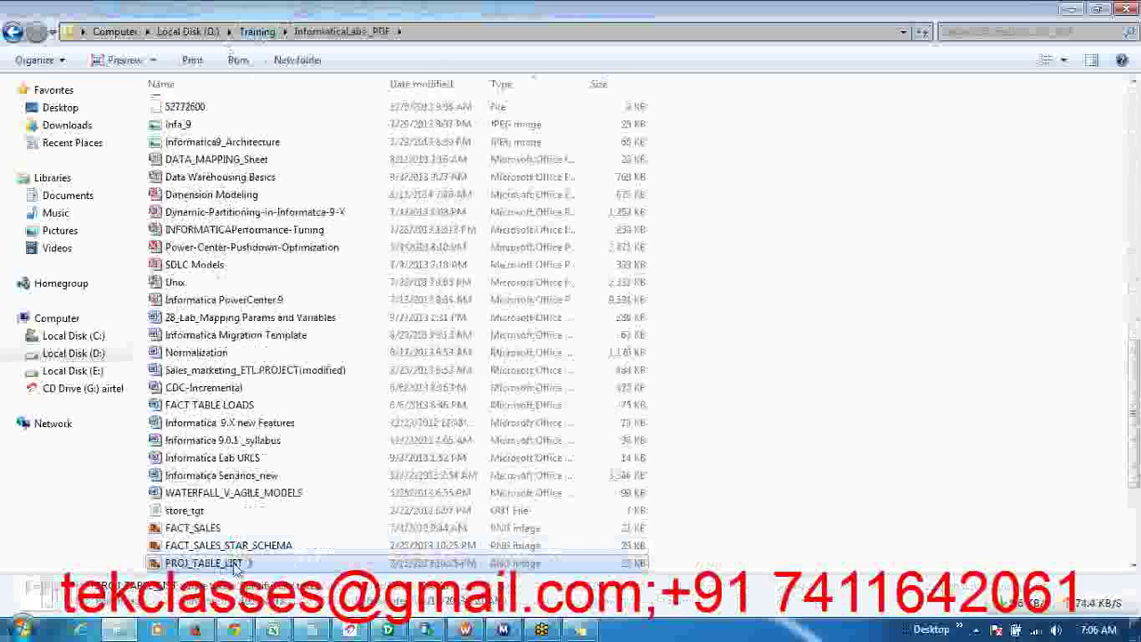
pyautogui.doubleClick(235, 563)
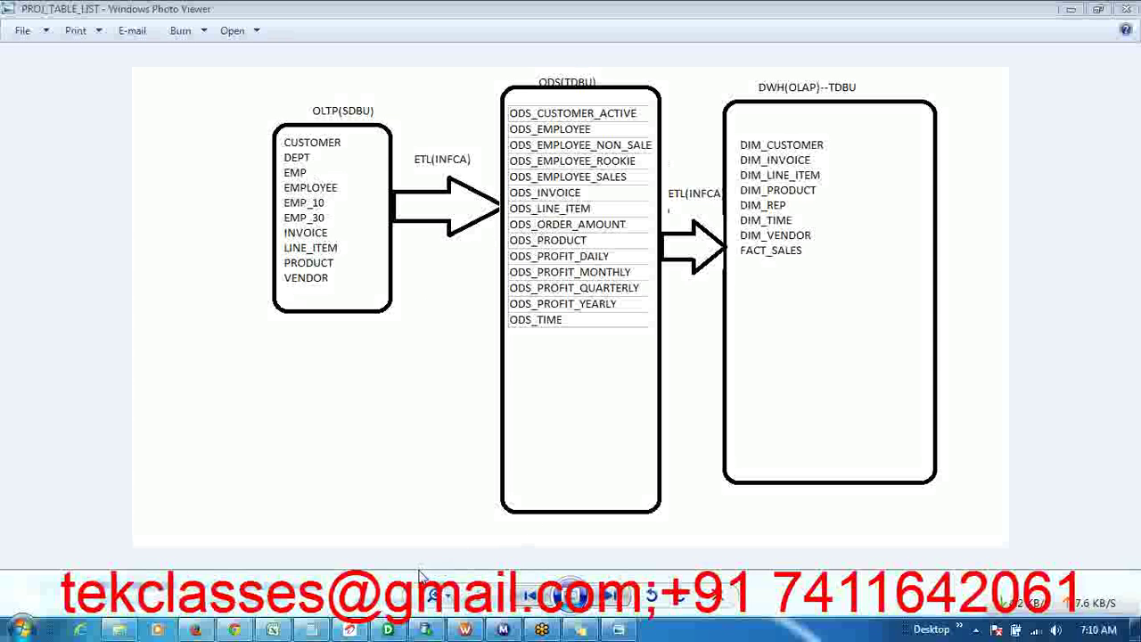
# - Connect to the INFA_DEMO repository from the Designer Navigator
pyautogui.click(389, 631)
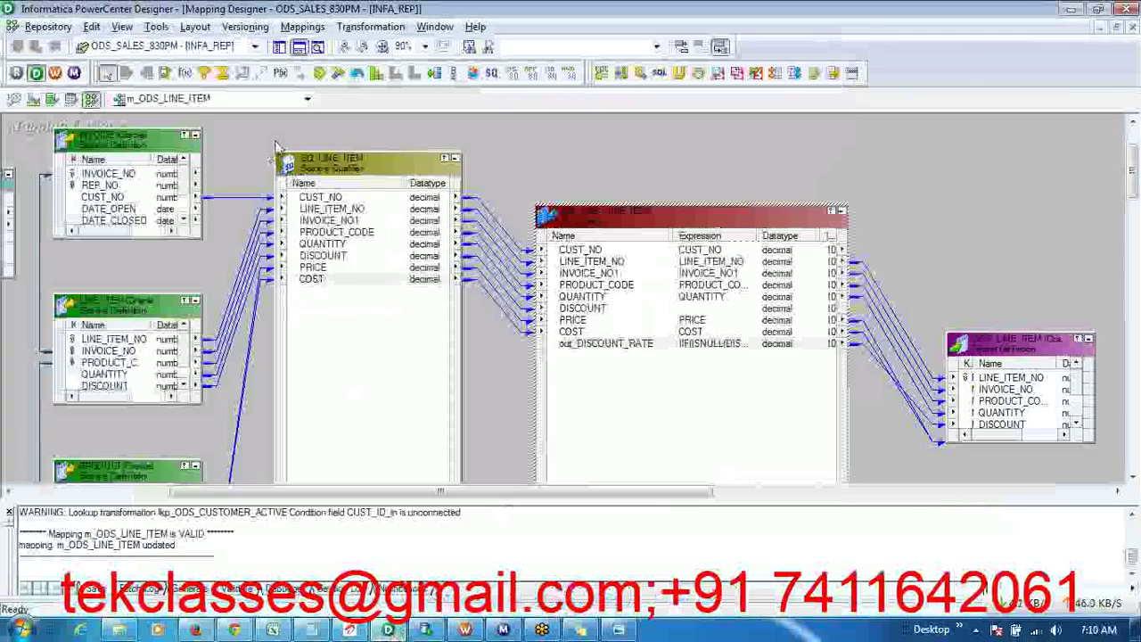
pyautogui.click(281, 47)
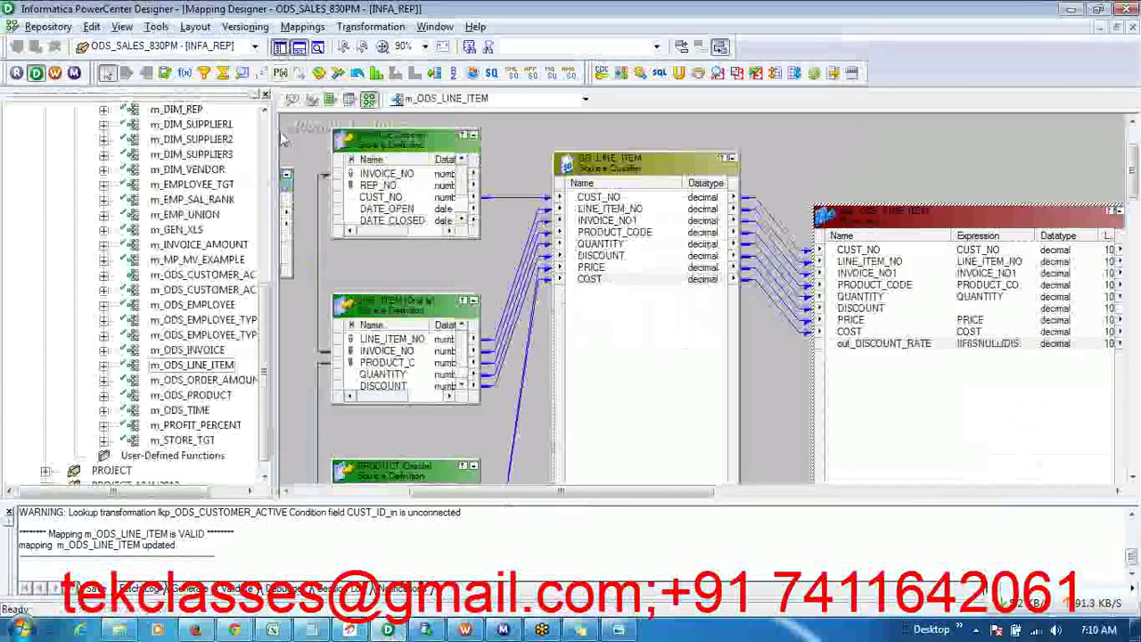
pyautogui.scroll(8, 178, 268)
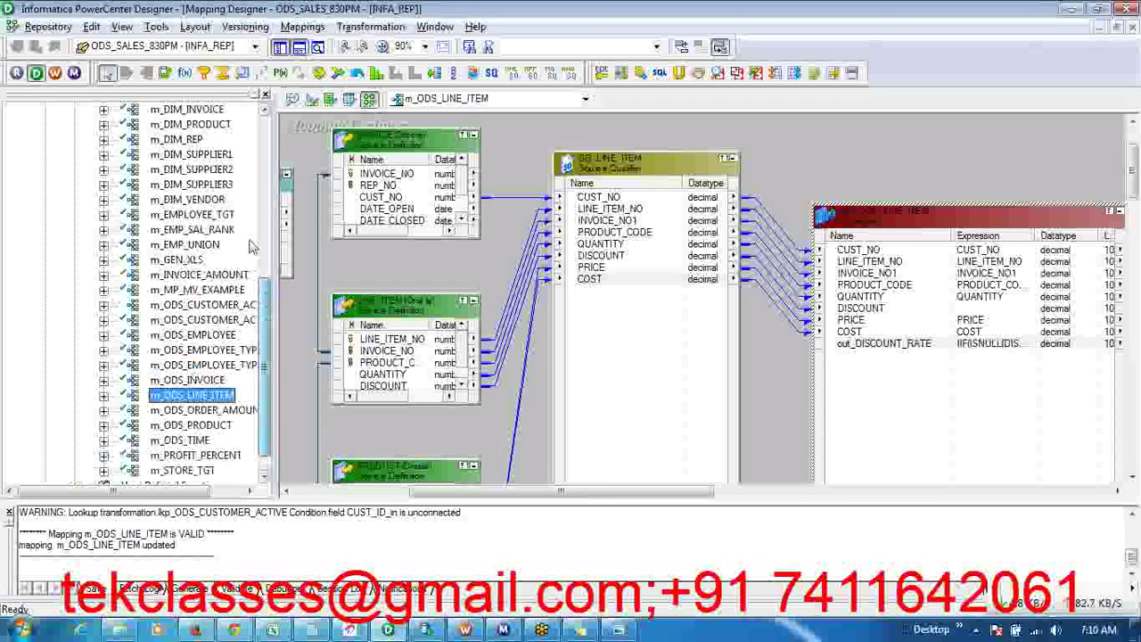
pyautogui.click(16, 140)
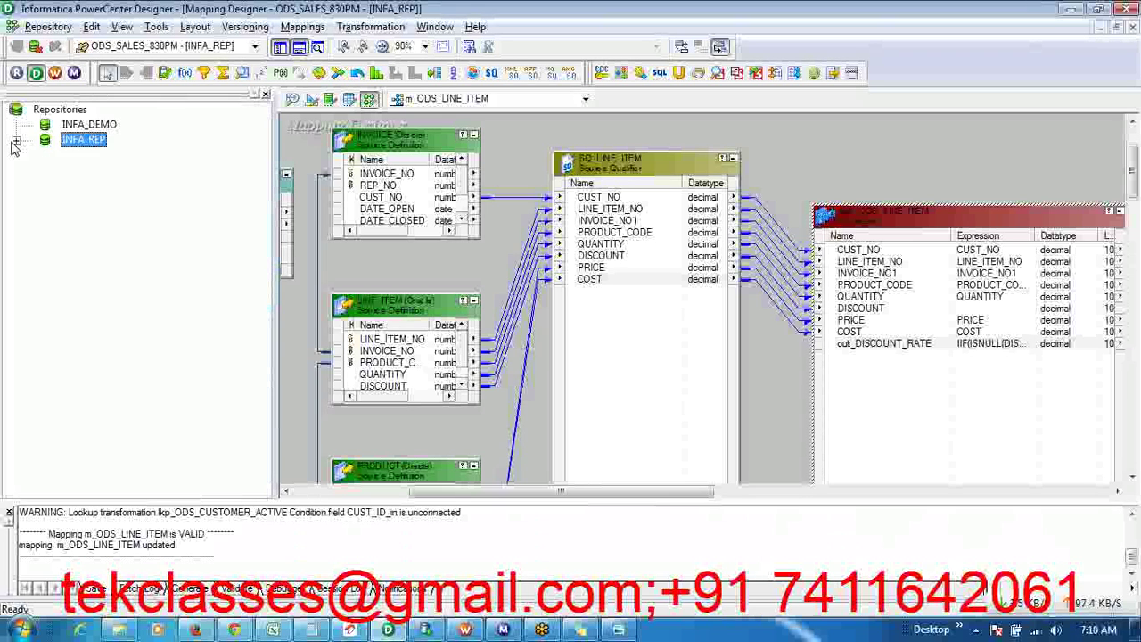
pyautogui.click(94, 125)
pyautogui.rightClick(95, 127)
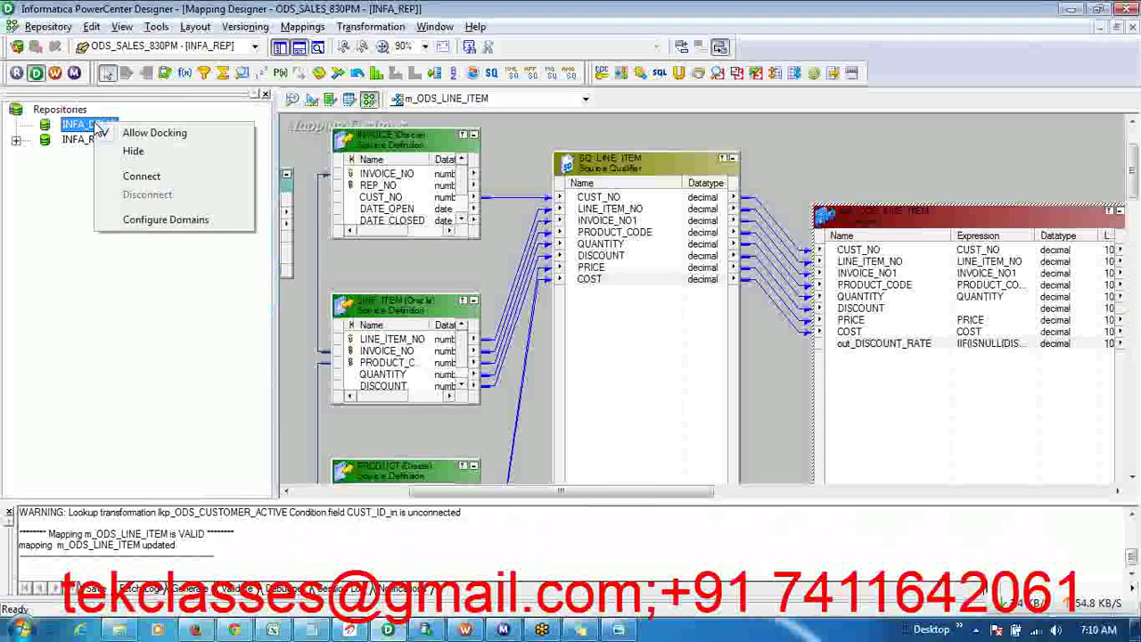
pyautogui.click(145, 177)
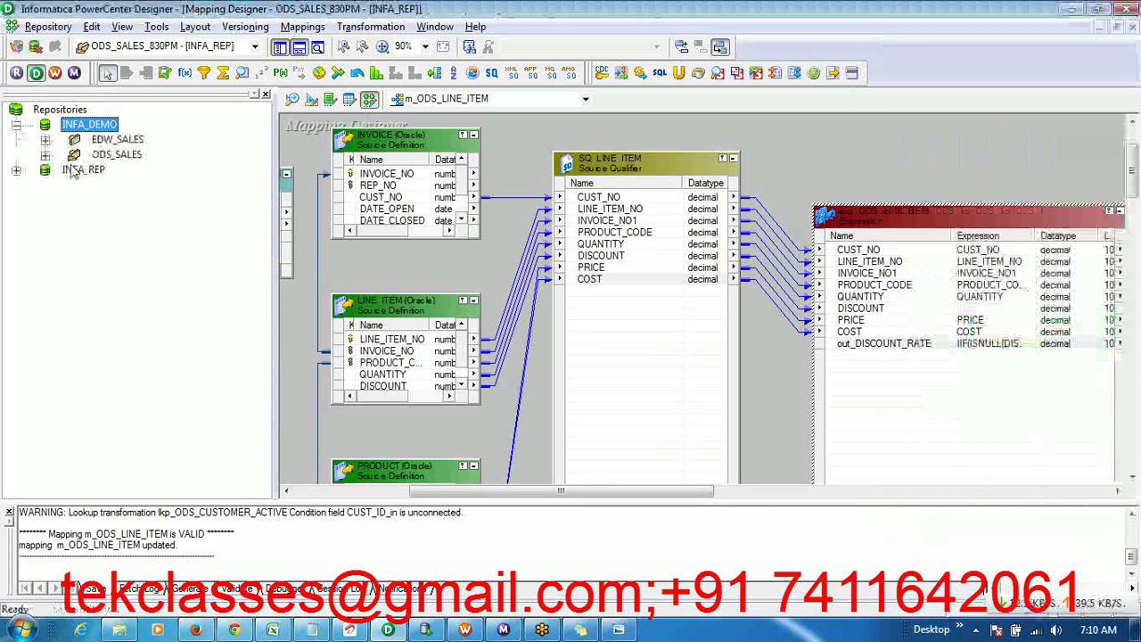
# - Disconnect from the INFA_REP repository
pyautogui.click(77, 175)
pyautogui.rightClick(77, 178)
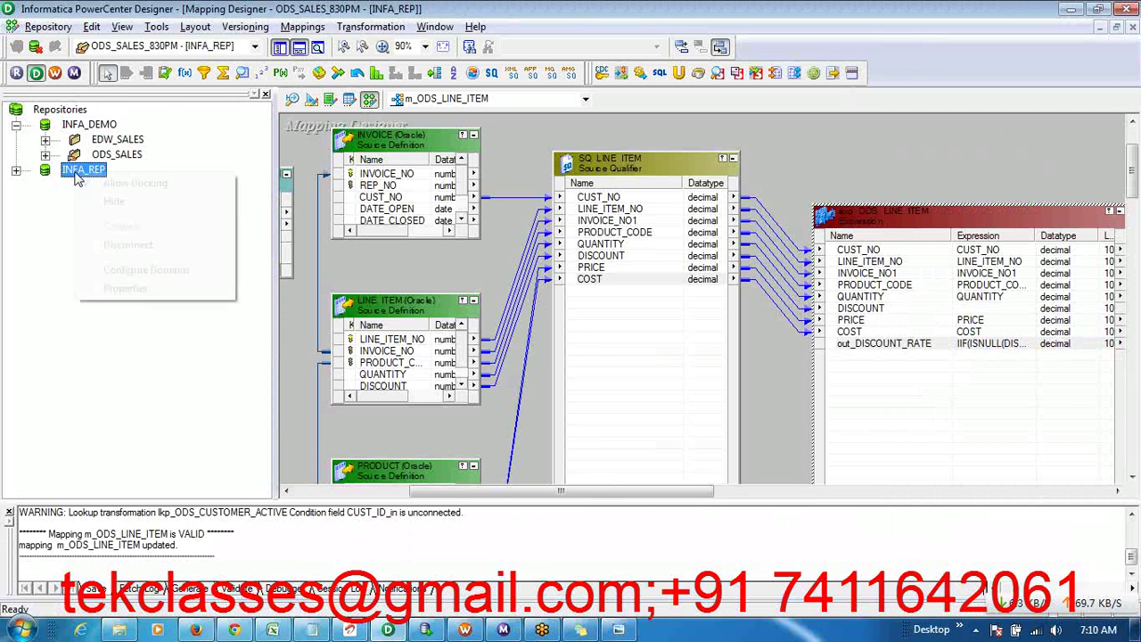
pyautogui.click(127, 246)
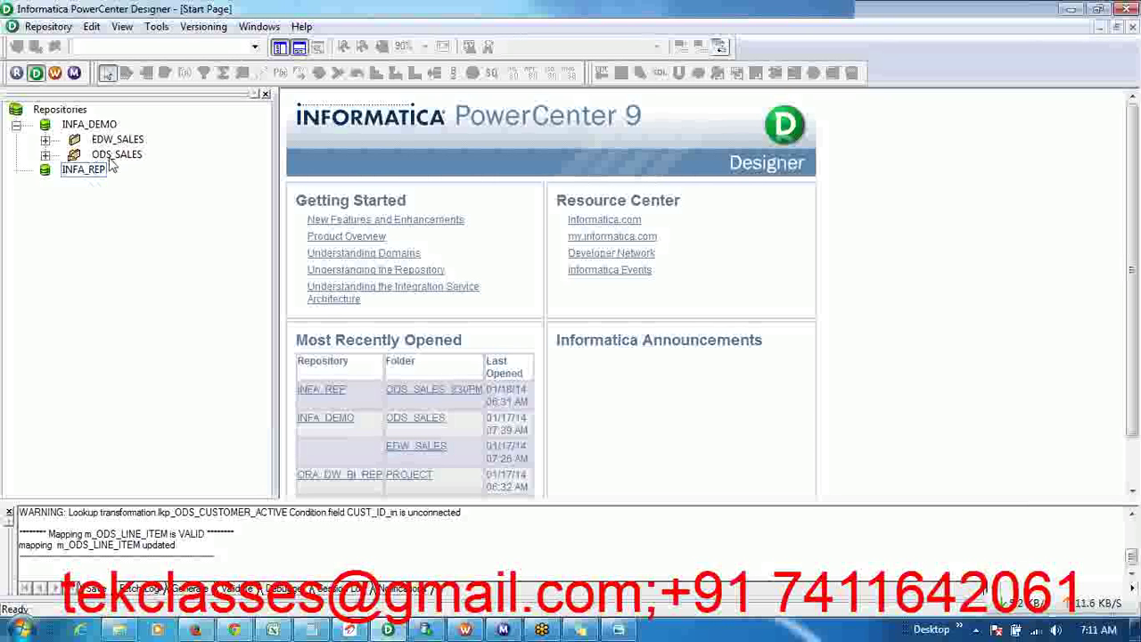
# - Open the ODS_SALES folder in INFA_DEMO, then bring the PROJ_TABLE_LIST diagram back up
pyautogui.click(113, 158)
pyautogui.rightClick(111, 166)
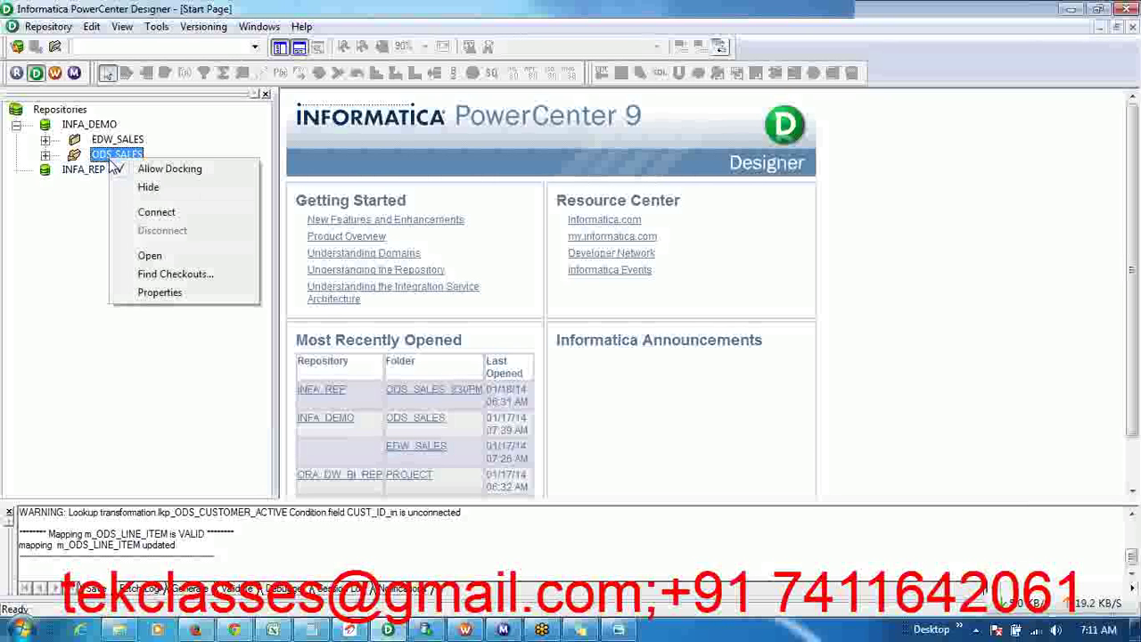
pyautogui.click(150, 257)
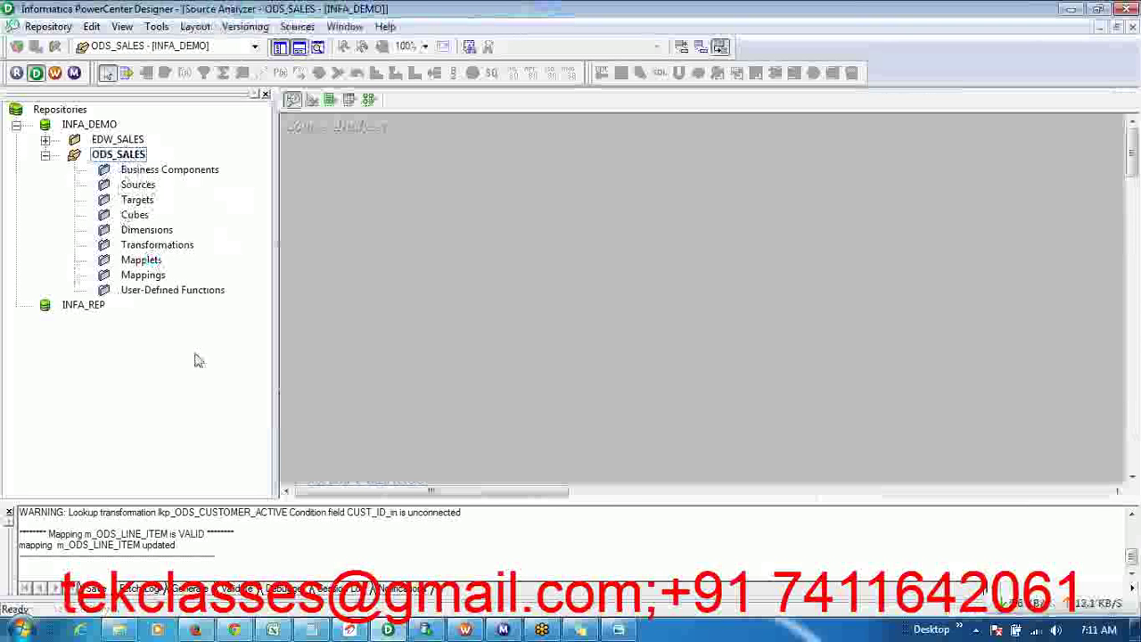
pyautogui.click(615, 630)
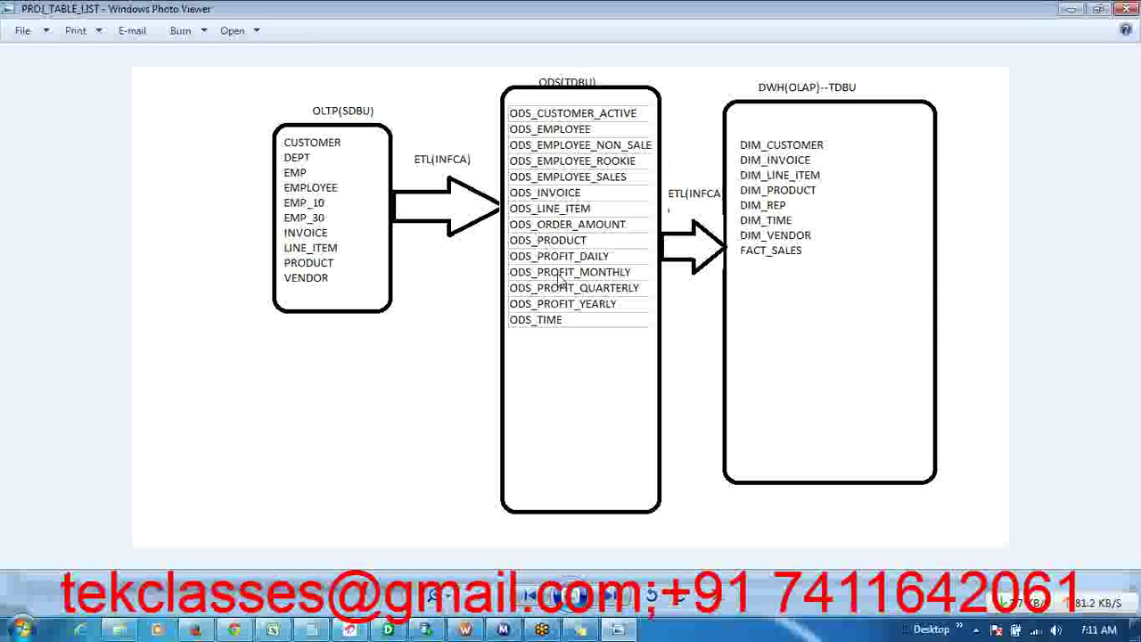
# - Return to PowerCenter Designer, showing the empty Source Analyzer for ODS_SALES
pyautogui.click(624, 630)
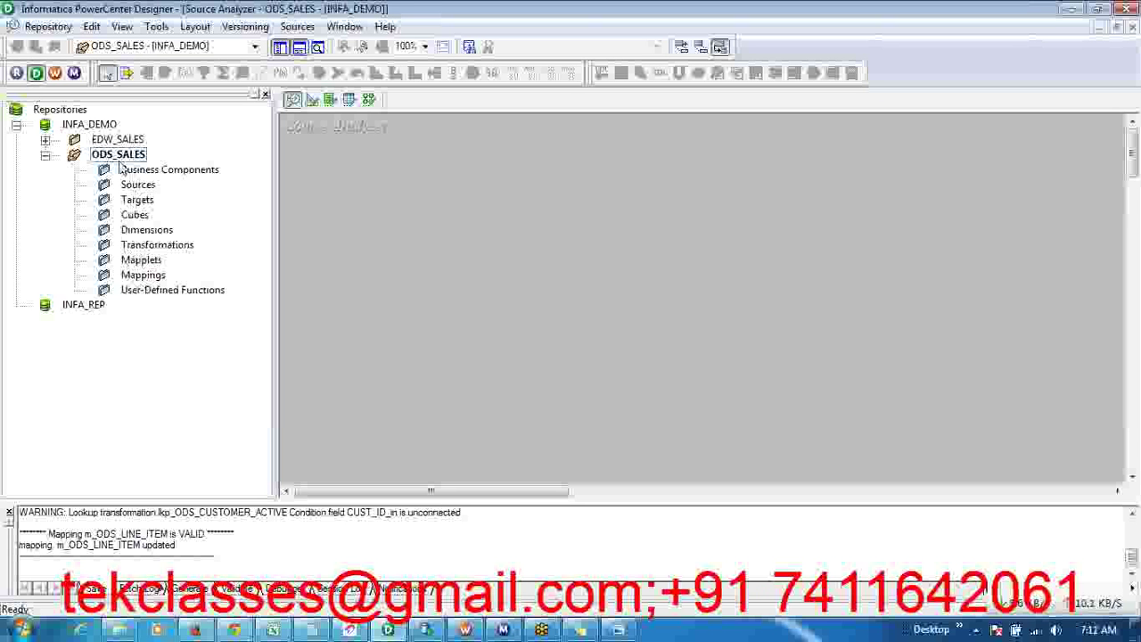
pyautogui.click(312, 100)
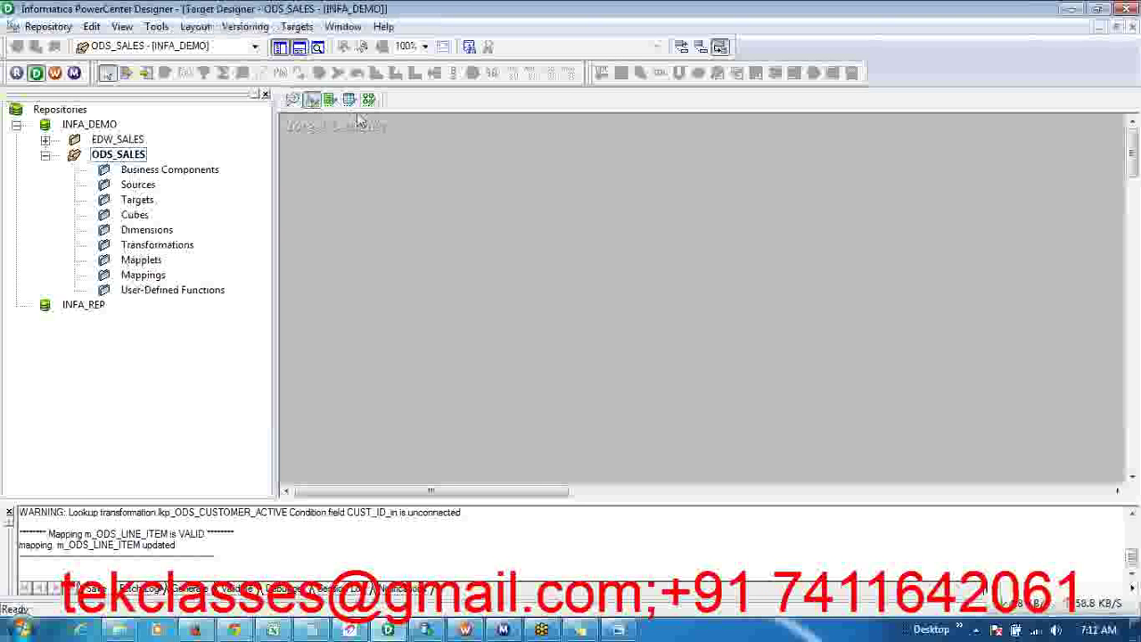
pyautogui.click(292, 99)
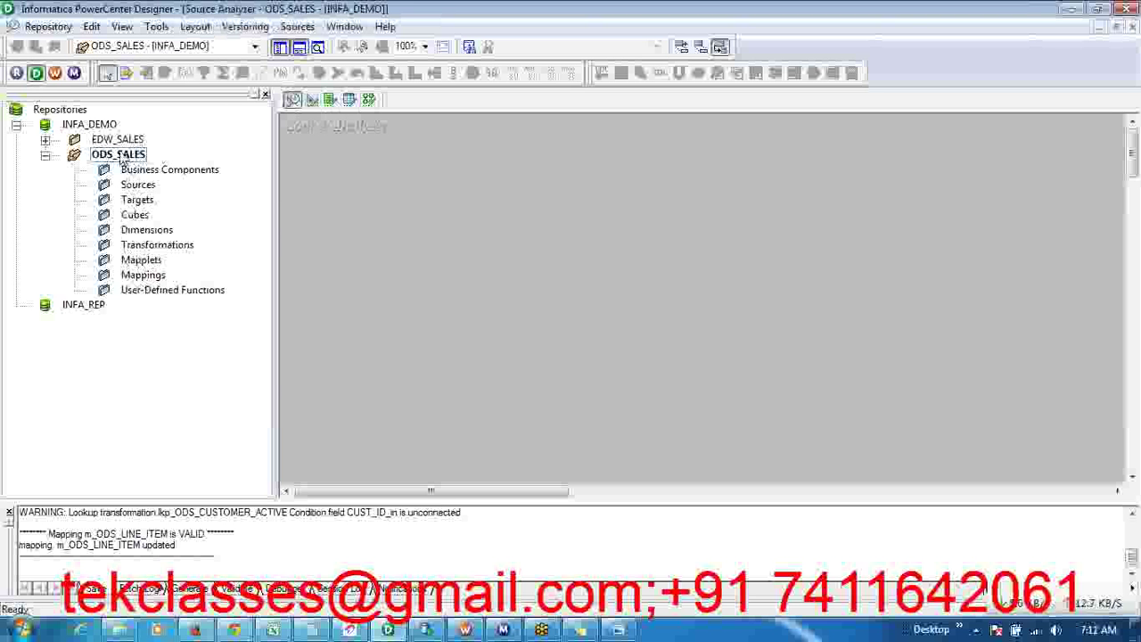
pyautogui.moveTo(278, 187); pyautogui.dragTo(259, 183)
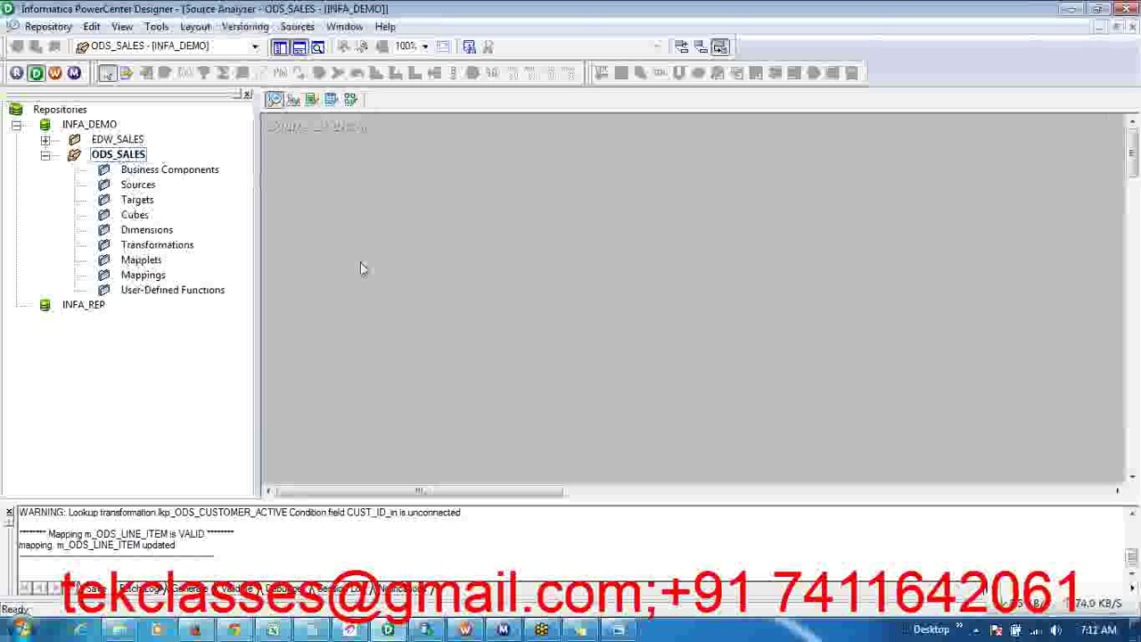
pyautogui.click(126, 631)
# - Select the 01_Lab_Importing Sources and Targets PDF and bring back the PROJ_TABLE_LIST diagram
pyautogui.click(301, 321)
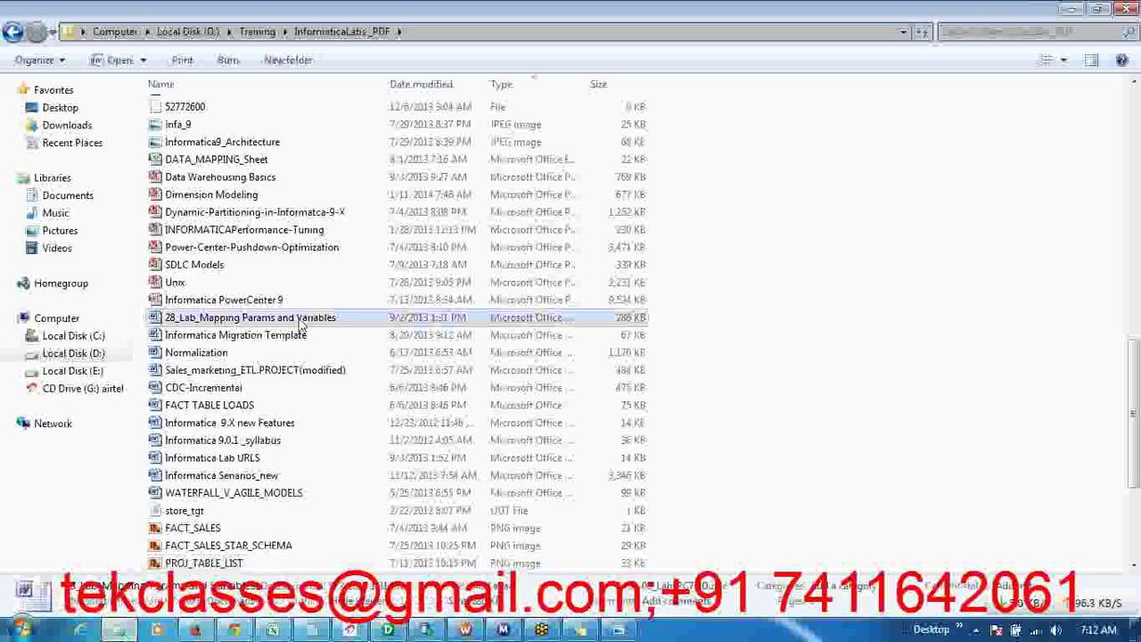
pyautogui.scroll(14, 300, 326)
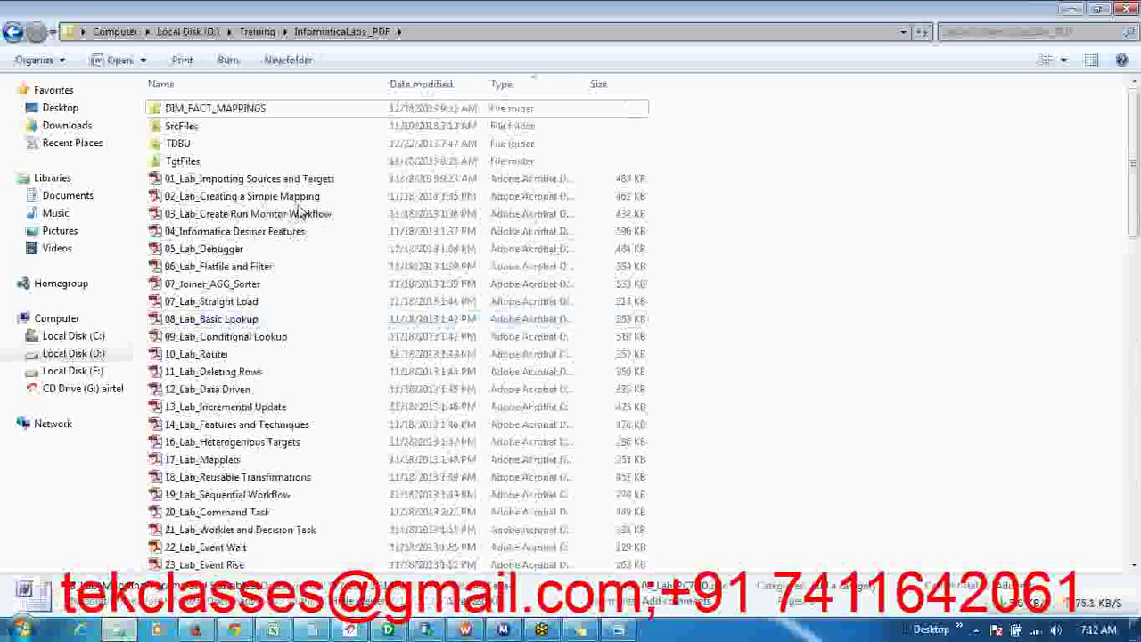
pyautogui.click(285, 182)
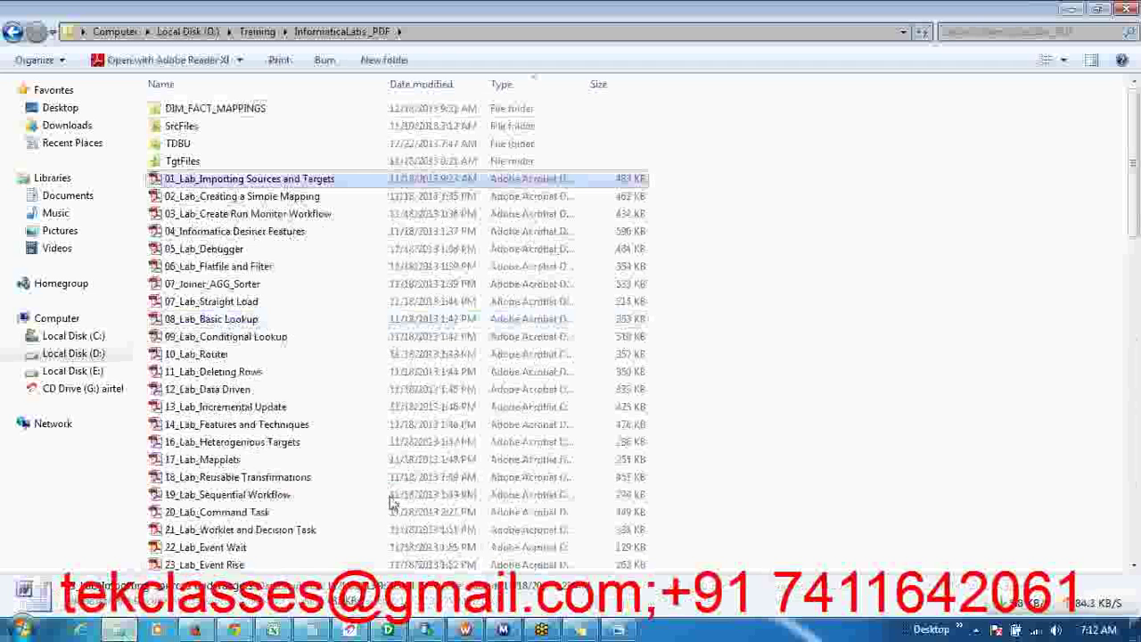
pyautogui.click(618, 630)
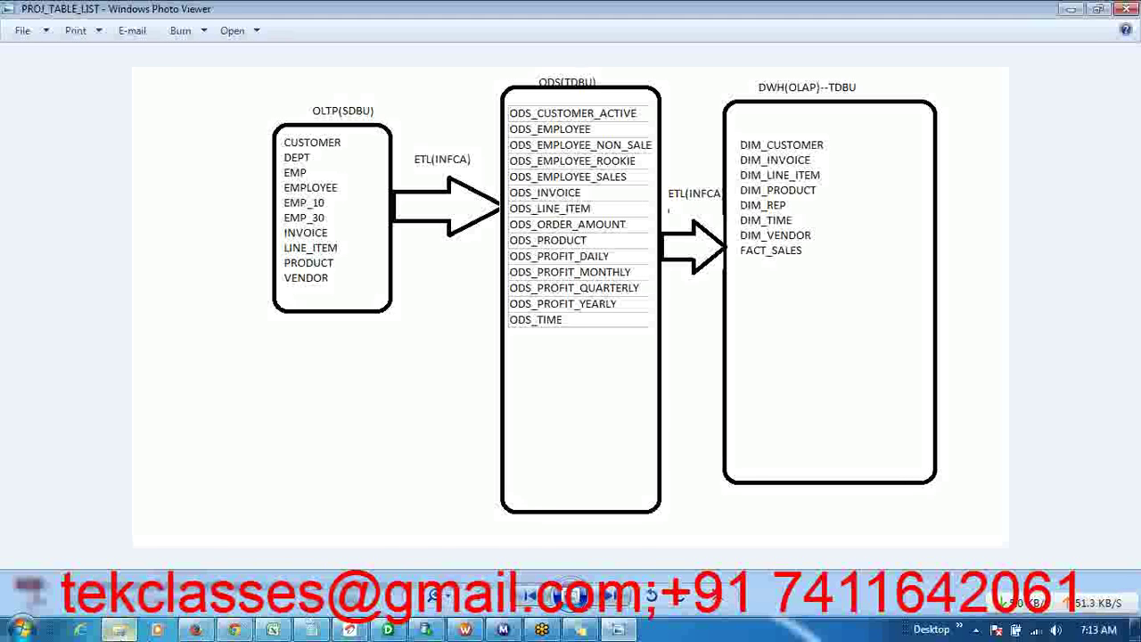
# - Switch from the diagram to the InformaticaLabs_PDF folder listing
pyautogui.click(118, 629)
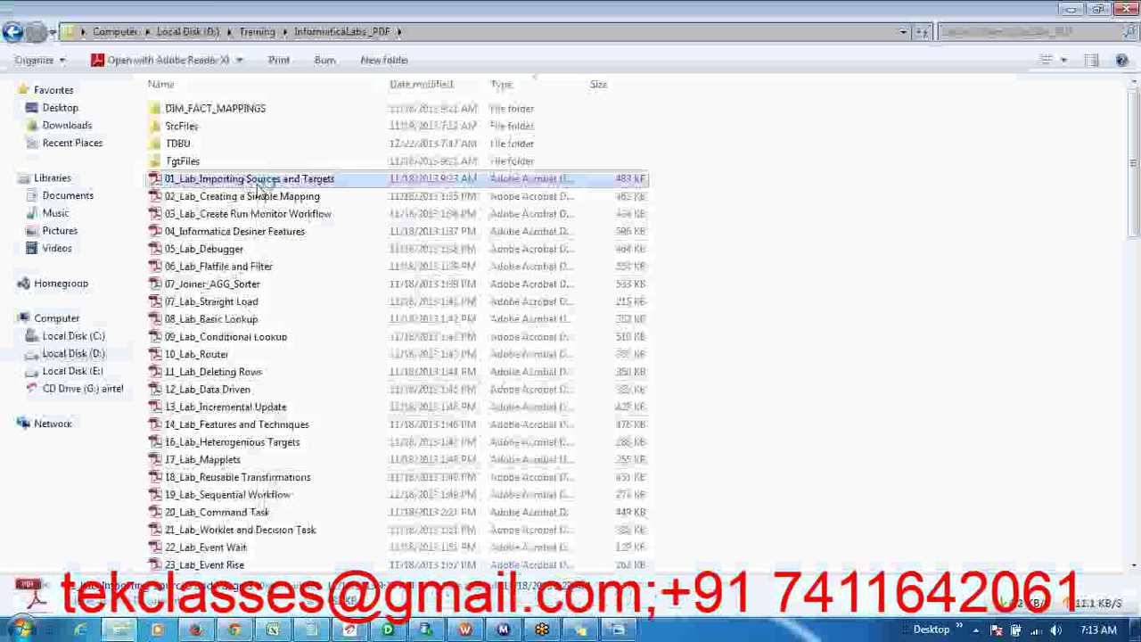
# - Open 01_Lab_Importing Sources and Targets at page 3 and highlight the PC_Course repository line
pyautogui.doubleClick(257, 183)
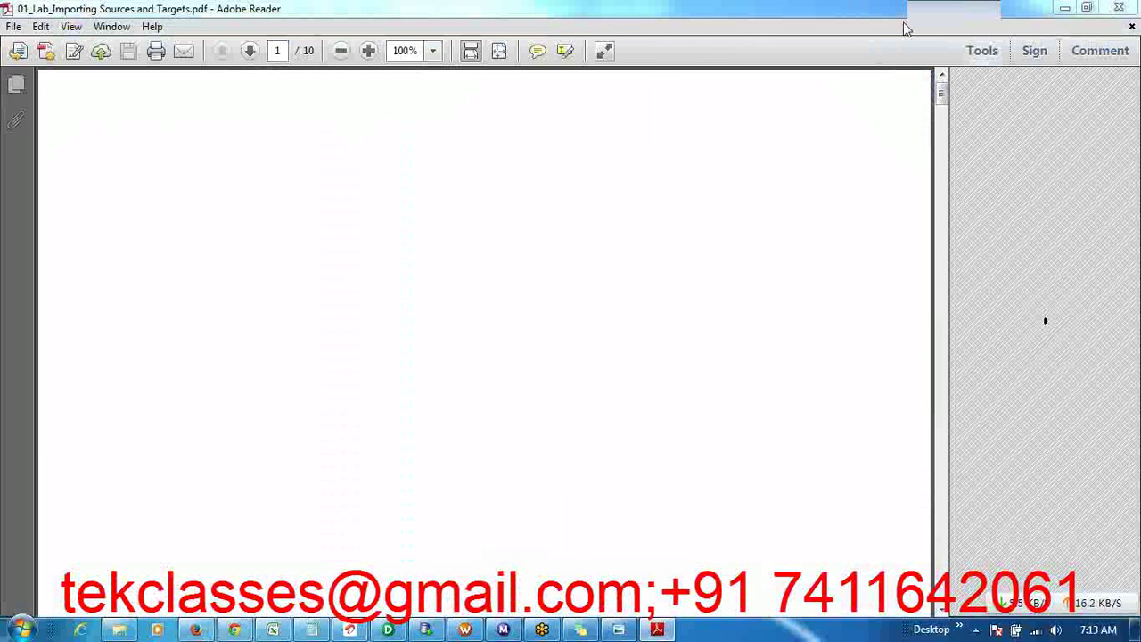
pyautogui.click(732, 572)
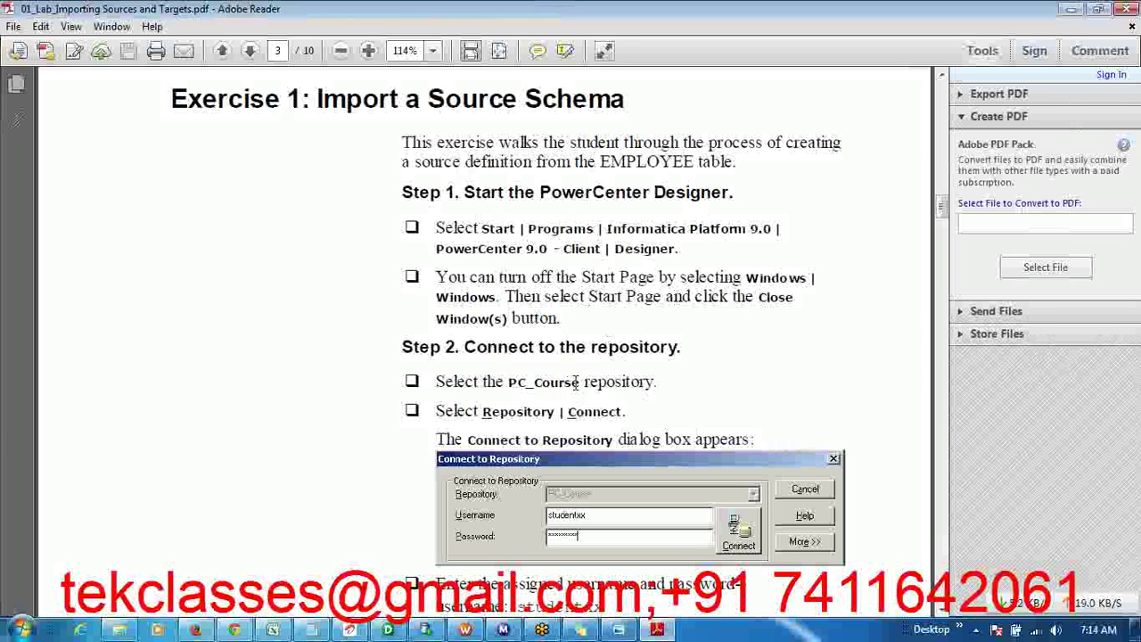
pyautogui.moveTo(580, 382); pyautogui.dragTo(512, 386)
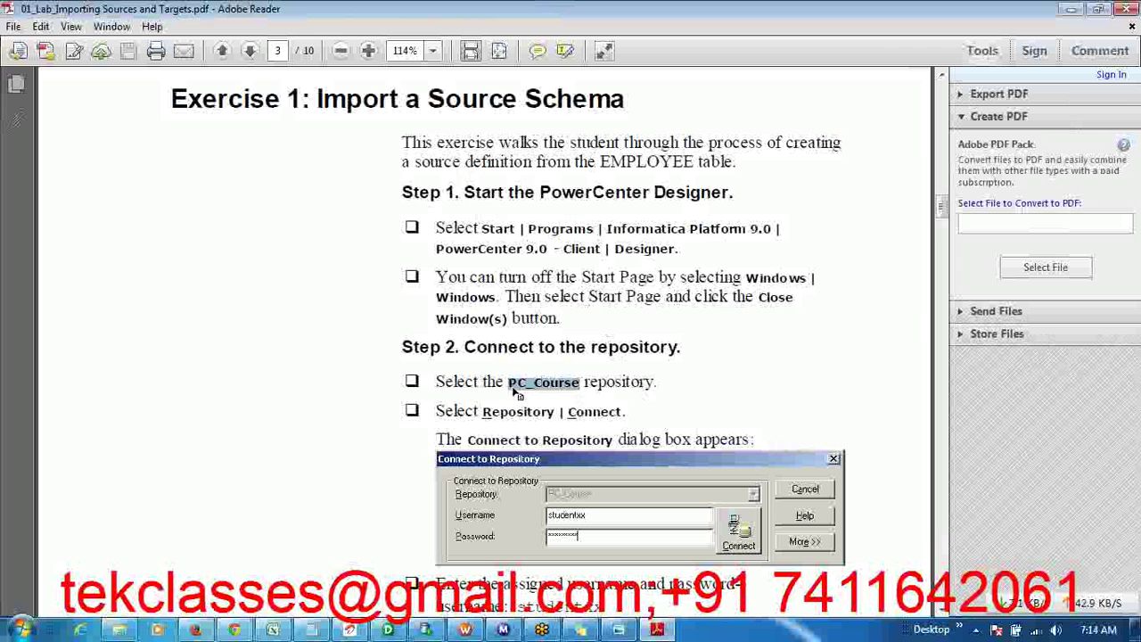
pyautogui.click(568, 390)
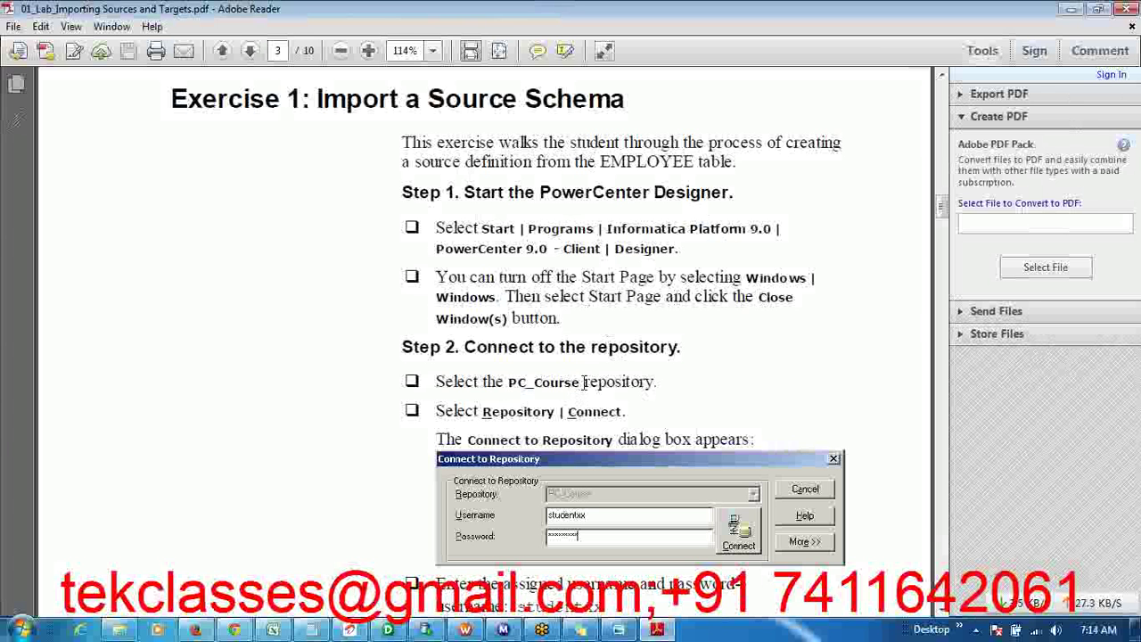
pyautogui.moveTo(581, 382); pyautogui.dragTo(513, 386)
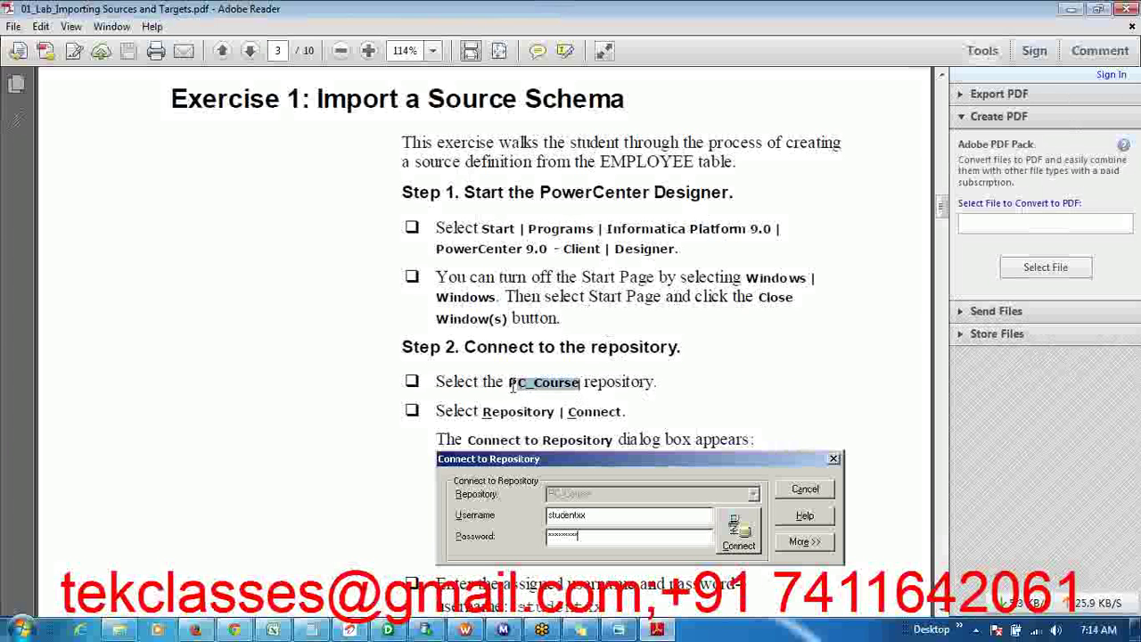
pyautogui.click(597, 406)
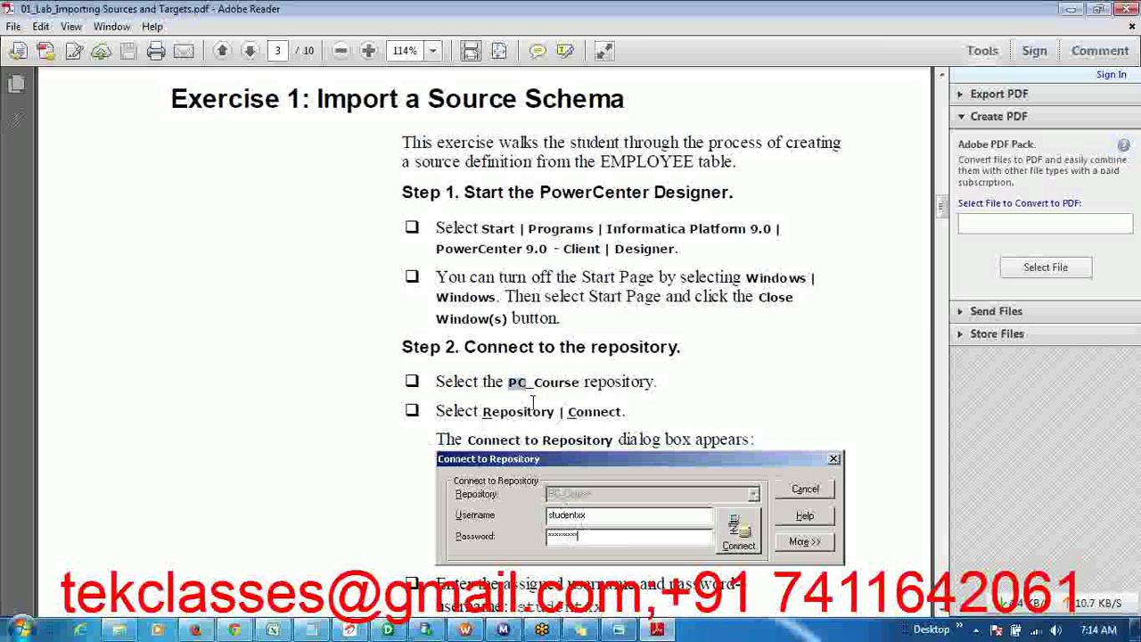
pyautogui.doubleClick(533, 403)
pyautogui.tripleClick(536, 389)
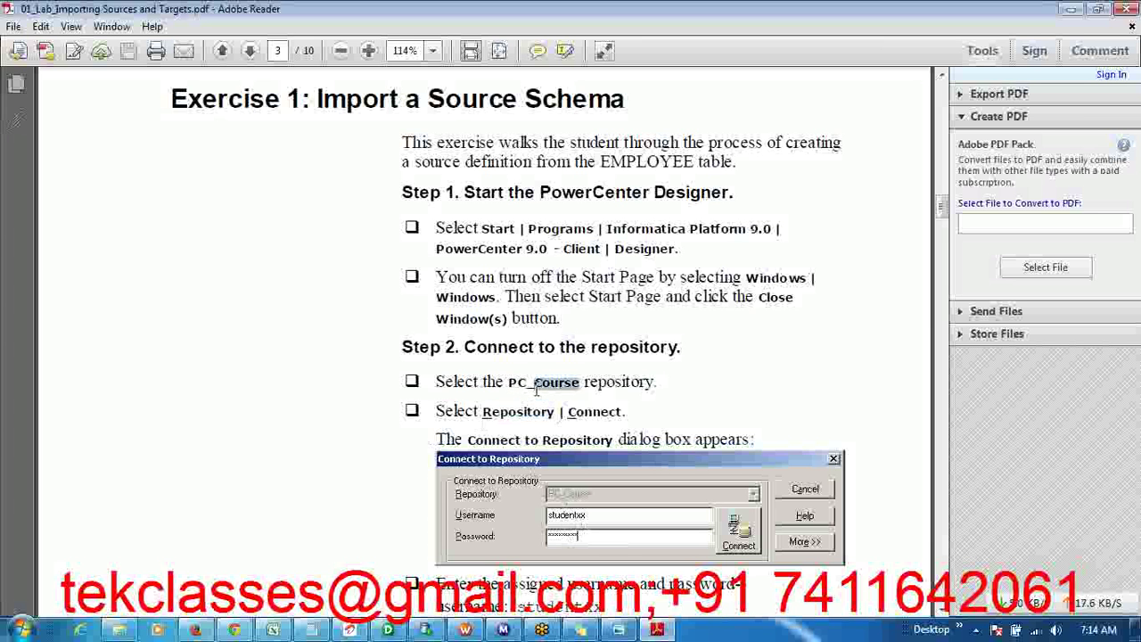
pyautogui.click(541, 429)
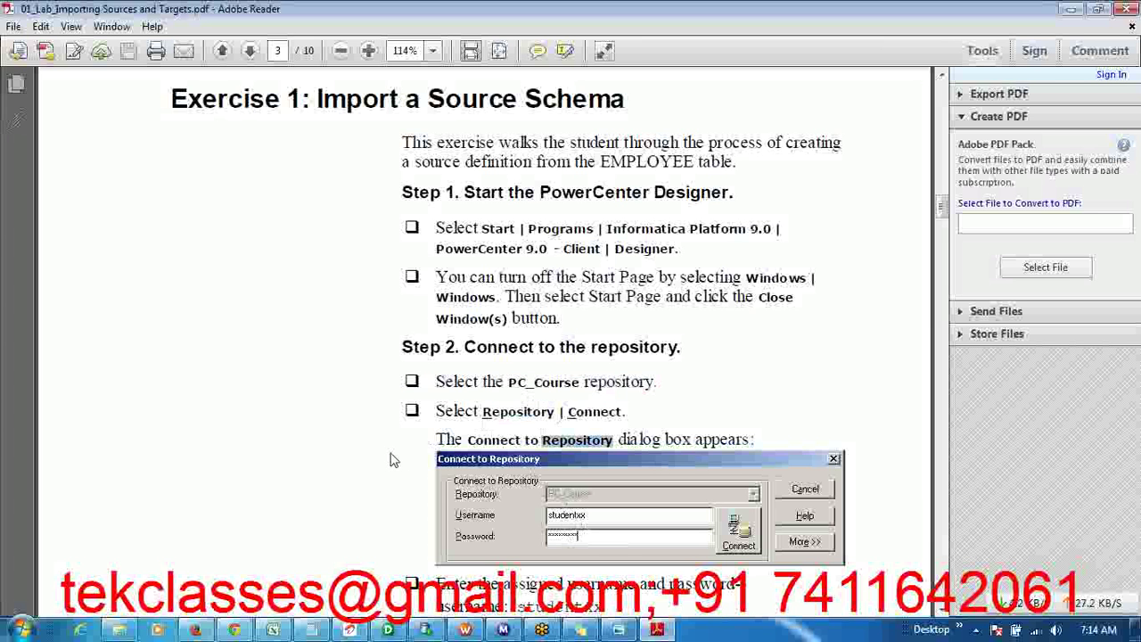
# - Add 'EMPLOYEE---SOURCE' and 'ODS_EMPLOYEE---TARGET' lines to the sticky note, then hide it
pyautogui.click(580, 630)
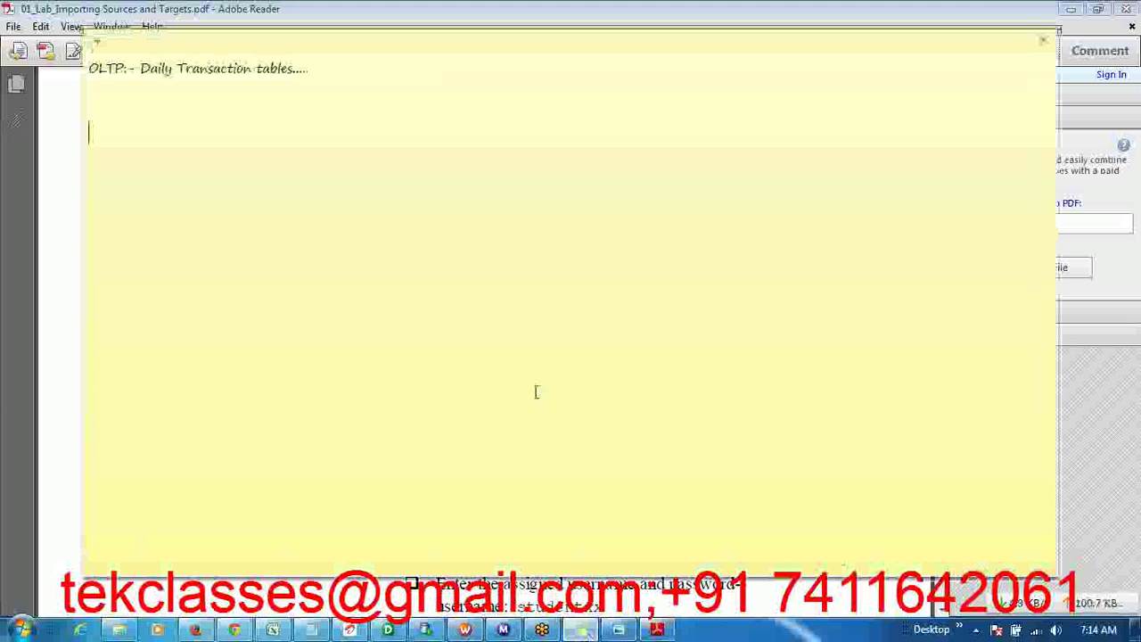
pyautogui.write('EMP')
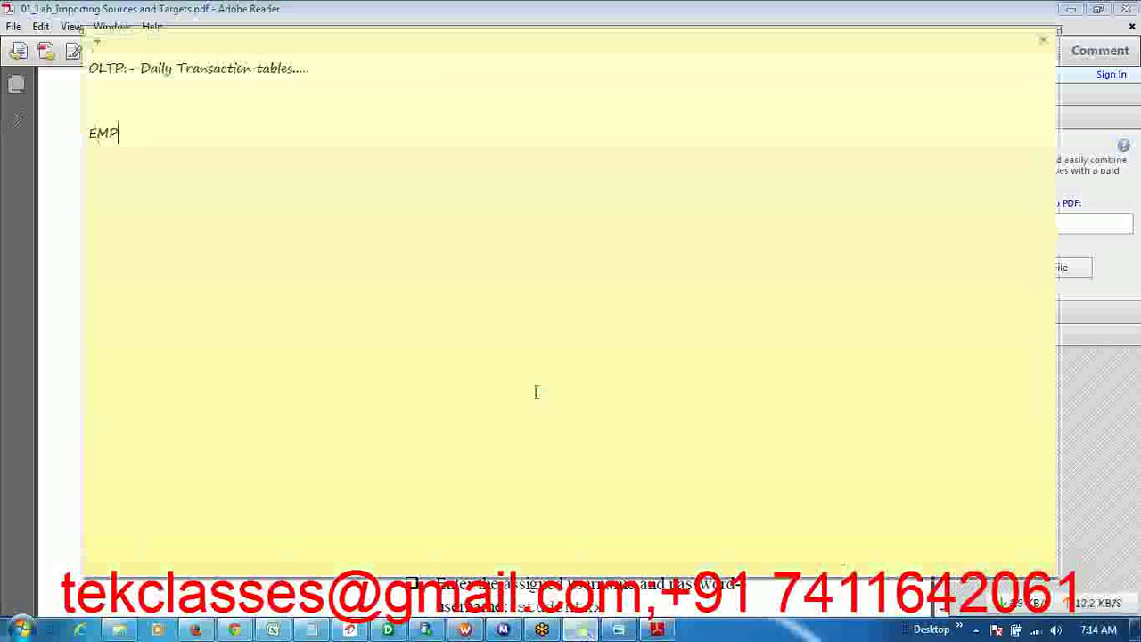
pyautogui.write('LOYEE')
pyautogui.press('Return')
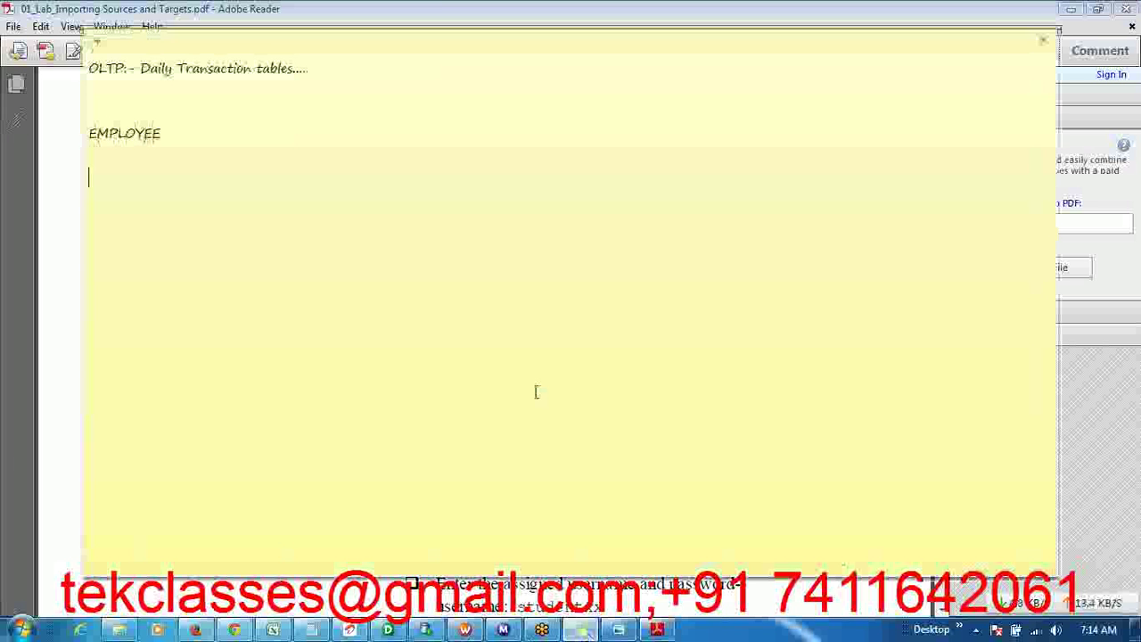
pyautogui.write('ODS_EMPLOYEE')
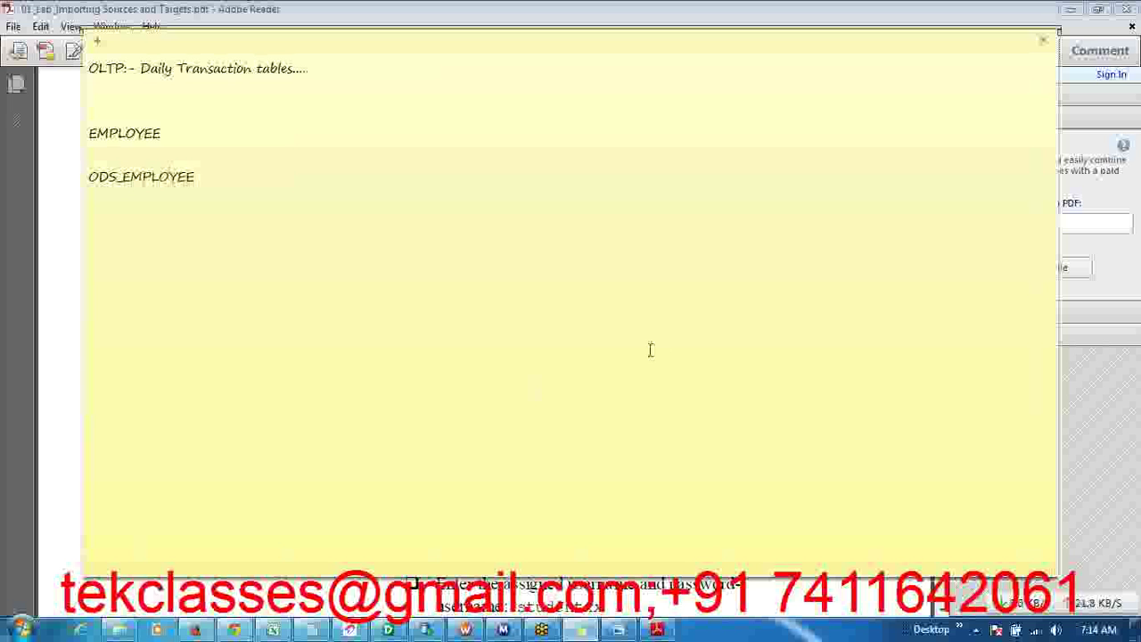
pyautogui.click(185, 136)
pyautogui.write('---SOURCE')
pyautogui.click(208, 175)
pyautogui.write('---TARGET')
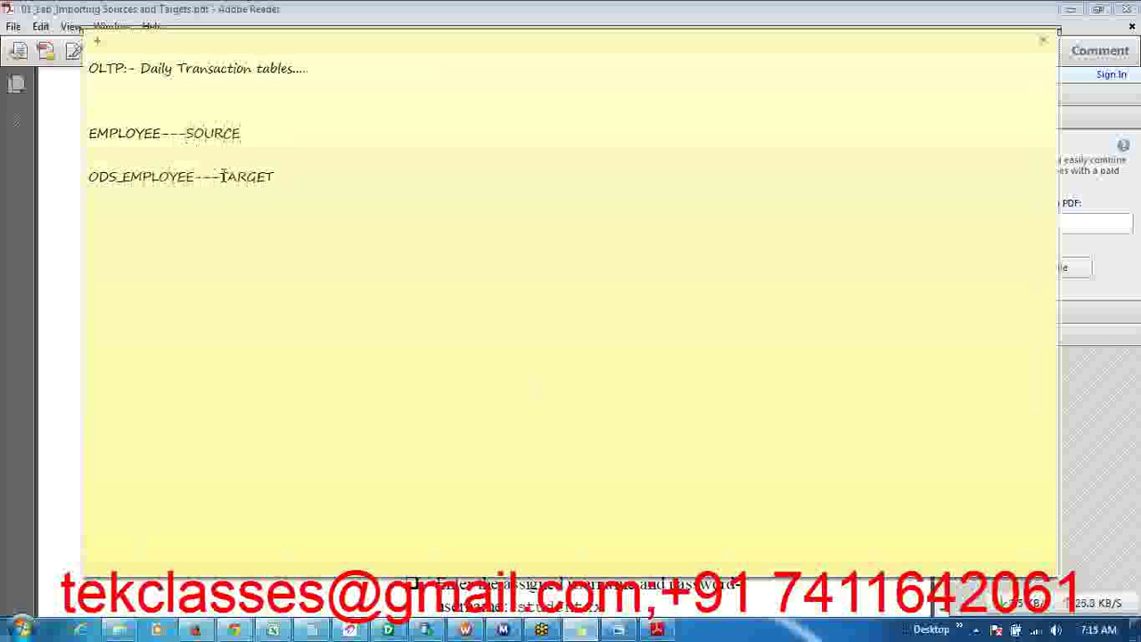
pyautogui.moveTo(197, 176); pyautogui.dragTo(75, 184)
pyautogui.click(75, 185)
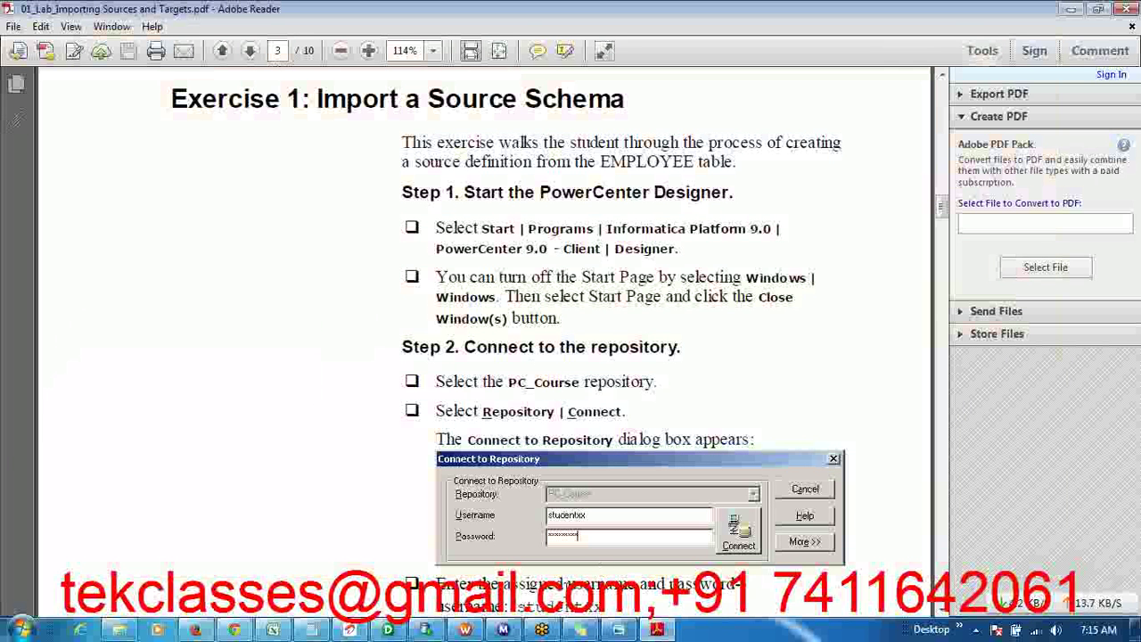
pyautogui.click(388, 631)
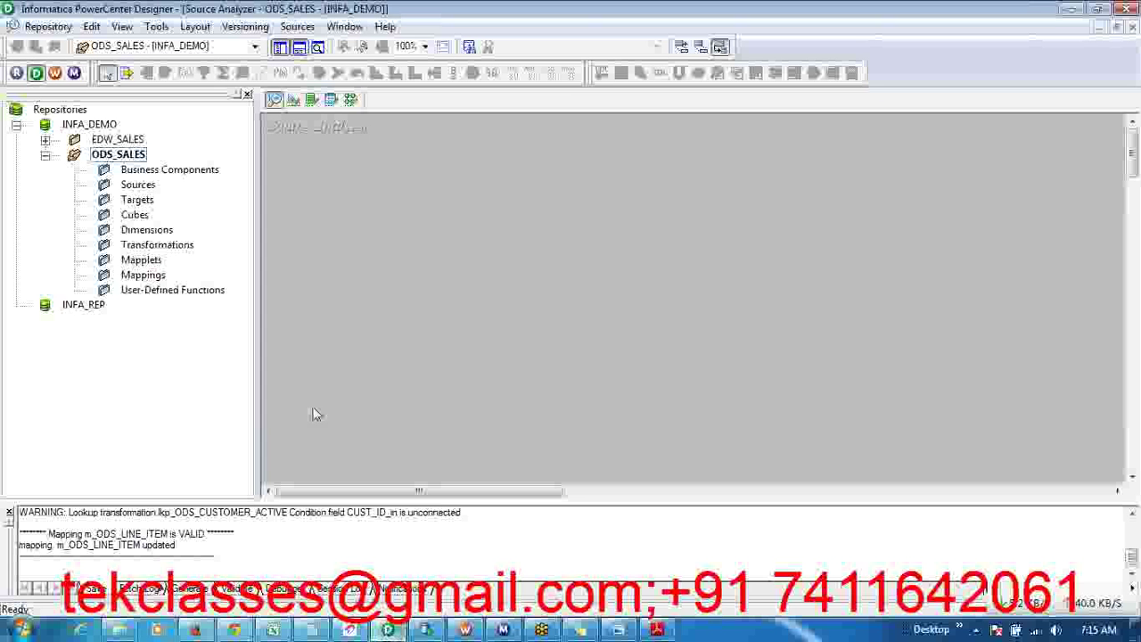
pyautogui.rightClick(92, 125)
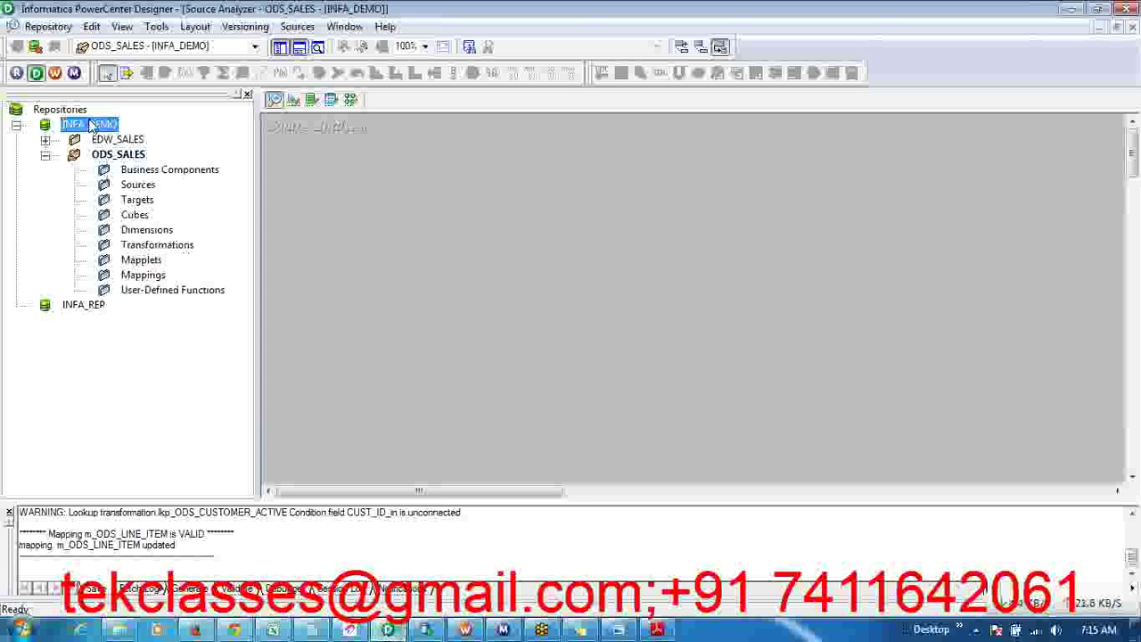
pyautogui.click(144, 192)
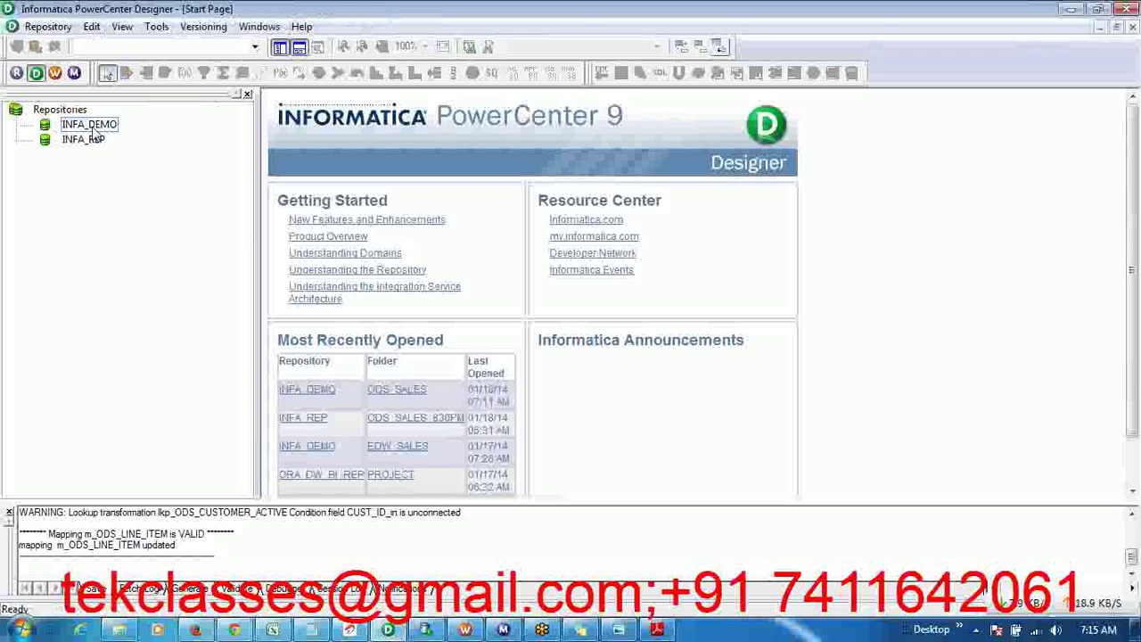
pyautogui.doubleClick(101, 130)
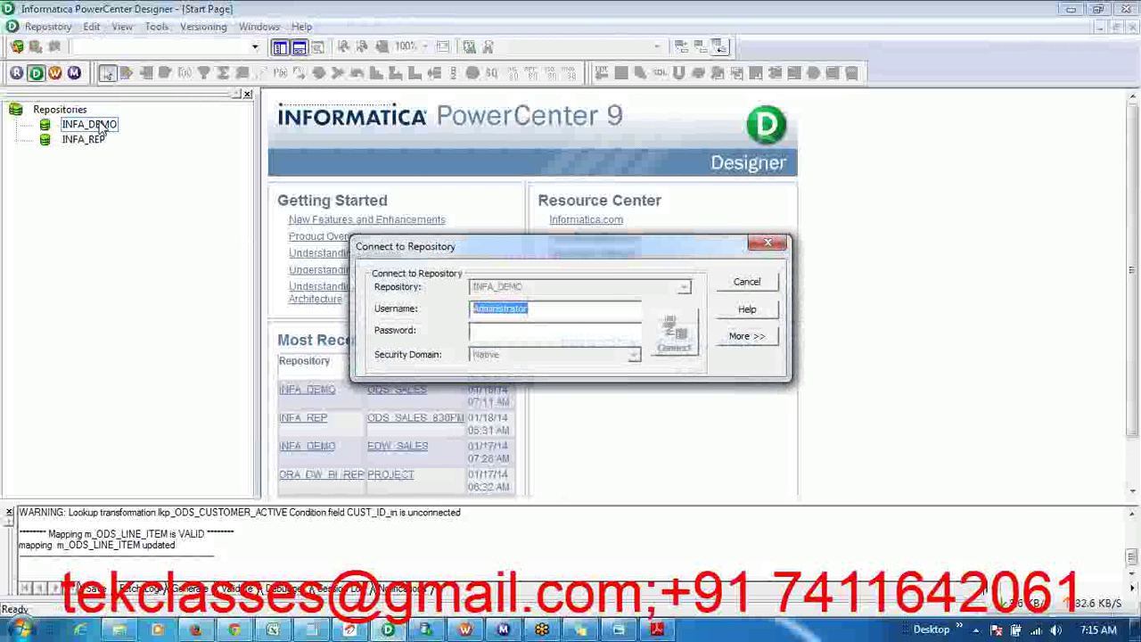
pyautogui.press('Tab')
pyautogui.hotkey('ctrl', 'v')
pyautogui.press('Return')
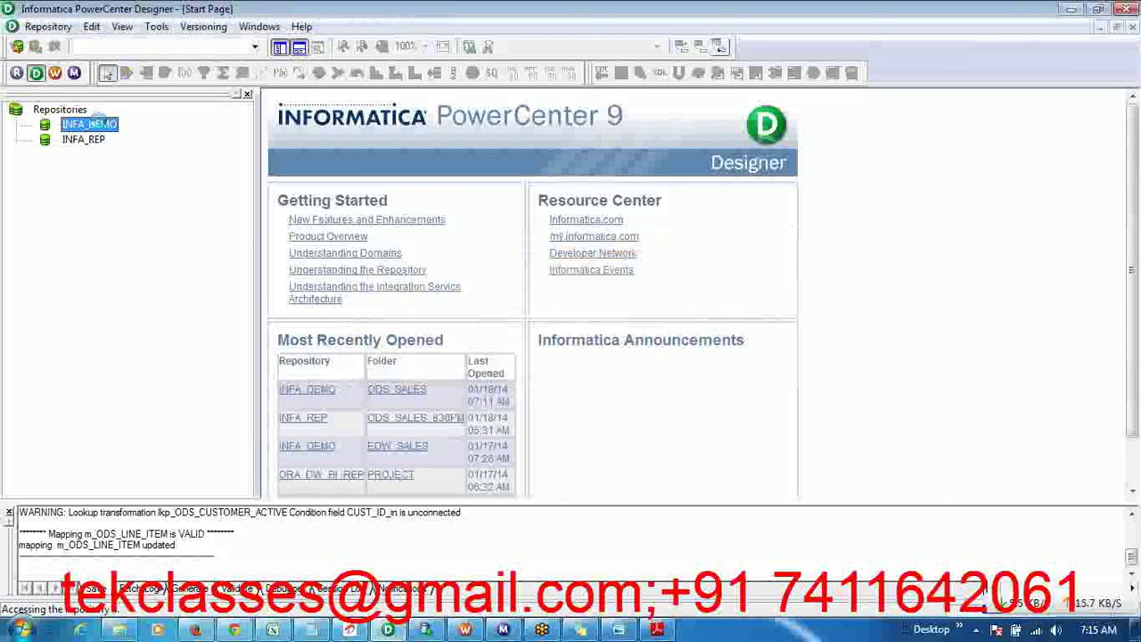
pyautogui.click(112, 156)
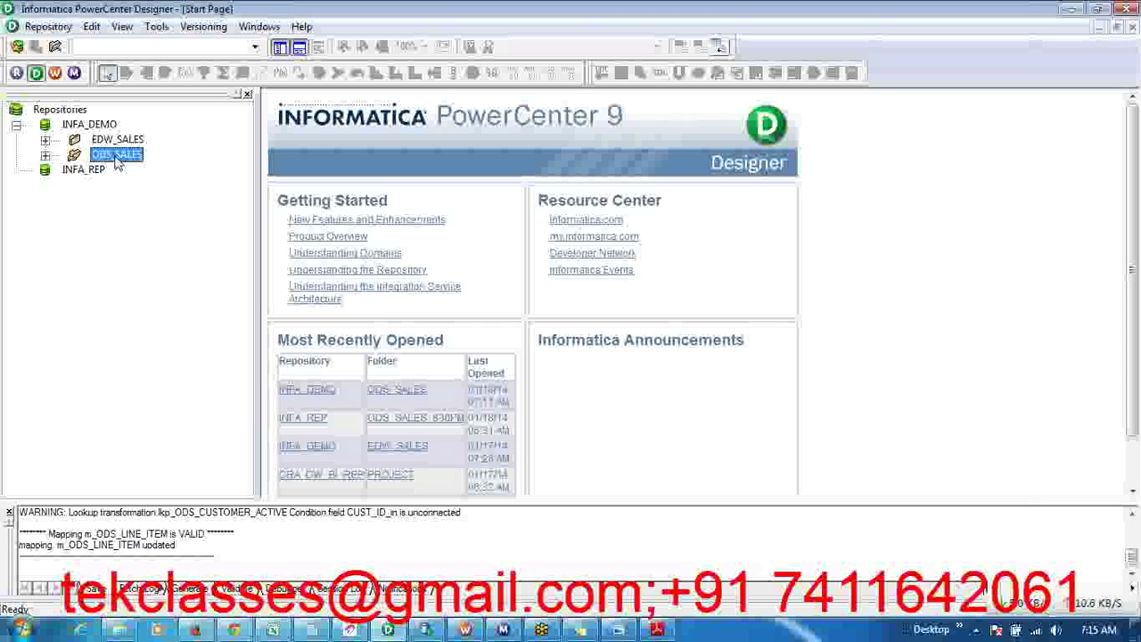
pyautogui.rightClick(116, 158)
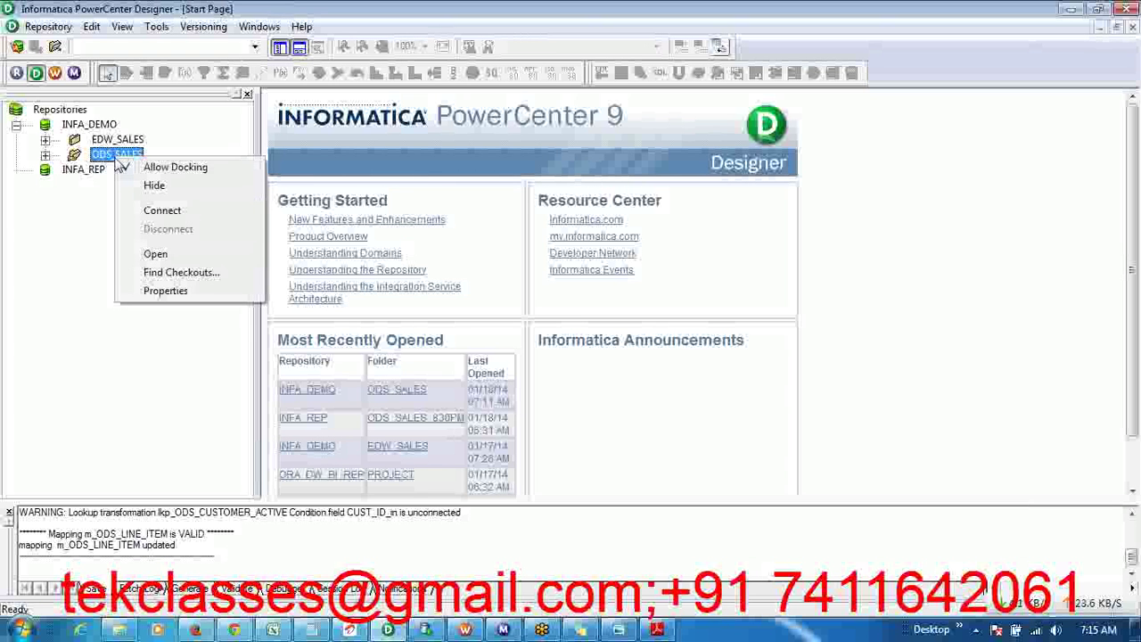
pyautogui.click(155, 255)
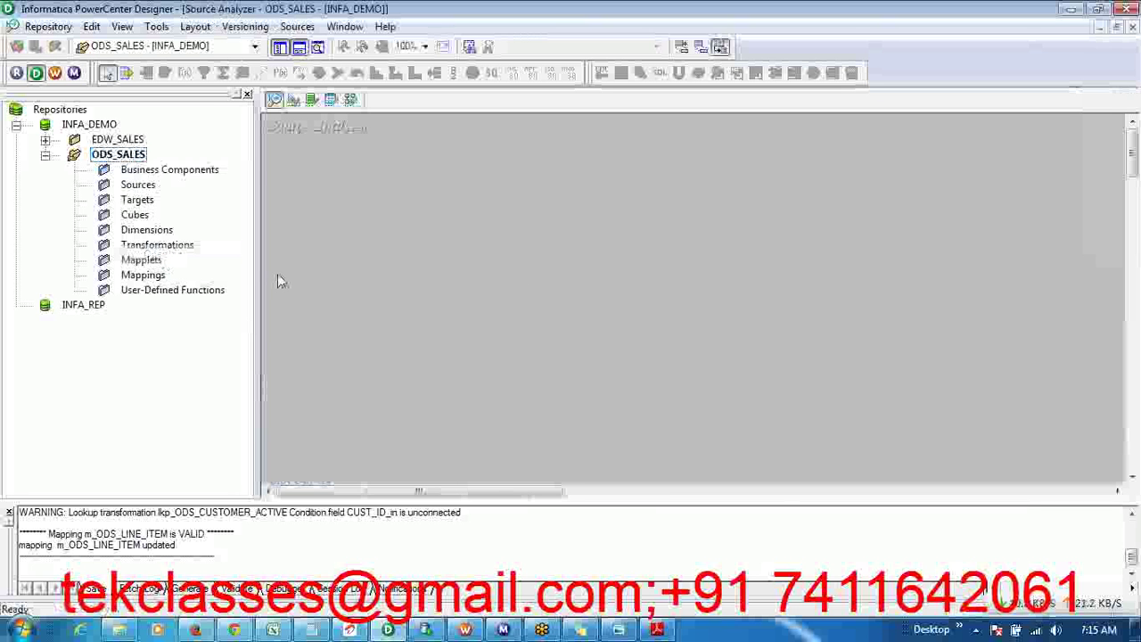
# - Scroll the lab PDF to Steps 4–5 on page 1-4, highlight the Step 4 heading, and return to Designer
pyautogui.hotkey('alt', 'Tab')
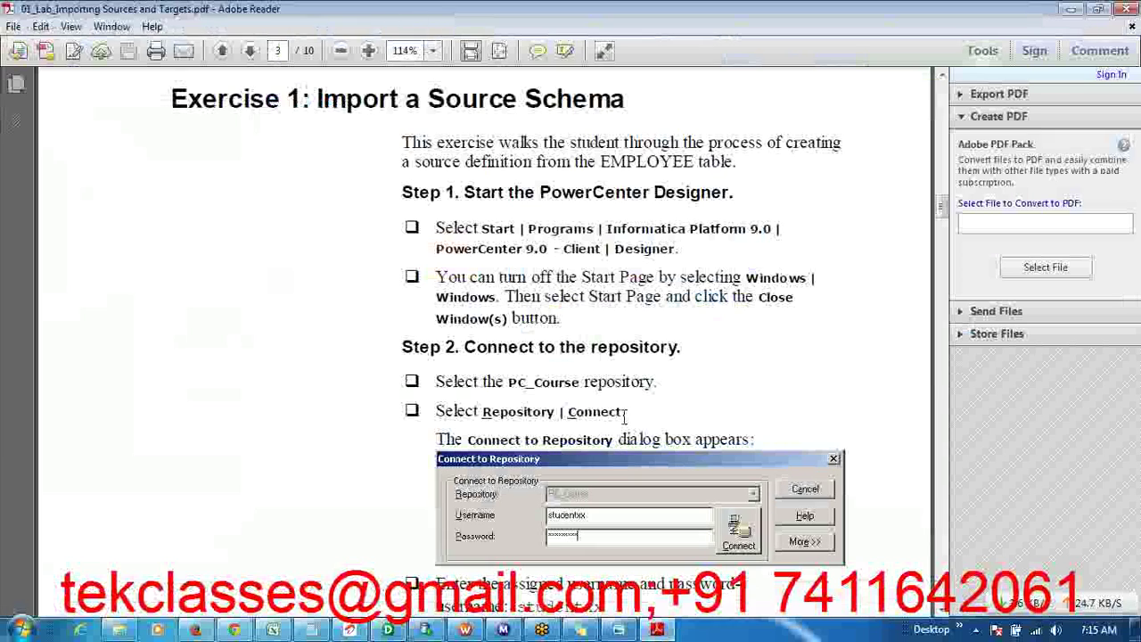
pyautogui.scroll(-5, 678, 419)
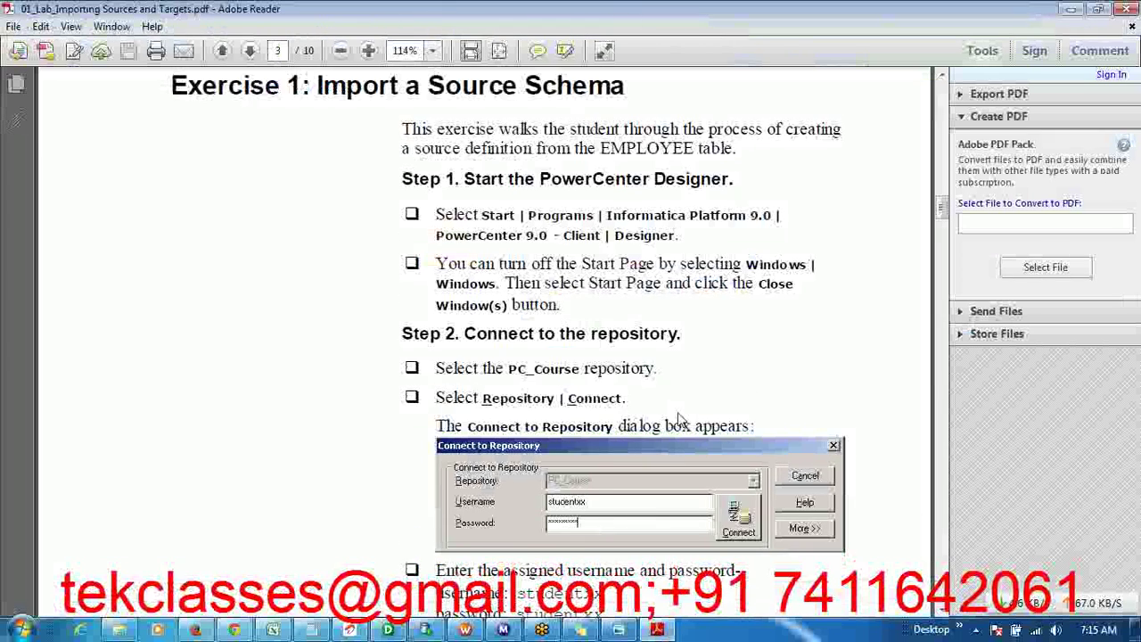
pyautogui.scroll(-3, 677, 411)
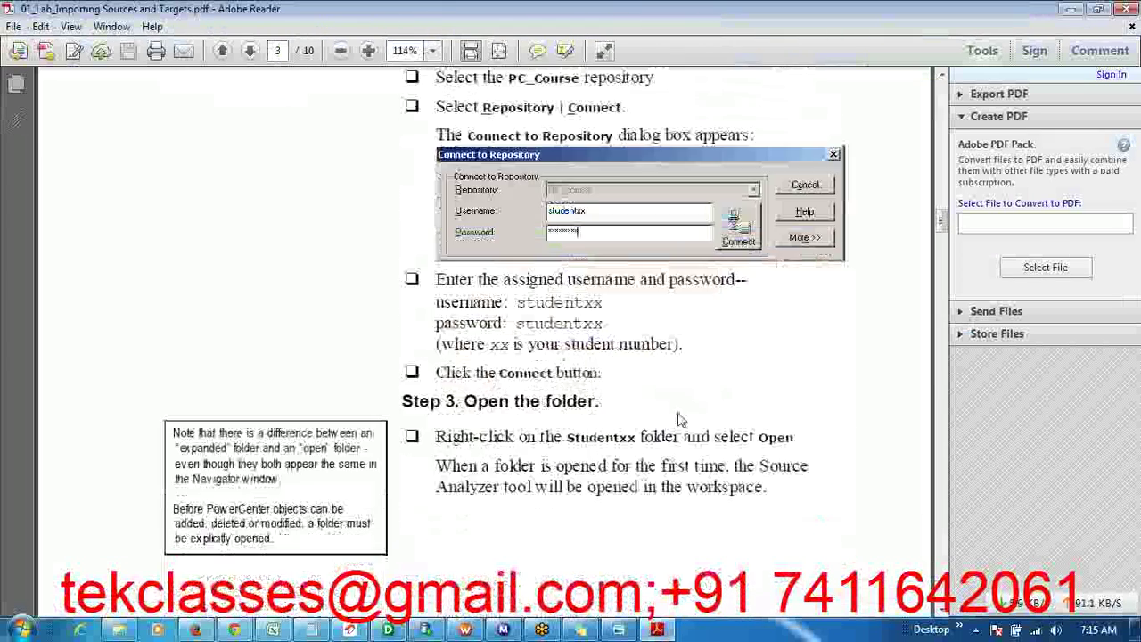
pyautogui.scroll(-2, 677, 411)
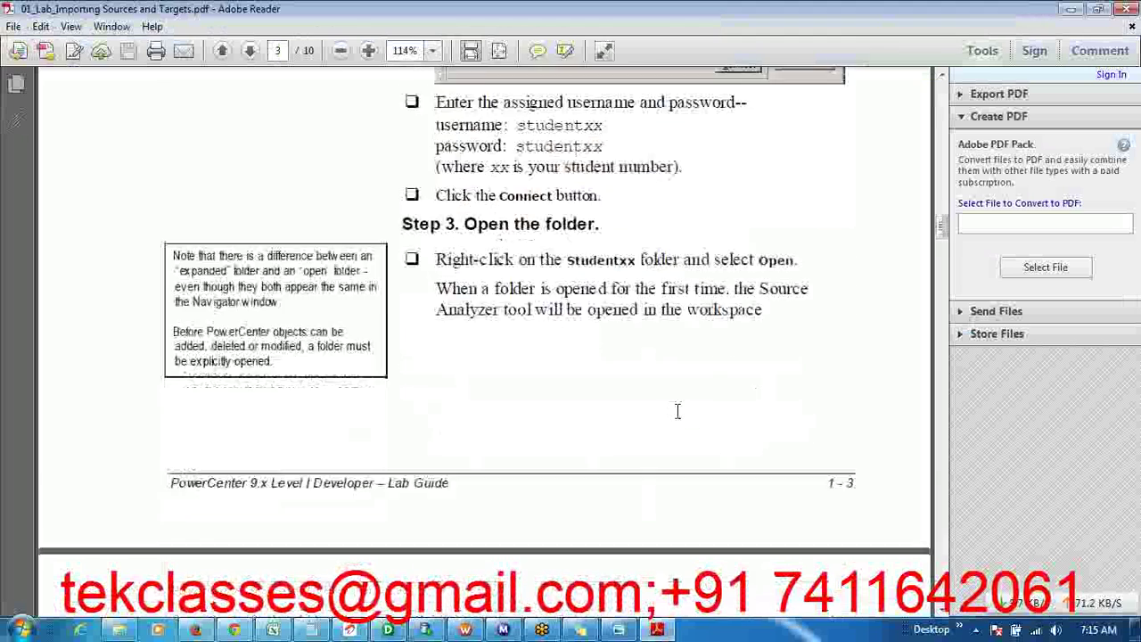
pyautogui.scroll(-7, 681, 420)
pyautogui.scroll(-6, 678, 419)
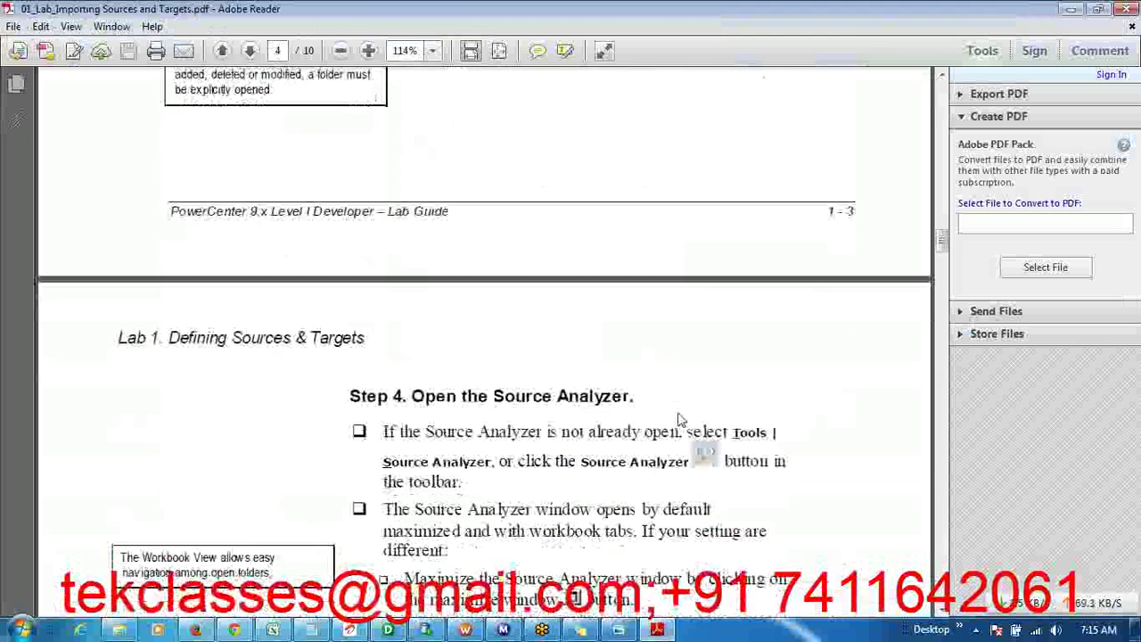
pyautogui.scroll(-3, 678, 412)
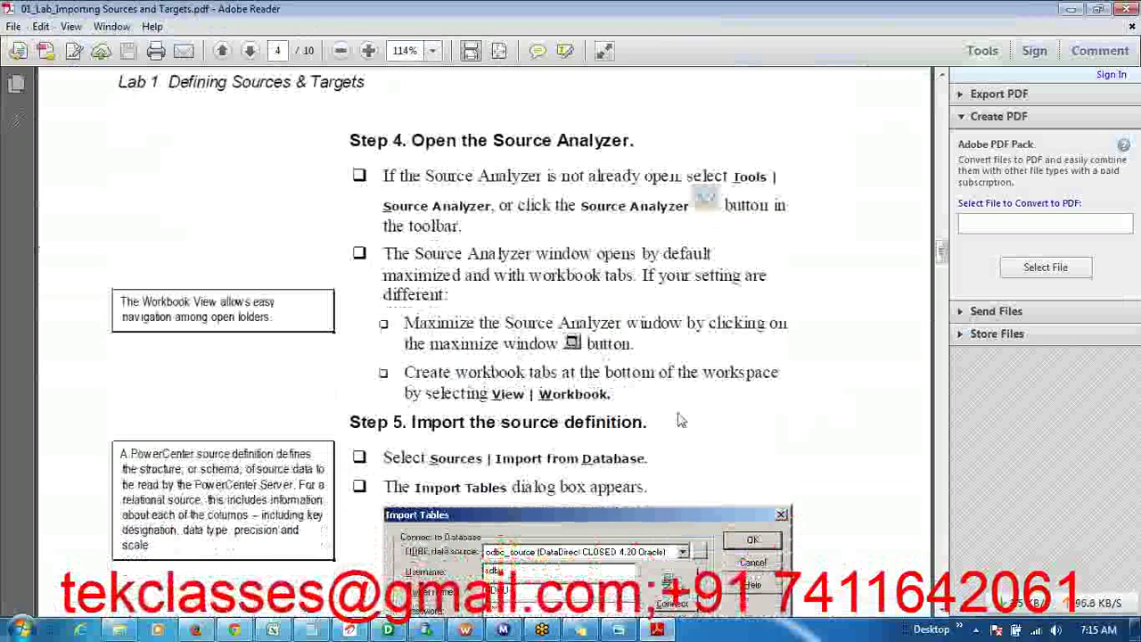
pyautogui.scroll(1, 681, 419)
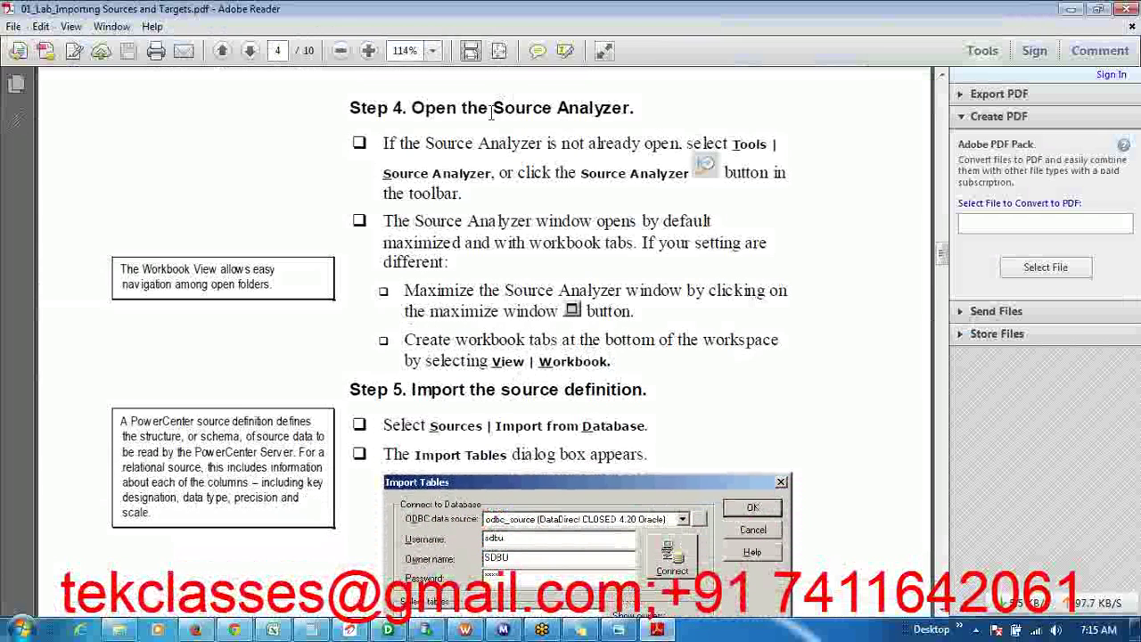
pyautogui.doubleClick(492, 114)
pyautogui.keyDown('shift'); pyautogui.click(349, 108); pyautogui.keyUp('shift')
pyautogui.hotkey('alt', 'Tab')
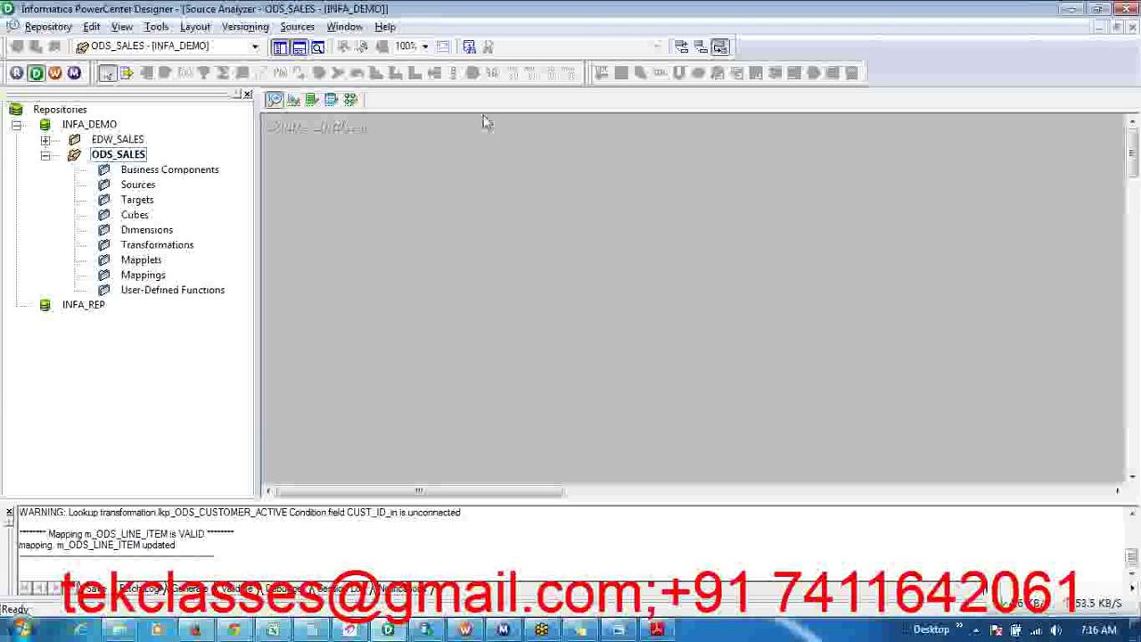
# - Switch to the Source Analyzer, widen its workspace, glance at the lab guide, then open Sources
pyautogui.click(274, 101)
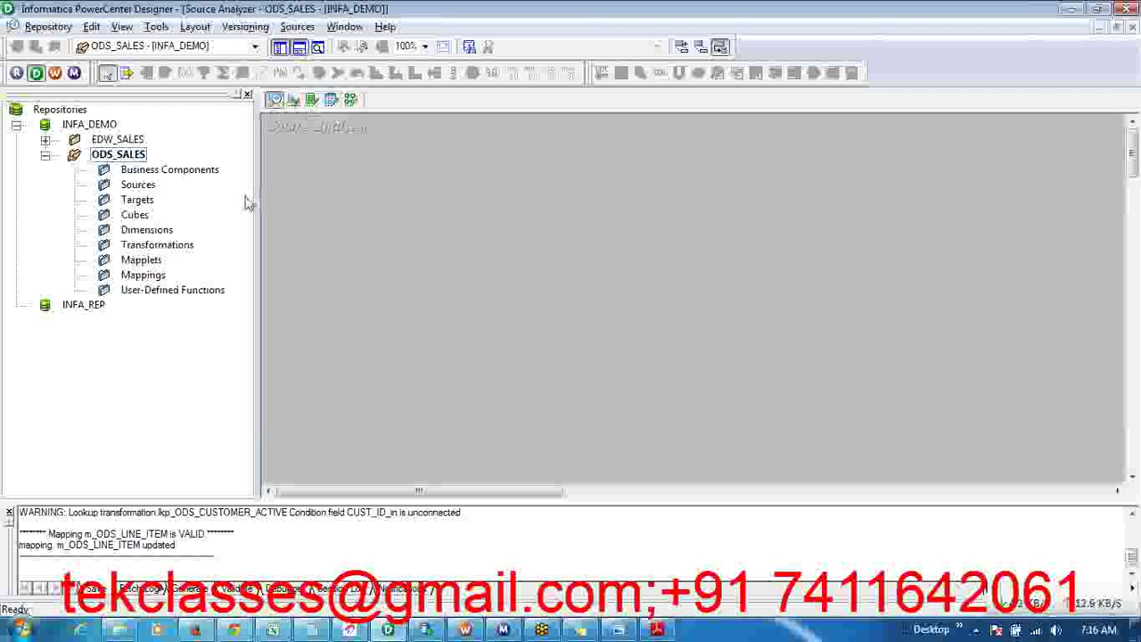
pyautogui.moveTo(256, 192); pyautogui.dragTo(239, 191)
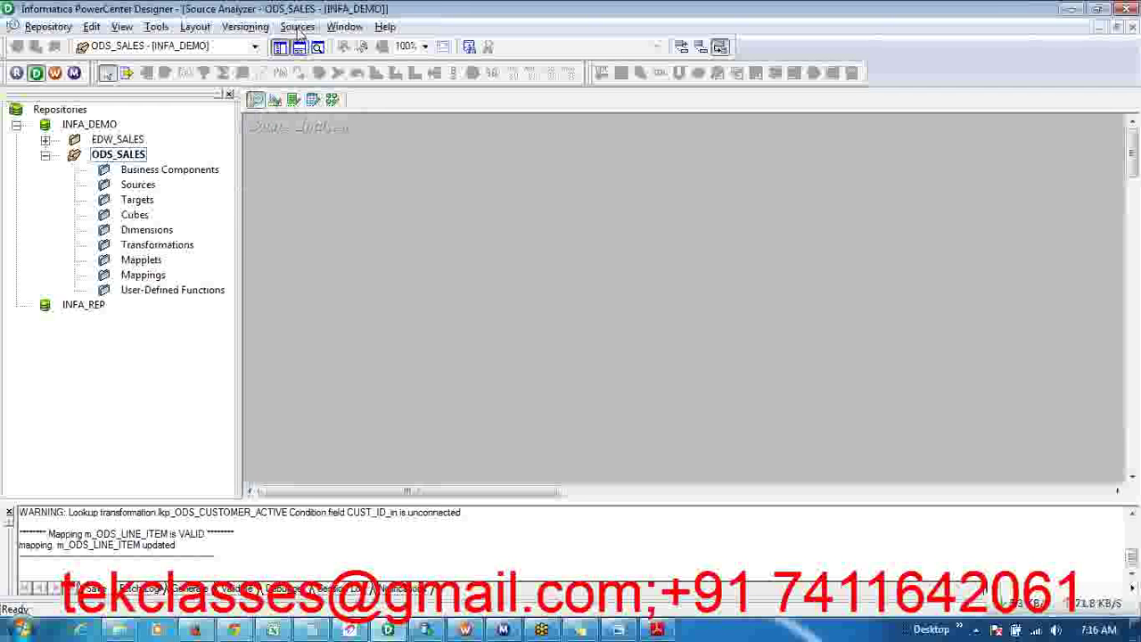
pyautogui.hotkey('alt', 'Tab')
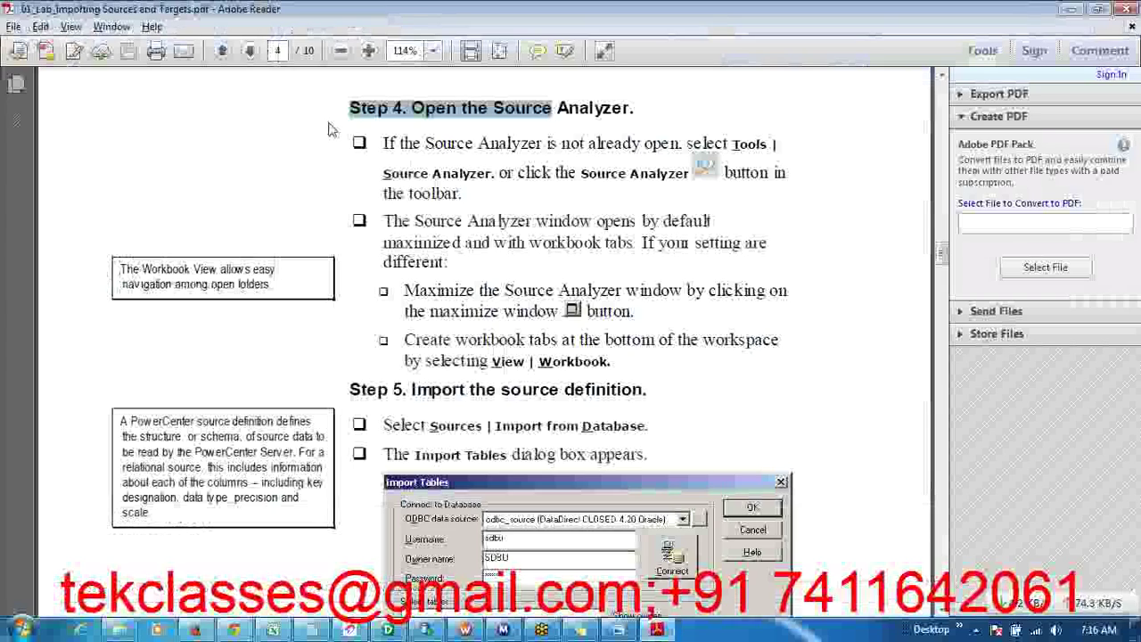
pyautogui.hotkey('alt', 'Tab')
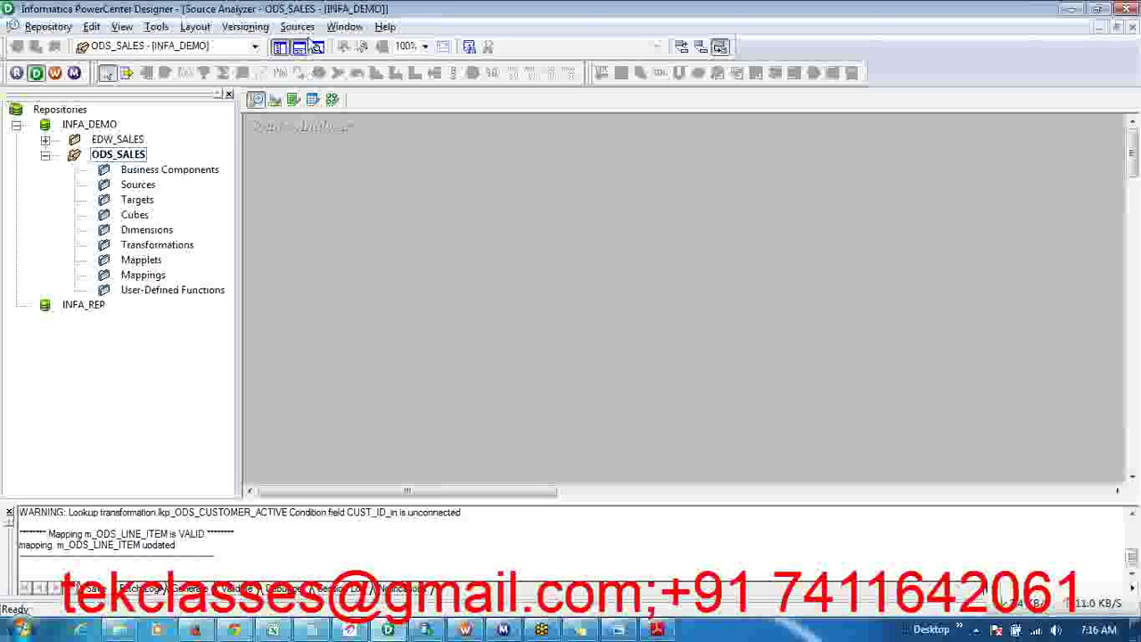
pyautogui.click(298, 28)
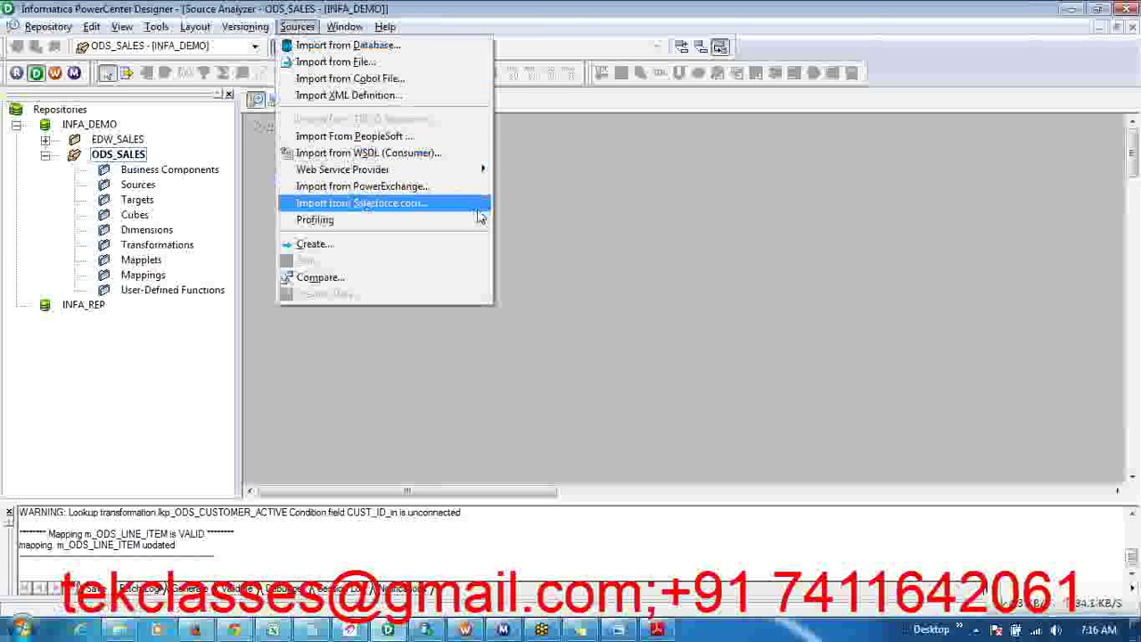
# - Choose Sources > Import from Database, then bring up the note listing EMPLOYEE and ODS_EMPLOYEE
pyautogui.click(583, 226)
pyautogui.click(296, 26)
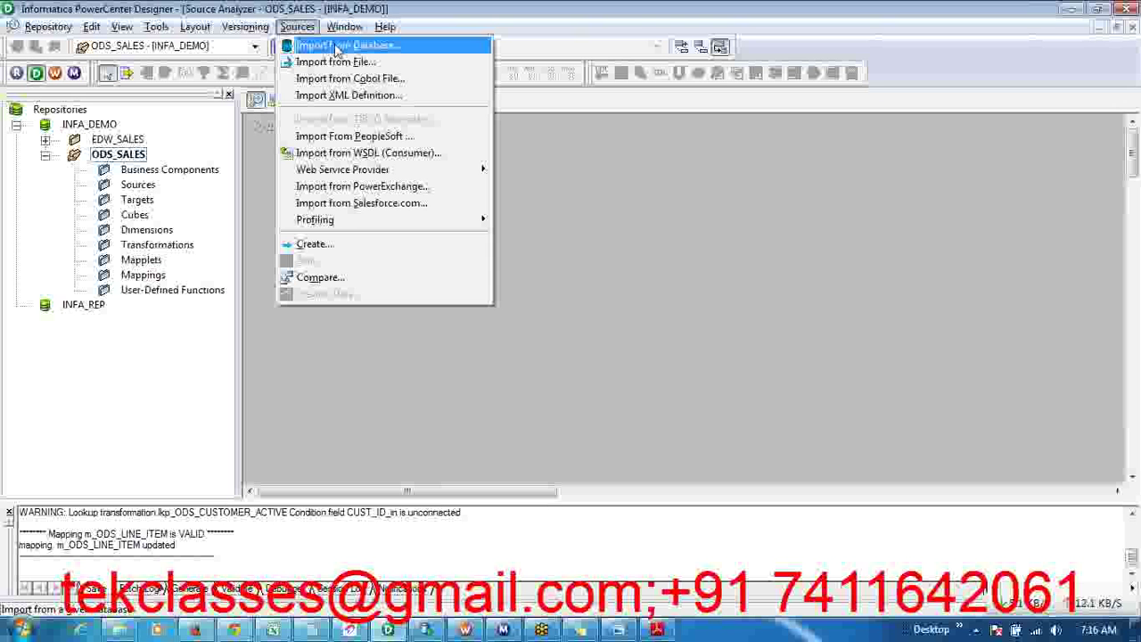
pyautogui.click(337, 50)
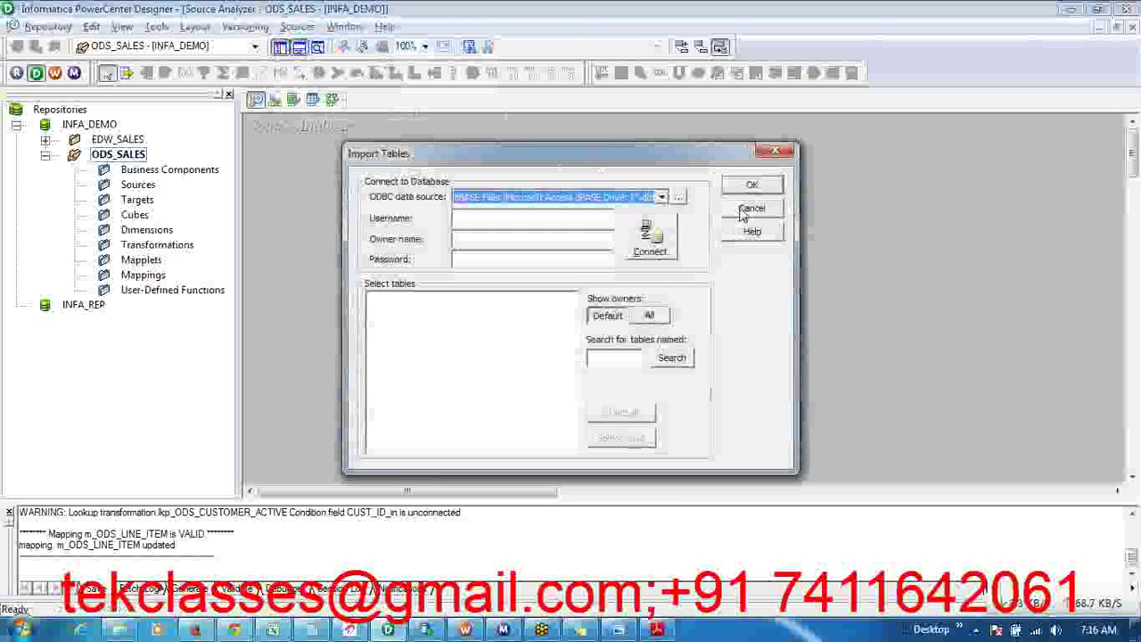
pyautogui.click(581, 631)
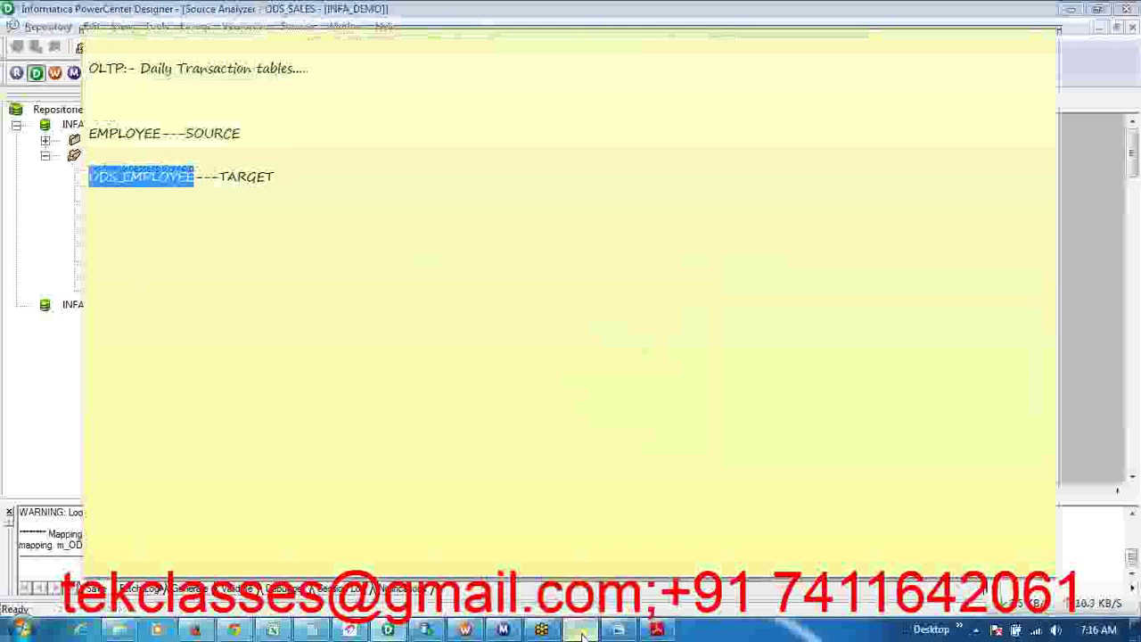
# - Check EMPLOYEE as source and ODS_EMPLOYEE as target in the note, then return to Import Tables
pyautogui.click(326, 188)
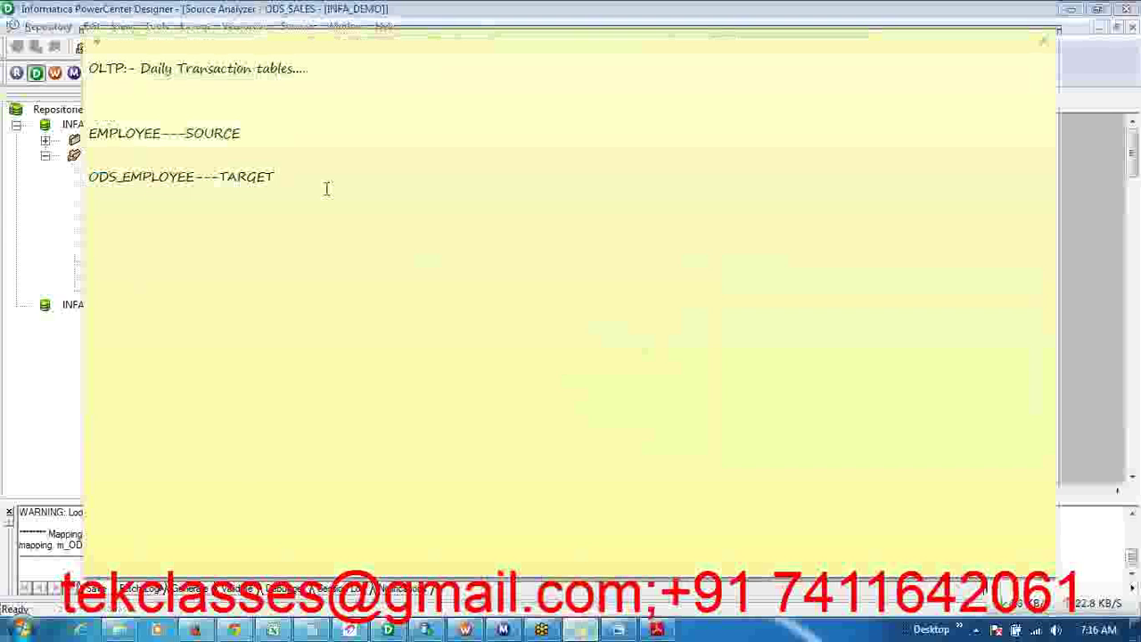
pyautogui.hotkey('alt', 'Tab')
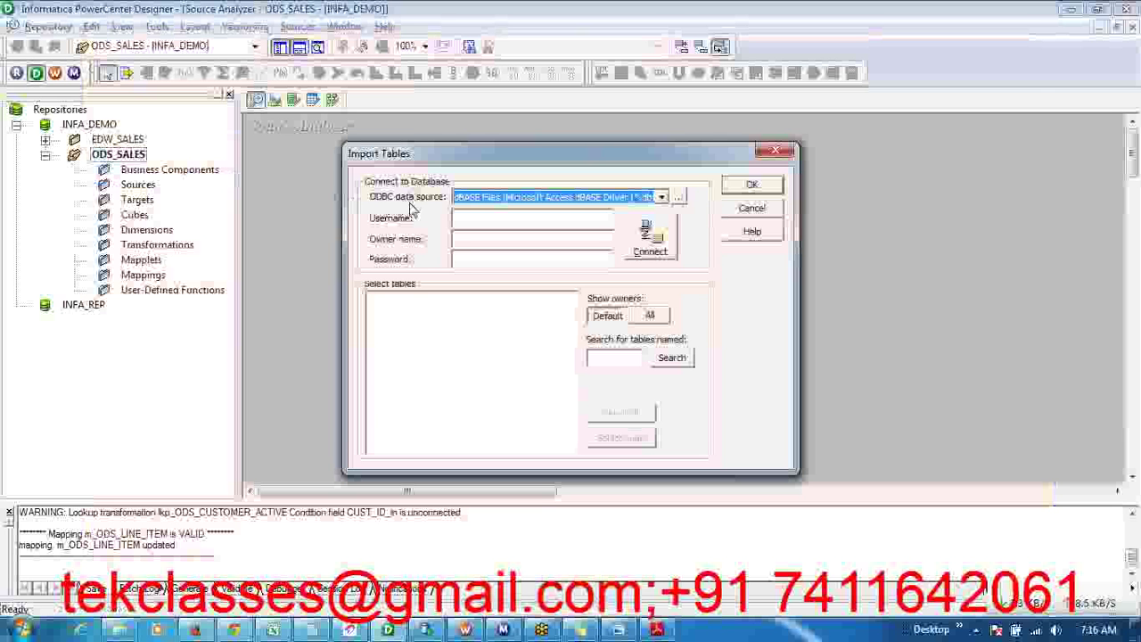
# - Review the ODBC data source list, keeping dBASE Files, then open the ODBC Data Source Administrator
pyautogui.click(535, 197)
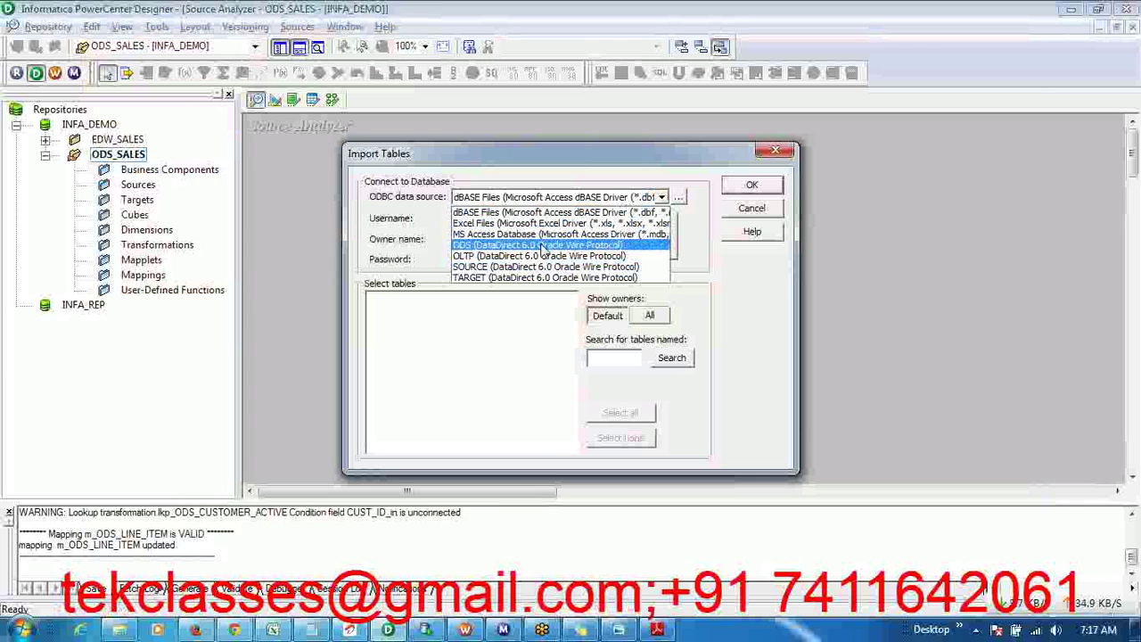
pyautogui.click(580, 213)
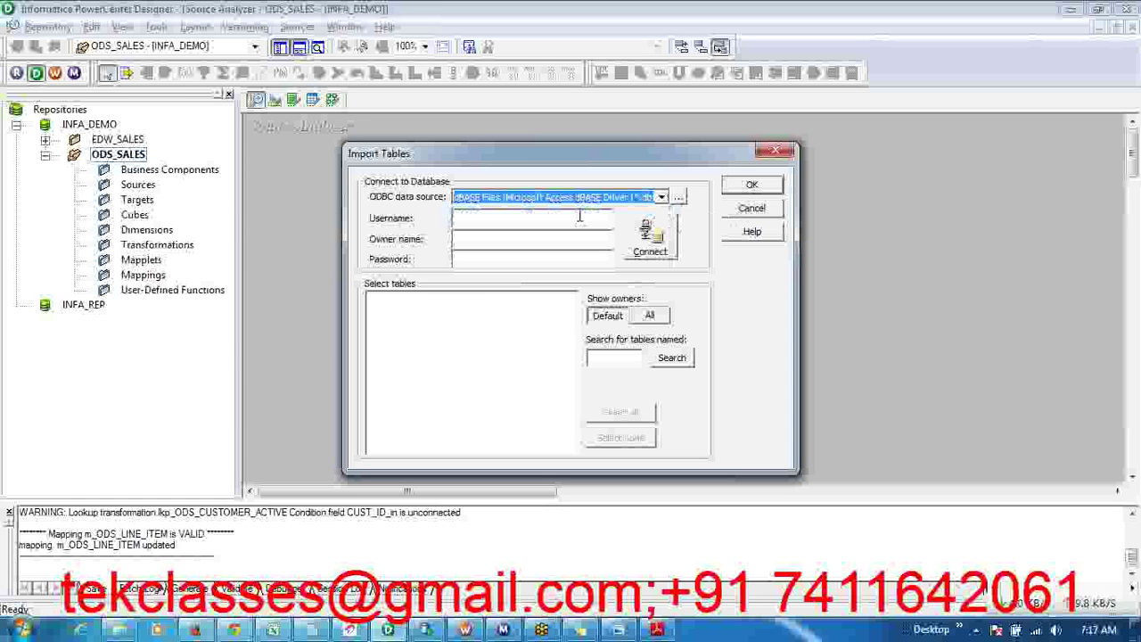
pyautogui.click(489, 216)
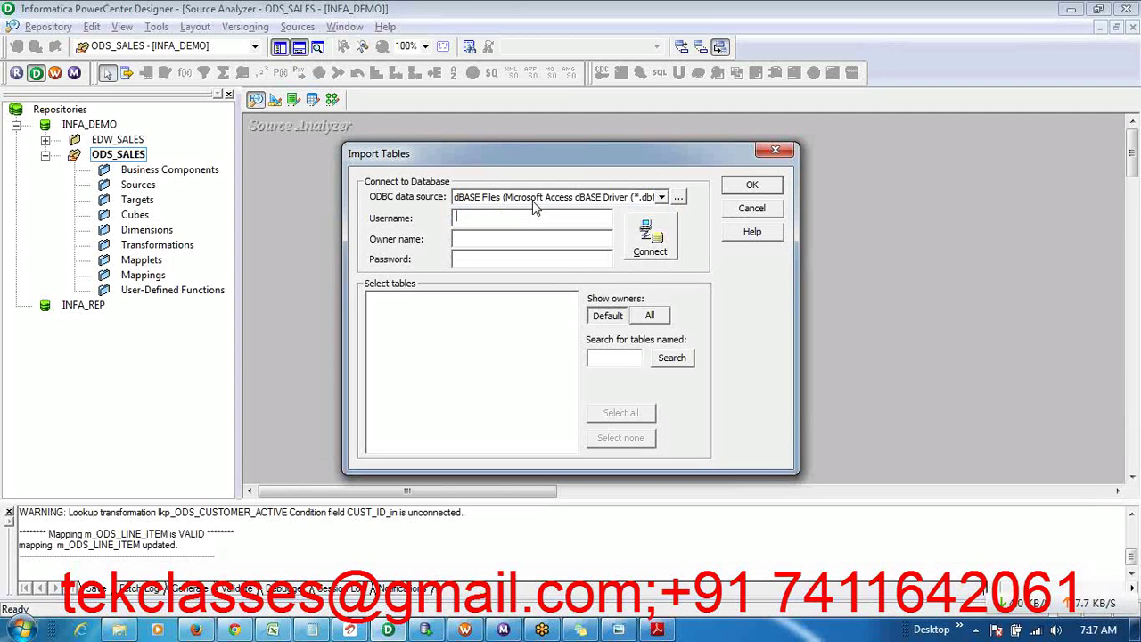
pyautogui.click(633, 198)
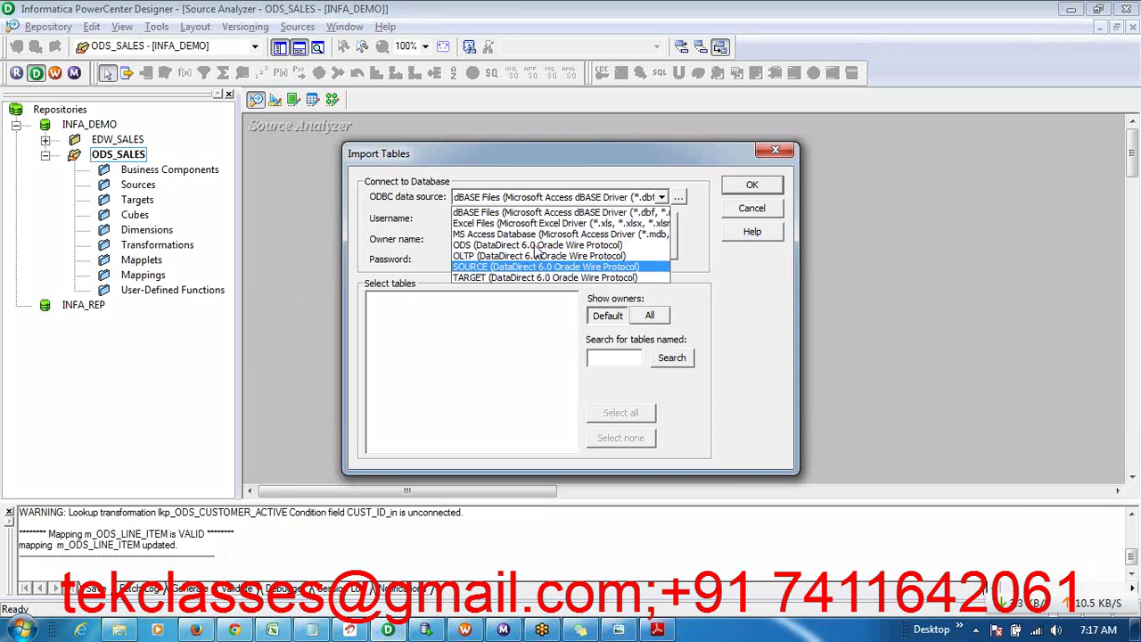
pyautogui.click(606, 211)
pyautogui.click(680, 198)
pyautogui.click(439, 277)
# - Remove the ODS, OLTP, SOURCE and TARGET user DSNs one by one, confirming each deletion
pyautogui.click(439, 312)
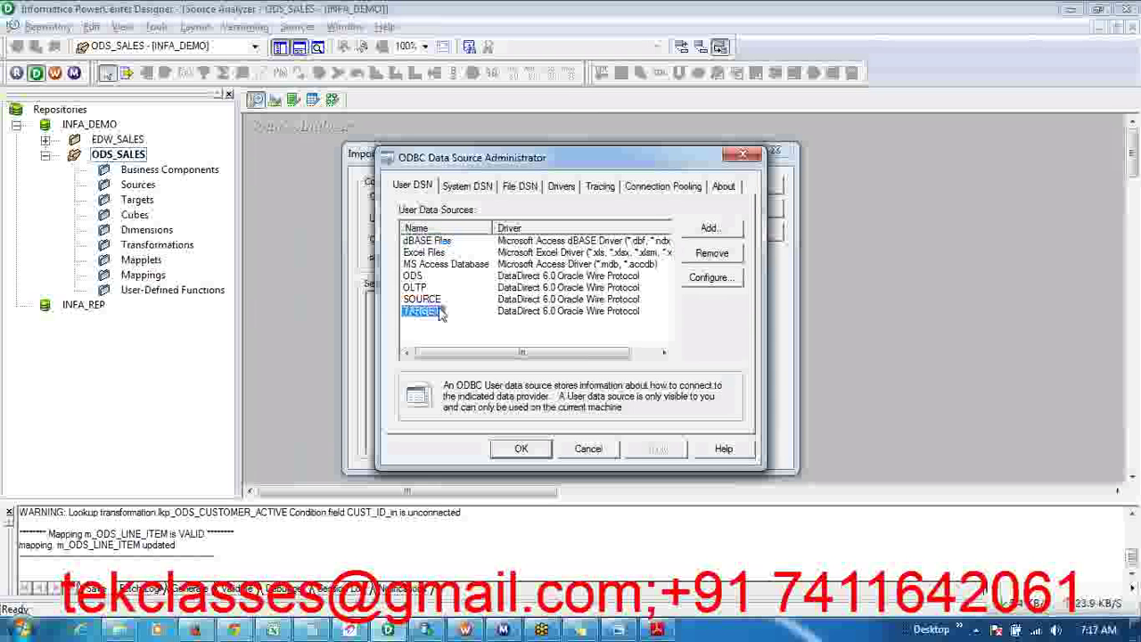
pyautogui.click(505, 278)
pyautogui.click(415, 279)
pyautogui.click(717, 257)
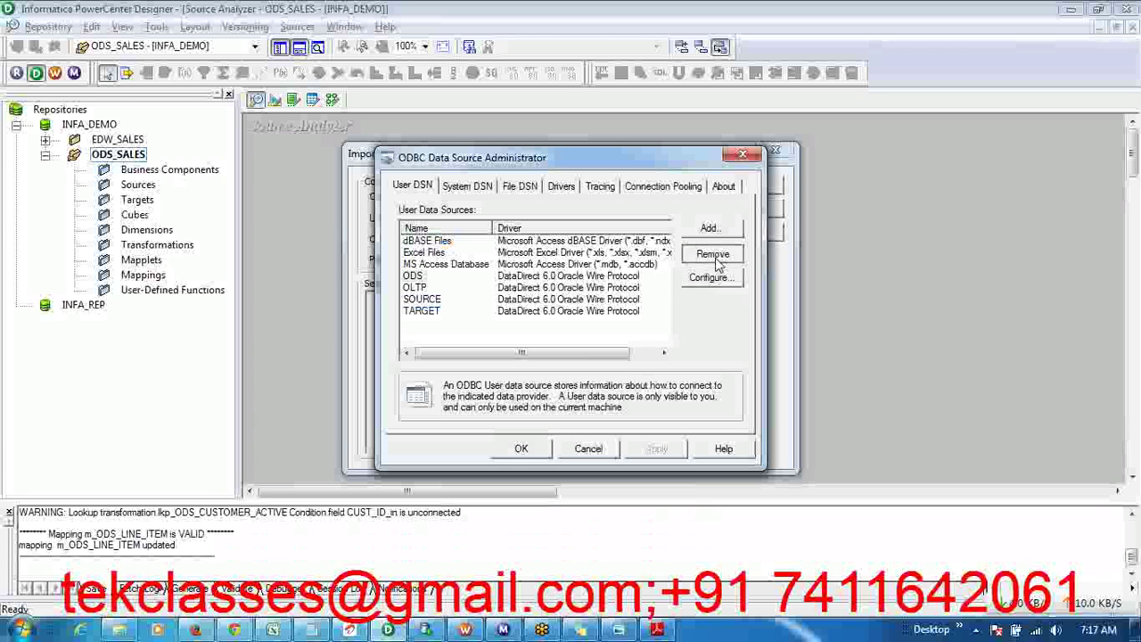
pyautogui.click(613, 354)
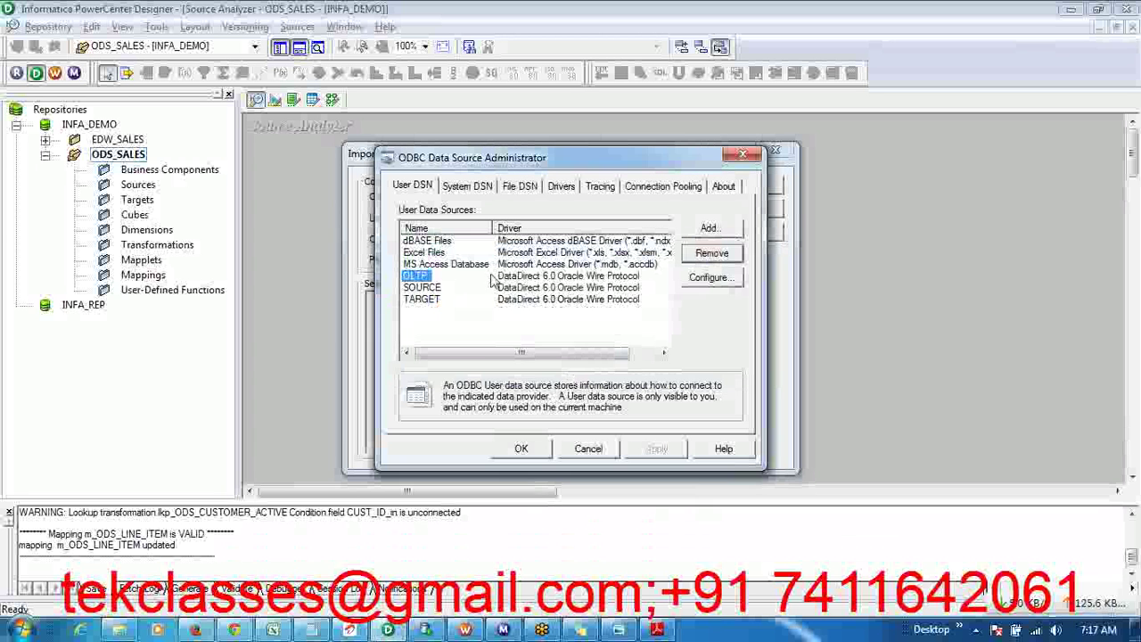
pyautogui.click(728, 259)
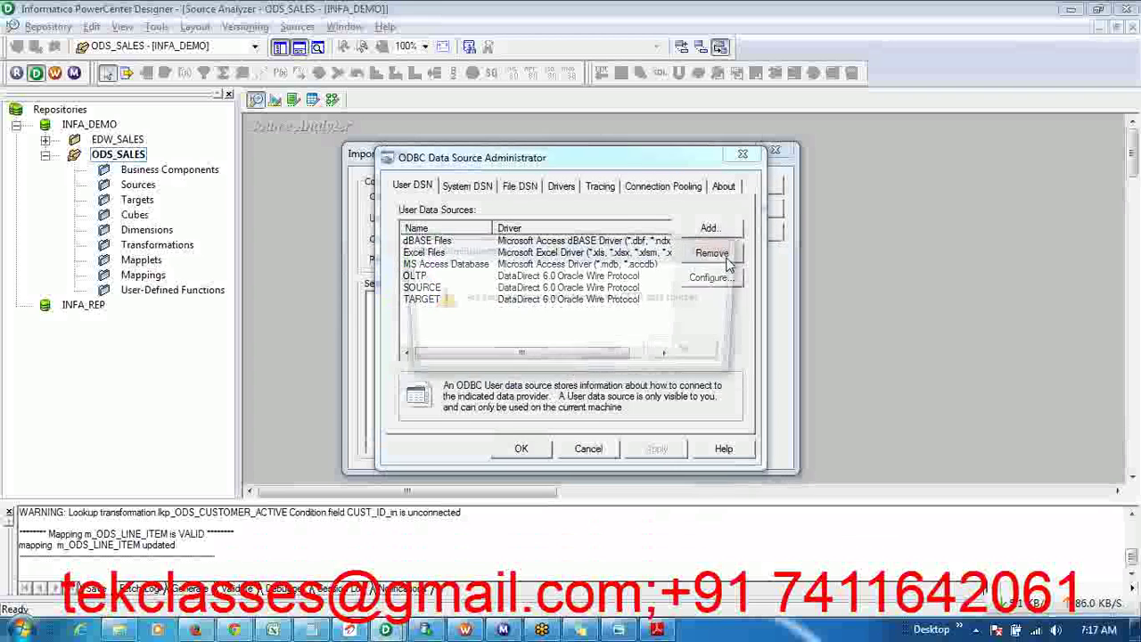
pyautogui.click(614, 357)
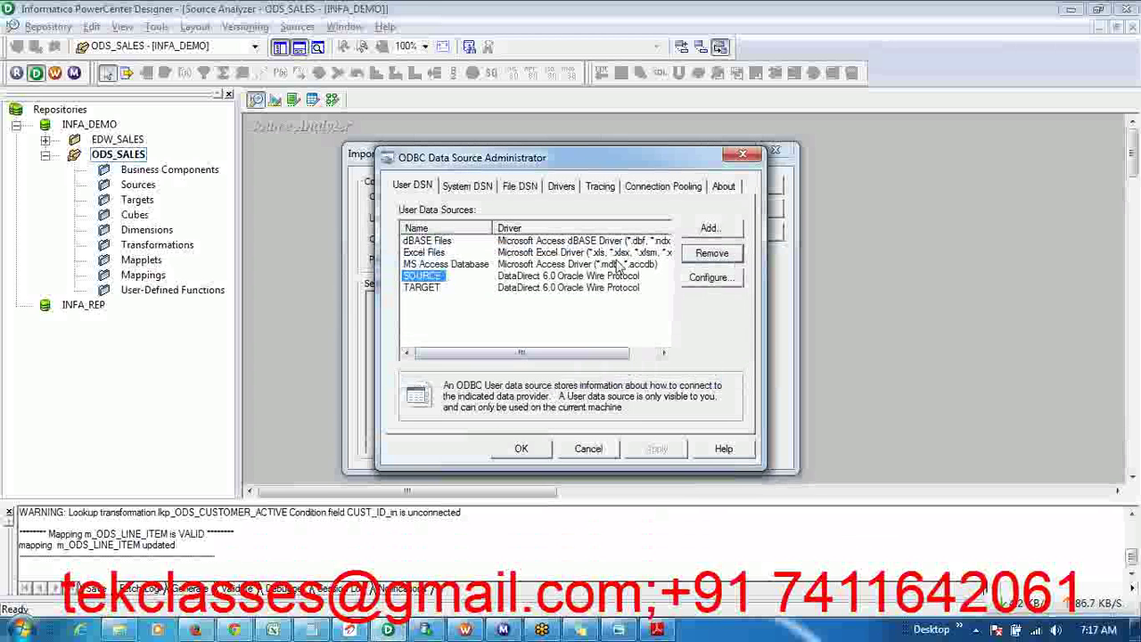
pyautogui.click(727, 260)
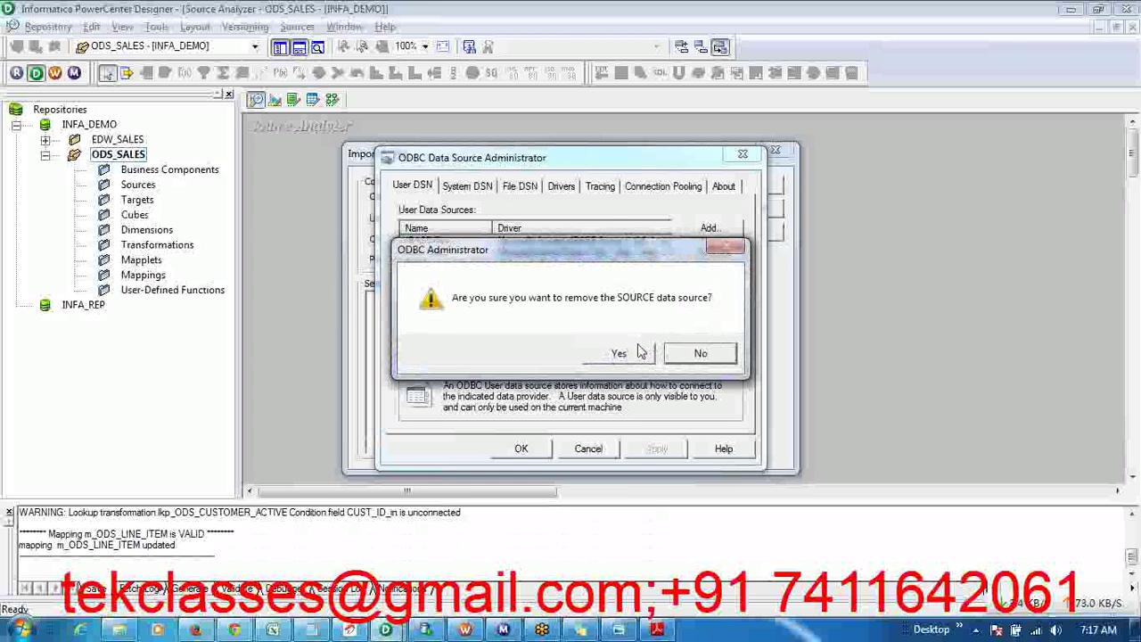
pyautogui.click(639, 352)
pyautogui.click(711, 253)
pyautogui.click(619, 357)
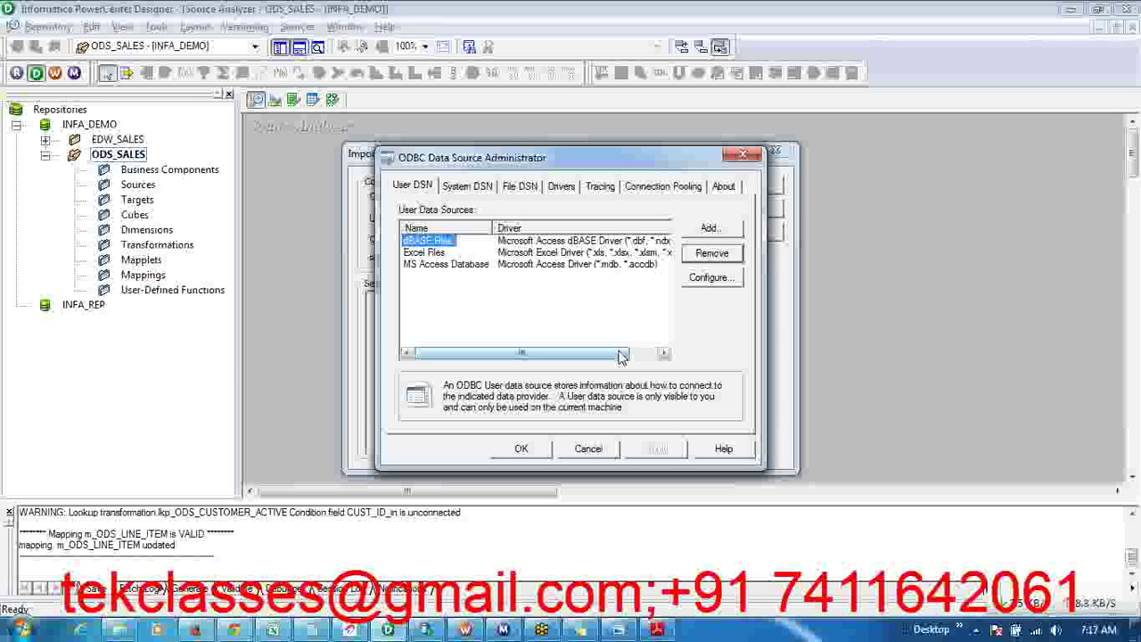
pyautogui.click(467, 187)
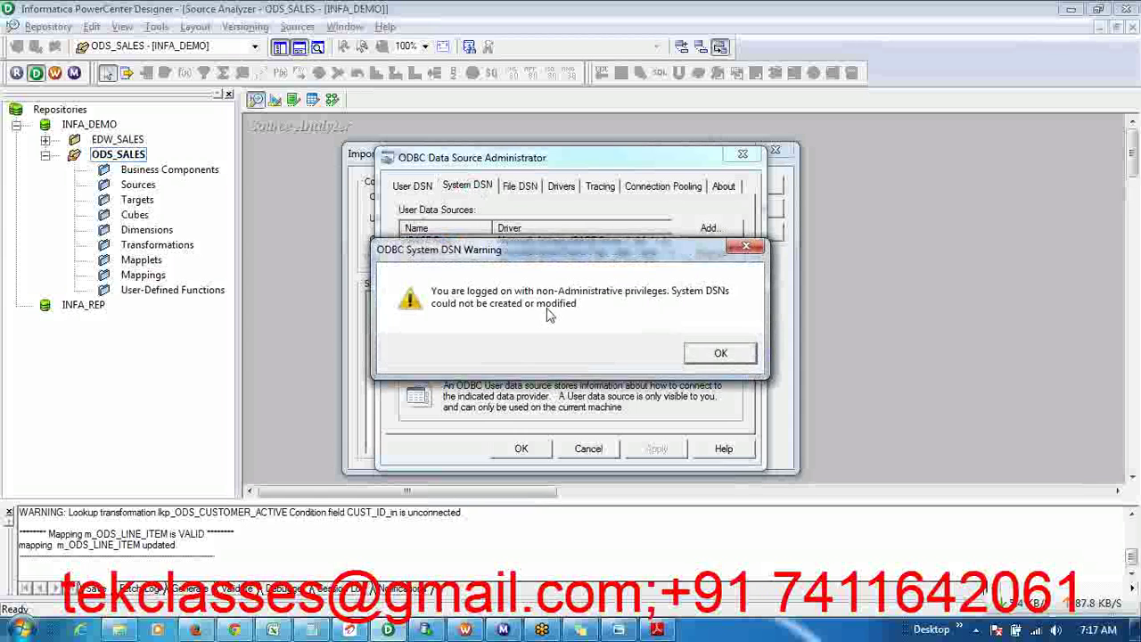
pyautogui.click(719, 354)
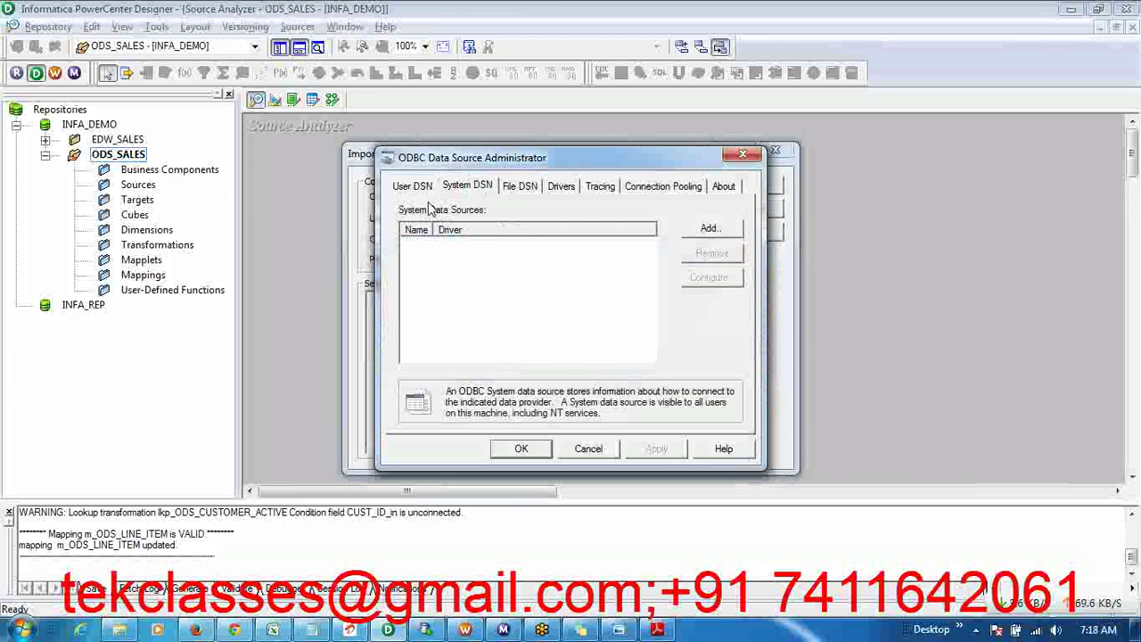
pyautogui.click(425, 189)
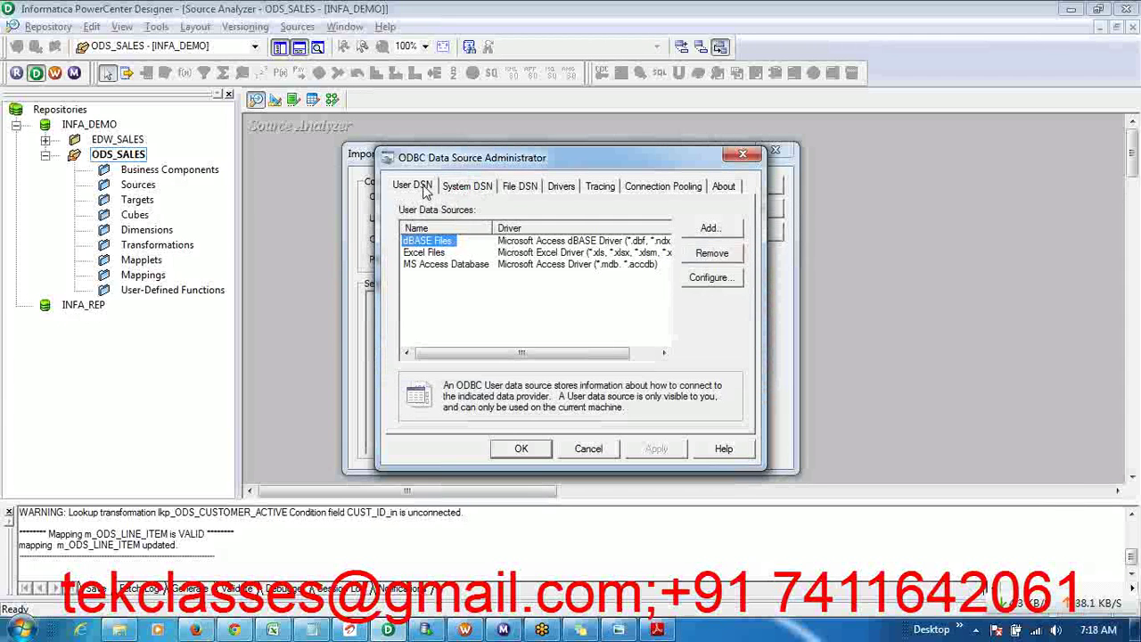
pyautogui.click(480, 189)
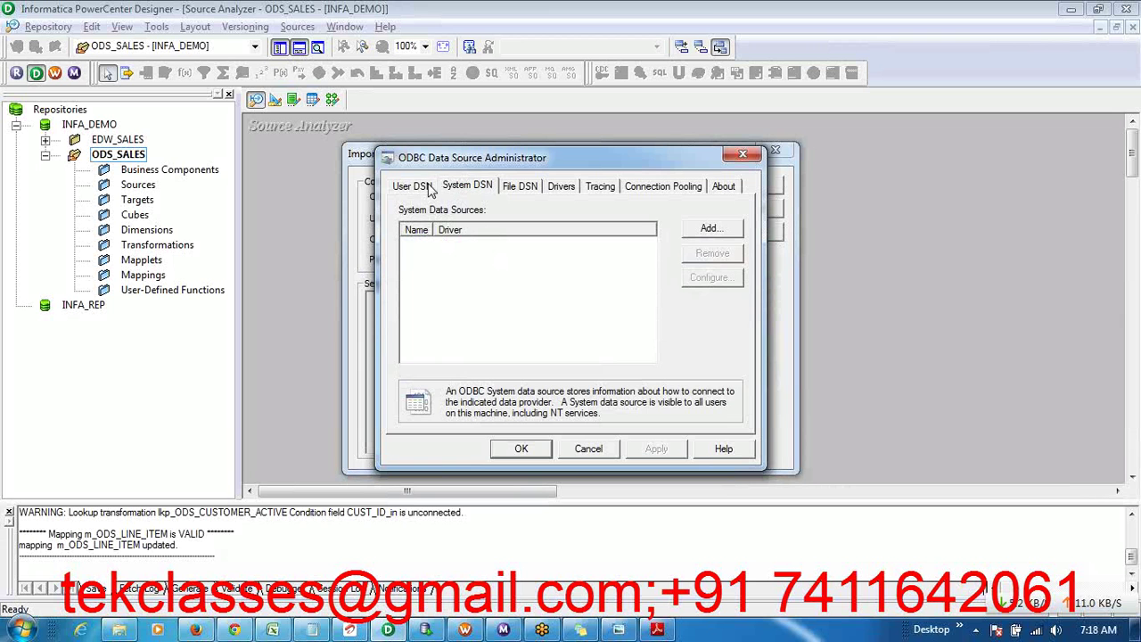
pyautogui.click(424, 191)
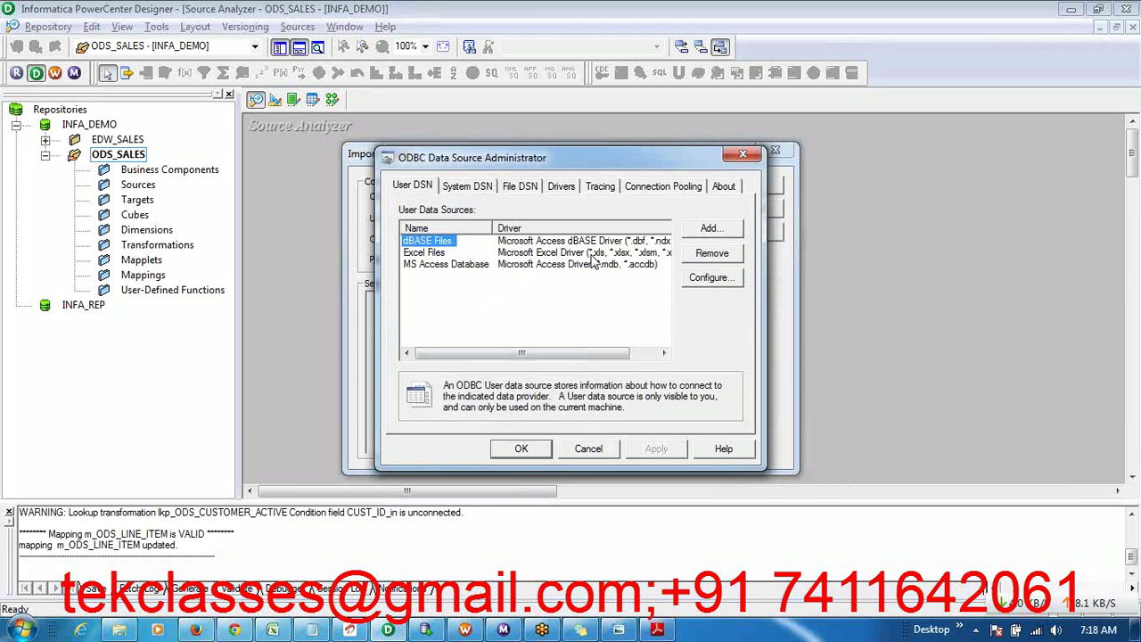
pyautogui.click(505, 281)
pyautogui.click(478, 266)
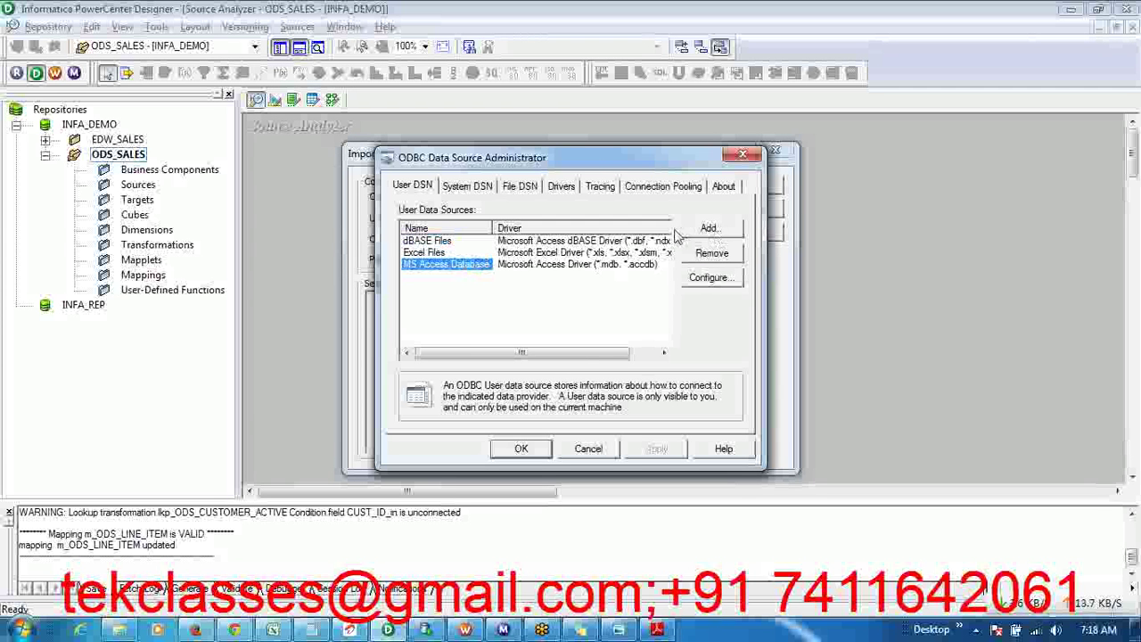
# - Close the ODBC Administrator, cancel Import Tables, and restart Sources > Import from Database
pyautogui.click(746, 158)
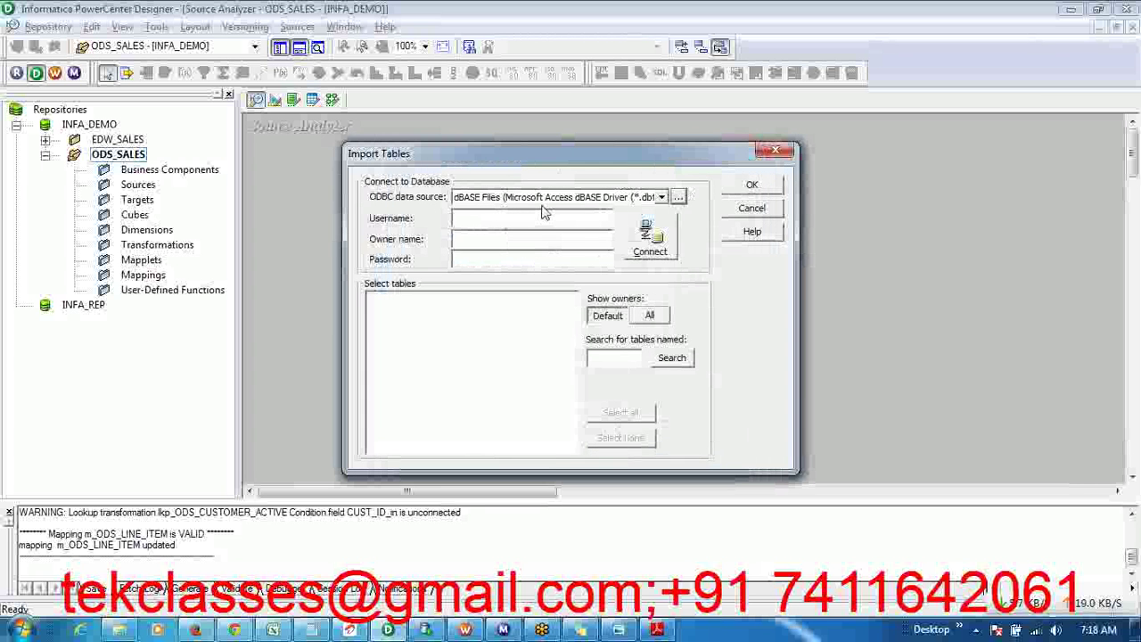
pyautogui.click(752, 208)
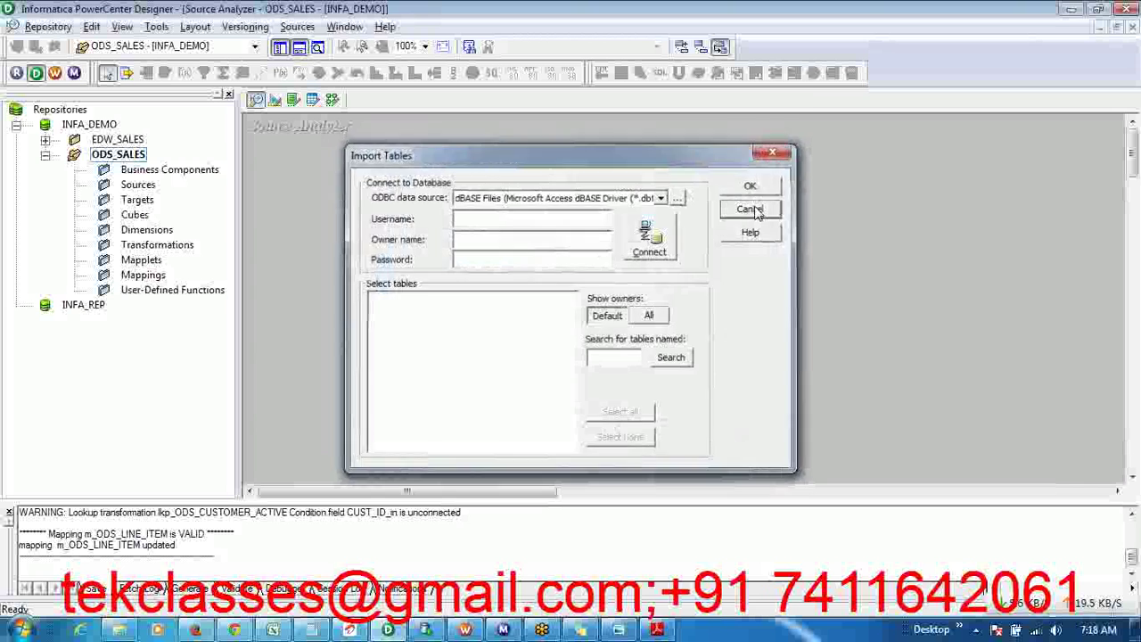
pyautogui.click(297, 26)
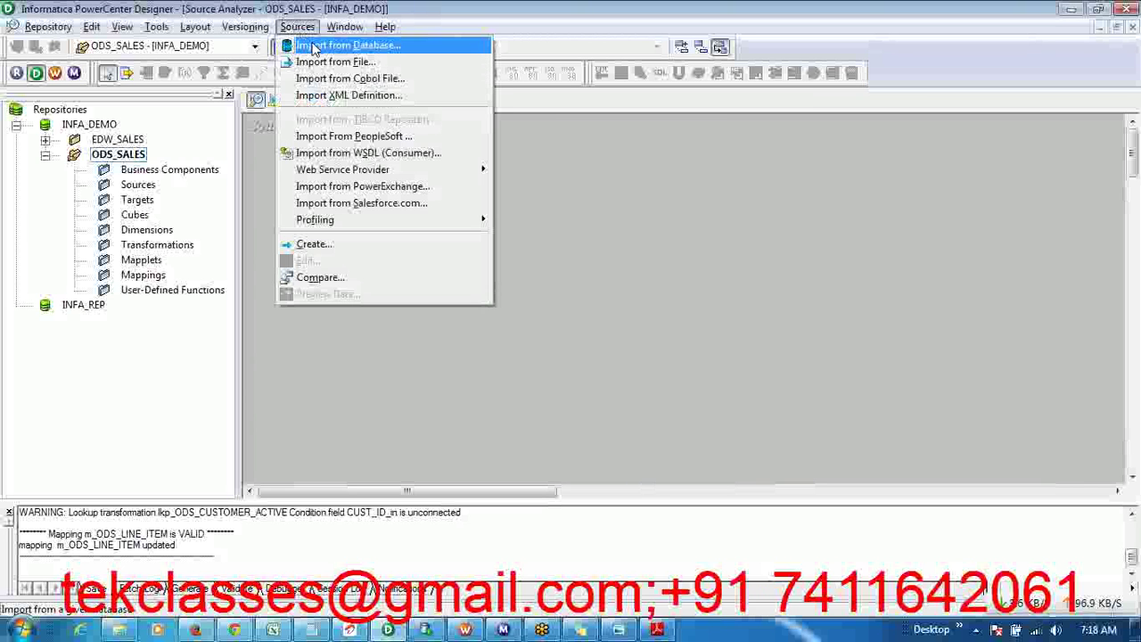
pyautogui.click(314, 47)
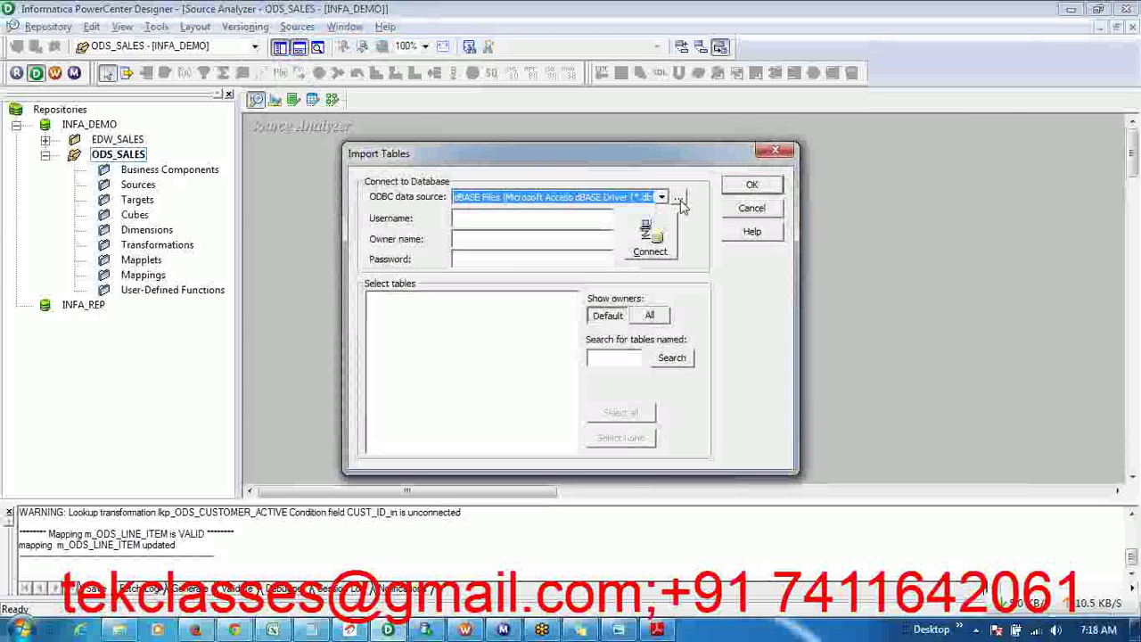
# - Open and dismiss the ODBC administrator from the '...' button, leaving dBASE Files selected
pyautogui.click(678, 199)
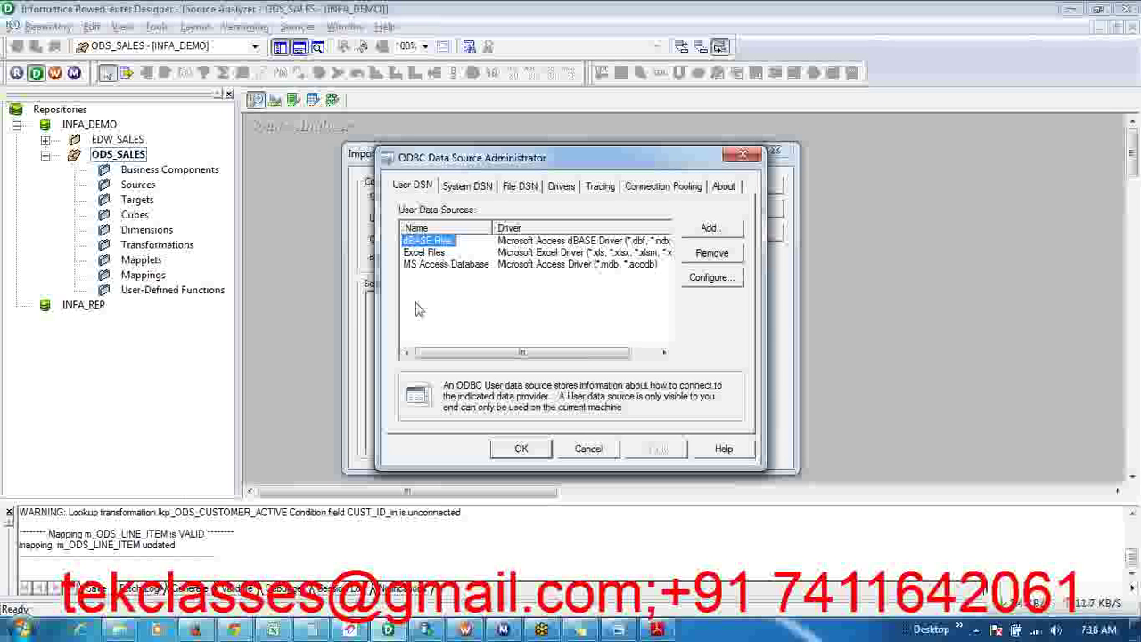
pyautogui.click(590, 449)
pyautogui.click(22, 629)
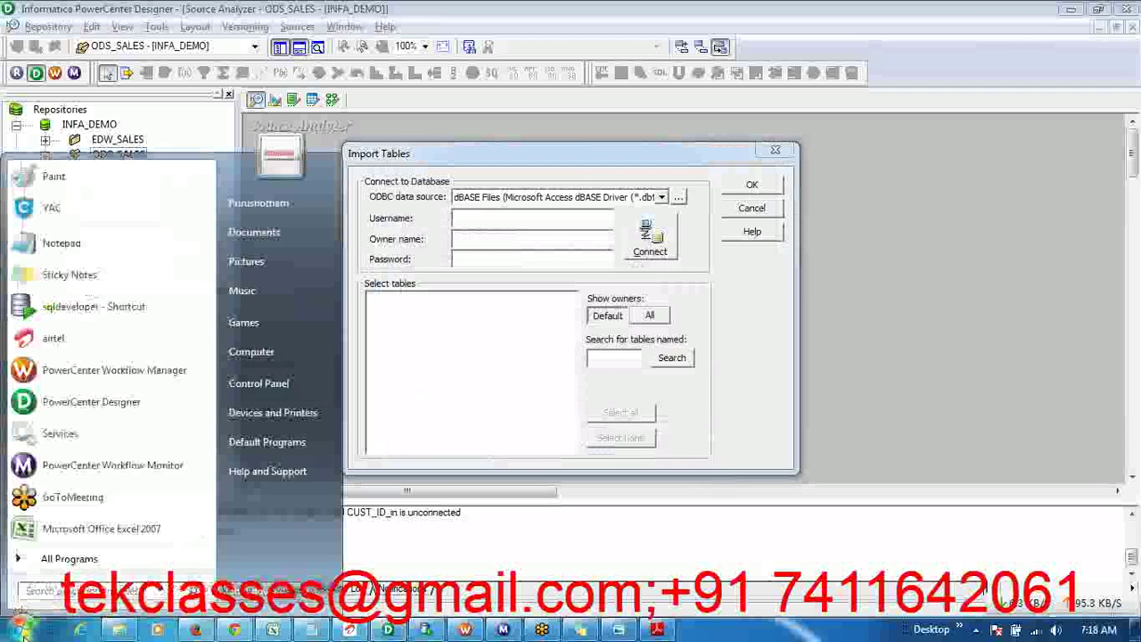
# - Search the Start menu for 'odbc' and launch Microsoft ODBC Administrator
pyautogui.click(53, 596)
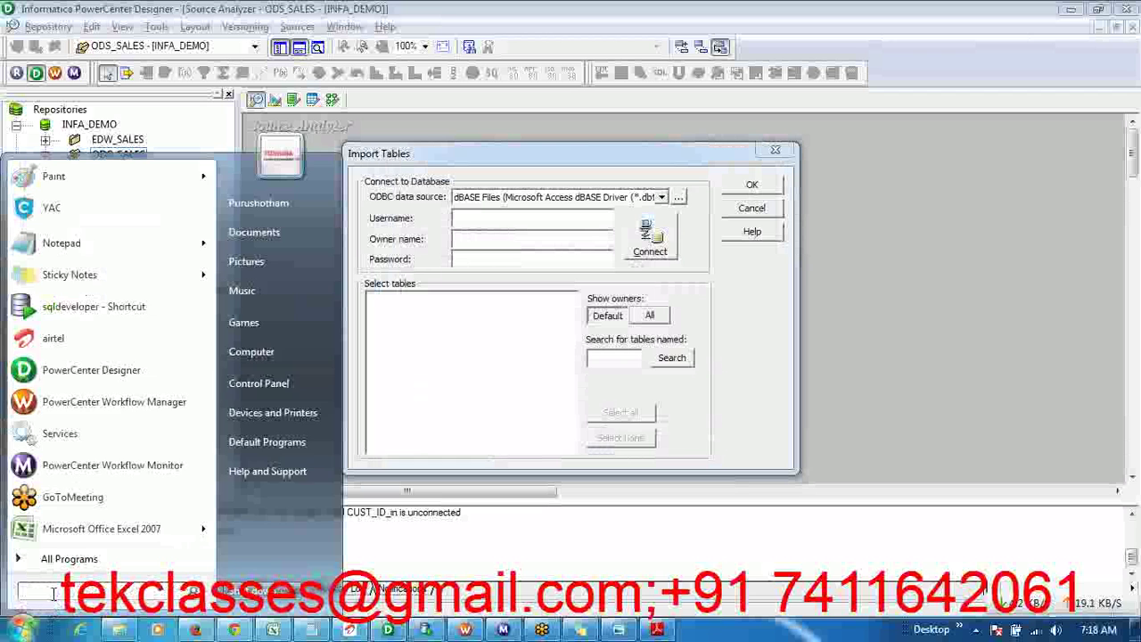
pyautogui.write('odb')
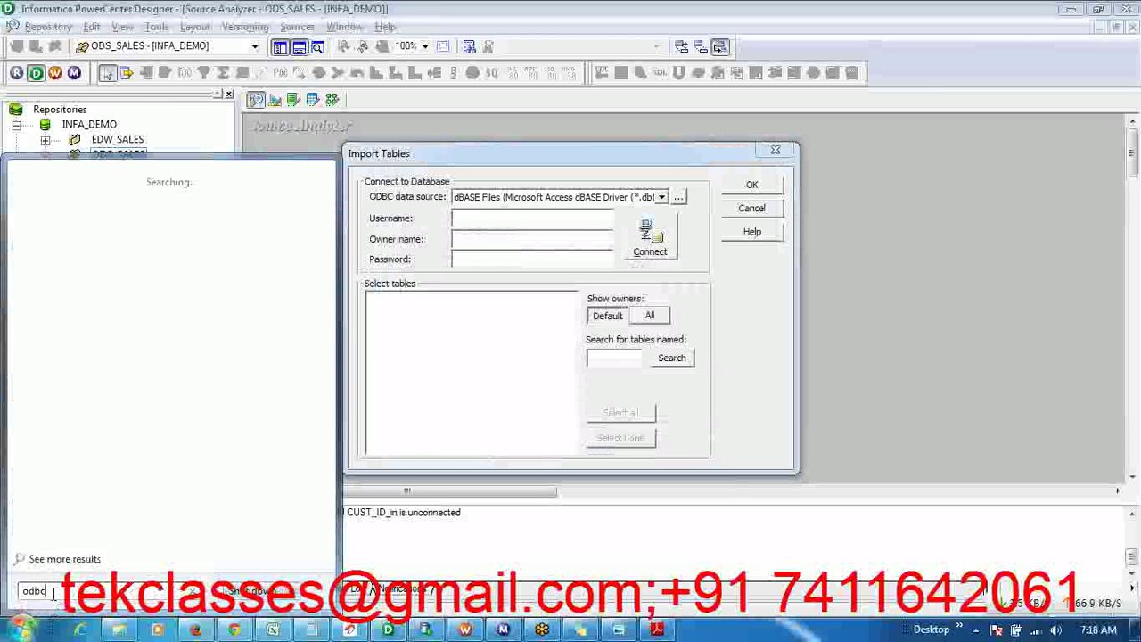
pyautogui.write('c')
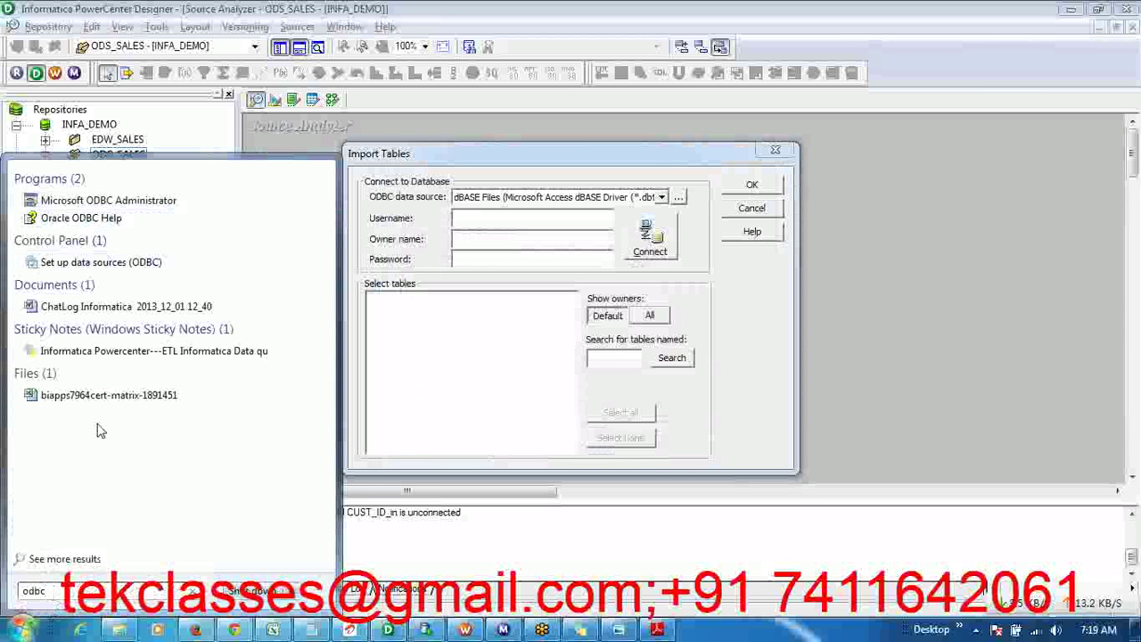
pyautogui.click(101, 204)
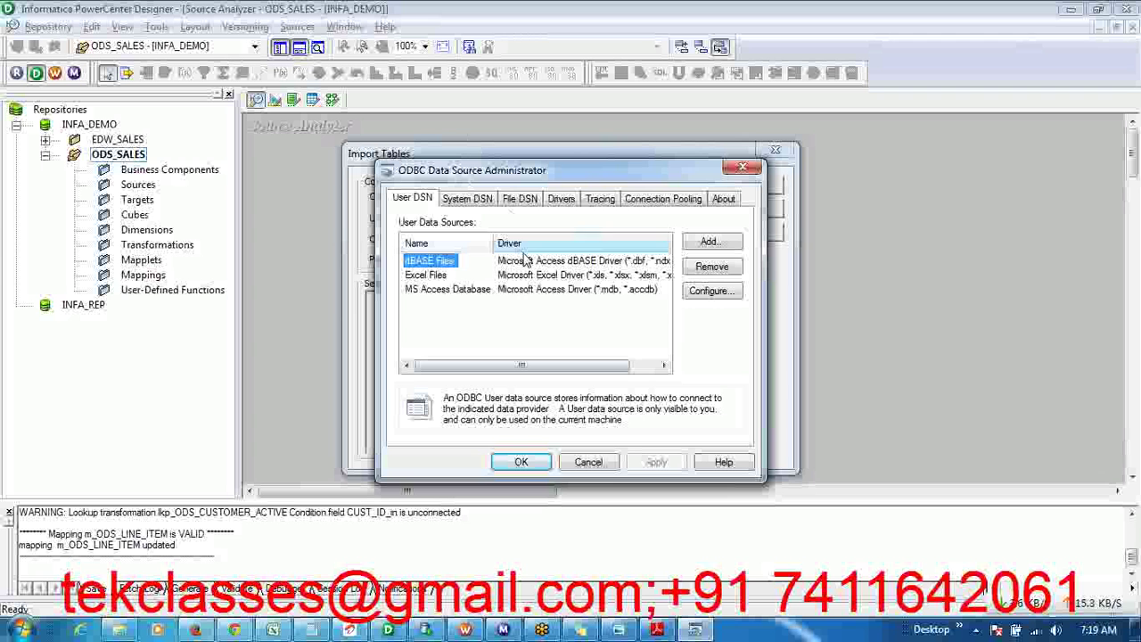
# - Add a new data source, browsing the driver list to settle on DataDirect 6.0 Oracle Wire Protocol
pyautogui.click(710, 244)
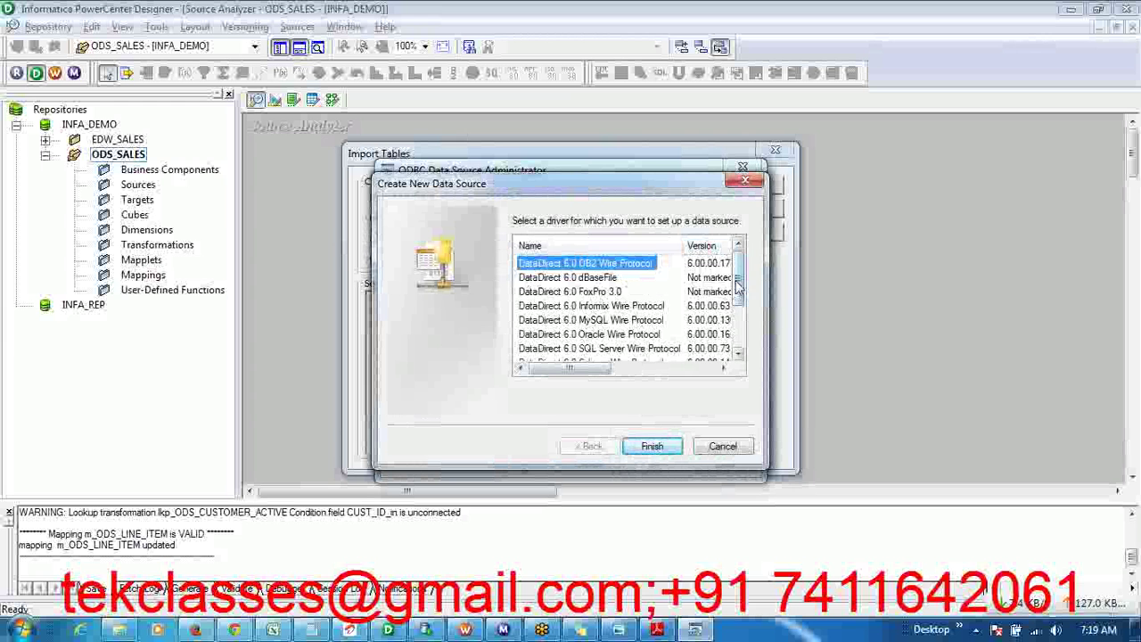
pyautogui.moveTo(739, 286)
pyautogui.mouseDown()
pyautogui.moveTo(738, 330)
pyautogui.moveTo(738, 282)
pyautogui.mouseUp()
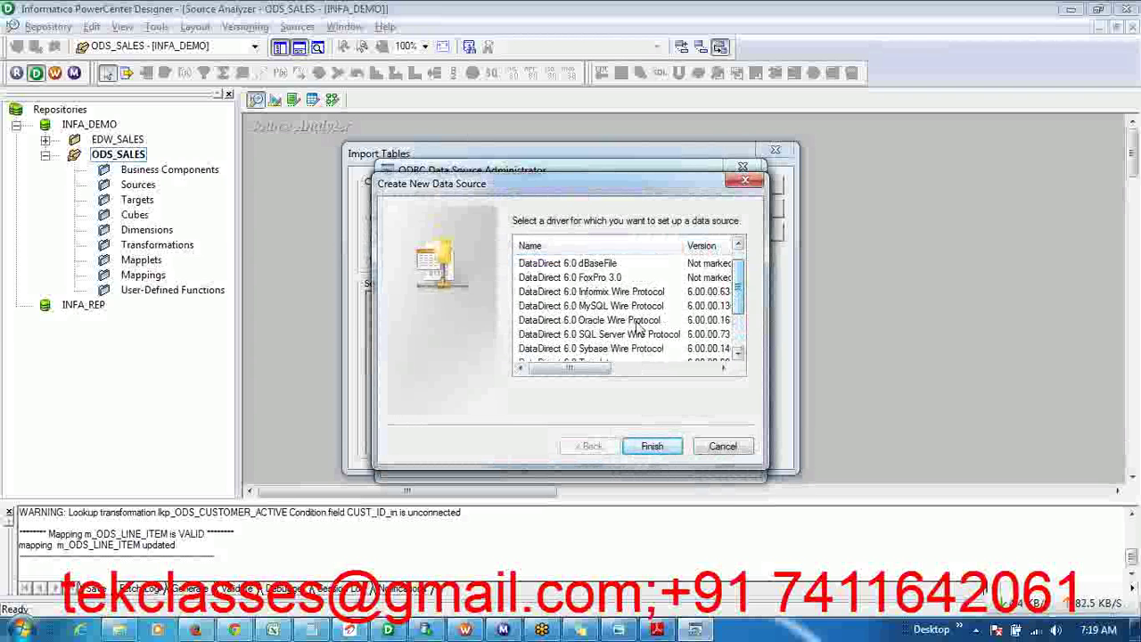
pyautogui.click(602, 322)
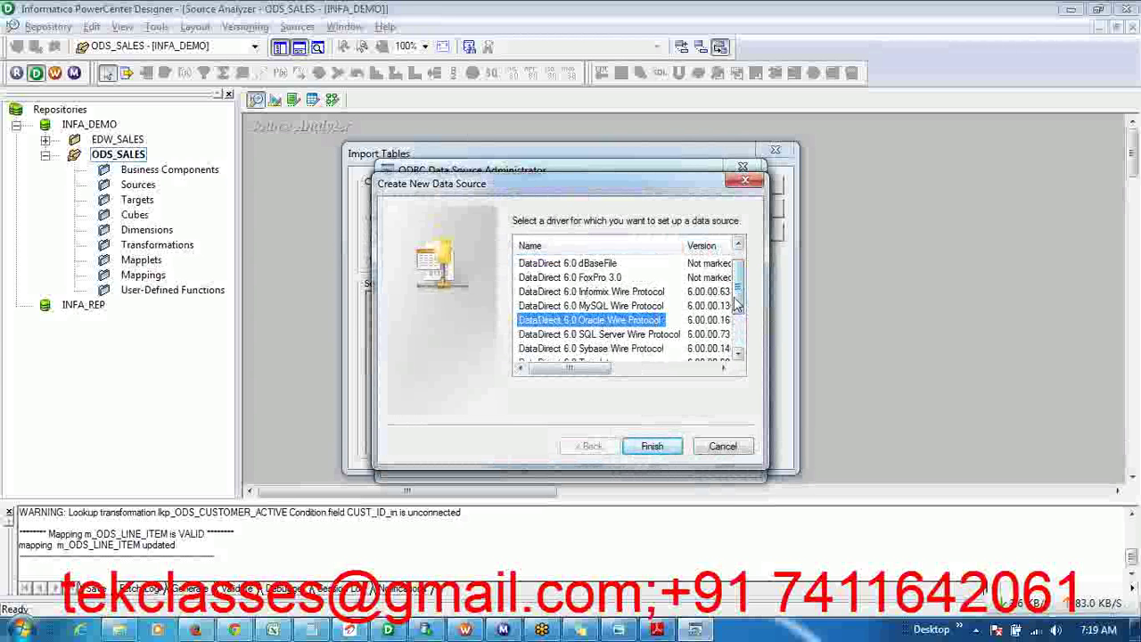
pyautogui.moveTo(738, 307); pyautogui.dragTo(738, 342)
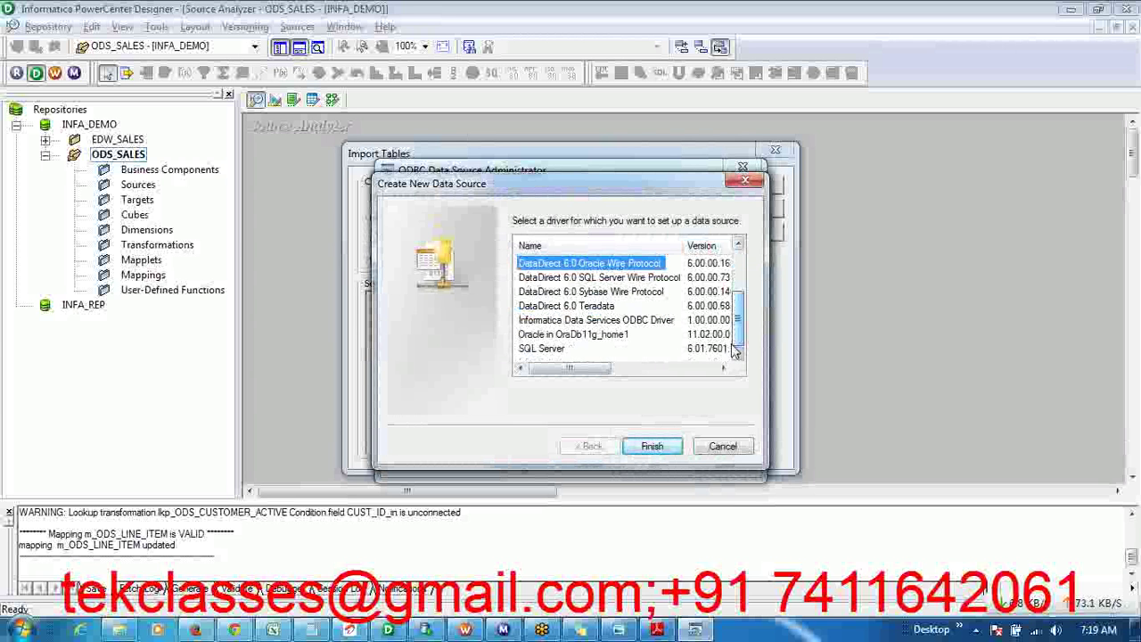
pyautogui.click(599, 335)
pyautogui.click(548, 349)
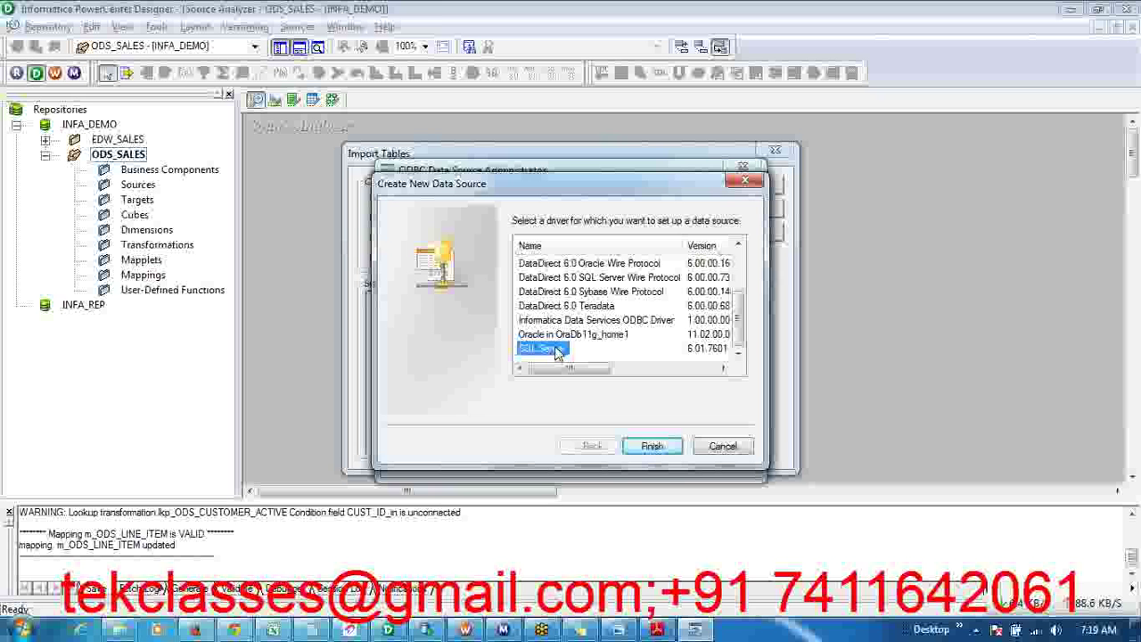
pyautogui.moveTo(737, 323); pyautogui.dragTo(733, 283)
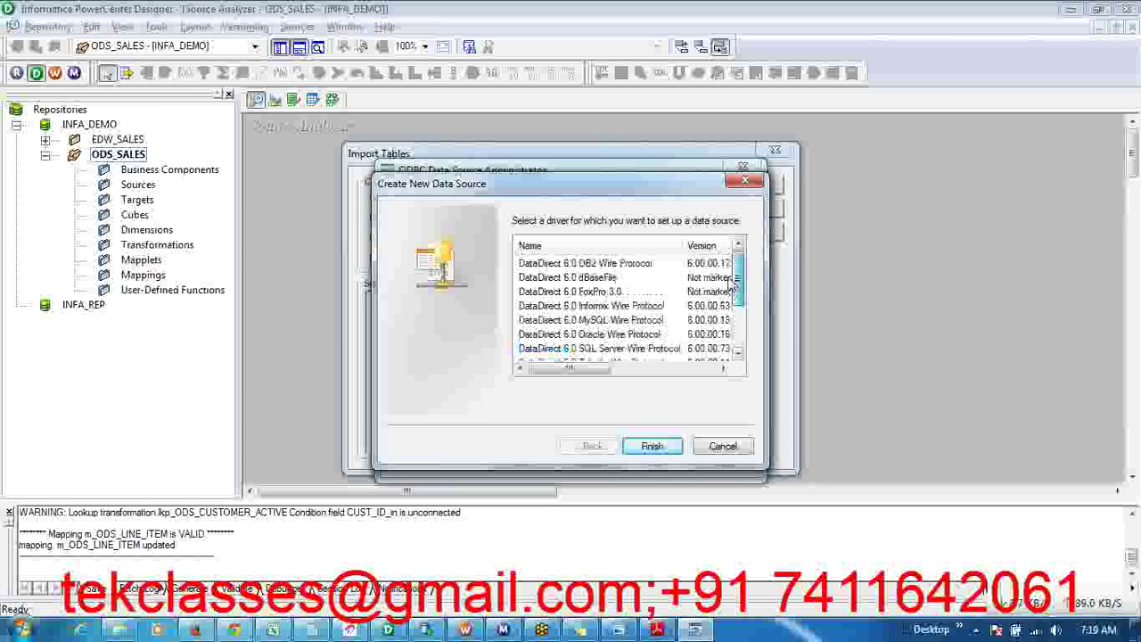
pyautogui.click(570, 305)
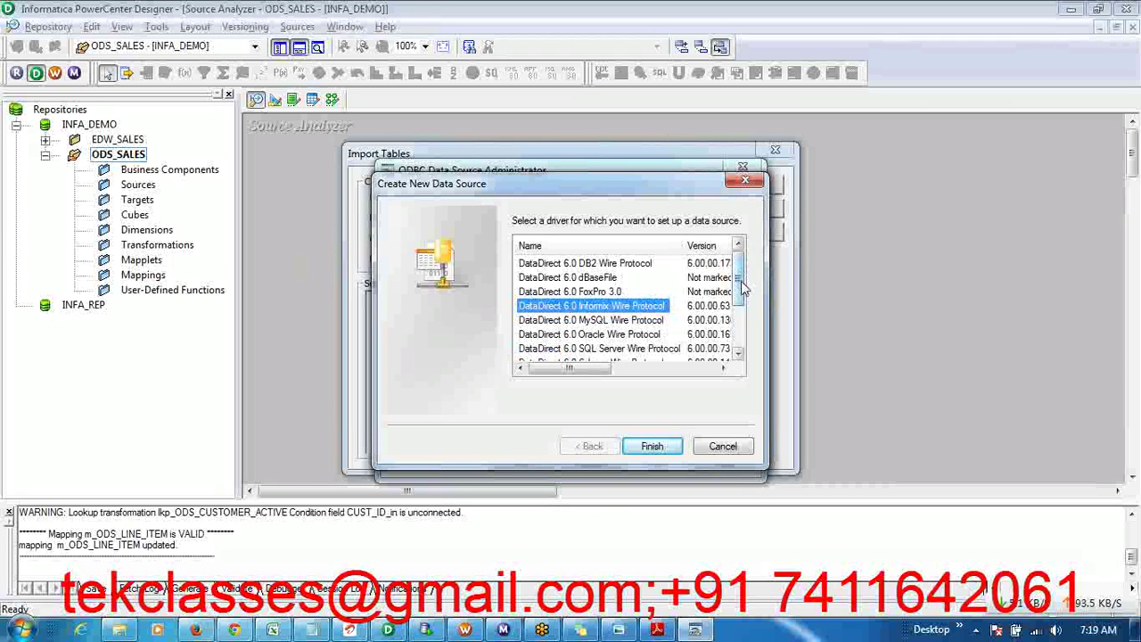
pyautogui.moveTo(738, 285); pyautogui.dragTo(738, 298)
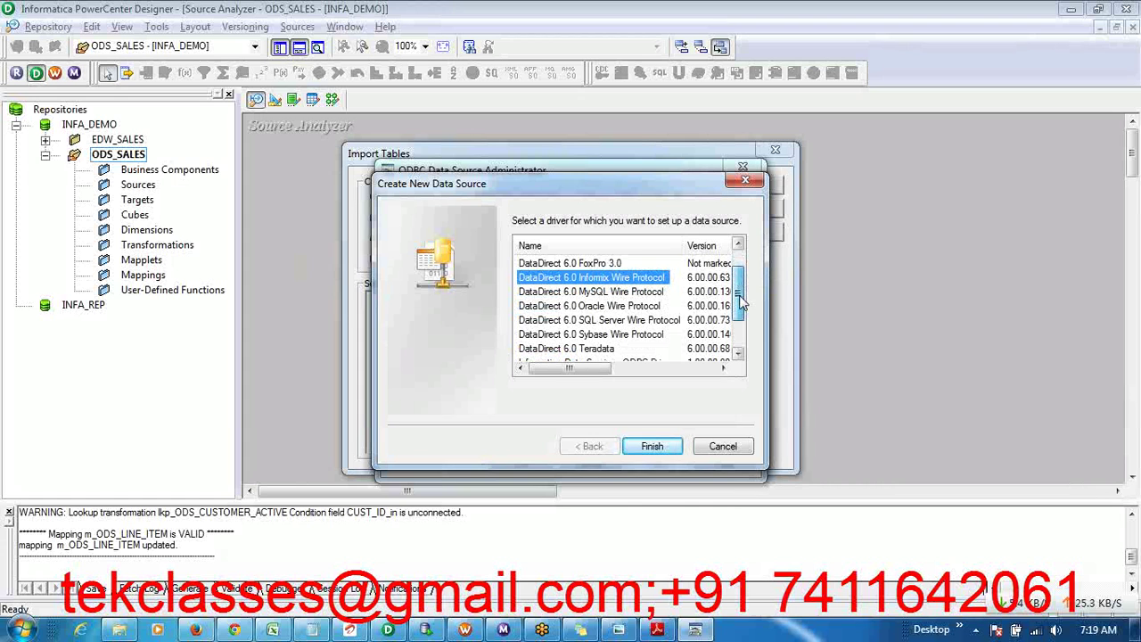
pyautogui.click(633, 321)
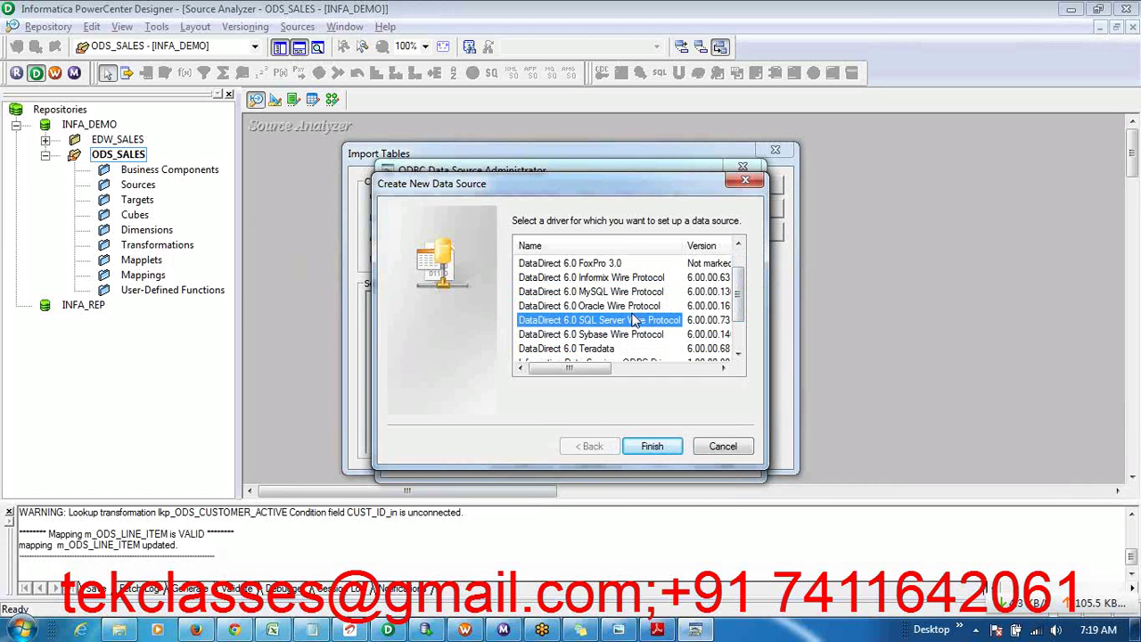
pyautogui.click(624, 309)
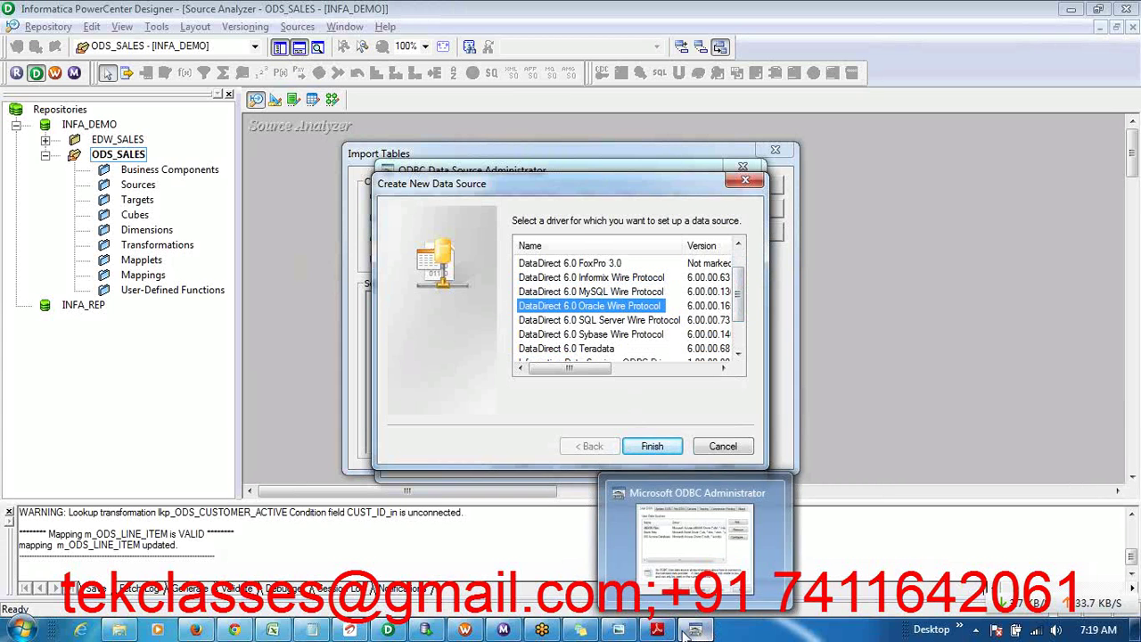
# - View the PROJ_TABLE_LIST diagram, then return to the driver list and select Sybase Wire Protocol
pyautogui.moveTo(630, 631)
pyautogui.click(594, 504)
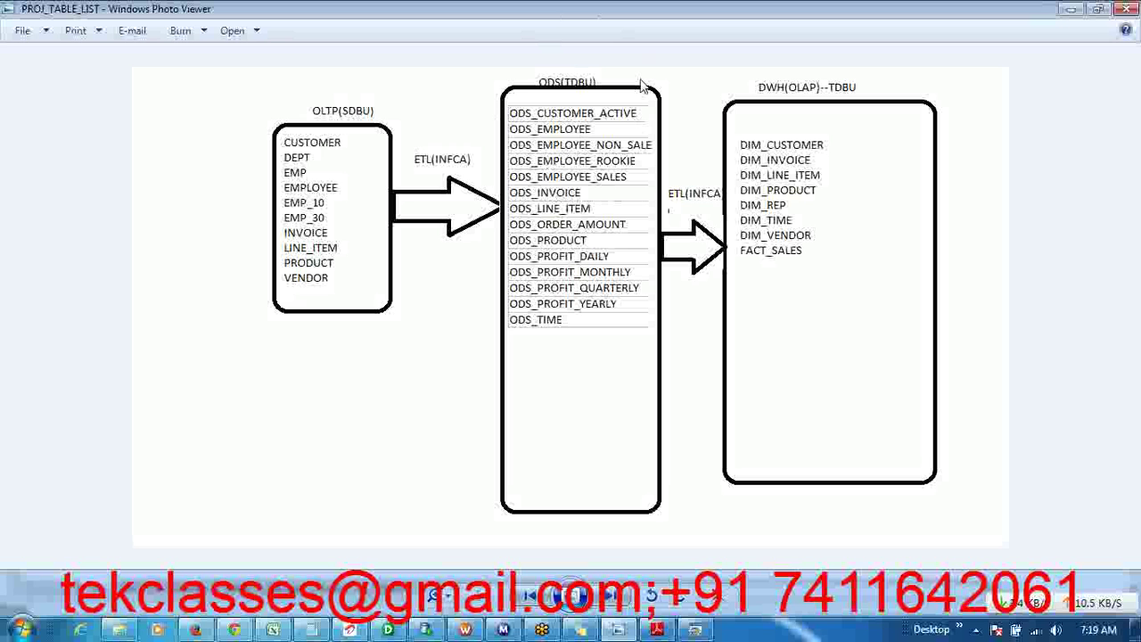
pyautogui.hotkey('alt', 'Tab')
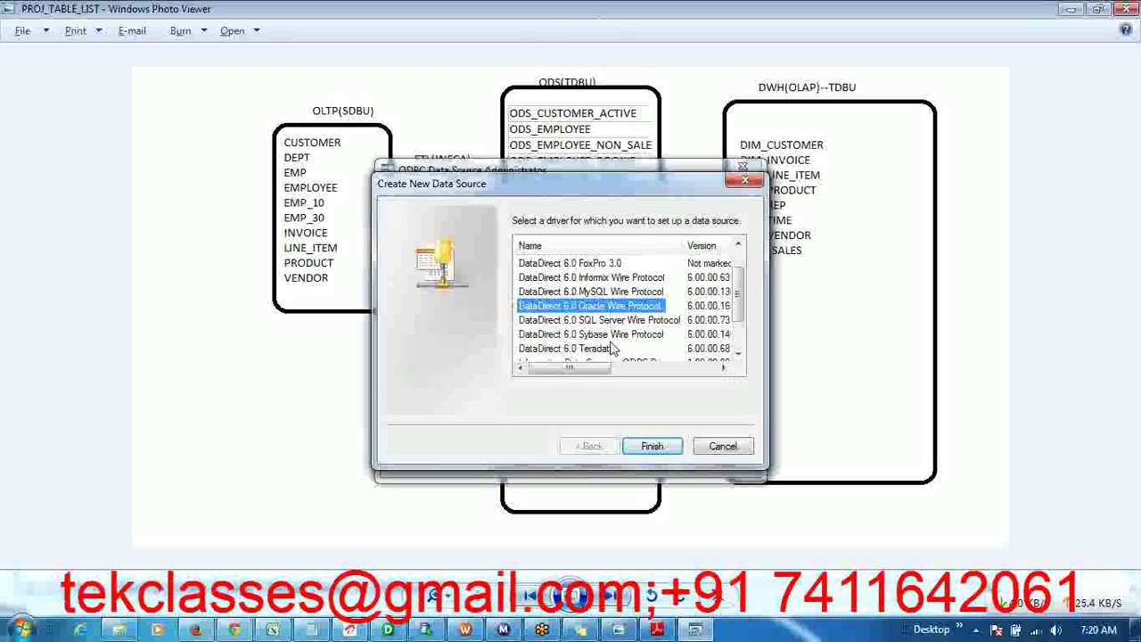
pyautogui.click(599, 335)
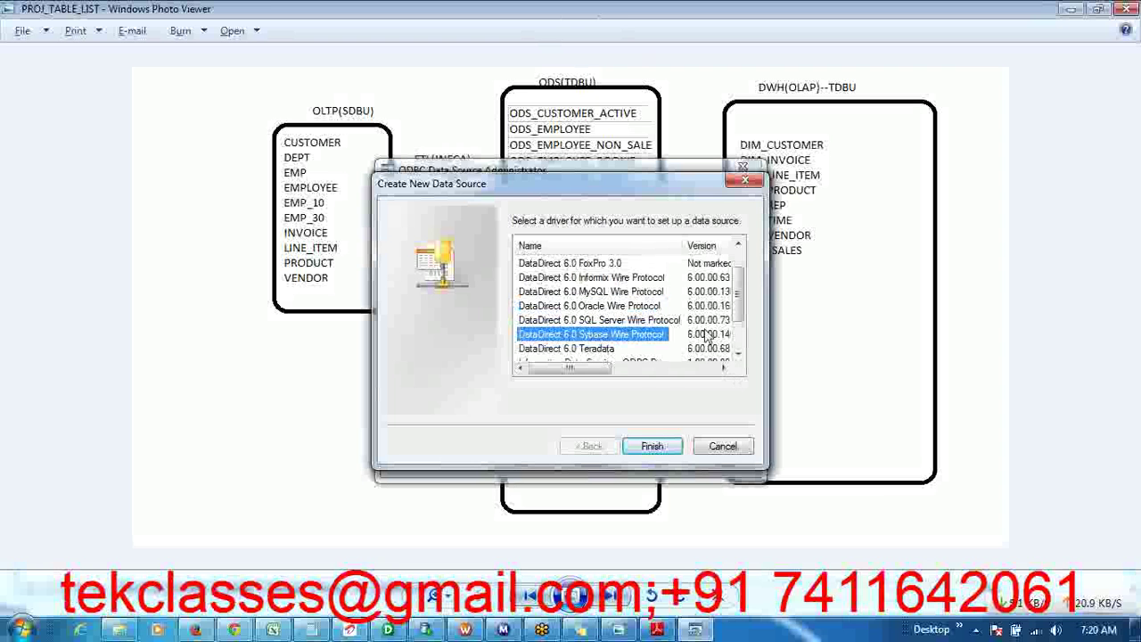
pyautogui.moveTo(741, 307)
pyautogui.mouseDown()
pyautogui.moveTo(740, 326)
pyautogui.moveTo(741, 309)
pyautogui.mouseUp()
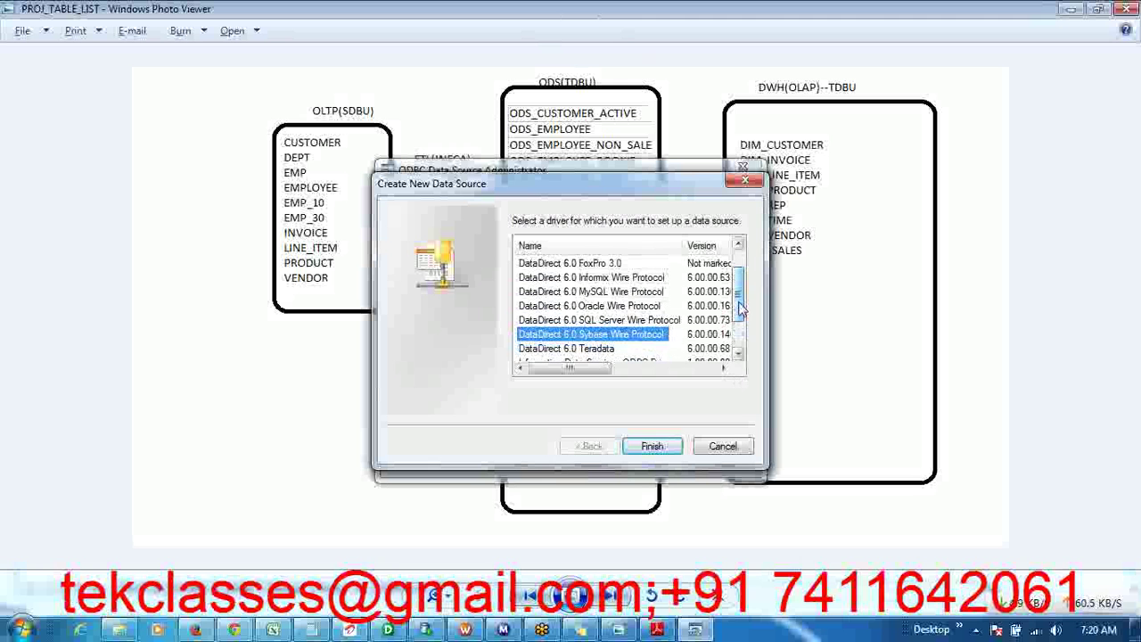
# - Pick the DataDirect 6.0 Oracle Wire Protocol driver and finish to open its setup dialog
pyautogui.click(647, 279)
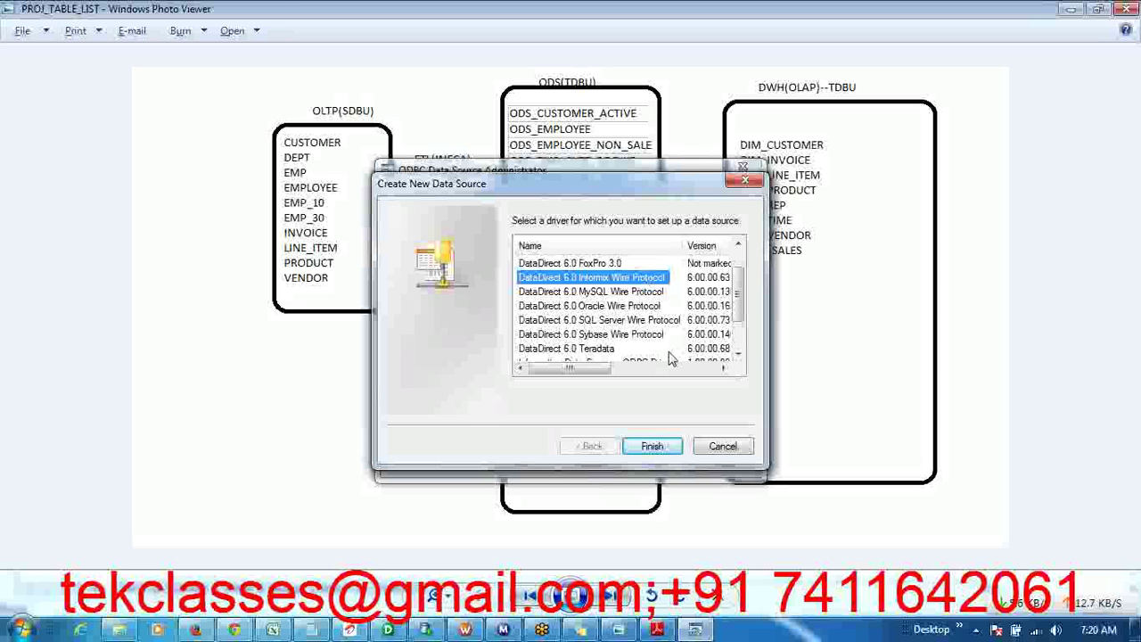
pyautogui.click(662, 339)
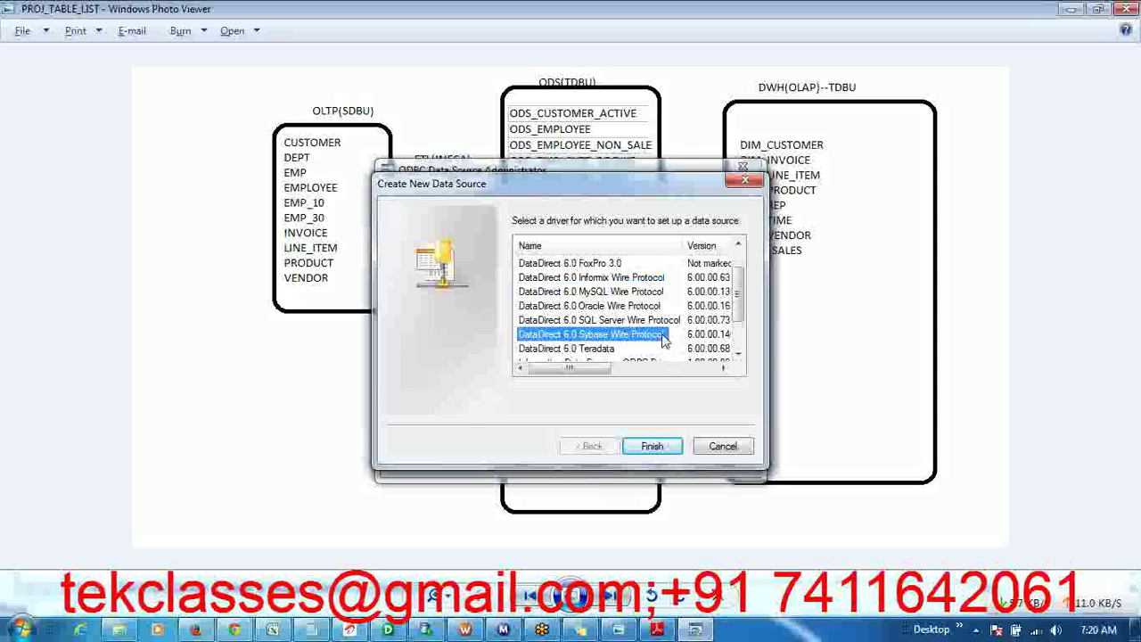
pyautogui.click(608, 311)
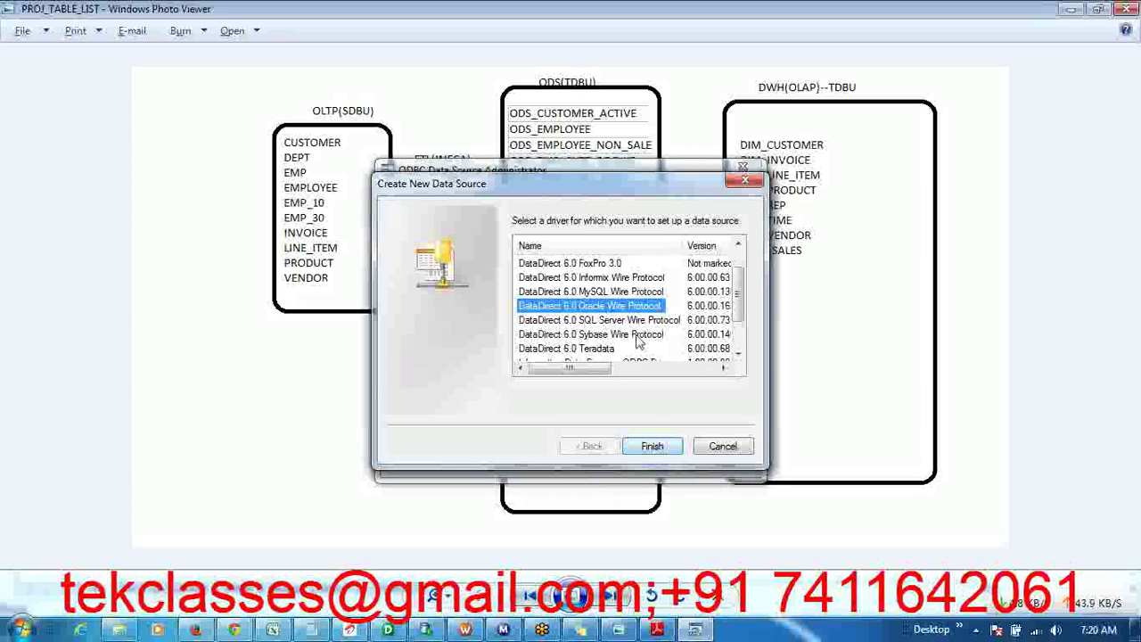
pyautogui.click(652, 447)
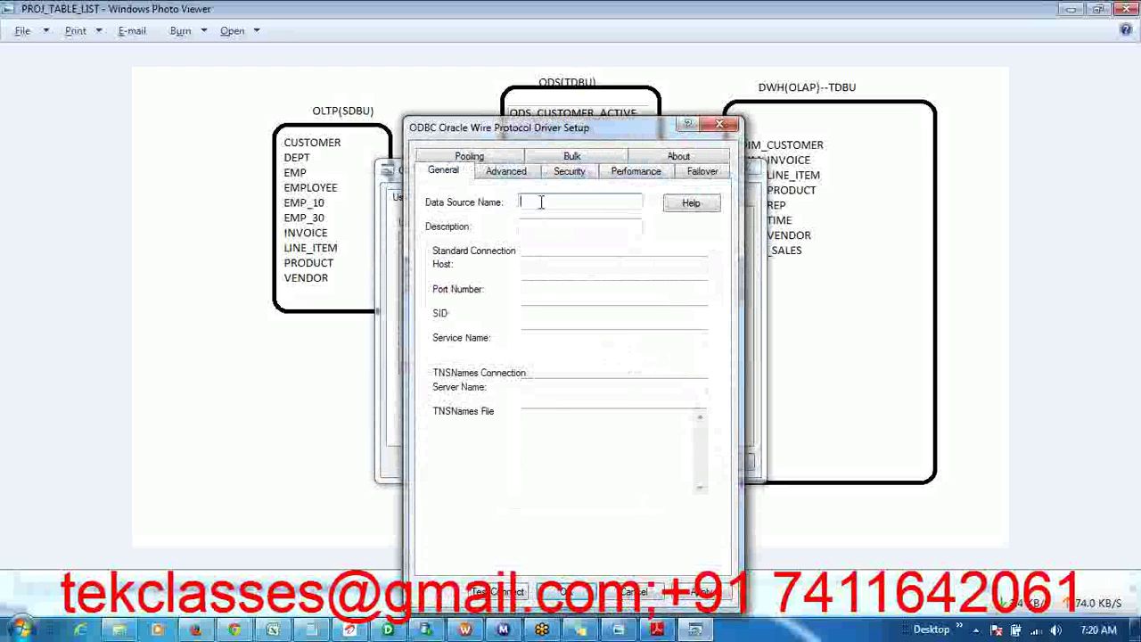
# - Enter OLTP_SOURCE as the Oracle Wire Protocol data source name, then move to the Host field
pyautogui.write('OLT')
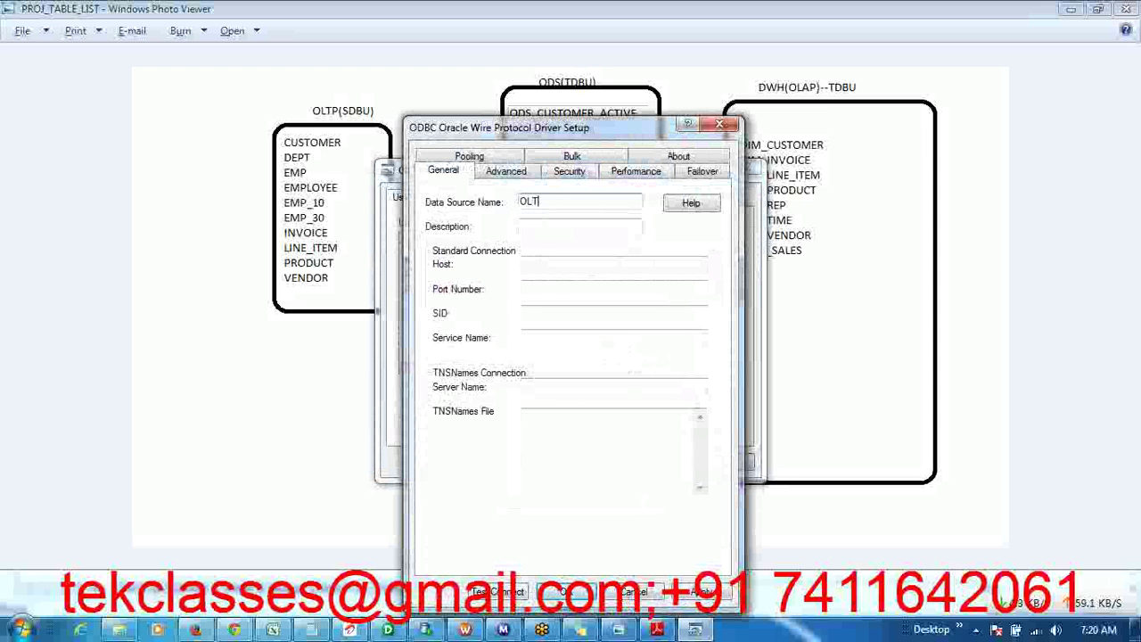
pyautogui.write('P')
pyautogui.doubleClick(533, 201)
pyautogui.doubleClick(547, 202)
pyautogui.click(555, 201)
pyautogui.write('_SOURCE')
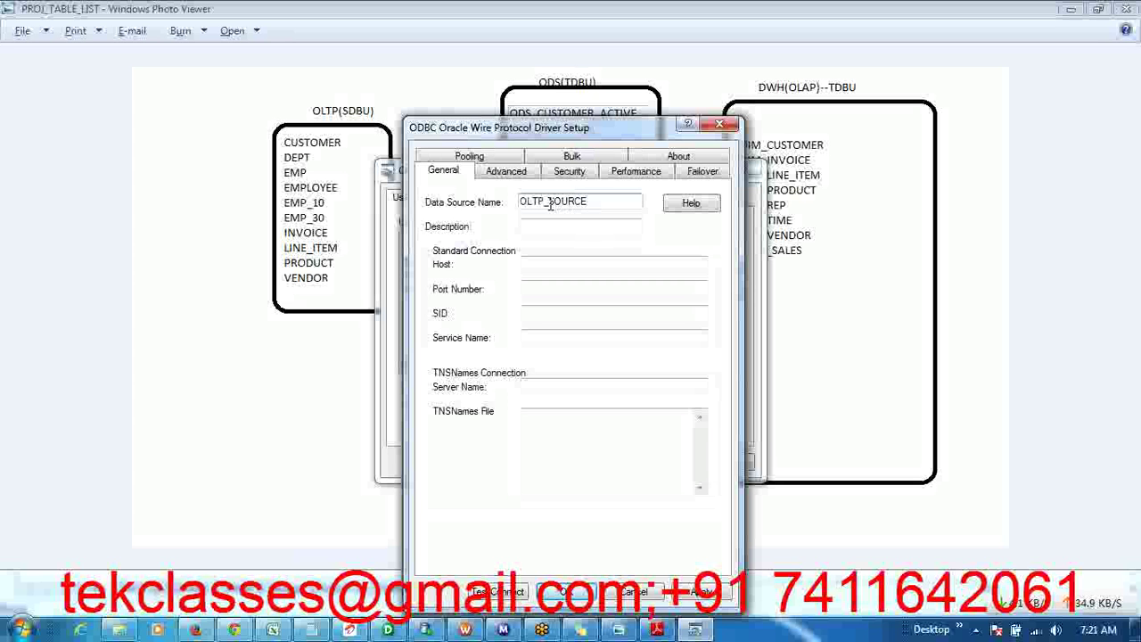
pyautogui.click(535, 263)
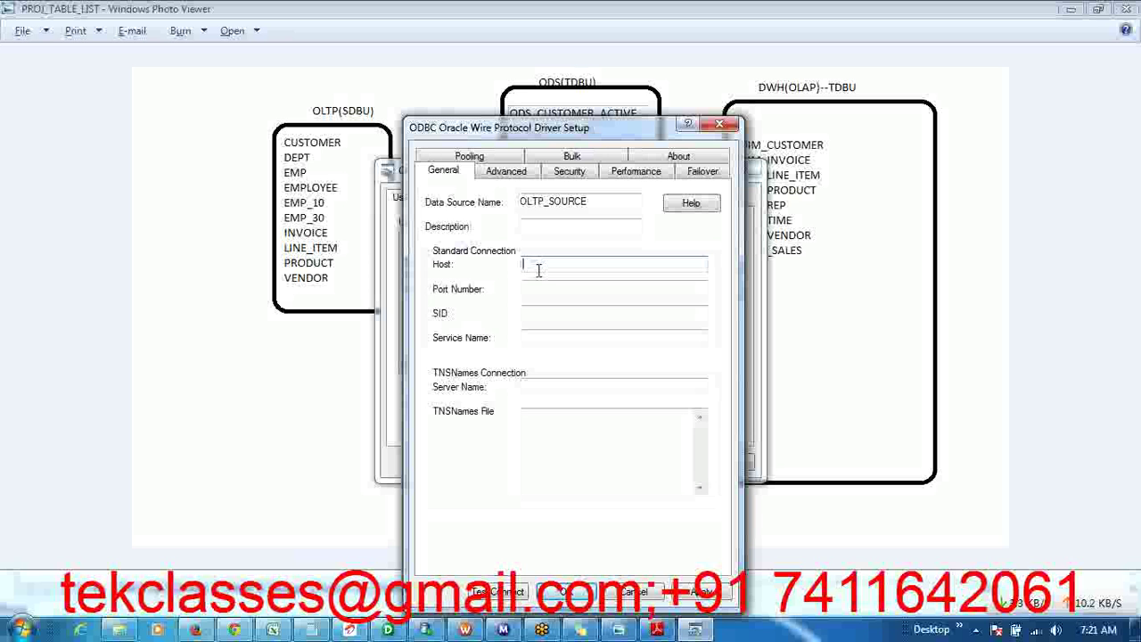
pyautogui.click(23, 629)
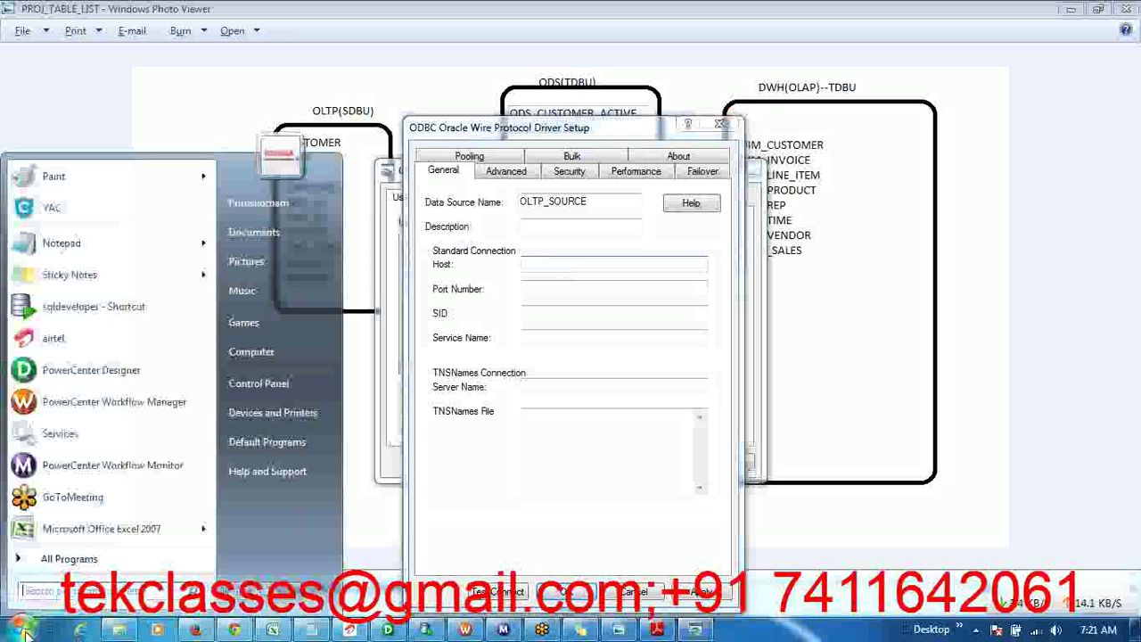
# - Browse from Computer into C:\app\...\product\11.2.0\dbhome_1, the Oracle home folder
pyautogui.click(278, 355)
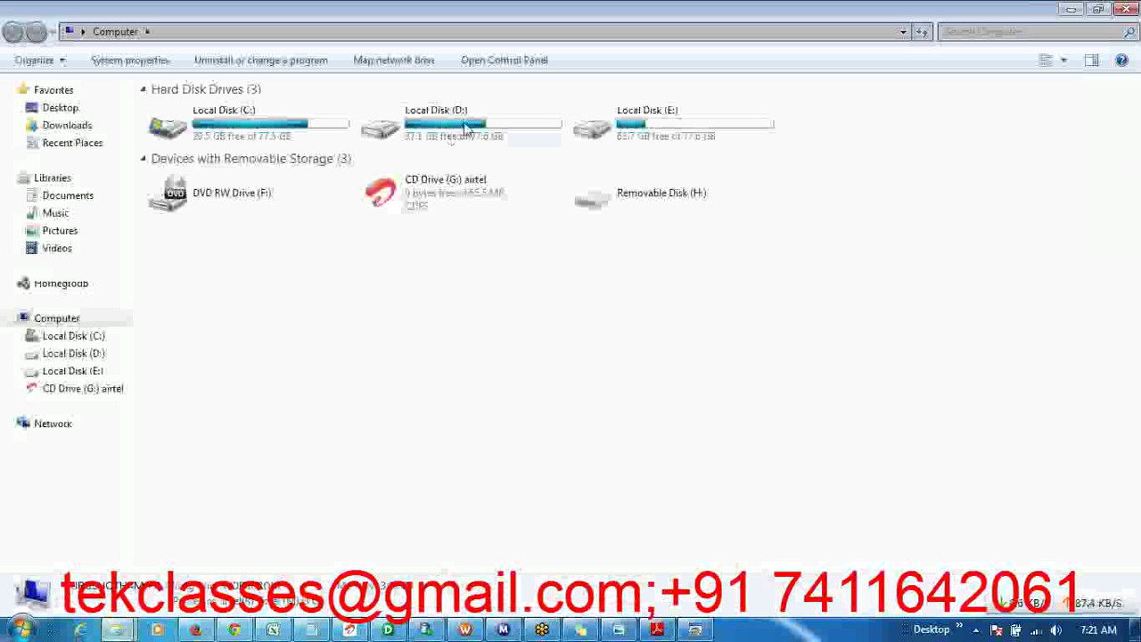
pyautogui.click(468, 128)
pyautogui.doubleClick(468, 128)
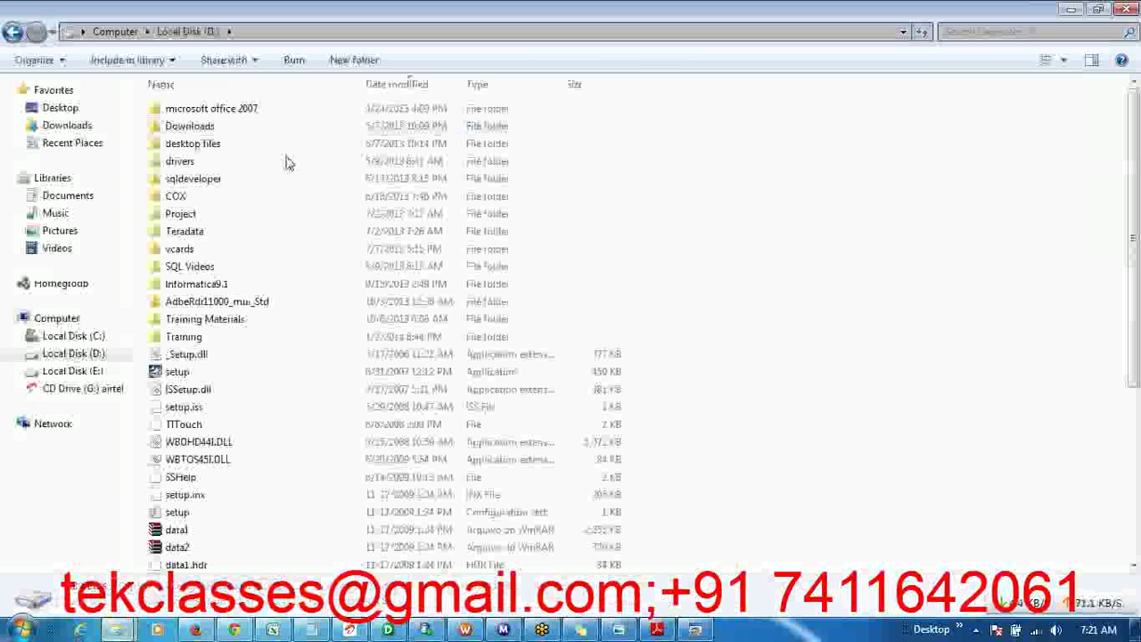
pyautogui.click(115, 32)
pyautogui.doubleClick(212, 120)
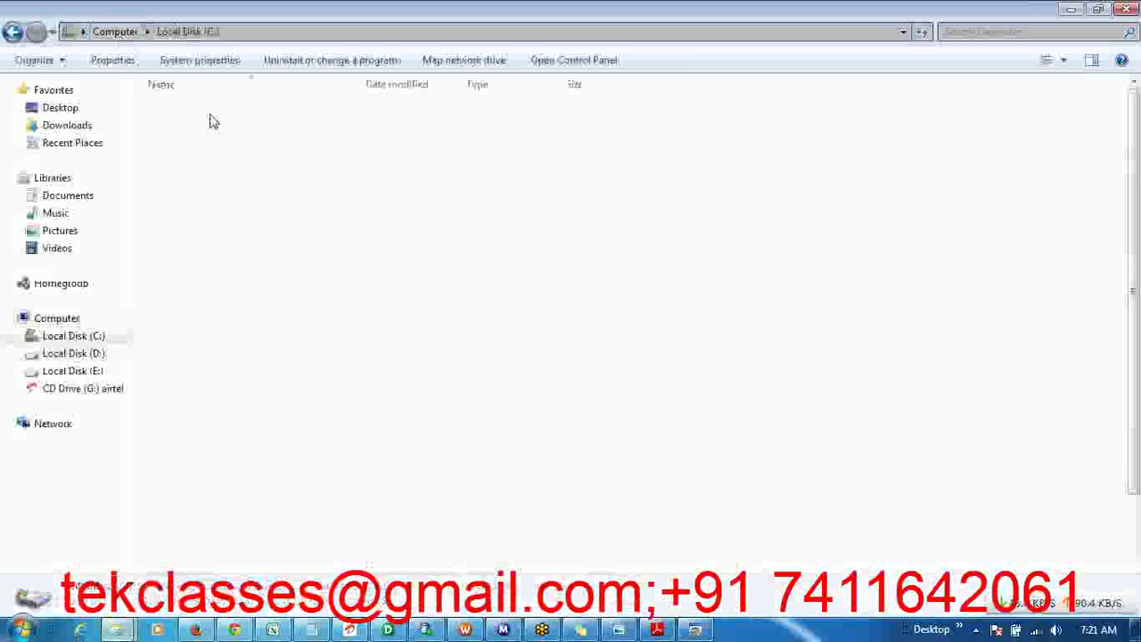
pyautogui.doubleClick(187, 111)
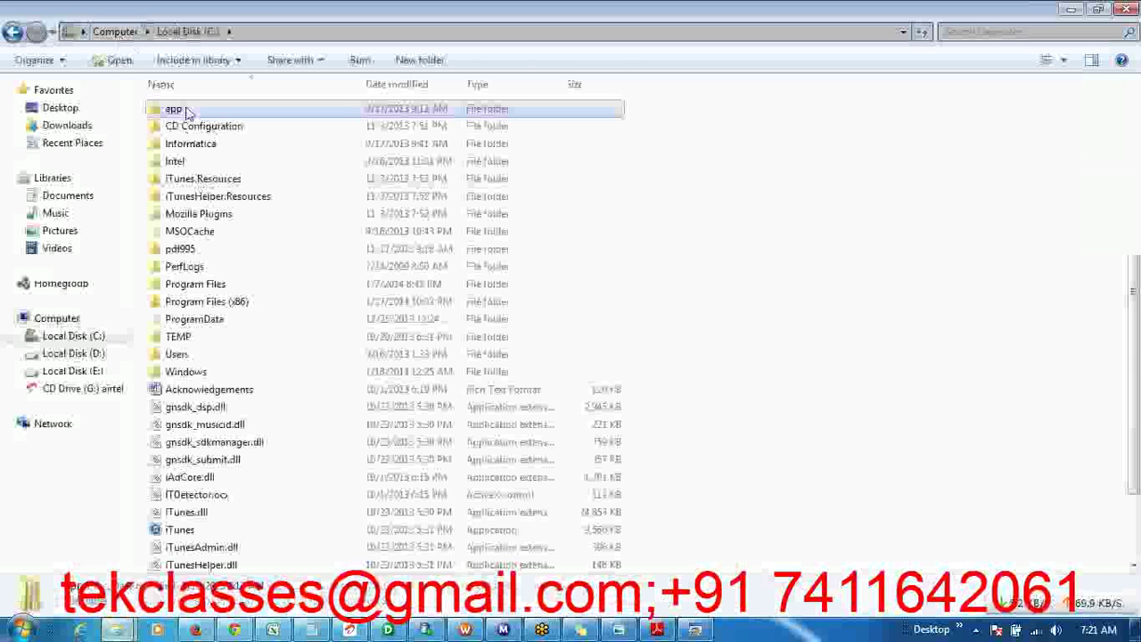
pyautogui.doubleClick(193, 112)
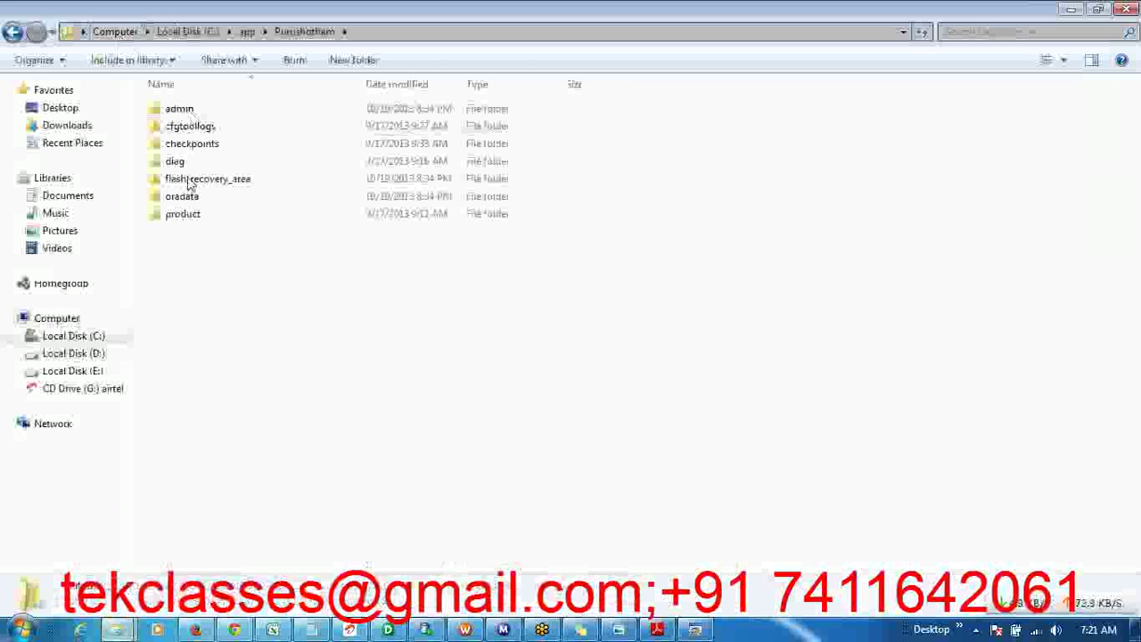
pyautogui.doubleClick(189, 218)
pyautogui.doubleClick(177, 109)
pyautogui.doubleClick(180, 110)
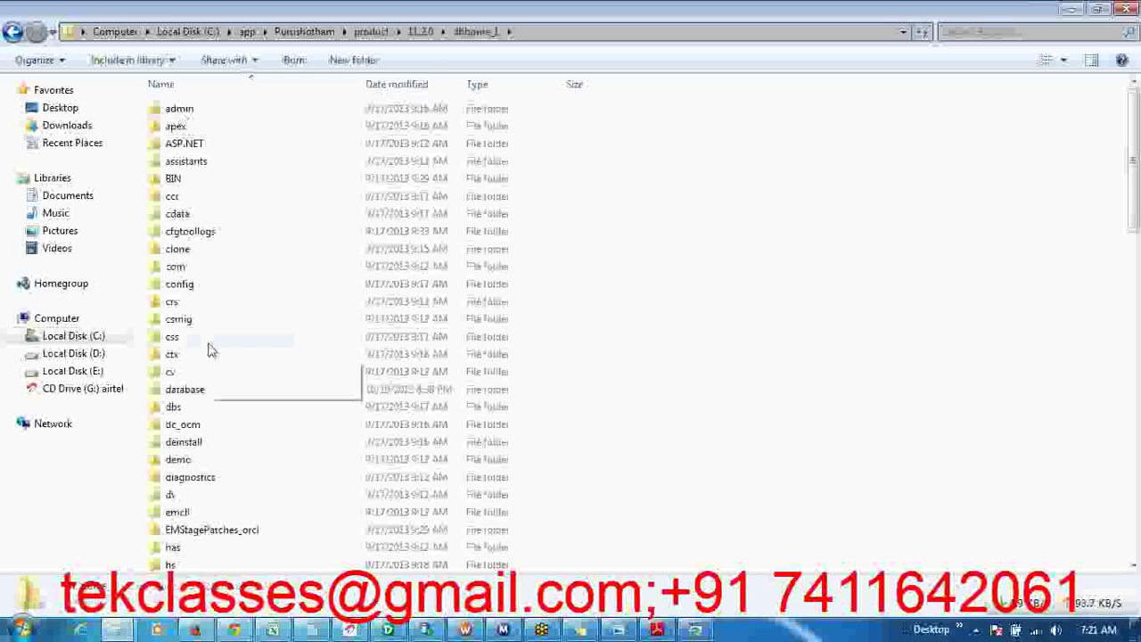
# - Go into NETWORK\ADMIN and open tnsnames.ora in Notepad
pyautogui.press('n')
pyautogui.press('Return')
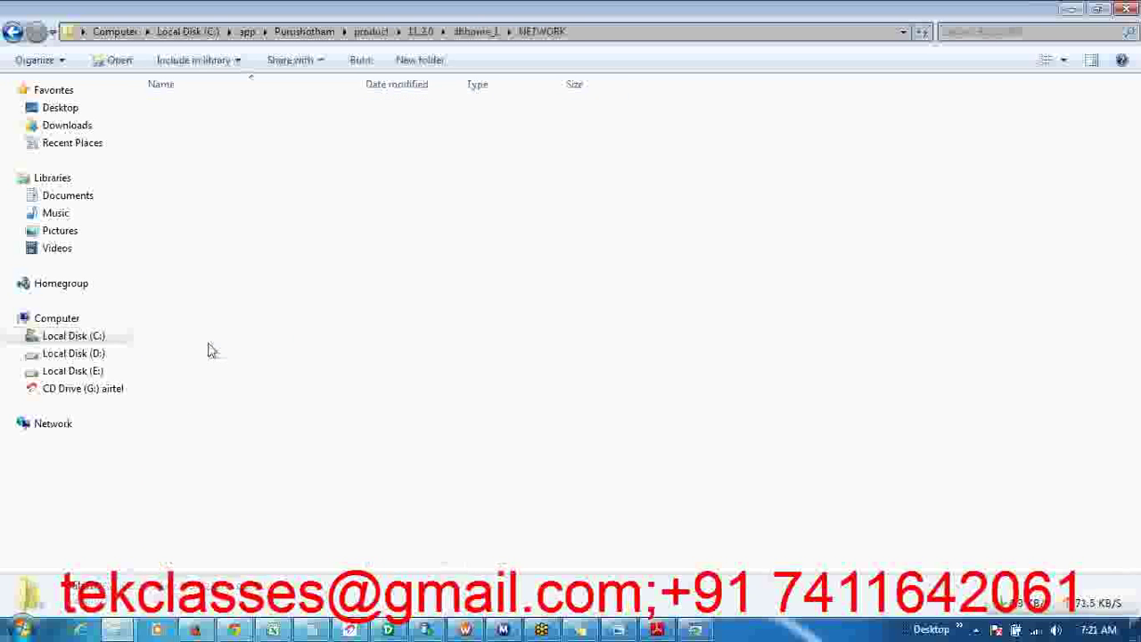
pyautogui.doubleClick(197, 109)
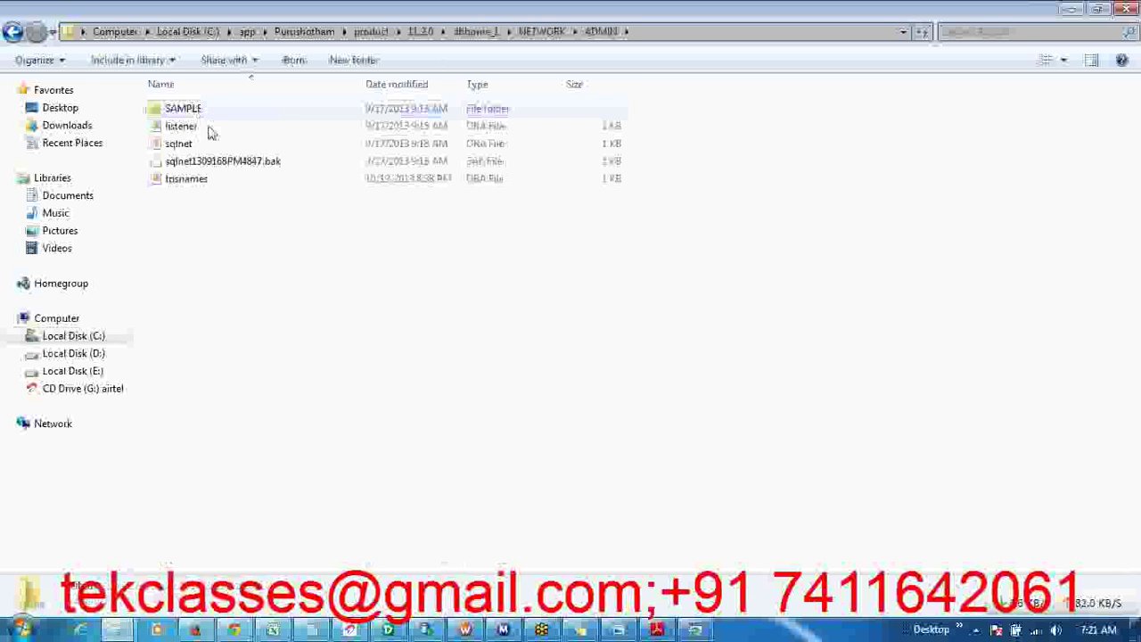
pyautogui.click(679, 35)
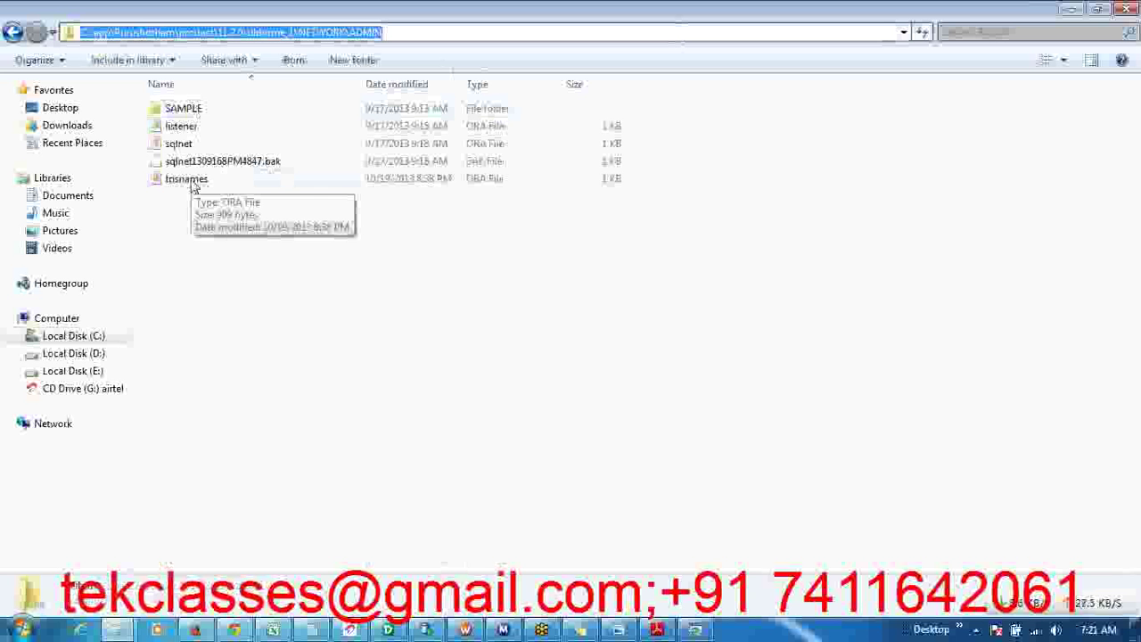
pyautogui.click(193, 182)
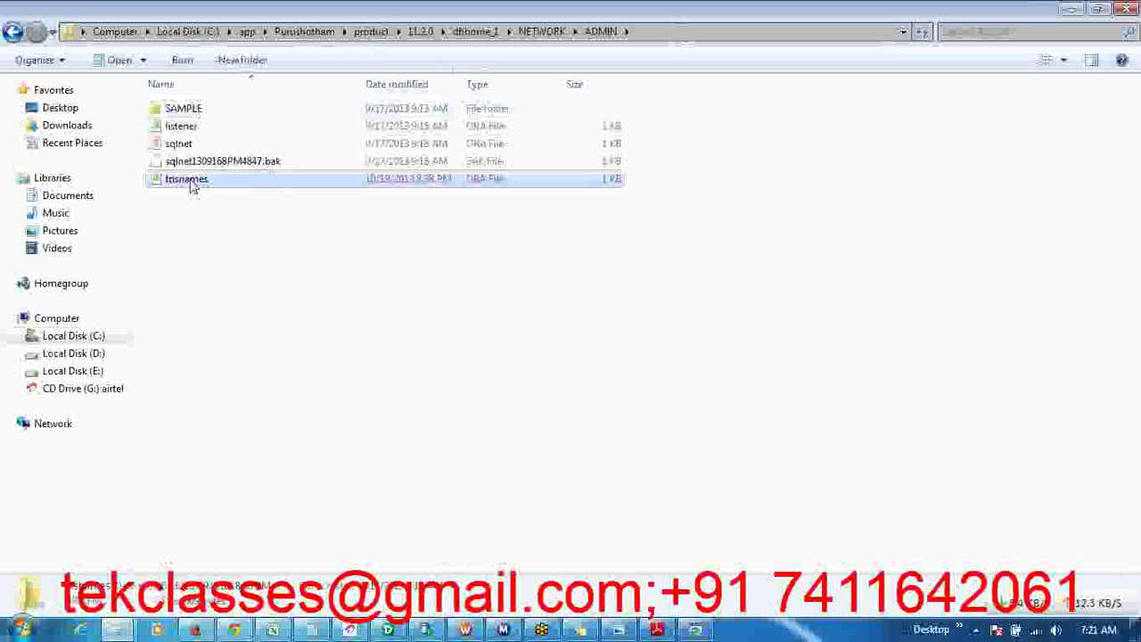
pyautogui.doubleClick(193, 181)
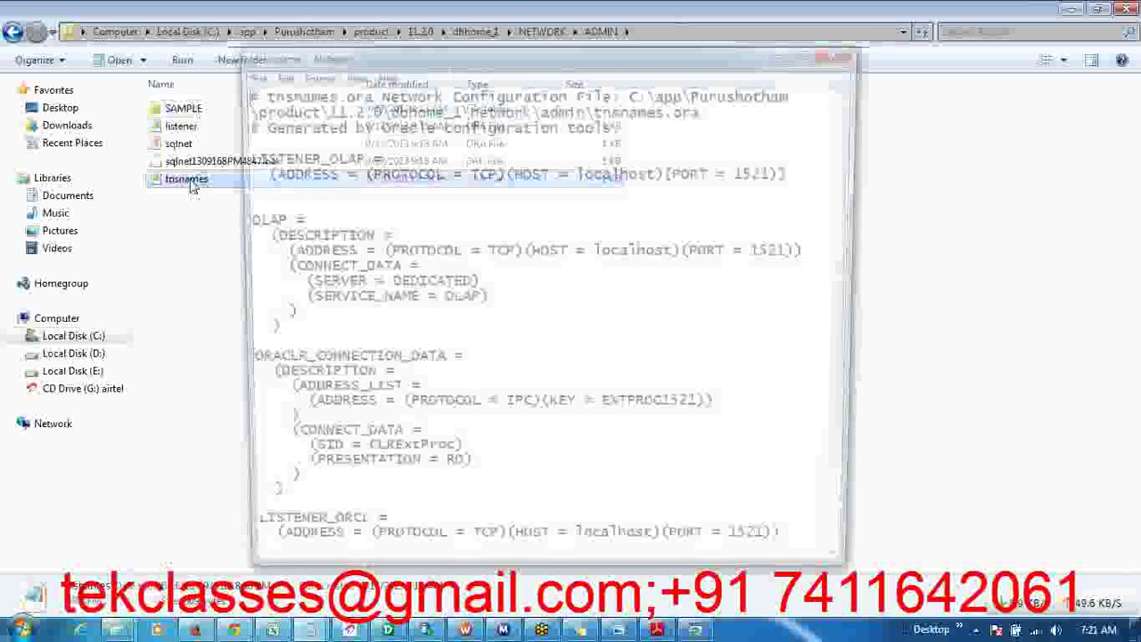
# - Maximize Notepad and highlight the ORCL entry's host, localhost, with port 1521
pyautogui.click(812, 49)
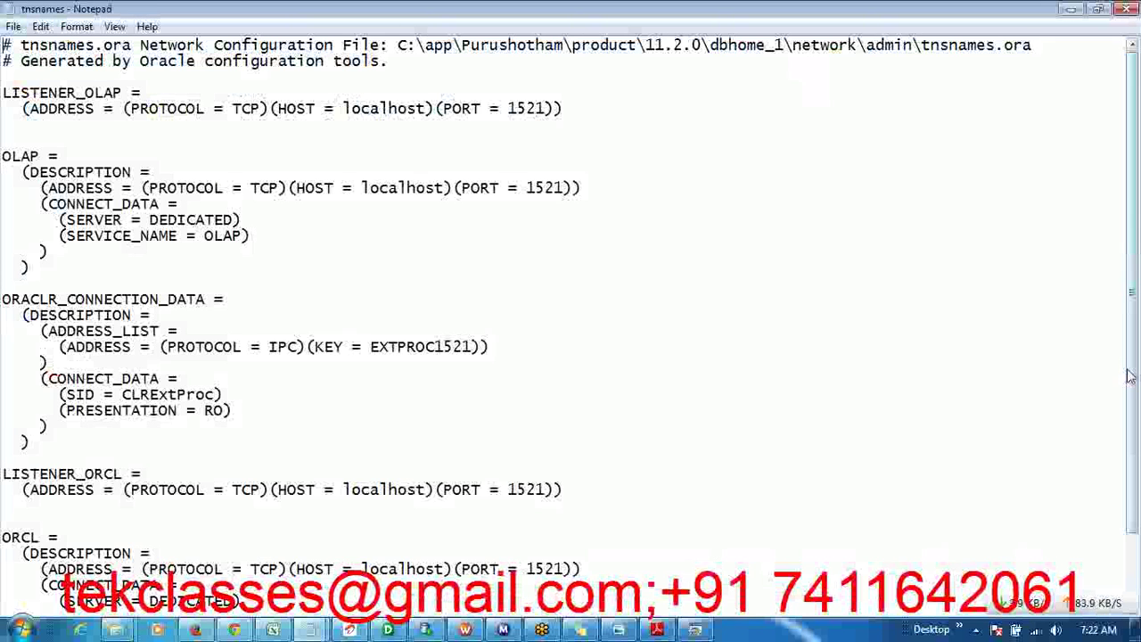
pyautogui.scroll(-2, 1131, 389)
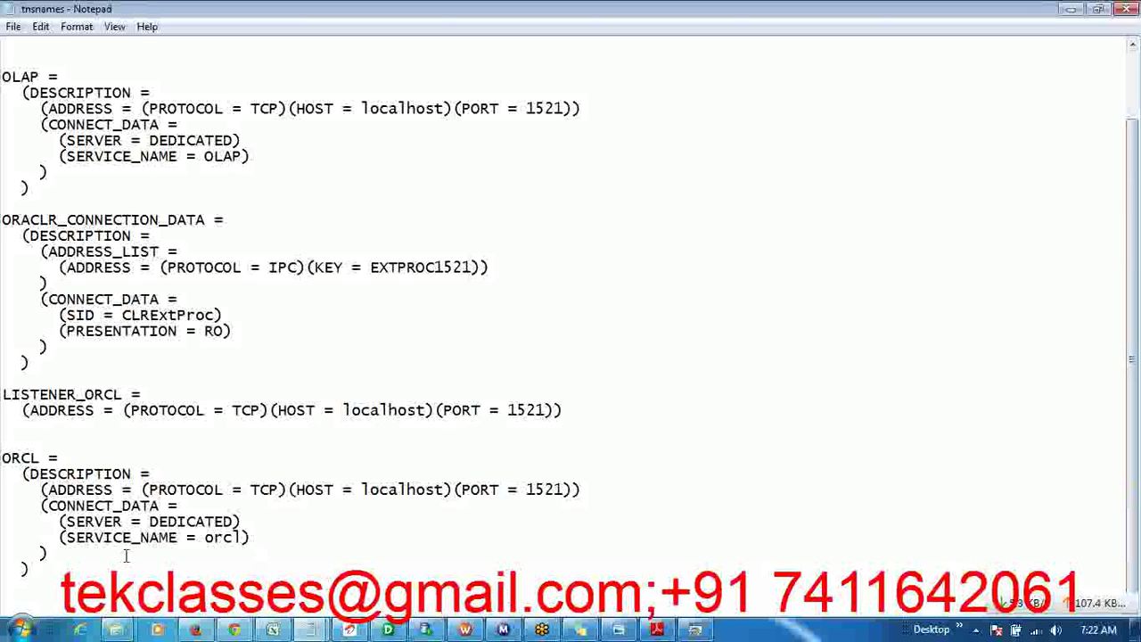
pyautogui.moveTo(35, 569); pyautogui.dragTo(2, 457)
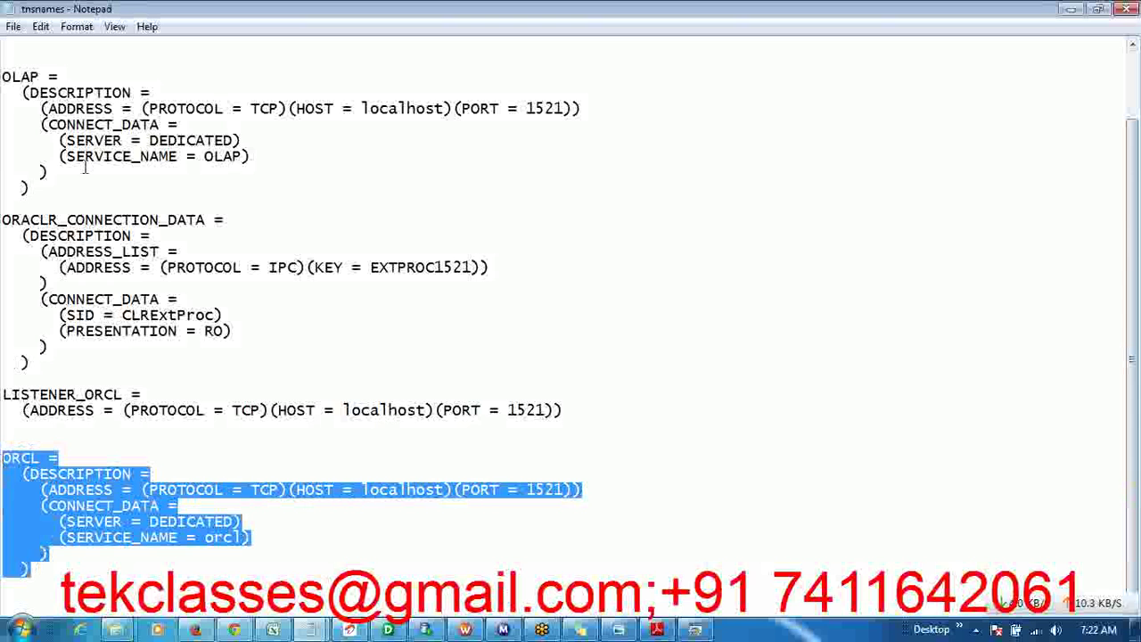
pyautogui.moveTo(33, 187); pyautogui.dragTo(3, 79)
pyautogui.click(107, 148)
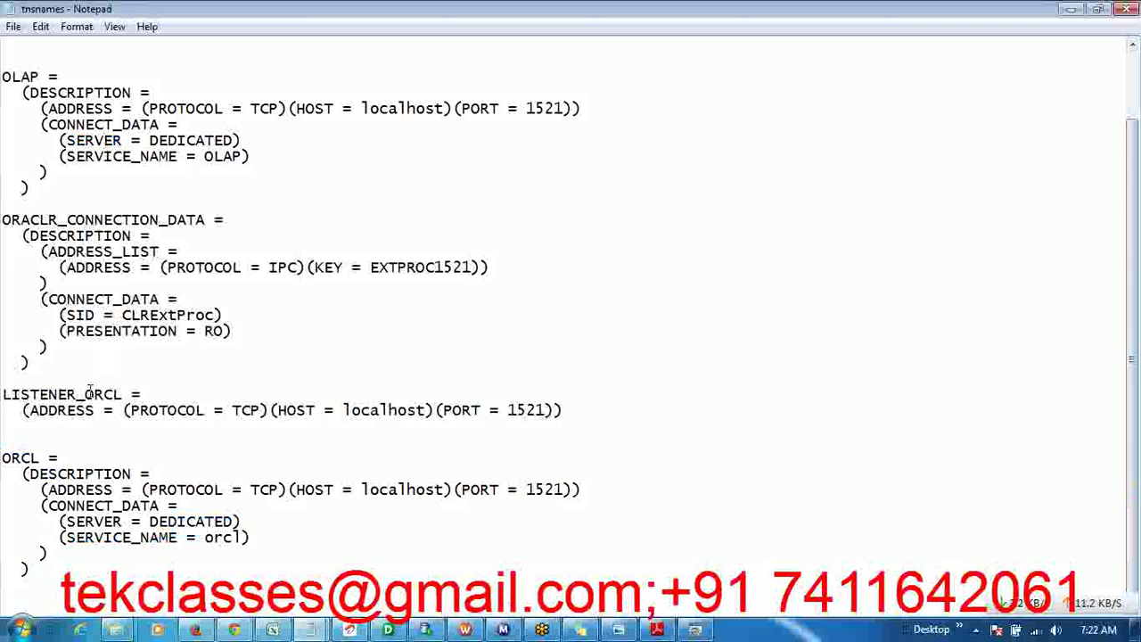
pyautogui.moveTo(37, 458); pyautogui.dragTo(2, 460)
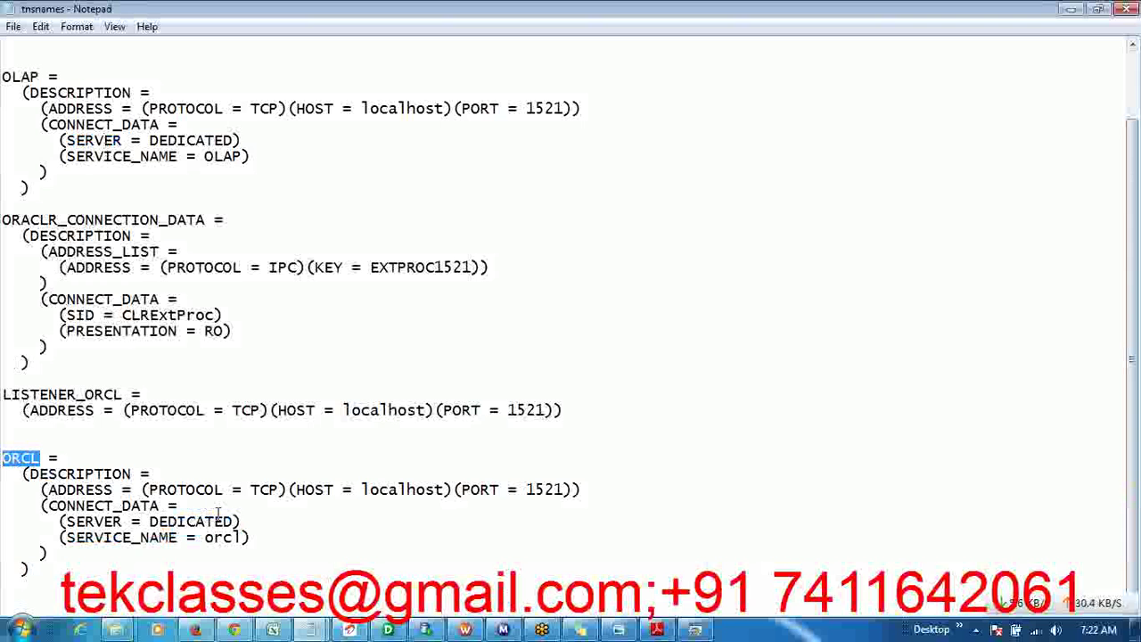
pyautogui.moveTo(363, 489); pyautogui.dragTo(446, 496)
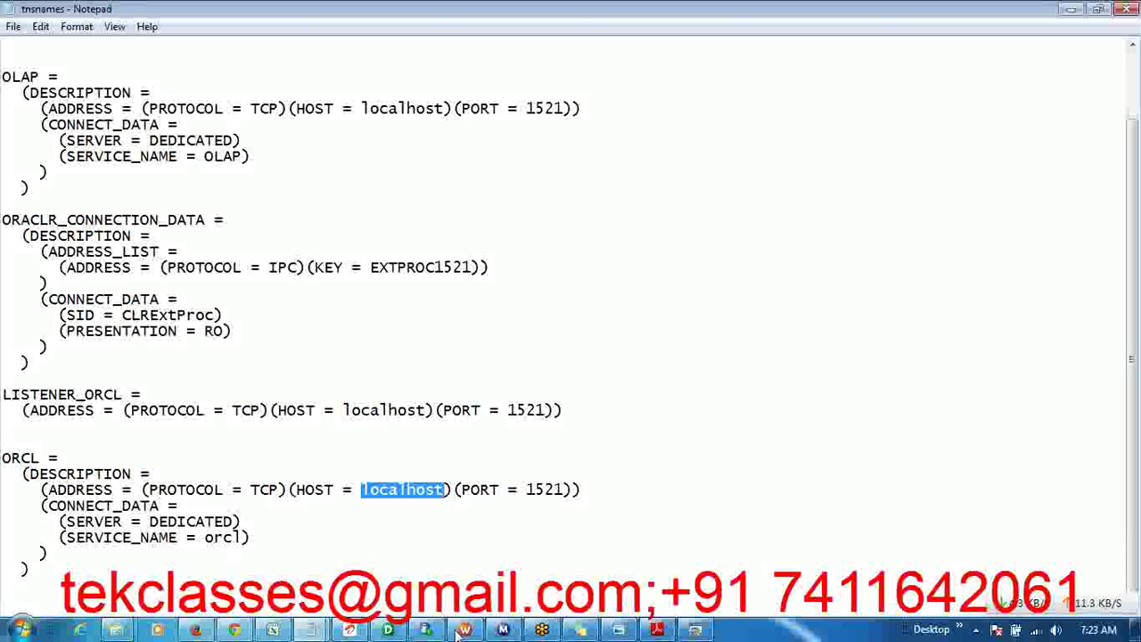
# - Enter host localhost and service name ORCL from tnsnames.ora, then run Test Connect
pyautogui.click(694, 629)
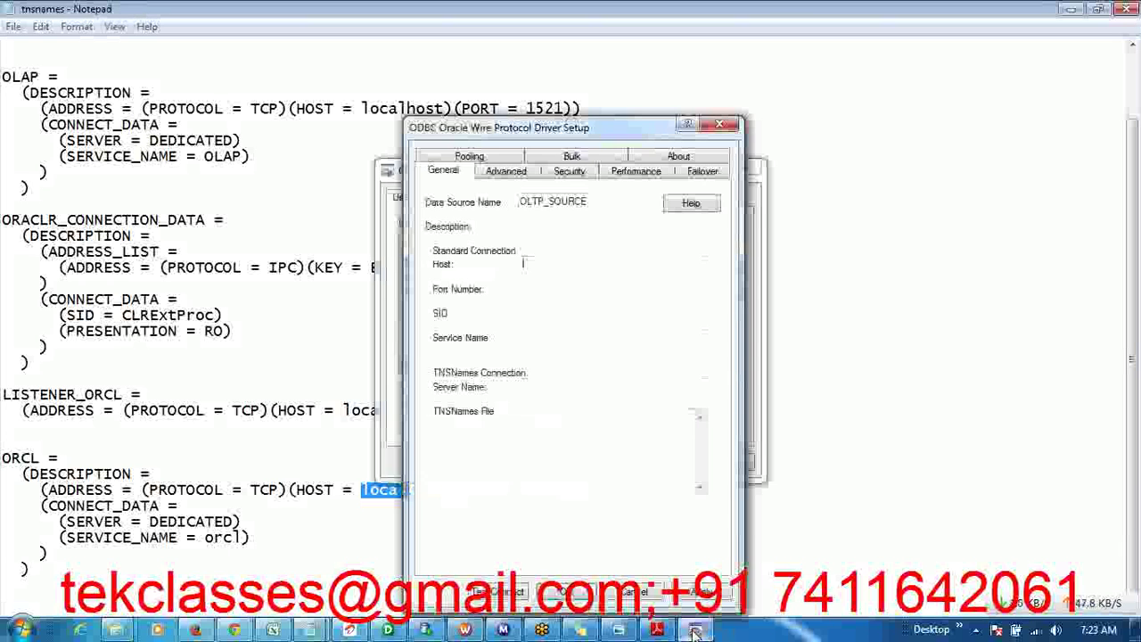
pyautogui.write('loca')
pyautogui.write('a')
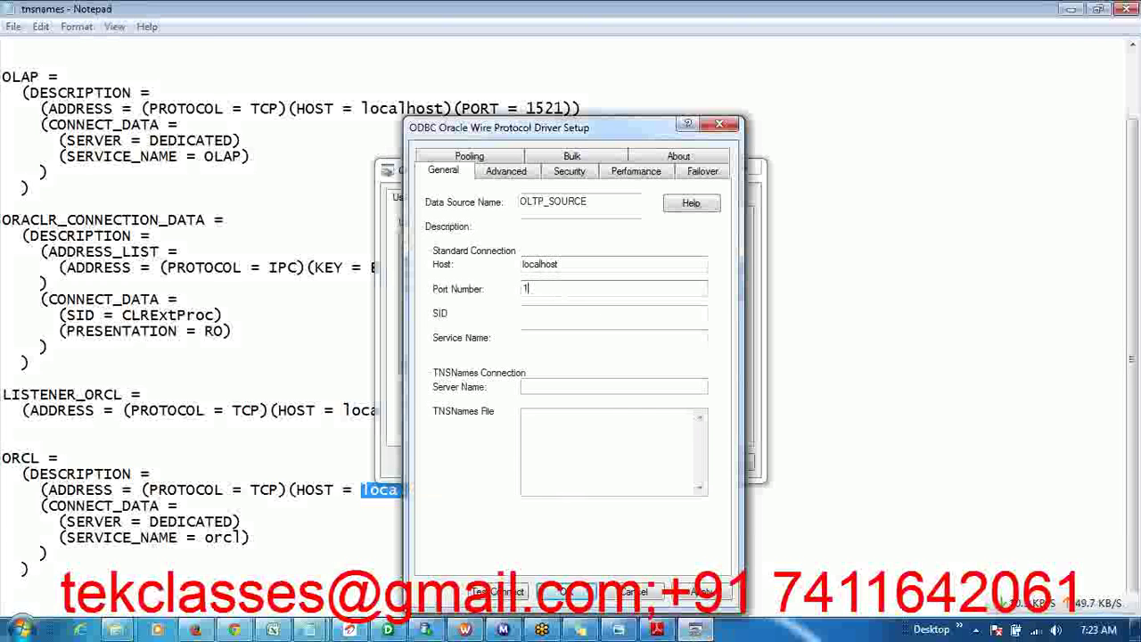
pyautogui.write('1')
pyautogui.click(556, 313)
pyautogui.click(42, 467)
pyautogui.moveTo(40, 457); pyautogui.dragTo(2, 457)
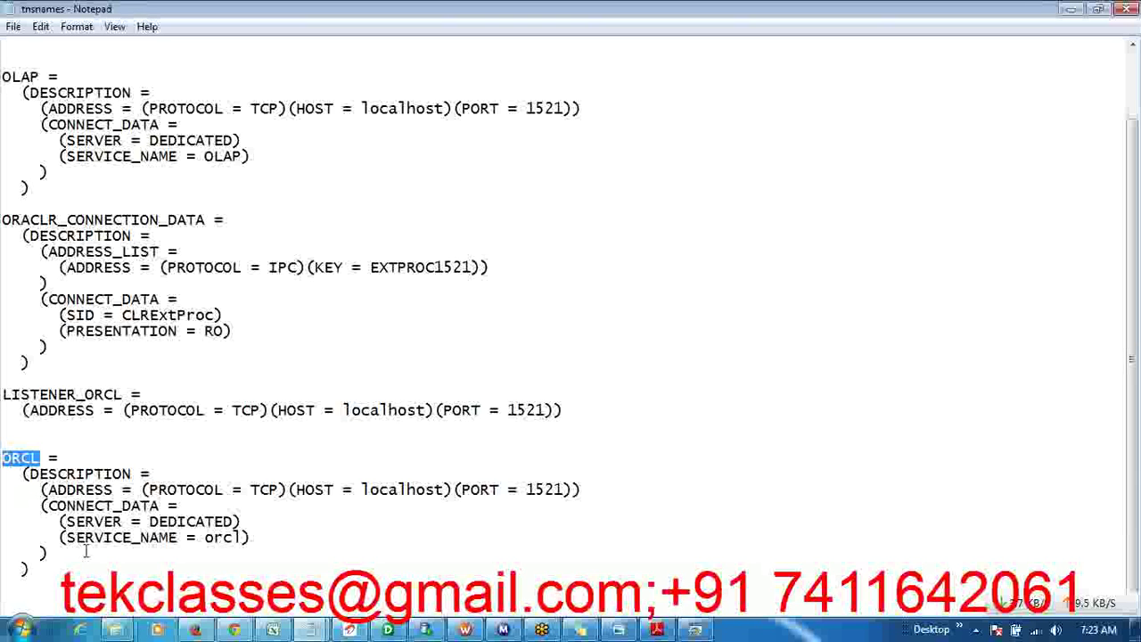
pyautogui.hotkey('alt', 'Tab')
pyautogui.click(535, 314)
pyautogui.click(535, 337)
pyautogui.write('ORCL')
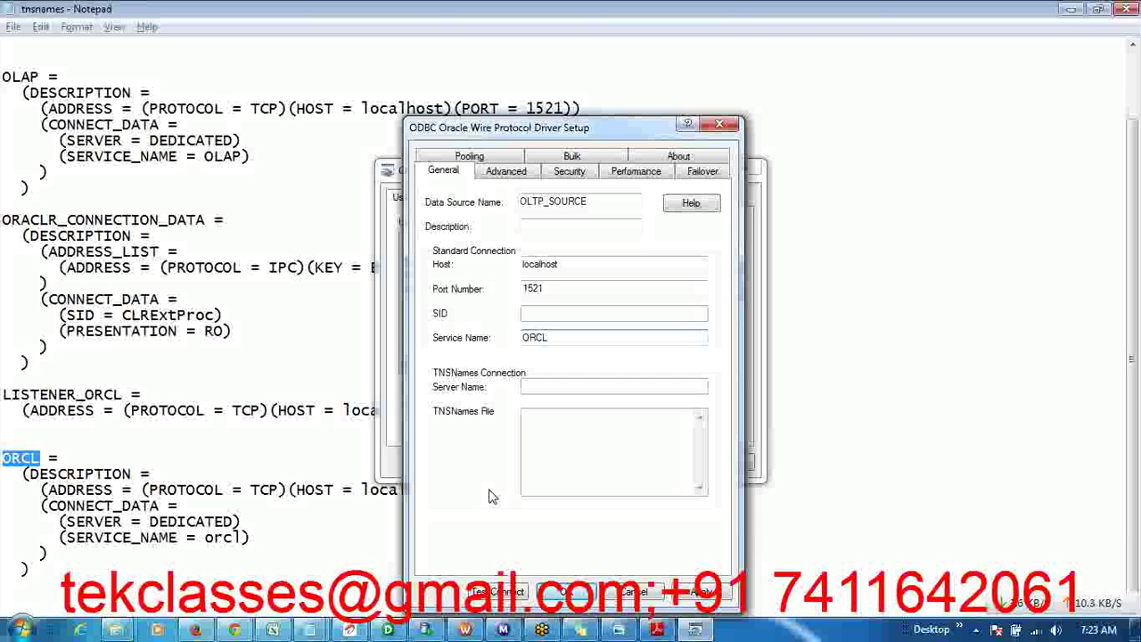
pyautogui.click(499, 594)
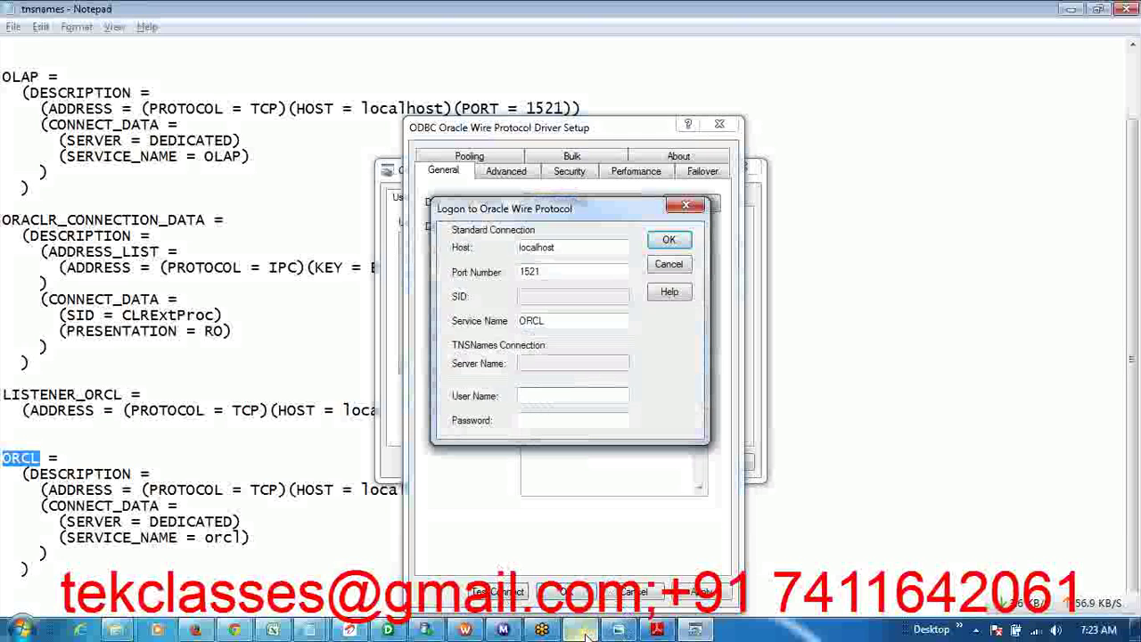
# - Write the database user name and password into the lesson notes
pyautogui.moveTo(580, 630)
pyautogui.click(578, 546)
pyautogui.write('SDBU/SDBU')
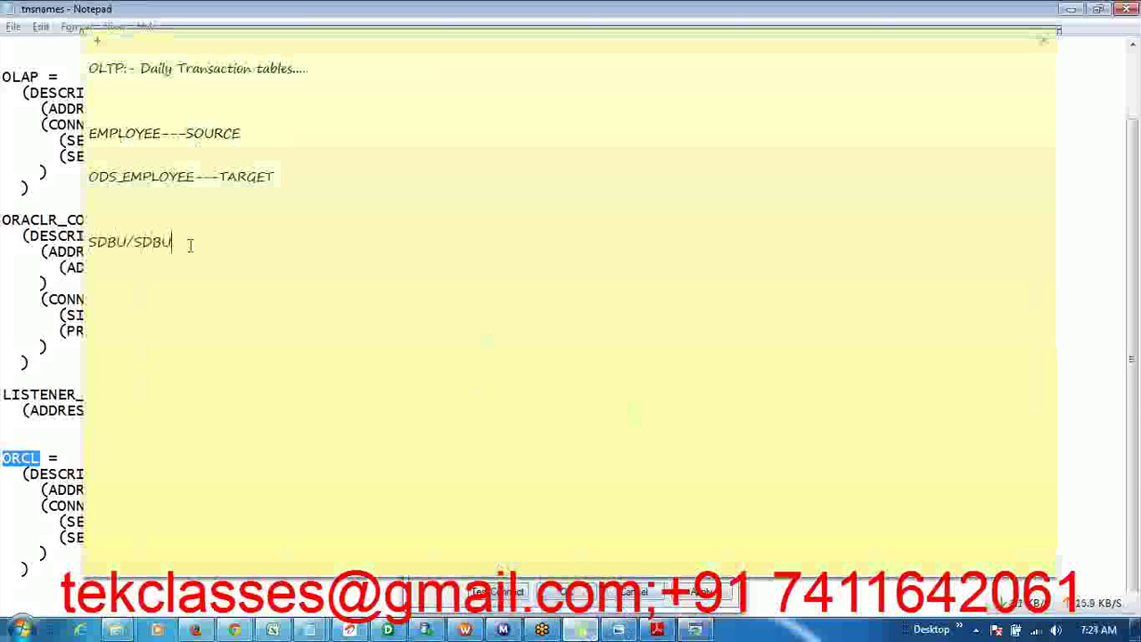
pyautogui.moveTo(189, 242); pyautogui.dragTo(85, 242)
# - Log on to Oracle with the schema user name and password to test OLTP_SOURCE
pyautogui.hotkey('alt', 'Tab')
pyautogui.write('SDBU')
pyautogui.press('Tab')
pyautogui.write('SDBU')
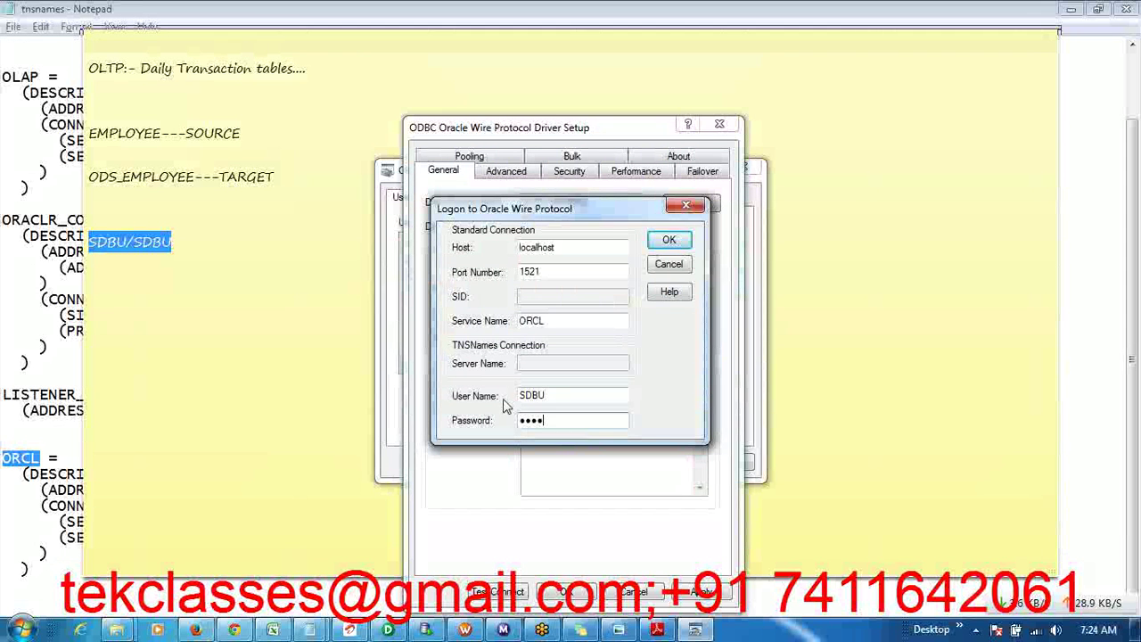
pyautogui.click(661, 251)
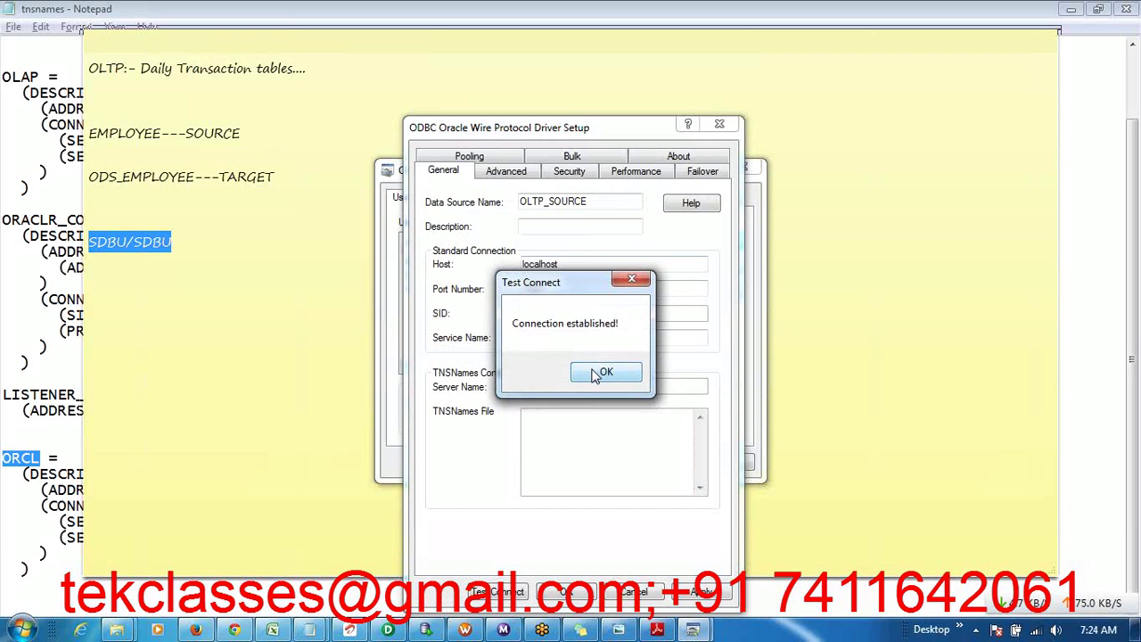
# - Save OLTP_SOURCE as a User DSN and close the ODBC Data Source Administrator
pyautogui.click(597, 375)
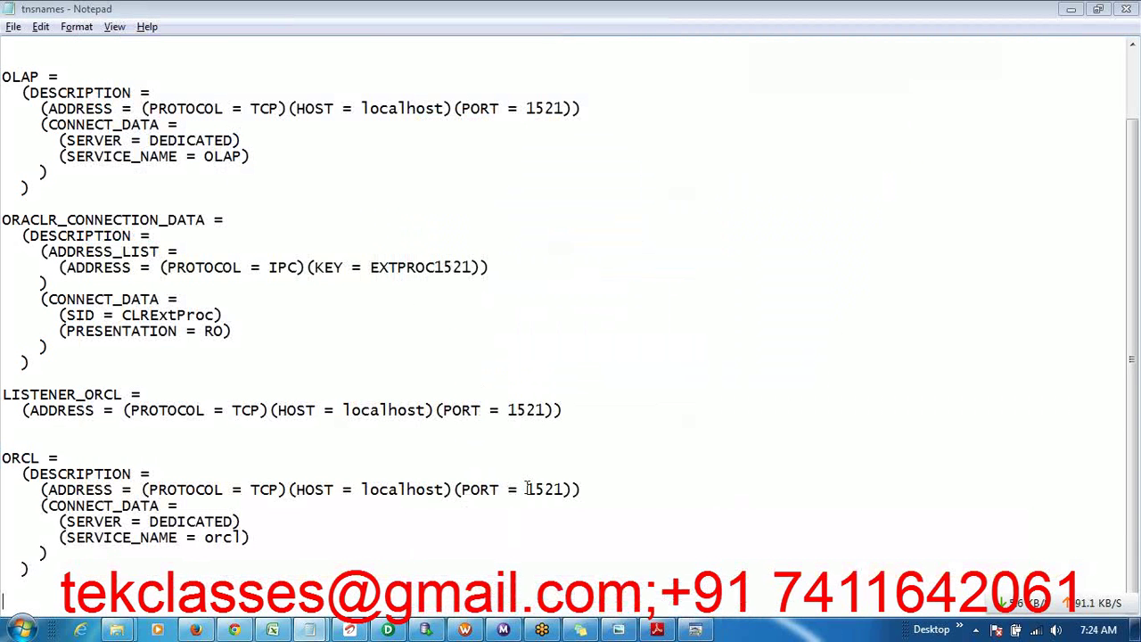
pyautogui.hotkey('alt', 'Tab')
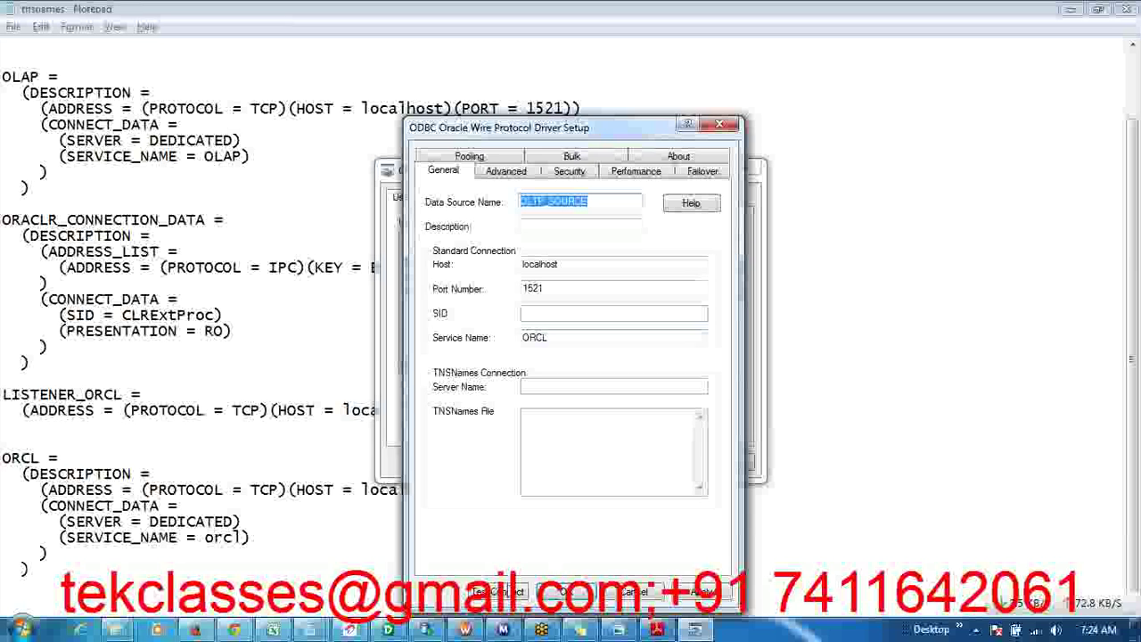
pyautogui.click(582, 596)
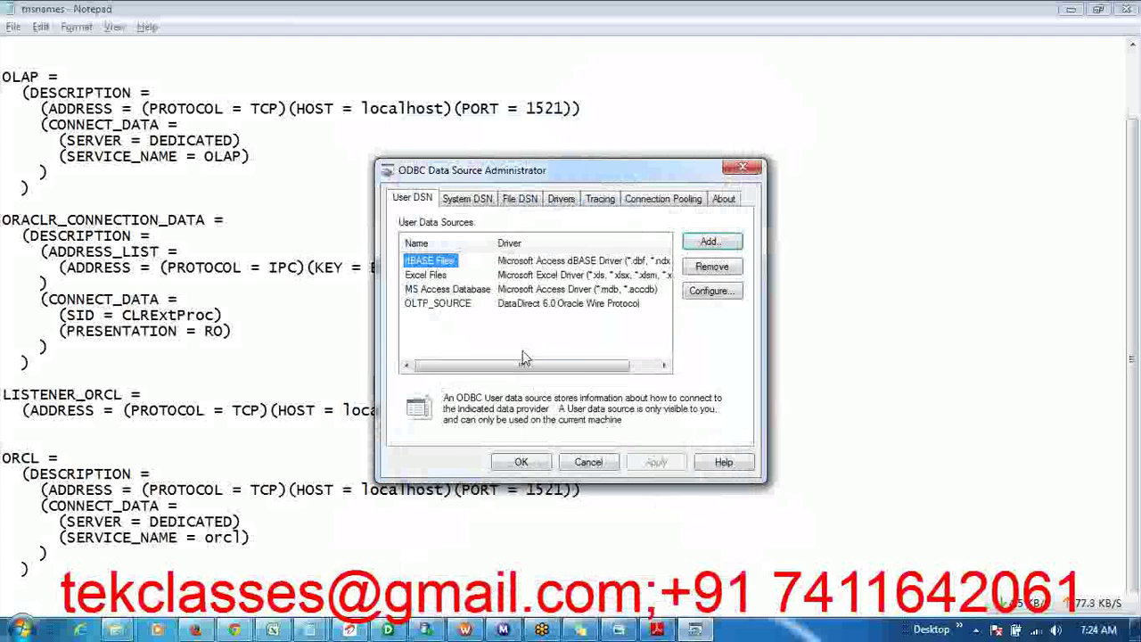
pyautogui.click(459, 305)
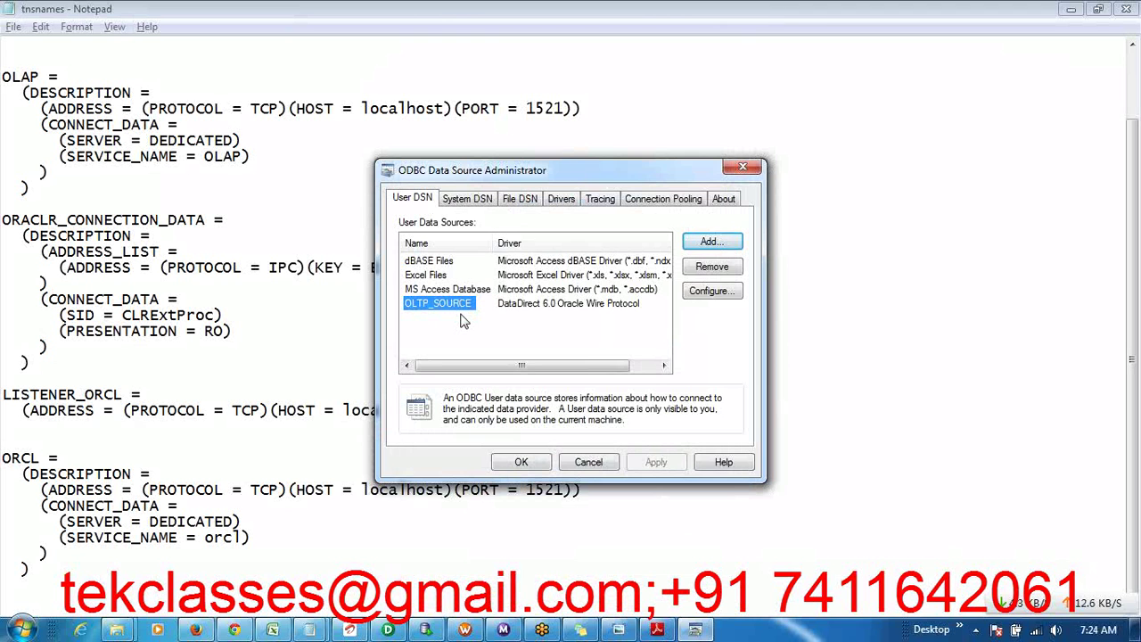
pyautogui.click(523, 465)
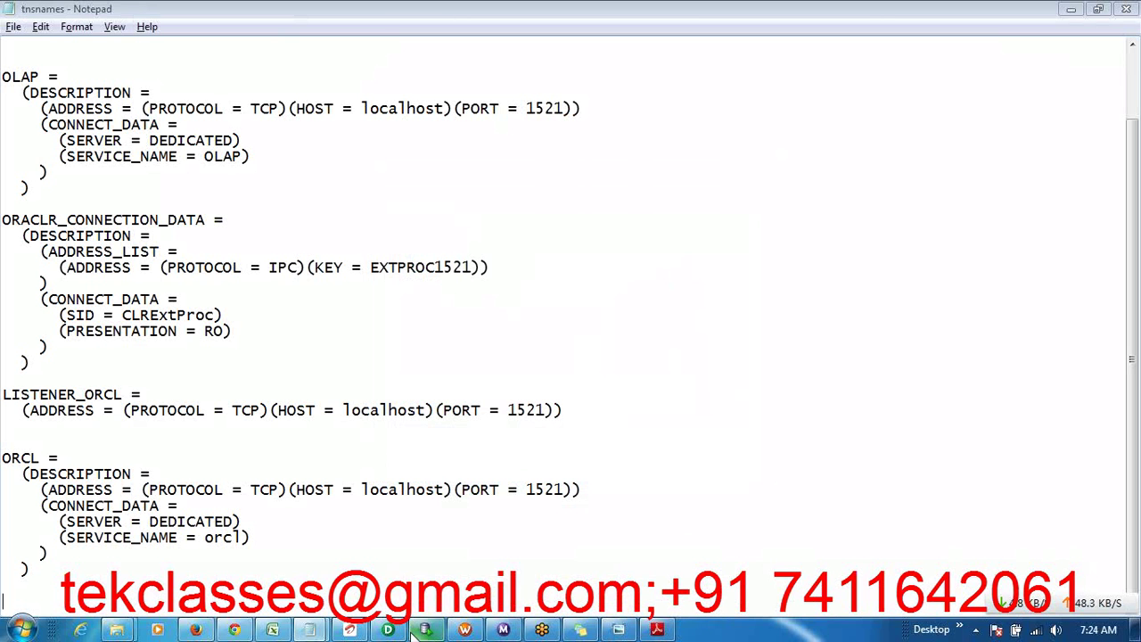
# - Bring up the lab guide PDF at the import steps
pyautogui.moveTo(416, 629)
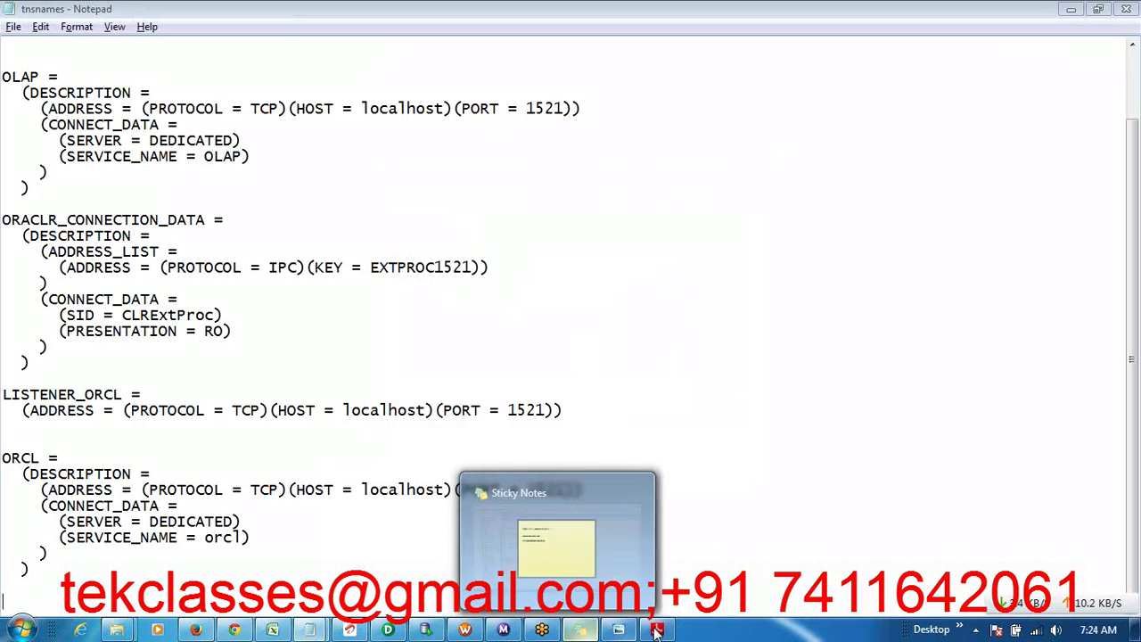
pyautogui.moveTo(657, 629)
pyautogui.click(657, 578)
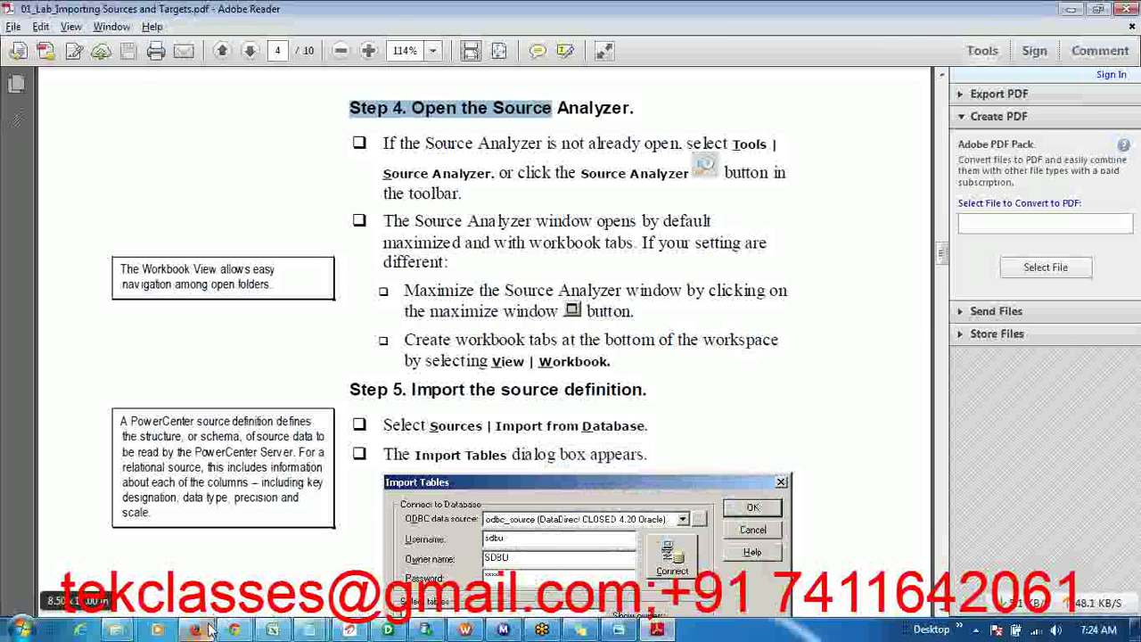
# - Cancel the leftover Import Tables dialog and cycle through Target Designer, Transformation Developer, Mapplet and Mapping Designer
pyautogui.click(389, 630)
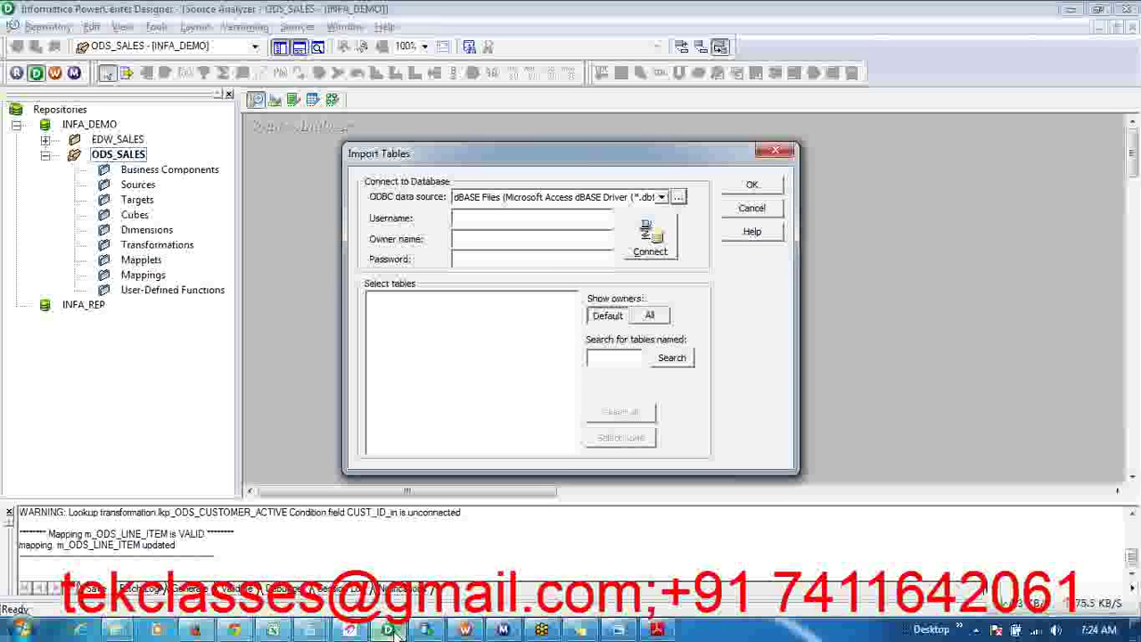
pyautogui.click(752, 208)
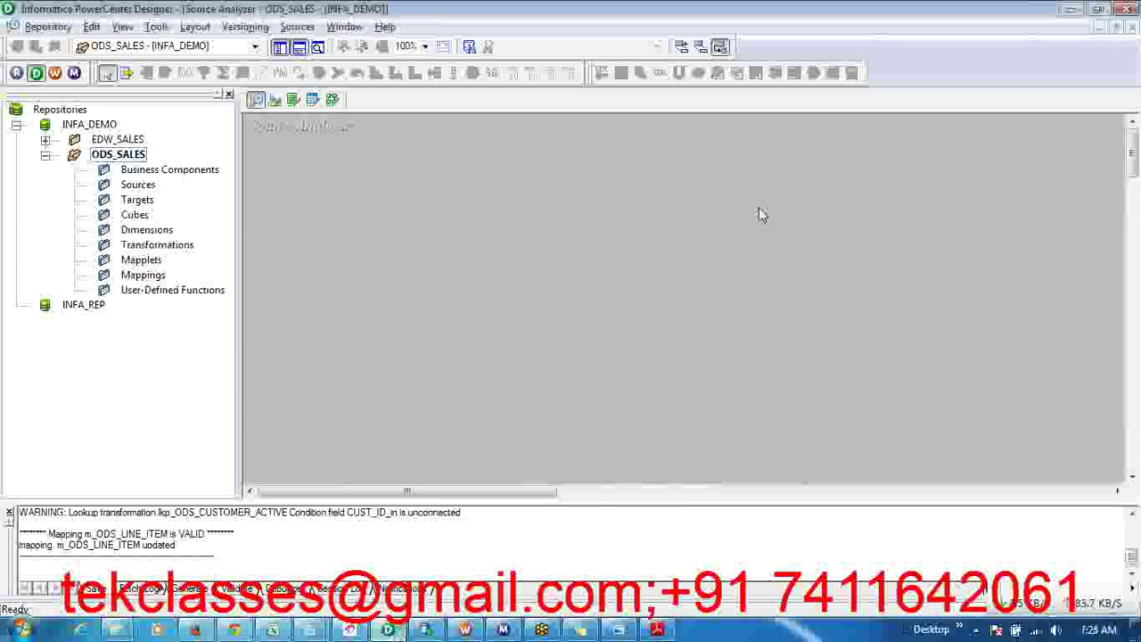
pyautogui.click(274, 102)
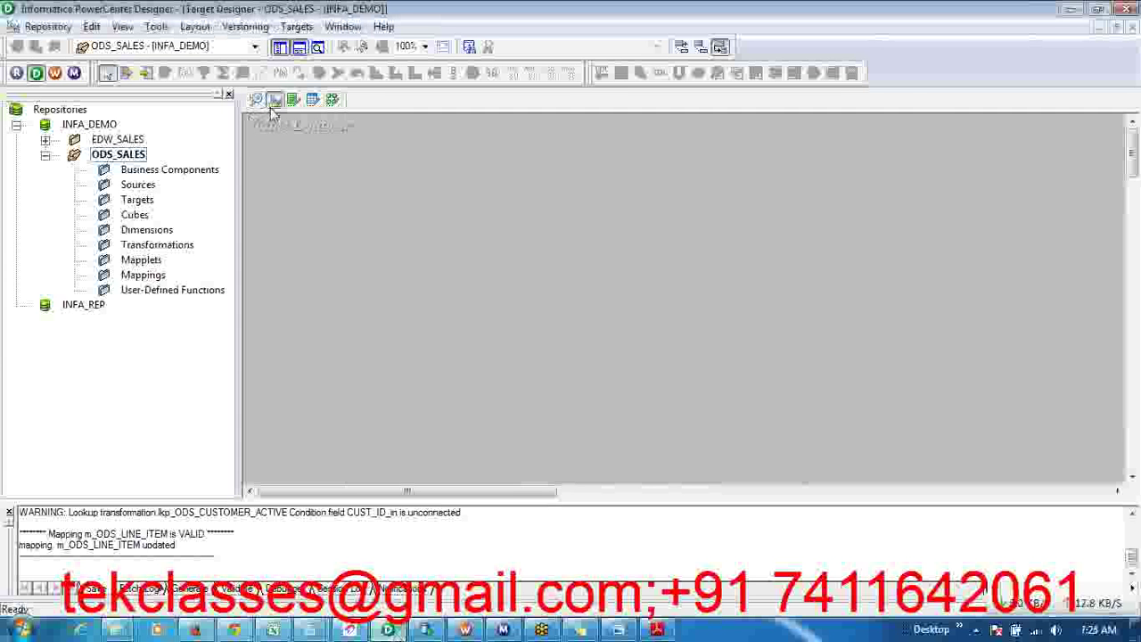
pyautogui.click(294, 100)
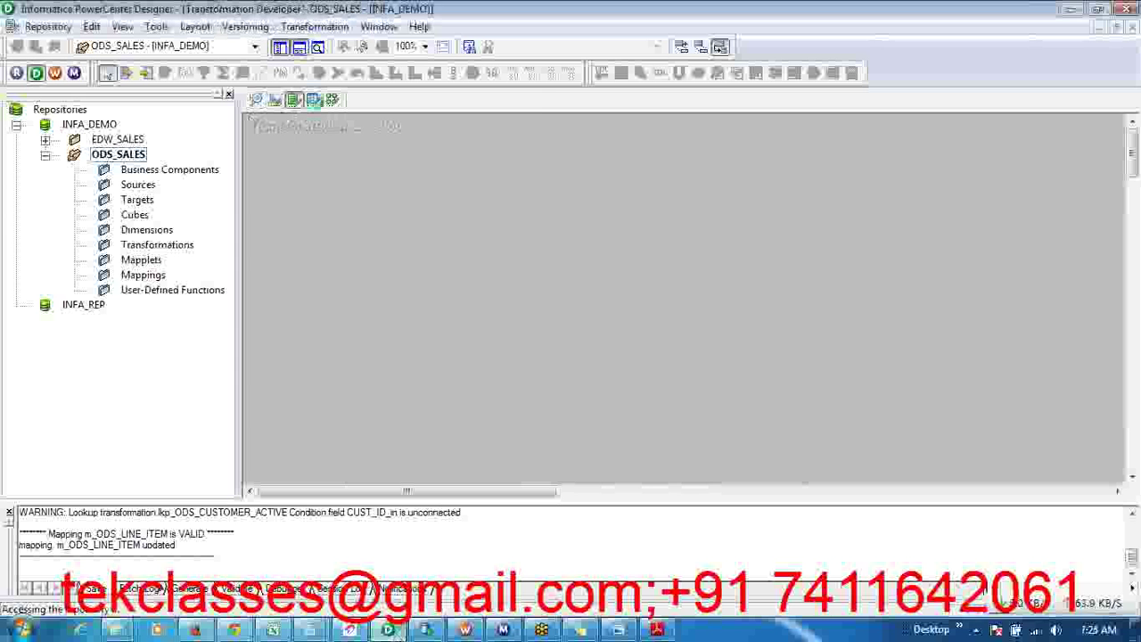
pyautogui.click(313, 99)
pyautogui.click(332, 101)
pyautogui.click(313, 100)
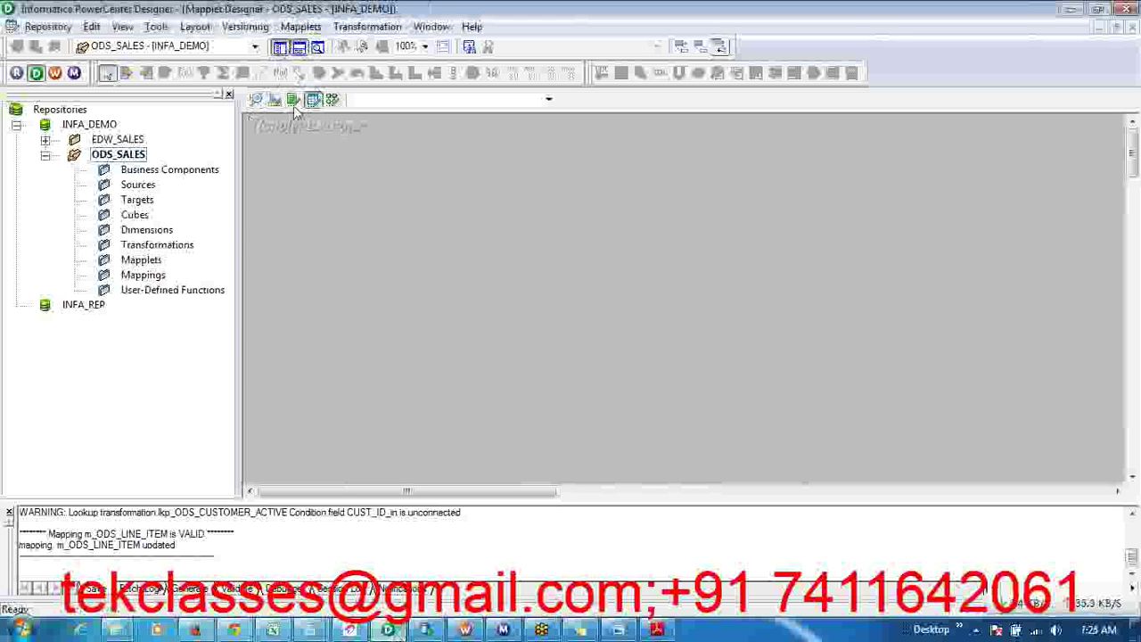
pyautogui.click(294, 100)
pyautogui.click(276, 100)
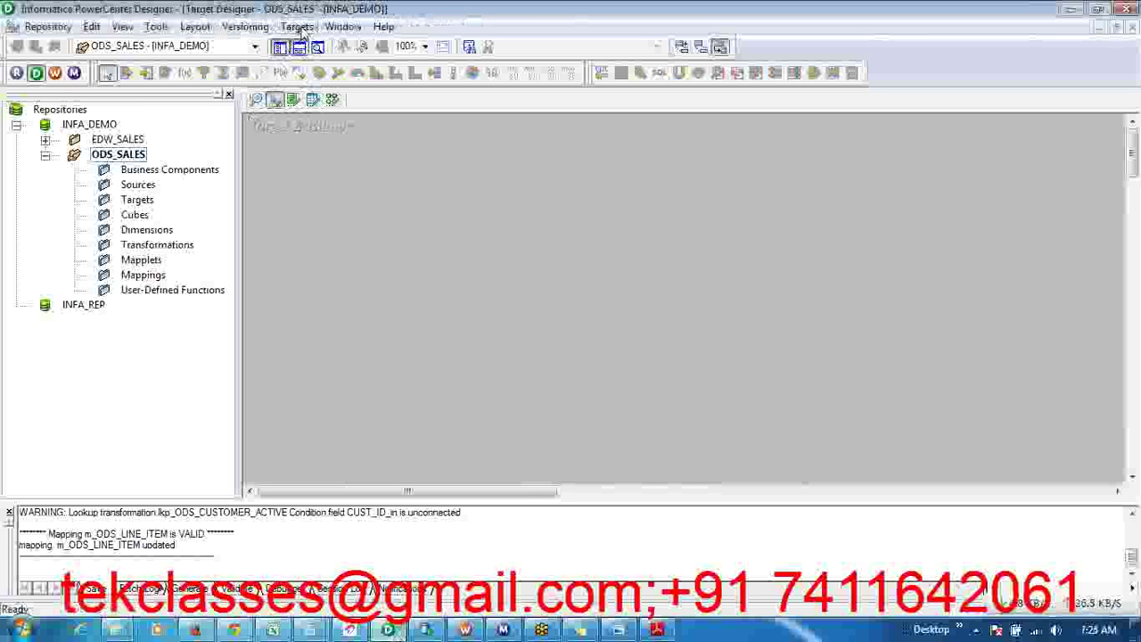
# - Cycle through the designer tools once more, ending in the empty Source Analyzer
pyautogui.click(257, 100)
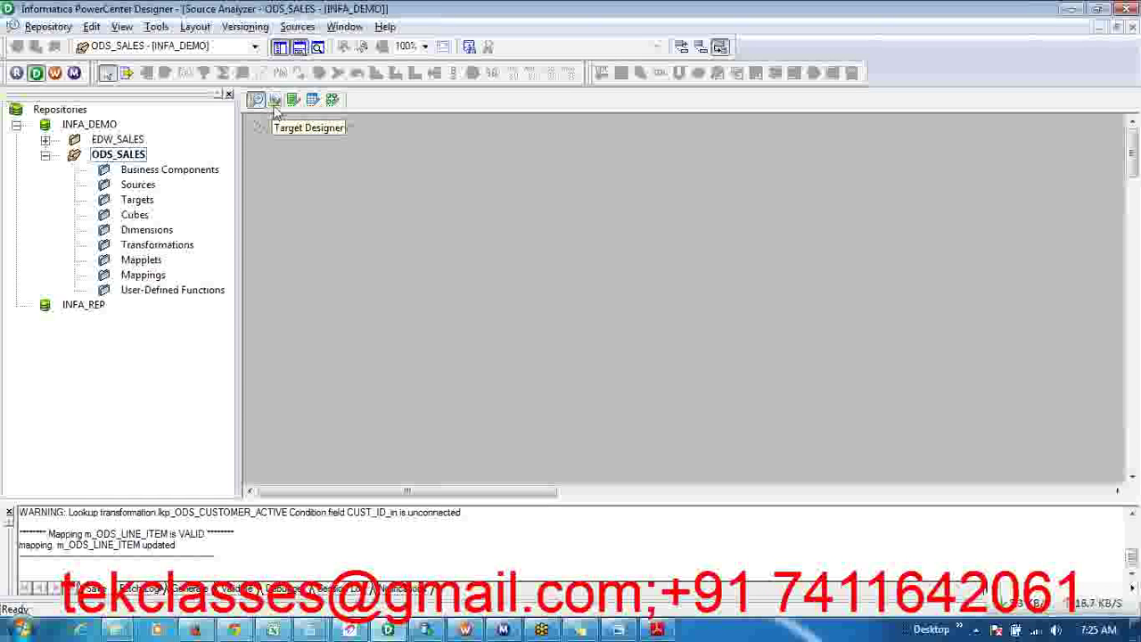
pyautogui.click(274, 99)
pyautogui.click(294, 101)
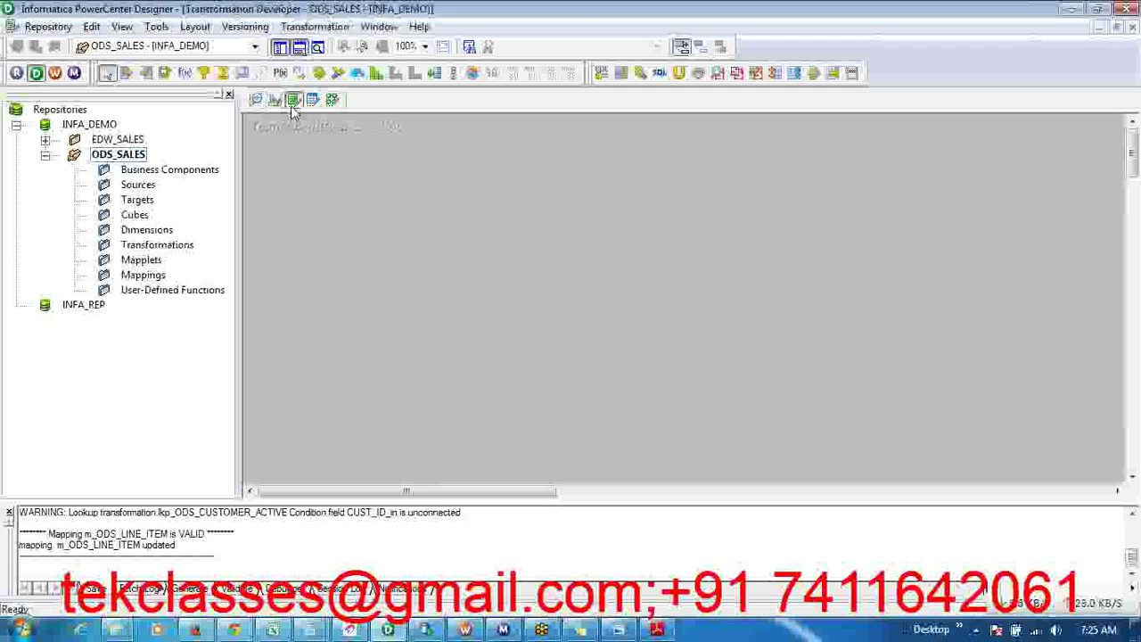
pyautogui.click(314, 101)
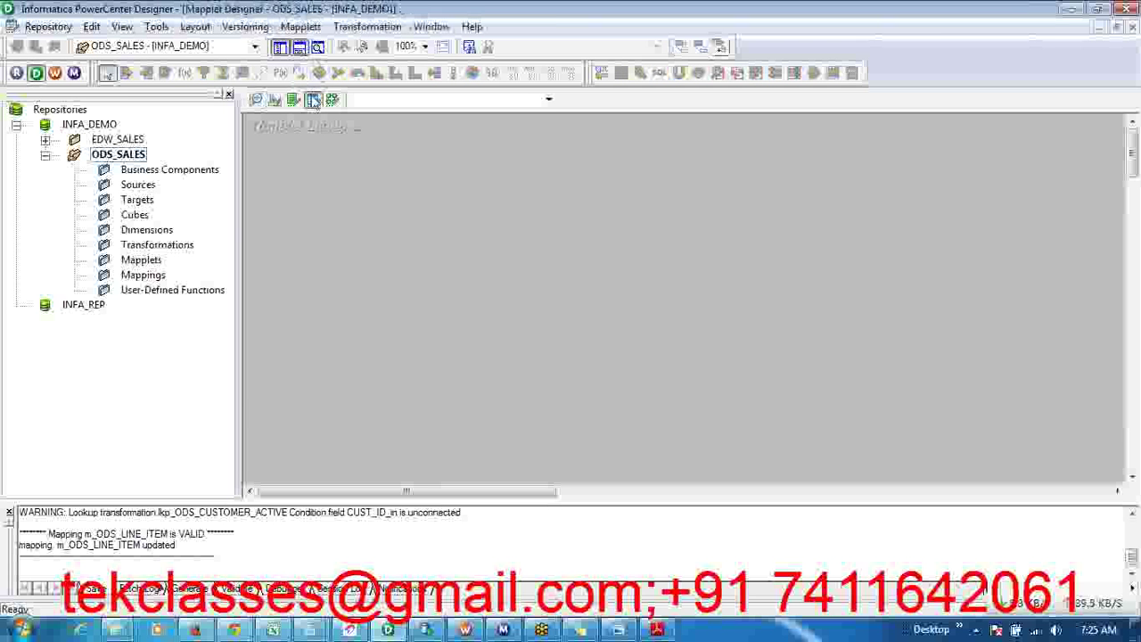
pyautogui.click(332, 101)
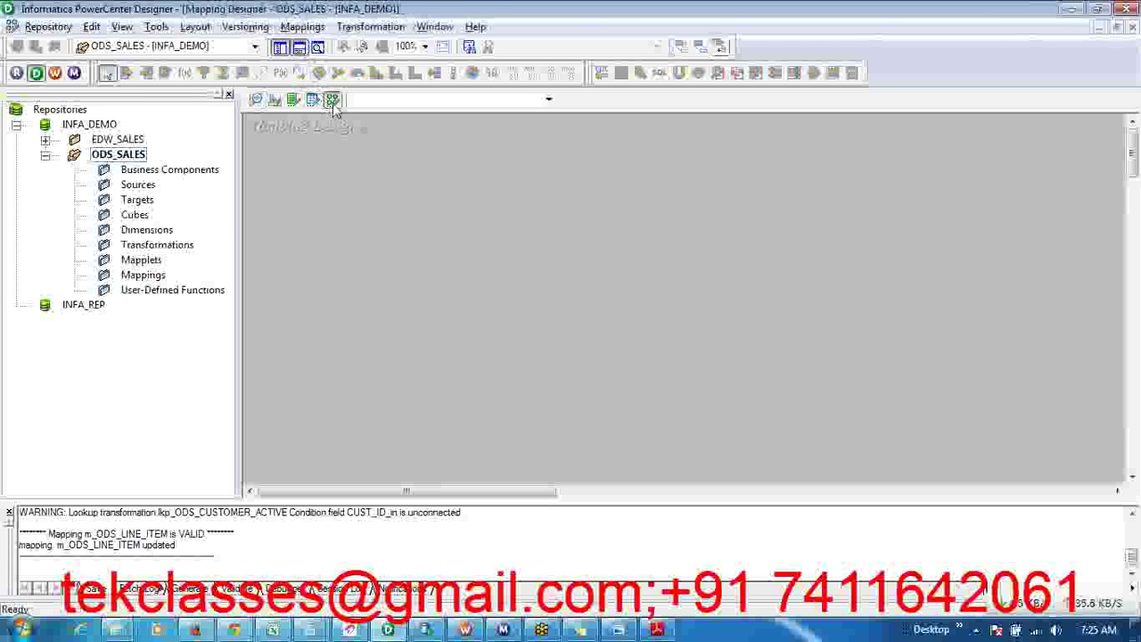
pyautogui.click(259, 102)
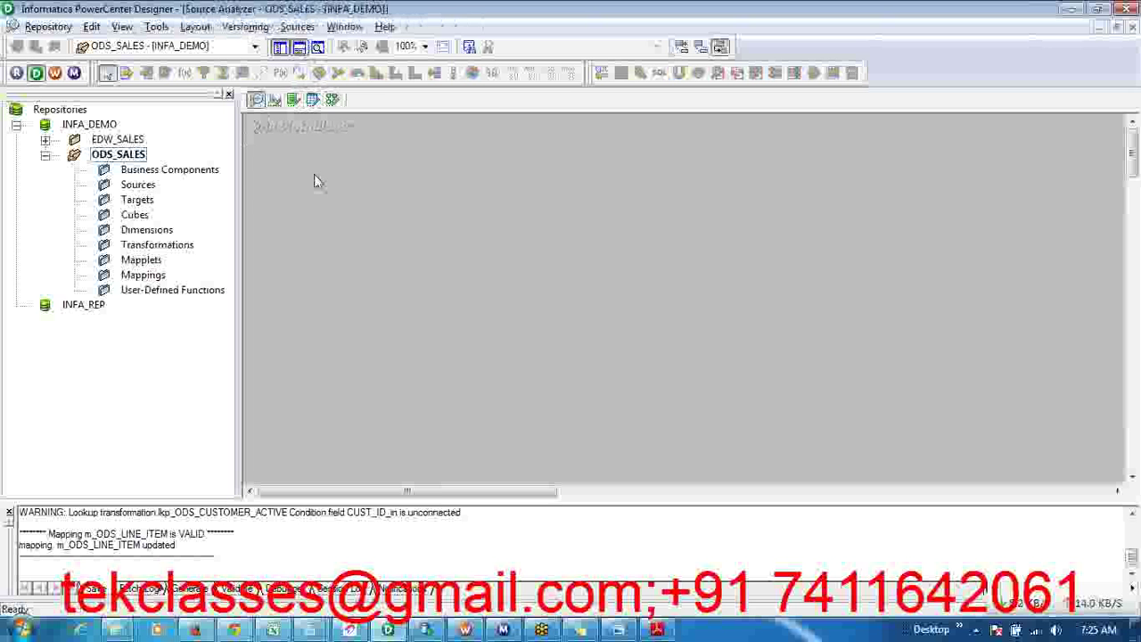
# - Start Import from Database with OLTP_SOURCE, enter the schema user name and password, and connect
pyautogui.click(297, 27)
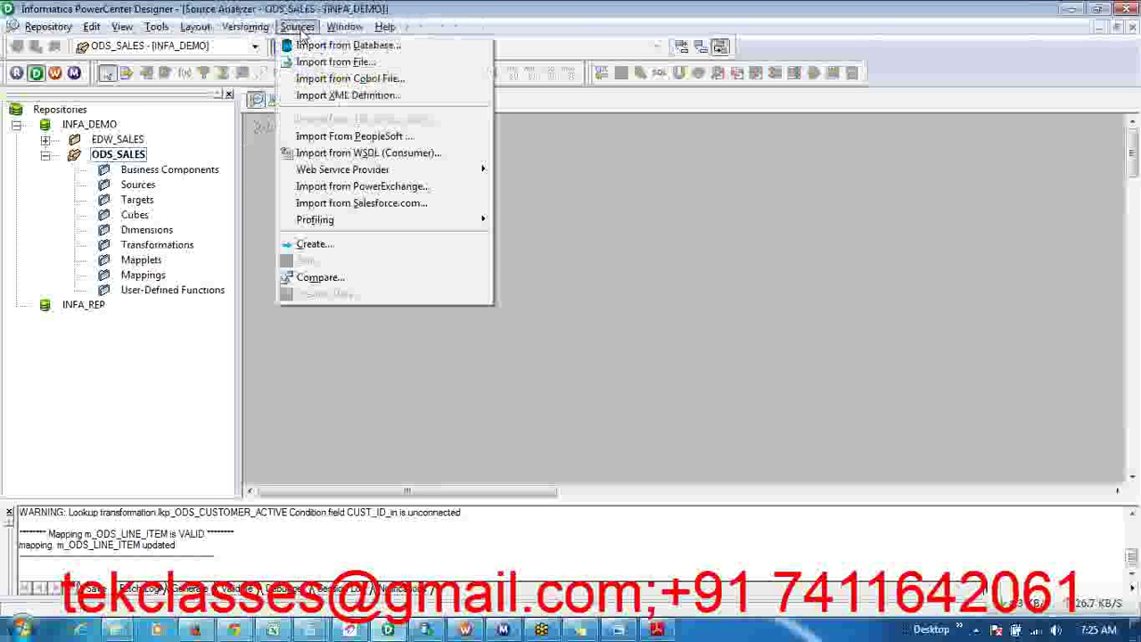
pyautogui.click(323, 45)
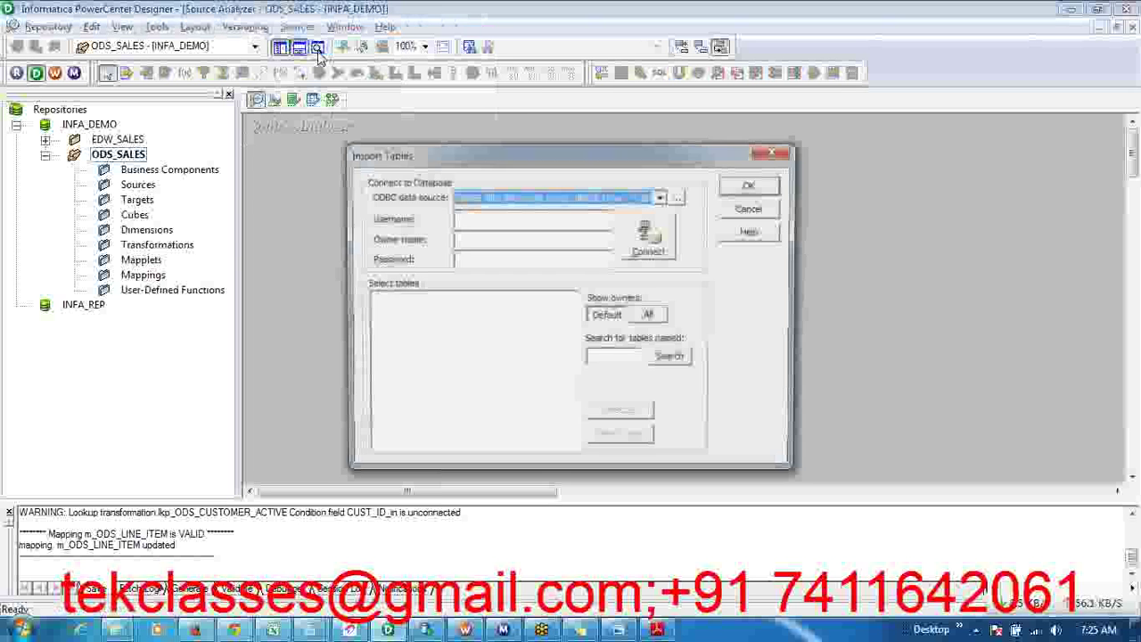
pyautogui.click(661, 197)
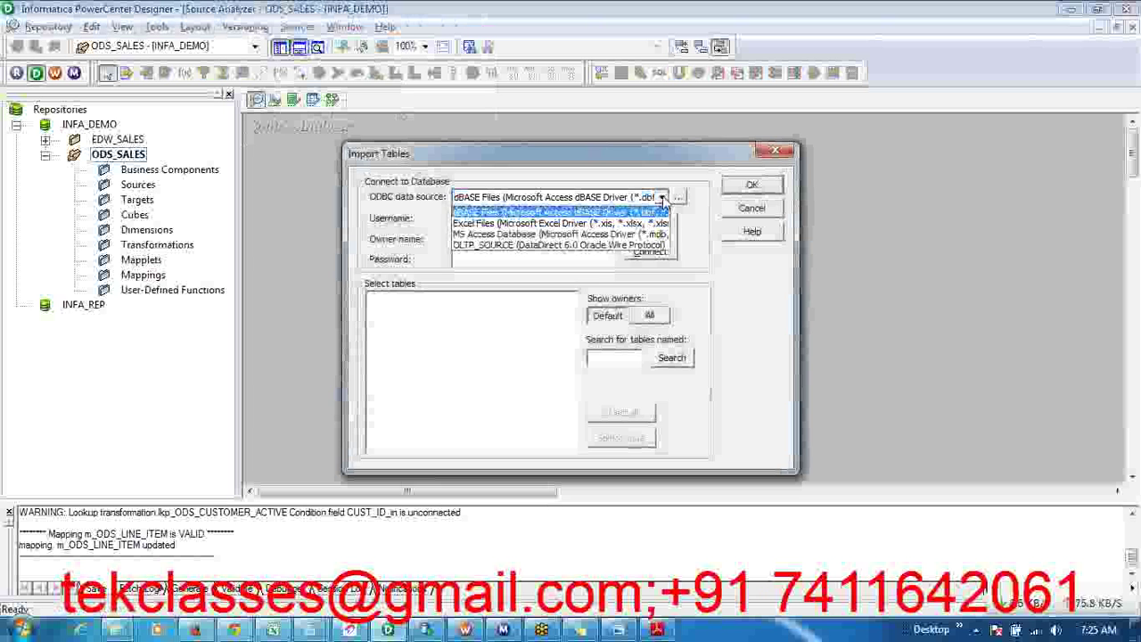
pyautogui.click(607, 245)
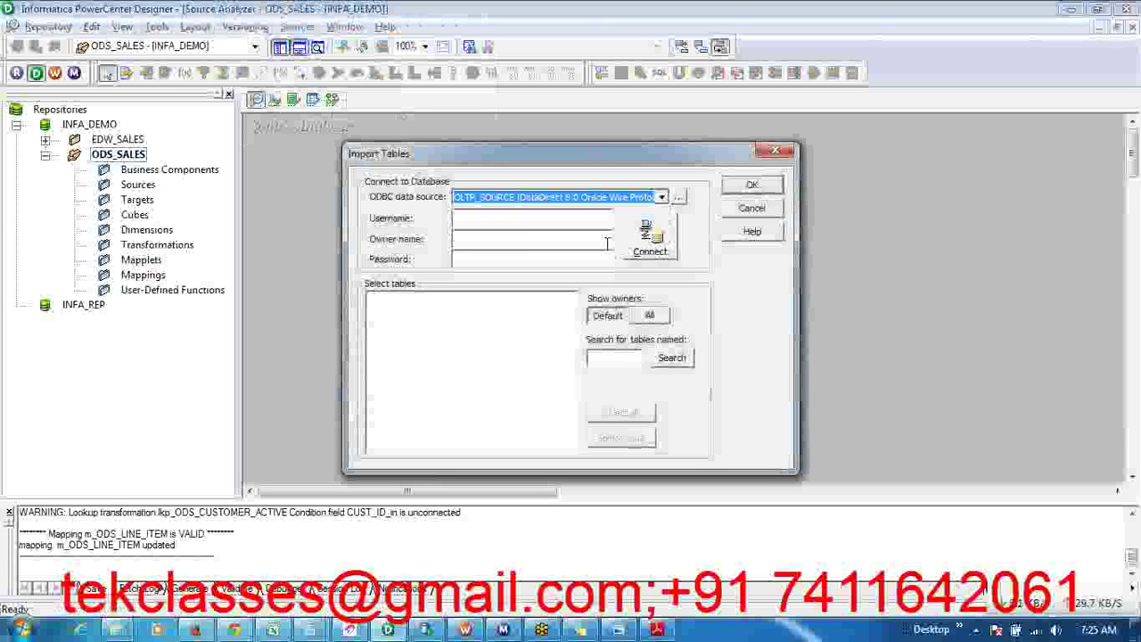
pyautogui.click(517, 217)
pyautogui.write('SDBUSDBU')
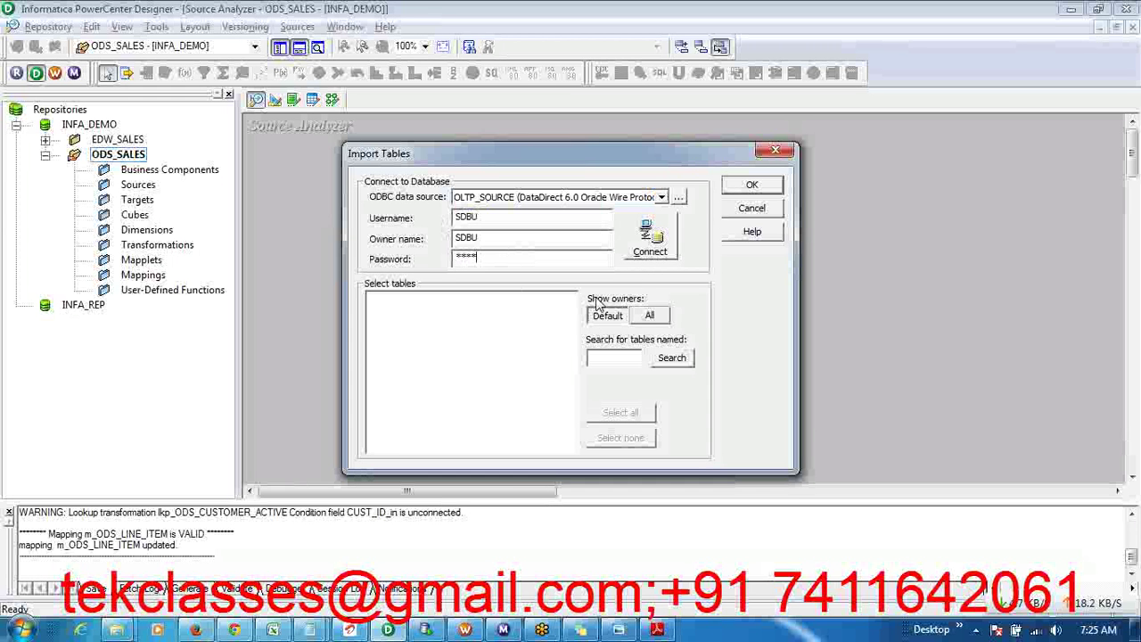
pyautogui.click(647, 239)
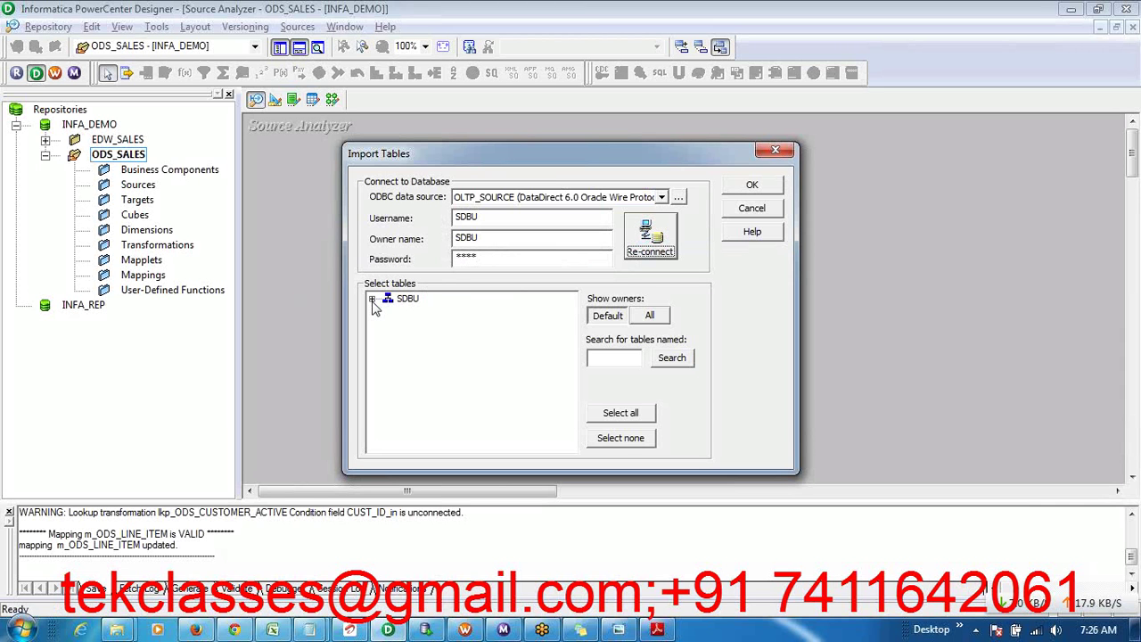
# - Expand the source schema's TABLES list and select the EMPLOYEE table
pyautogui.click(372, 300)
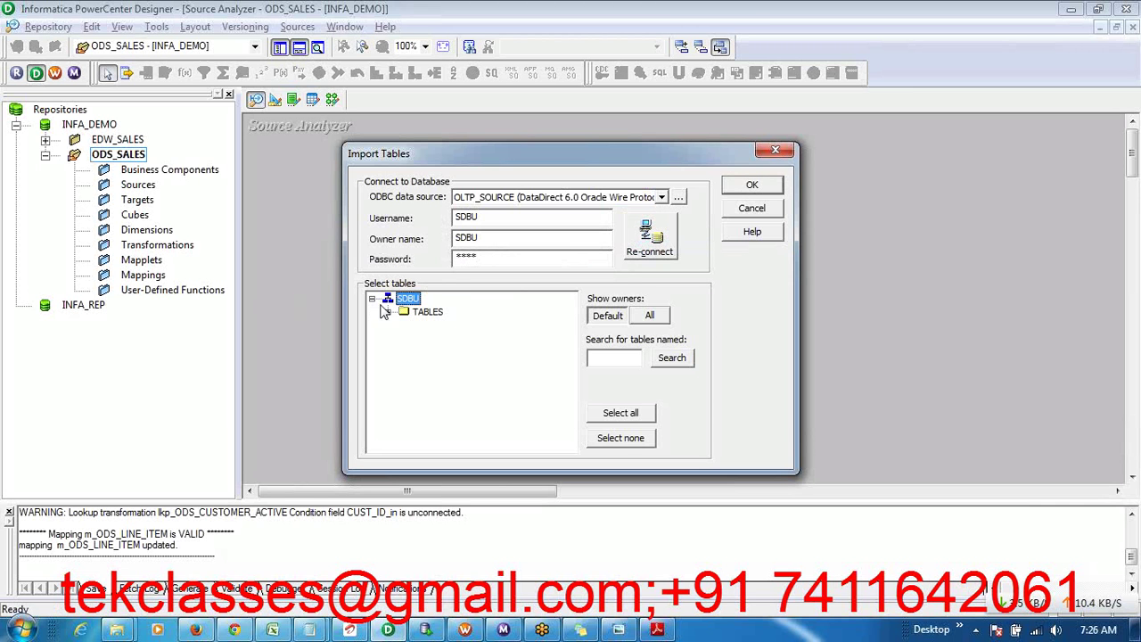
pyautogui.click(386, 311)
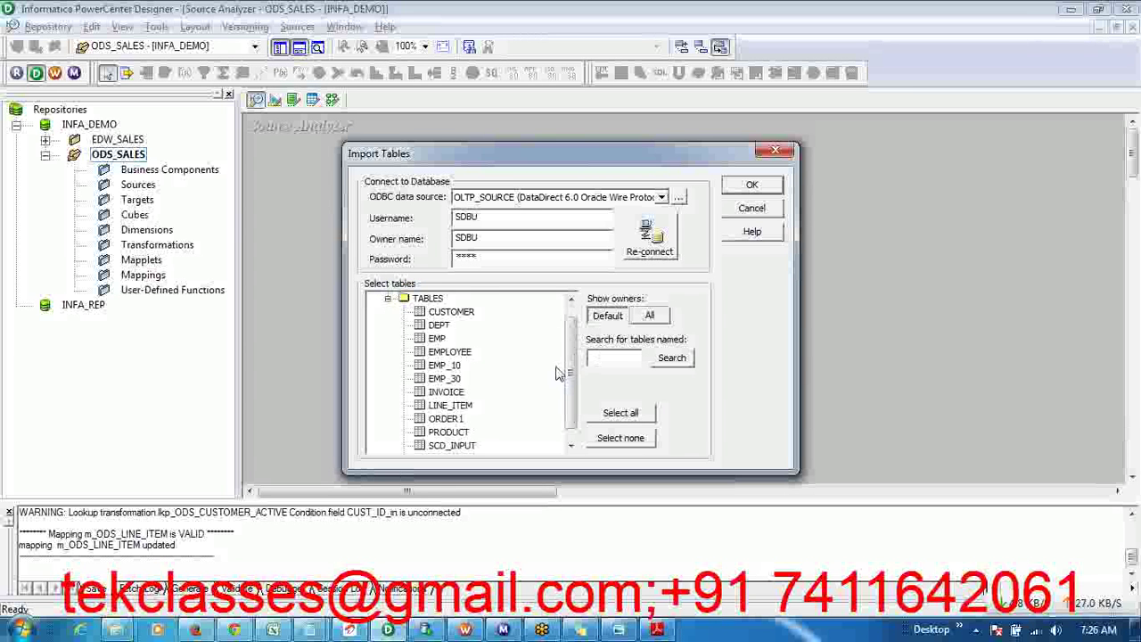
pyautogui.moveTo(571, 378); pyautogui.dragTo(568, 344)
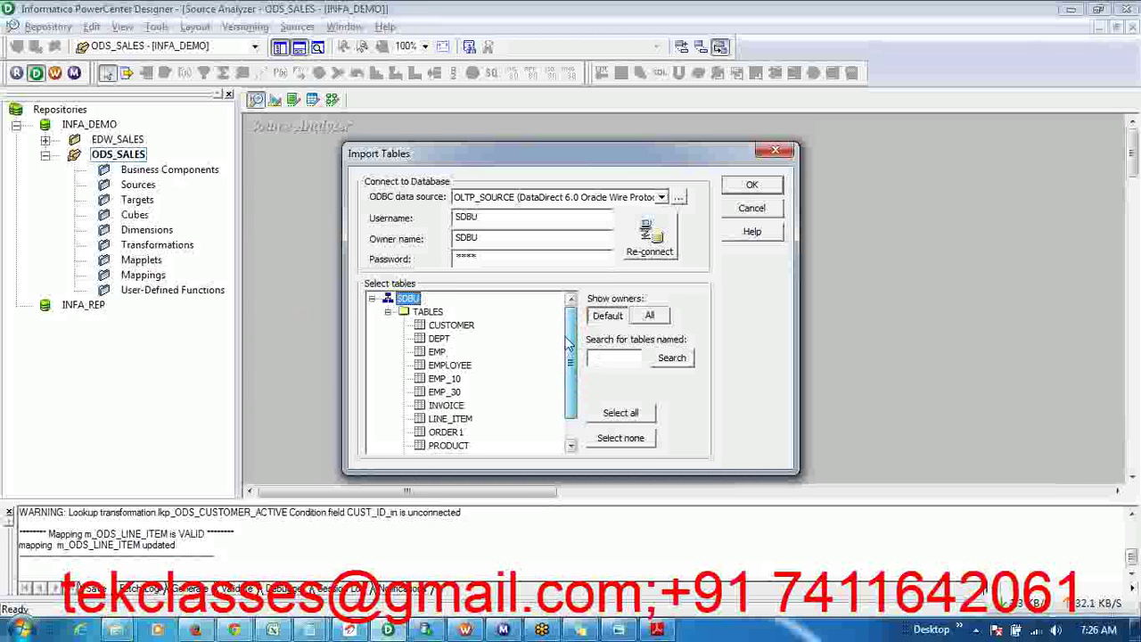
pyautogui.click(446, 379)
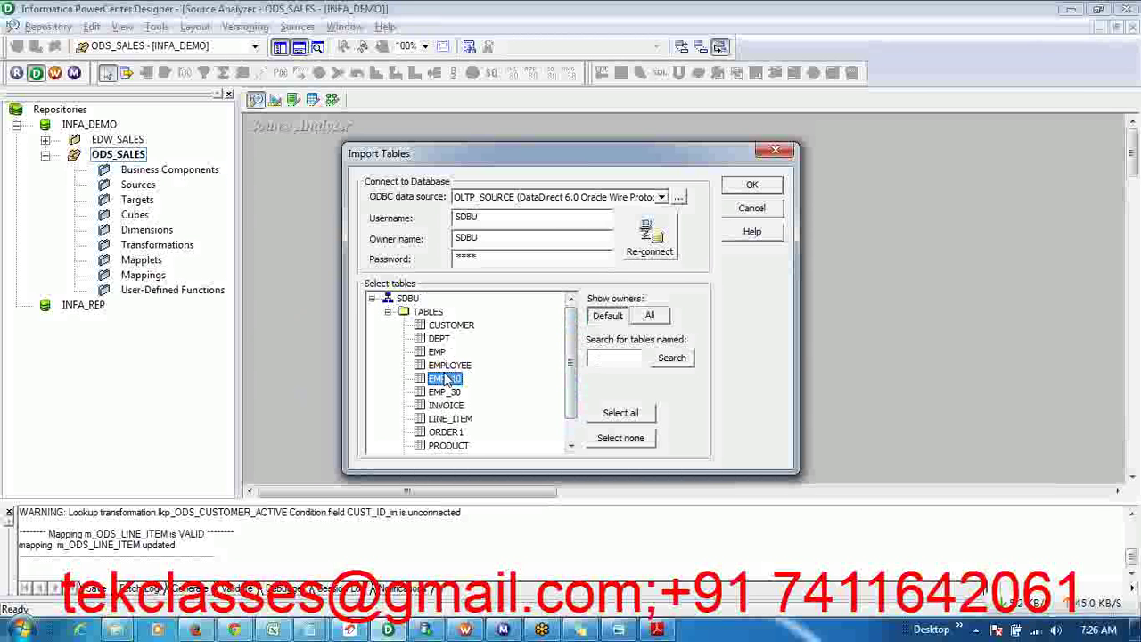
pyautogui.click(443, 369)
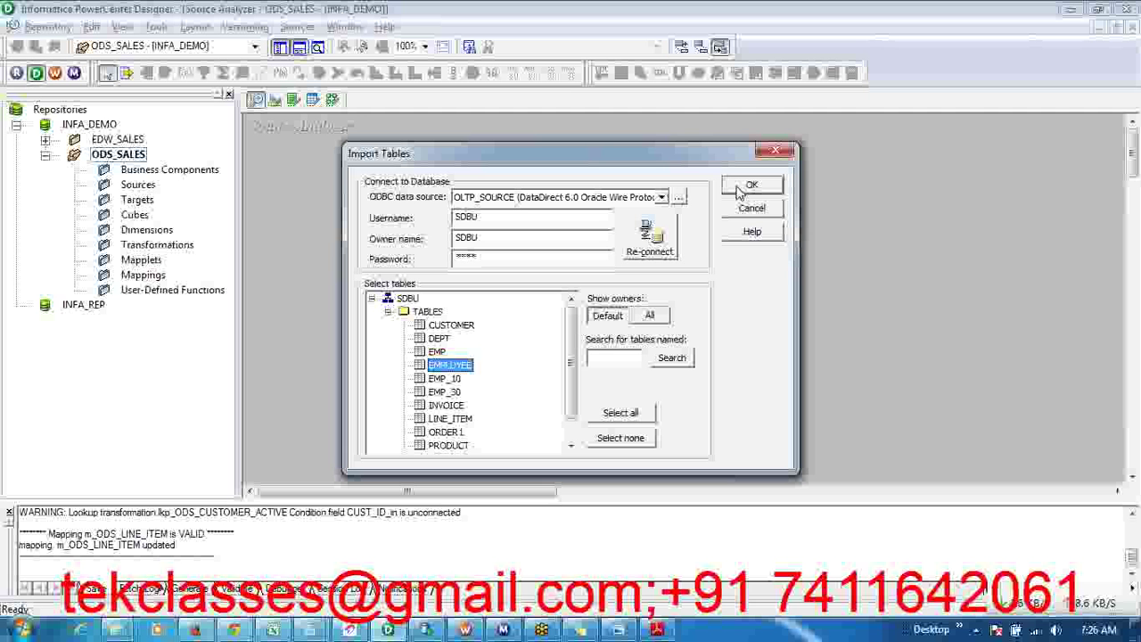
# - Import EMPLOYEE, then reposition and enlarge it to show EMPLOYEE_ID key, column names and datatypes
pyautogui.click(742, 189)
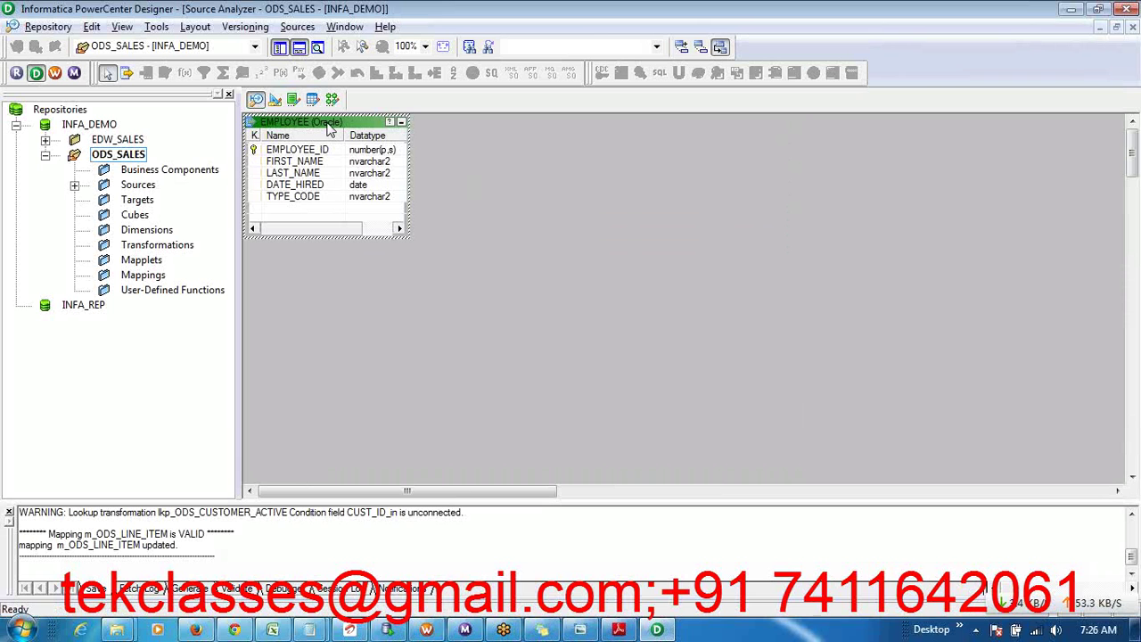
pyautogui.moveTo(330, 129); pyautogui.dragTo(364, 156)
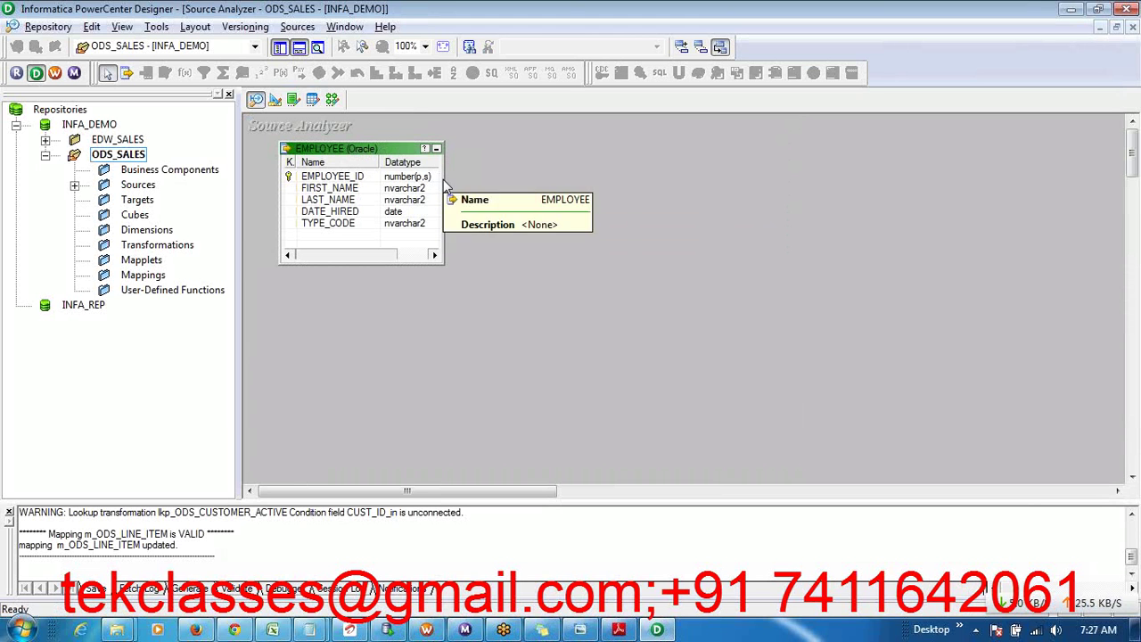
pyautogui.moveTo(444, 179); pyautogui.dragTo(507, 183)
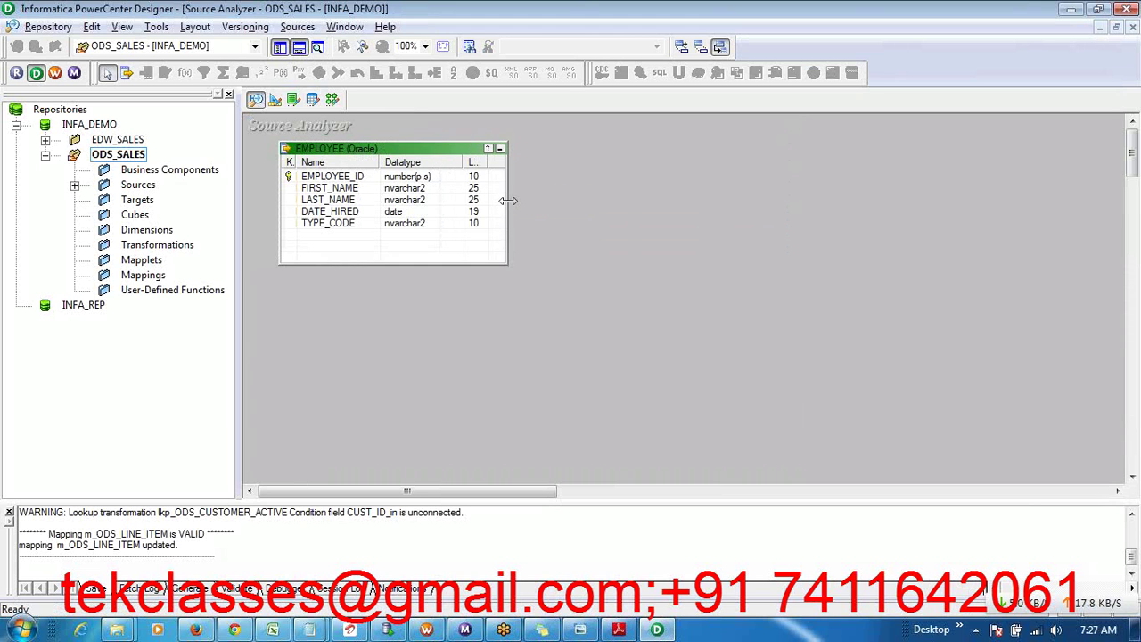
pyautogui.moveTo(307, 163); pyautogui.dragTo(333, 168)
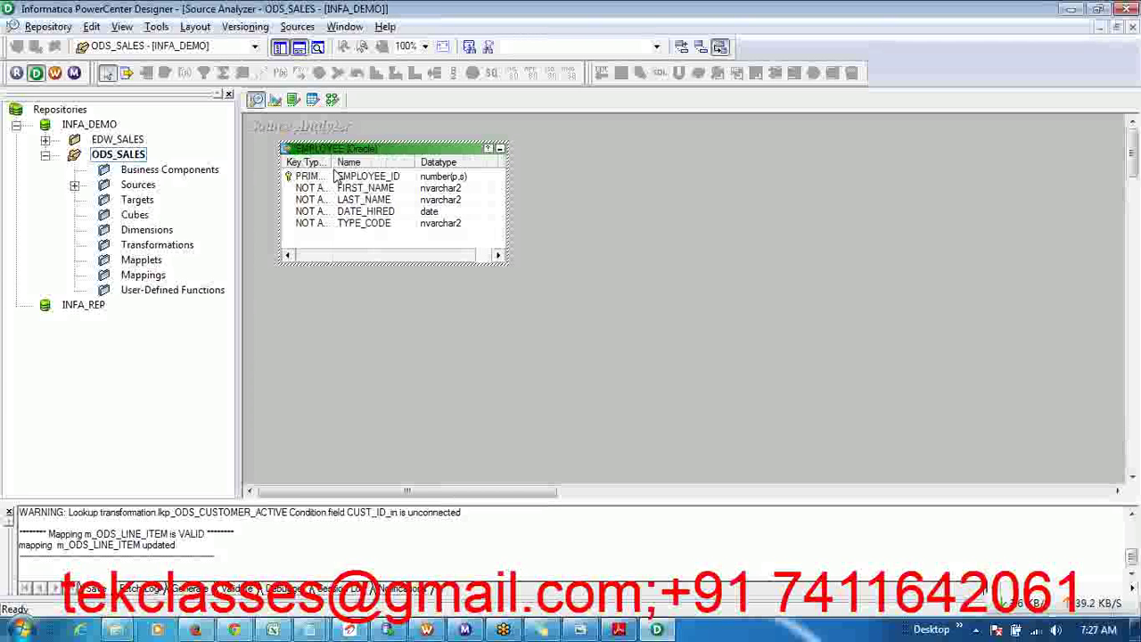
pyautogui.click(533, 221)
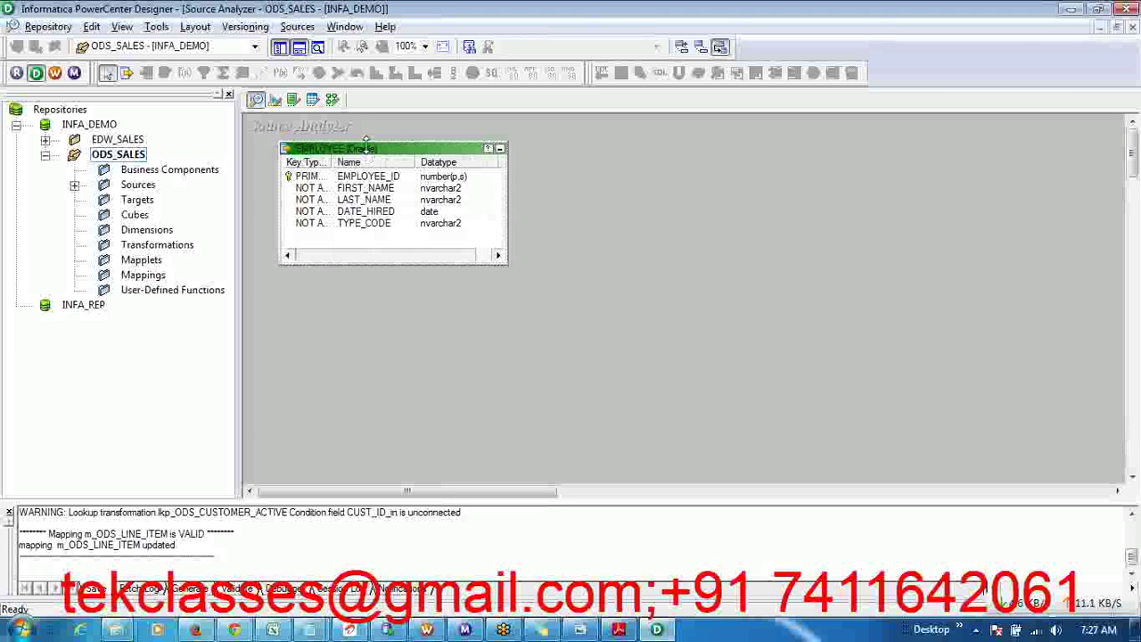
pyautogui.moveTo(365, 140); pyautogui.dragTo(398, 165)
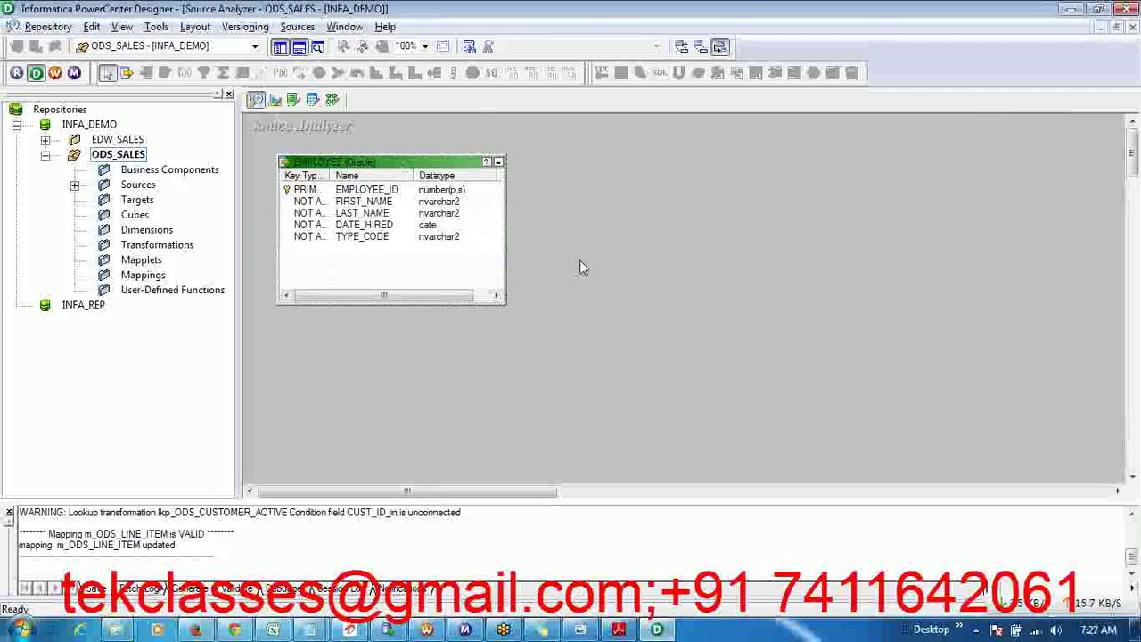
# - Expand Sources and OLTP_SOURCE in the ODS_SALES navigator to reveal the EMPLOYEE source
pyautogui.click(75, 185)
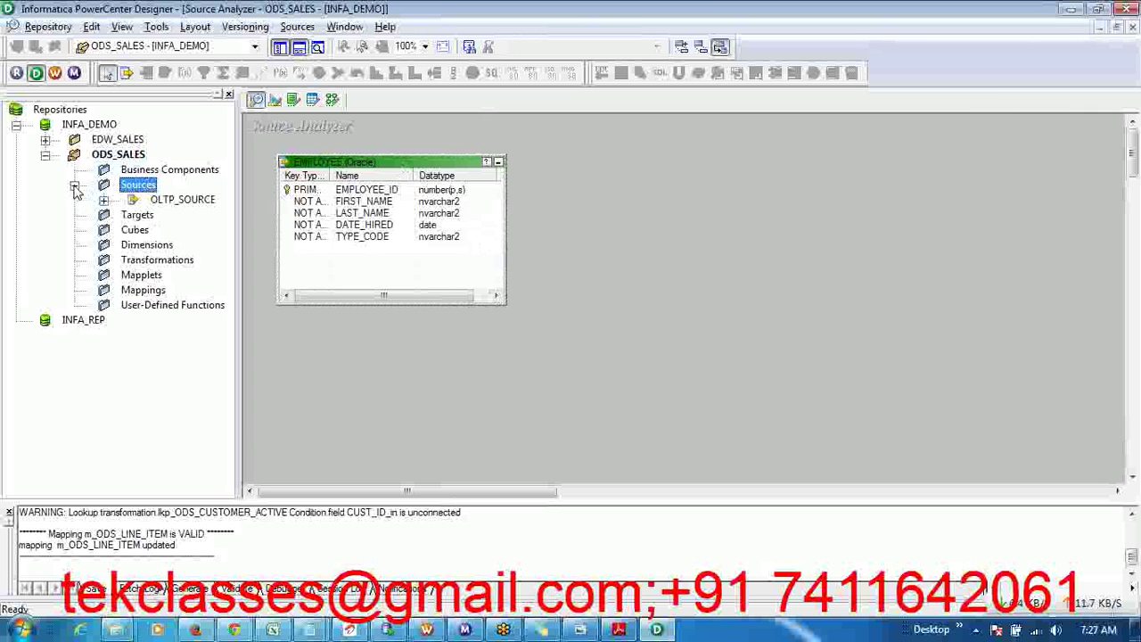
pyautogui.click(103, 201)
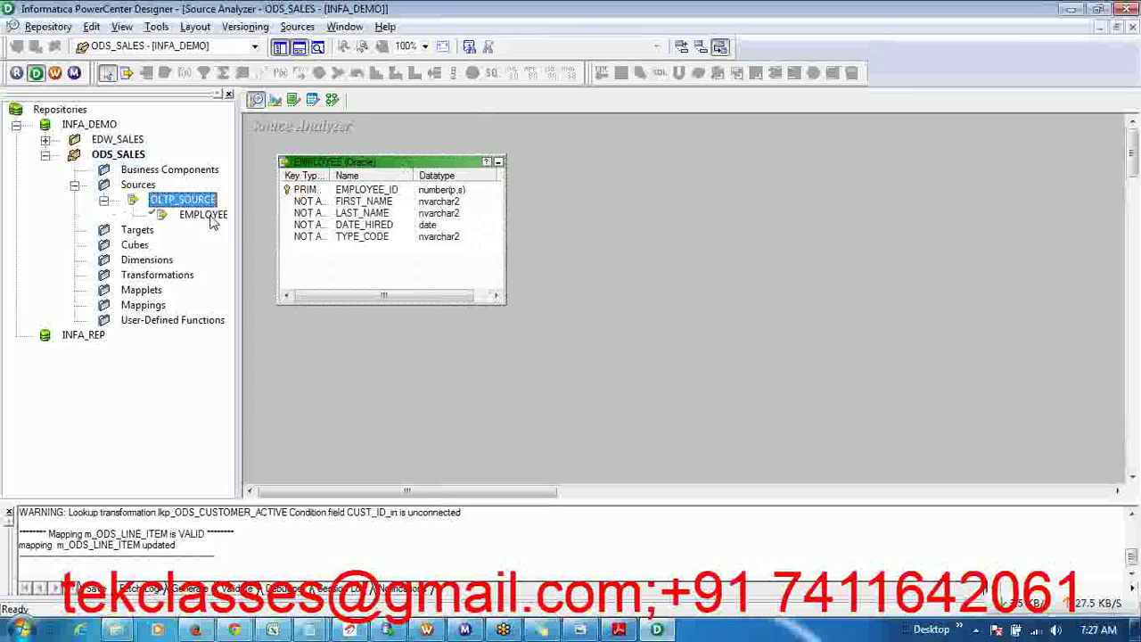
pyautogui.click(536, 182)
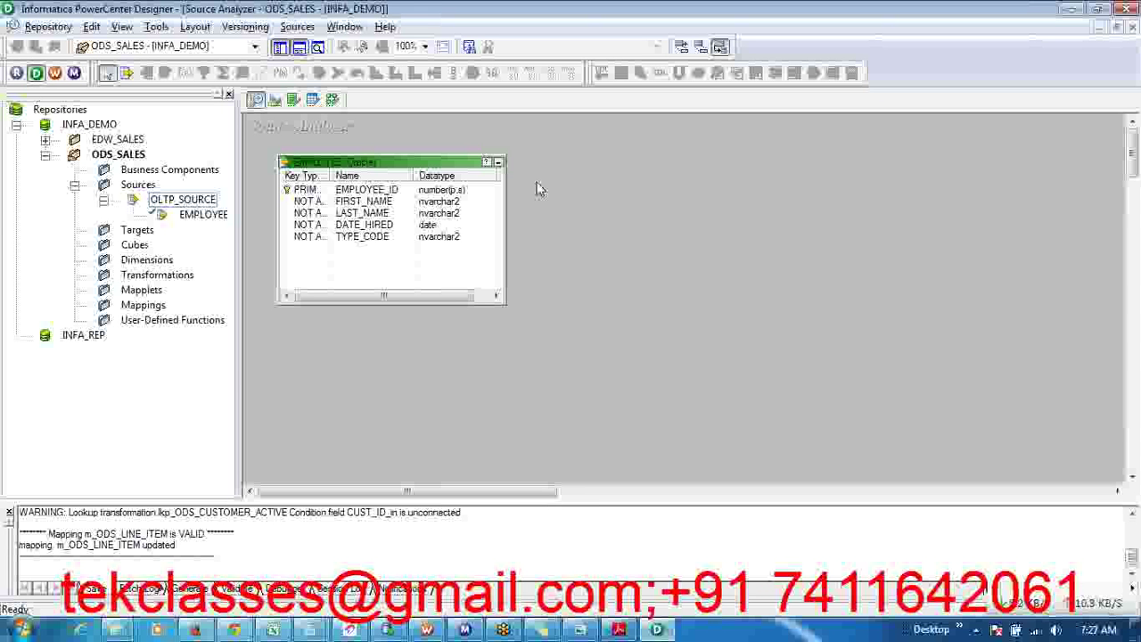
# - Save the ODS_SALES folder with the new OLTP_SOURCE.EMPLOYEE source to the INFA_DEMO repository
pyautogui.click(48, 27)
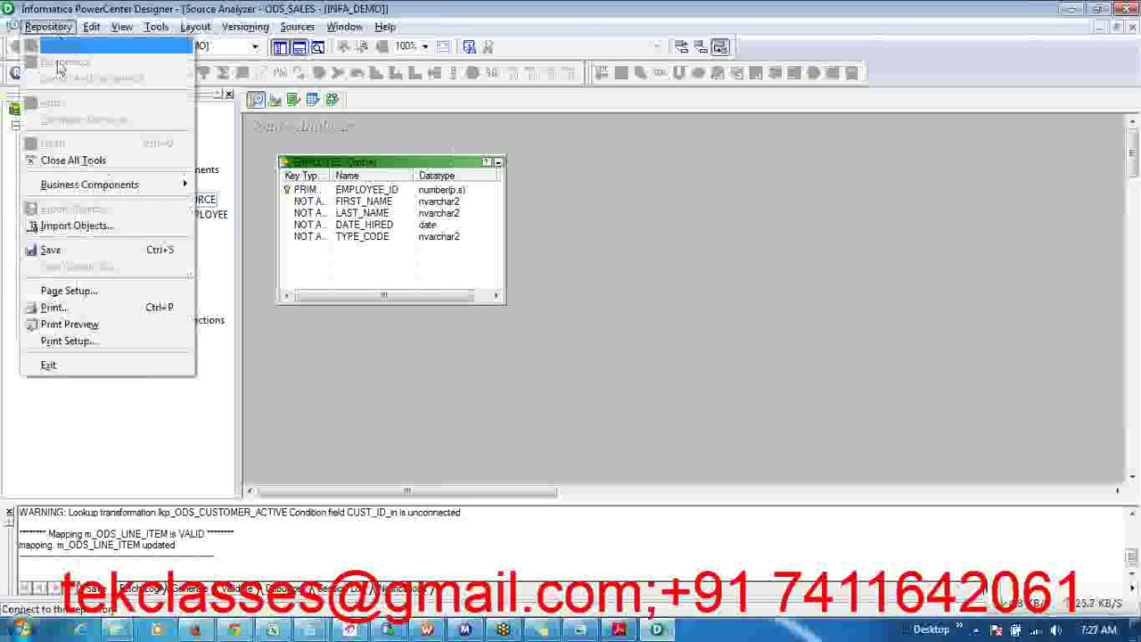
pyautogui.click(74, 251)
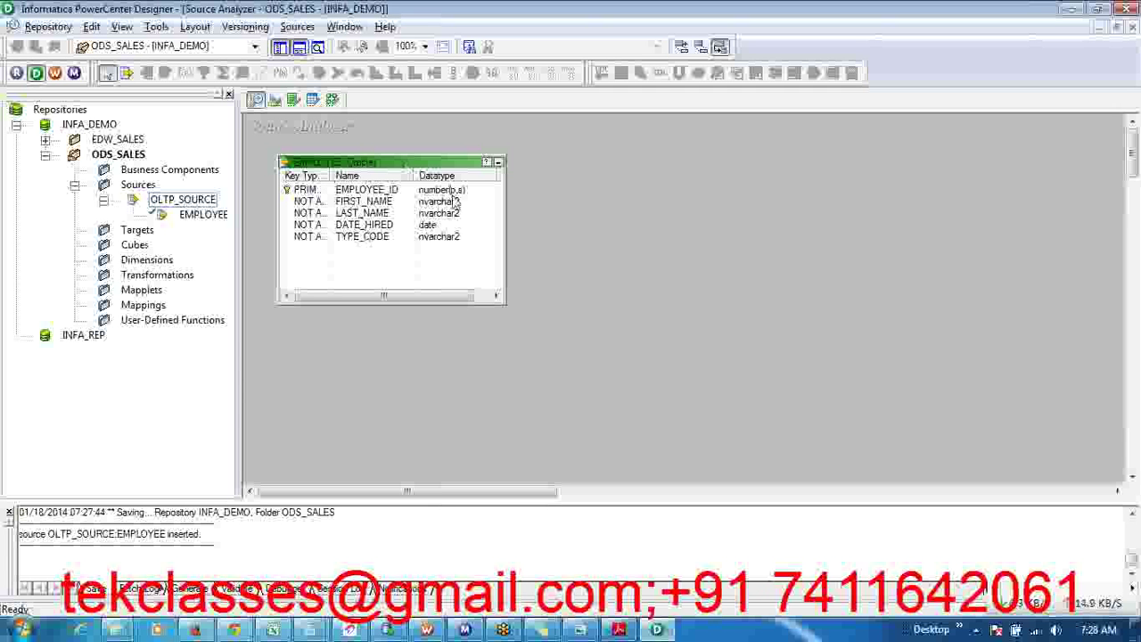
# - Open EMPLOYEE in Edit Tables, confirm owner SDBU and Oracle database type, then show its Columns
pyautogui.click(385, 214)
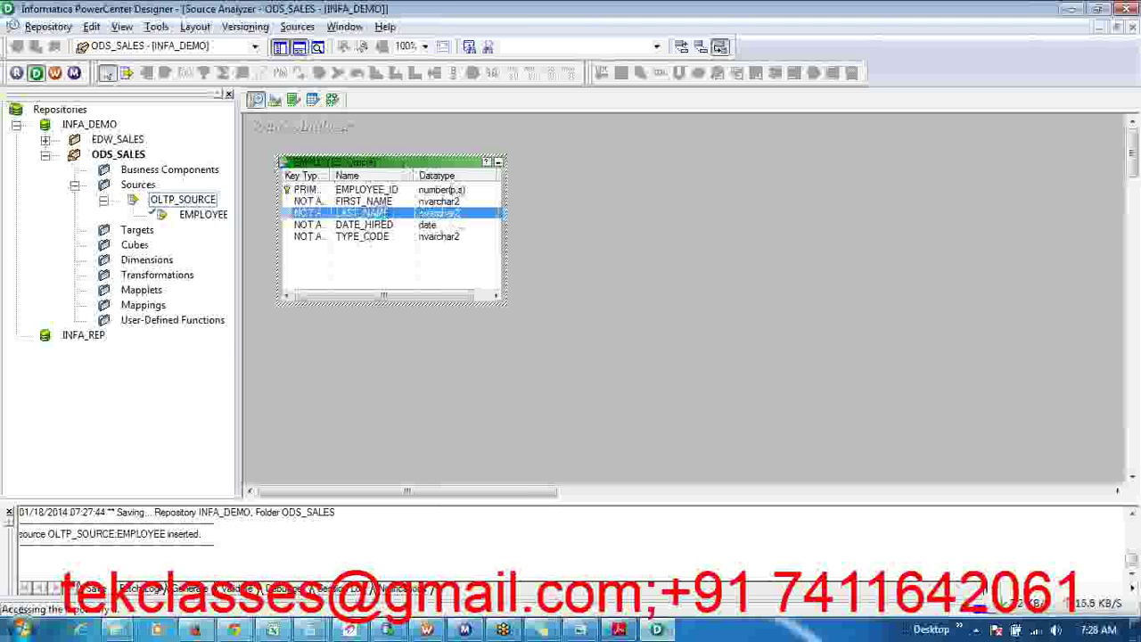
pyautogui.doubleClick(385, 216)
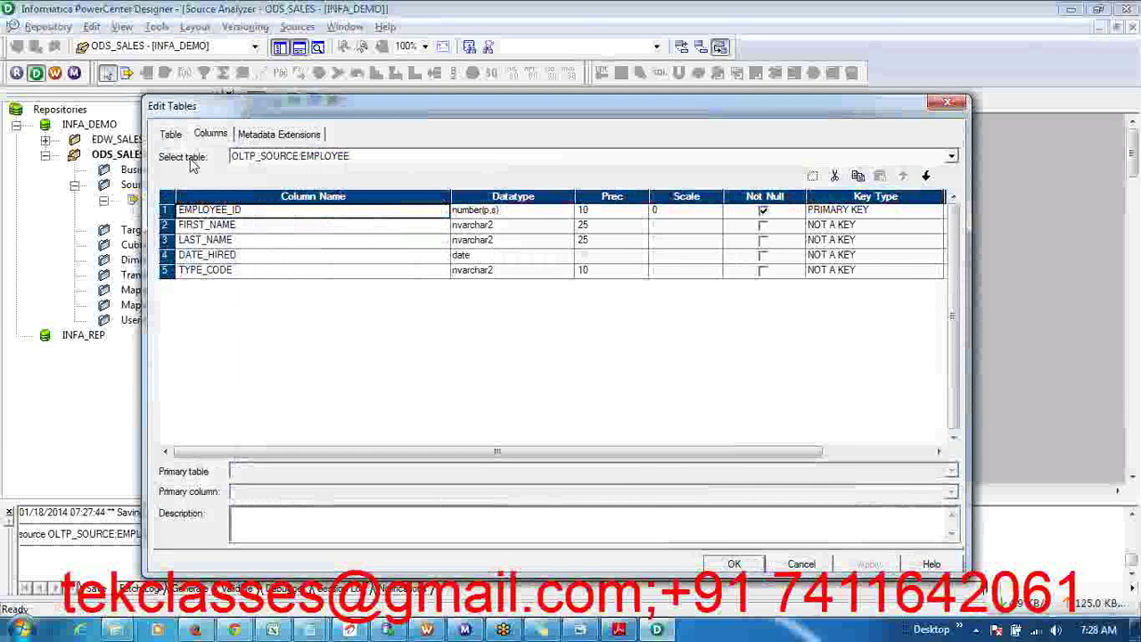
pyautogui.click(171, 135)
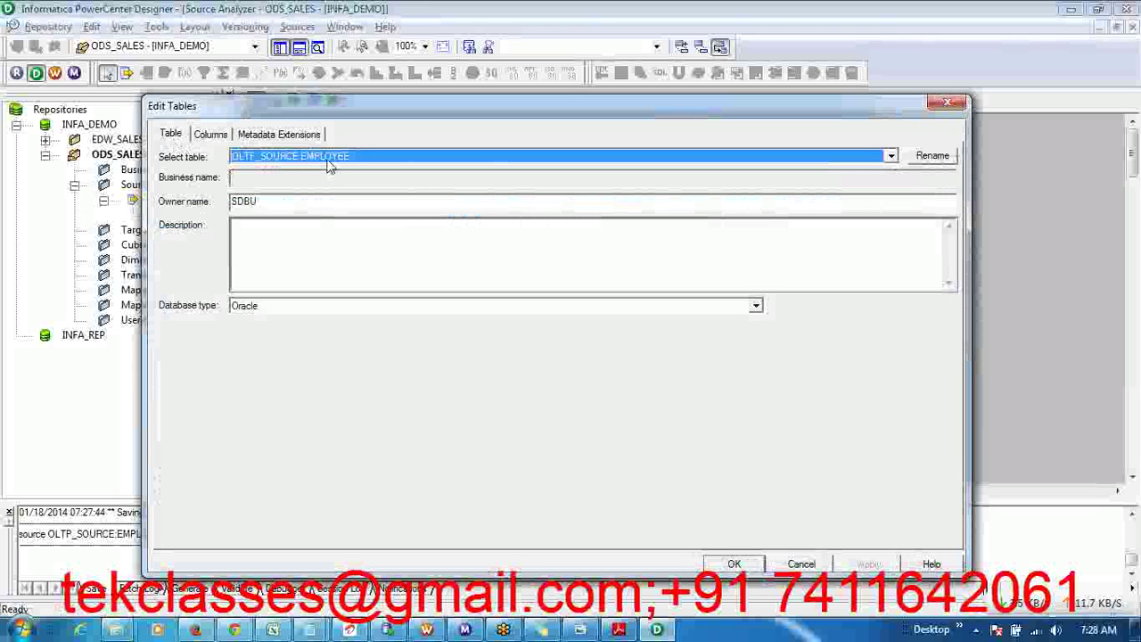
pyautogui.doubleClick(260, 200)
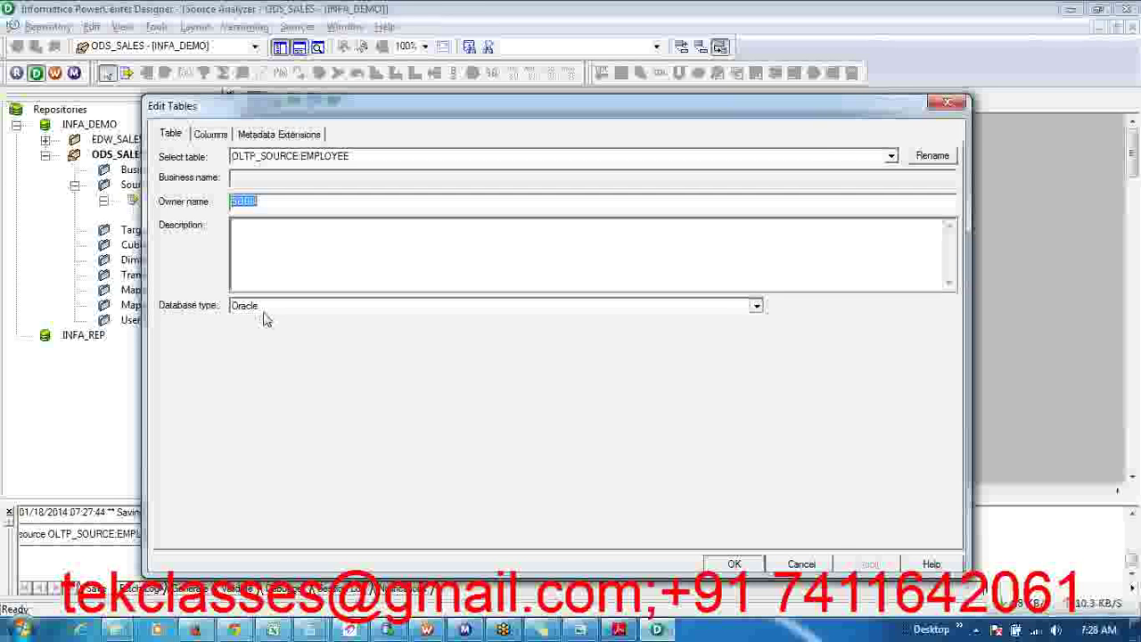
pyautogui.click(264, 309)
pyautogui.click(261, 324)
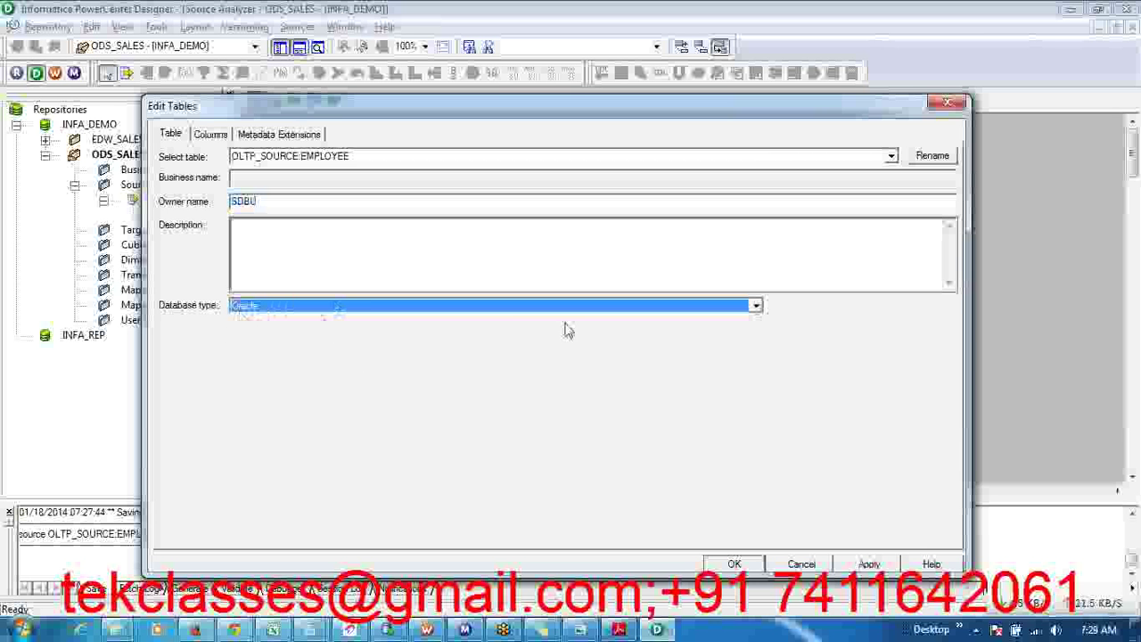
pyautogui.click(403, 236)
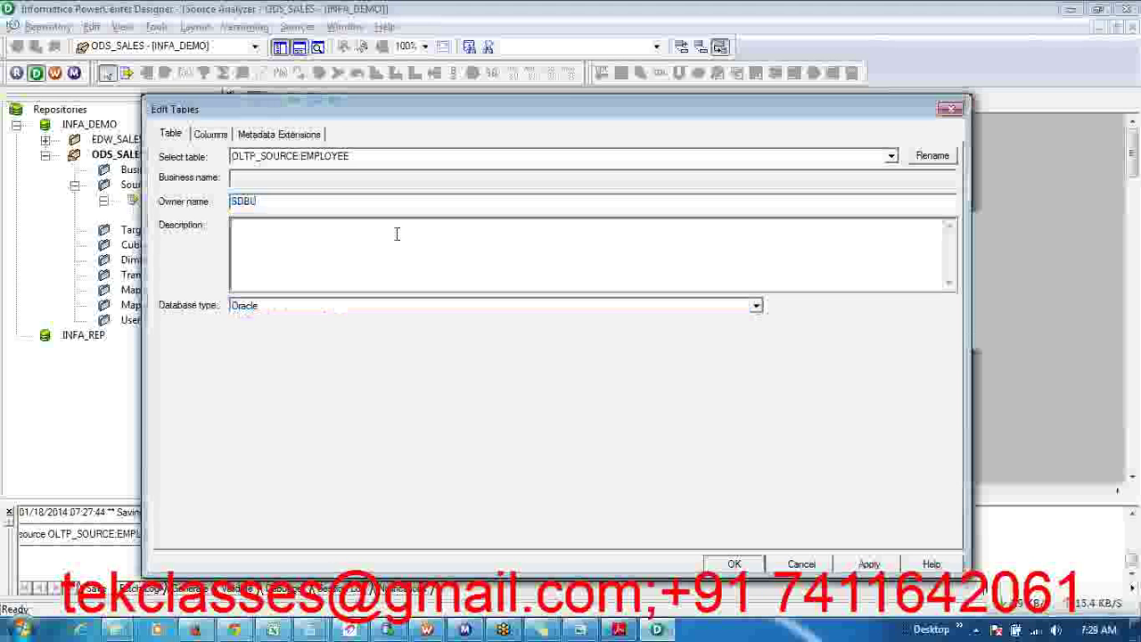
pyautogui.click(211, 135)
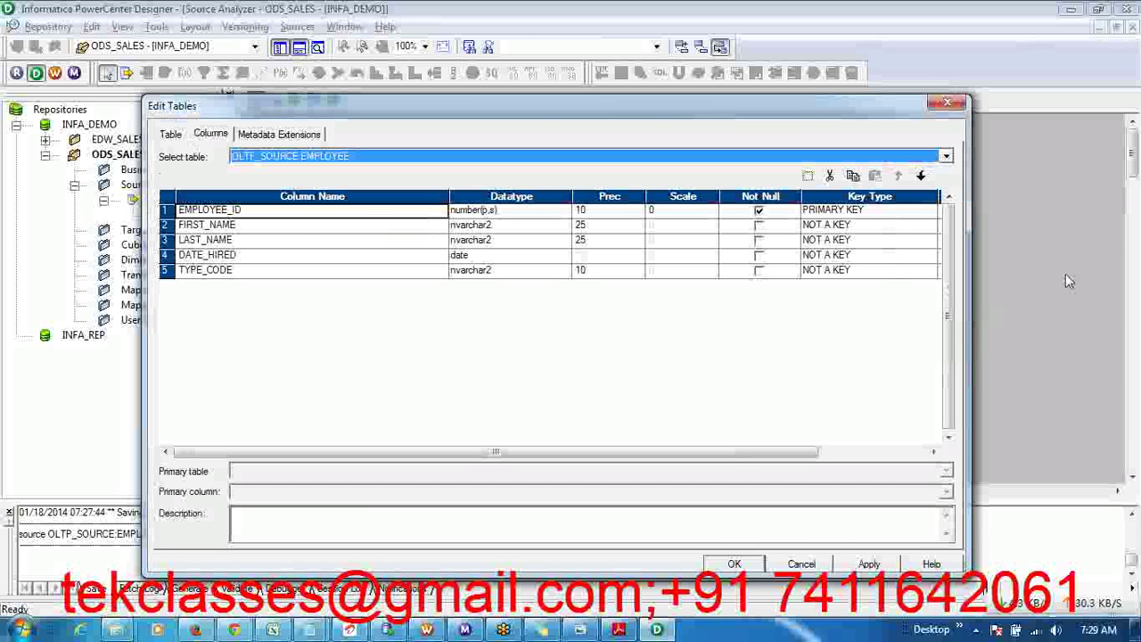
# - Inspect the EMPLOYEE column rows, selecting EMPLOYEE_ID, FIRST_NAME, LAST_NAME and TYPE_CODE in turn
pyautogui.click(1134, 230)
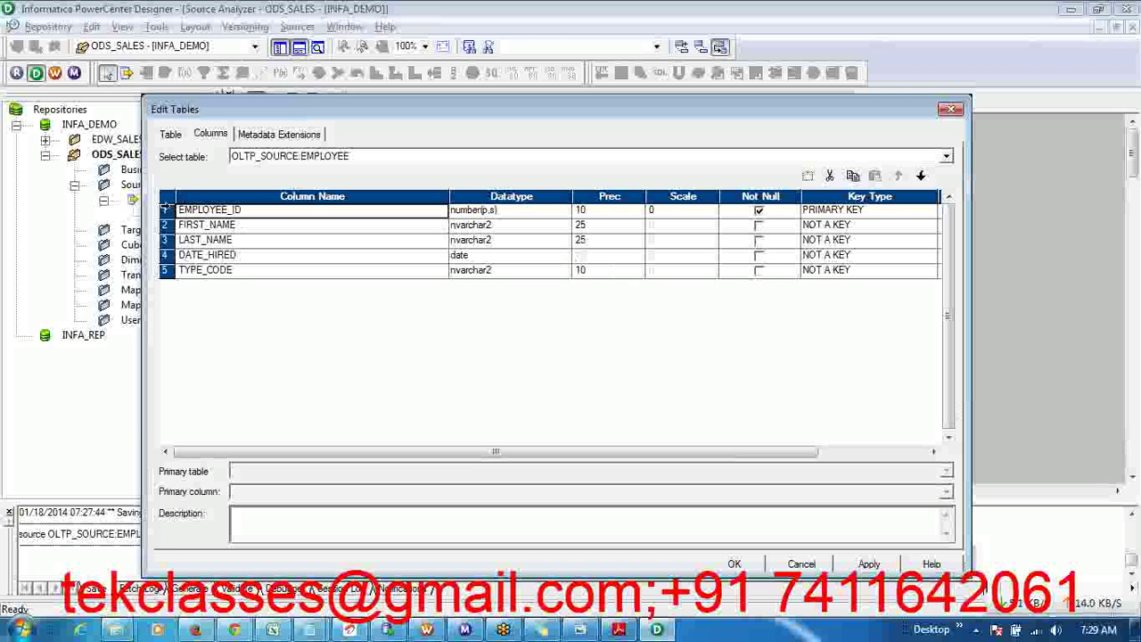
pyautogui.moveTo(165, 210); pyautogui.dragTo(170, 265)
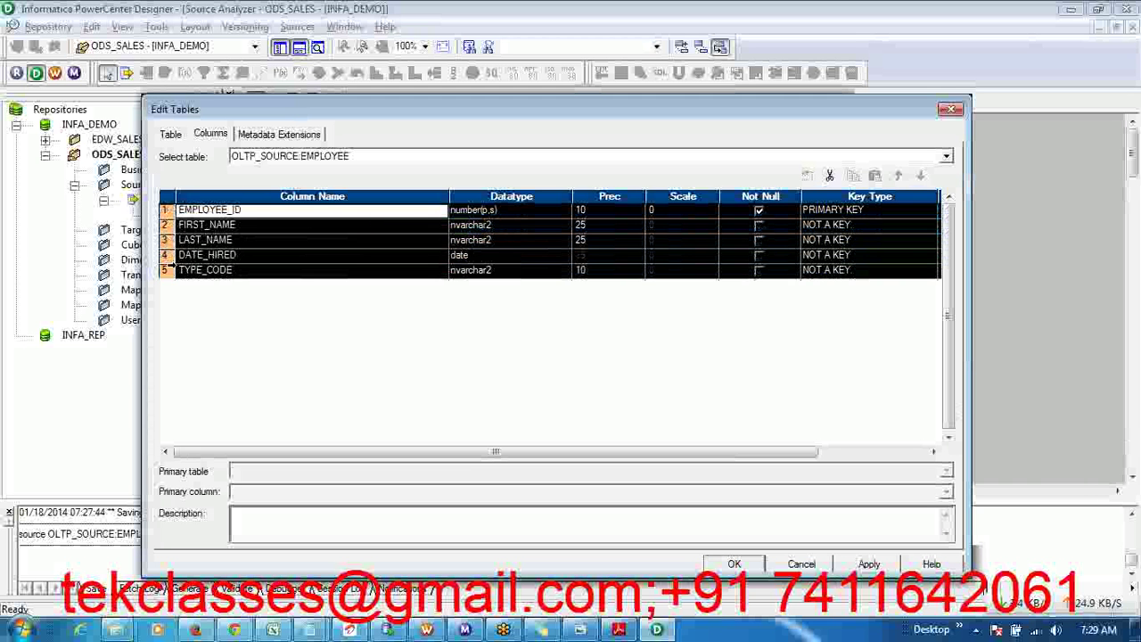
pyautogui.click(261, 241)
pyautogui.click(240, 228)
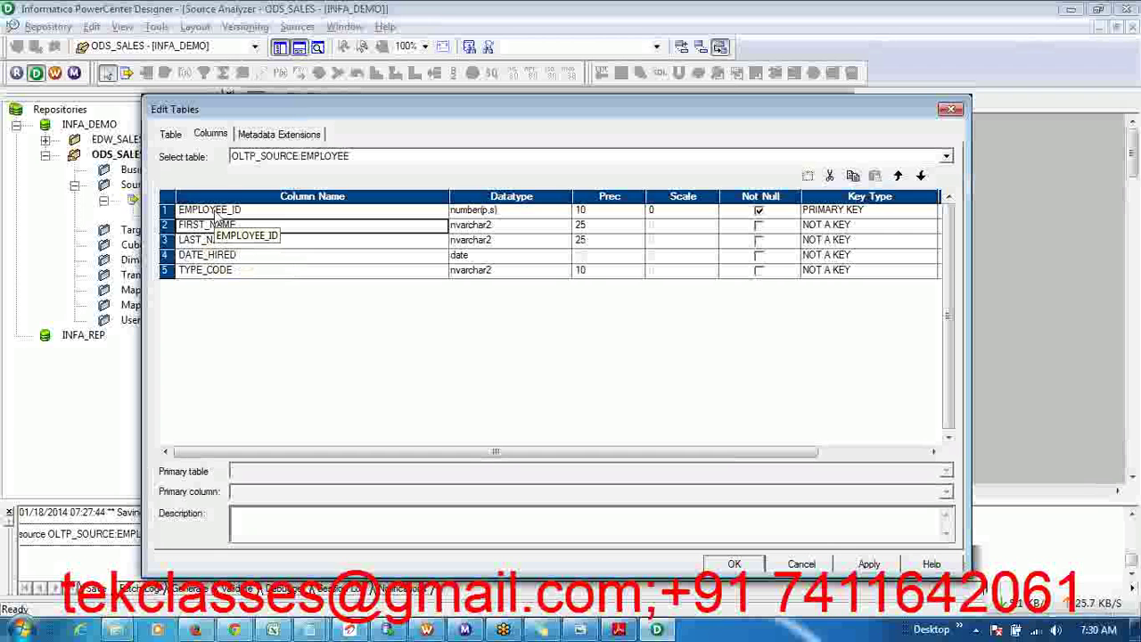
pyautogui.click(215, 210)
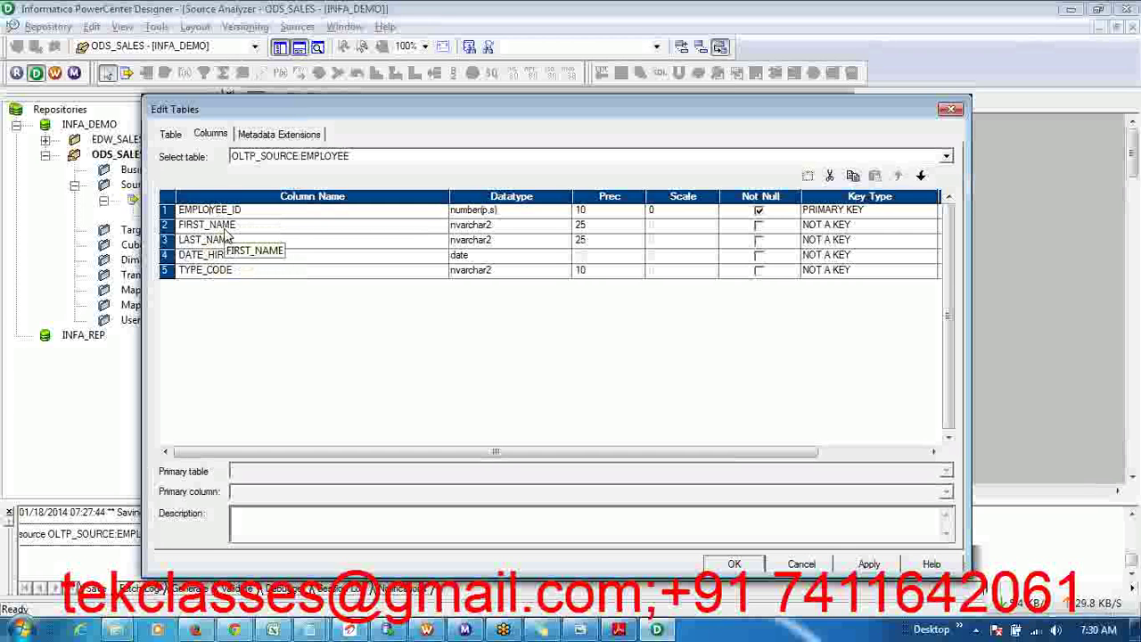
pyautogui.click(226, 244)
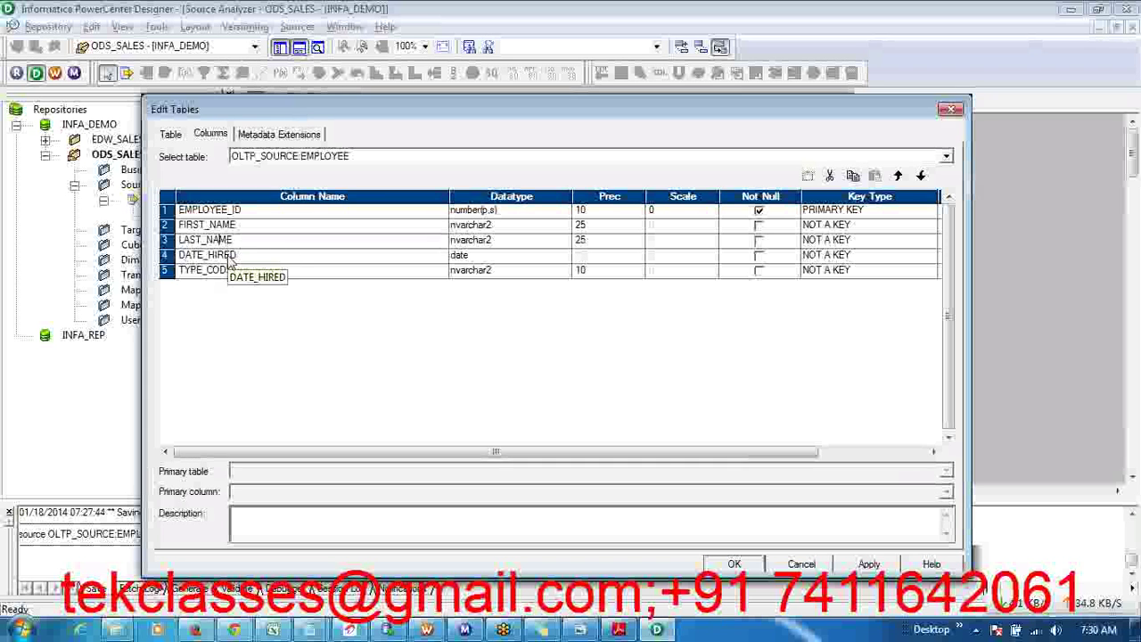
pyautogui.click(230, 271)
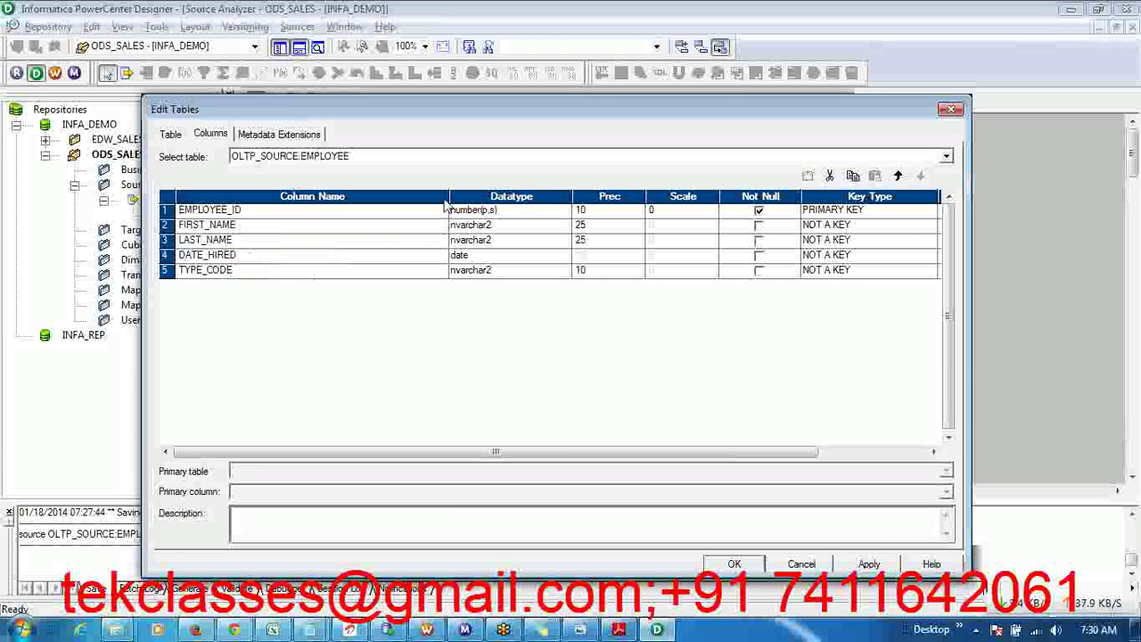
# - Narrow the Column Name grid column and review the DATE_HIRED, TYPE_CODE and EMPLOYEE_ID rows
pyautogui.moveTo(447, 197); pyautogui.dragTo(369, 197)
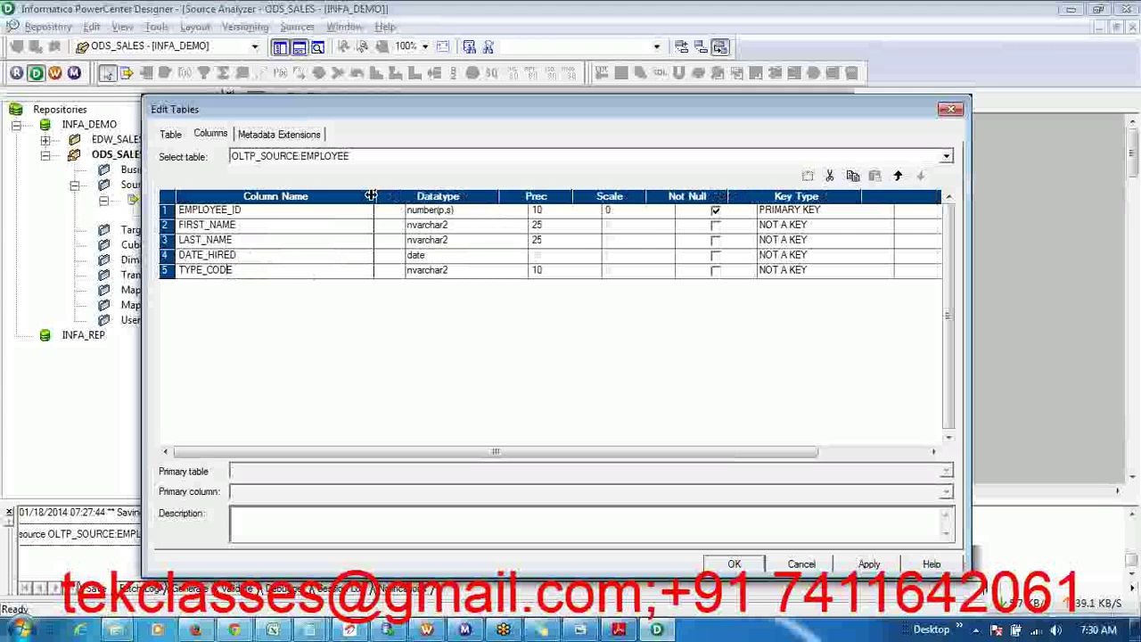
pyautogui.click(247, 255)
pyautogui.click(243, 272)
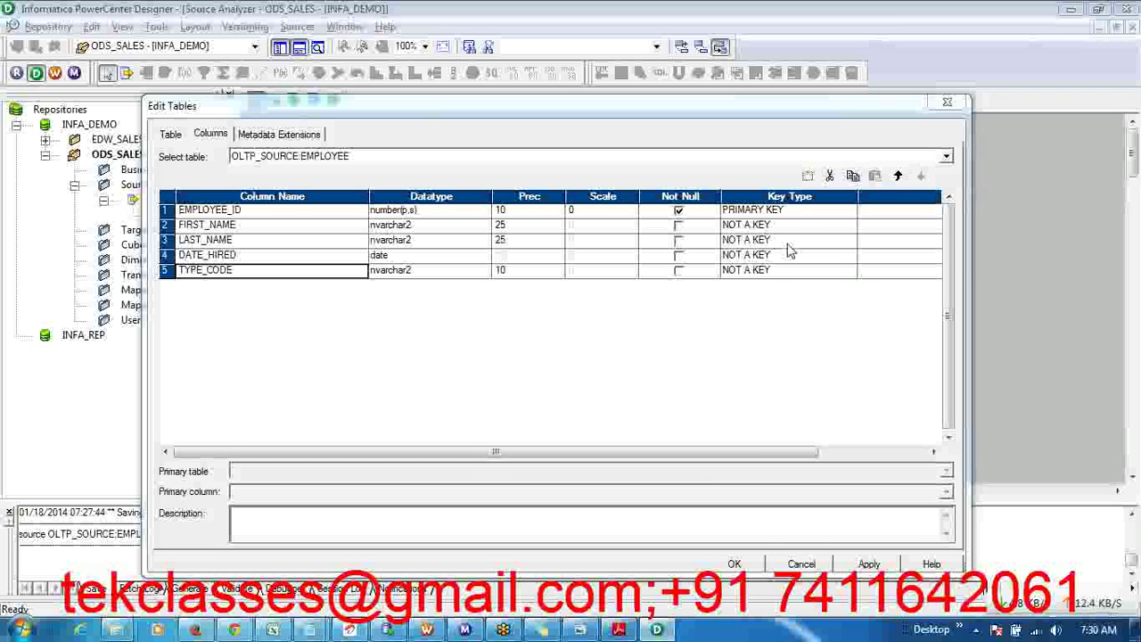
pyautogui.click(254, 214)
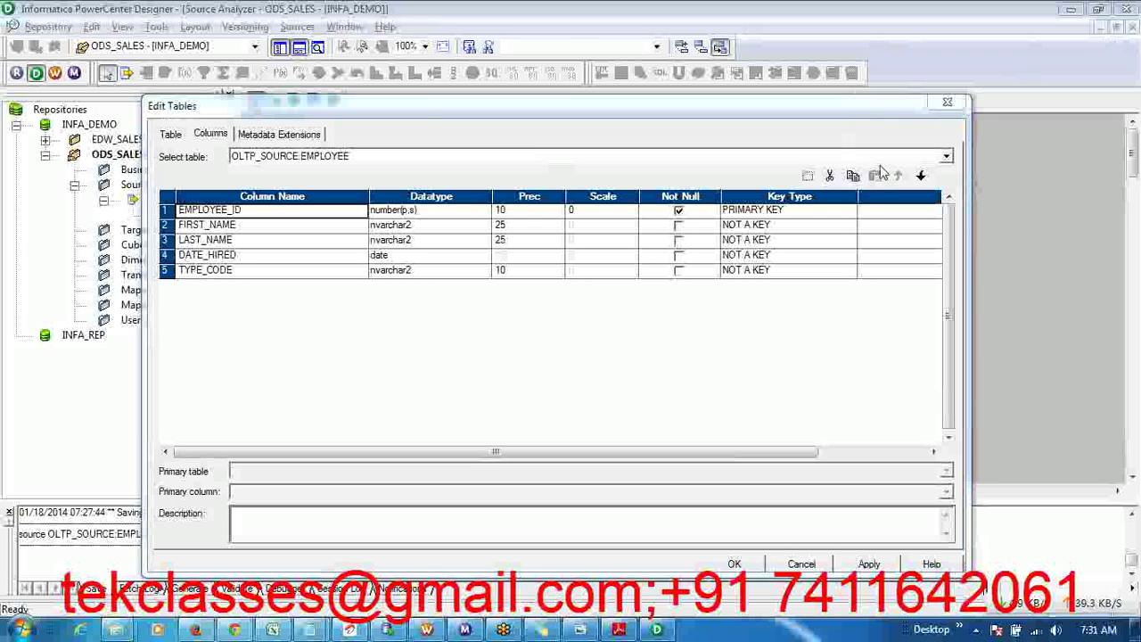
pyautogui.click(341, 346)
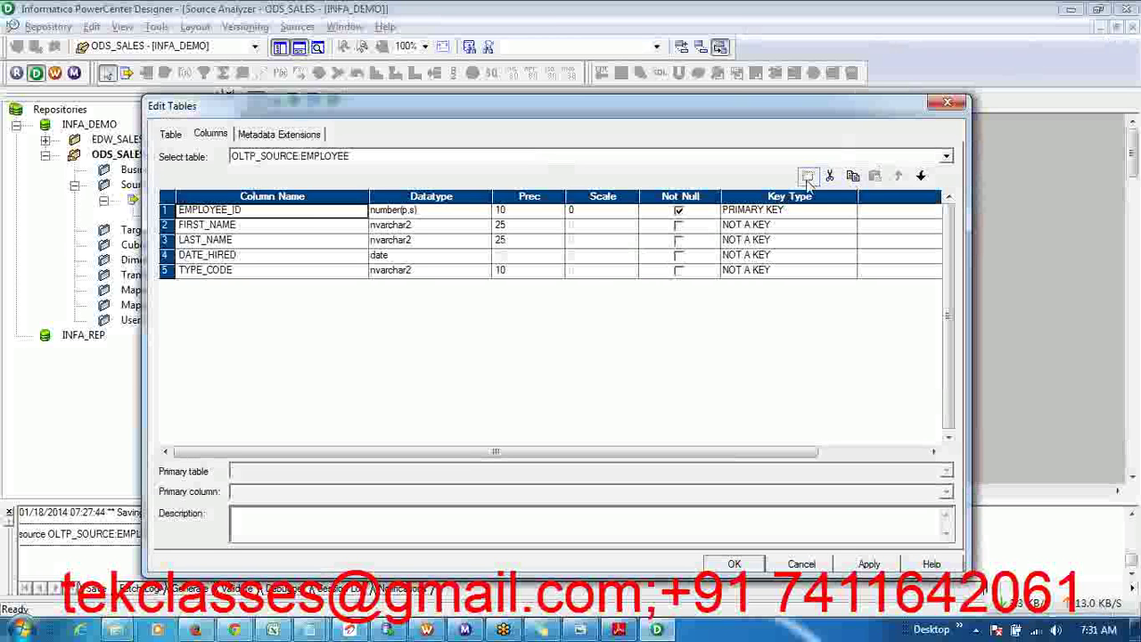
# - Add a new column after TYPE_CODE and rename it from NEWFIELD to SALARY
pyautogui.click(289, 273)
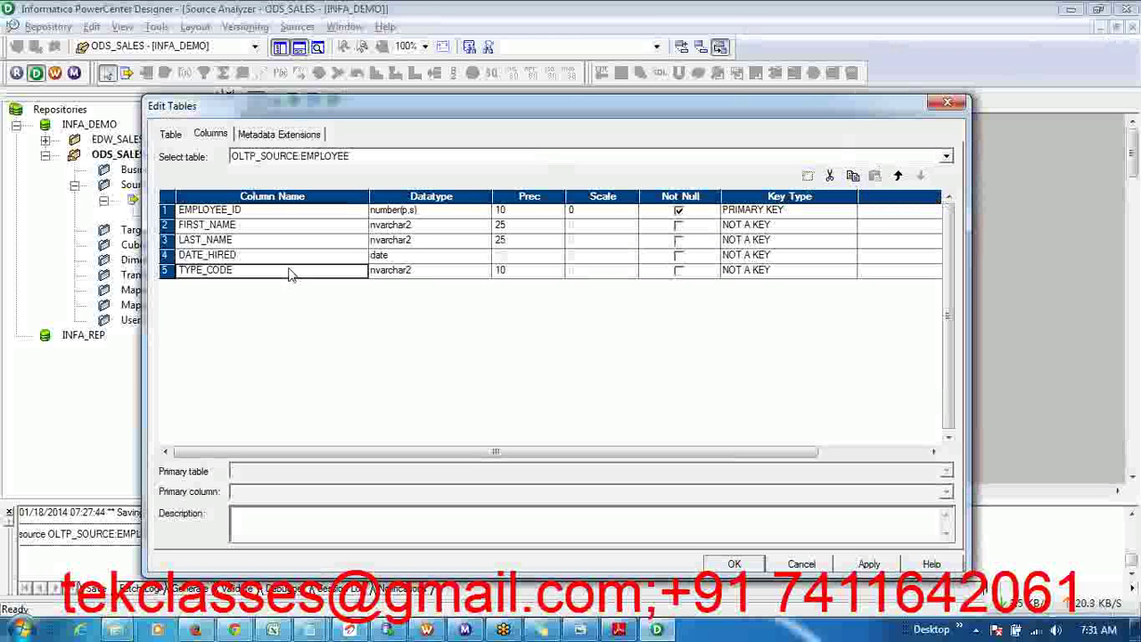
pyautogui.click(808, 176)
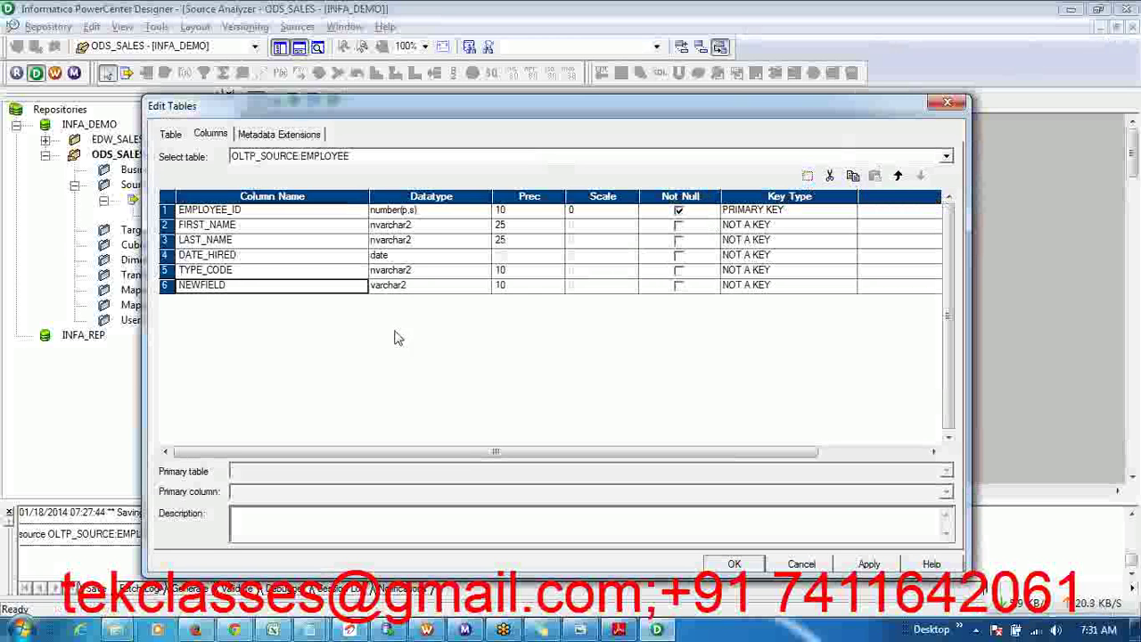
pyautogui.click(204, 289)
pyautogui.click(204, 289)
pyautogui.doubleClick(205, 288)
pyautogui.write('SALARY')
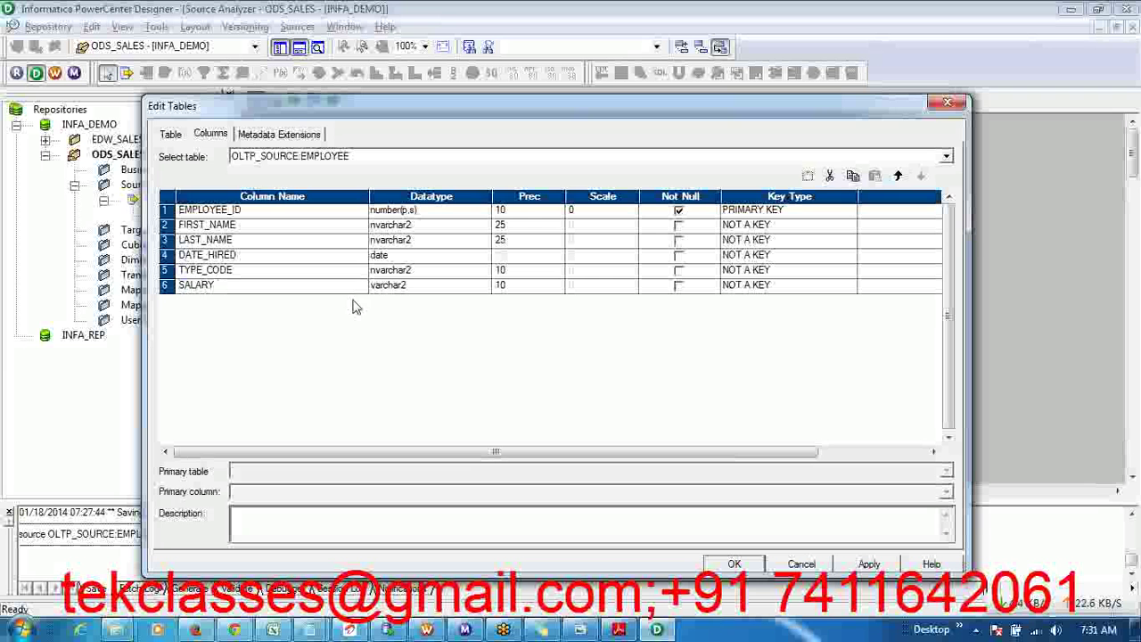
# - Set SALARY's datatype to number(p,s) and raise its scale to 2
pyautogui.click(412, 289)
pyautogui.click(412, 294)
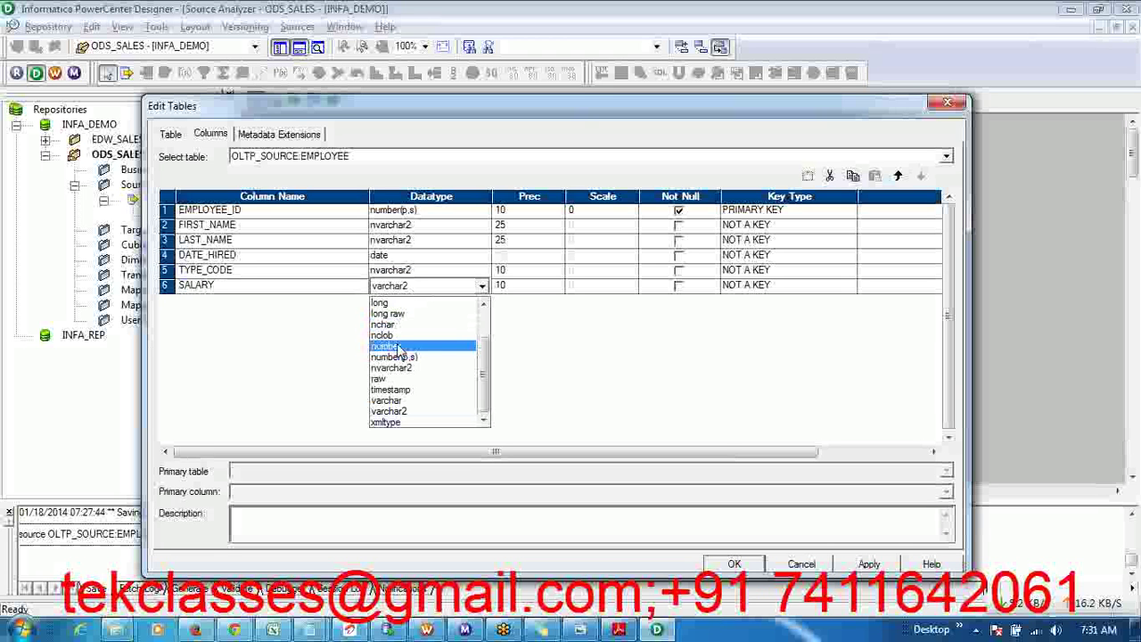
pyautogui.click(399, 346)
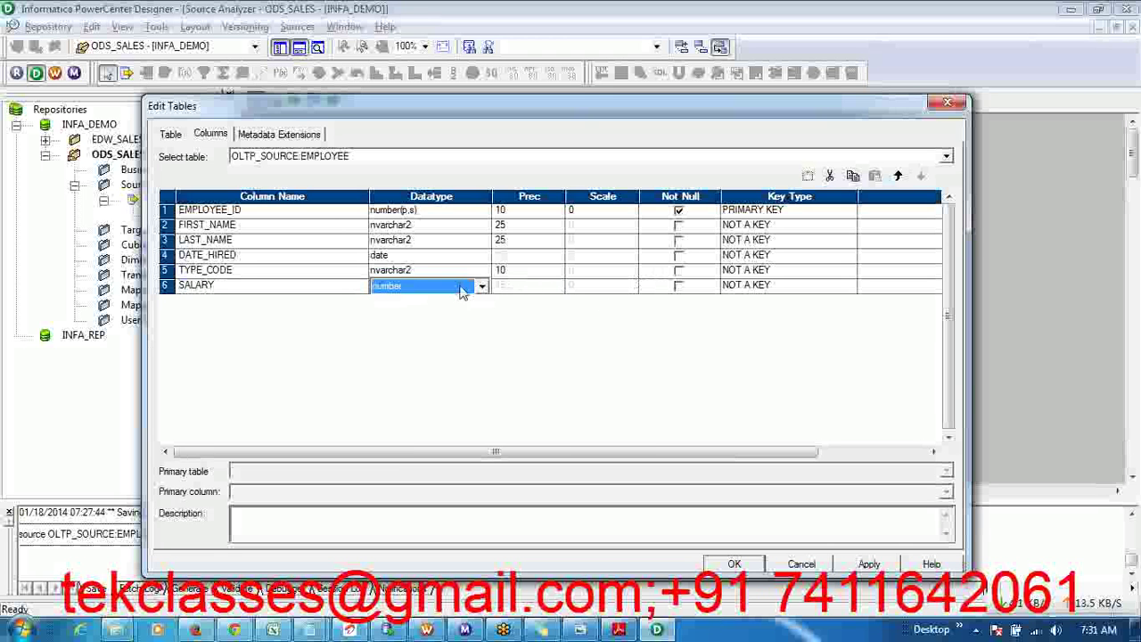
pyautogui.click(482, 287)
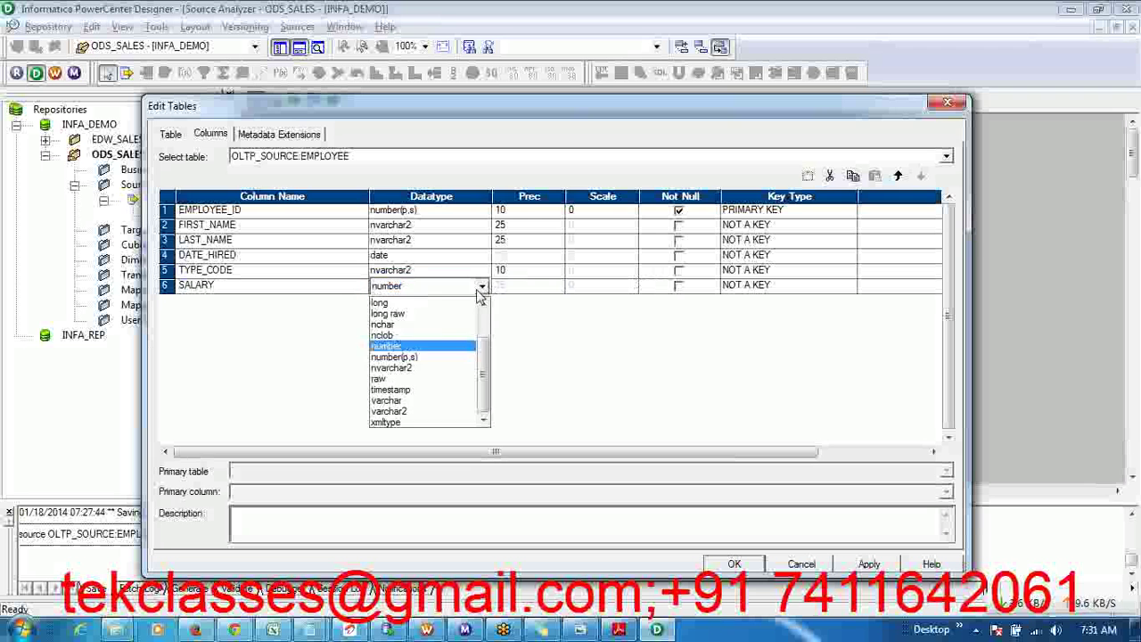
pyautogui.click(421, 358)
pyautogui.click(620, 287)
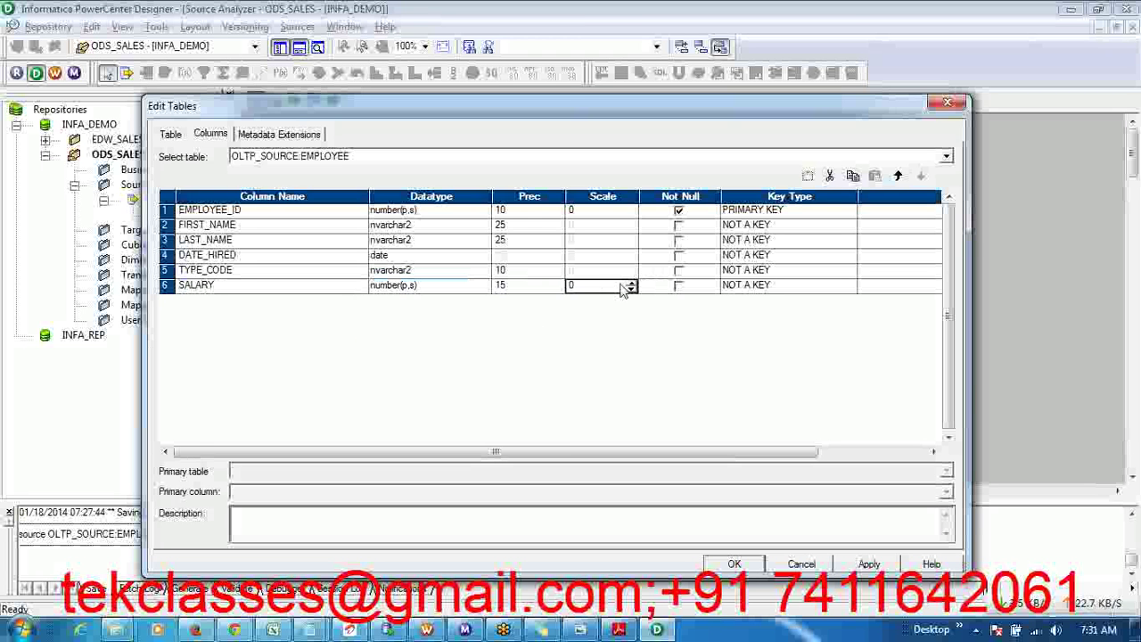
pyautogui.click(631, 282)
pyautogui.click(631, 281)
pyautogui.click(168, 289)
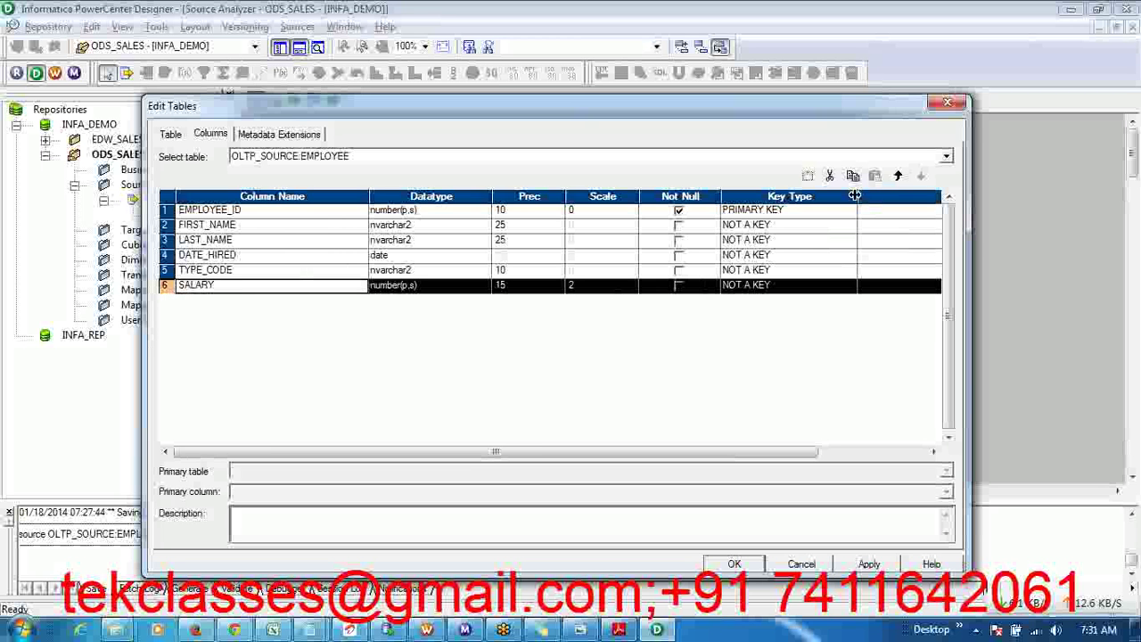
# - Cut the SALARY column, paste a TYPE_CODE copy as TYPE_CODE1, and move it to the top
pyautogui.click(830, 176)
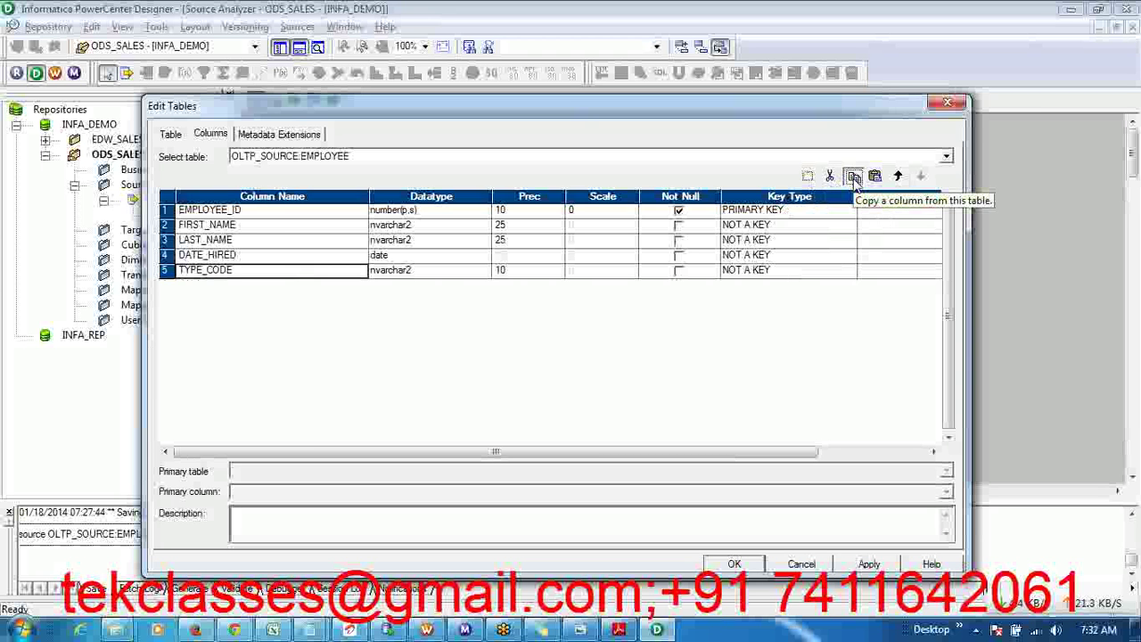
pyautogui.click(874, 178)
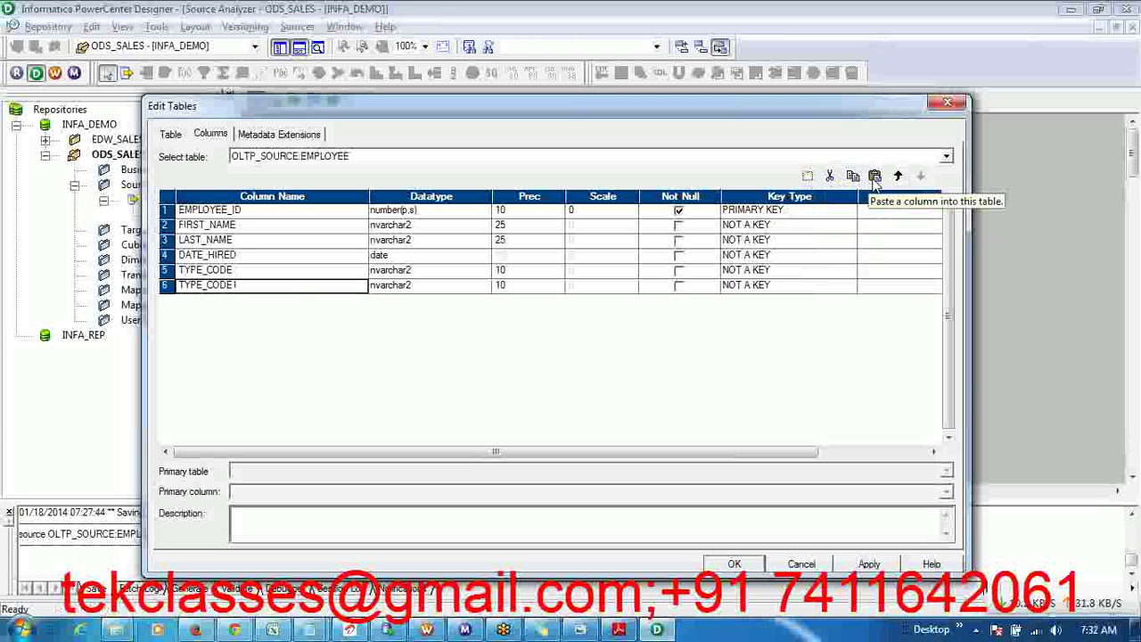
pyautogui.click(898, 176)
pyautogui.click(897, 177)
pyautogui.click(898, 176)
pyautogui.click(898, 177)
pyautogui.click(898, 177)
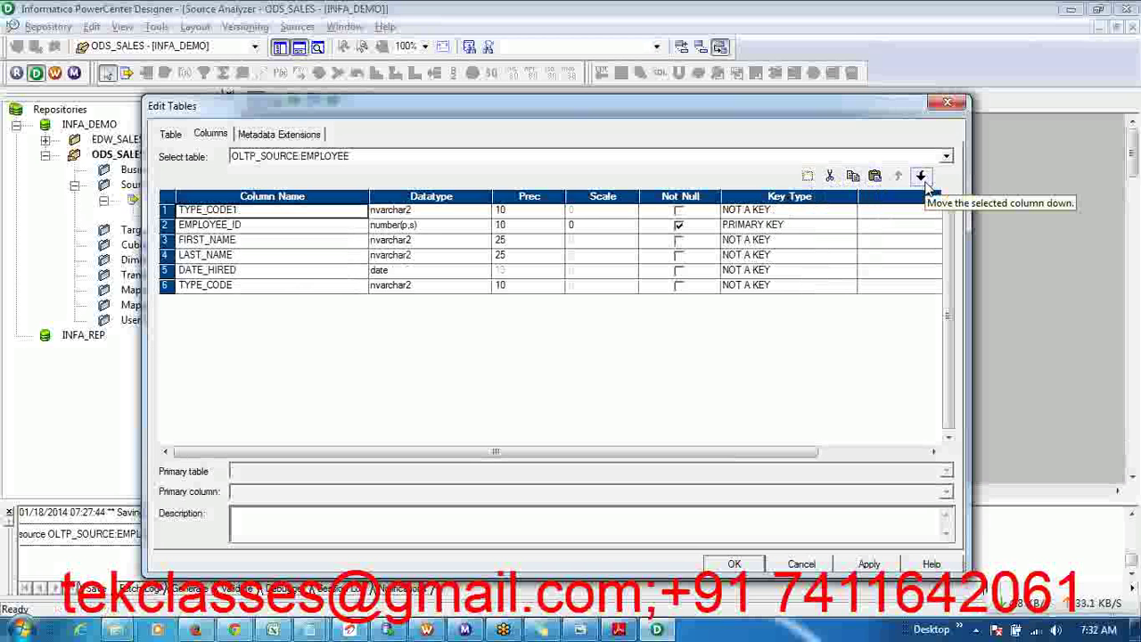
# - Move TYPE_CODE1 down two places, cut it, and apply the five-column layout
pyautogui.click(922, 177)
pyautogui.click(922, 177)
pyautogui.click(922, 176)
pyautogui.click(922, 176)
pyautogui.click(922, 176)
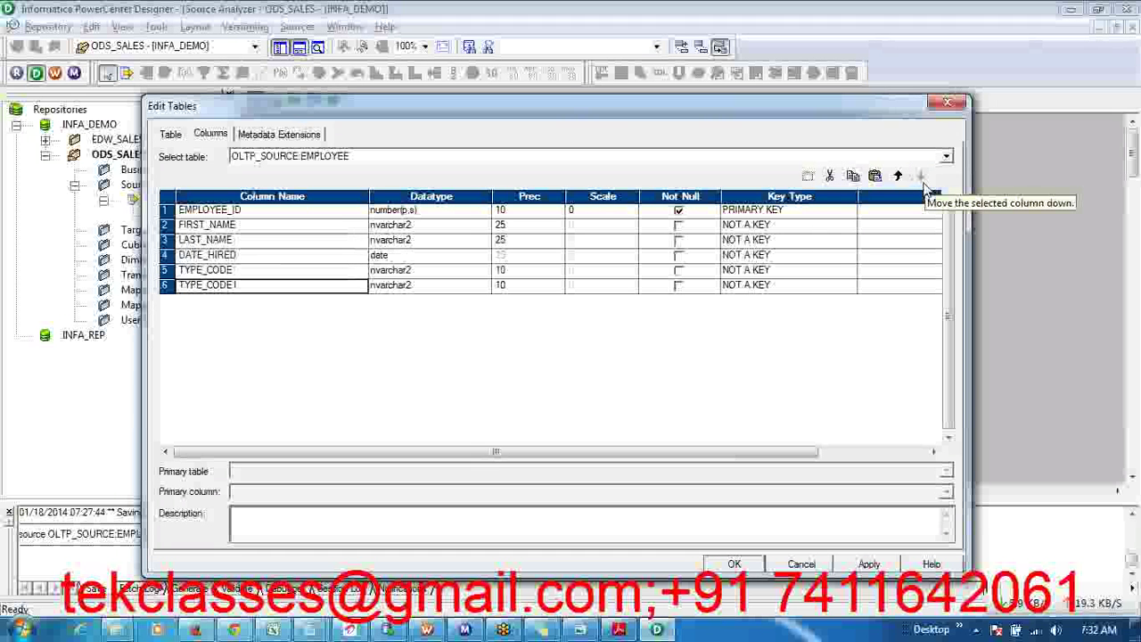
pyautogui.click(829, 176)
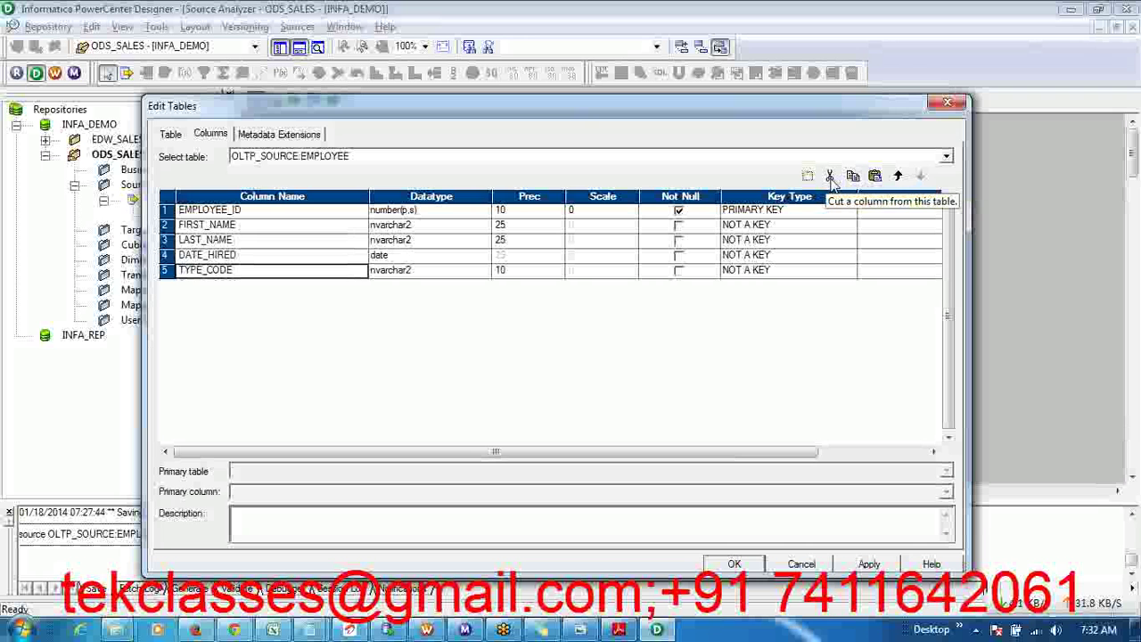
pyautogui.click(870, 564)
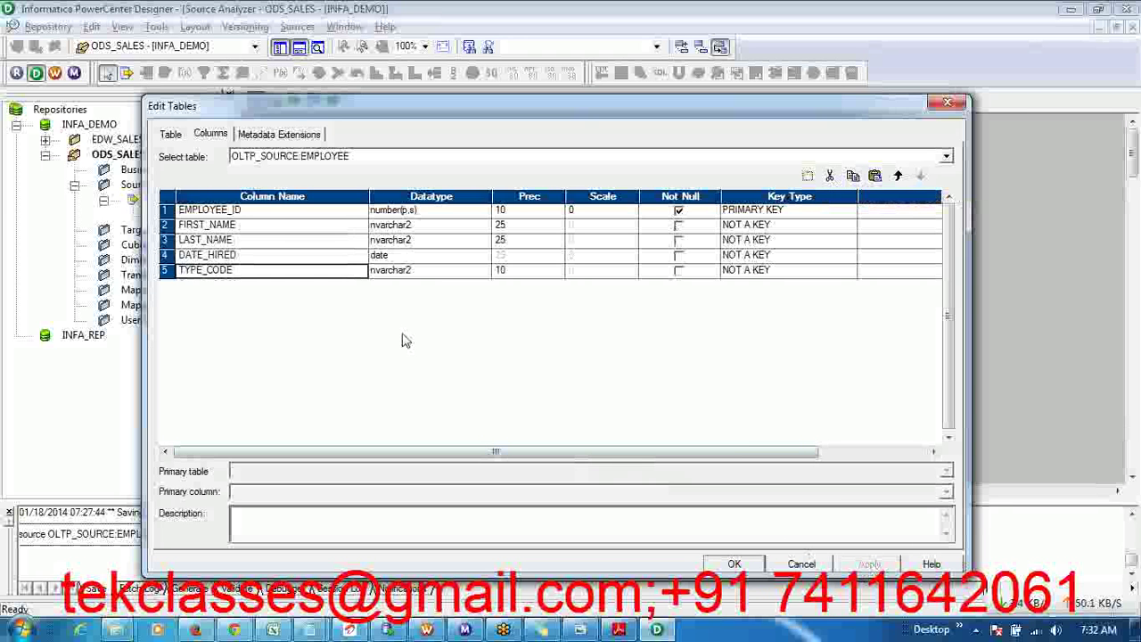
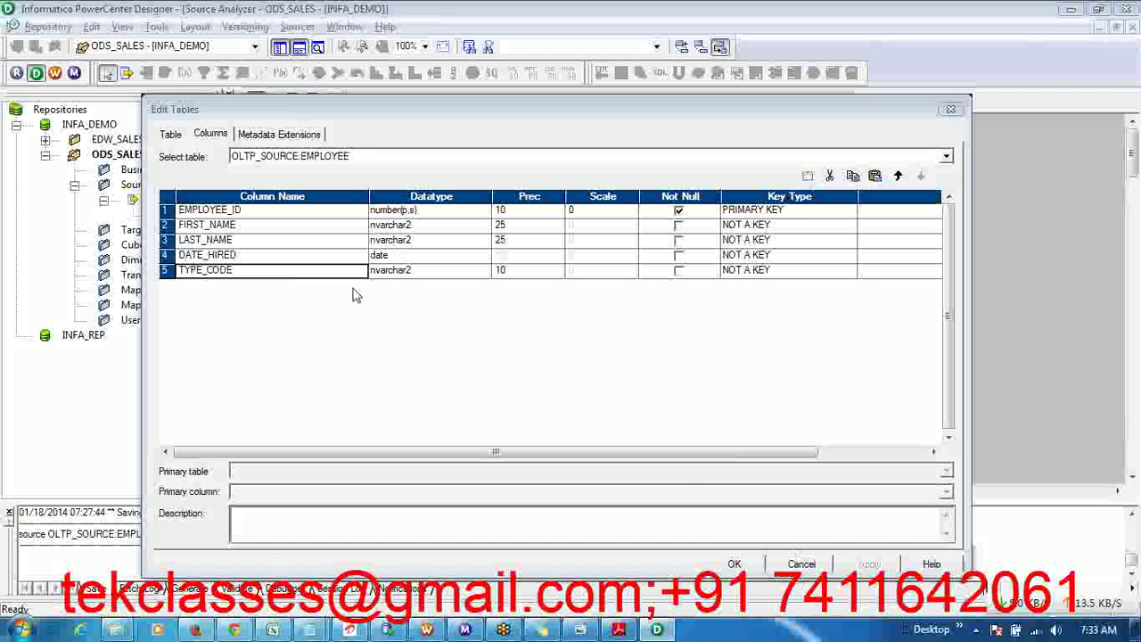
# - Show the Metadata Extensions page of the OLTP_SOURCE EMPLOYEE table in Edit Tables
pyautogui.click(290, 135)
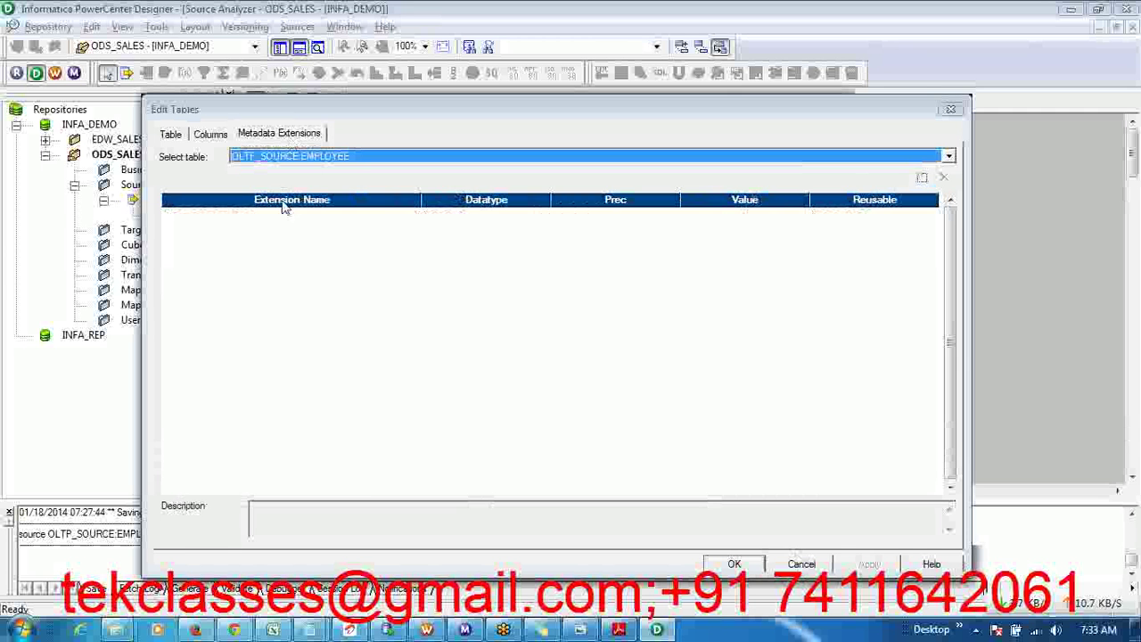
pyautogui.click(286, 258)
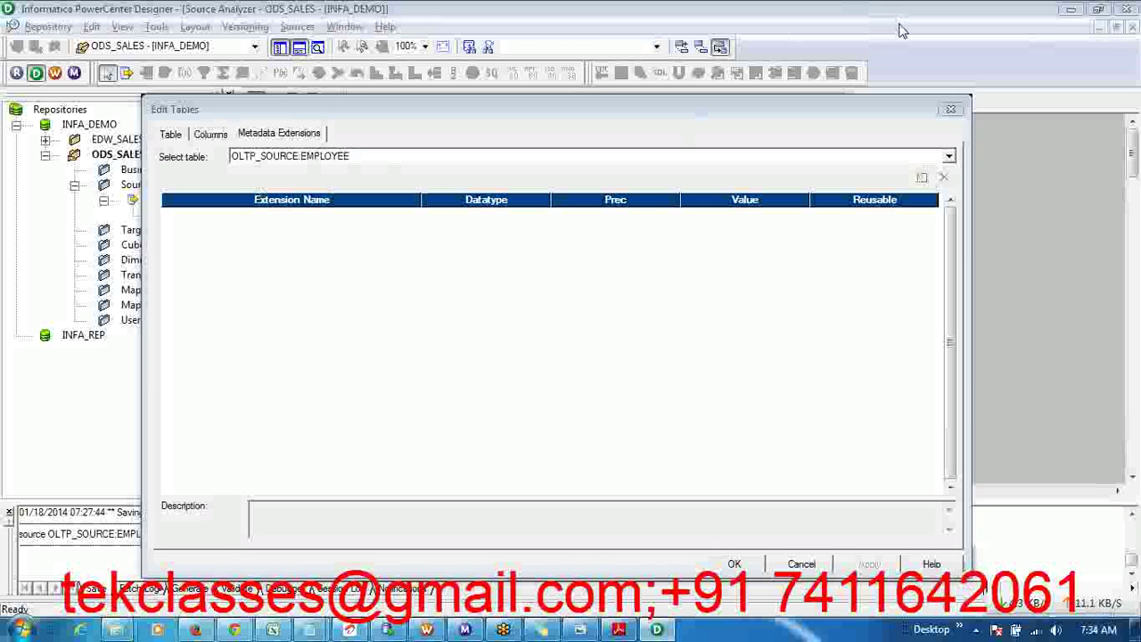
# - Add a CREATED_BY metadata extension with the creator's name as its value
pyautogui.click(922, 179)
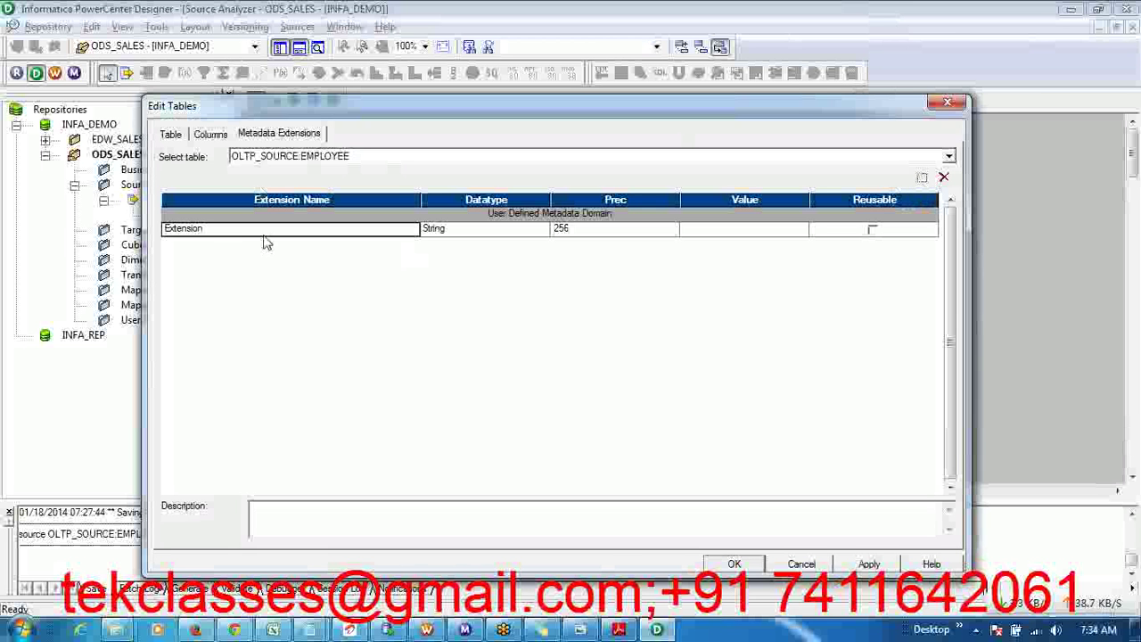
pyautogui.click(188, 229)
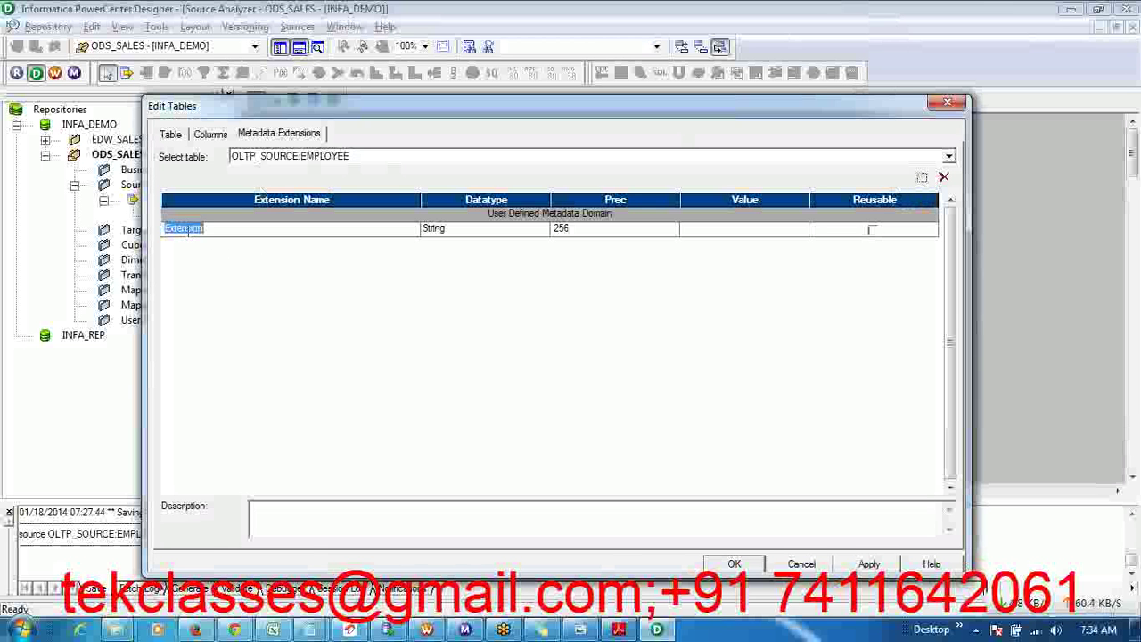
pyautogui.write('CREATED_BY')
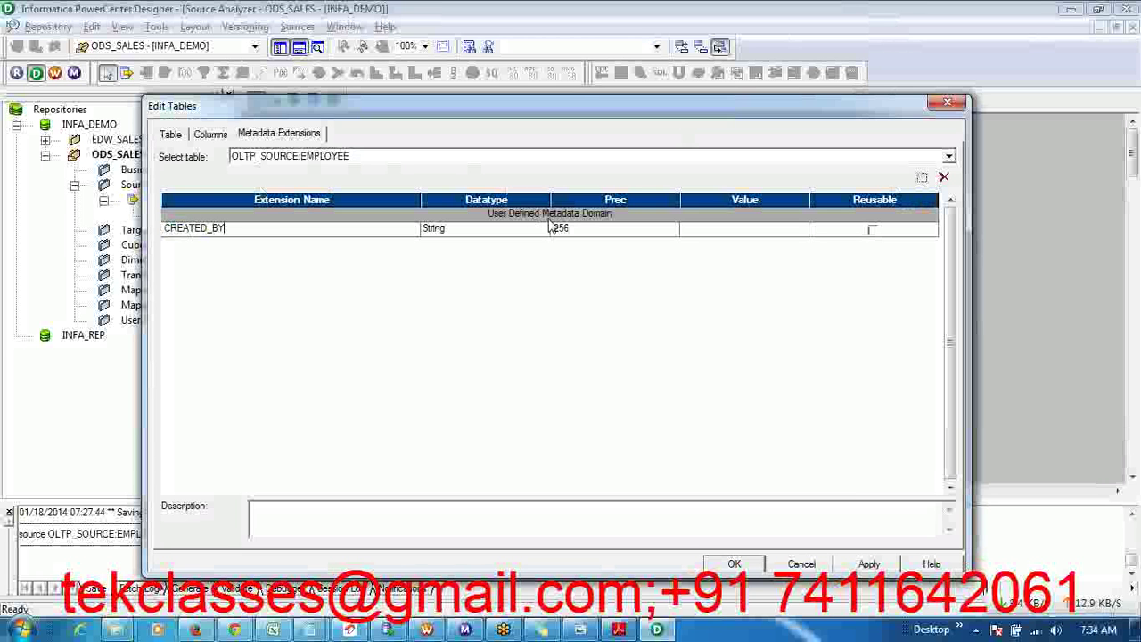
pyautogui.click(801, 232)
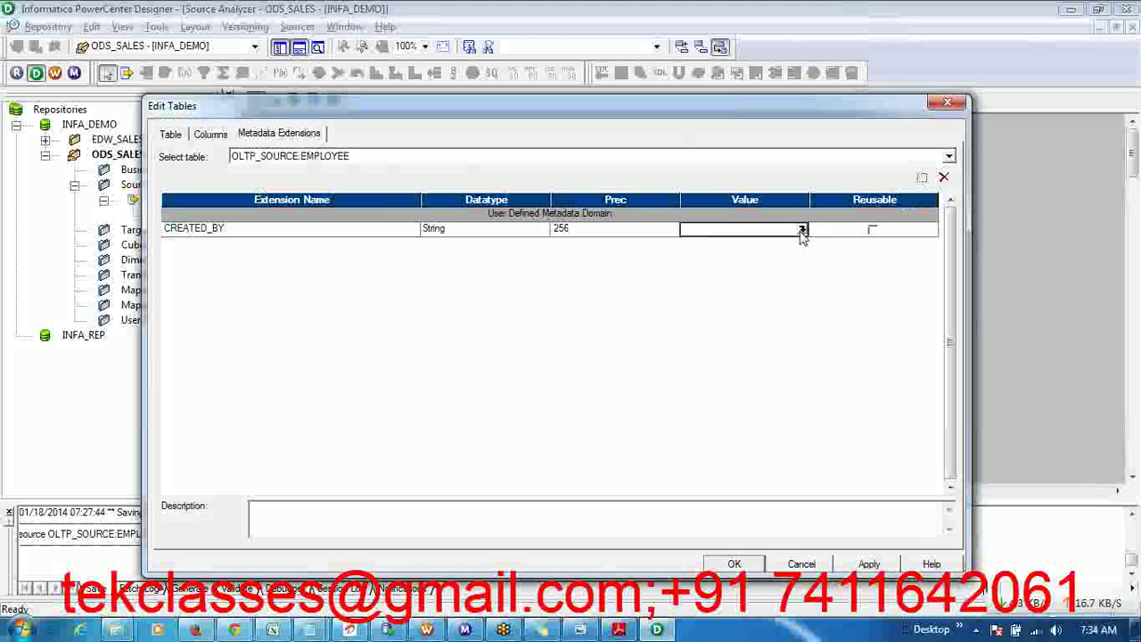
pyautogui.click(802, 229)
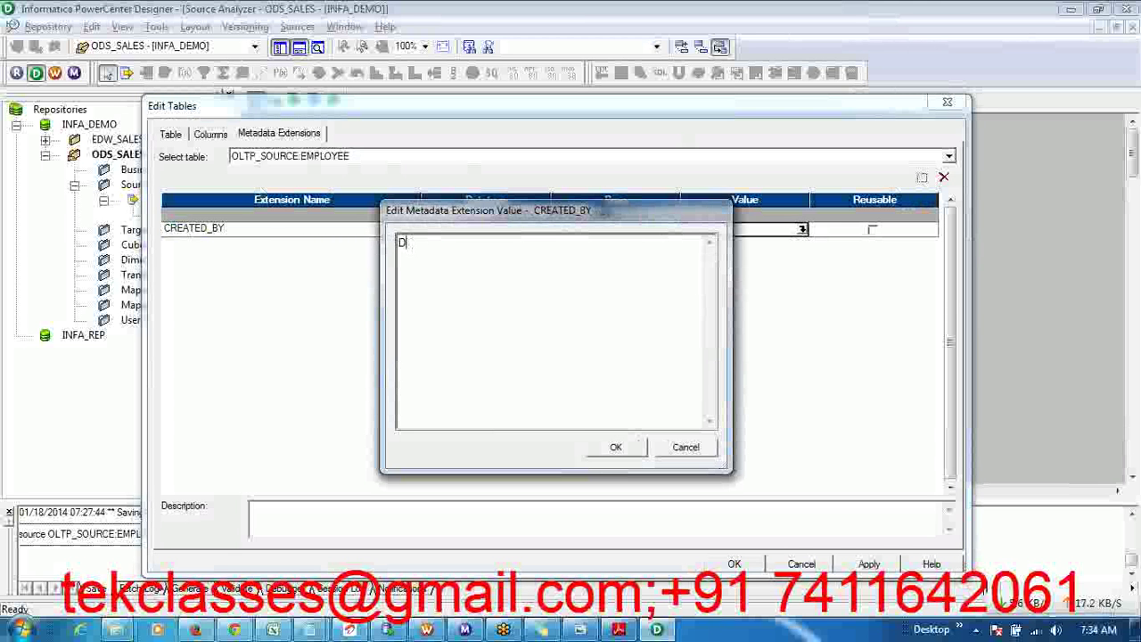
pyautogui.write('KARTHIK')
pyautogui.click(617, 449)
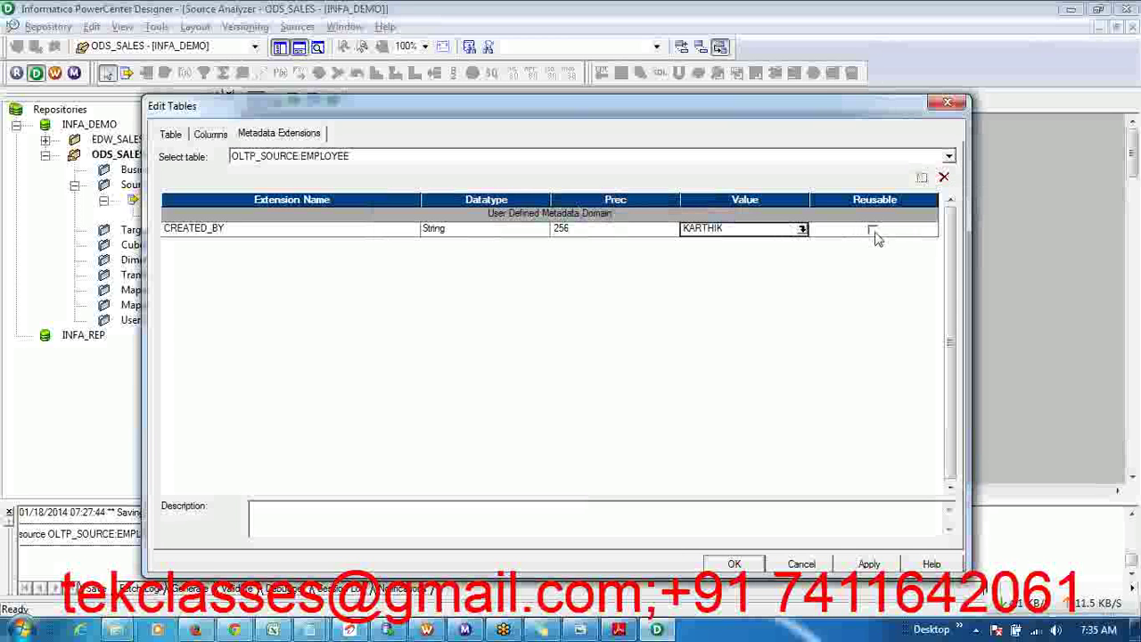
# - Make CREATED_BY reusable and add a second extension row
pyautogui.click(872, 230)
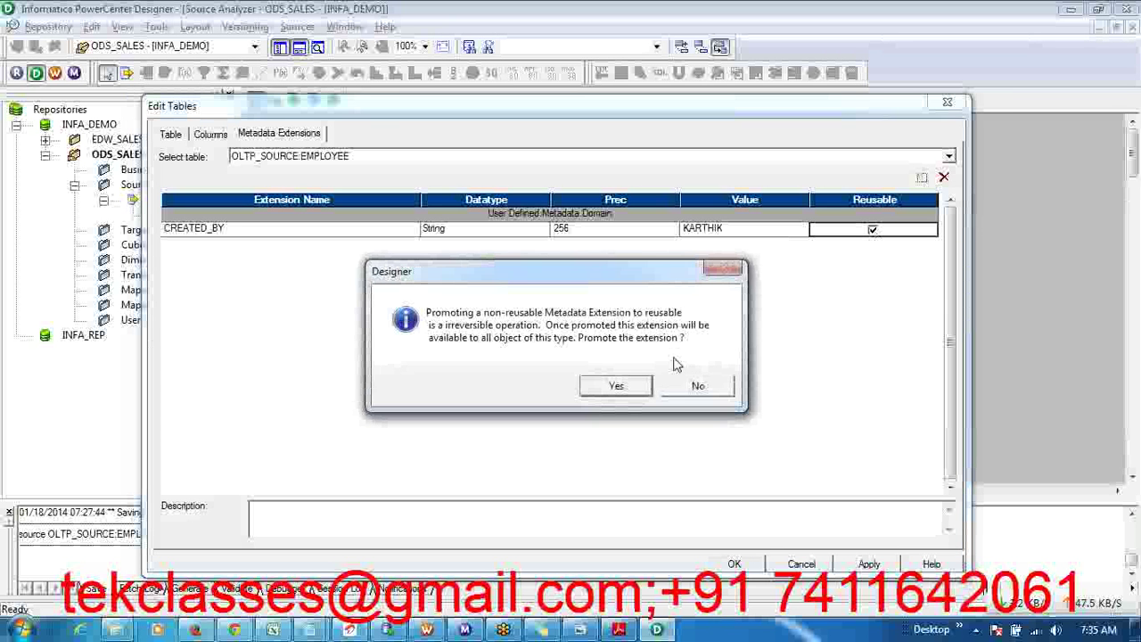
pyautogui.click(617, 387)
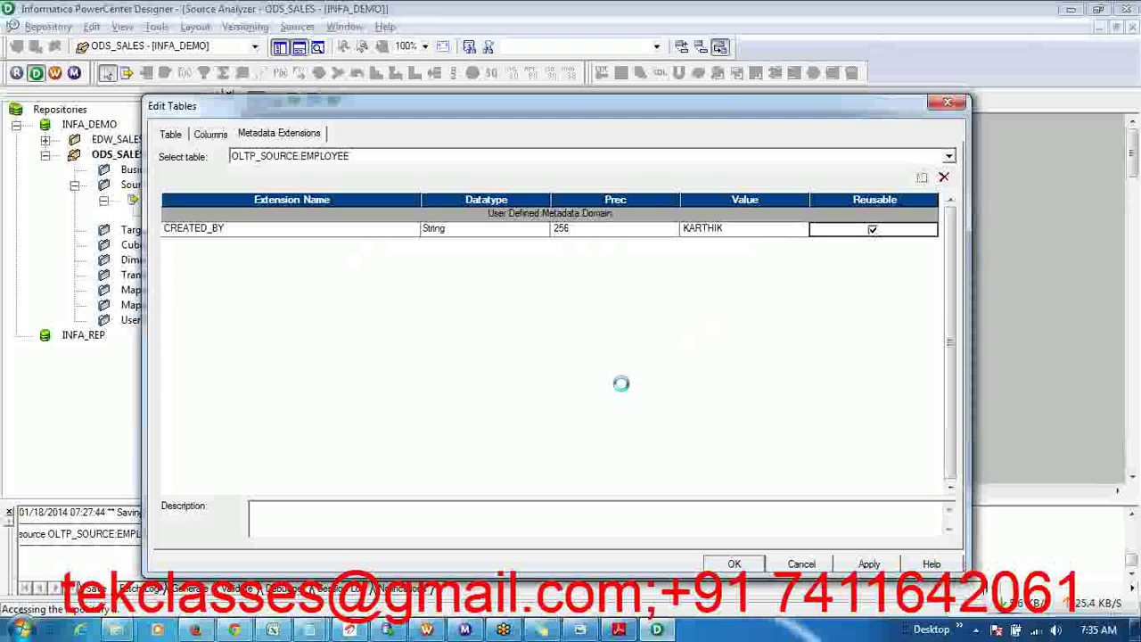
pyautogui.click(921, 180)
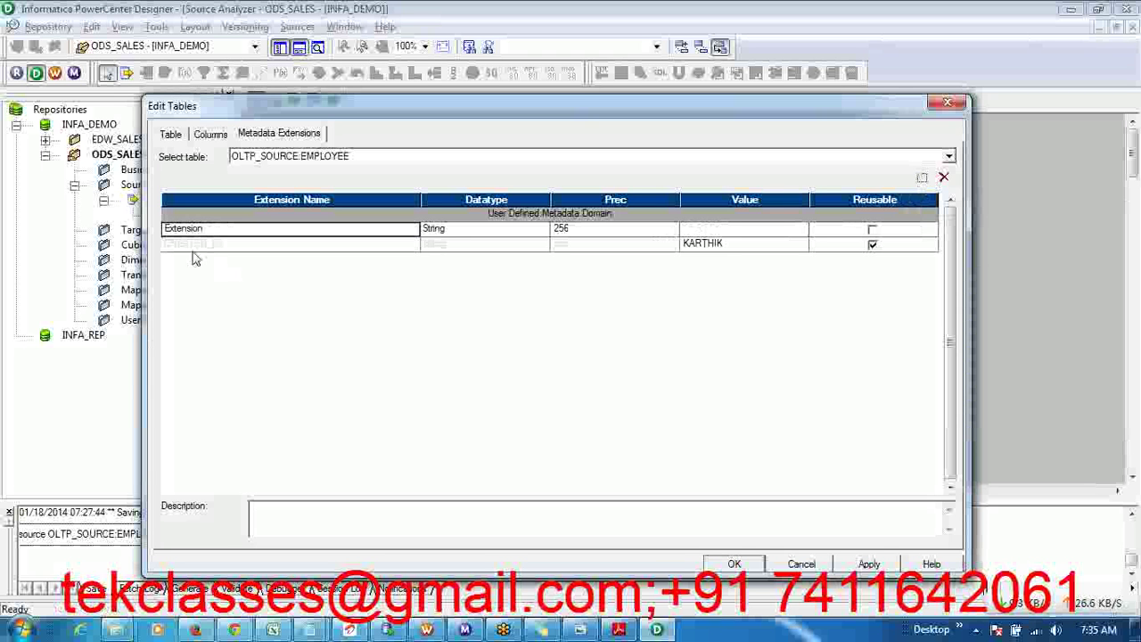
# - Name the new extension CREATED_ON, keep String datatype, and set its value to SYSDATE
pyautogui.doubleClick(181, 227)
pyautogui.write('CREATED_O')
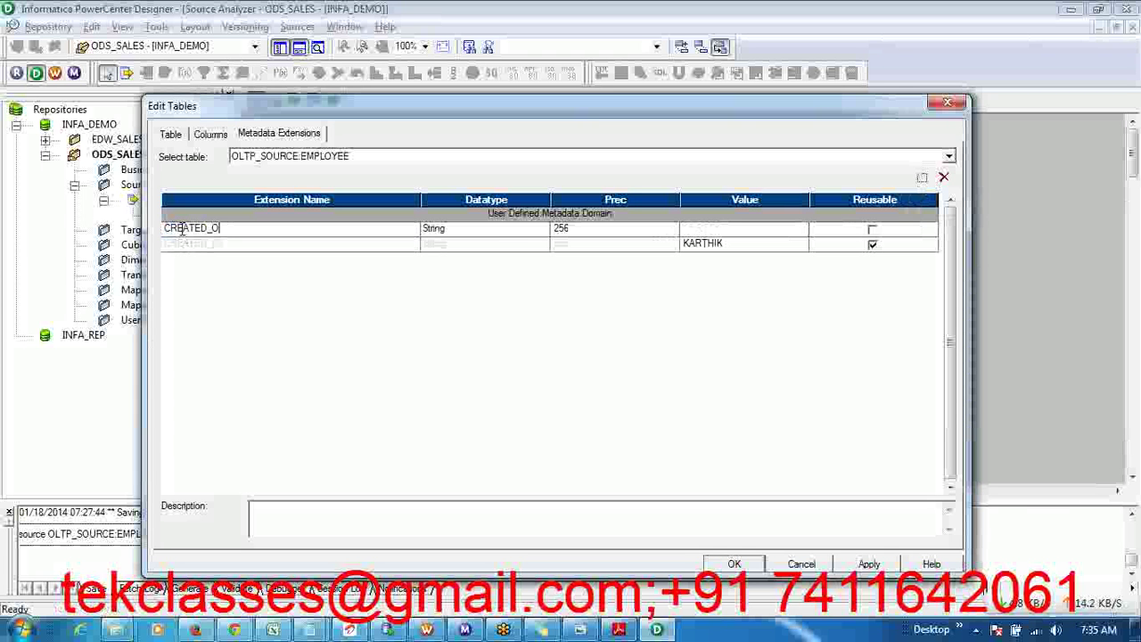
pyautogui.click(513, 233)
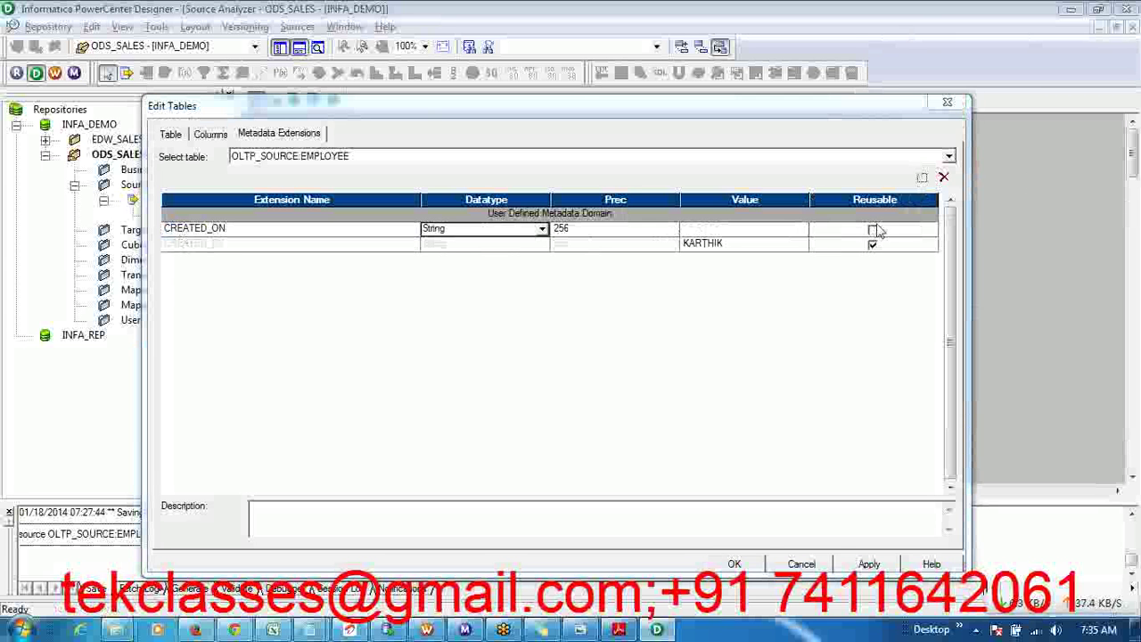
pyautogui.click(538, 229)
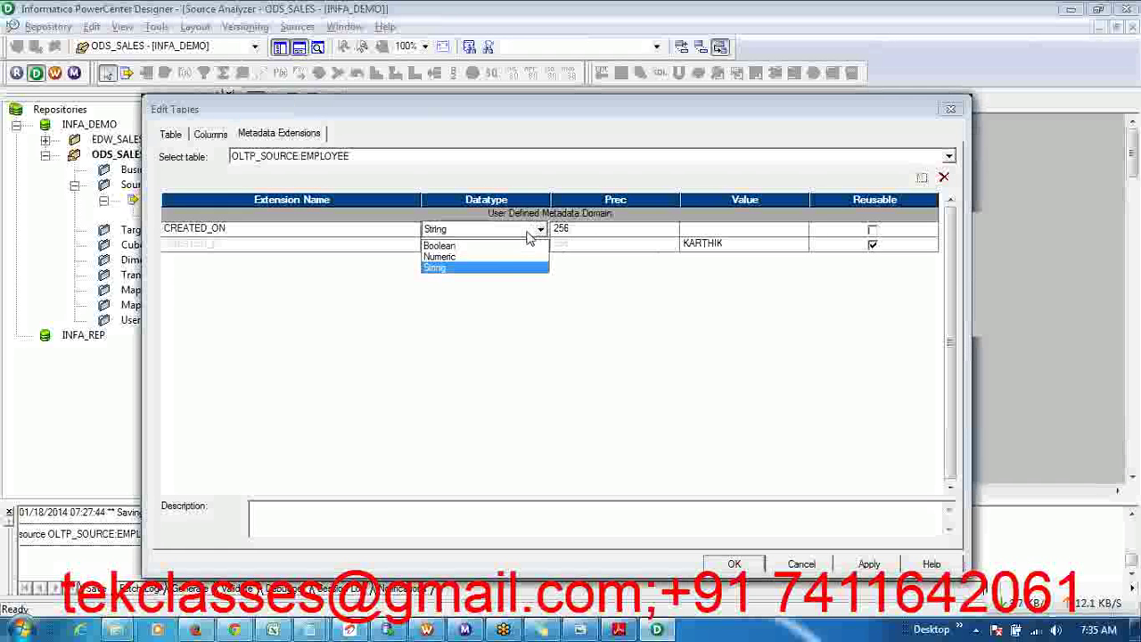
pyautogui.click(497, 268)
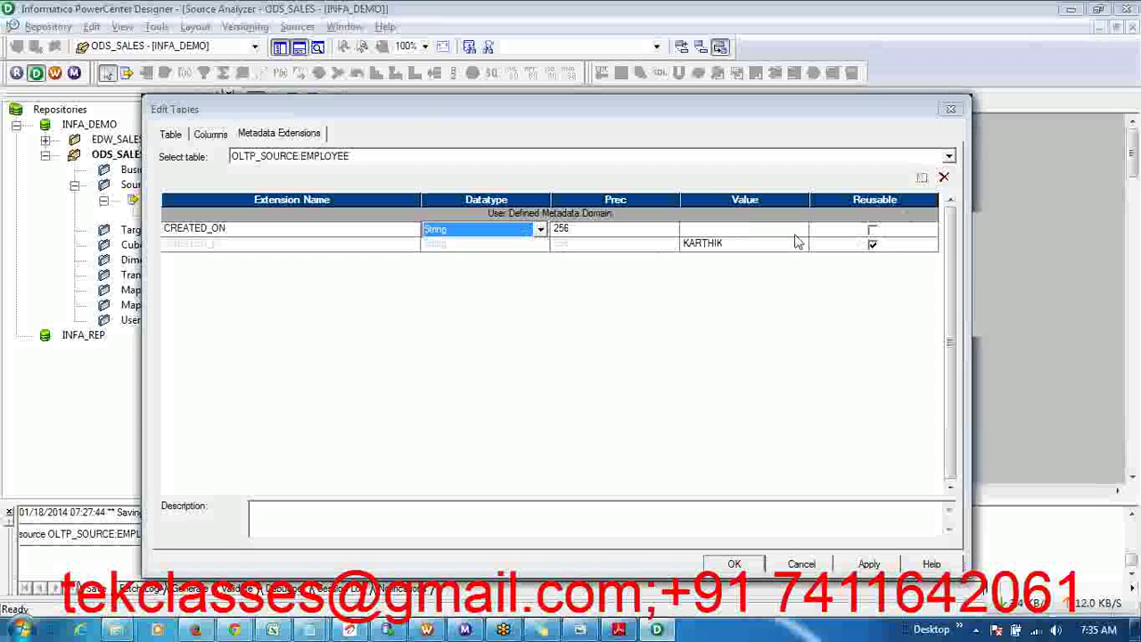
pyautogui.click(800, 230)
pyautogui.click(802, 229)
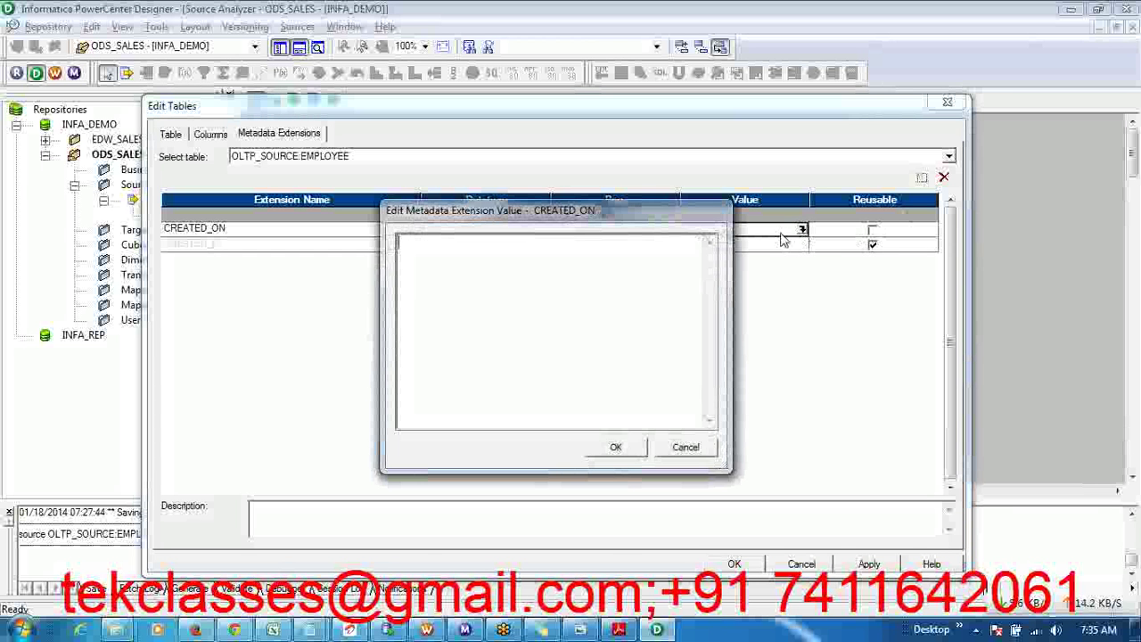
pyautogui.write('SYSDATE')
pyautogui.click(616, 447)
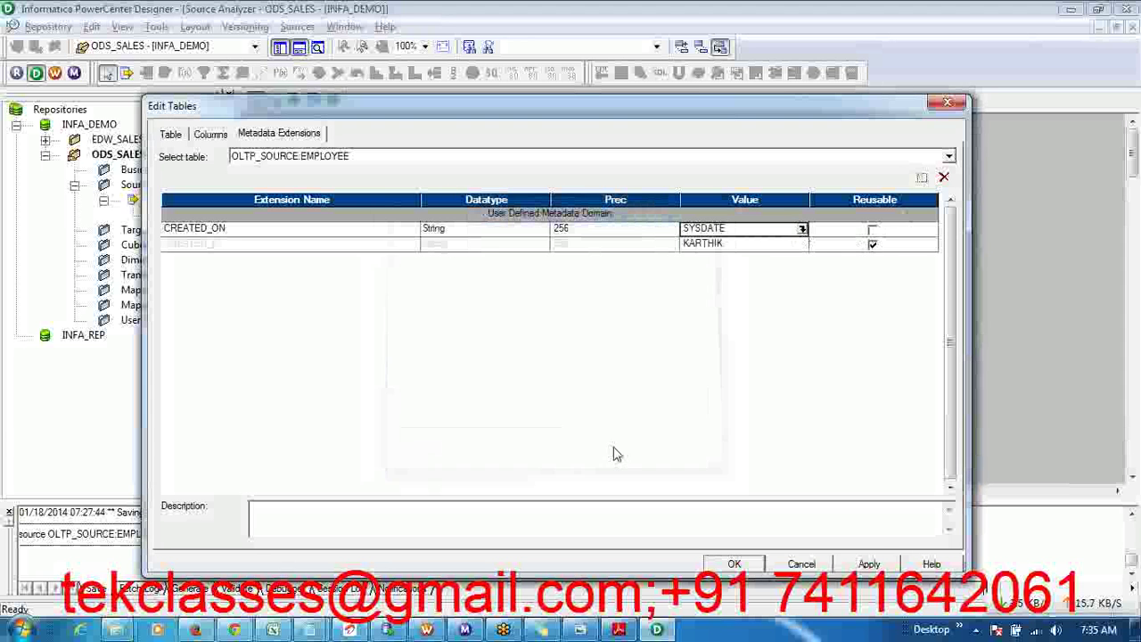
# - Apply the new metadata extensions and switch to EMPLOYEE's column definitions
pyautogui.click(869, 564)
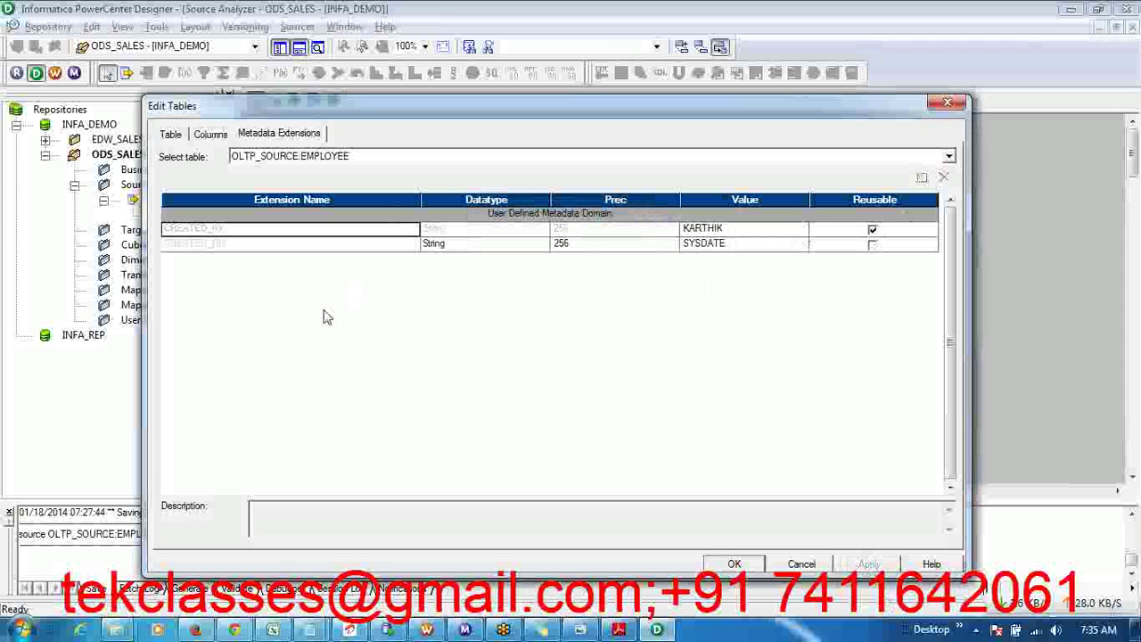
pyautogui.click(218, 227)
pyautogui.click(221, 246)
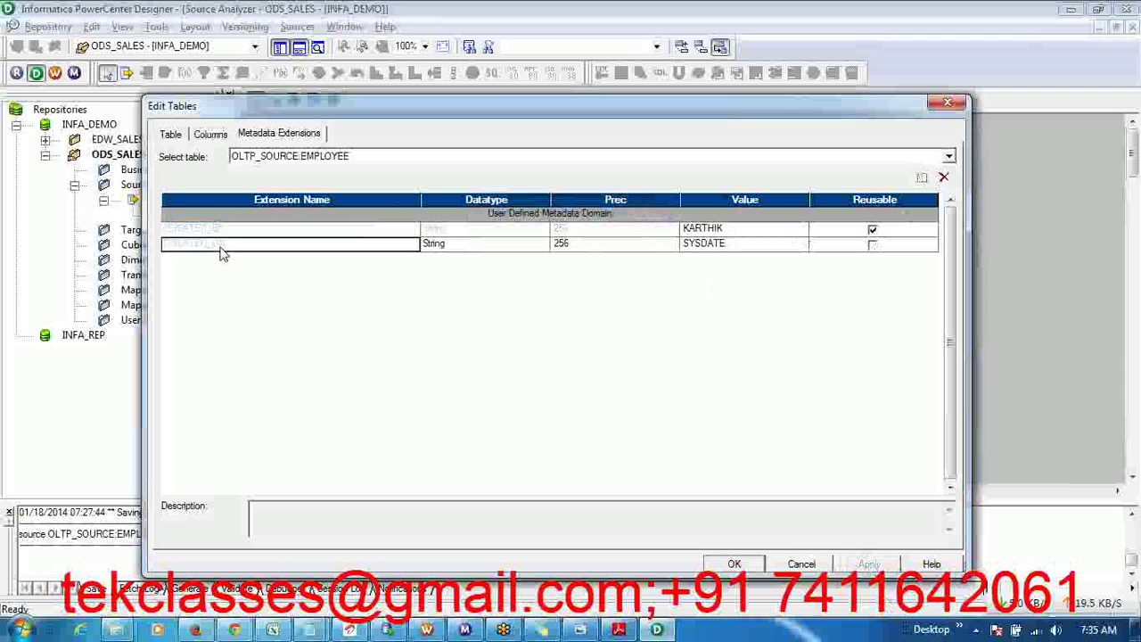
pyautogui.click(222, 247)
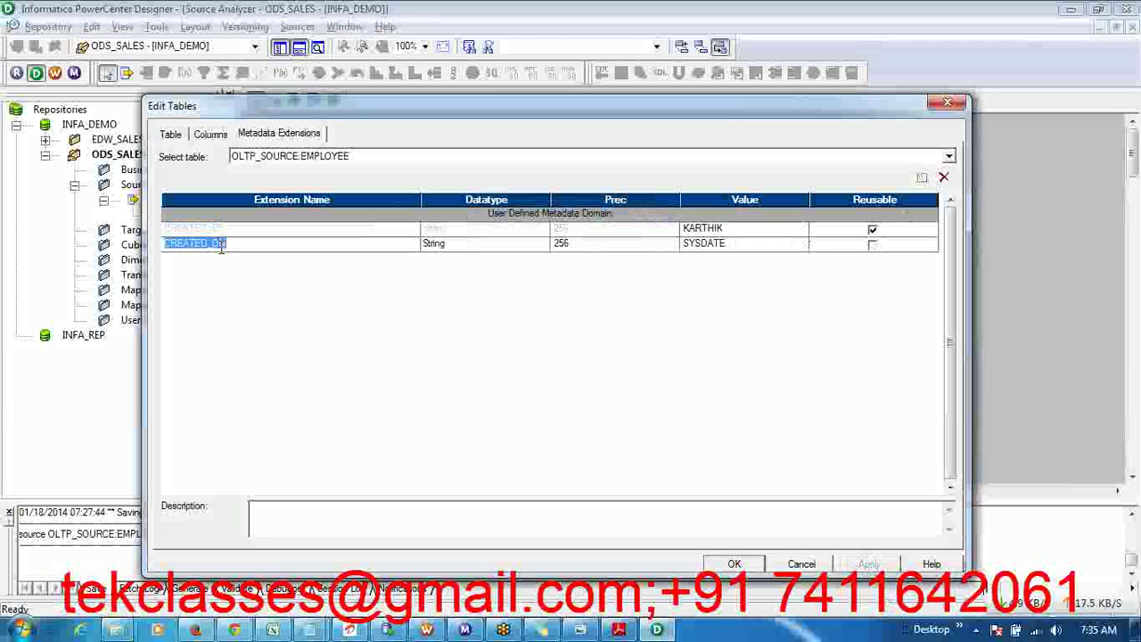
pyautogui.click(208, 133)
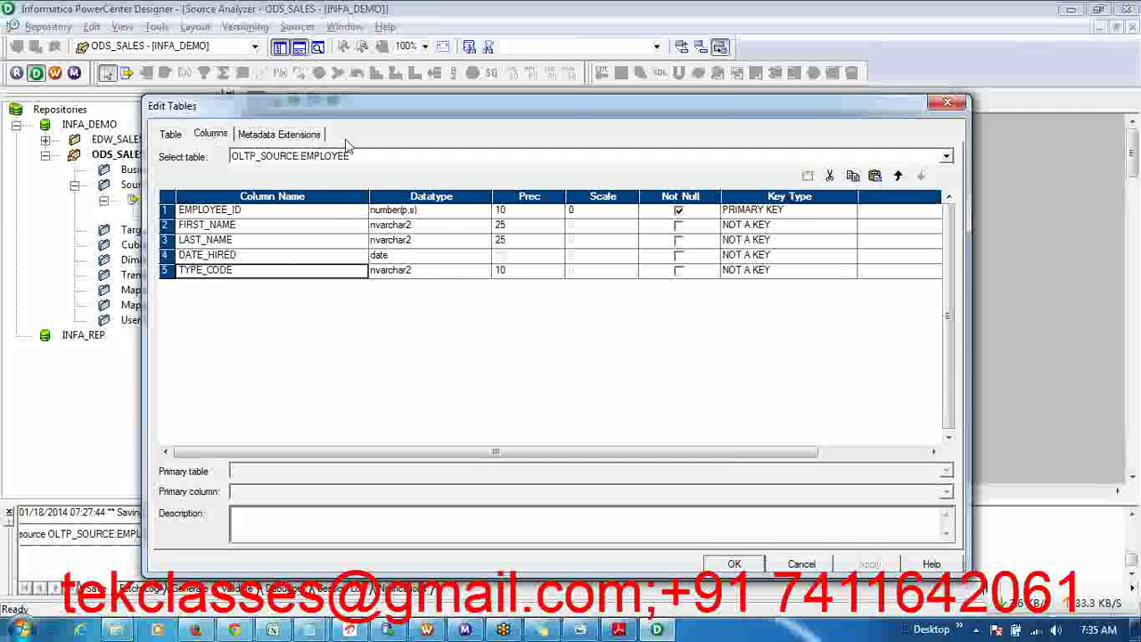
# - Review the CREATED_BY and CREATED_ON extensions, then close Edit Tables with OK
pyautogui.click(318, 136)
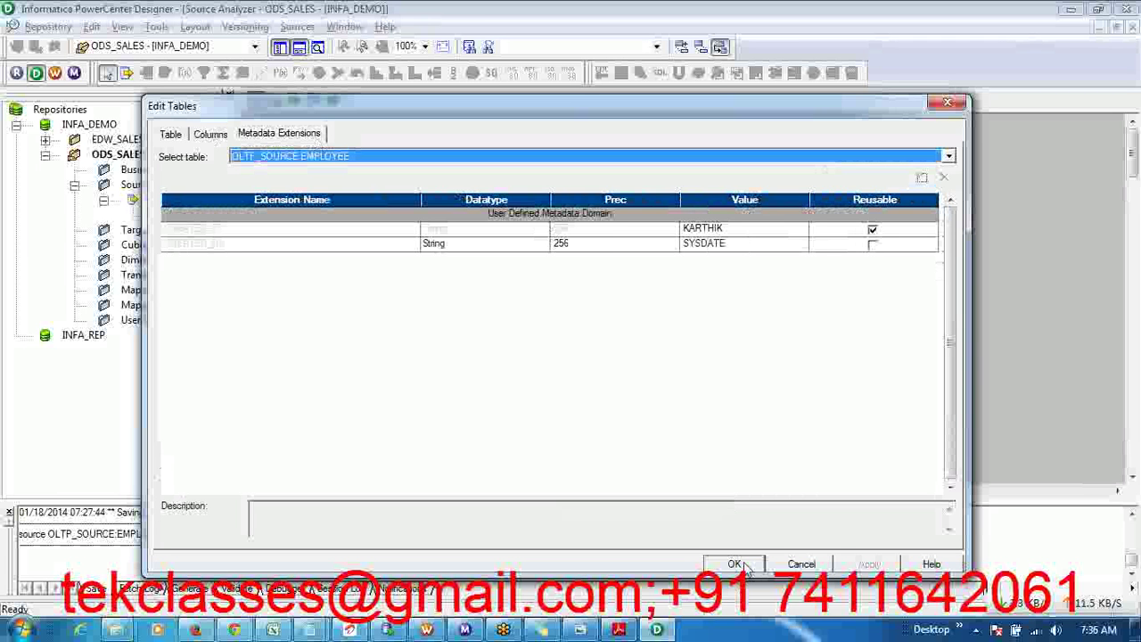
pyautogui.click(747, 567)
pyautogui.click(733, 566)
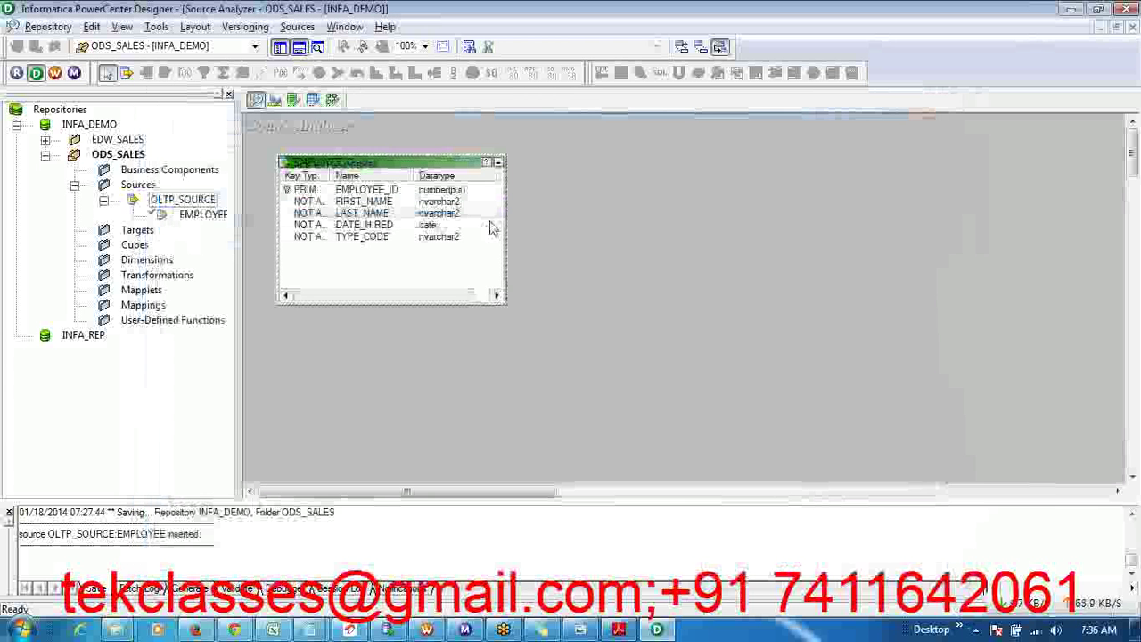
# - Widen the EMPLOYEE source box and key type column, then save with Ctrl+S
pyautogui.moveTo(505, 224); pyautogui.dragTo(562, 230)
pyautogui.moveTo(327, 176); pyautogui.dragTo(359, 176)
pyautogui.click(435, 380)
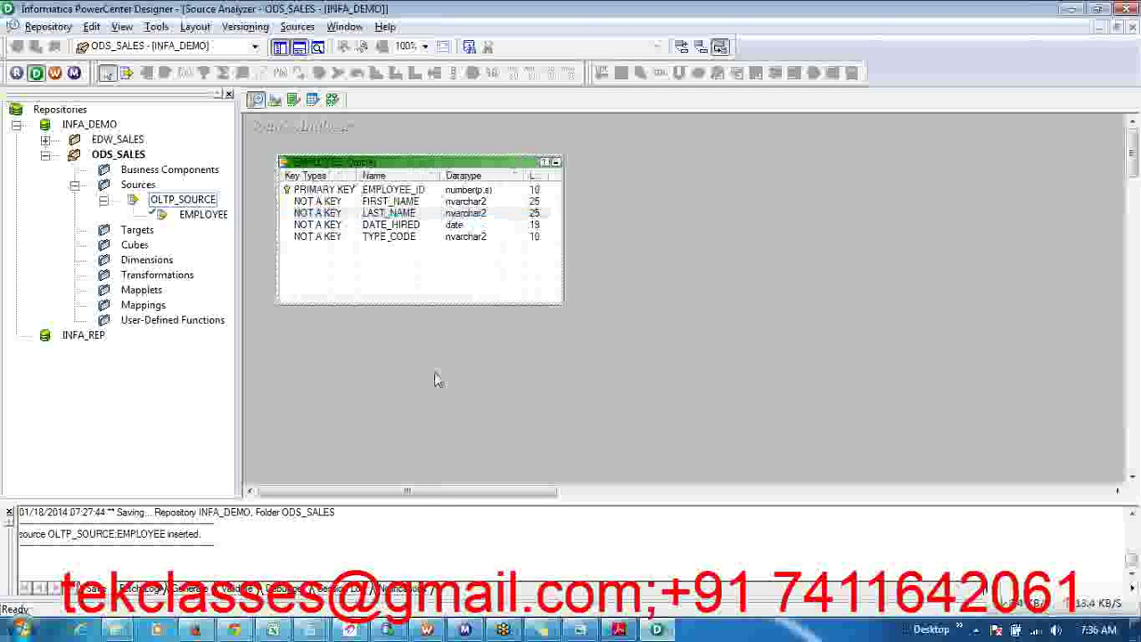
pyautogui.hotkey('ctrl', 's')
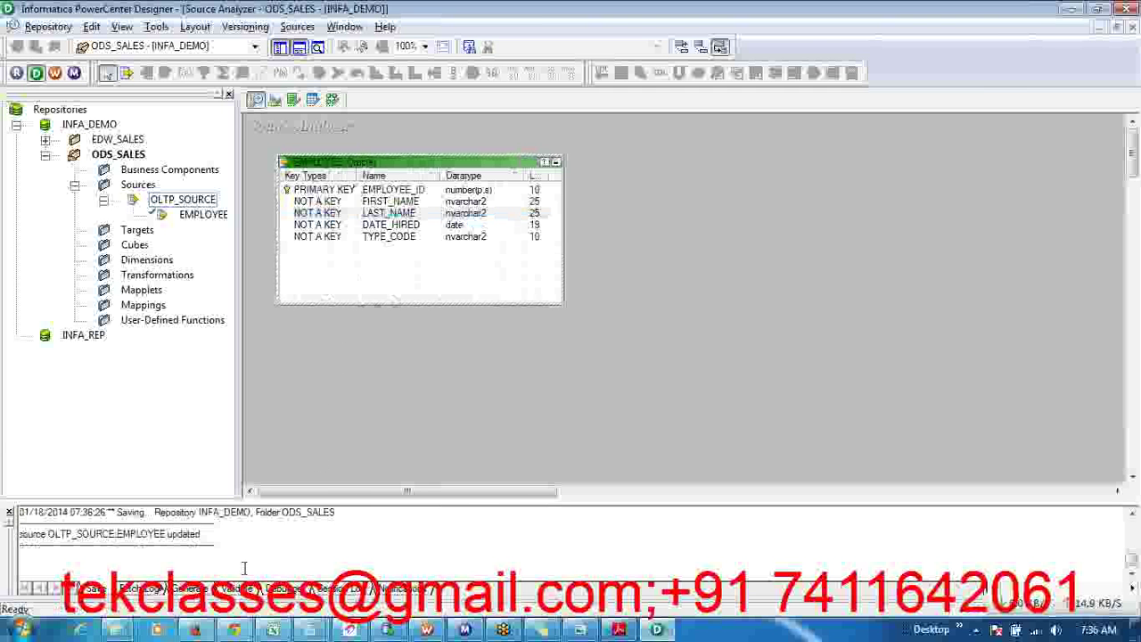
# - Fine-tune the Key Types column width, toggle Target Designer and Source Analyzer, and open the lab PDF
pyautogui.click(180, 553)
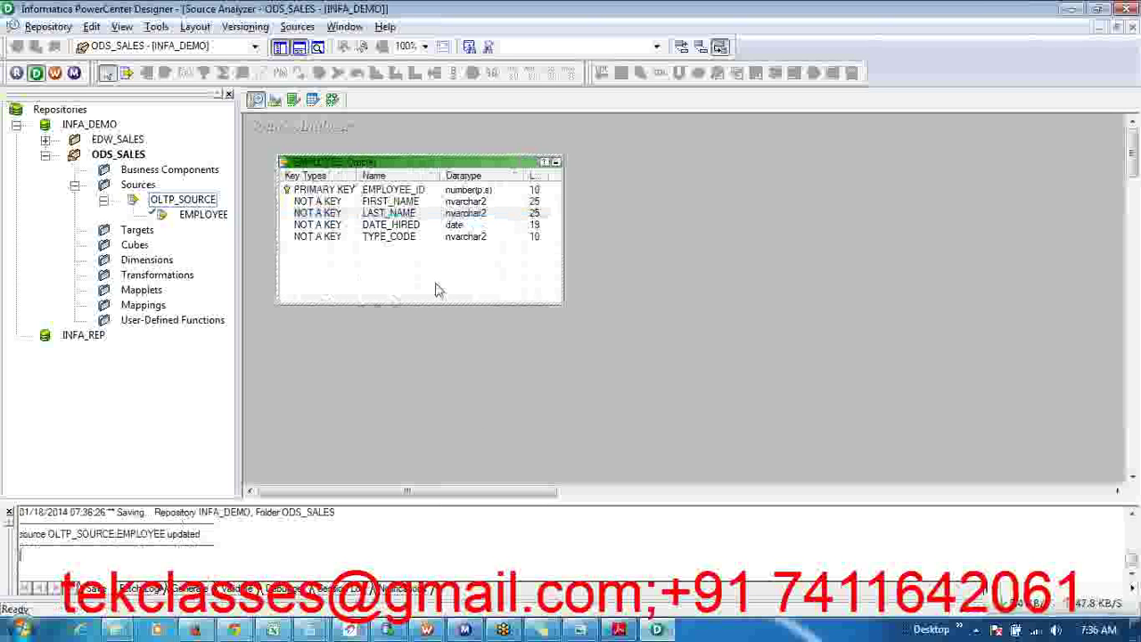
pyautogui.moveTo(357, 174)
pyautogui.mouseDown()
pyautogui.moveTo(370, 177)
pyautogui.moveTo(353, 179)
pyautogui.mouseUp()
pyautogui.click(411, 329)
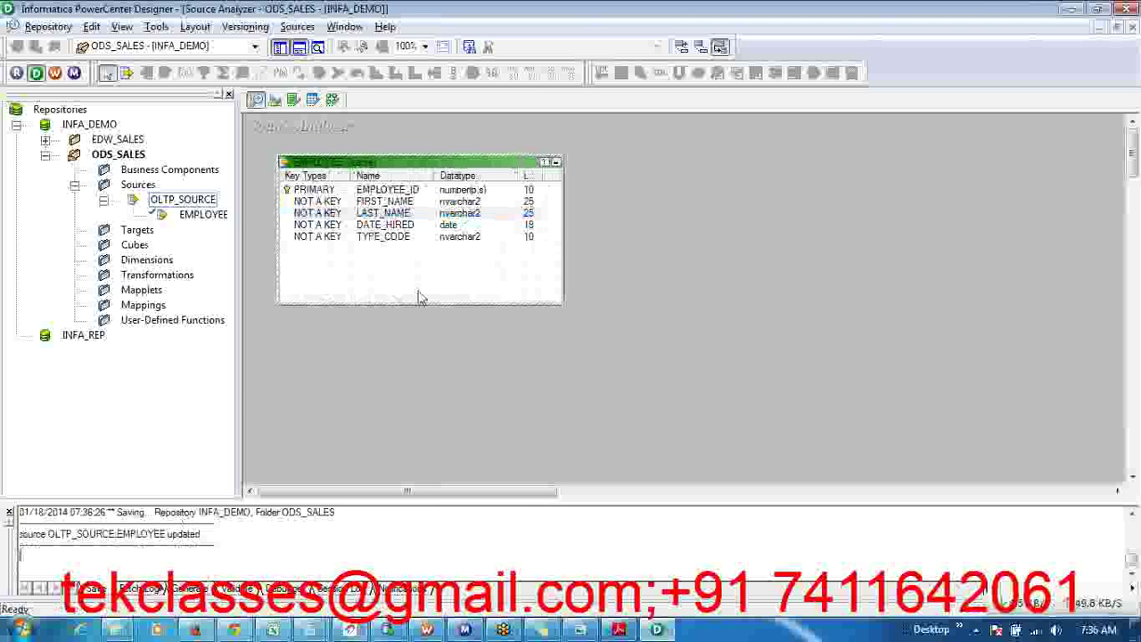
pyautogui.click(275, 100)
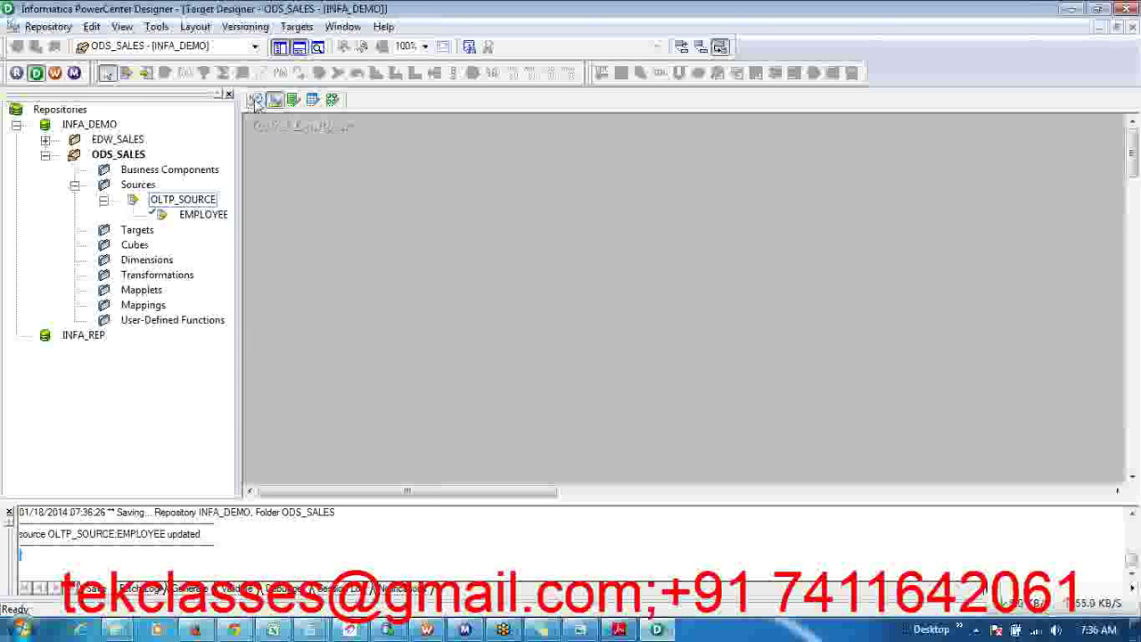
pyautogui.click(256, 99)
pyautogui.click(618, 630)
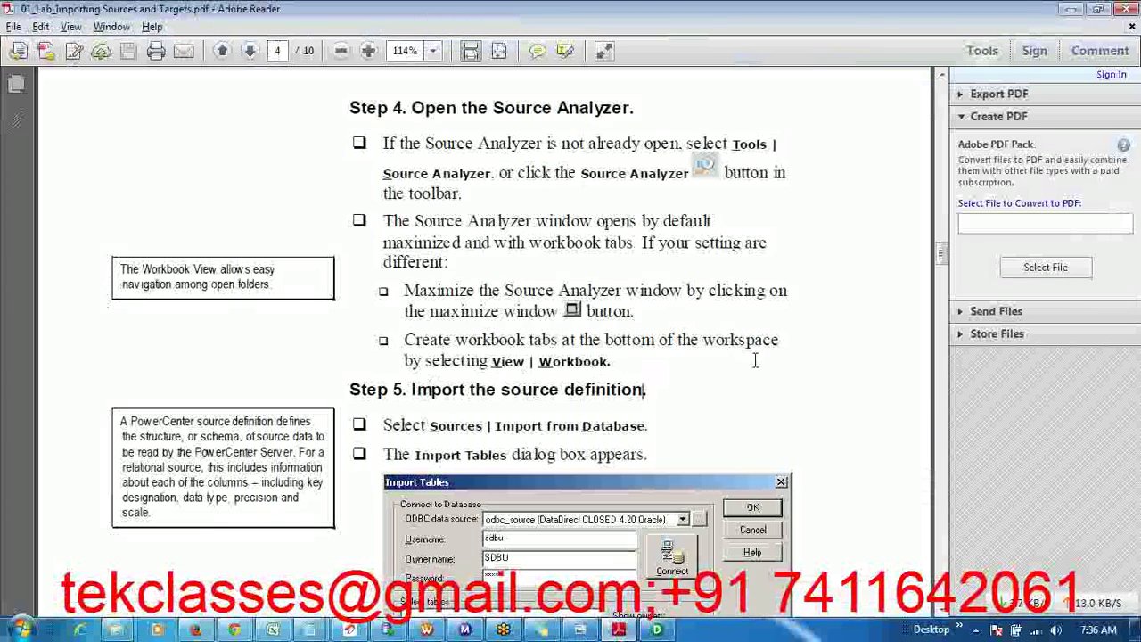
# - Scroll the lab guide to page 9's 'Exercise 2: Import a Target Schema', then return to Designer
pyautogui.scroll(-10, 754, 361)
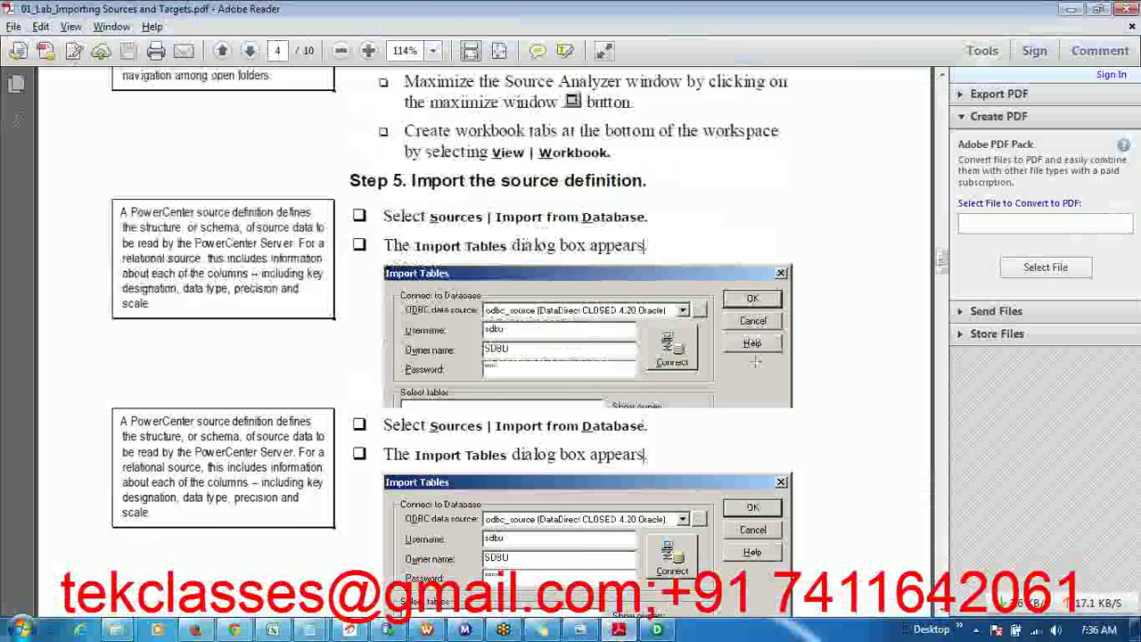
pyautogui.scroll(-15, 754, 367)
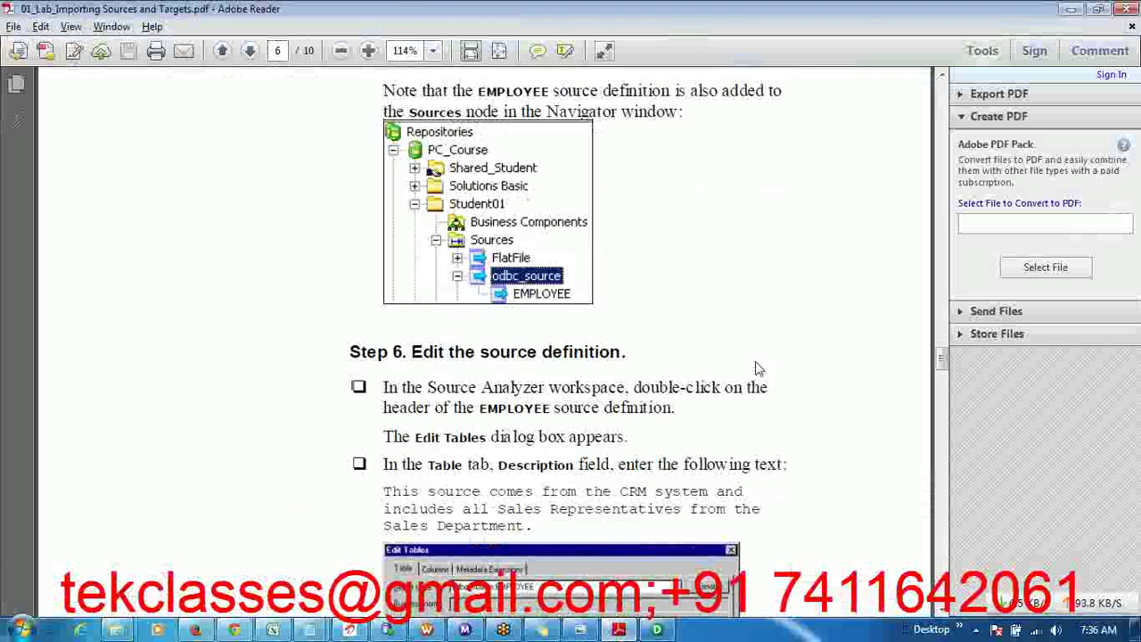
pyautogui.scroll(-15, 756, 365)
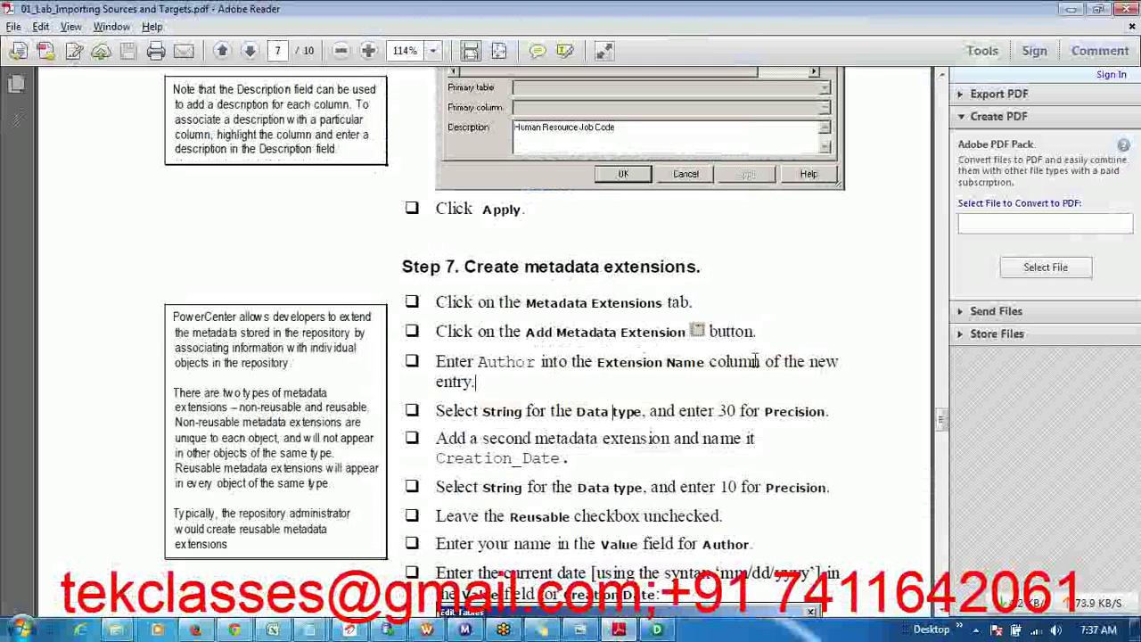
pyautogui.scroll(-10, 756, 360)
pyautogui.scroll(-10, 754, 360)
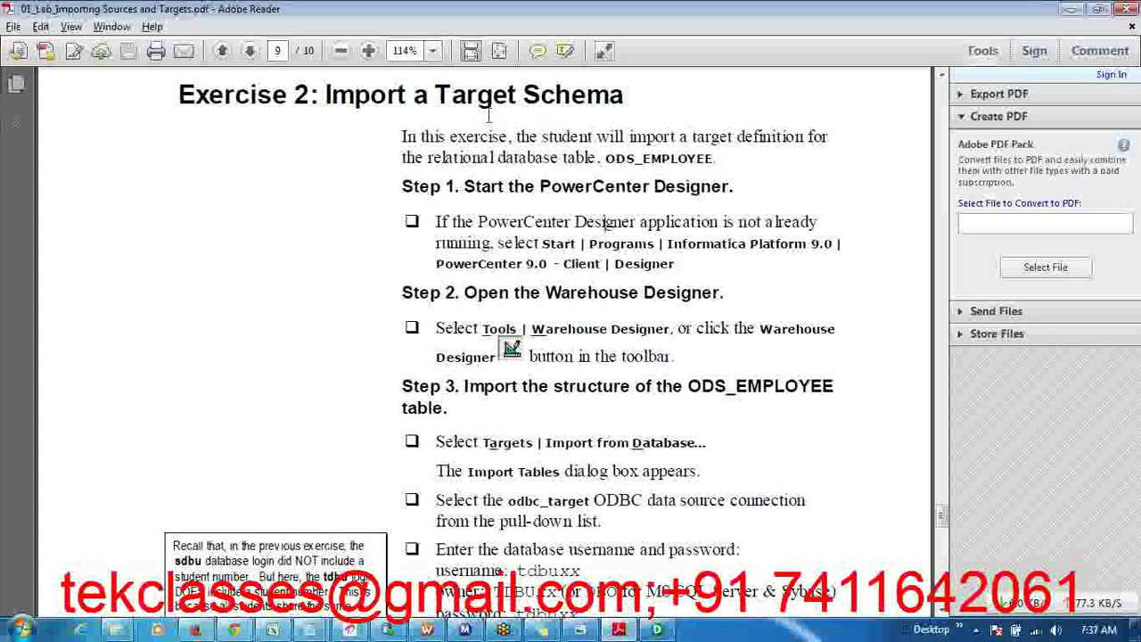
pyautogui.tripleClick(465, 98)
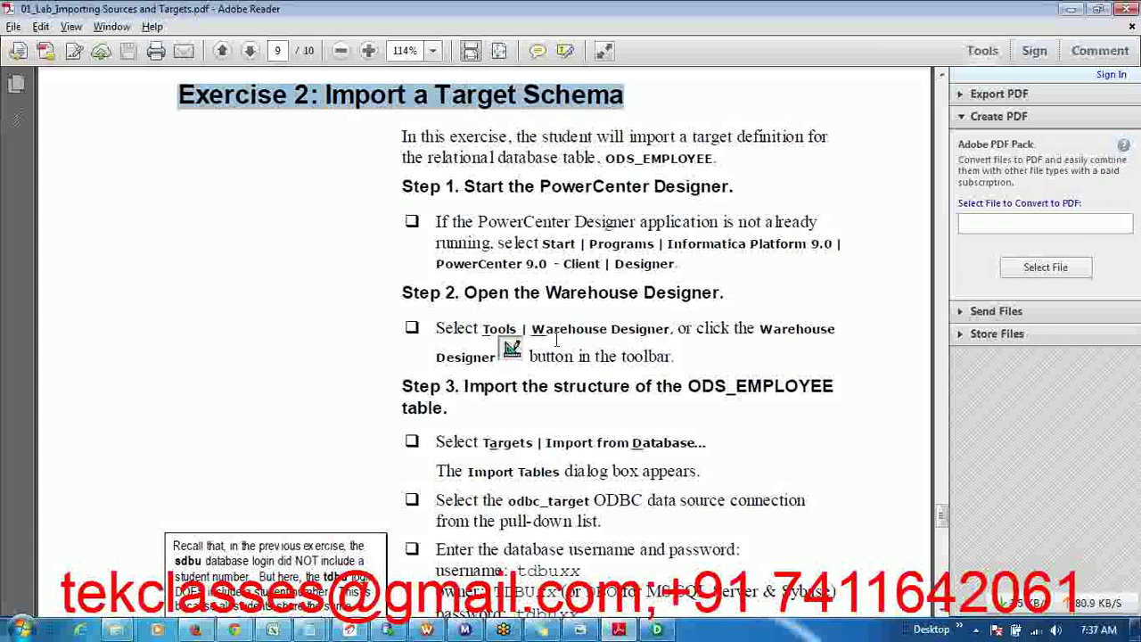
pyautogui.hotkey('alt', 'Tab')
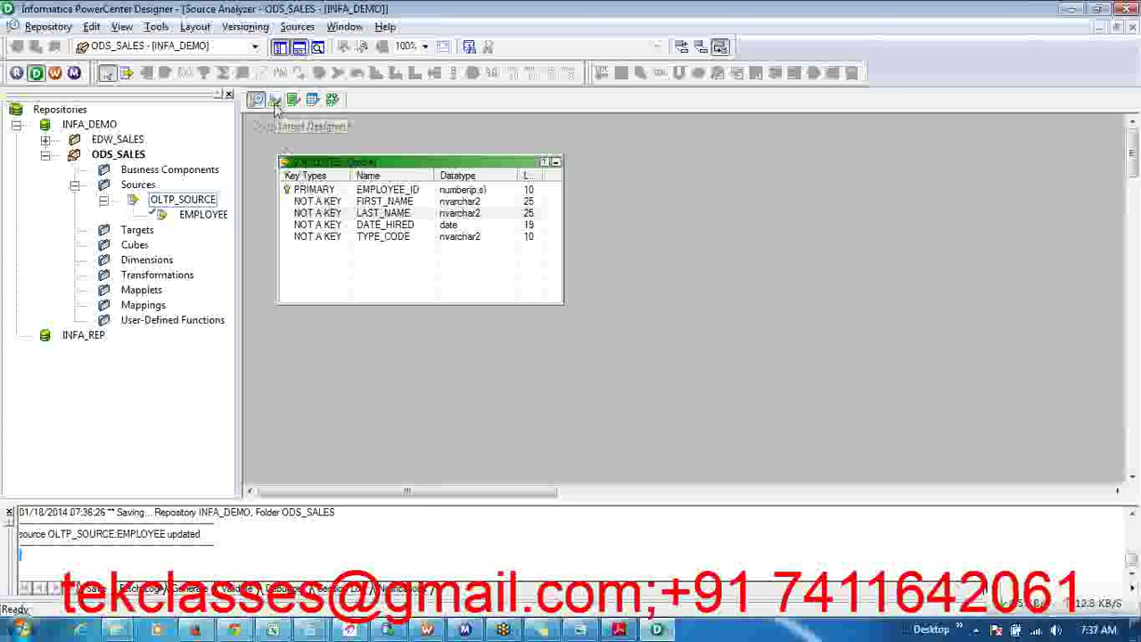
# - In Target Designer, start Targets > Import from Database and open ODBC data source administration
pyautogui.click(275, 102)
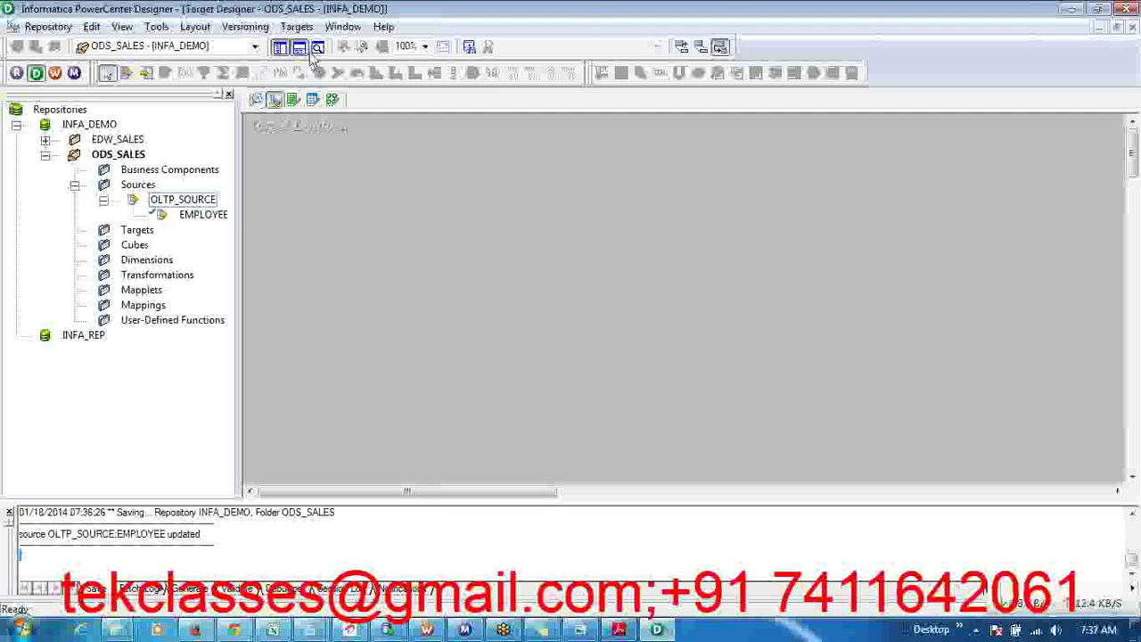
pyautogui.click(296, 26)
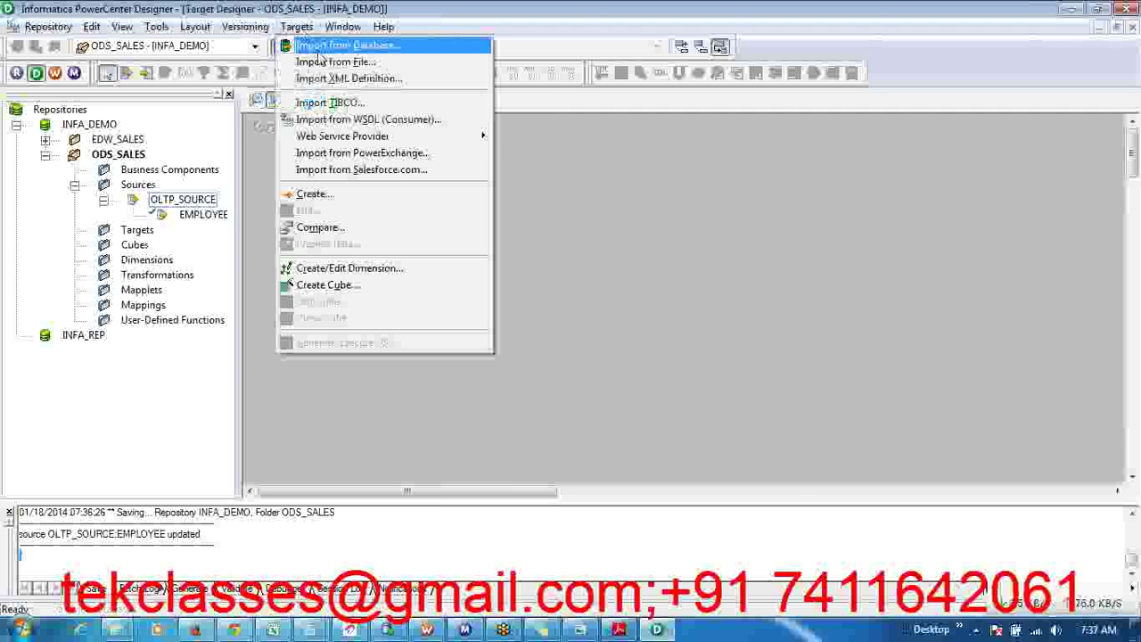
pyautogui.click(314, 45)
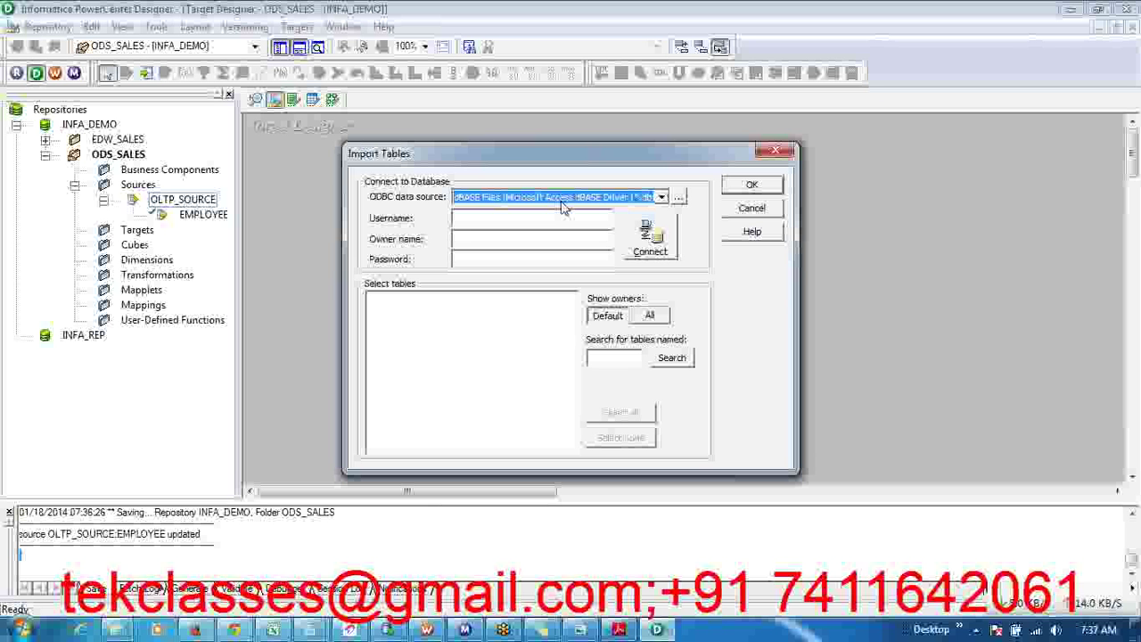
pyautogui.click(562, 198)
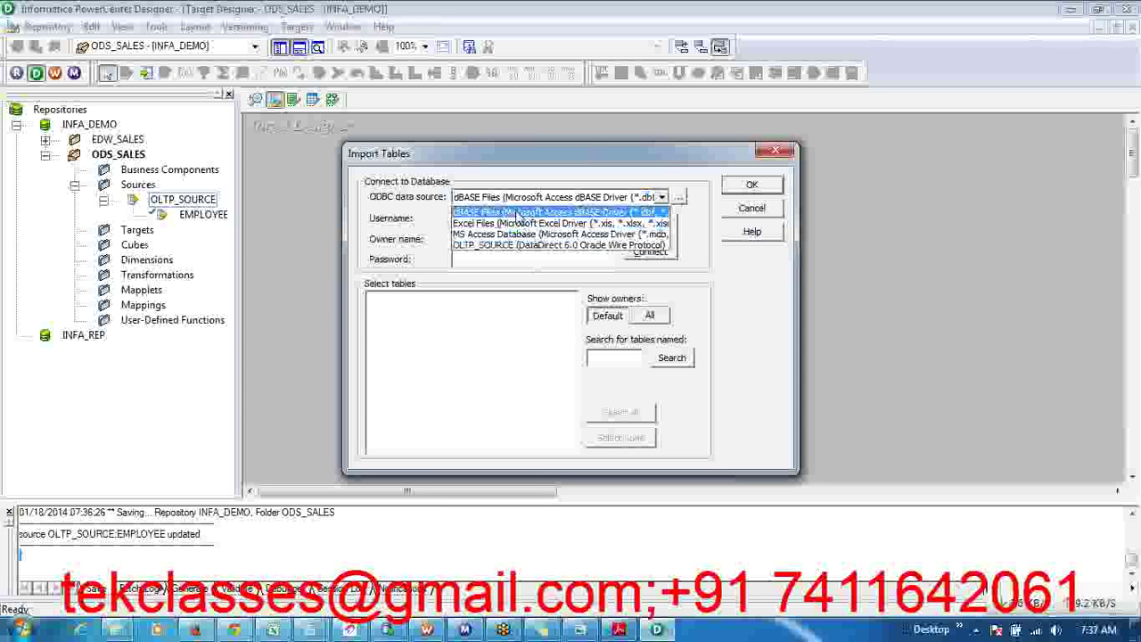
pyautogui.click(517, 213)
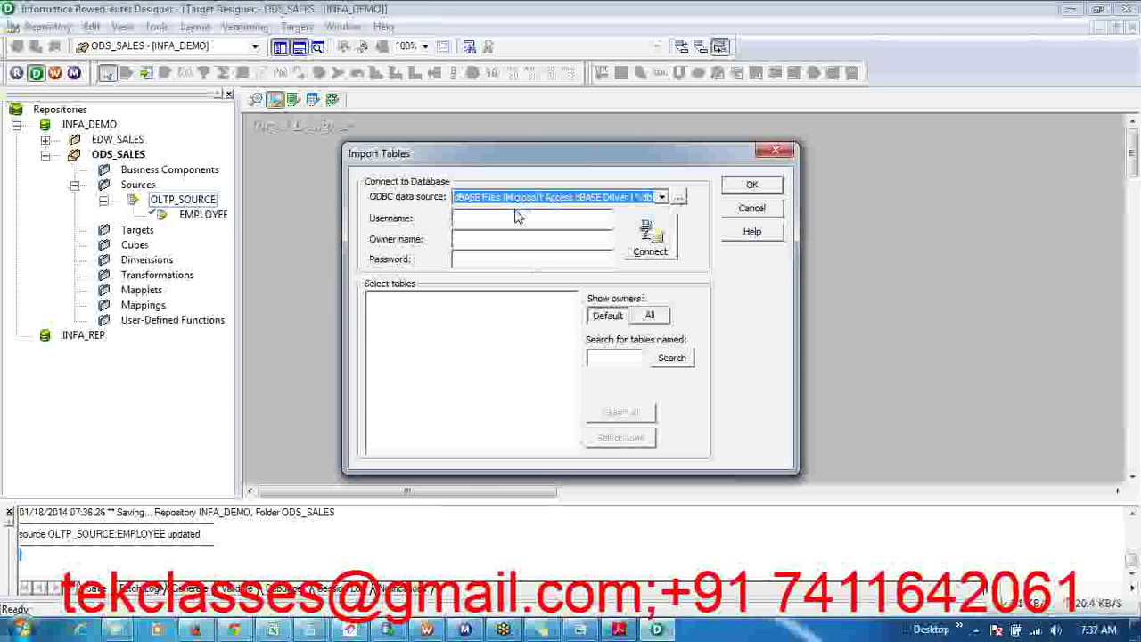
pyautogui.click(679, 197)
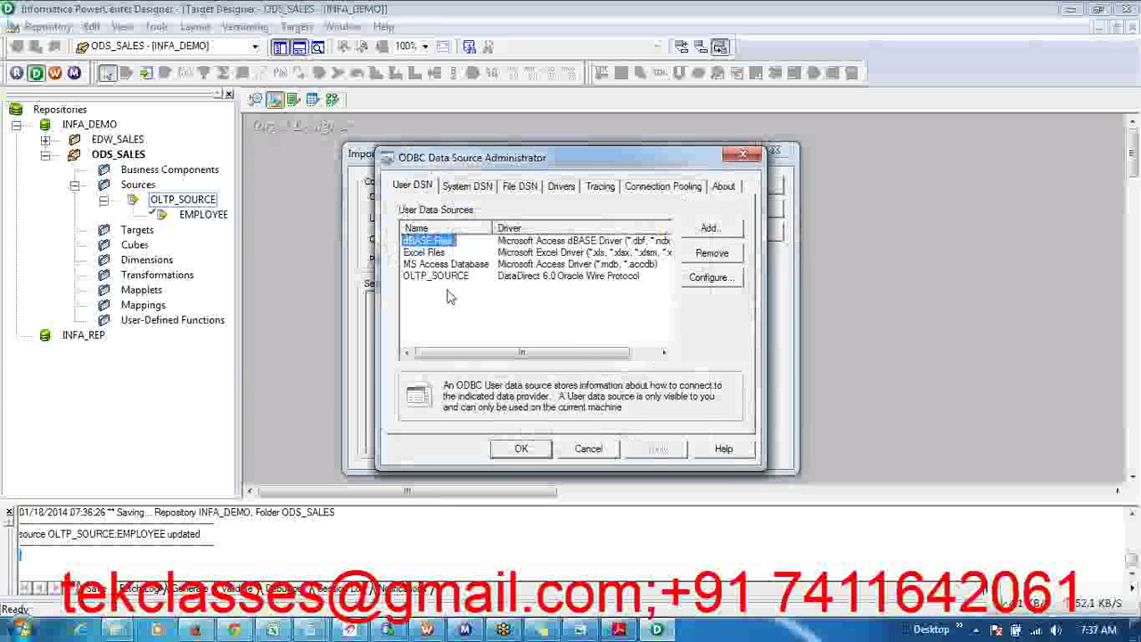
# - Add a new user DSN and browse the driver list in Create New Data Source
pyautogui.click(724, 231)
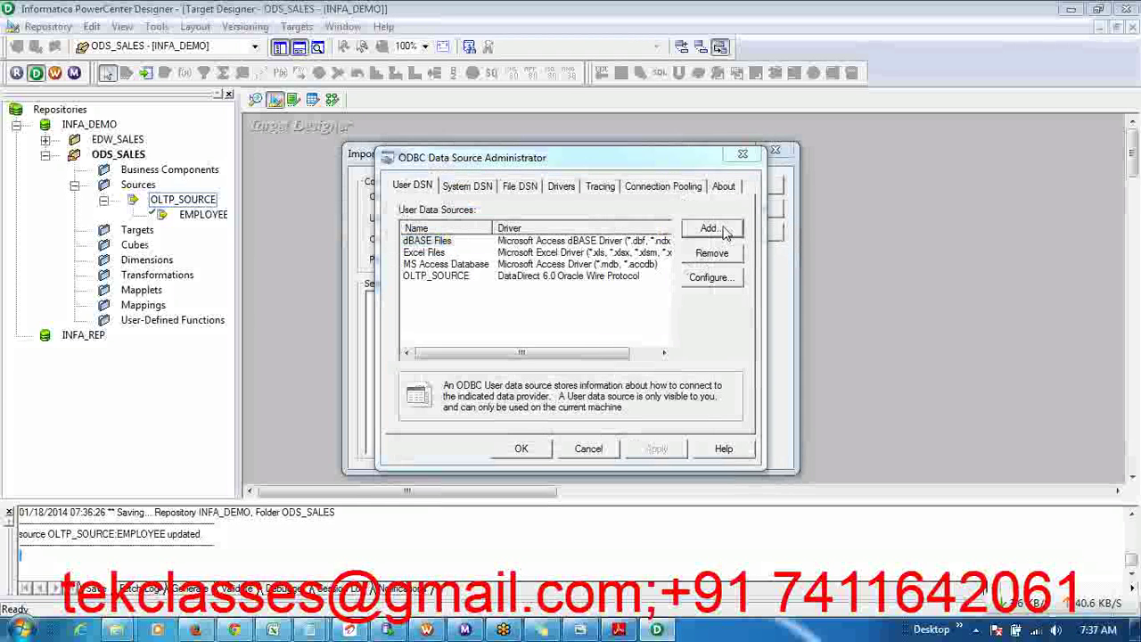
pyautogui.moveTo(741, 256)
pyautogui.mouseDown()
pyautogui.moveTo(738, 331)
pyautogui.moveTo(731, 258)
pyautogui.mouseUp()
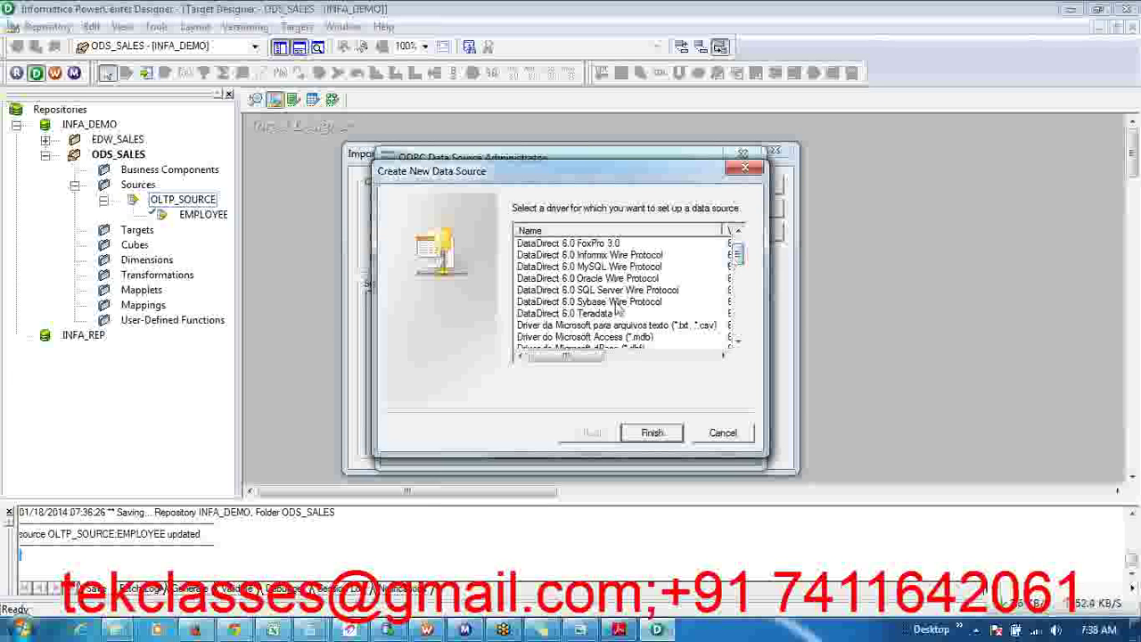
# - Set up an Oracle Wire Protocol data source OLAP_TARGET on localhost, port 1521, service OLAP
pyautogui.click(601, 279)
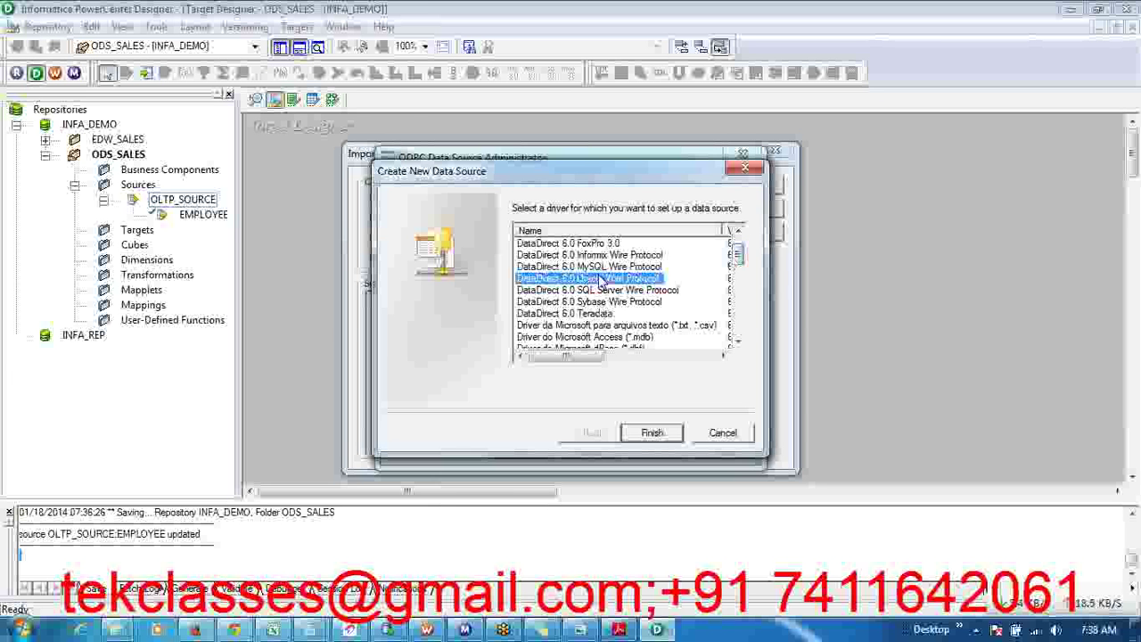
pyautogui.click(651, 433)
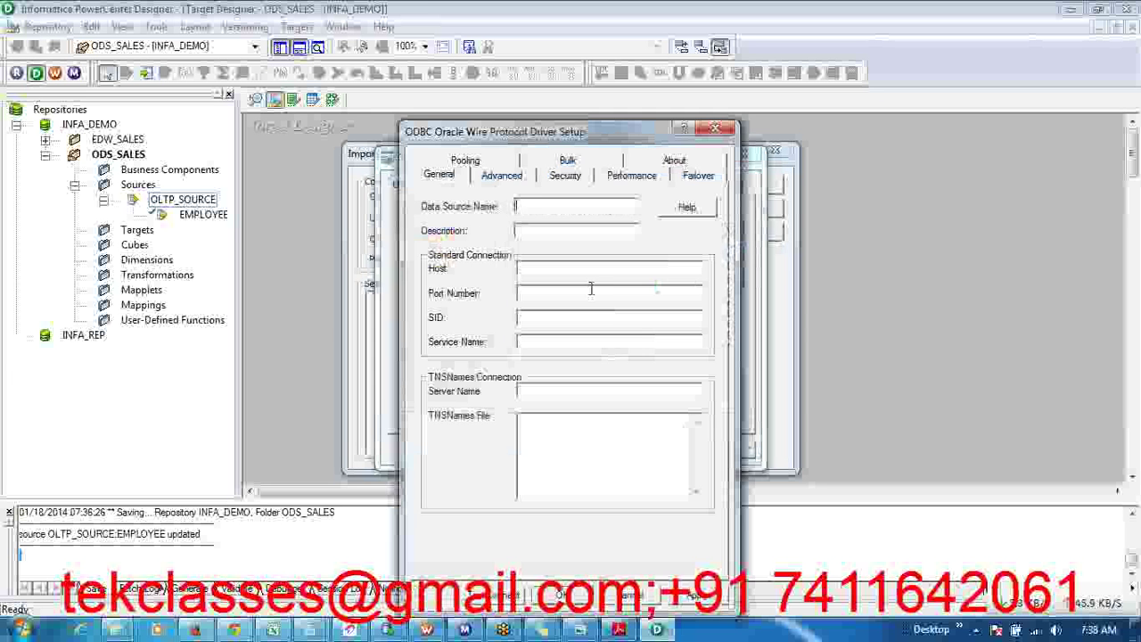
pyautogui.write('OLAP_')
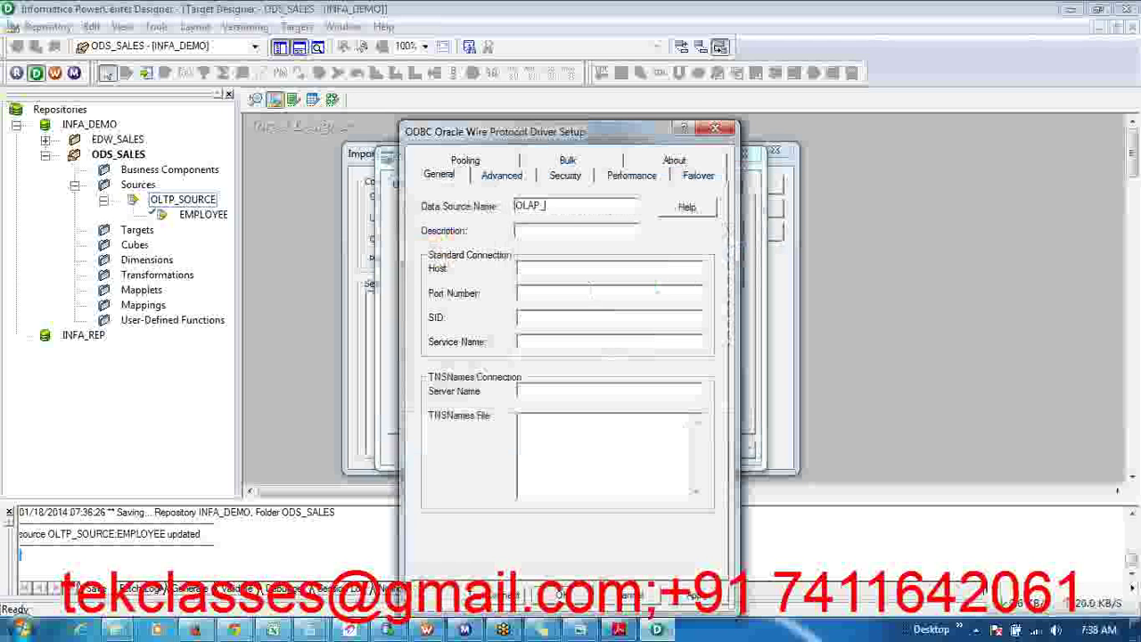
pyautogui.write('TARGET')
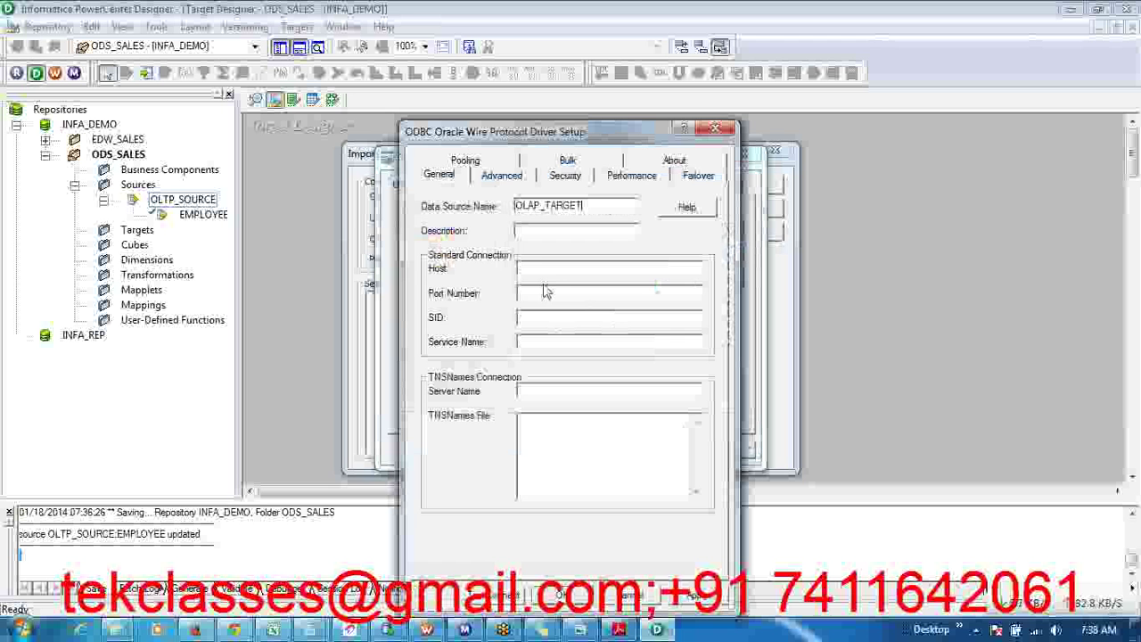
pyautogui.write('lo')
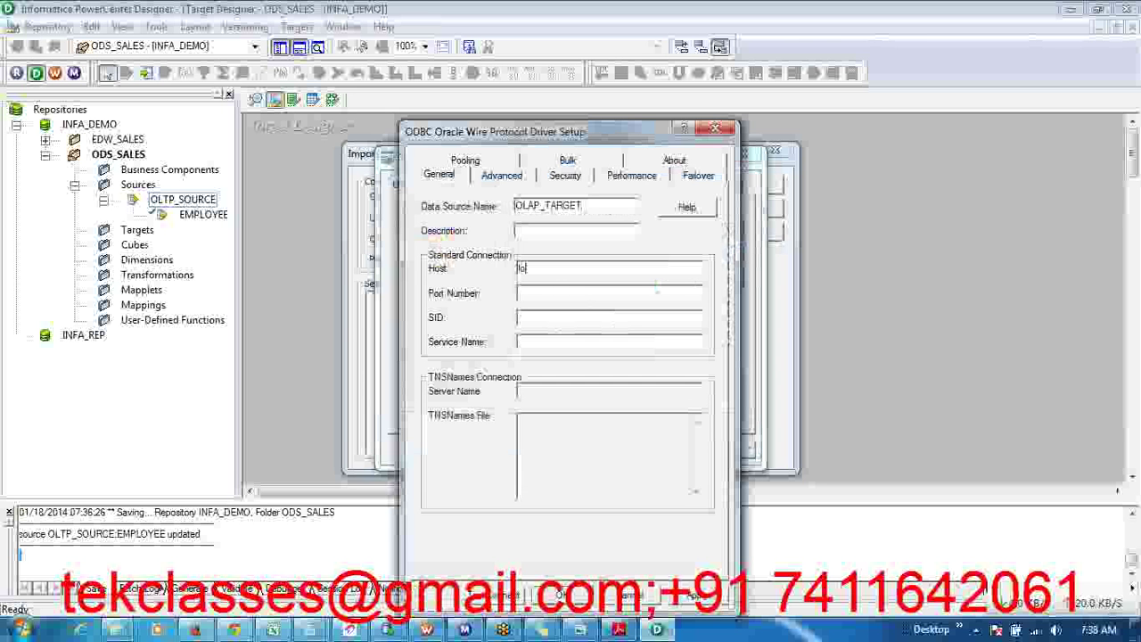
pyautogui.write('calhost')
pyautogui.click(541, 292)
pyautogui.write('1521')
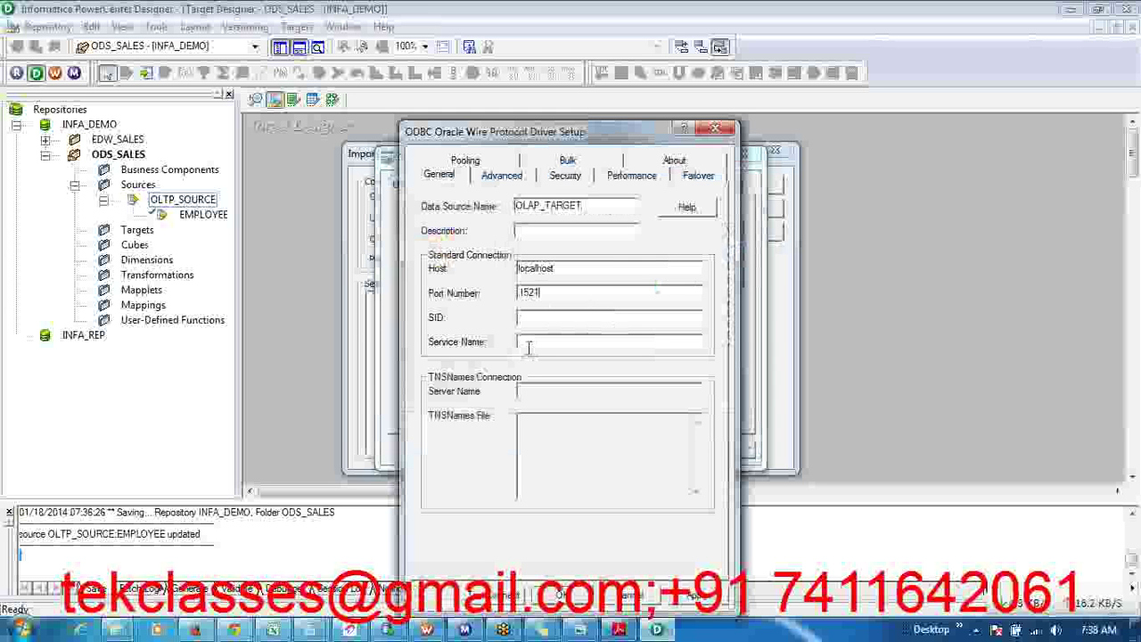
pyautogui.click(528, 344)
pyautogui.write('OLAP')
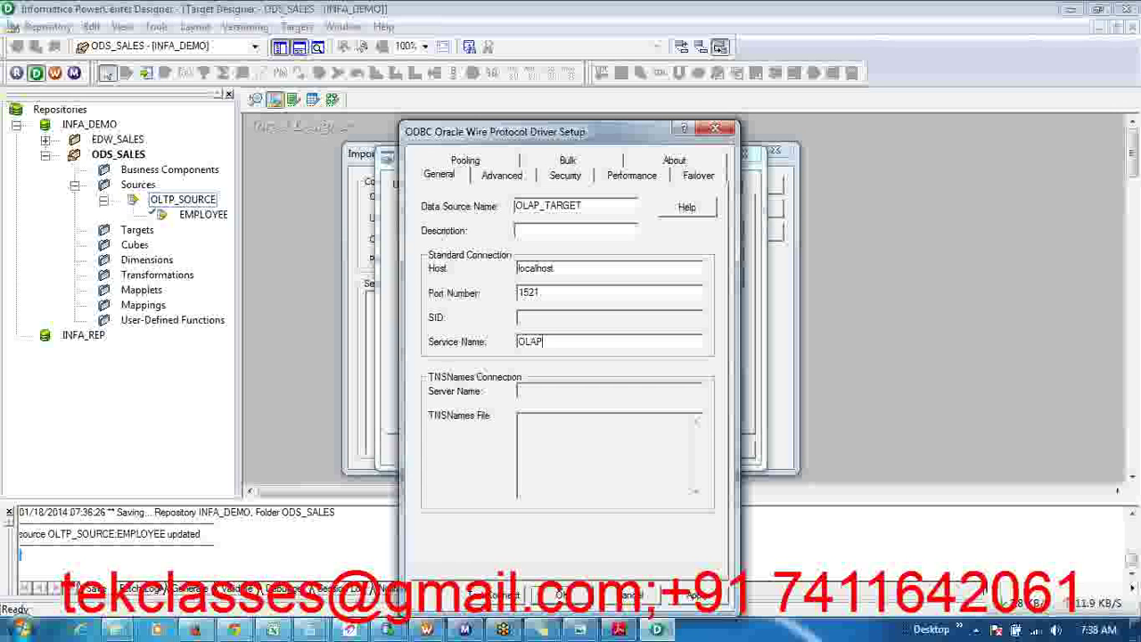
# - Test the connection with the database login, save the data source, and close the administrator
pyautogui.click(504, 595)
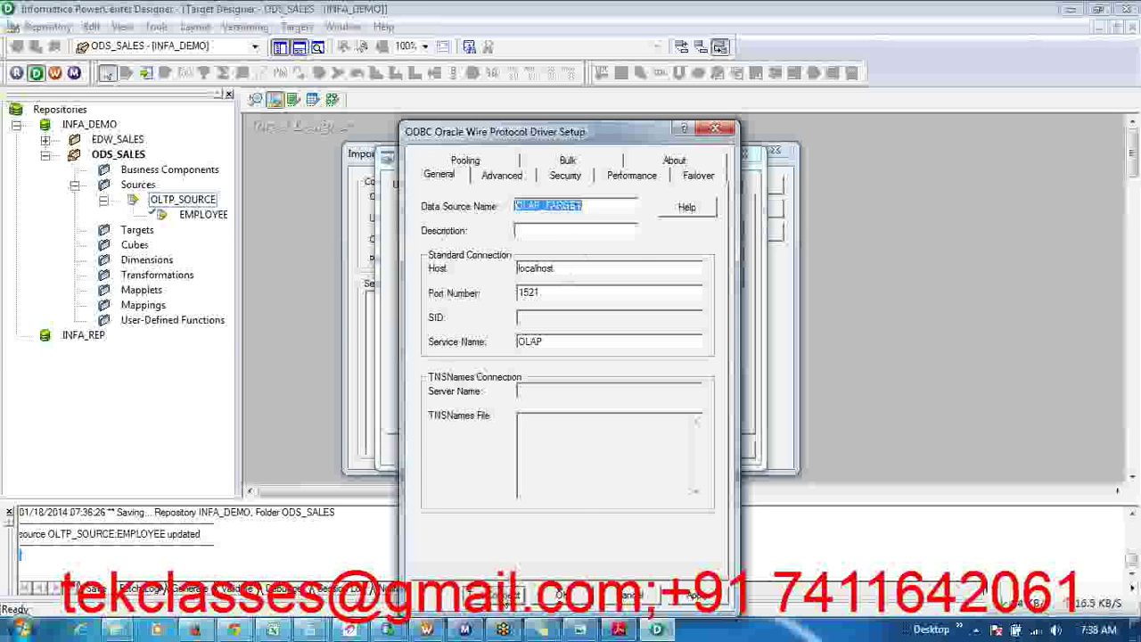
pyautogui.write('TDBU')
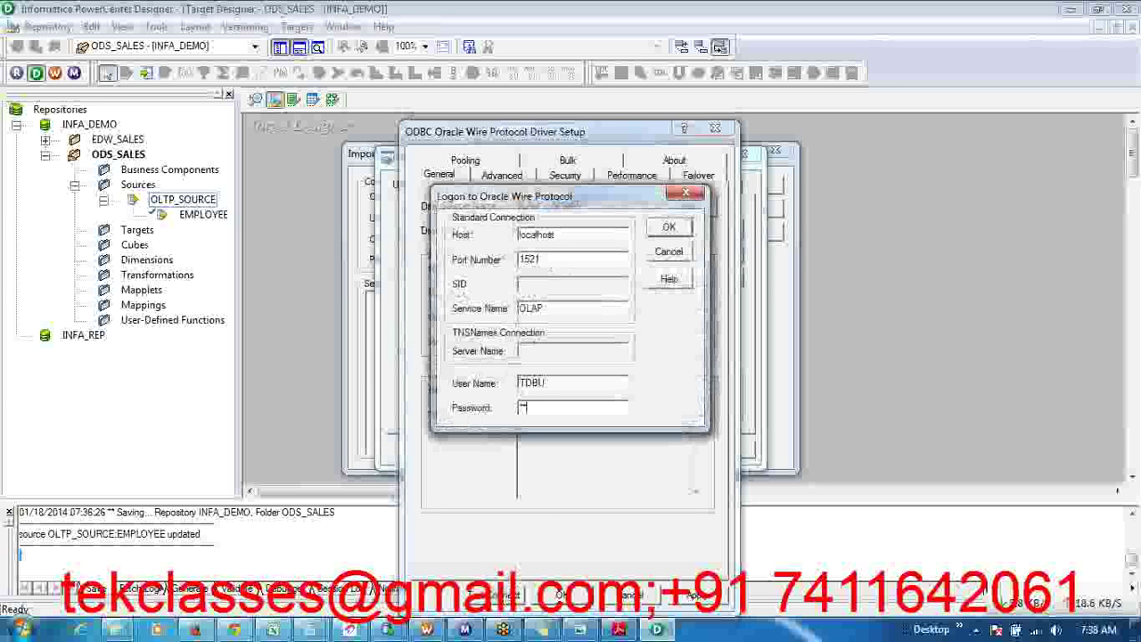
pyautogui.click(667, 228)
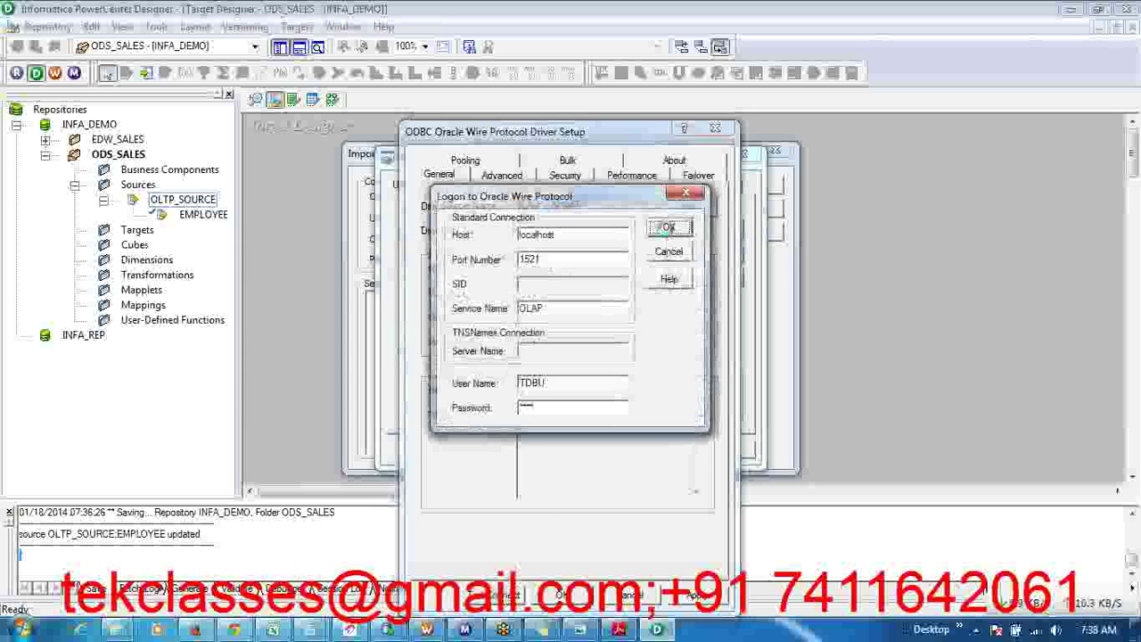
pyautogui.click(601, 347)
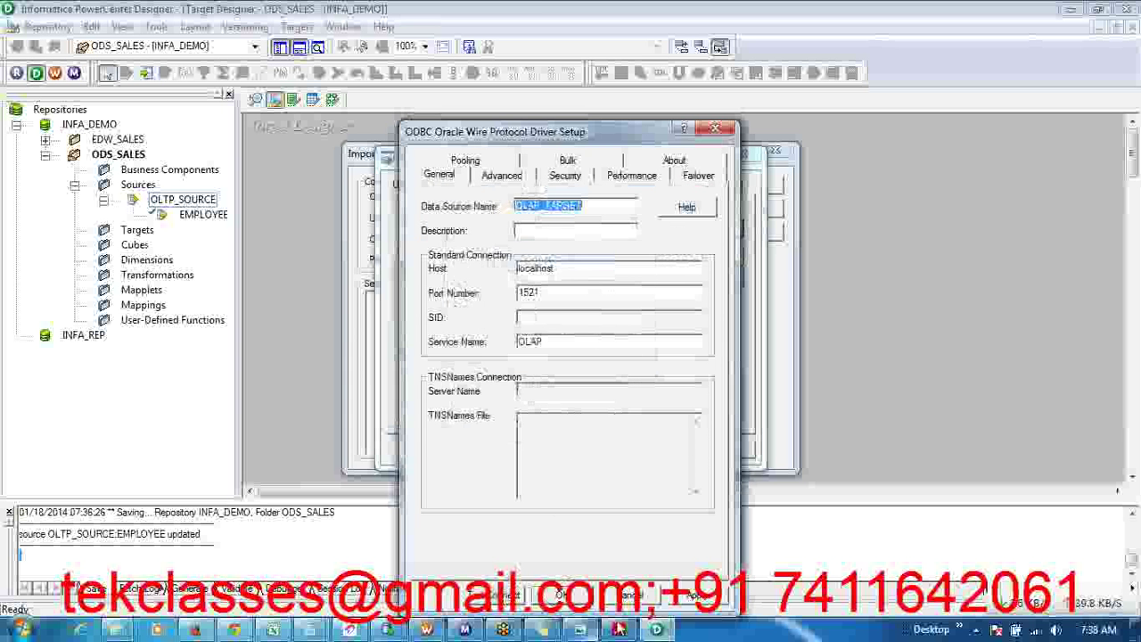
pyautogui.click(592, 605)
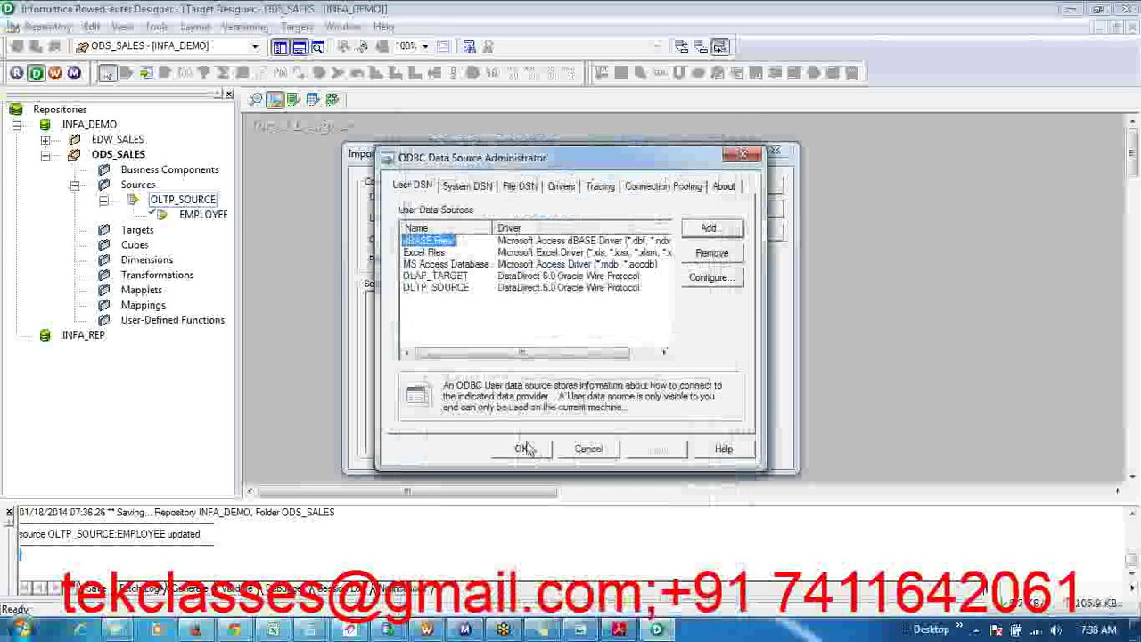
pyautogui.click(523, 449)
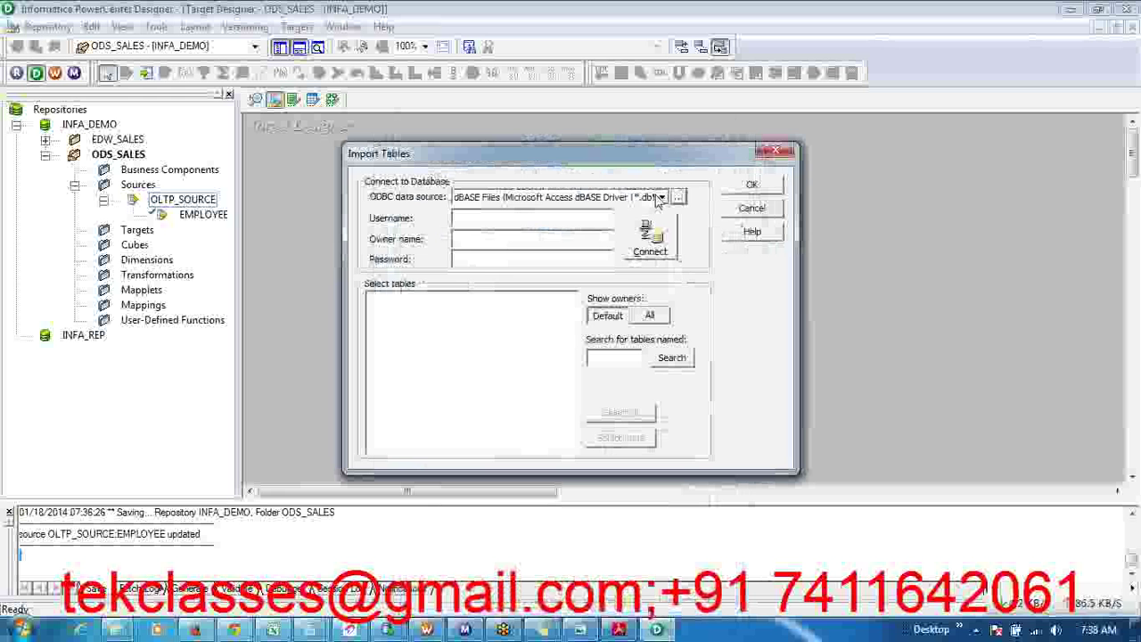
# - Connect to the OLAP_TARGET data source with the database username and password
pyautogui.click(660, 197)
pyautogui.click(579, 247)
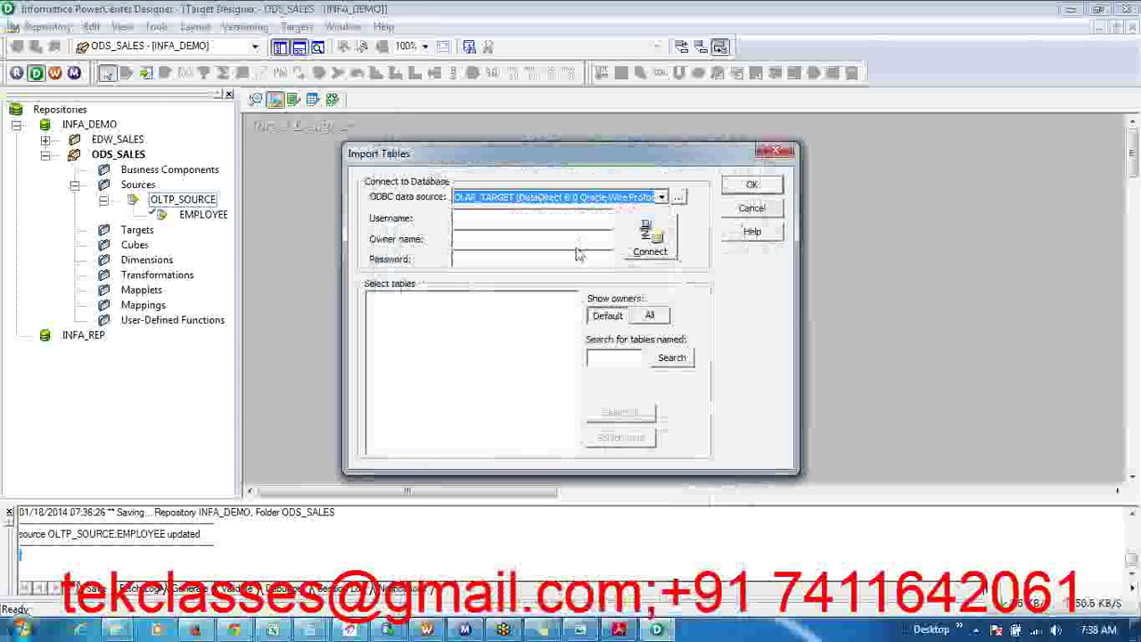
pyautogui.click(512, 223)
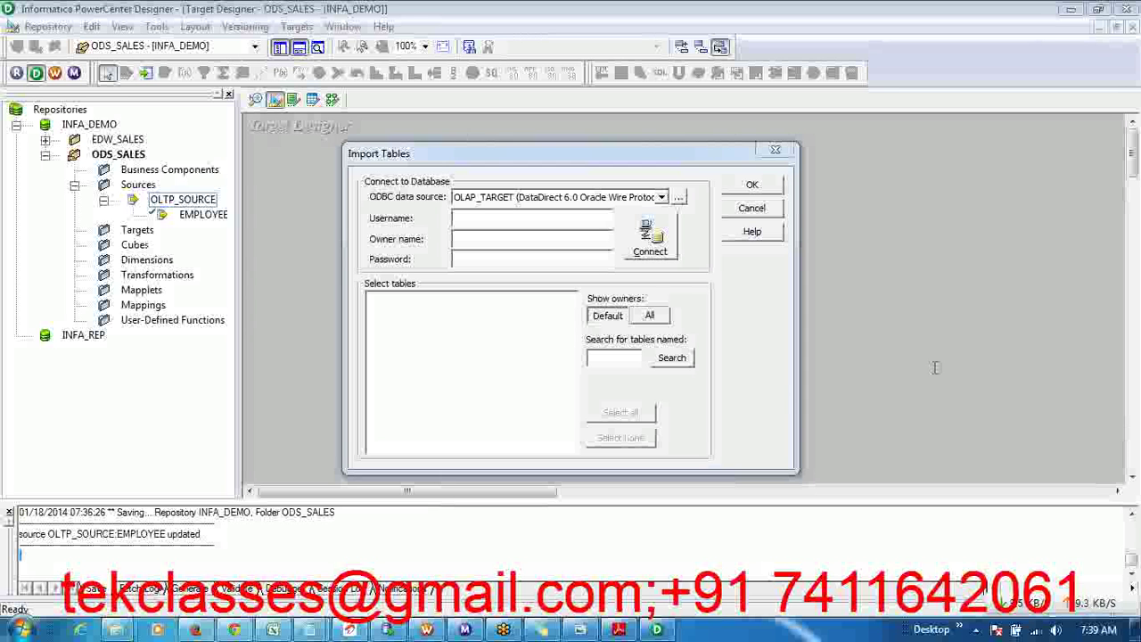
pyautogui.click(530, 390)
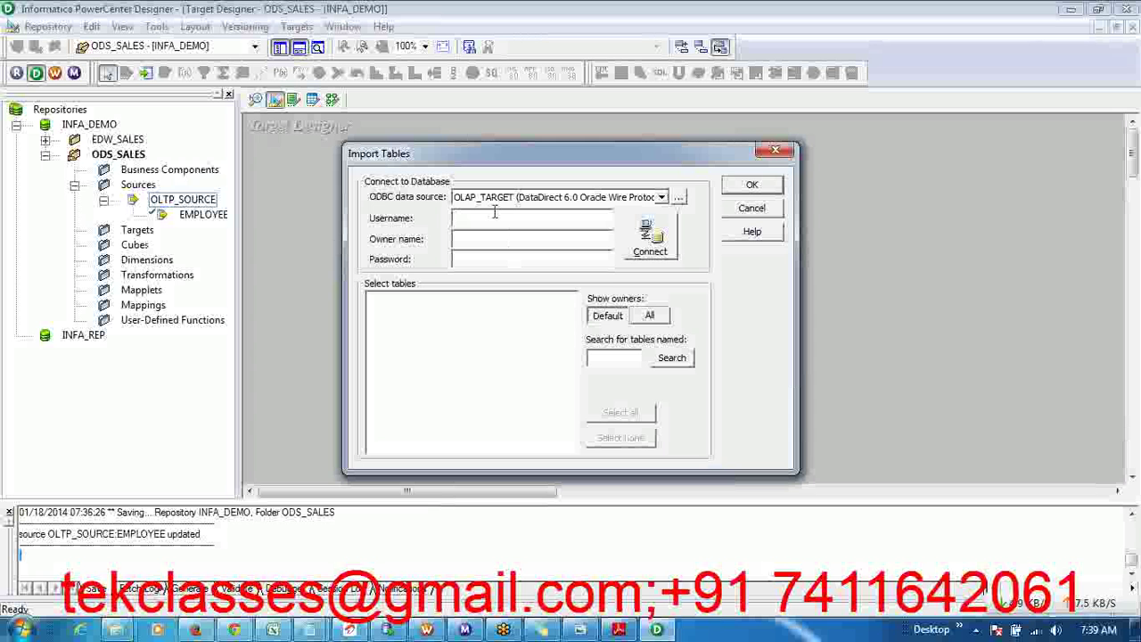
pyautogui.write('TDBU')
pyautogui.press('Tab')
pyautogui.write('tdbu')
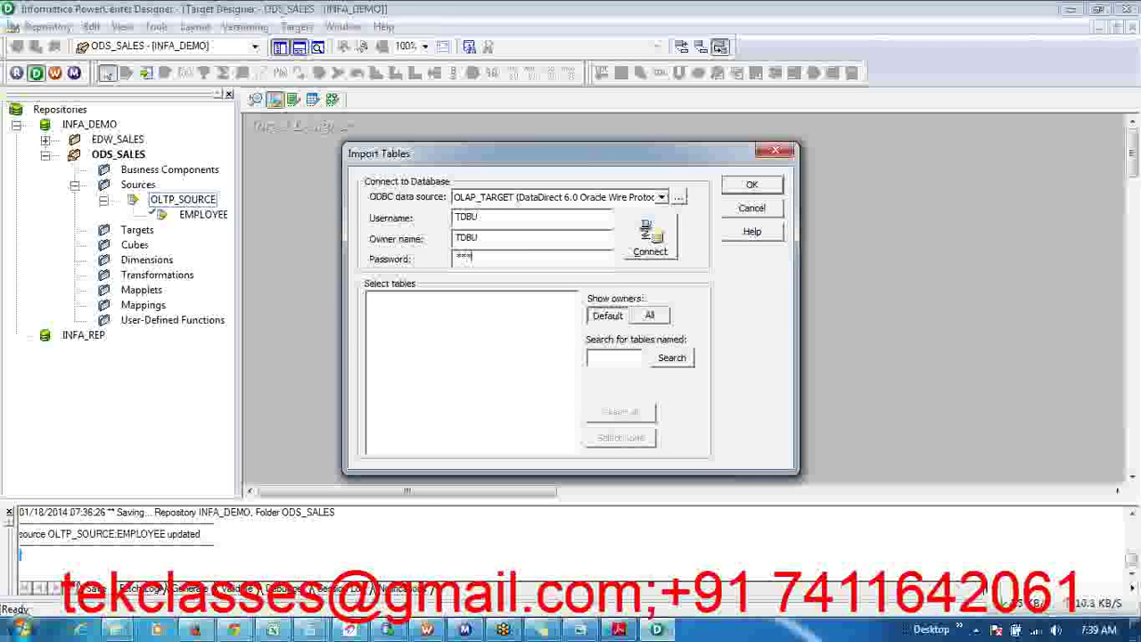
pyautogui.click(648, 233)
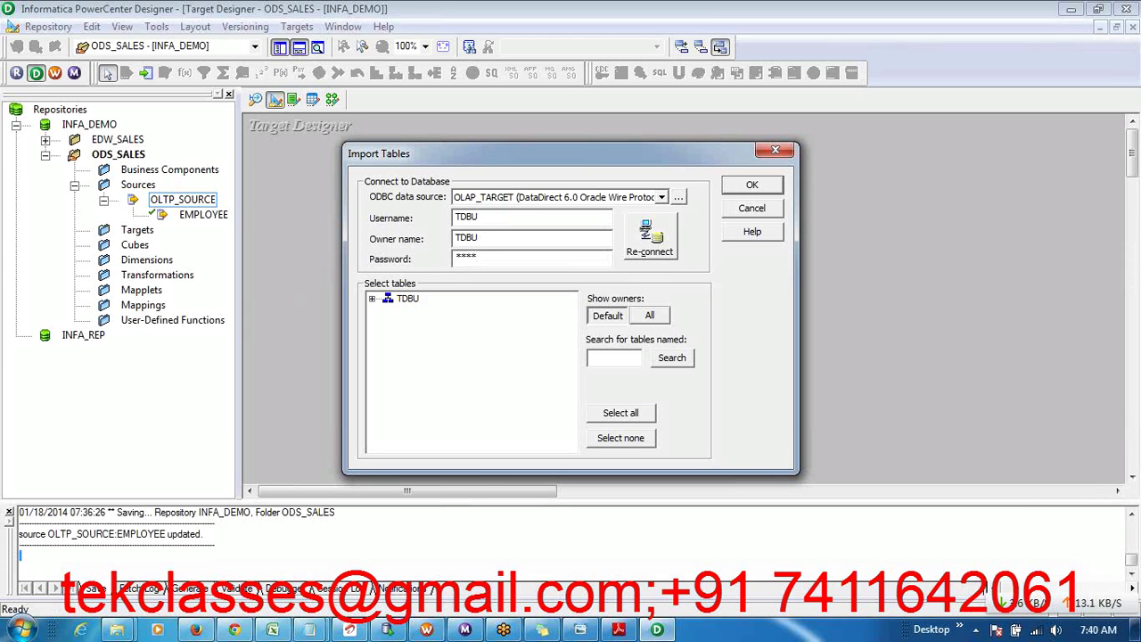
# - Expand the schema's TABLES folder and import the ODS_EMPLOYEE table
pyautogui.click(372, 300)
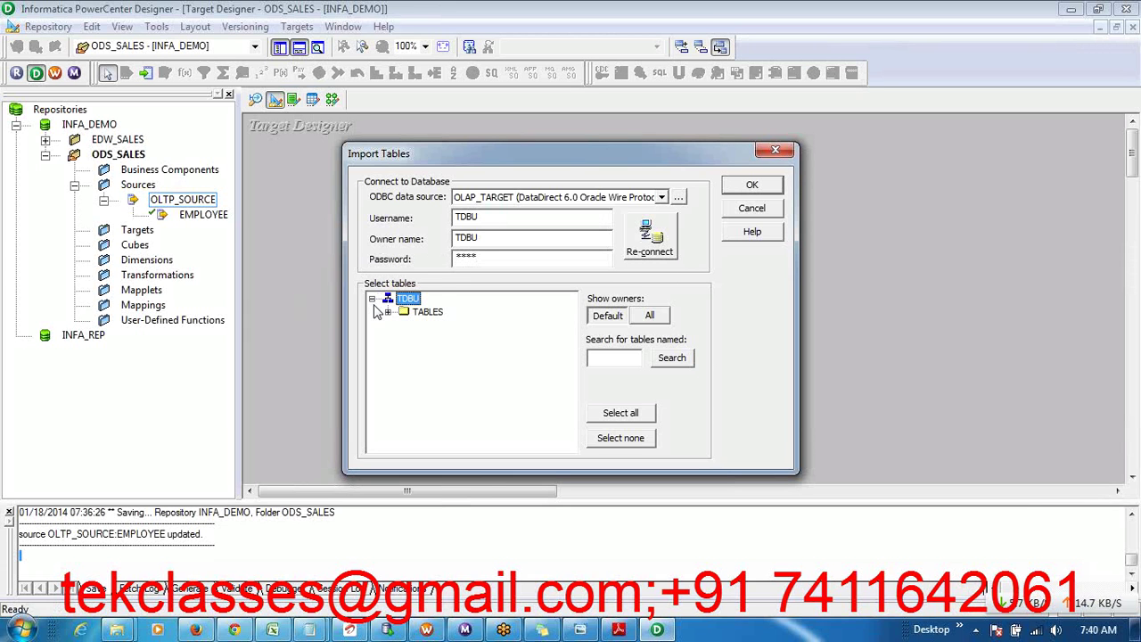
pyautogui.click(388, 312)
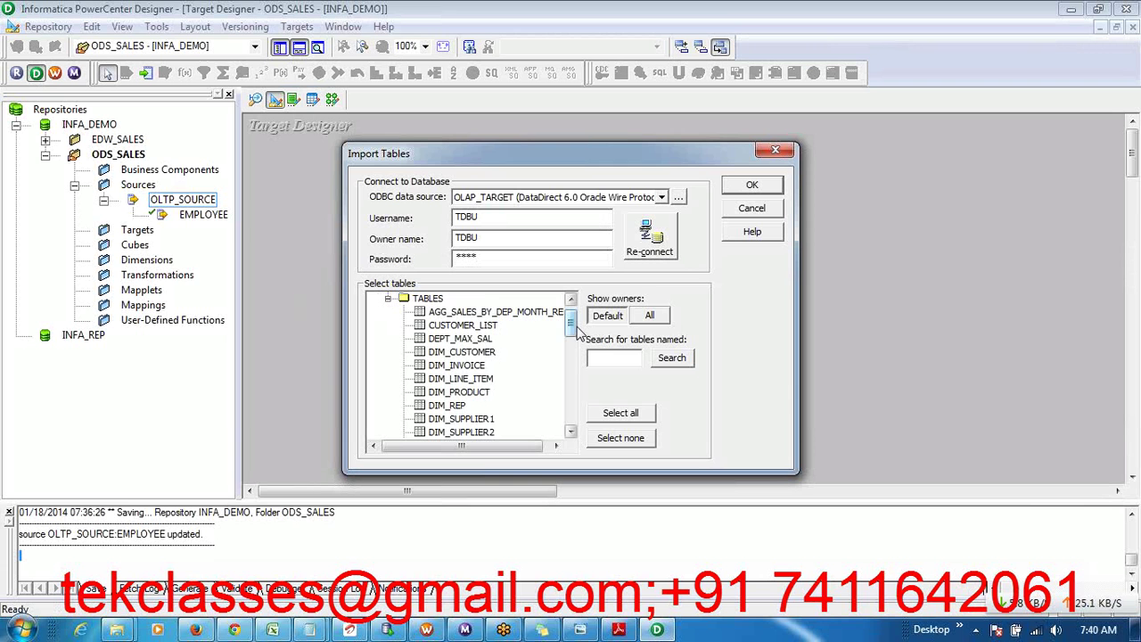
pyautogui.moveTo(571, 330); pyautogui.dragTo(572, 390)
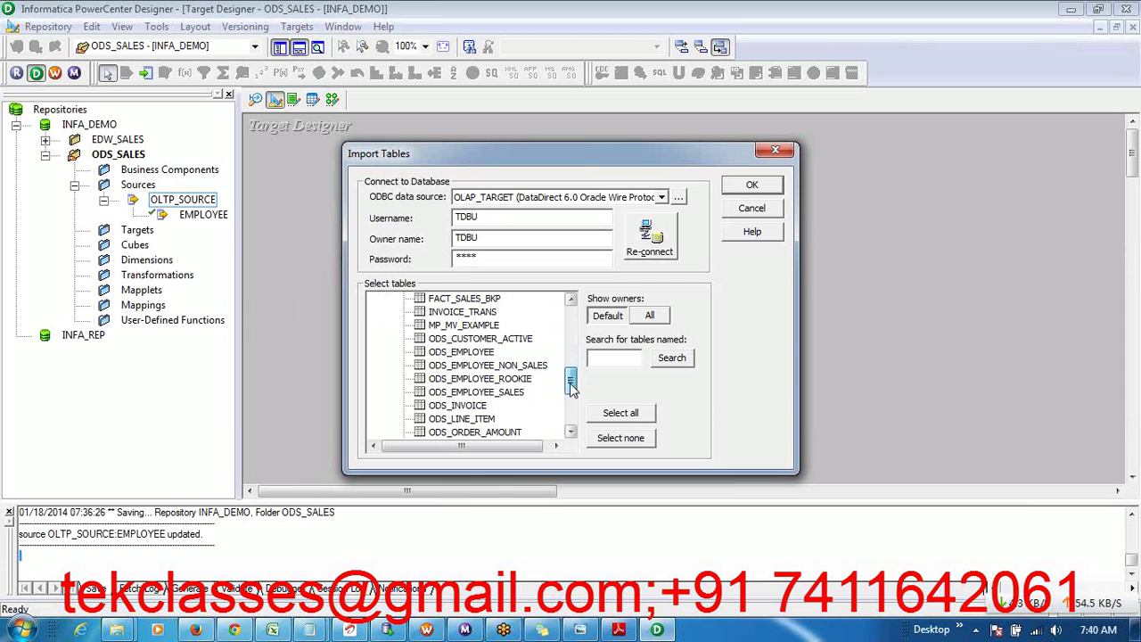
pyautogui.click(482, 352)
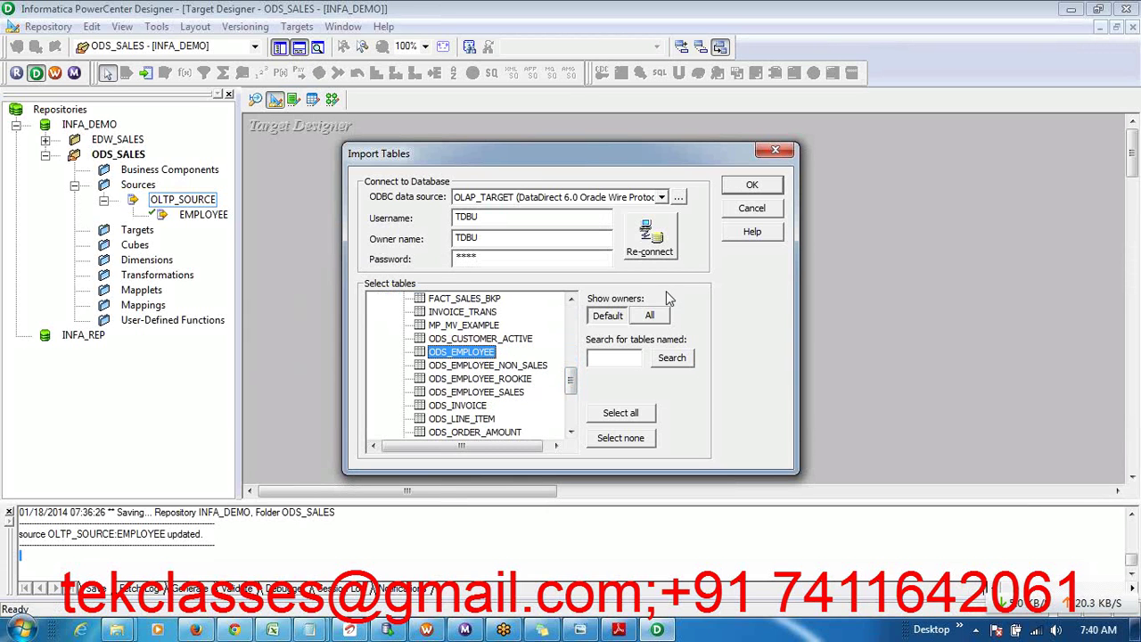
pyautogui.click(752, 185)
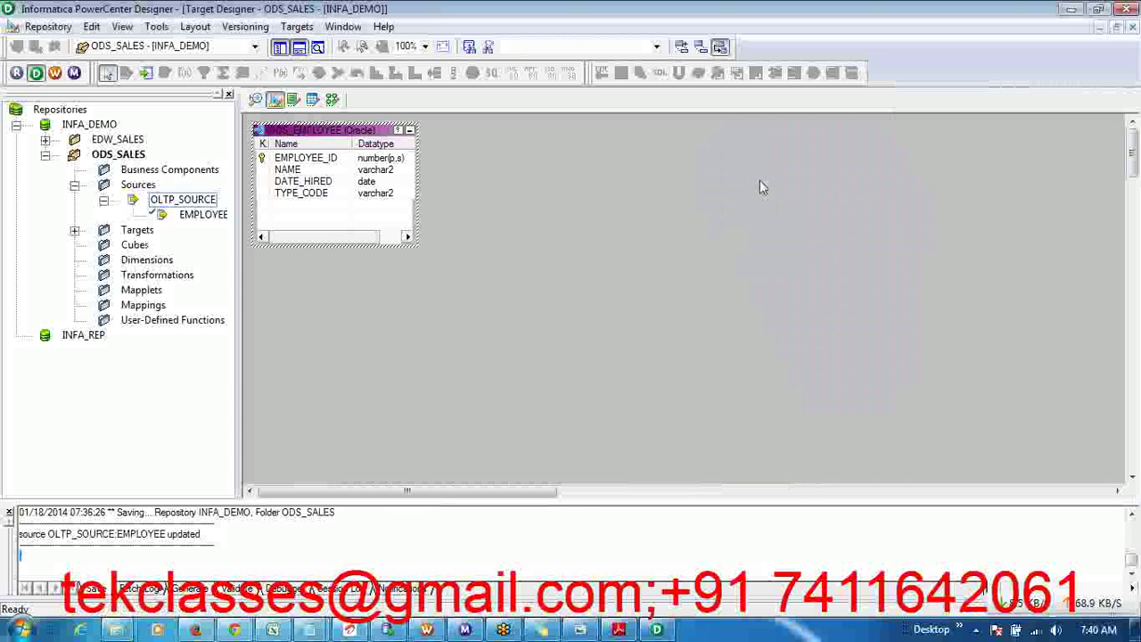
# - Center and widen the ODS_EMPLOYEE target box to show column lengths and key types, then open Edit Tables
pyautogui.click(554, 247)
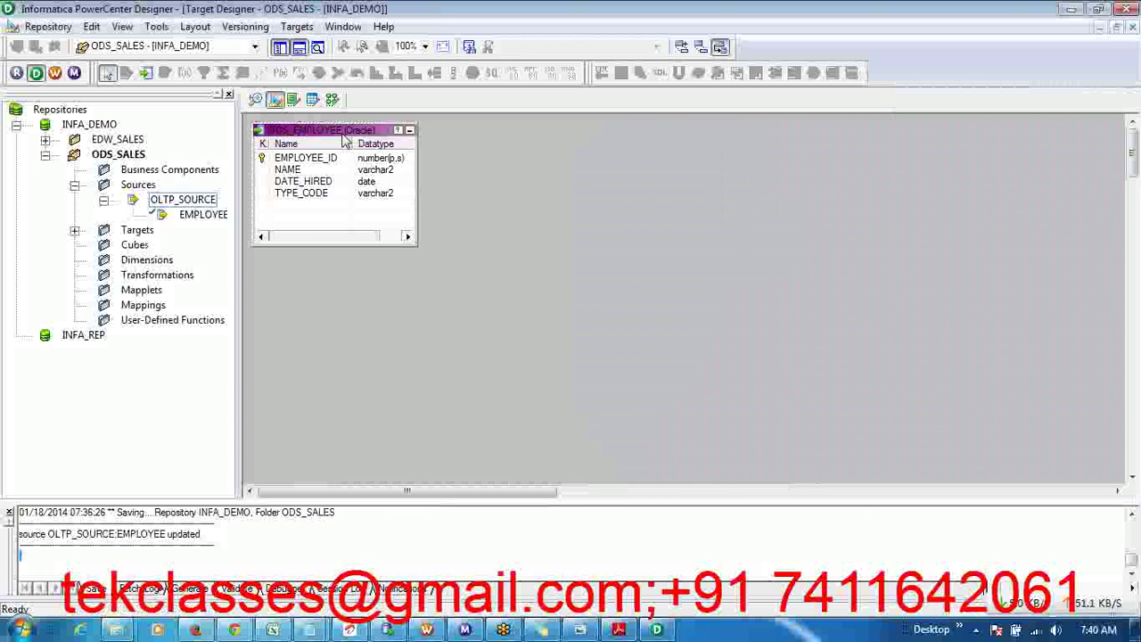
pyautogui.moveTo(345, 141); pyautogui.dragTo(395, 164)
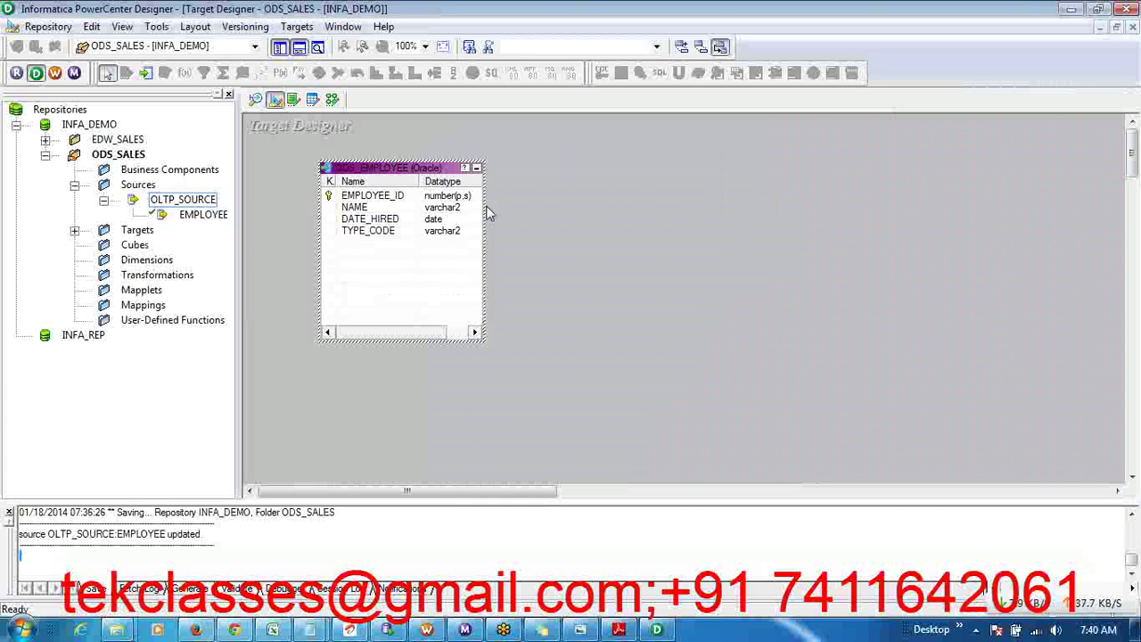
pyautogui.moveTo(484, 204); pyautogui.dragTo(553, 204)
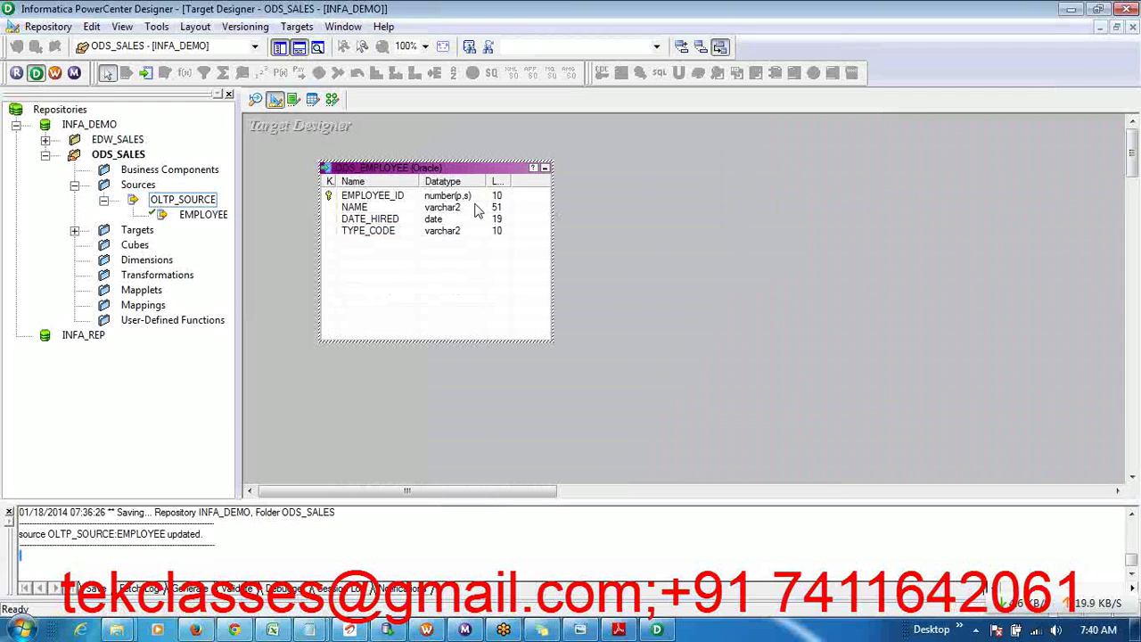
pyautogui.moveTo(340, 179); pyautogui.dragTo(406, 179)
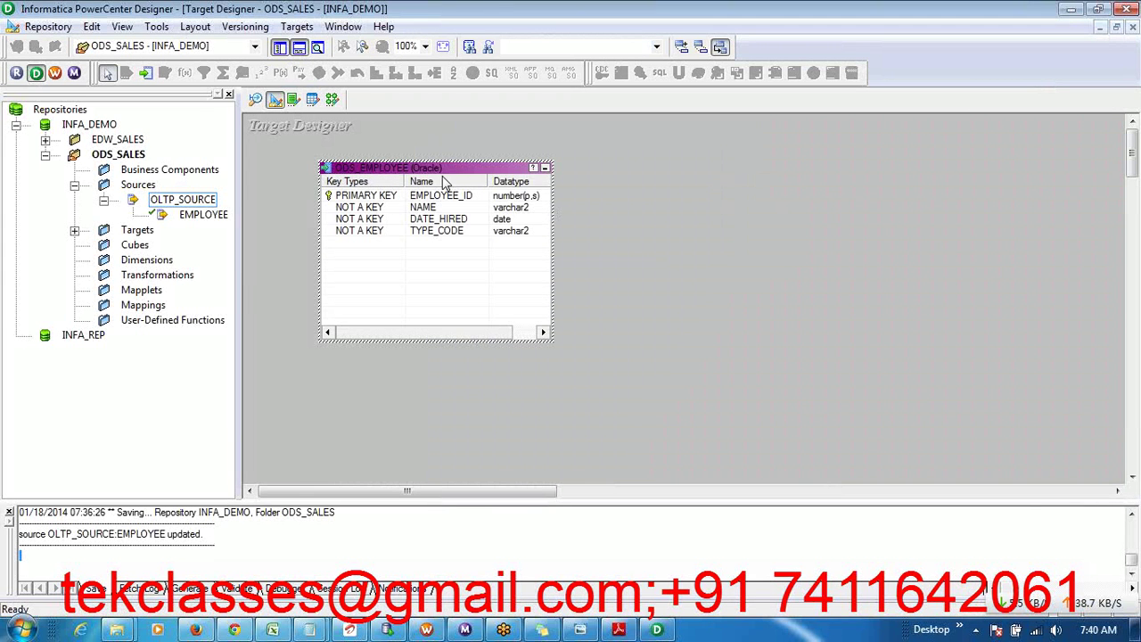
pyautogui.doubleClick(436, 169)
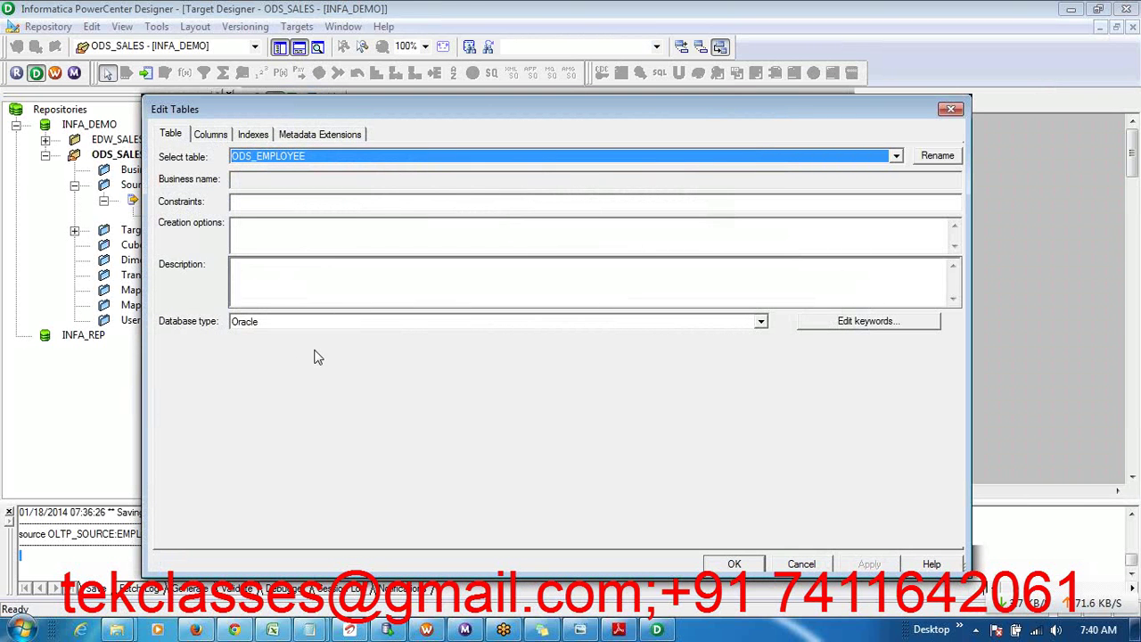
# - Review the ODS_EMPLOYEE Table, Columns, Indexes and Metadata Extensions tabs
pyautogui.click(211, 136)
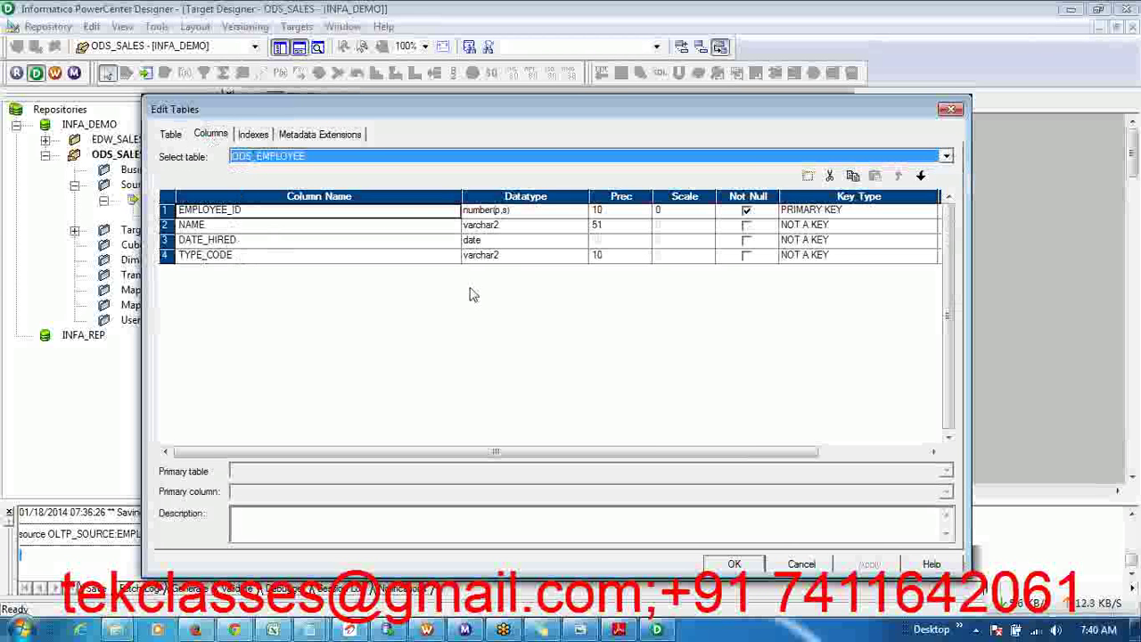
pyautogui.click(907, 27)
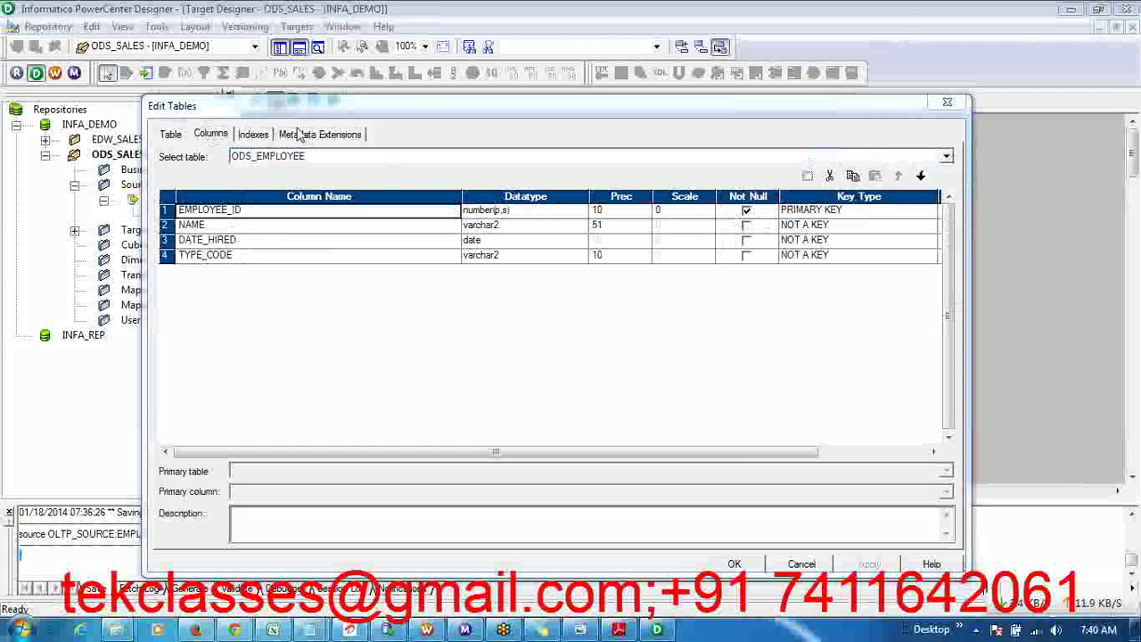
pyautogui.click(257, 136)
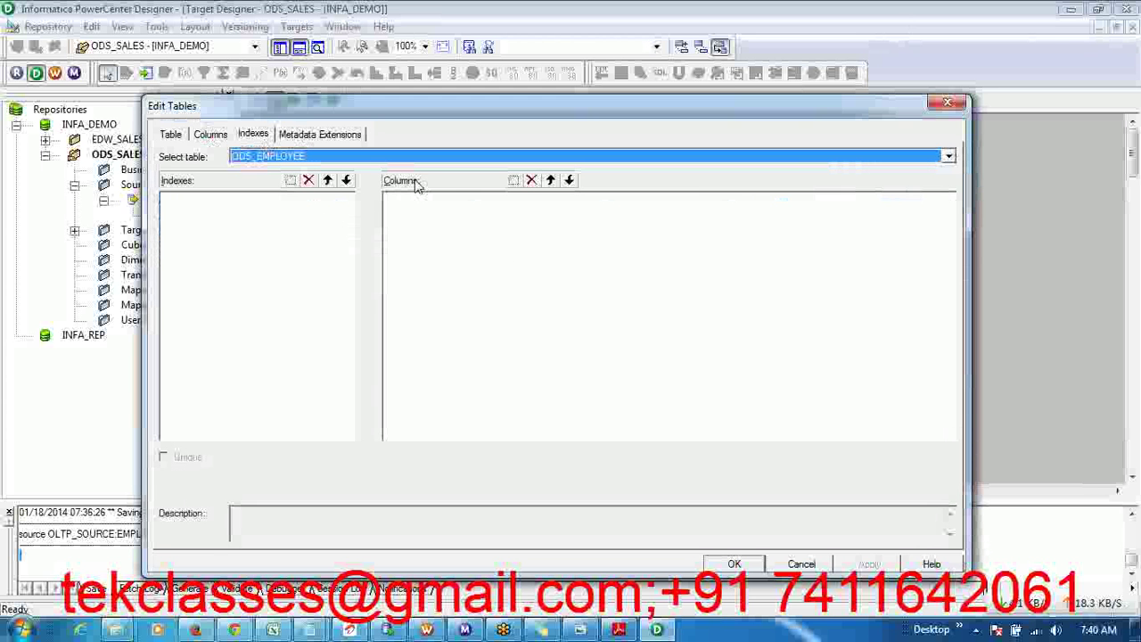
pyautogui.click(354, 135)
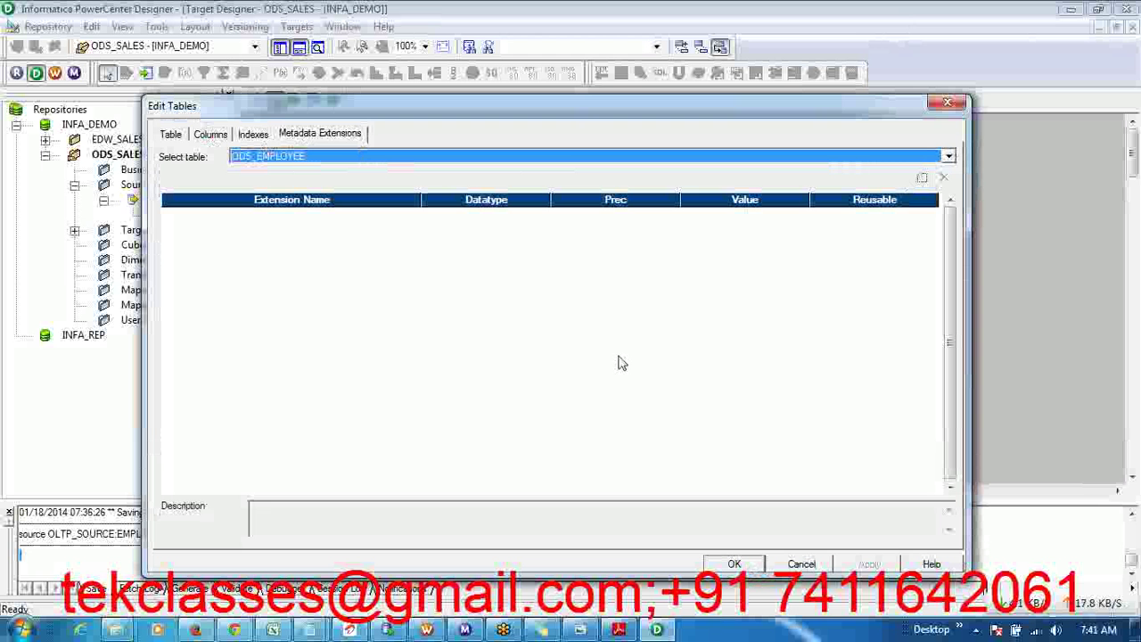
pyautogui.click(212, 138)
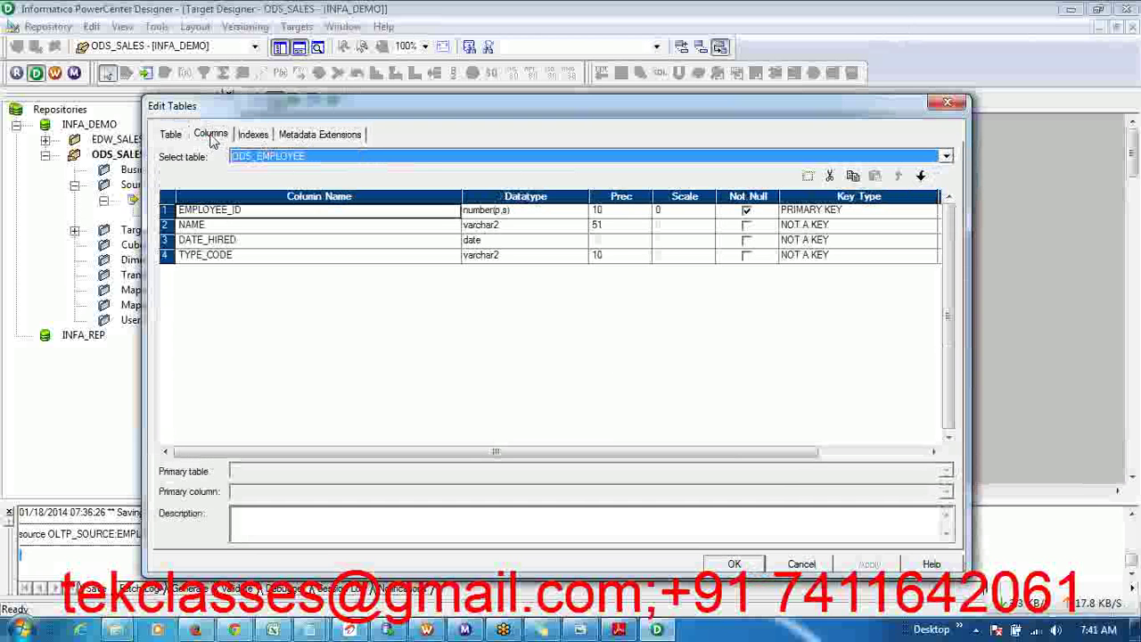
pyautogui.click(170, 133)
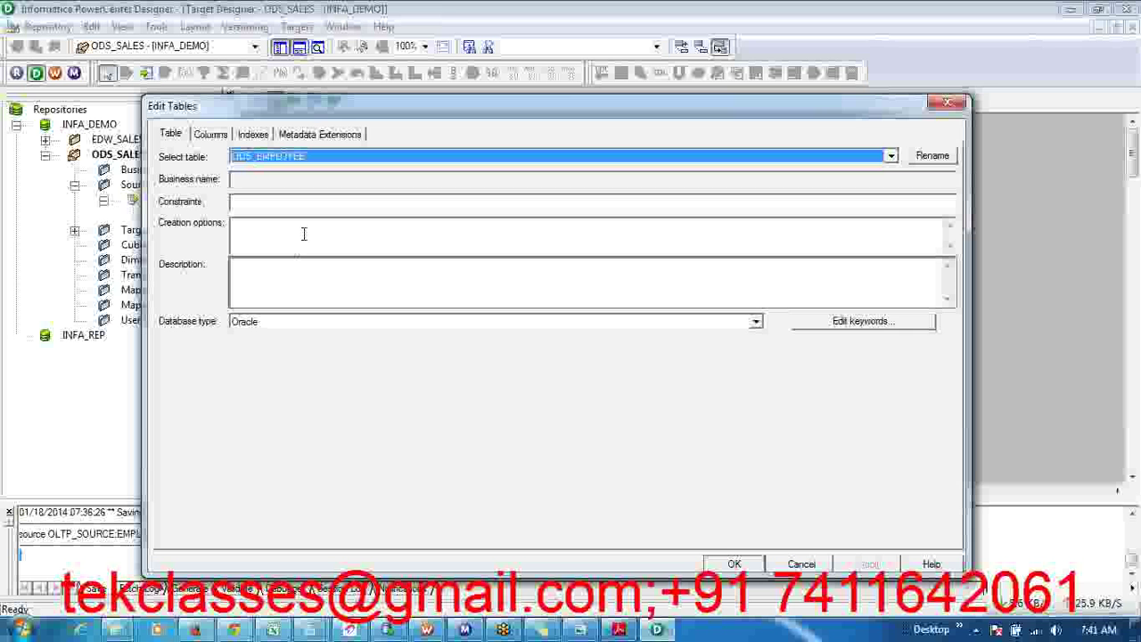
pyautogui.click(277, 281)
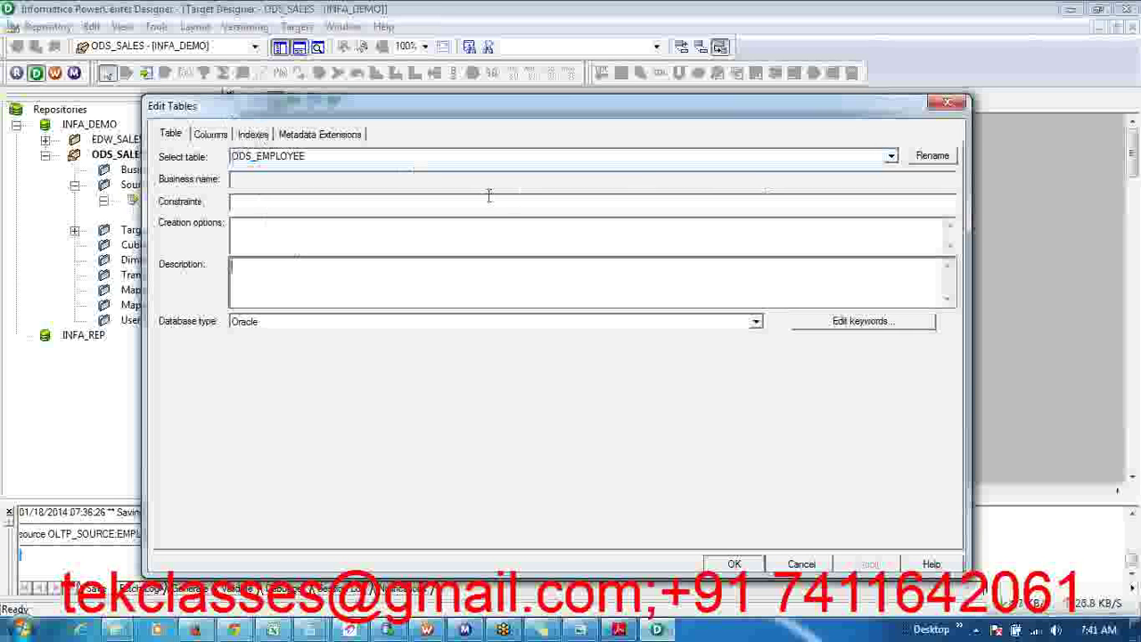
pyautogui.click(212, 134)
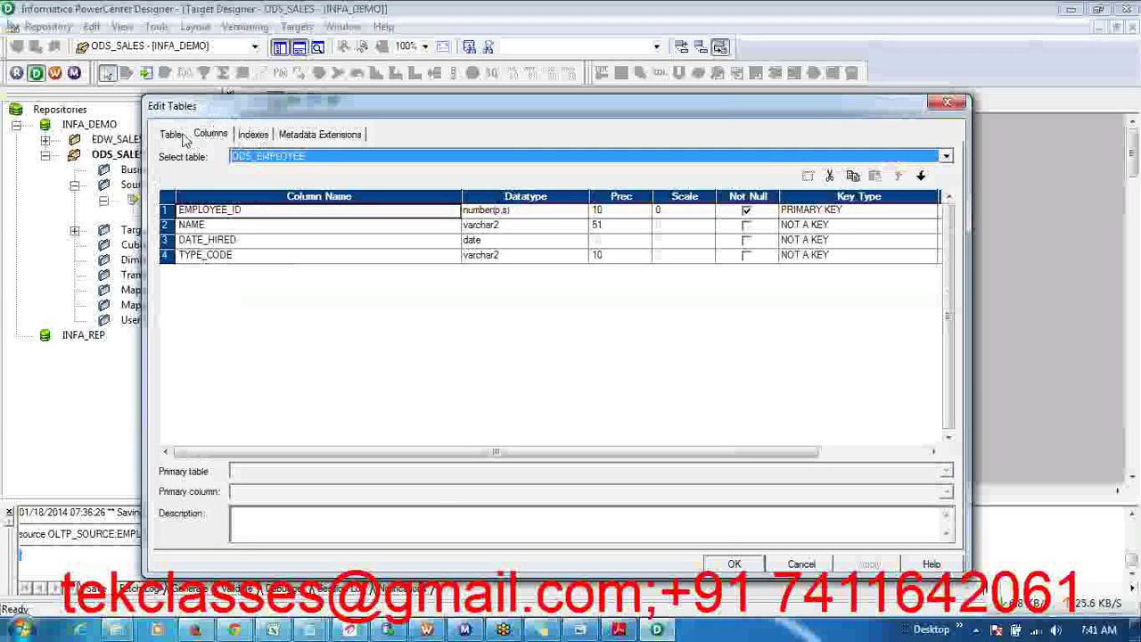
pyautogui.click(172, 134)
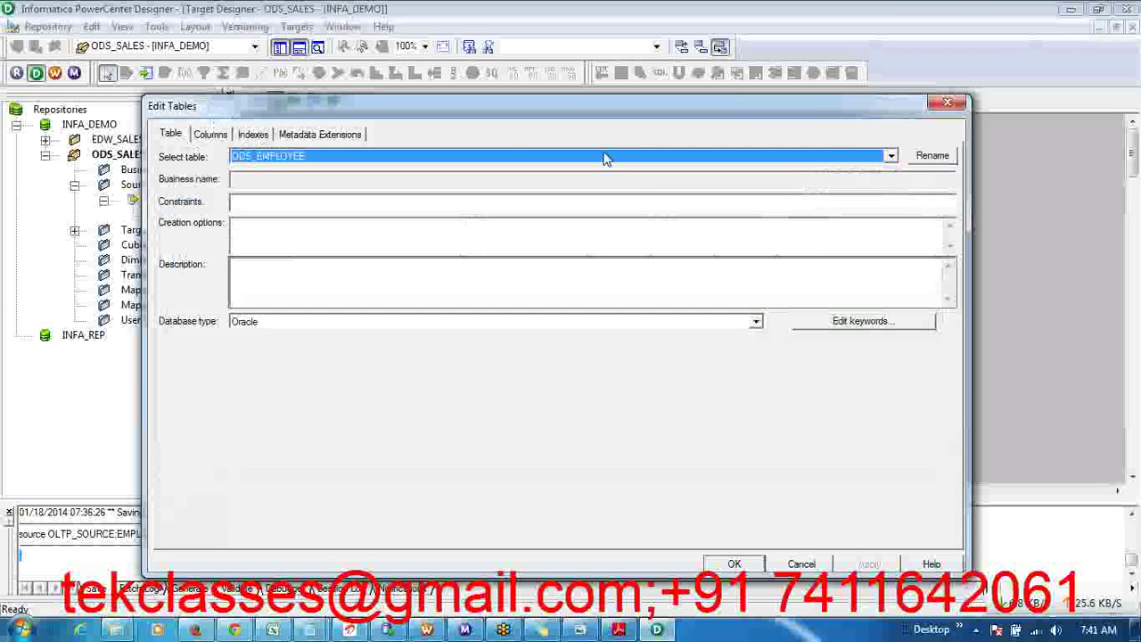
# - Cancel the rename to keep ODS_EMPLOYEE, check the four columns, and close Edit Tables with OK
pyautogui.click(934, 157)
pyautogui.click(685, 342)
pyautogui.click(214, 136)
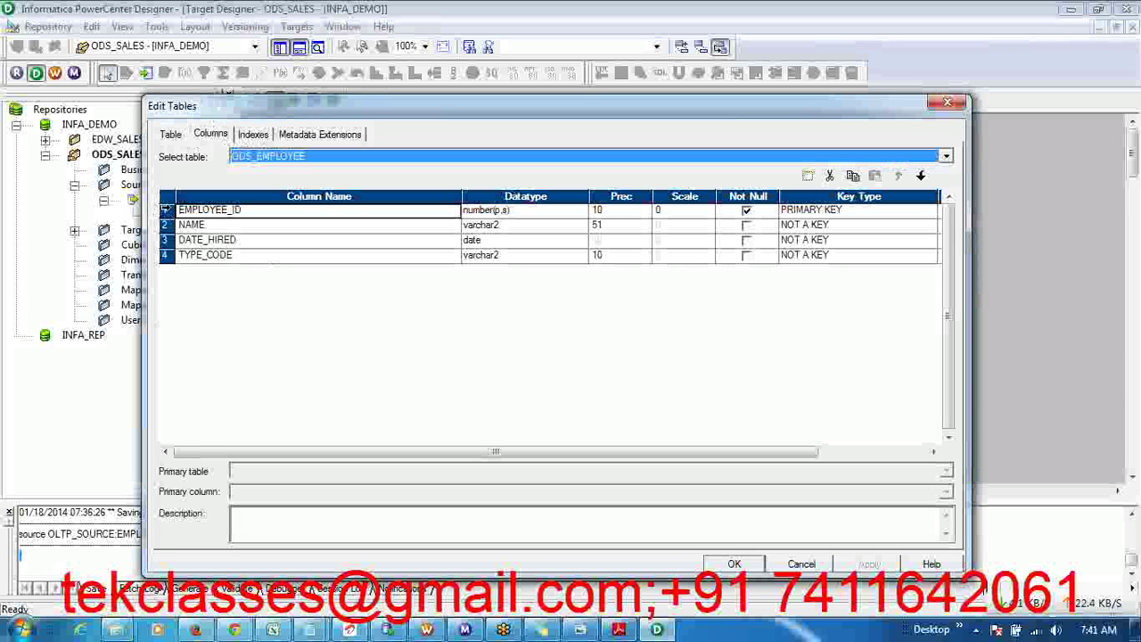
pyautogui.moveTo(165, 210); pyautogui.dragTo(163, 255)
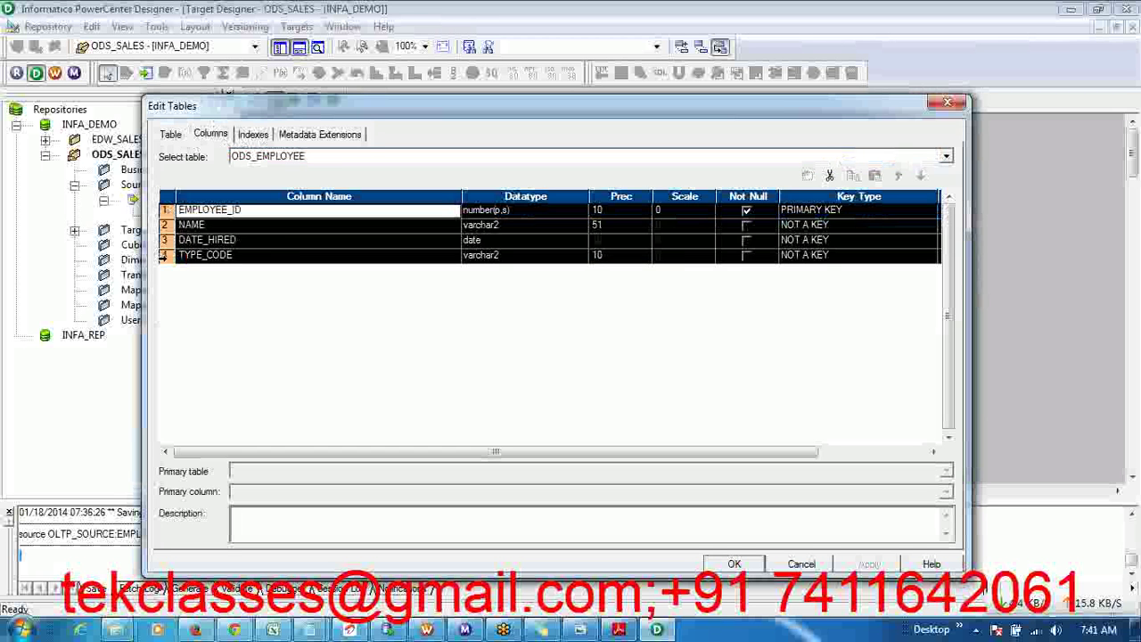
pyautogui.click(264, 240)
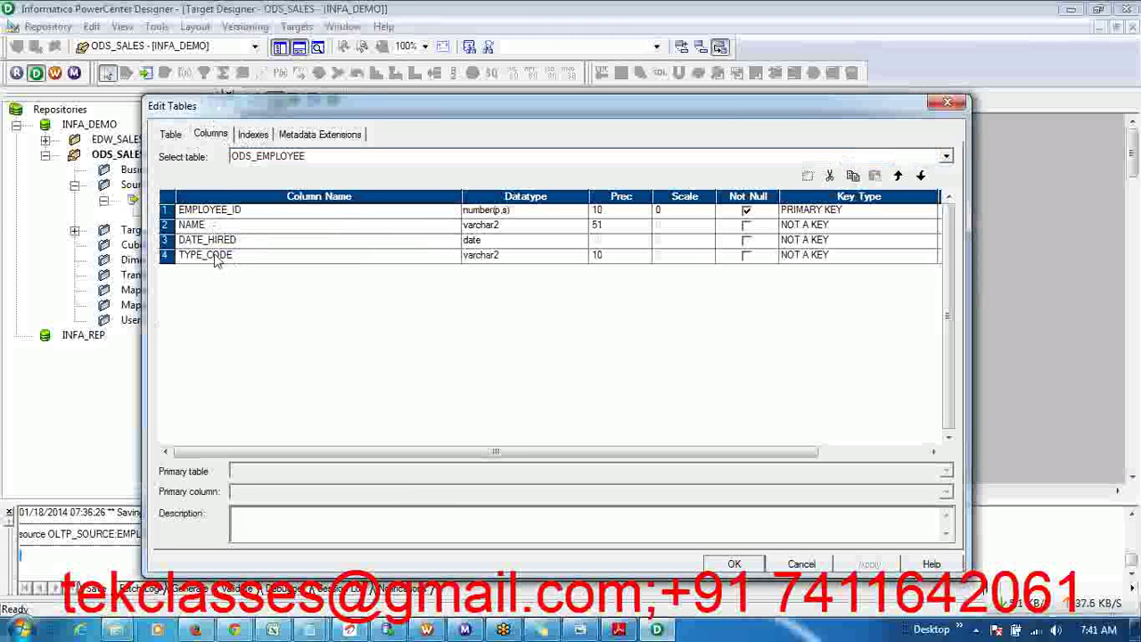
pyautogui.click(749, 566)
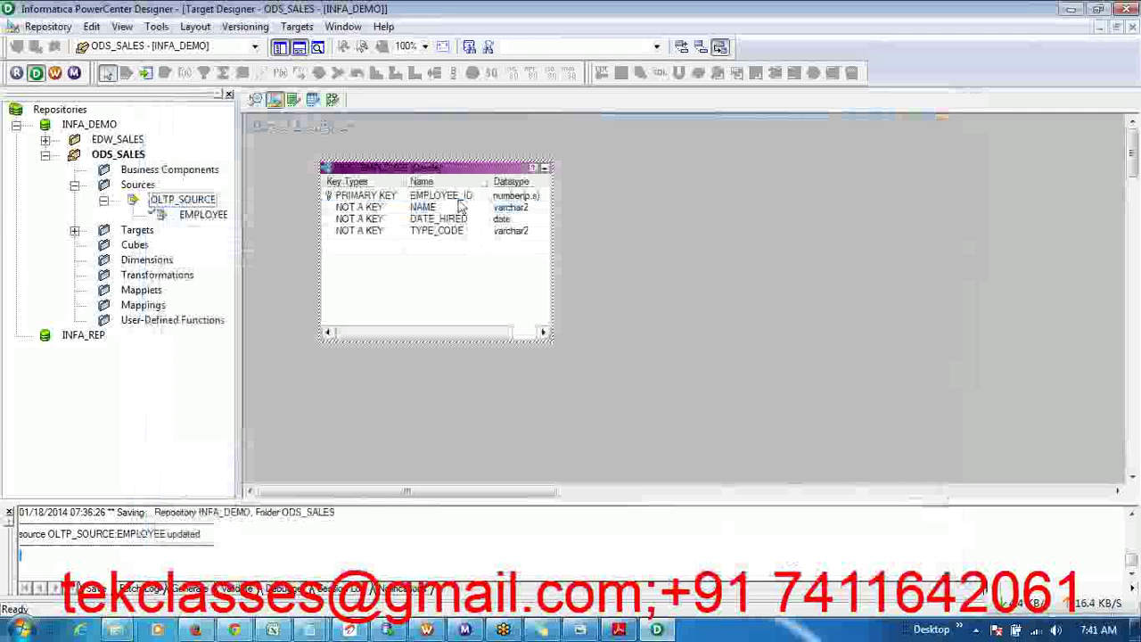
# - View the EMPLOYEE source in Source Analyzer, return to Target Designer, then bring up the lab PDF's Exercise 2
pyautogui.click(256, 100)
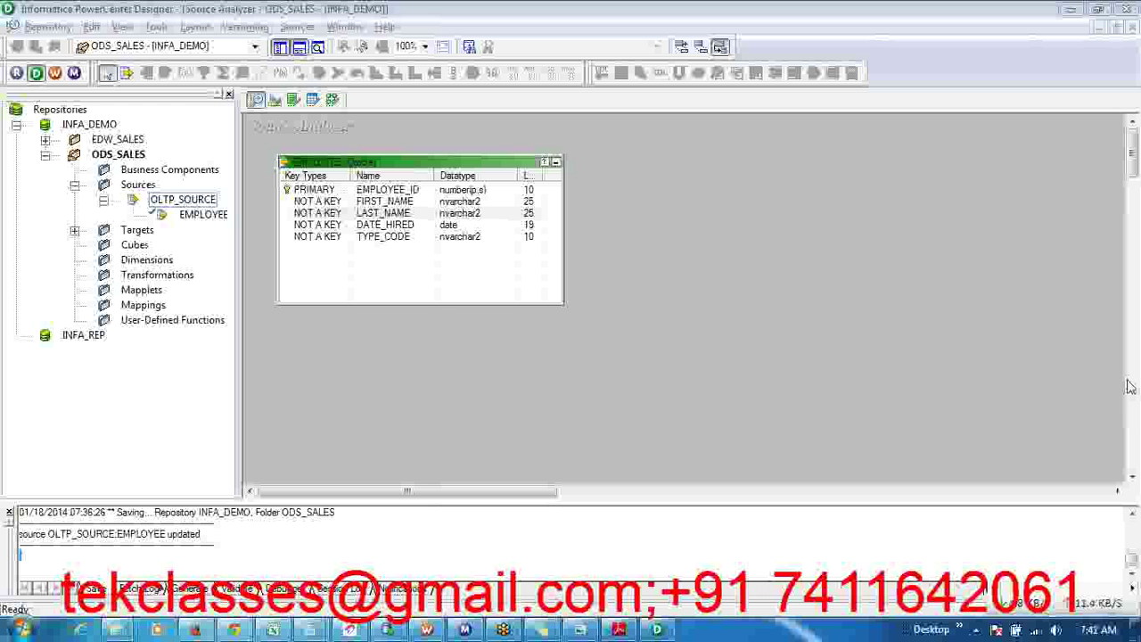
pyautogui.click(752, 303)
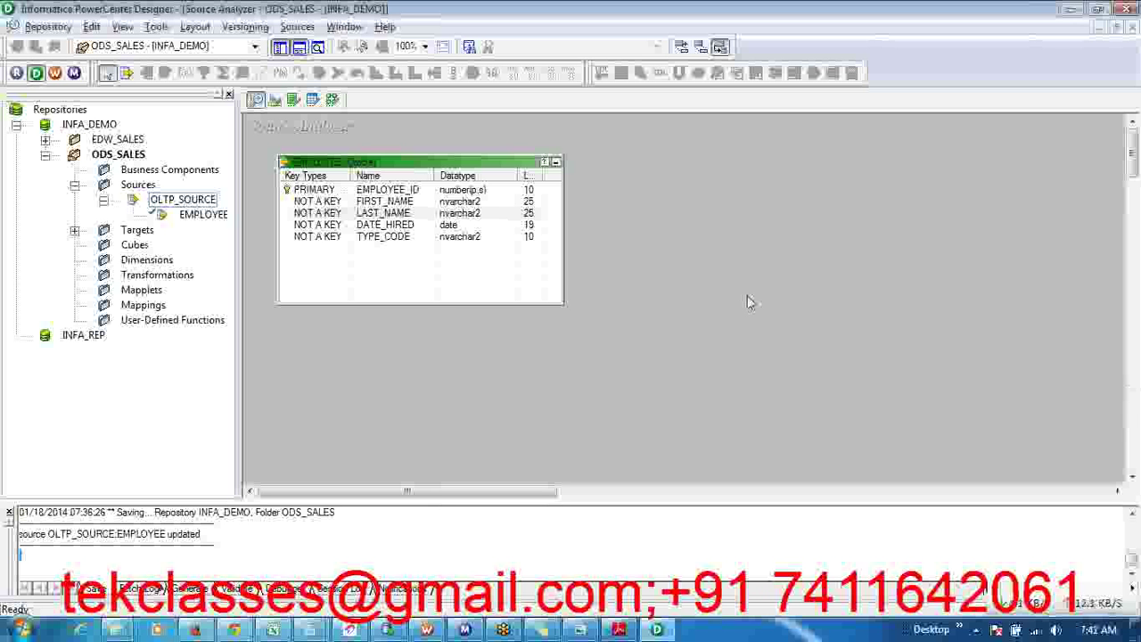
pyautogui.click(276, 100)
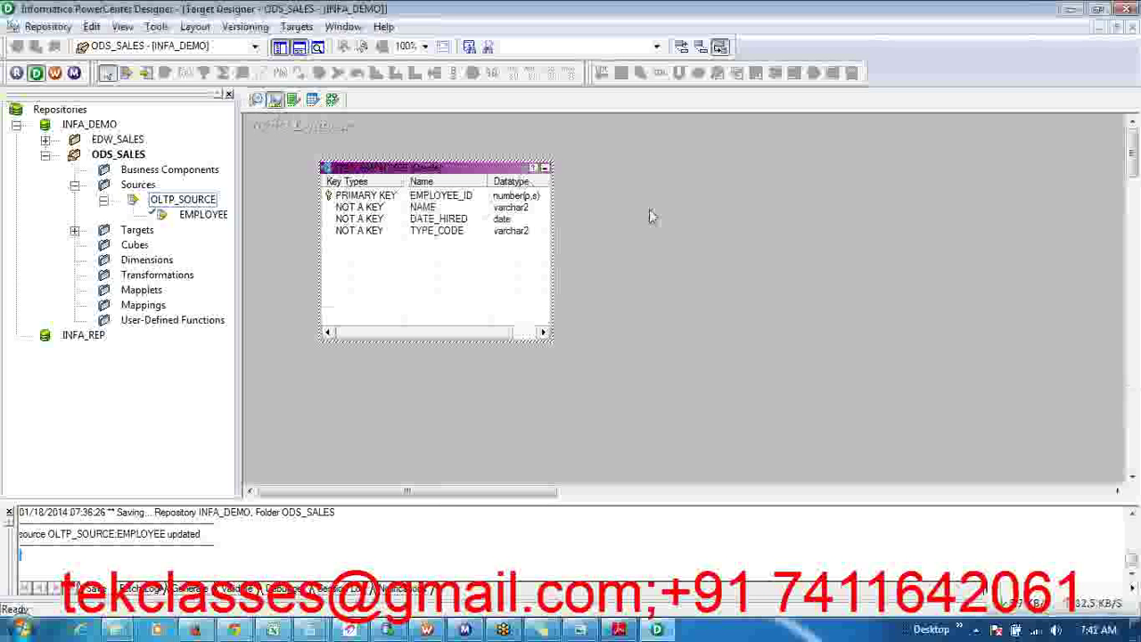
pyautogui.click(618, 629)
pyautogui.click(571, 424)
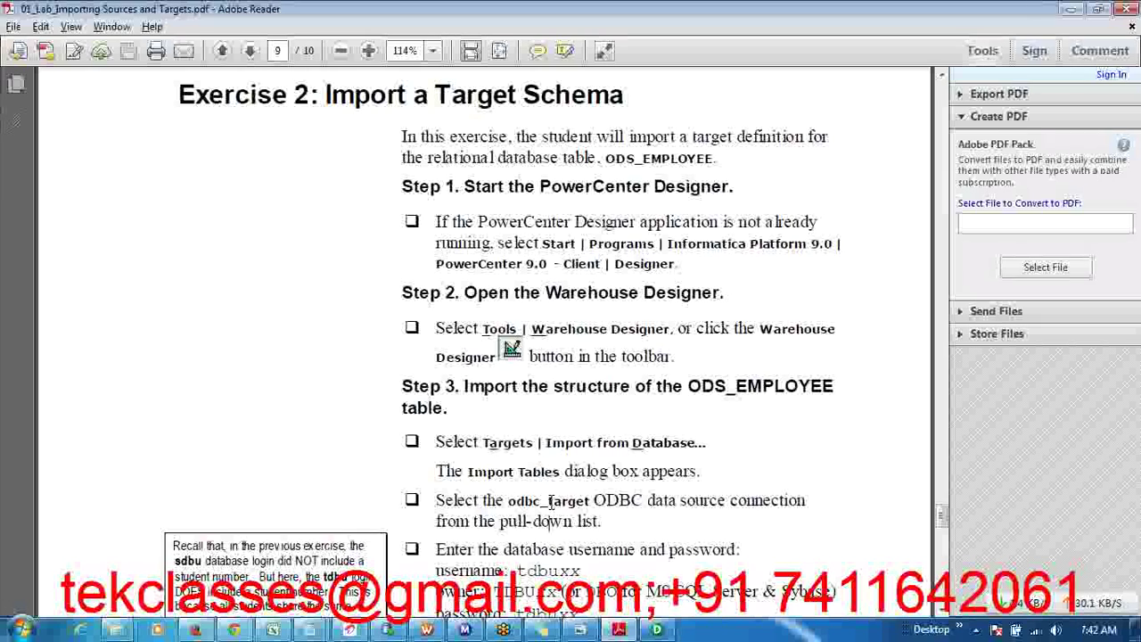
# - Read the target import and save steps on PDF pages 8–10, then close Adobe Reader
pyautogui.scroll(-15, 550, 502)
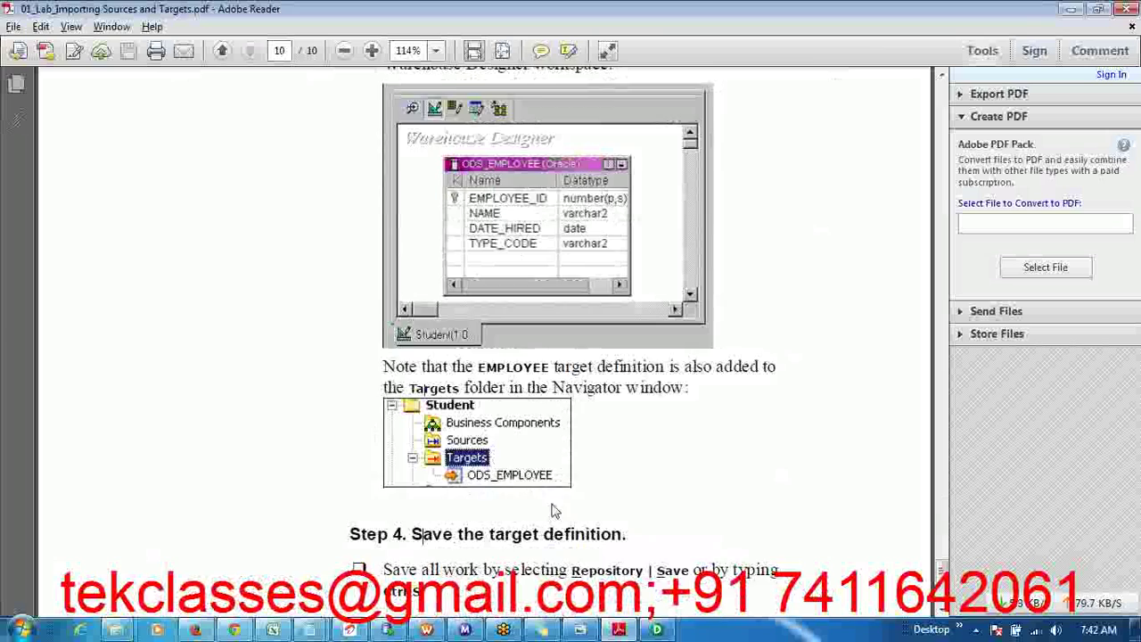
pyautogui.scroll(12, 553, 510)
pyautogui.scroll(-4, 550, 505)
pyautogui.scroll(8, 550, 506)
pyautogui.scroll(3, 550, 499)
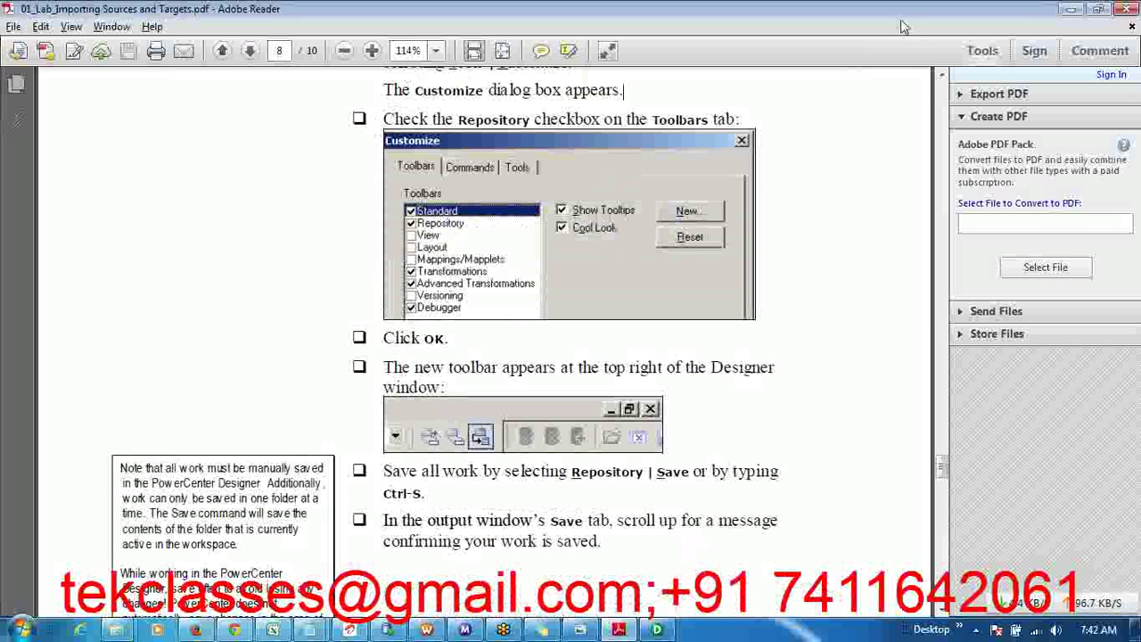
pyautogui.click(1116, 11)
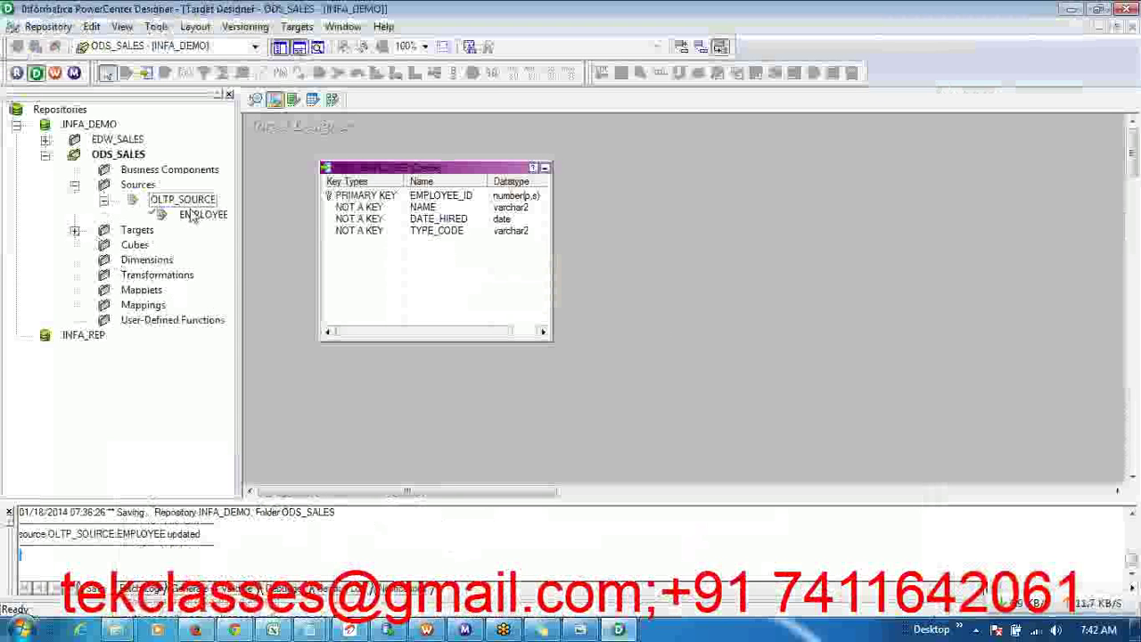
# - Expand Sources and Targets to show EMPLOYEE and ODS_EMPLOYEE, and save the new target with Ctrl+S
pyautogui.click(75, 185)
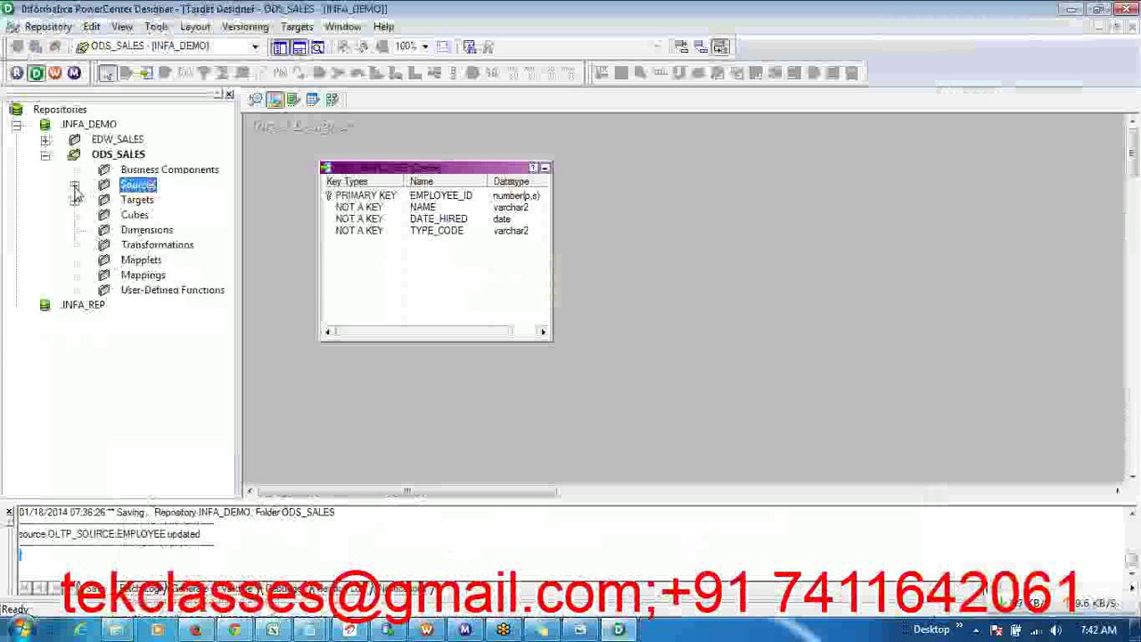
pyautogui.click(75, 200)
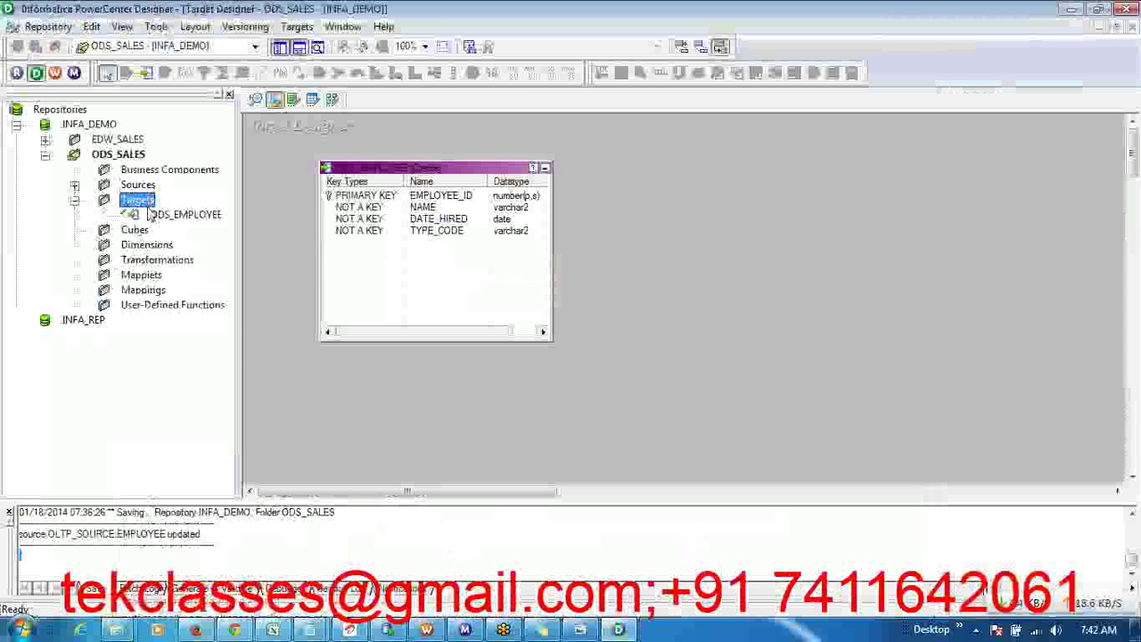
pyautogui.click(75, 200)
pyautogui.click(75, 200)
pyautogui.click(75, 185)
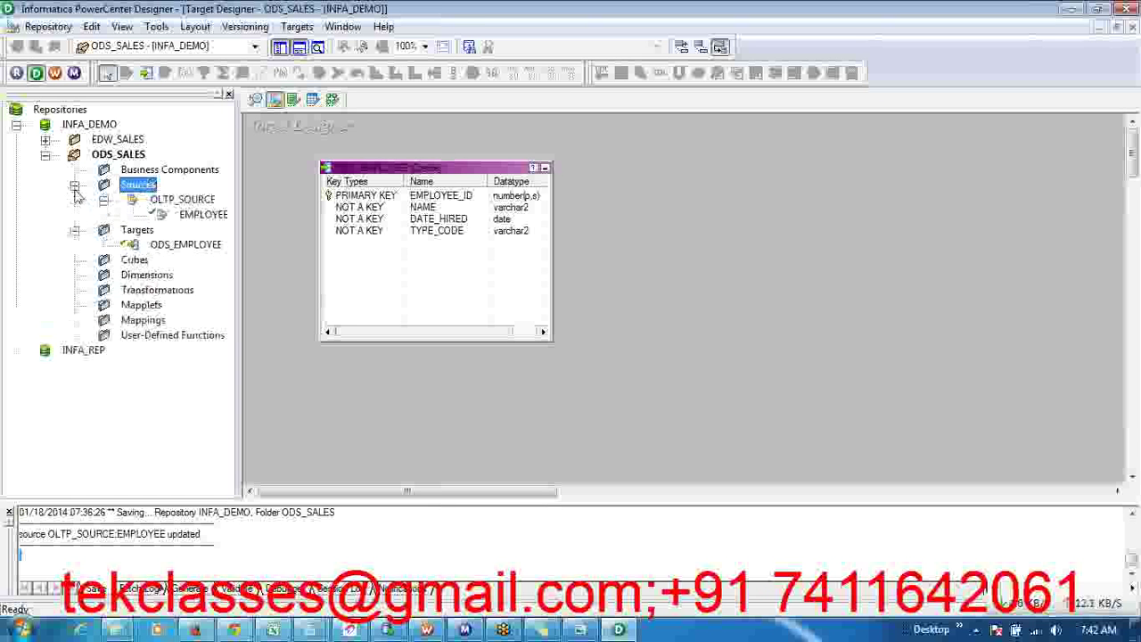
pyautogui.hotkey('ctrl', 's')
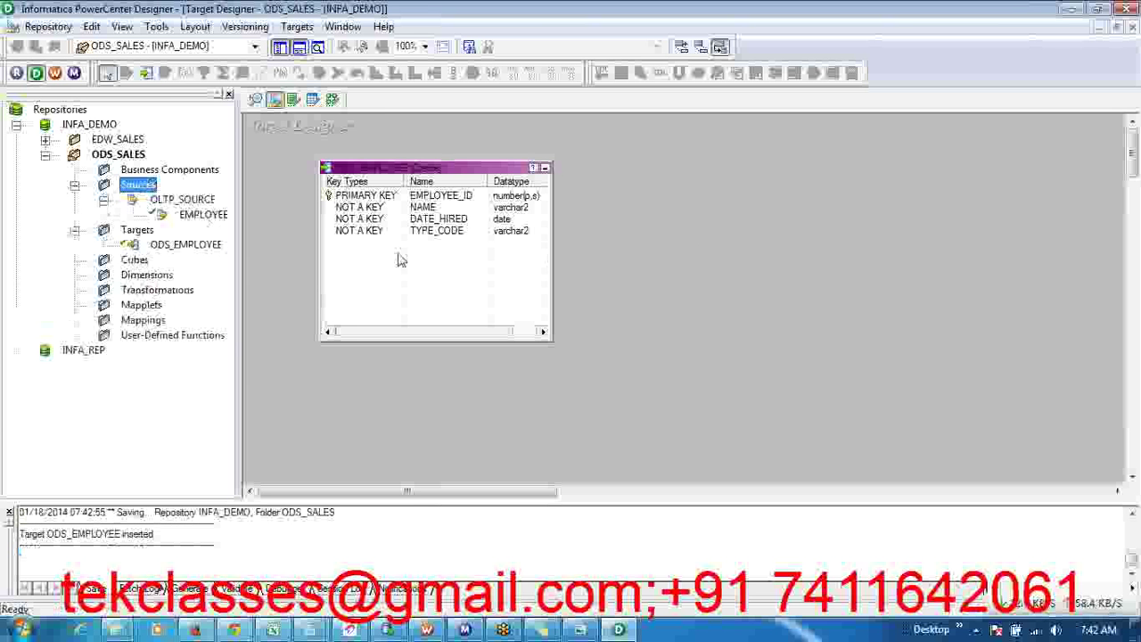
# - Compare the EMPLOYEE source and ODS_EMPLOYEE target definitions, ending in Source Analyzer
pyautogui.click(256, 100)
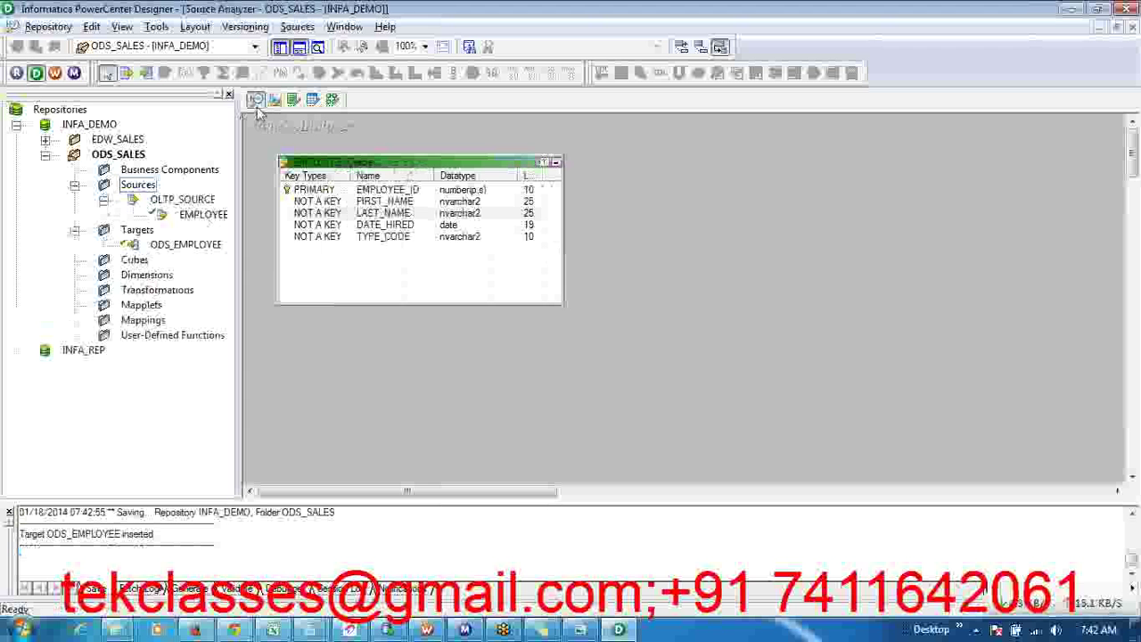
pyautogui.click(274, 100)
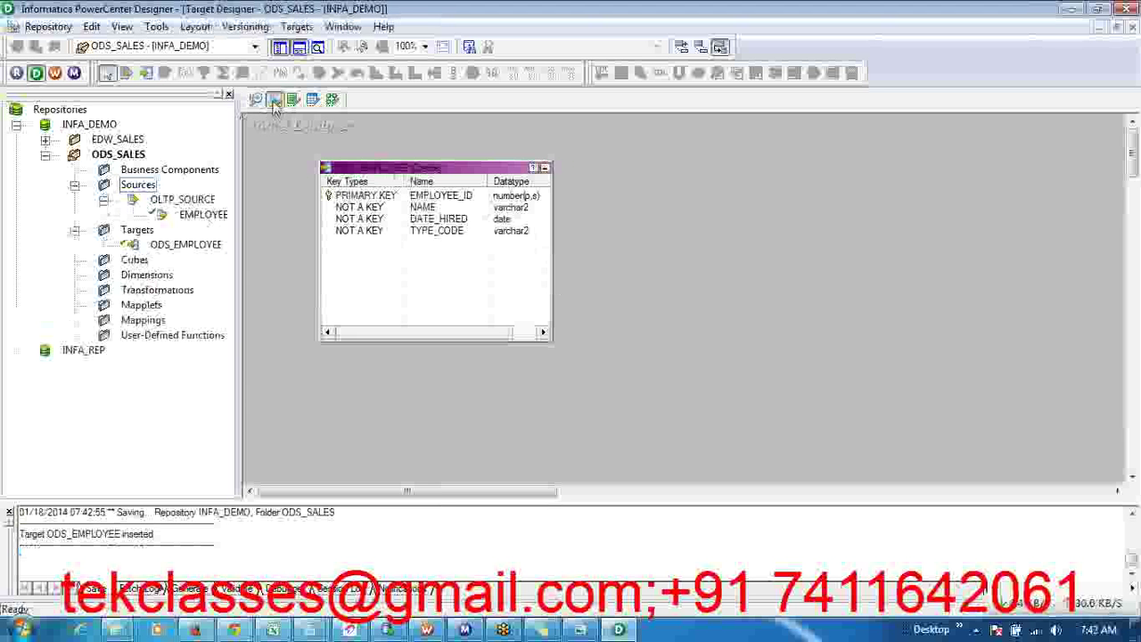
pyautogui.click(255, 100)
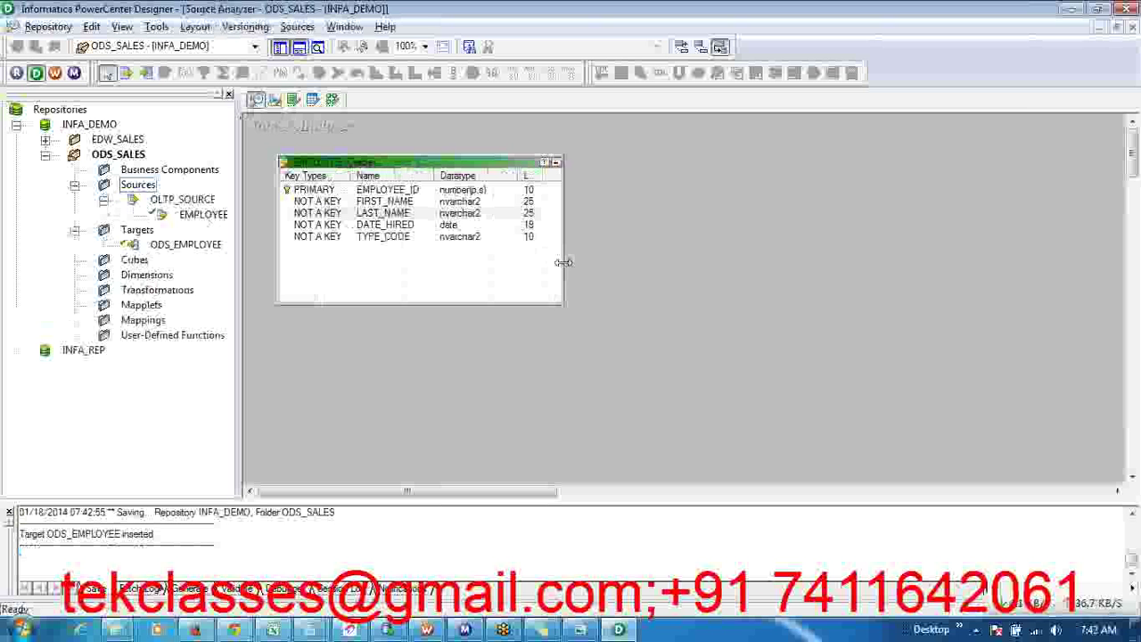
pyautogui.click(1129, 28)
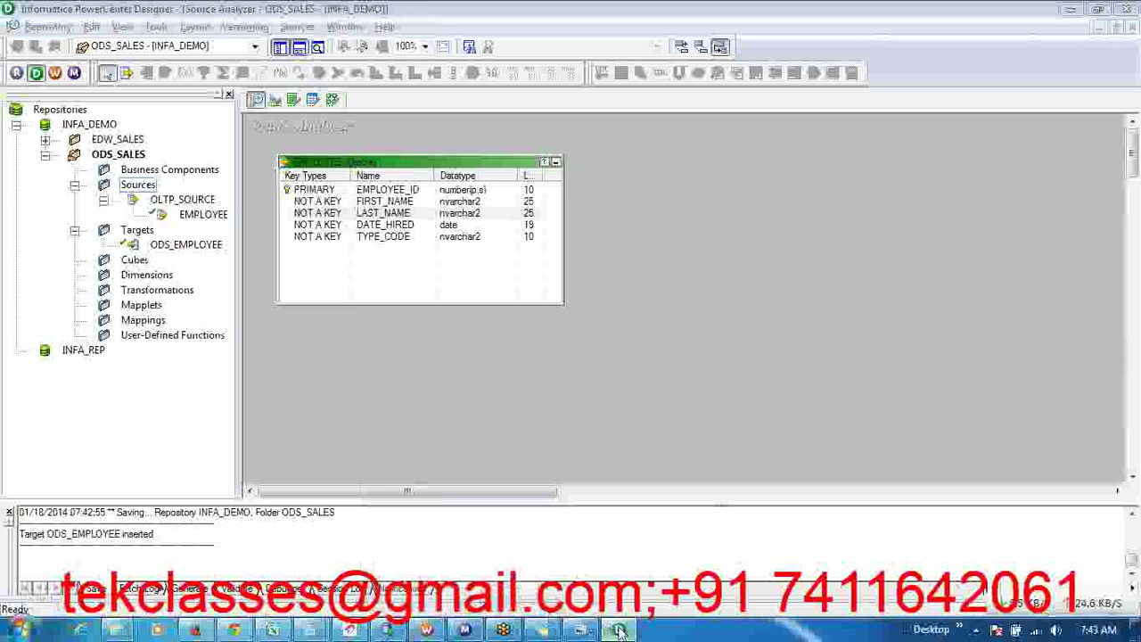
# - Search the Start menu for 'odbc' and launch Microsoft ODBC Administrator
pyautogui.moveTo(617, 631)
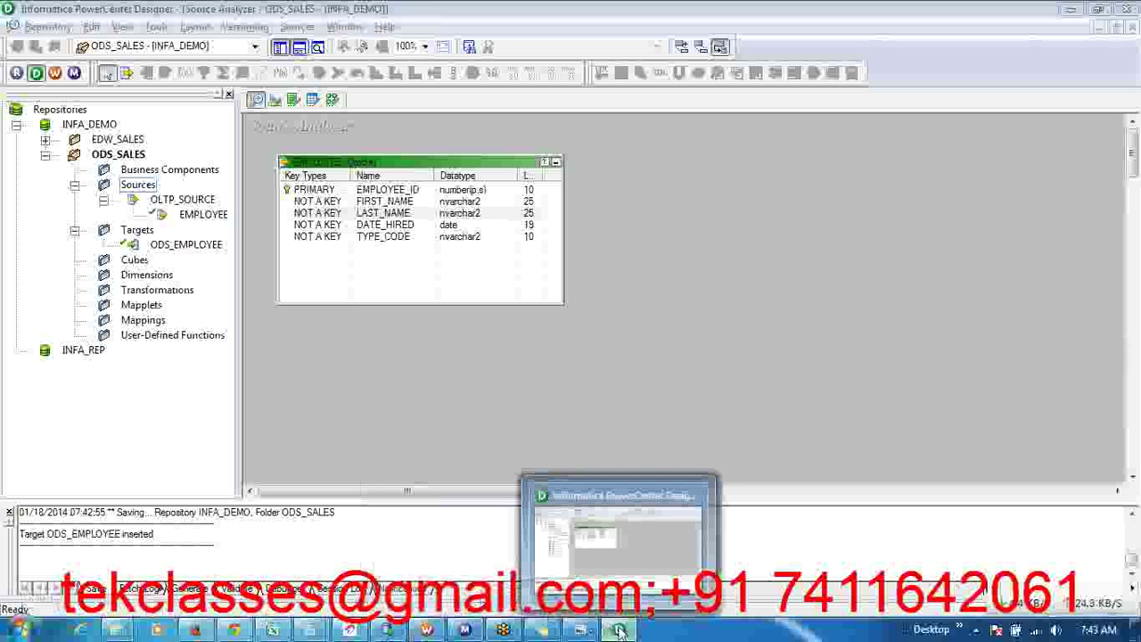
pyautogui.click(24, 631)
pyautogui.click(24, 631)
pyautogui.click(24, 631)
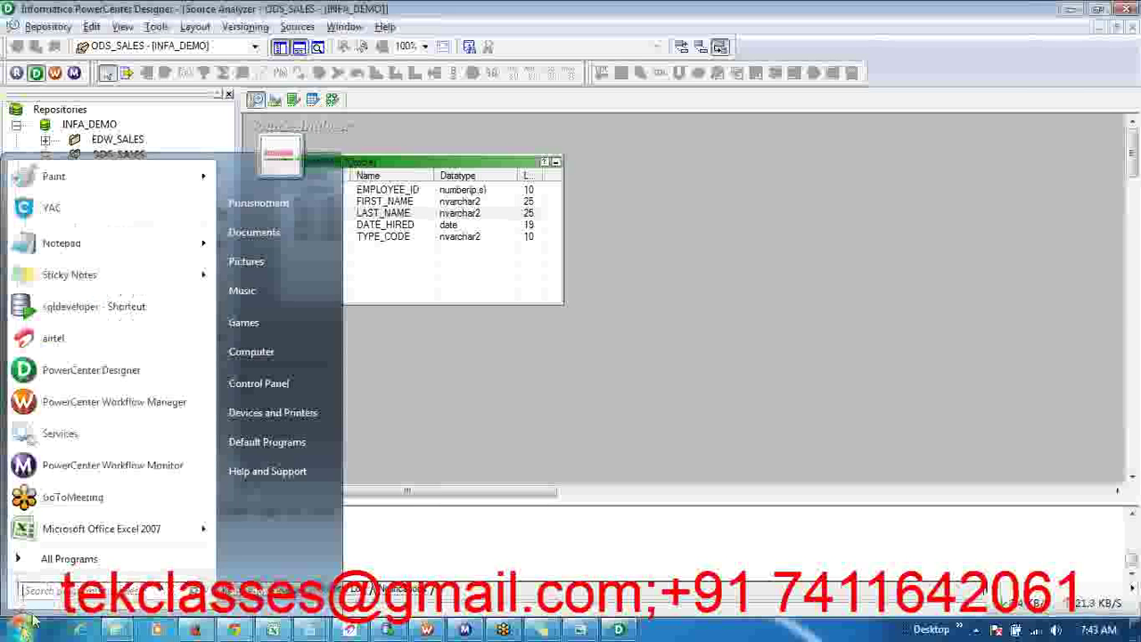
pyautogui.click(80, 590)
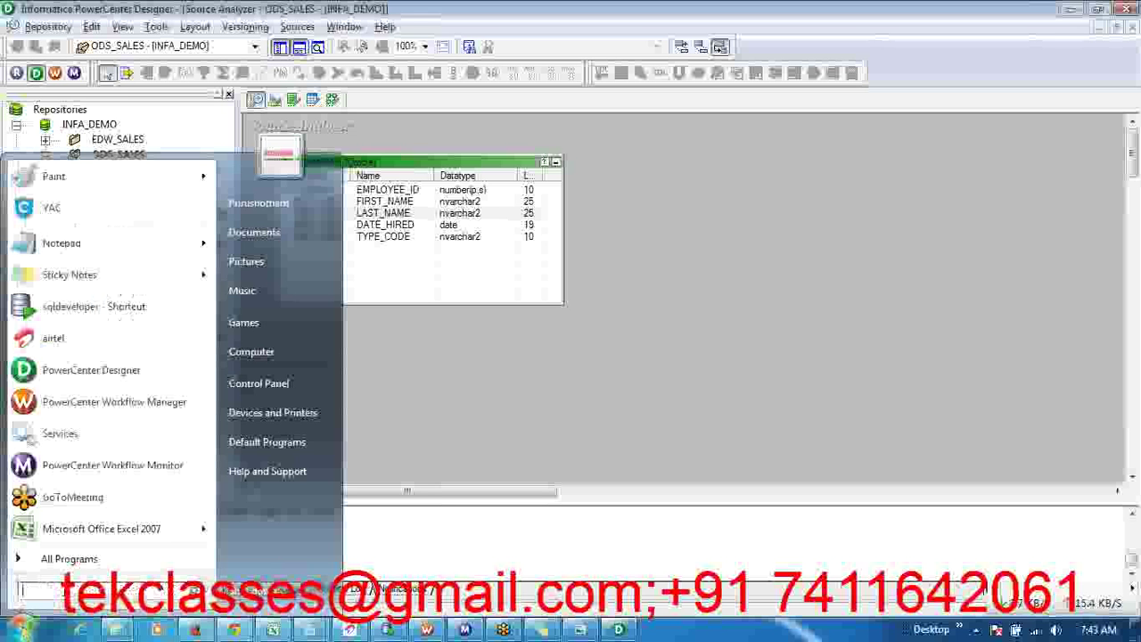
pyautogui.write('odbc')
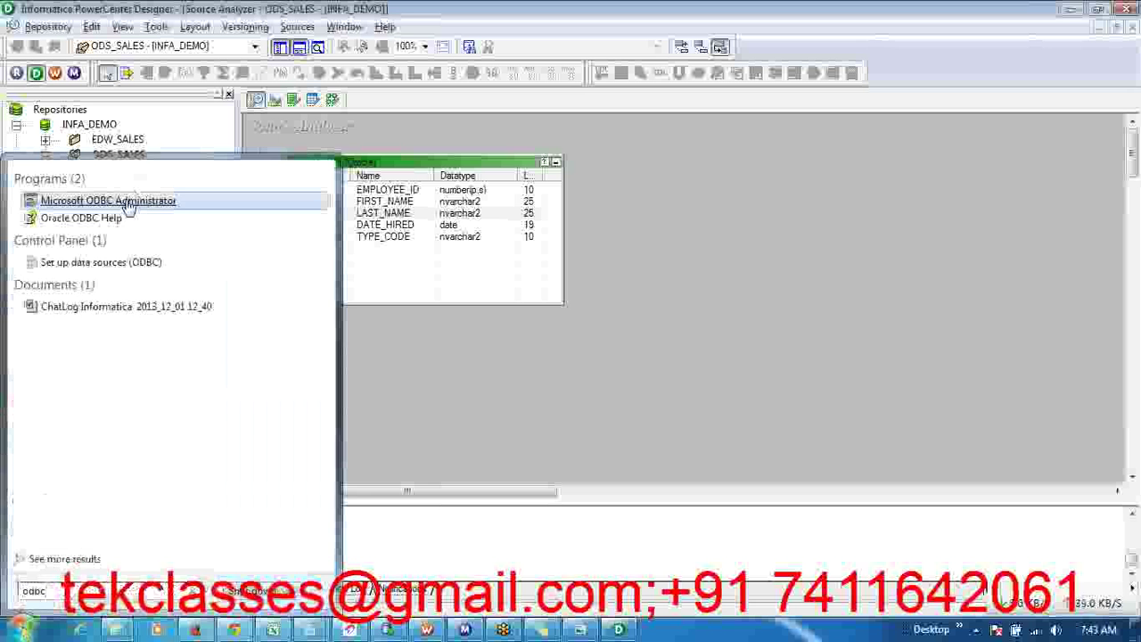
pyautogui.click(127, 203)
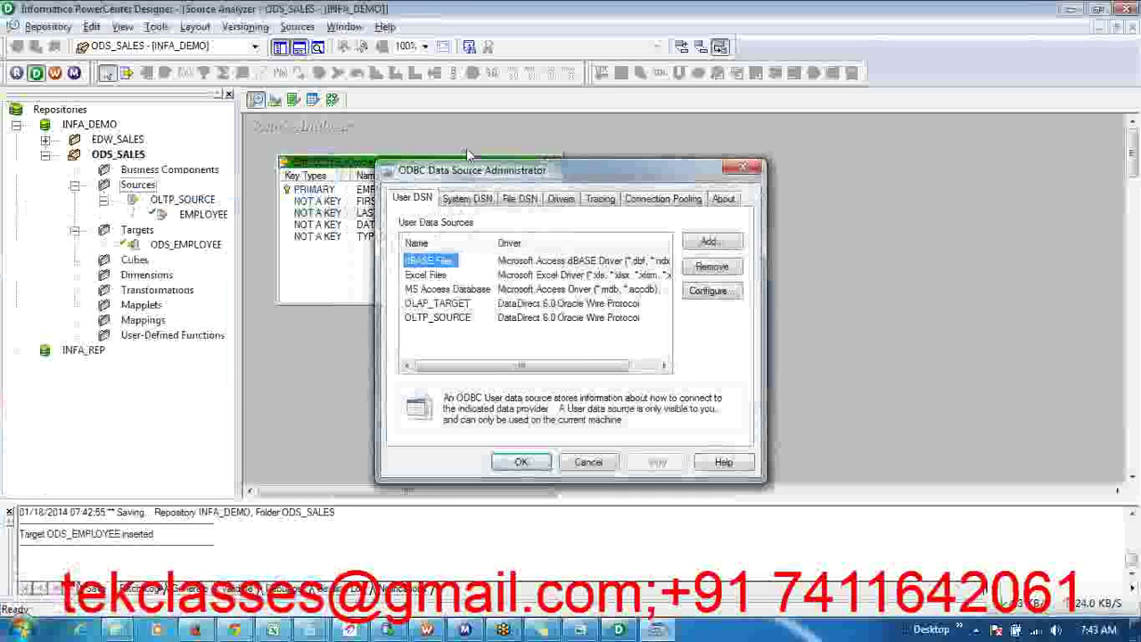
pyautogui.click(722, 246)
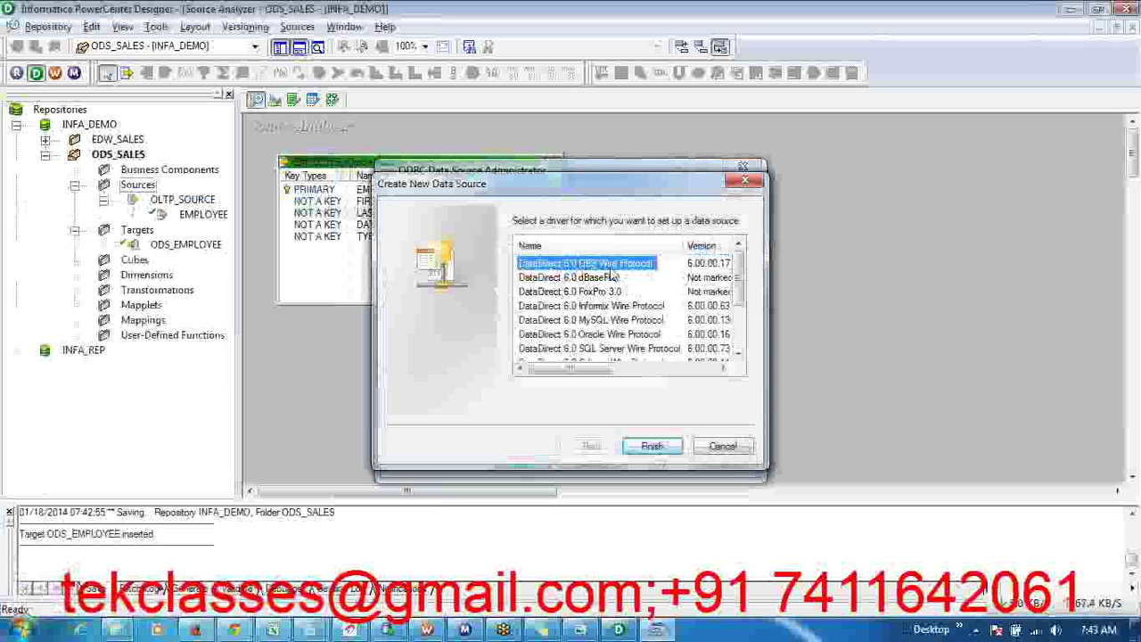
pyautogui.click(582, 335)
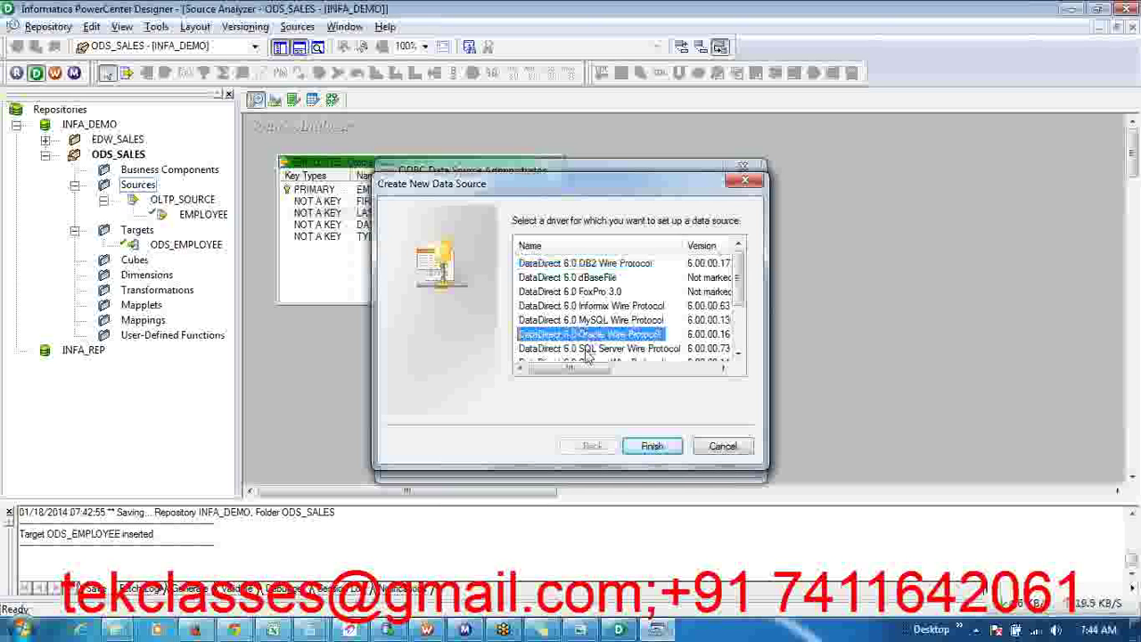
pyautogui.click(587, 352)
pyautogui.click(738, 355)
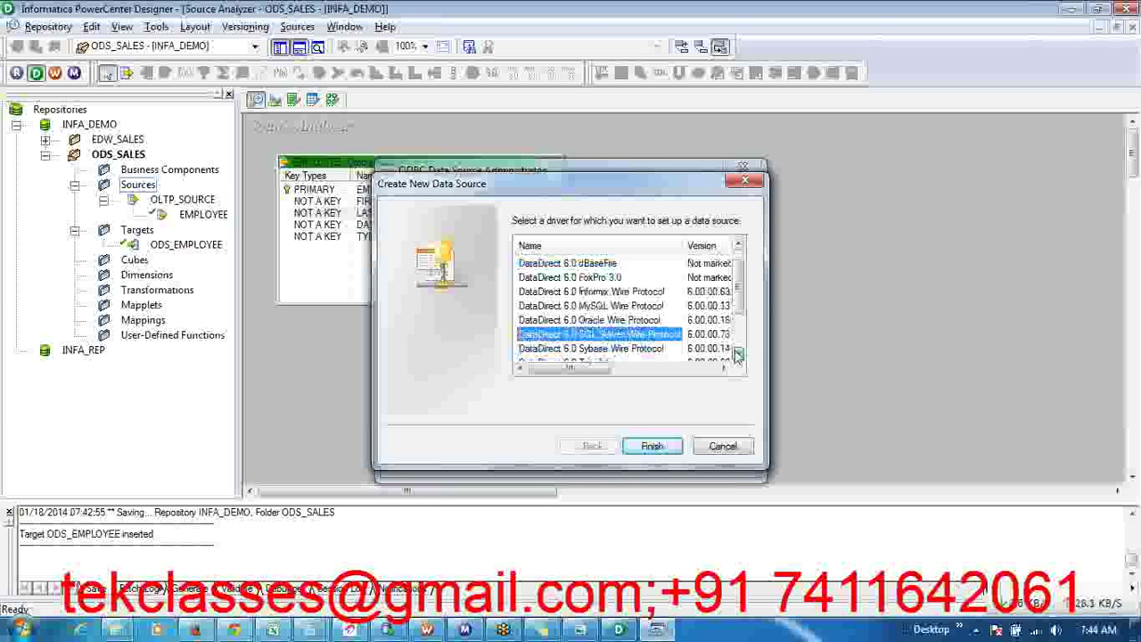
pyautogui.click(737, 355)
pyautogui.doubleClick(737, 354)
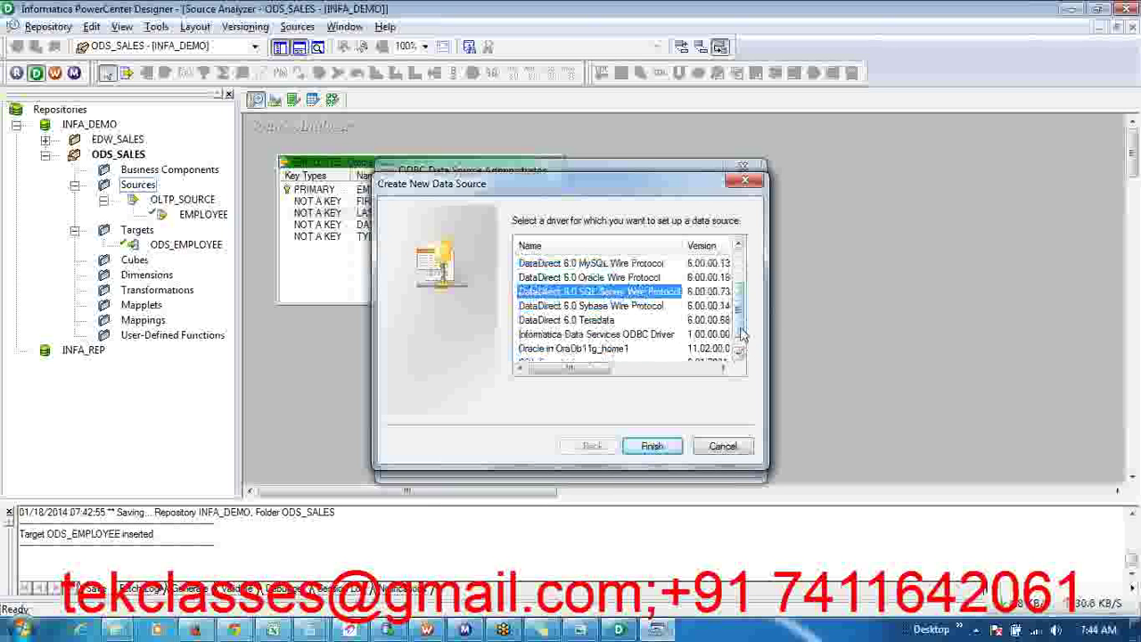
pyautogui.scroll(1, 742, 332)
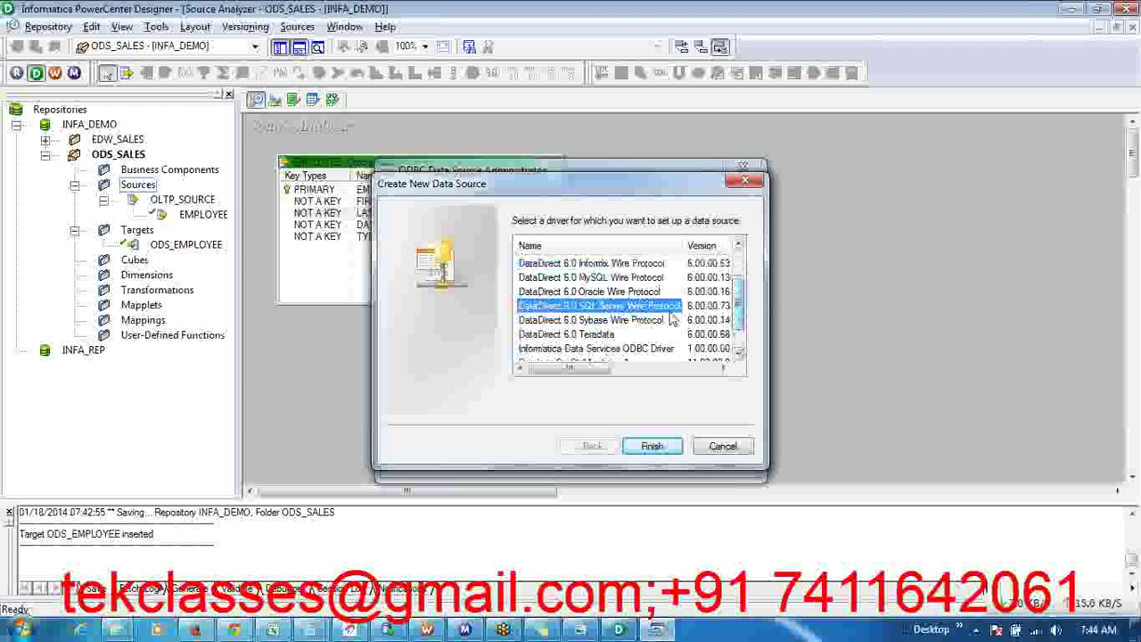
pyautogui.click(622, 293)
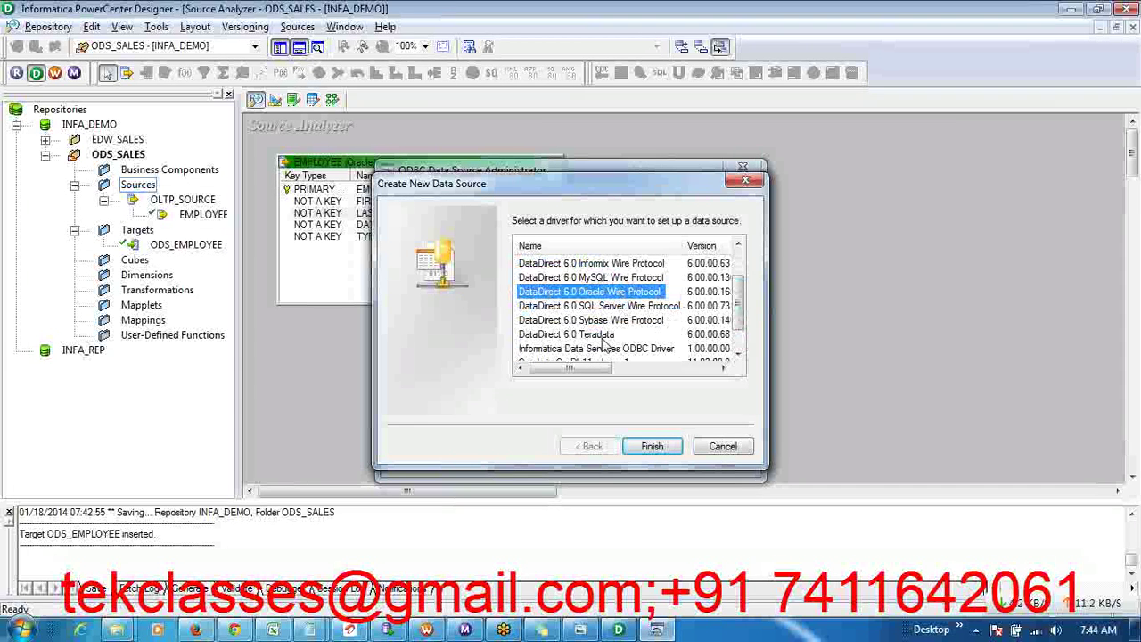
pyautogui.click(599, 343)
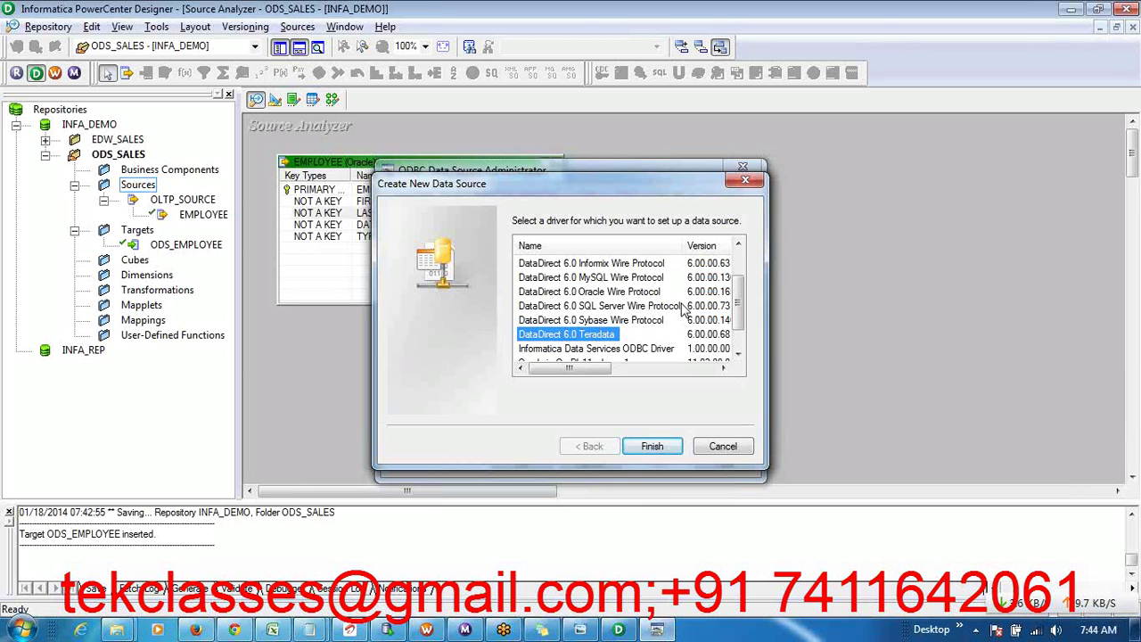
pyautogui.click(724, 448)
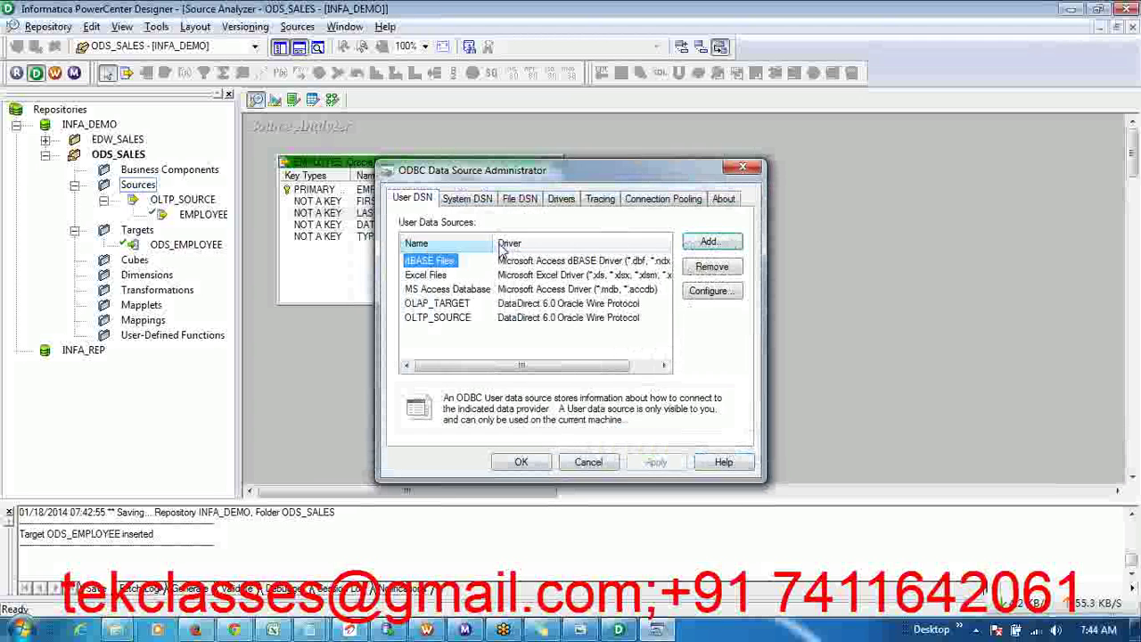
# - Close the ODBC dialog, start Sources > Import from Database, and open the ODBC data source list
pyautogui.click(588, 462)
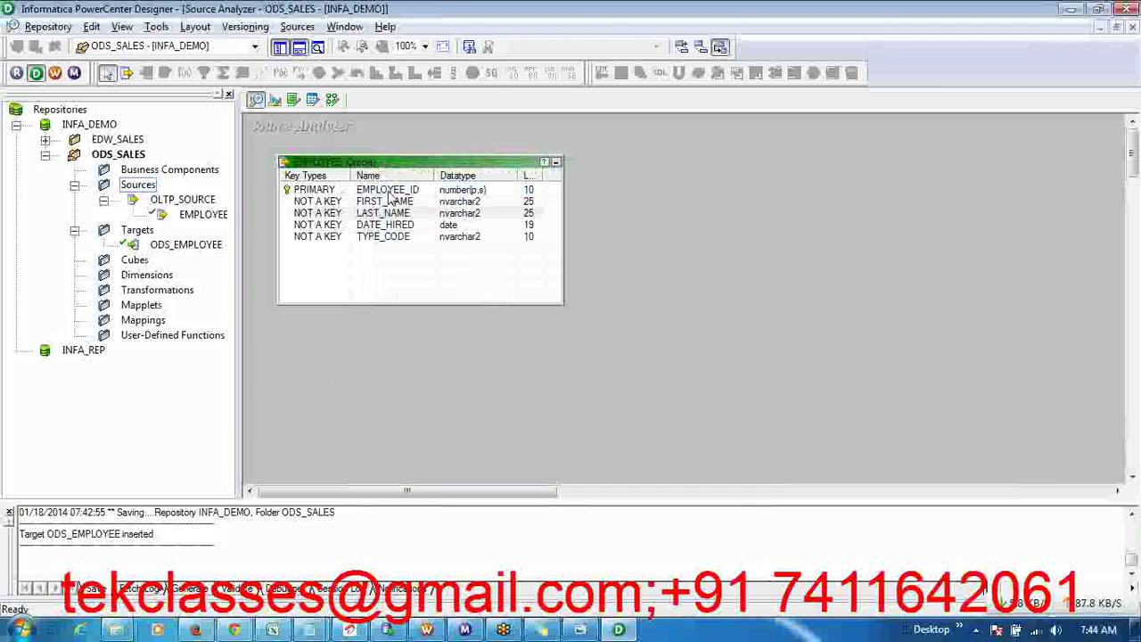
pyautogui.click(297, 27)
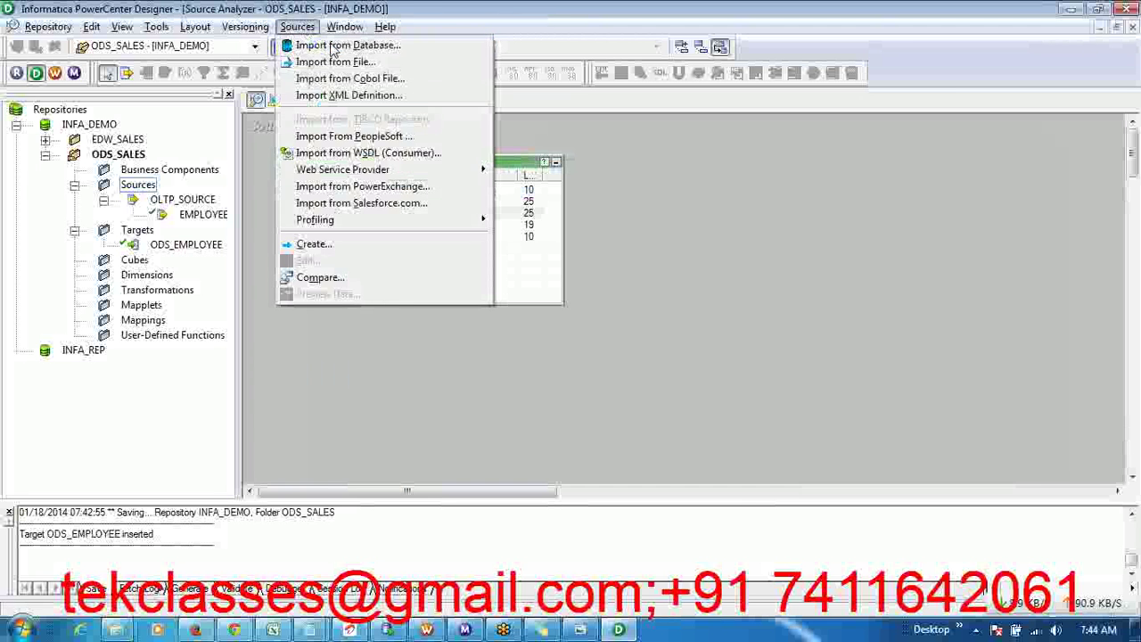
pyautogui.click(375, 41)
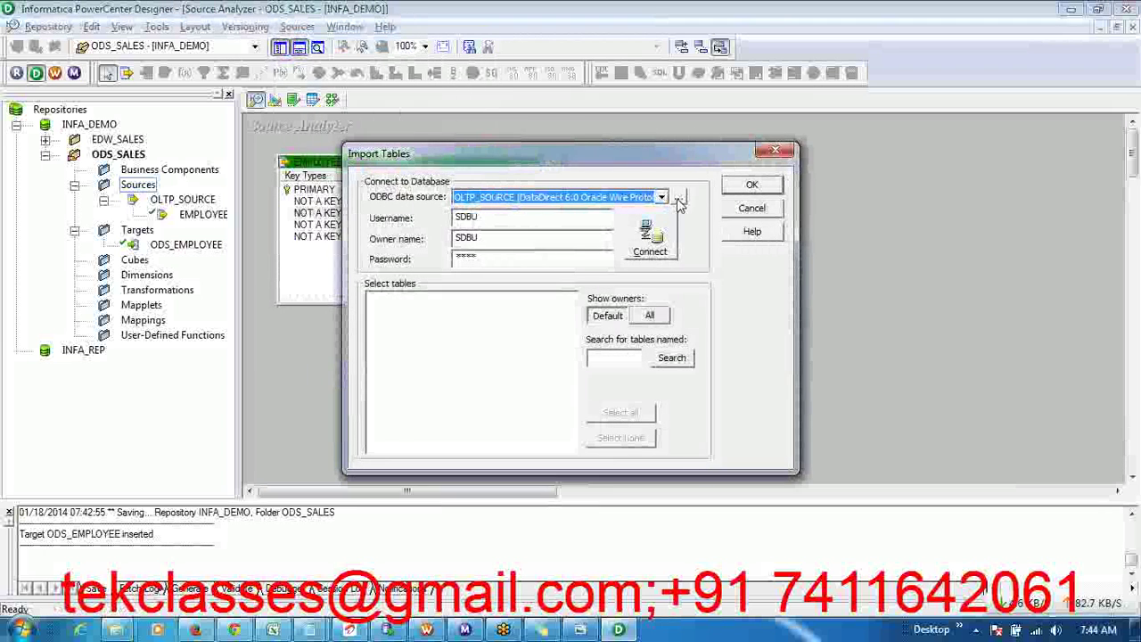
pyautogui.click(678, 197)
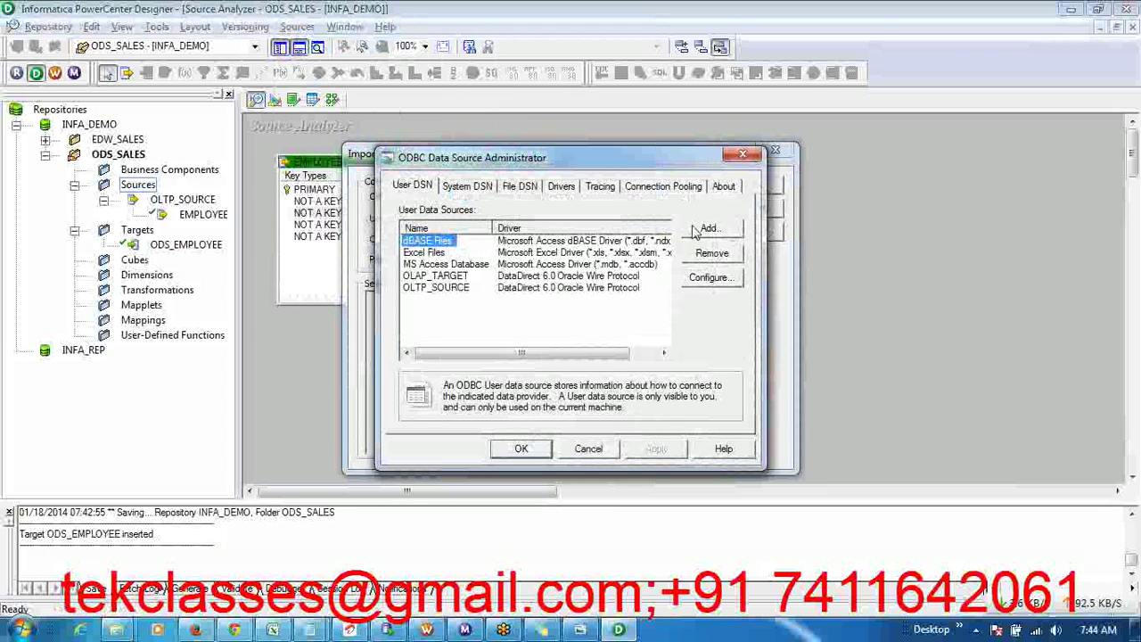
# - Begin adding a data source with the SQL Server Wire Protocol driver, then cancel it
pyautogui.click(709, 229)
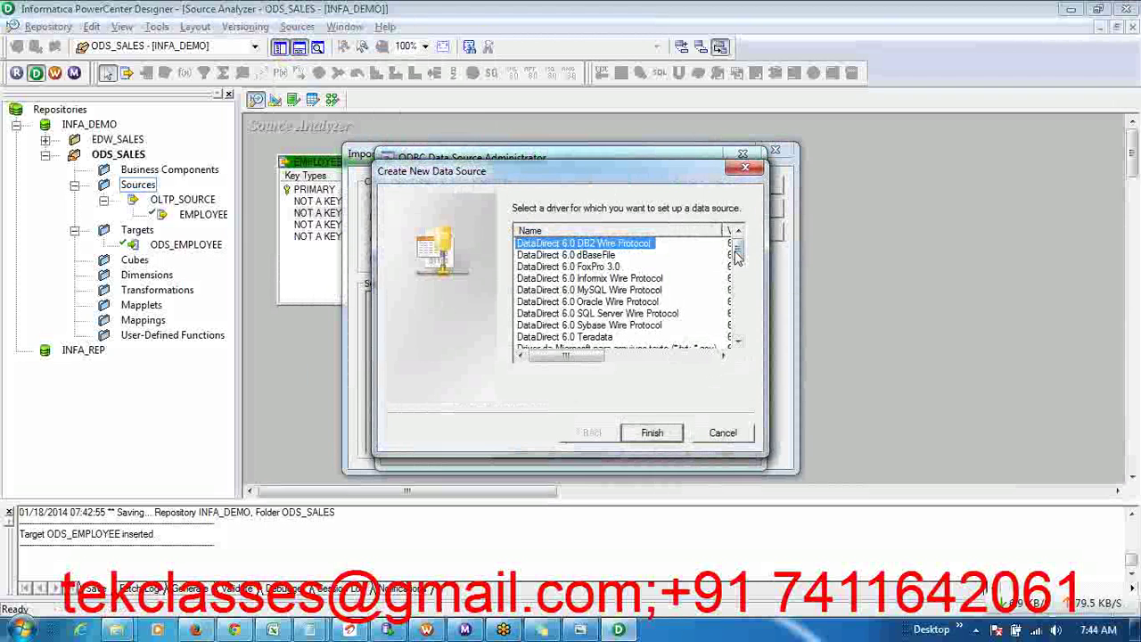
pyautogui.moveTo(737, 252); pyautogui.dragTo(737, 295)
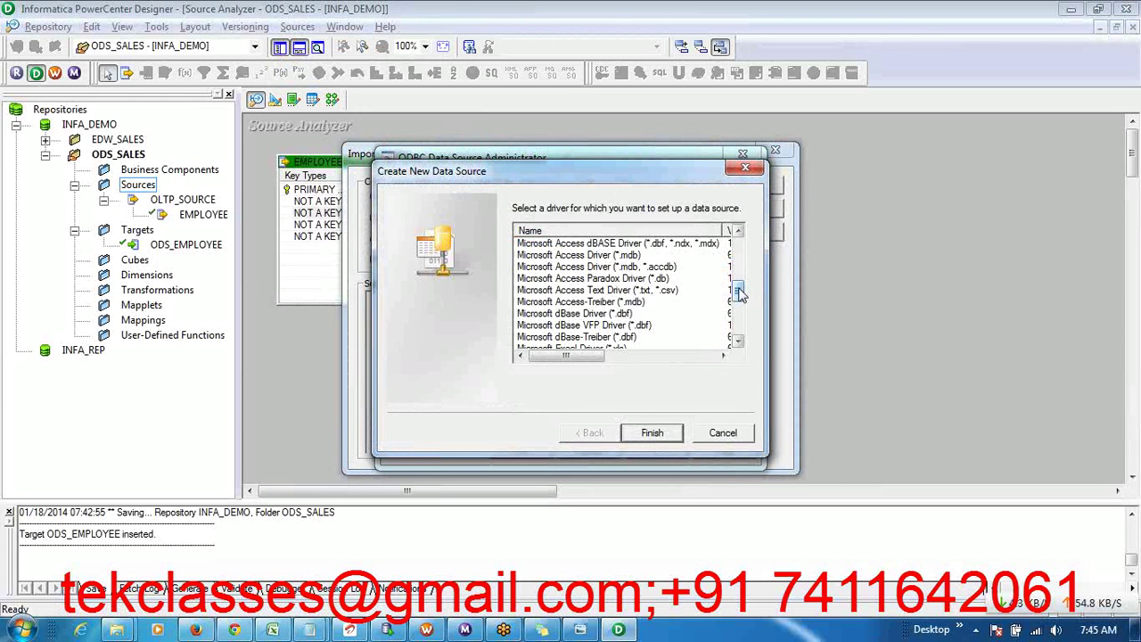
pyautogui.moveTo(738, 294); pyautogui.dragTo(734, 258)
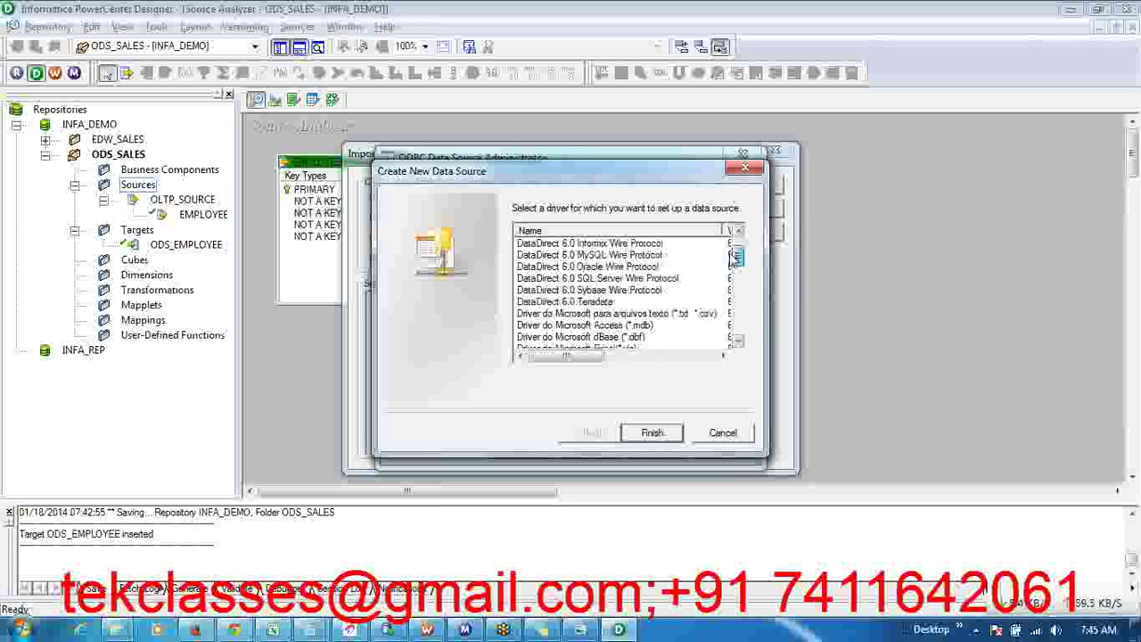
pyautogui.click(564, 282)
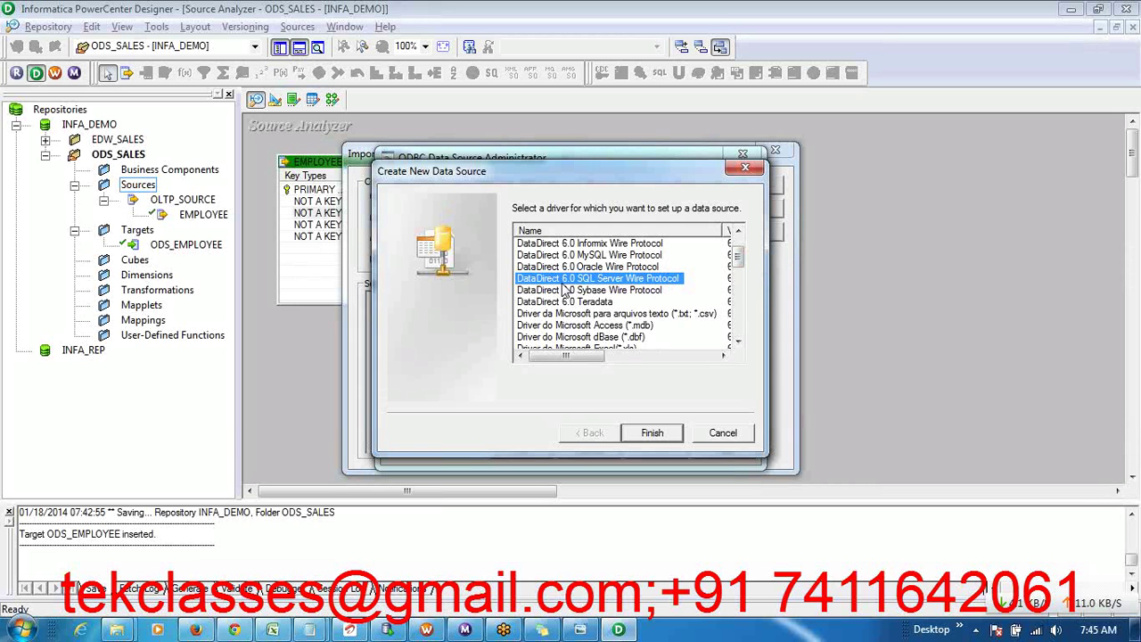
pyautogui.click(723, 433)
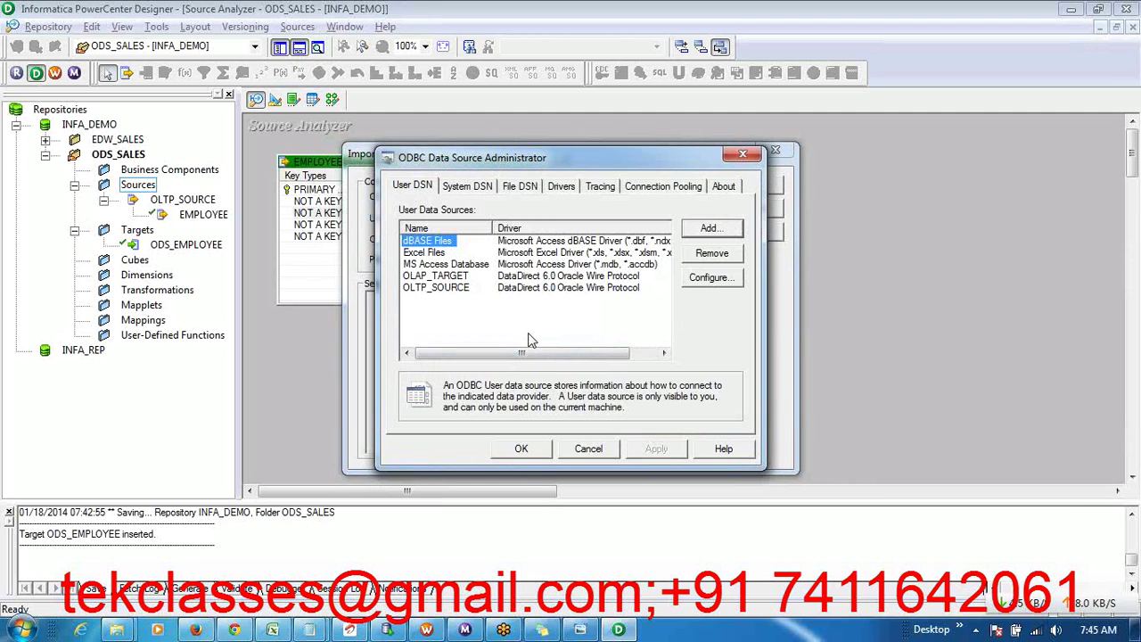
pyautogui.click(896, 232)
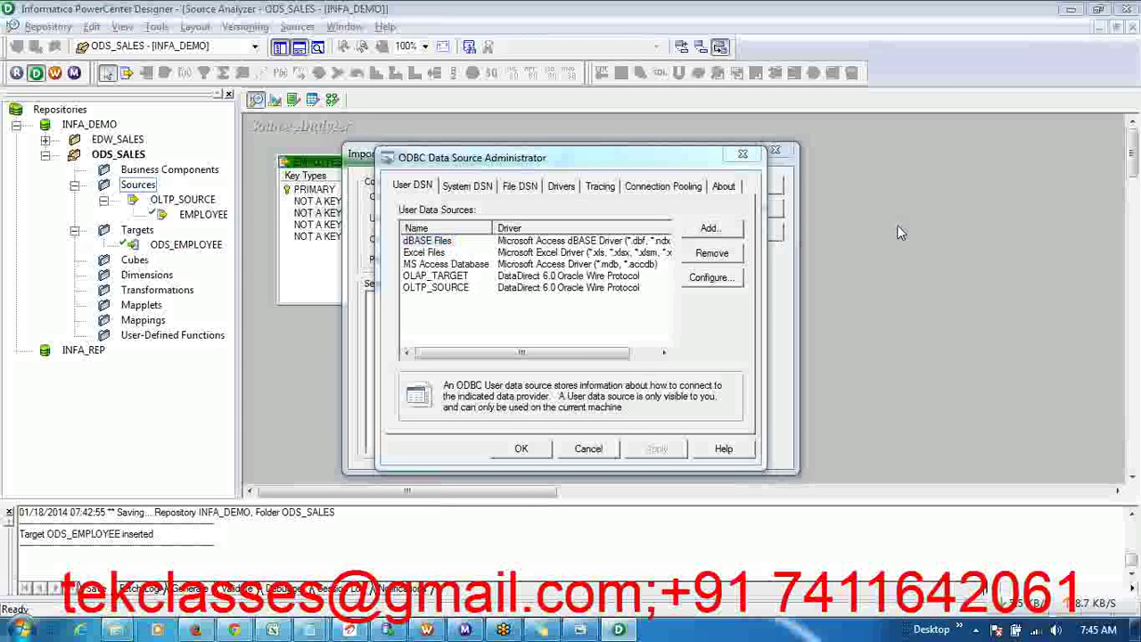
# - Close the ODBC Data Source Administrator, leaving Import Tables on OLTP_SOURCE, and switch windows
pyautogui.click(745, 158)
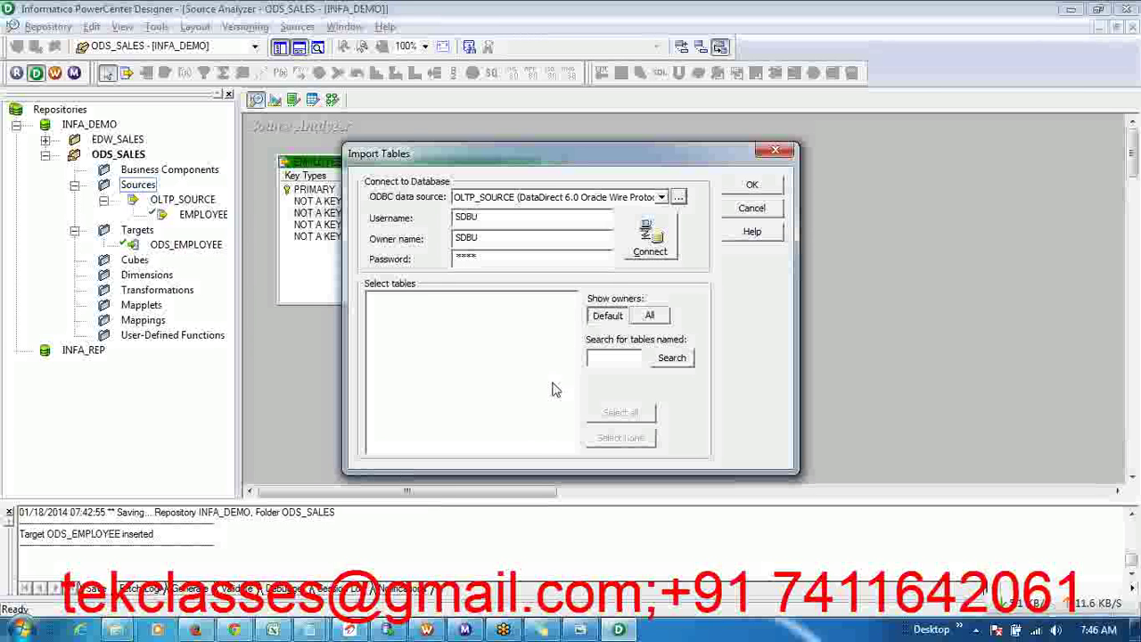
pyautogui.click(582, 631)
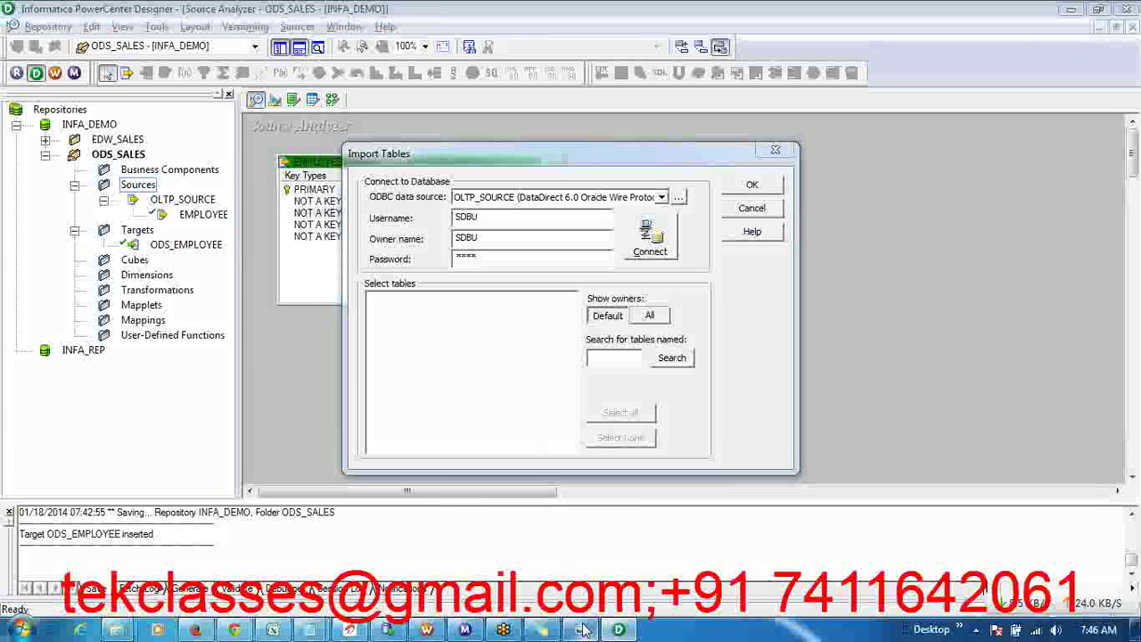
# - Bring the PROJ_TABLE_LIST diagram of OLTP, ODS and DWH tables forward in Photo Viewer
pyautogui.click(582, 630)
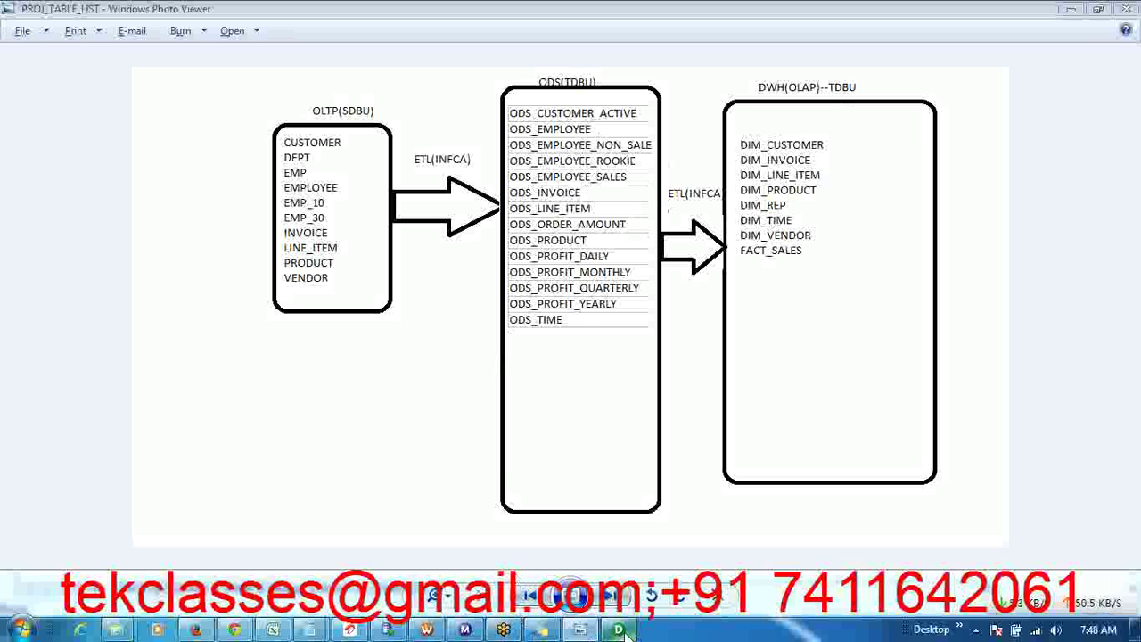
pyautogui.moveTo(625, 632)
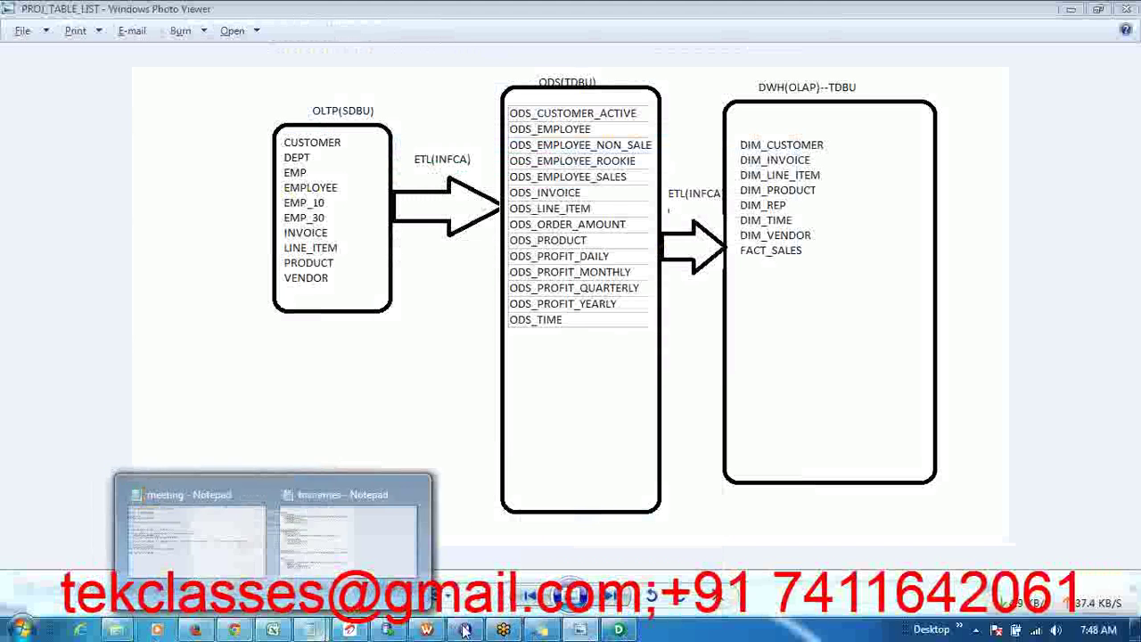
# - Add the lines 'How to Create mapping?' and 'Transformation:-' below SDBU/SDBU in the sticky note
pyautogui.click(543, 630)
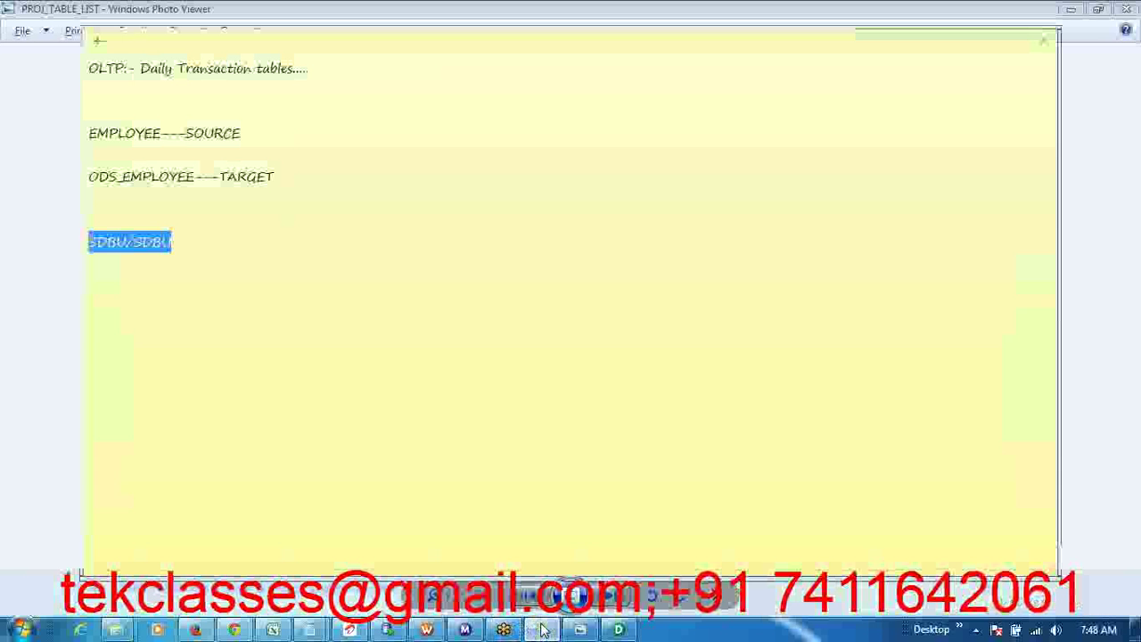
pyautogui.click(229, 252)
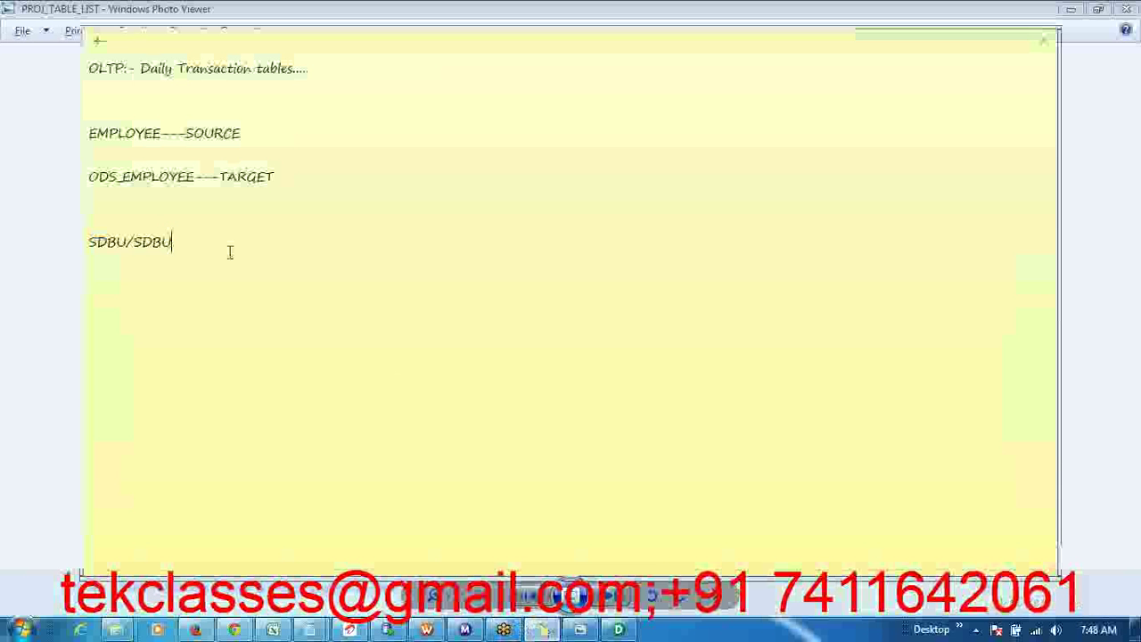
pyautogui.press('Return')
pyautogui.press('Return')
pyautogui.press('Return')
pyautogui.write('How to Cre')
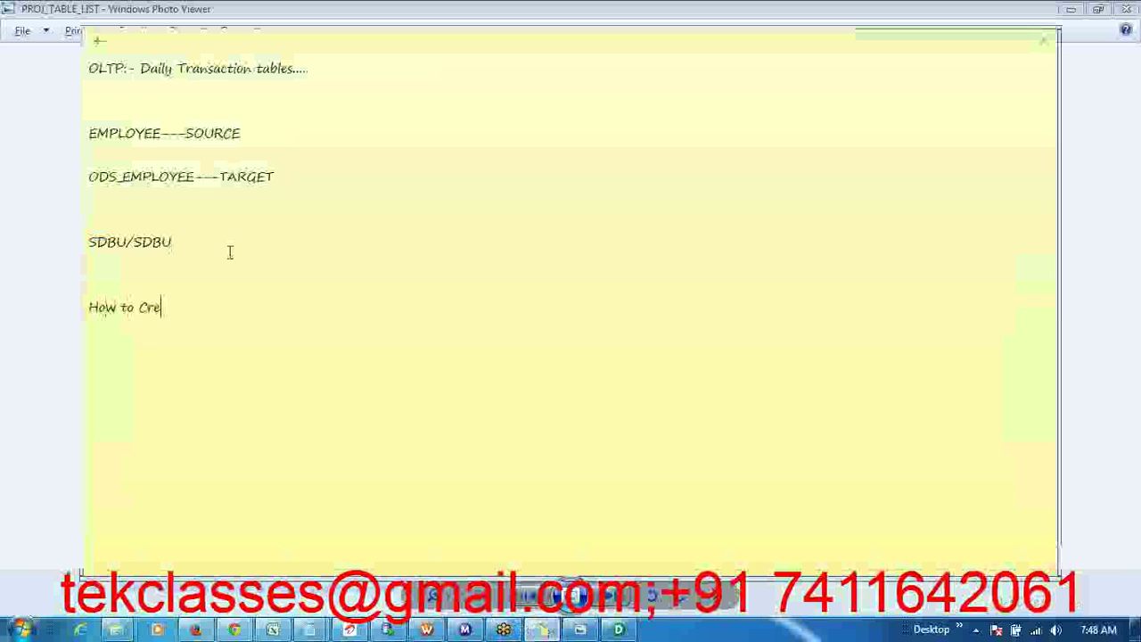
pyautogui.write('ate mapping')
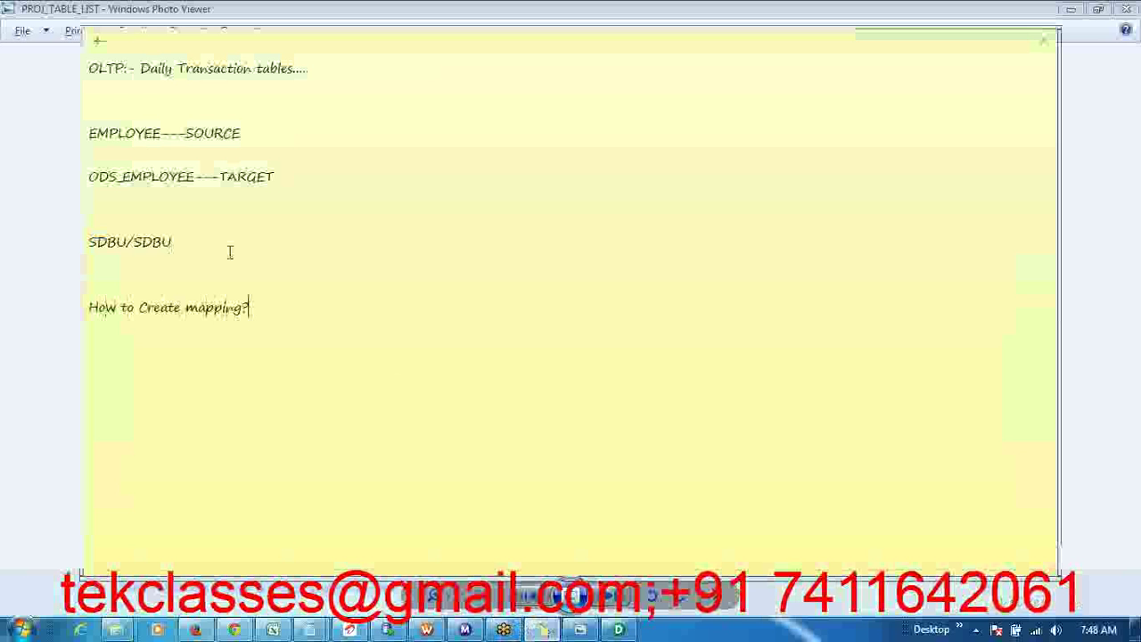
pyautogui.write('?')
pyautogui.press('Return')
pyautogui.press('Return')
pyautogui.write('Transformation:-')
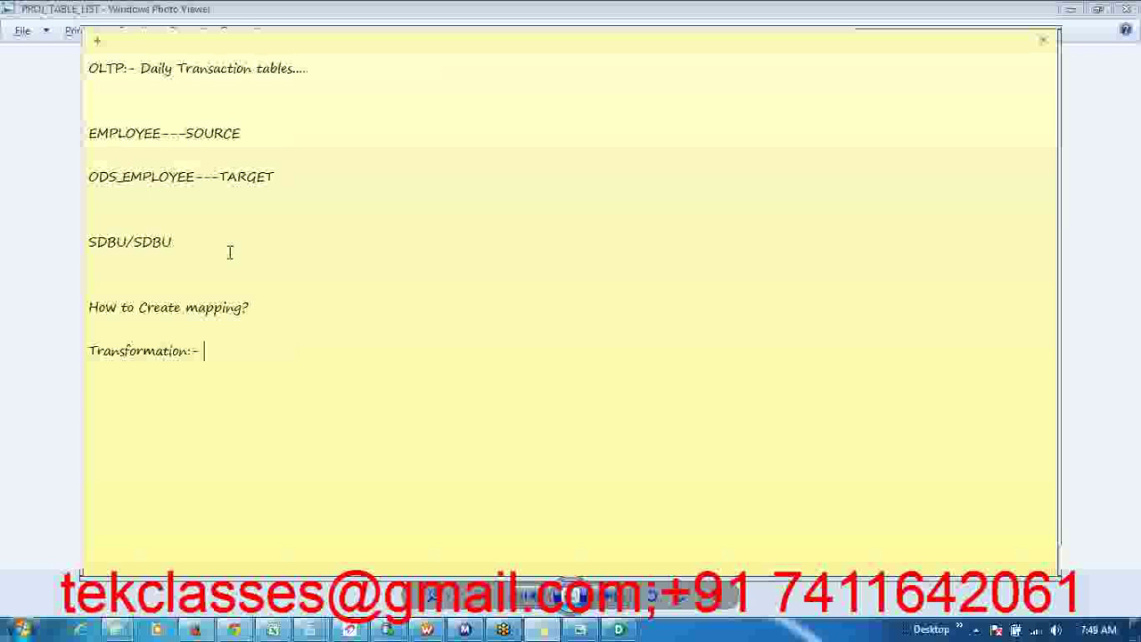
# - List Expression, Filter and Aggregator on separate lines under Transformation:-, removing the 'Featut' typo
pyautogui.press('Return')
pyautogui.write('Featut')
pyautogui.press('BackSpace')
pyautogui.press('BackSpace')
pyautogui.press('BackSpace')
pyautogui.press('BackSpace')
pyautogui.press('BackSpace')
pyautogui.press('BackSpace')
pyautogui.press('BackSpace')
pyautogui.write('Expression')
pyautogui.press('Return')
pyautogui.press('Return')
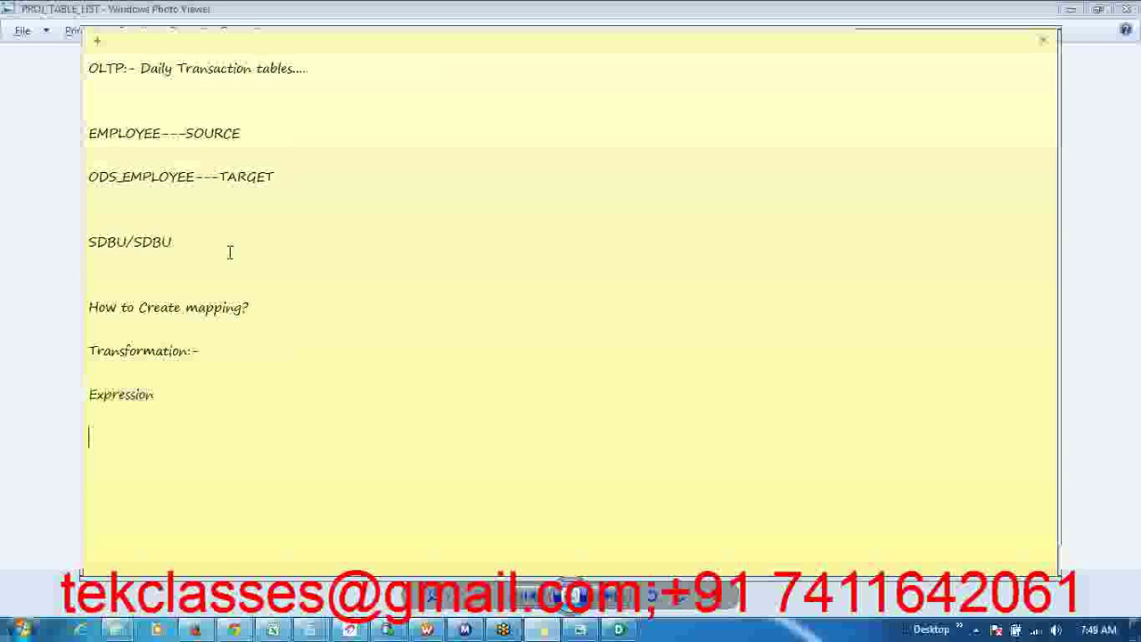
pyautogui.write('Filter')
pyautogui.press('Return')
pyautogui.press('Return')
pyautogui.write('Aggregator')
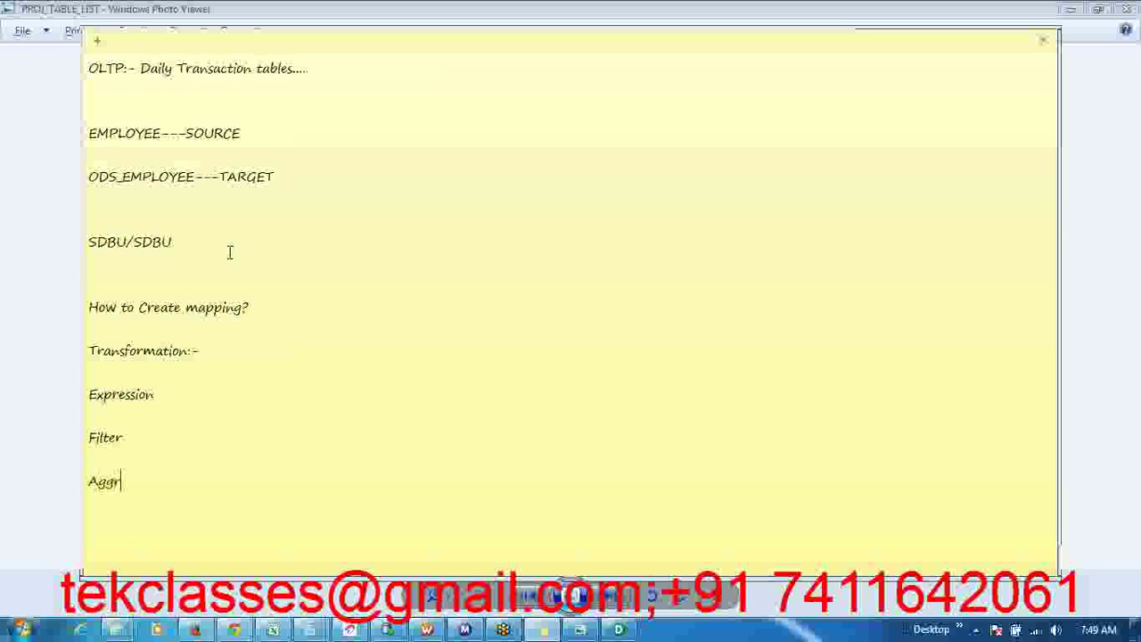
pyautogui.press('Return')
pyautogui.press('Return')
pyautogui.press('Return')
pyautogui.press('Return')
pyautogui.press('Return')
pyautogui.press('Return')
pyautogui.press('Return')
pyautogui.press('Return')
pyautogui.press('Return')
pyautogui.press('Return')
pyautogui.press('Return')
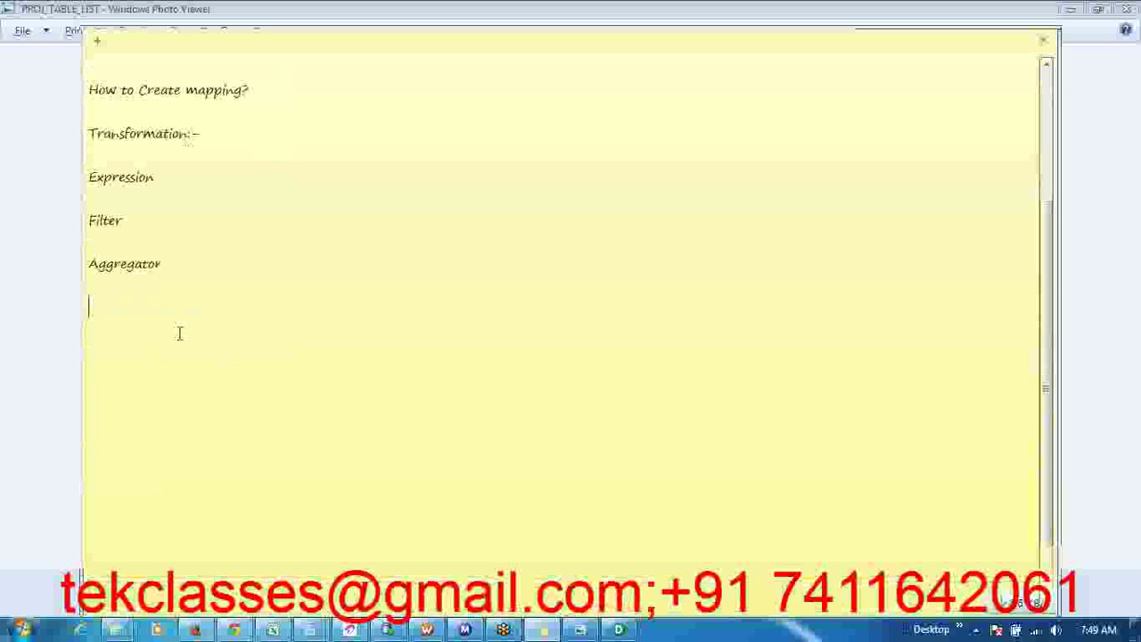
# - Add 'ACTIVE:-' and 'PASSIVE' lines below the transformation list
pyautogui.write('ACTIVE')
pyautogui.press('Return')
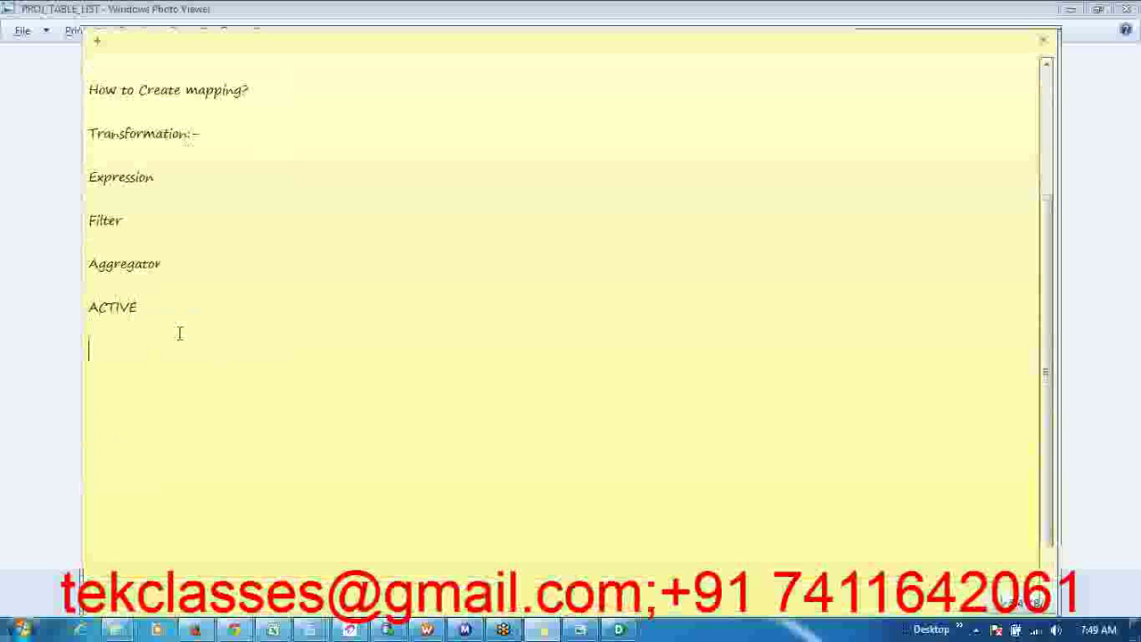
pyautogui.write('PASSIVE')
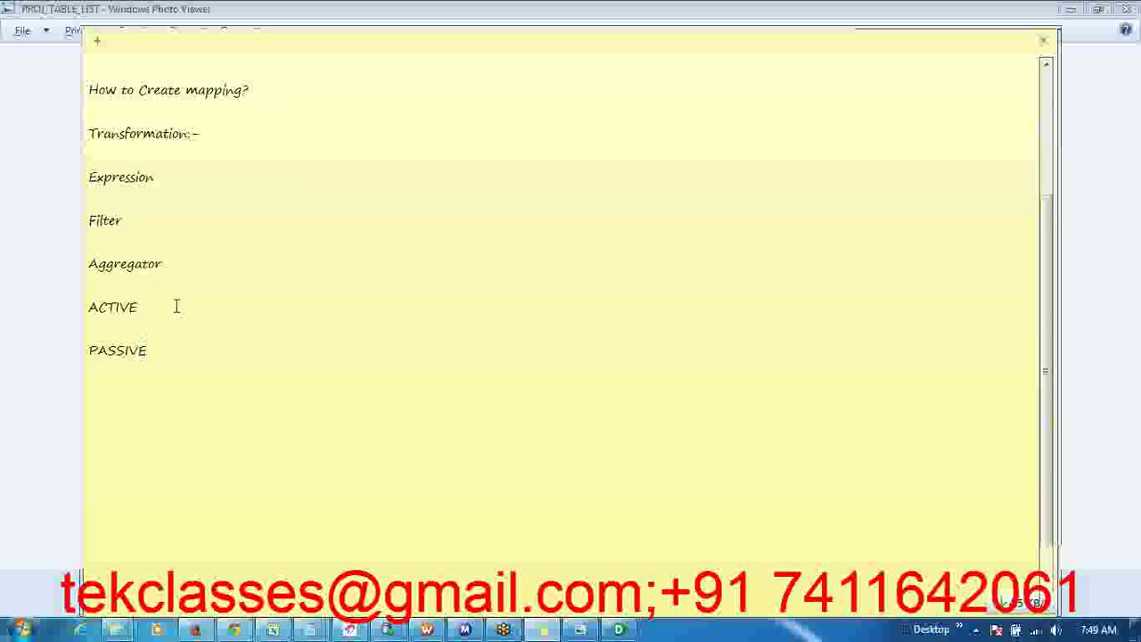
pyautogui.click(176, 306)
pyautogui.write(':-')
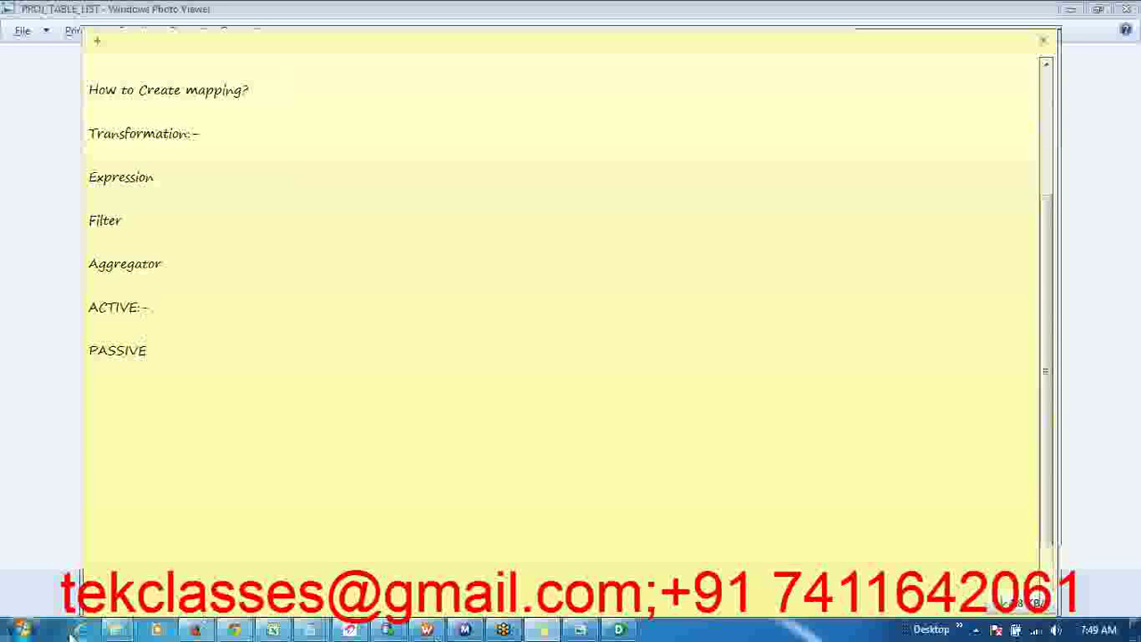
# - Launch Paint and draw a tall rounded rectangle on the canvas
pyautogui.click(23, 630)
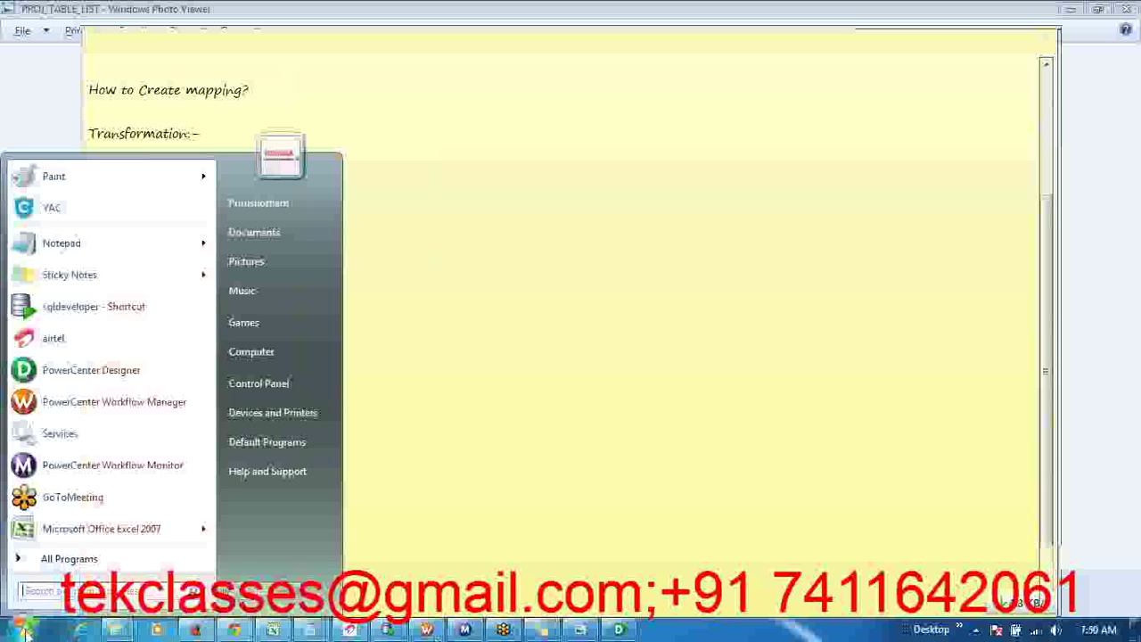
pyautogui.click(79, 181)
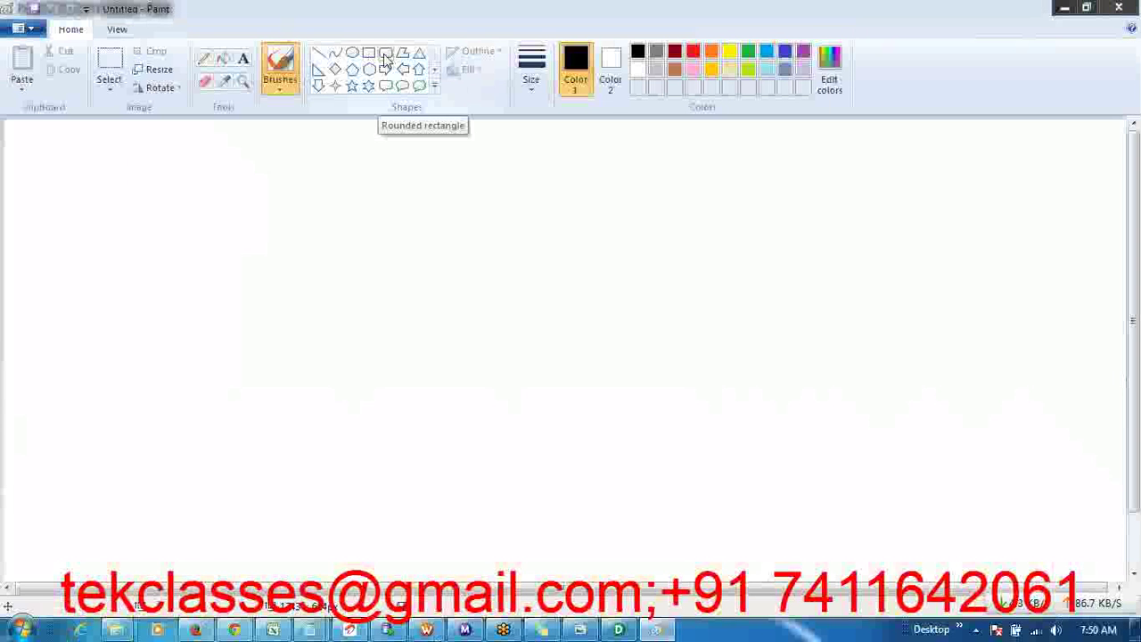
pyautogui.click(386, 55)
pyautogui.moveTo(339, 175); pyautogui.dragTo(454, 345)
# - Draw horizontal lines entering the box's left side and leaving its right side
pyautogui.click(318, 53)
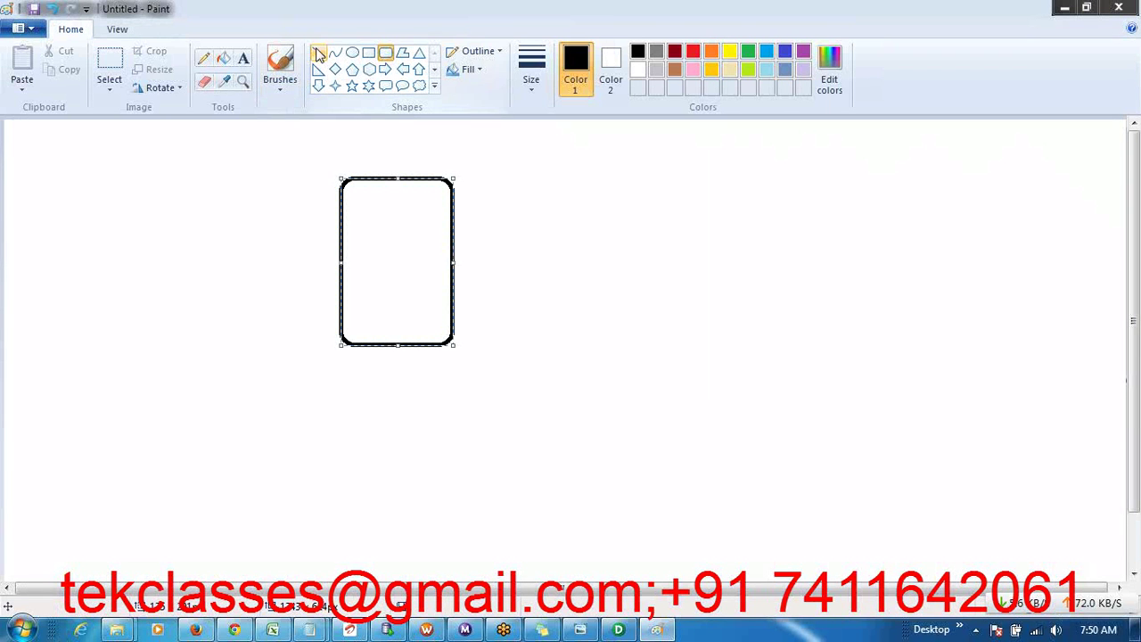
pyautogui.moveTo(237, 235); pyautogui.dragTo(344, 236)
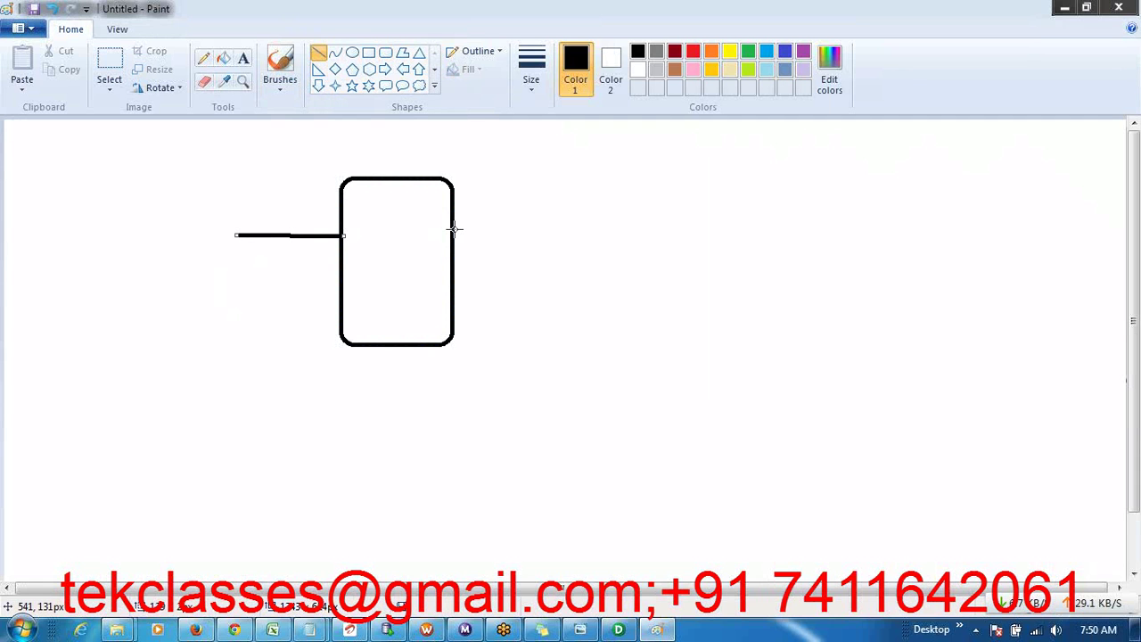
pyautogui.moveTo(453, 228); pyautogui.dragTo(553, 228)
pyautogui.click(244, 60)
# - Start a text label above the input line, then return to the sticky note
pyautogui.click(244, 60)
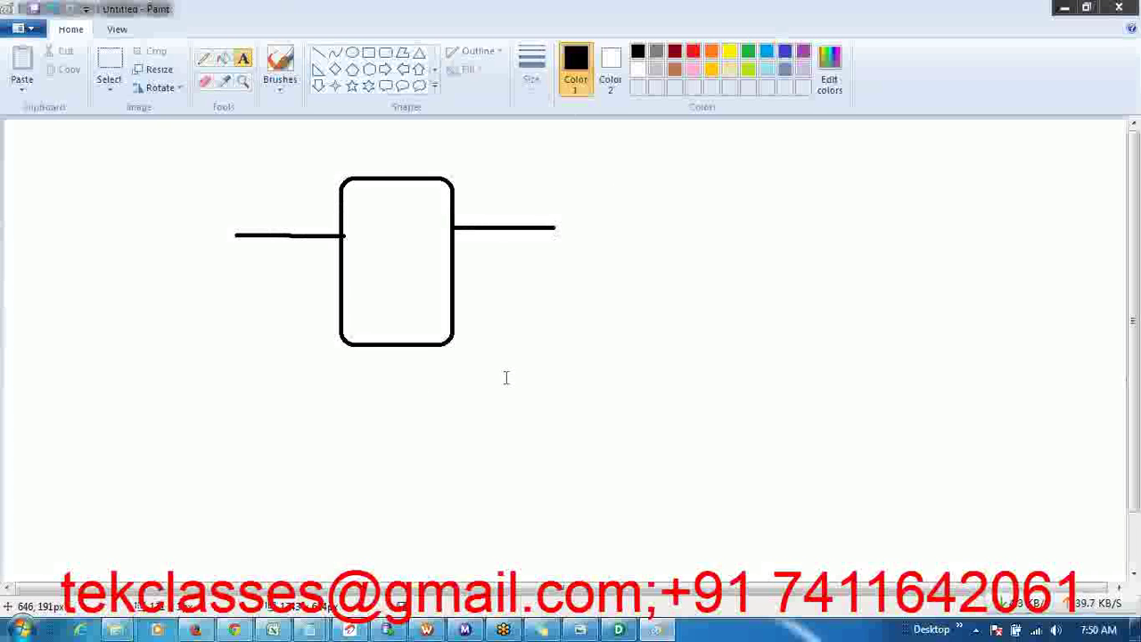
pyautogui.hotkey('alt', 'Tab')
pyautogui.hotkey('alt', 'Tab')
pyautogui.hotkey('alt', 'Tab')
pyautogui.hotkey('alt', 'Tab')
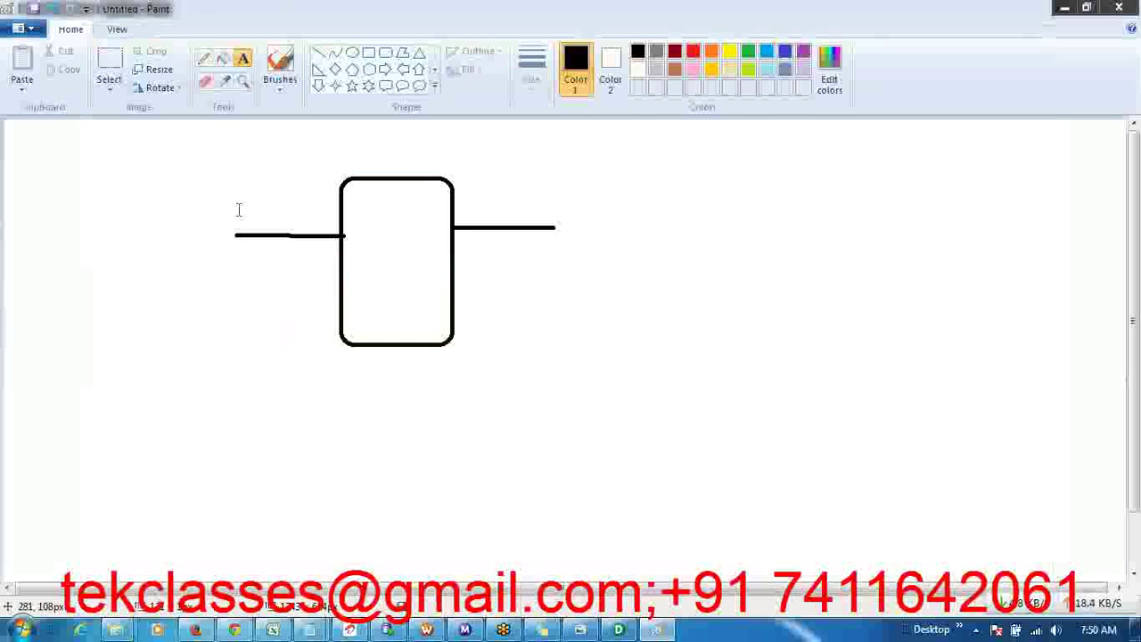
pyautogui.click(239, 210)
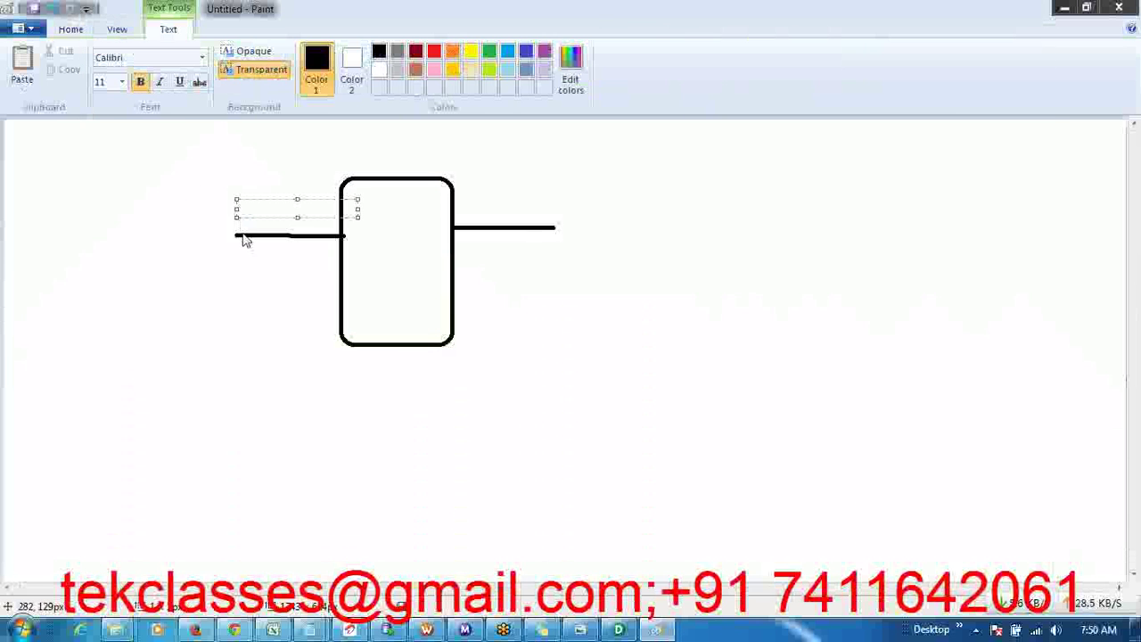
pyautogui.hotkey('alt', 'Tab')
# - Define PASSIVE as ':- input rows =o/p Rows' and ACTIVE as 'input rows <> o/p rows'
pyautogui.click(175, 345)
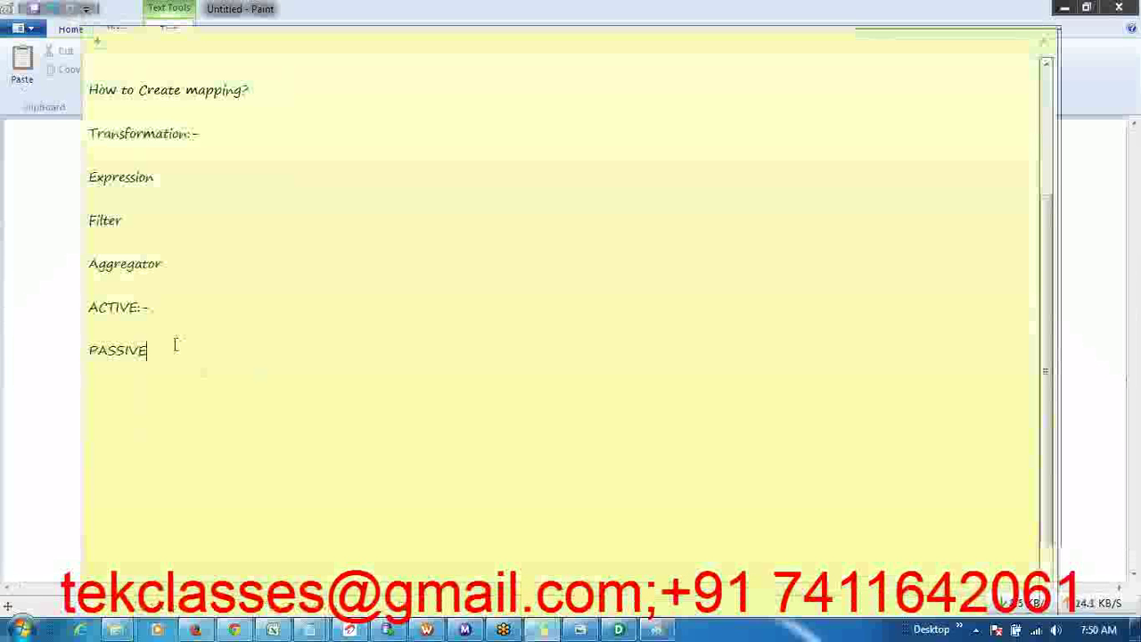
pyautogui.write(':- No')
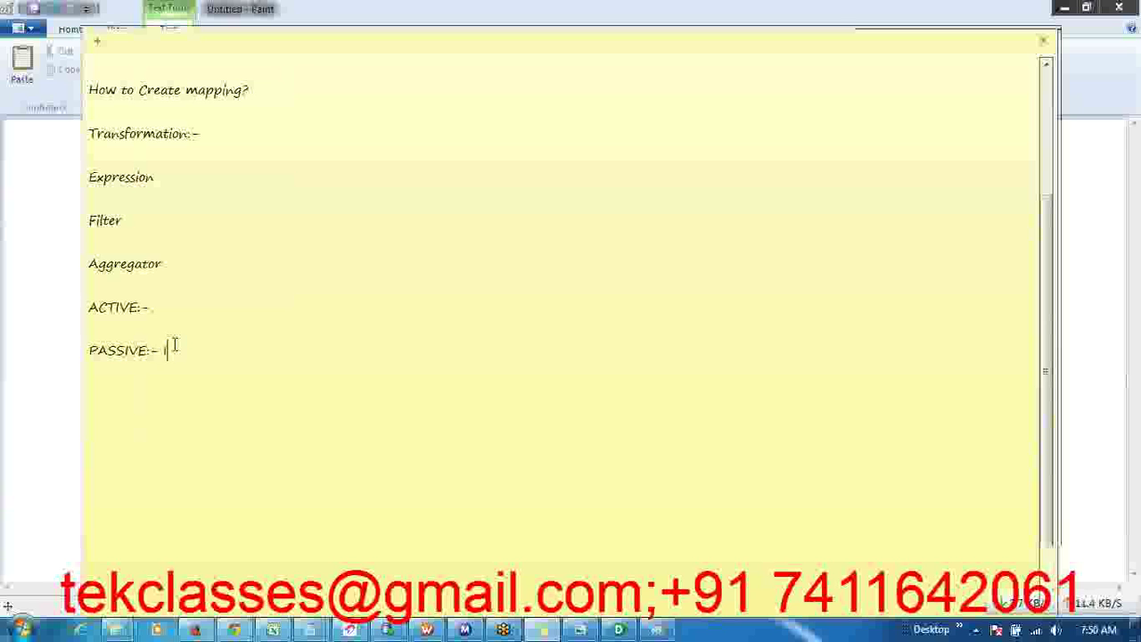
pyautogui.write('put row')
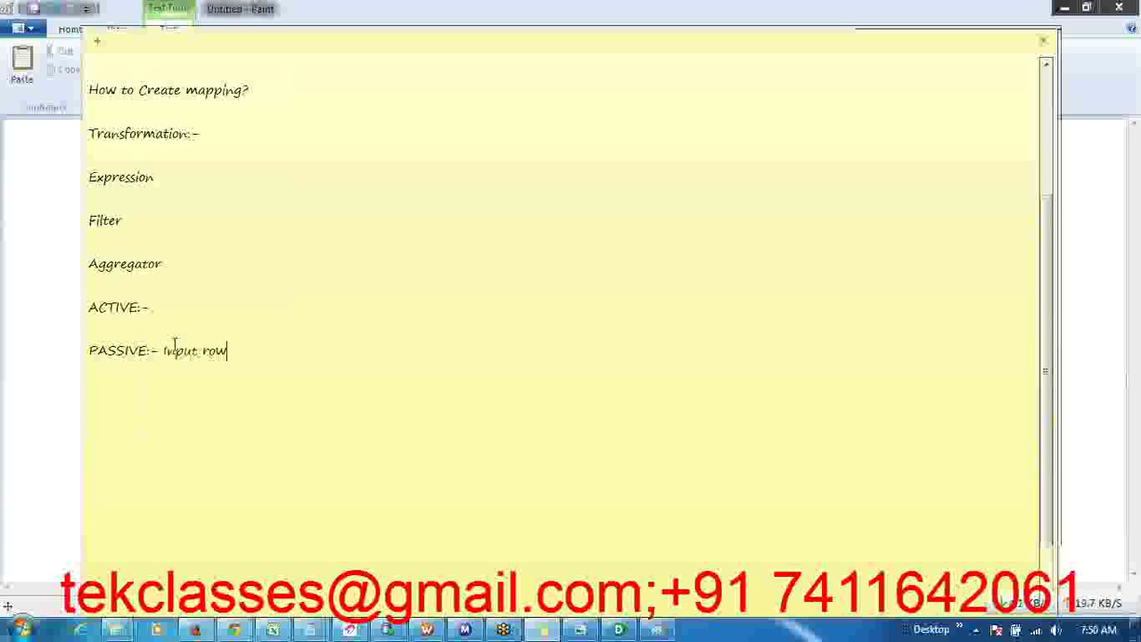
pyautogui.write('s =o/p Rows')
pyautogui.click(183, 312)
pyautogui.write('input')
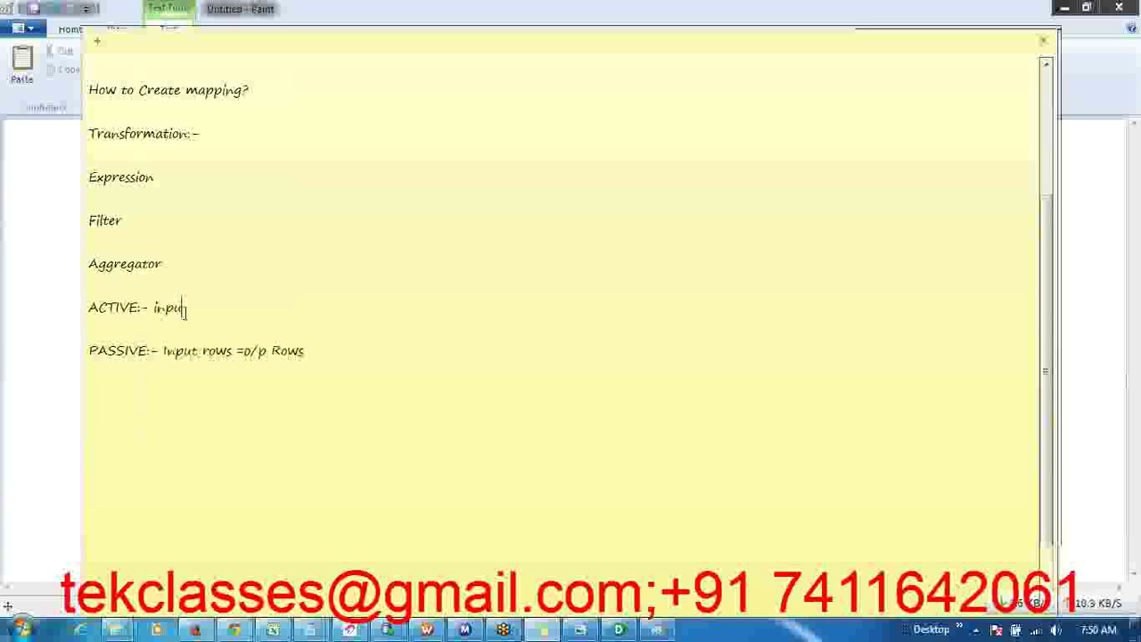
pyautogui.write(' rows <> o/p ro')
pyautogui.write('ws')
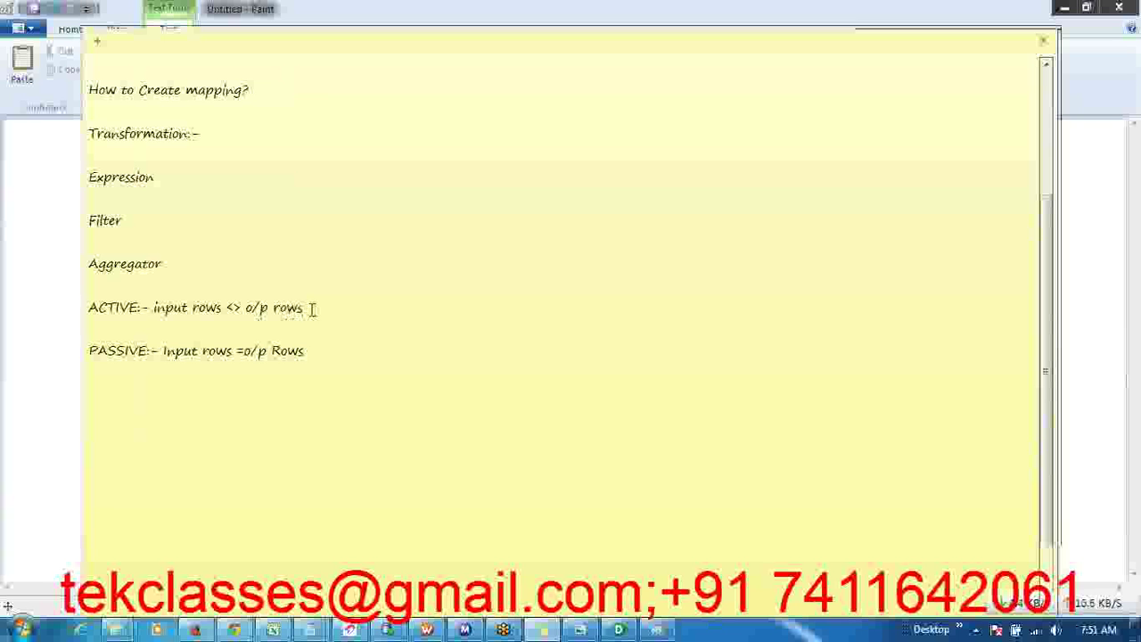
# - Add a 'Connected/Unconnected?' line below the PASSIVE definition
pyautogui.click(277, 480)
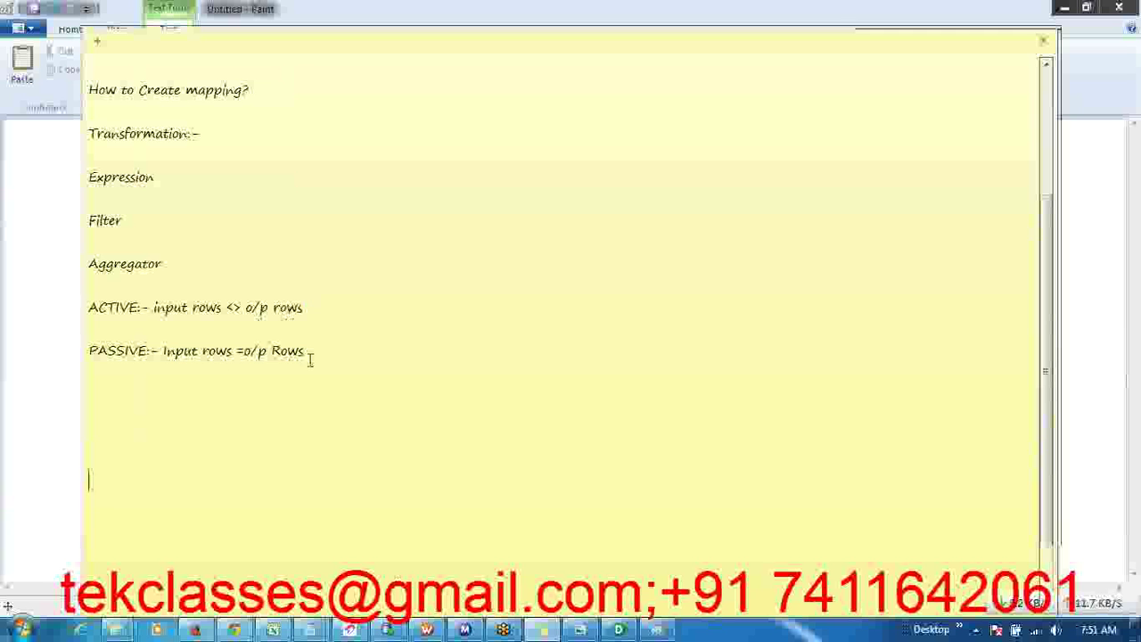
pyautogui.moveTo(311, 351); pyautogui.dragTo(82, 288)
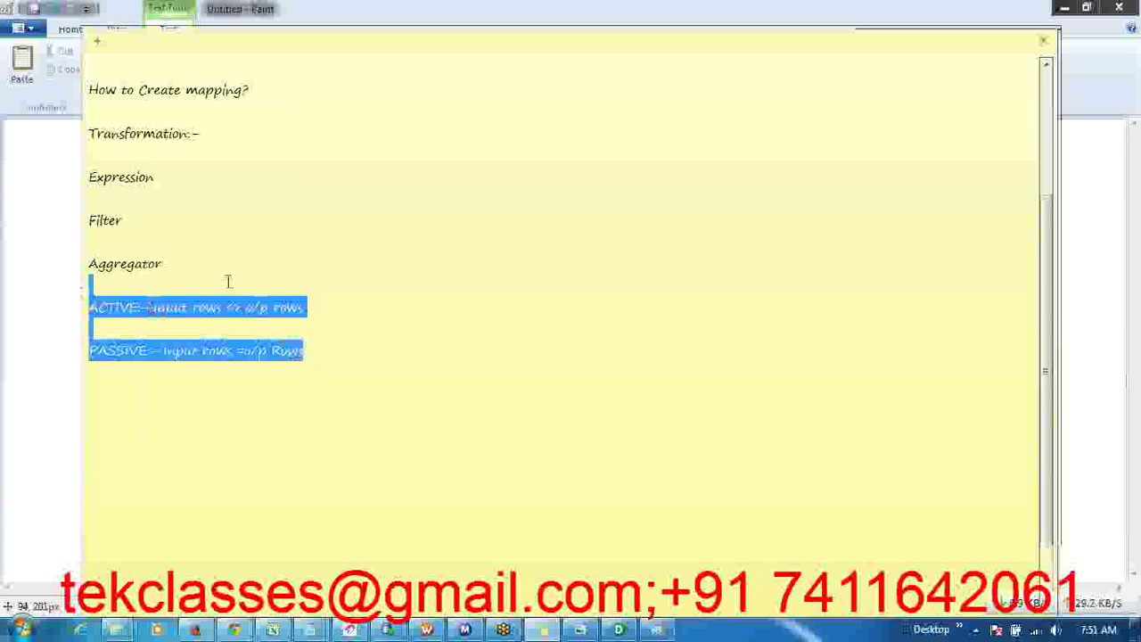
pyautogui.click(227, 283)
pyautogui.click(257, 387)
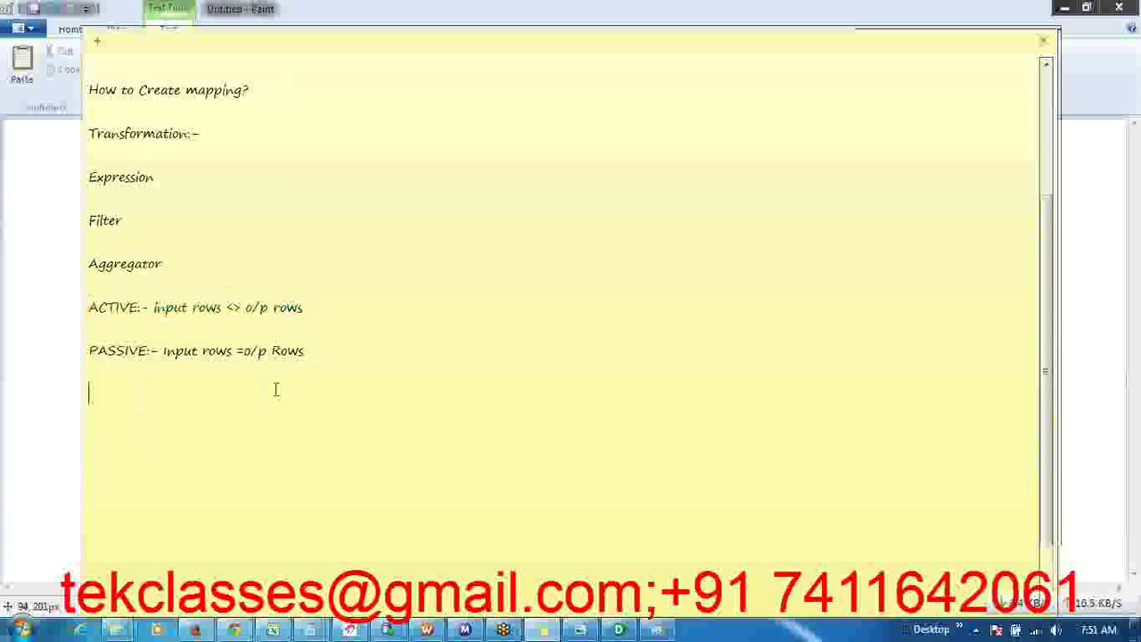
pyautogui.write('Connec')
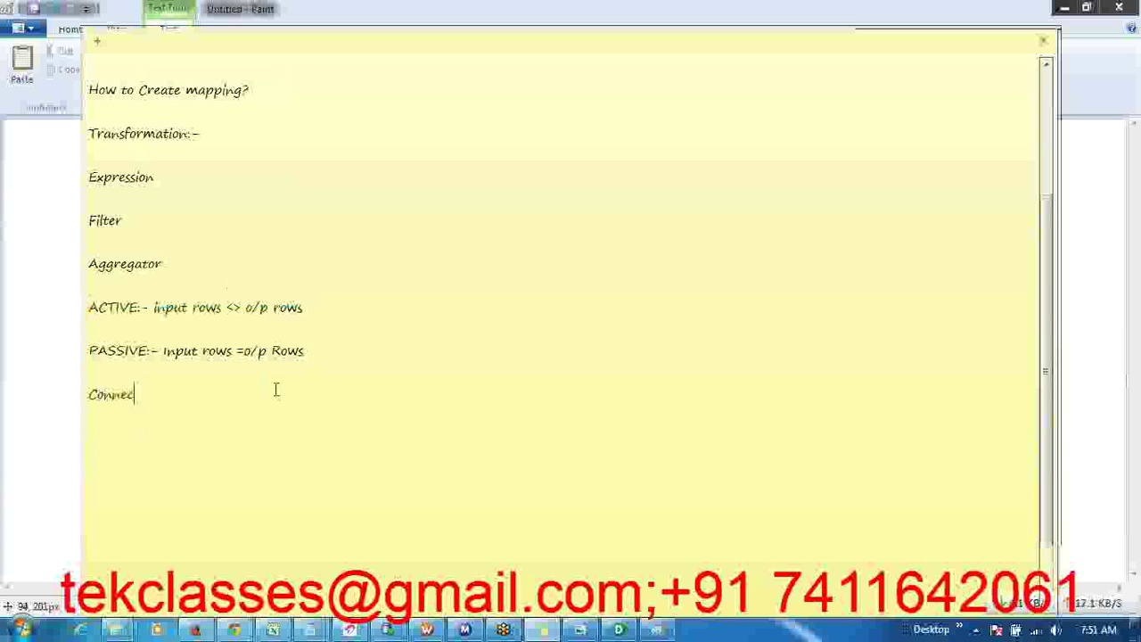
pyautogui.write('ted/Un')
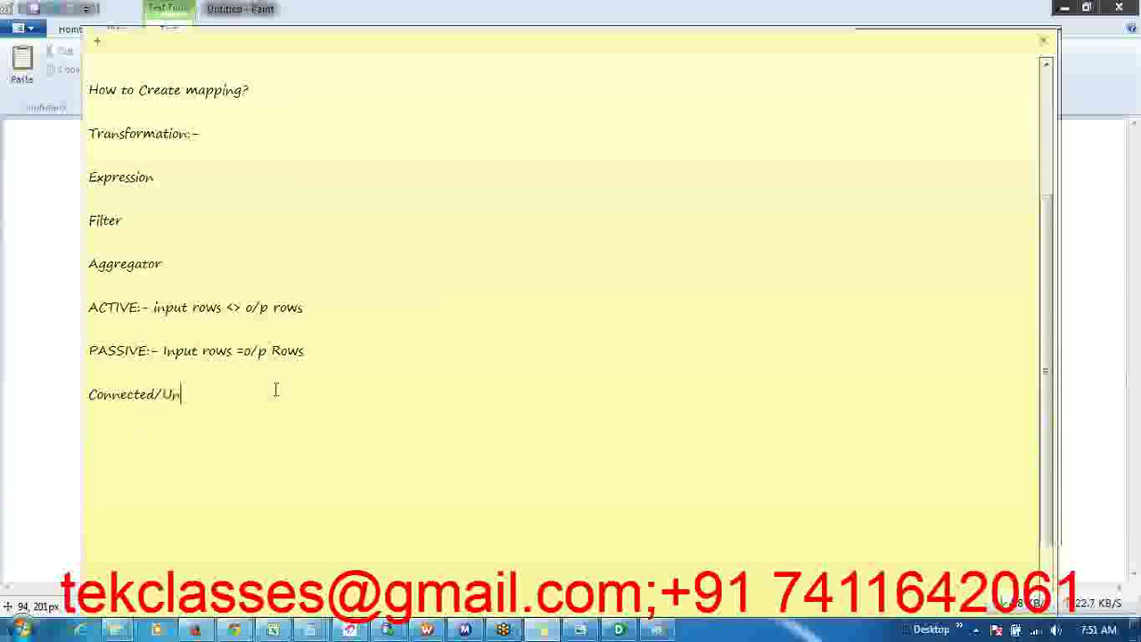
pyautogui.write('connect')
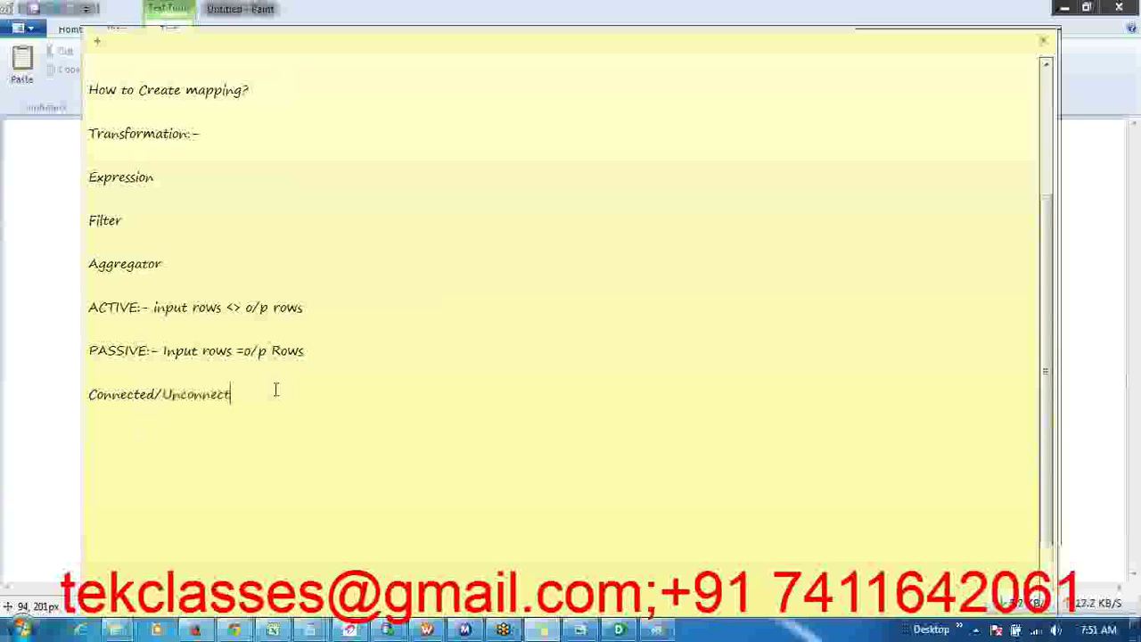
pyautogui.write('ed?')
pyautogui.moveTo(268, 399); pyautogui.dragTo(69, 400)
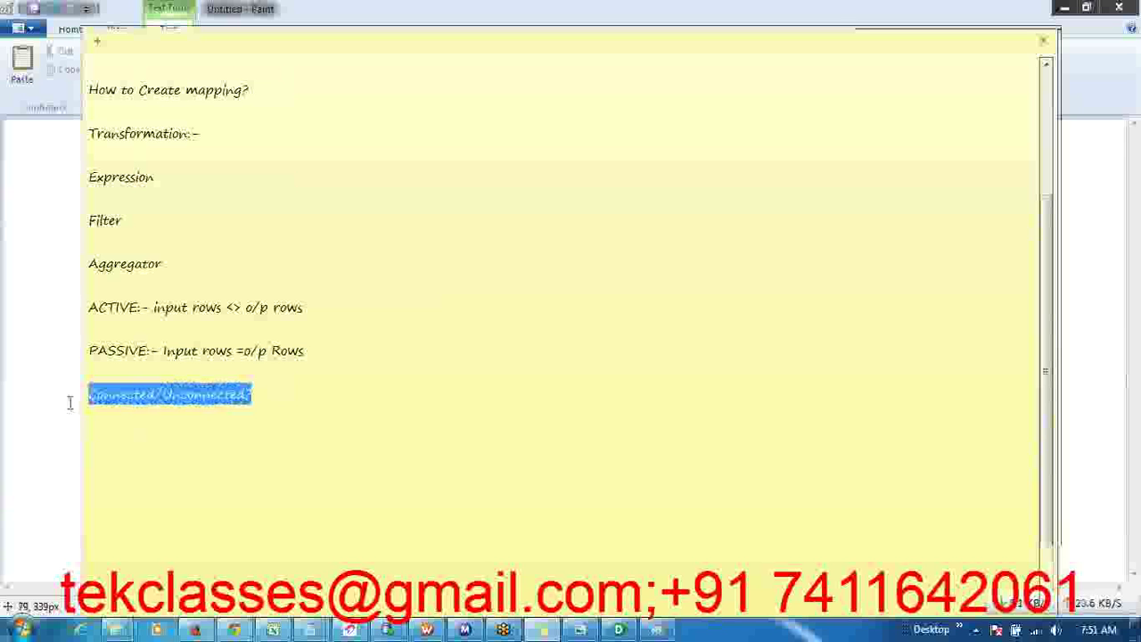
pyautogui.click(299, 403)
# - Add the line 'Expression :- Passive' below Connected/Unconnected?
pyautogui.press('Return')
pyautogui.press('Return')
pyautogui.press('Return')
pyautogui.write('Expressi')
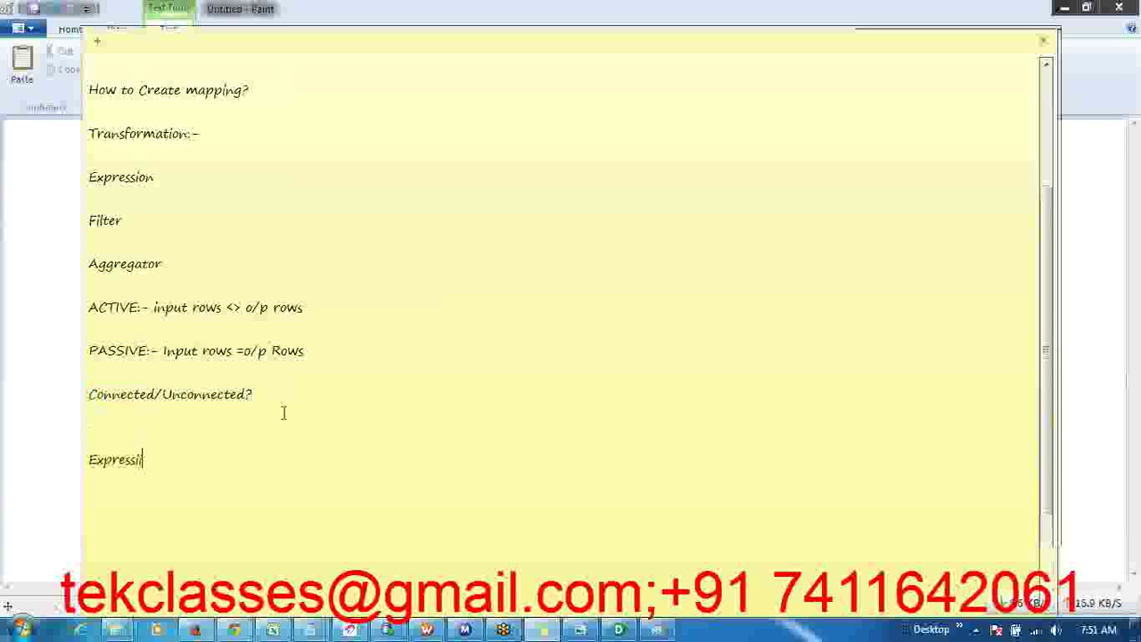
pyautogui.write('on :- Passive')
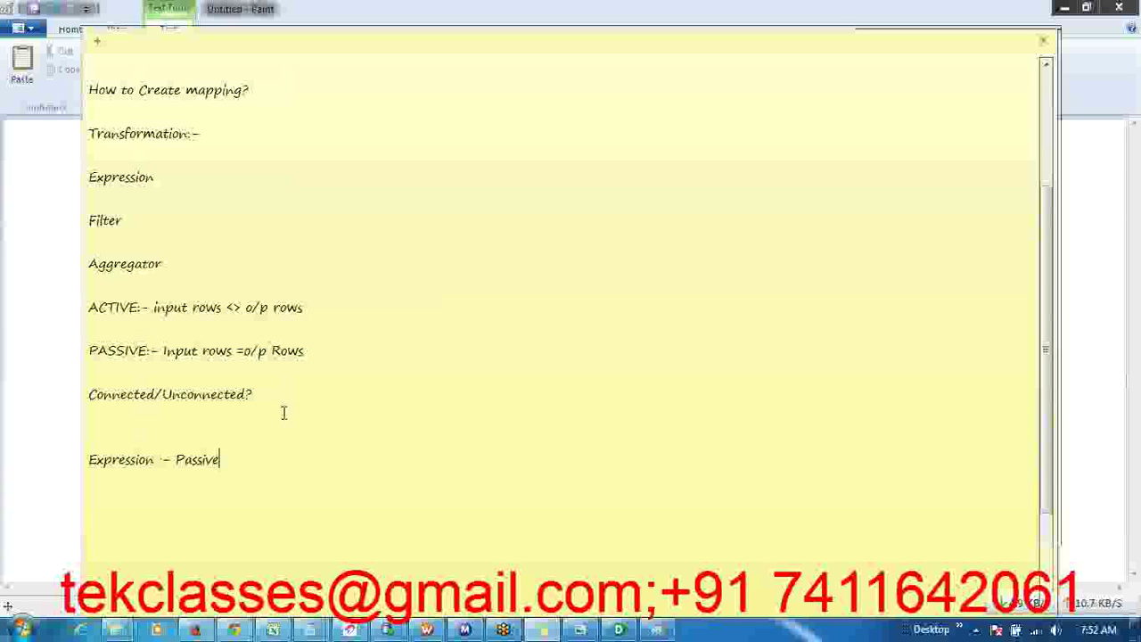
pyautogui.press('Return')
# - List '--Concate', '---Convert String to DATE' and '---Number,date,Character' beneath it
pyautogui.scroll(-2, 283, 413)
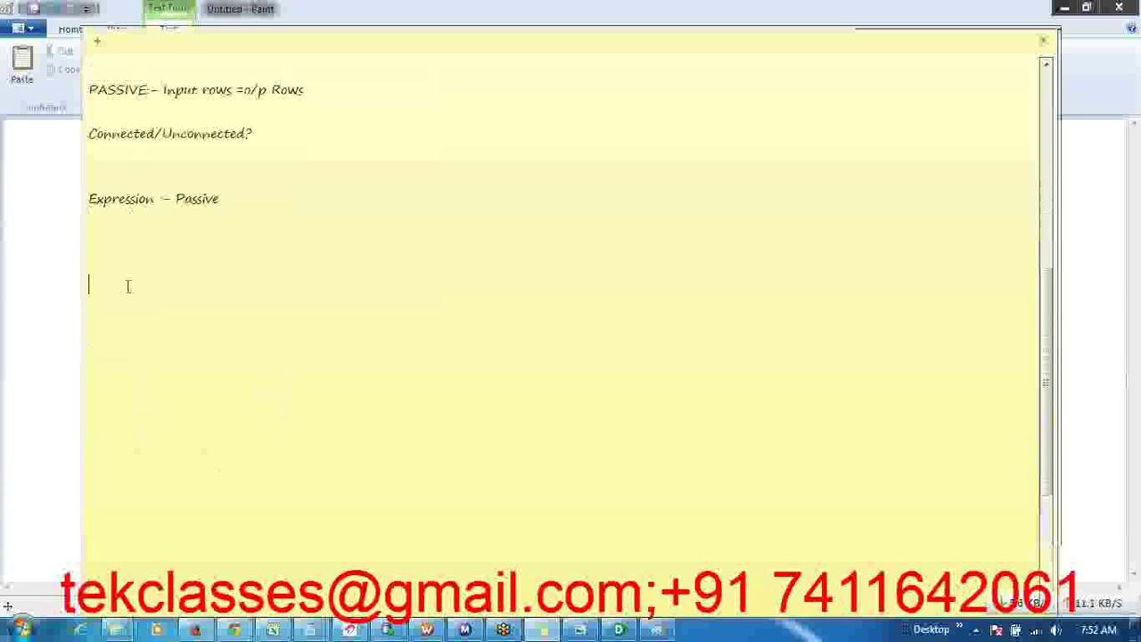
pyautogui.click(102, 238)
pyautogui.write('--Concate')
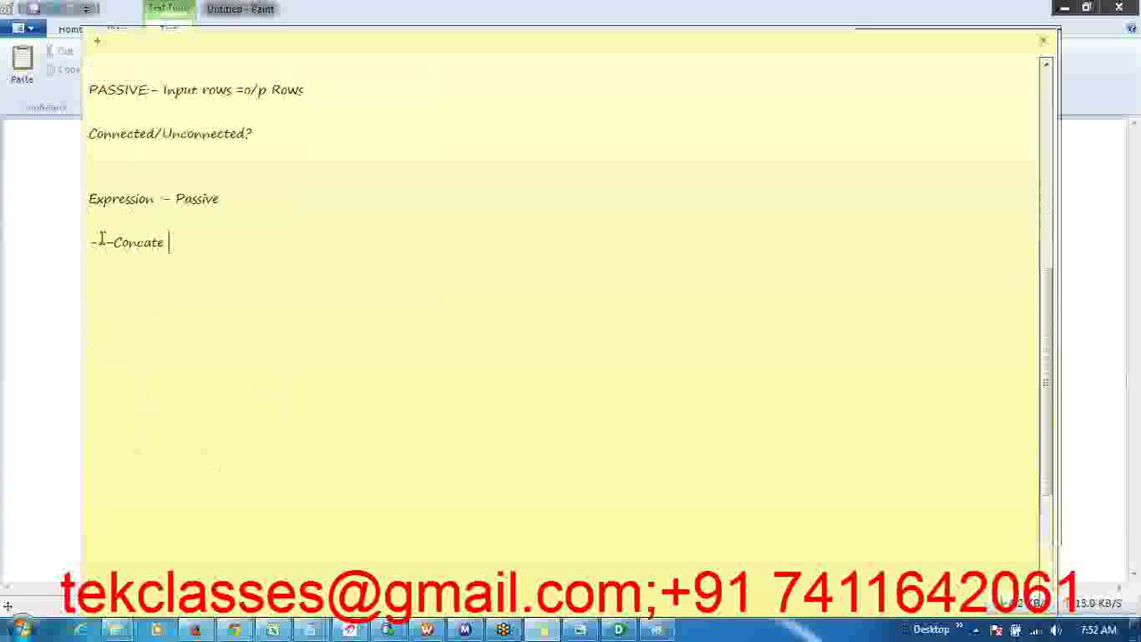
pyautogui.press('Return')
pyautogui.write('--')
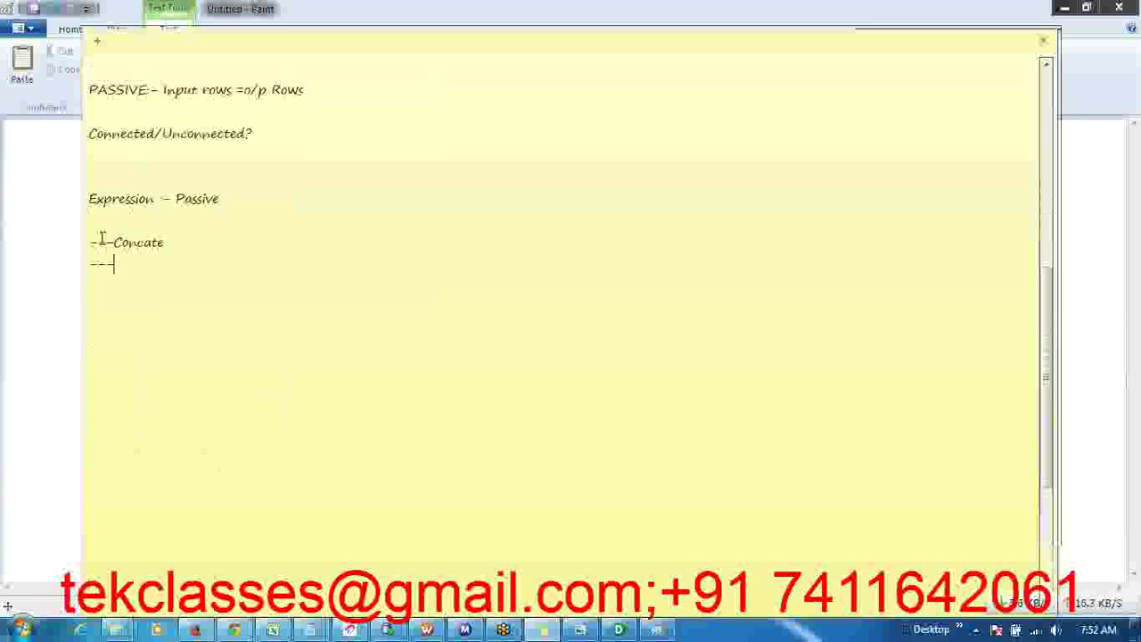
pyautogui.write('-Convert St')
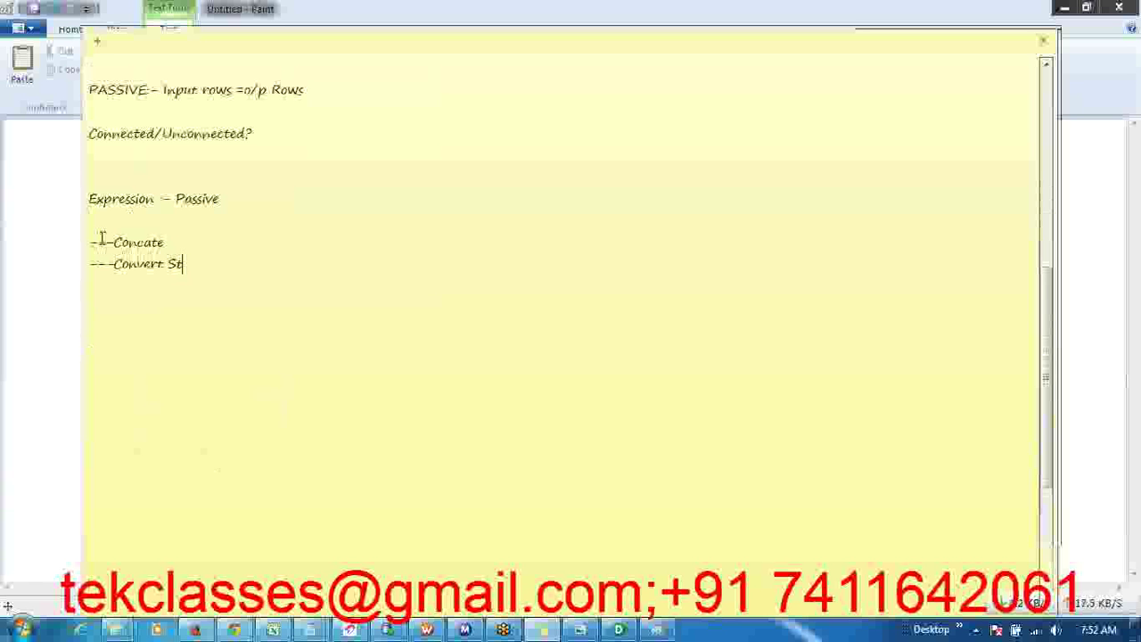
pyautogui.write('rin')
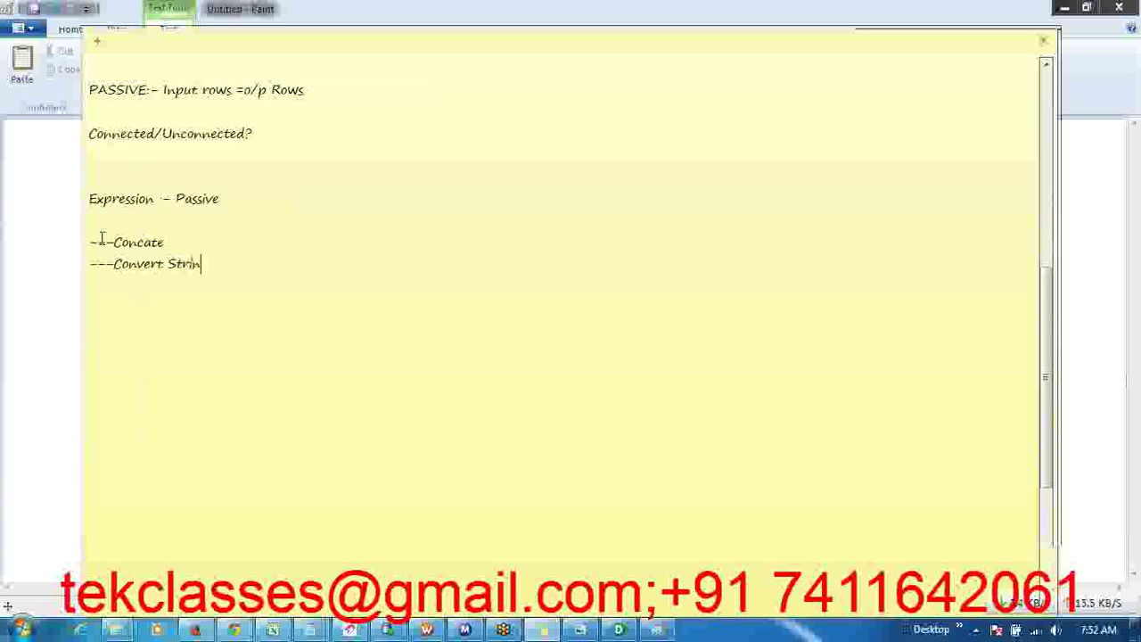
pyautogui.write('g to DATE')
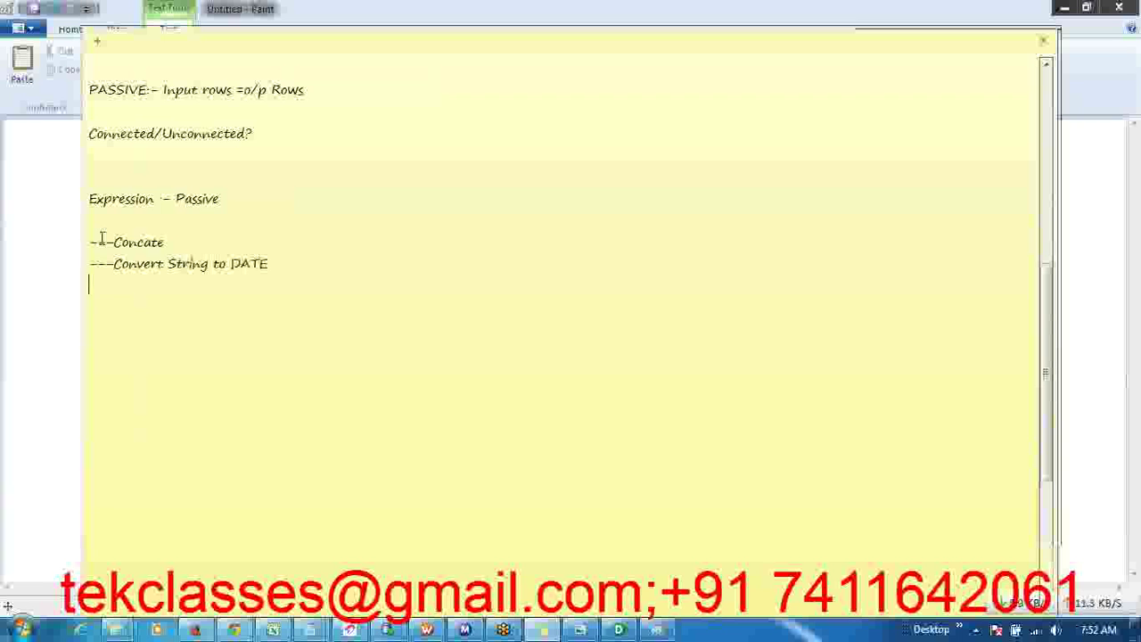
pyautogui.write('---Number')
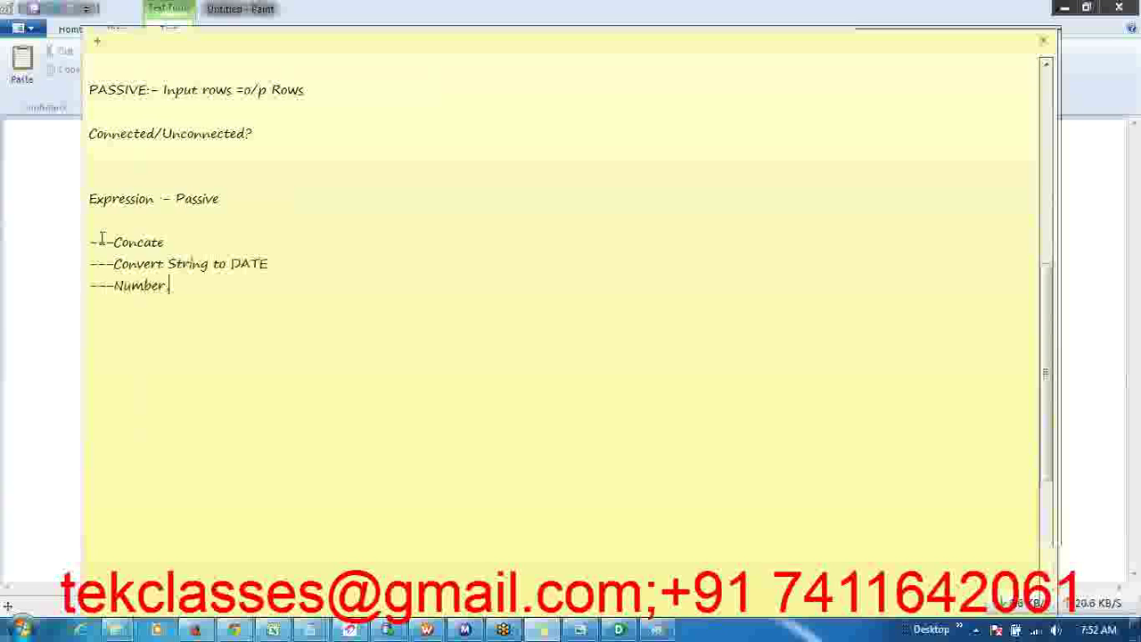
pyautogui.write('.date,')
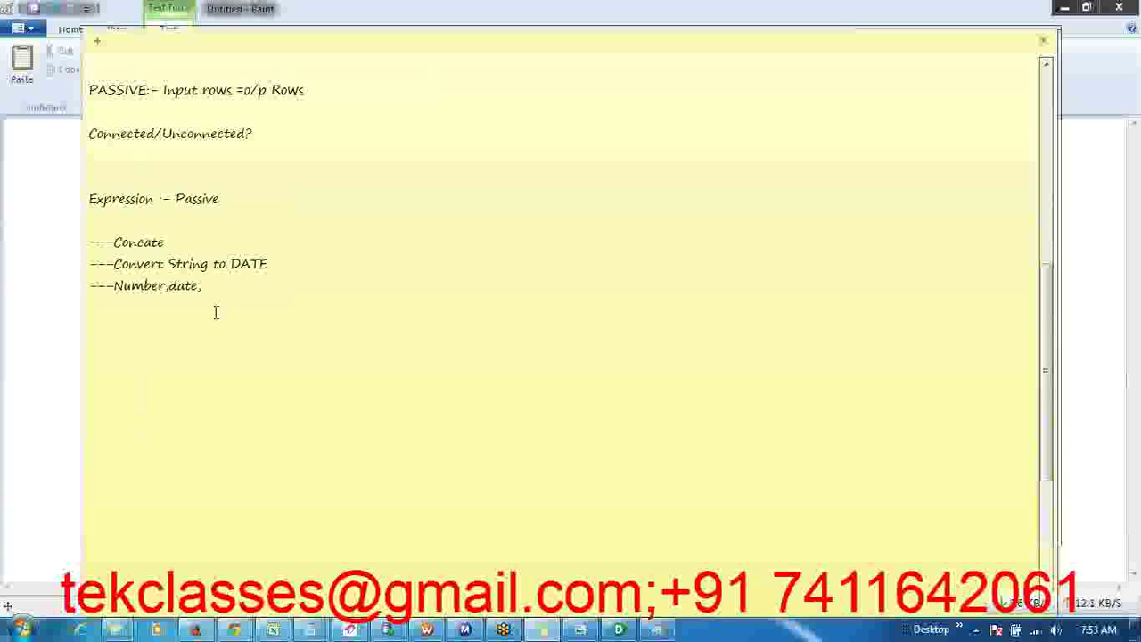
pyautogui.write('Ch')
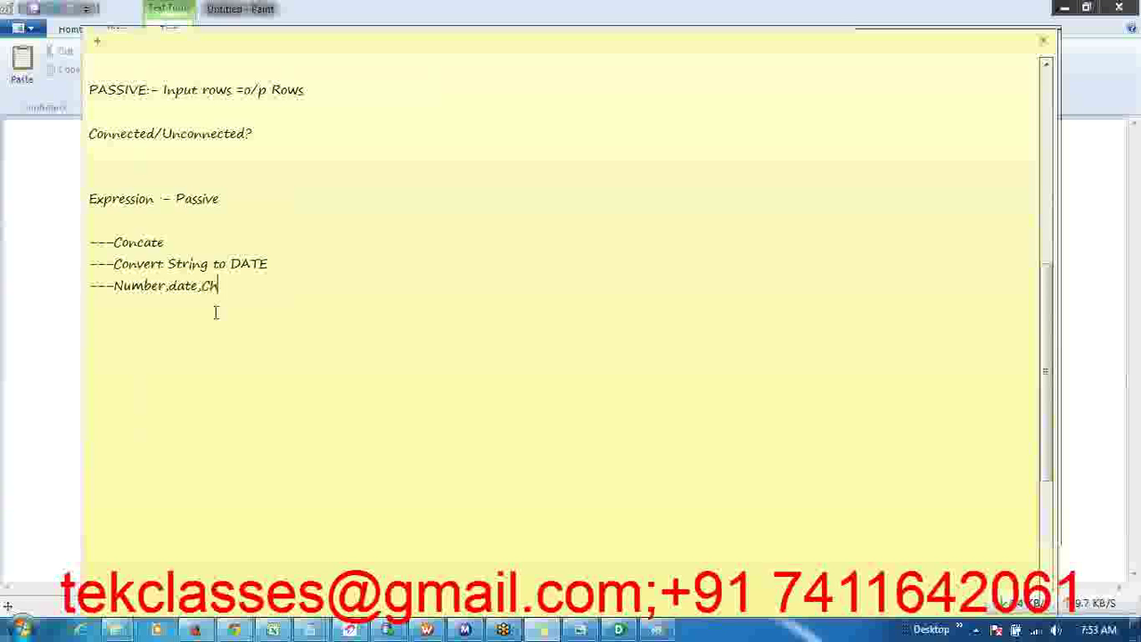
pyautogui.write('aracter')
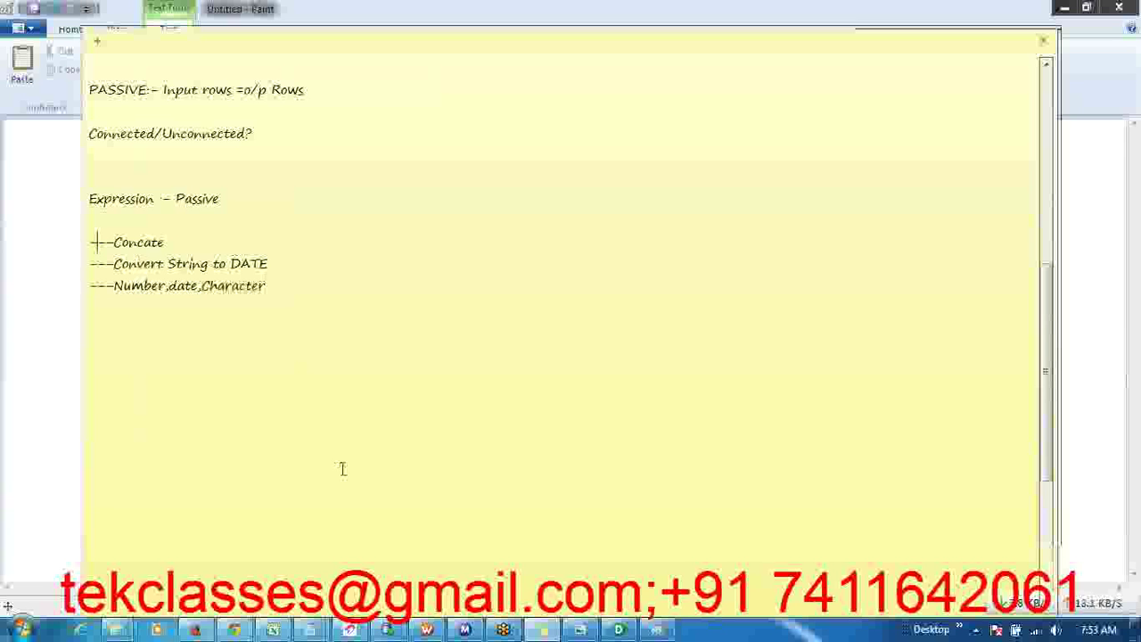
# - Bring Excel forward, open the m_ODS_EMPLOYEE mapping sheet, and narrow column A slightly
pyautogui.click(279, 631)
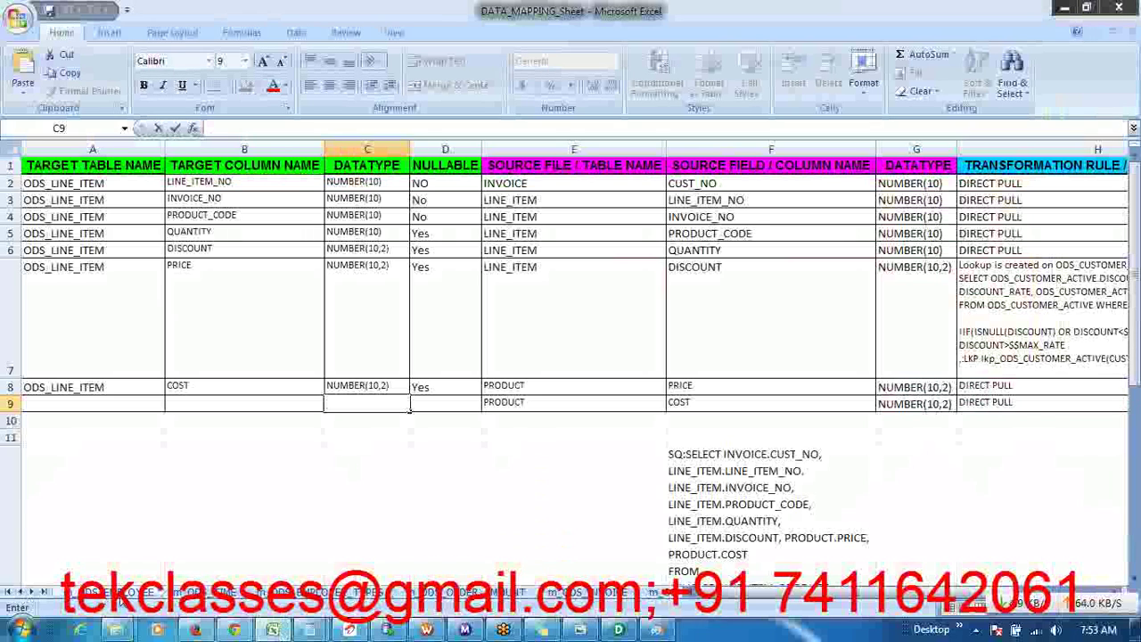
pyautogui.click(120, 594)
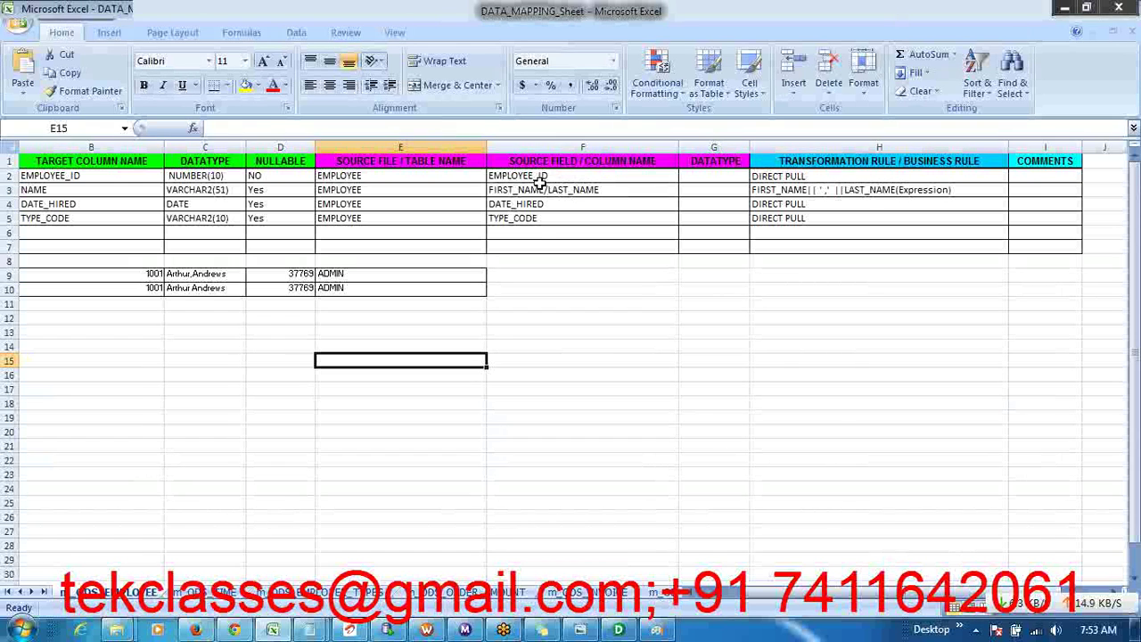
pyautogui.moveTo(541, 176); pyautogui.dragTo(538, 229)
pyautogui.click(90, 177)
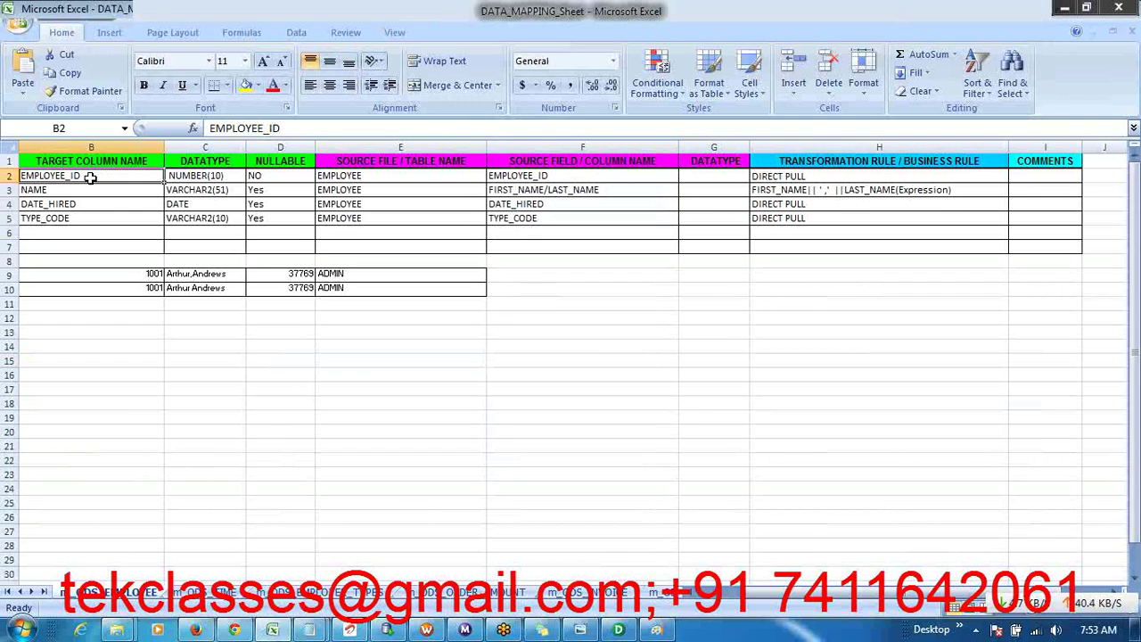
pyautogui.press('Left')
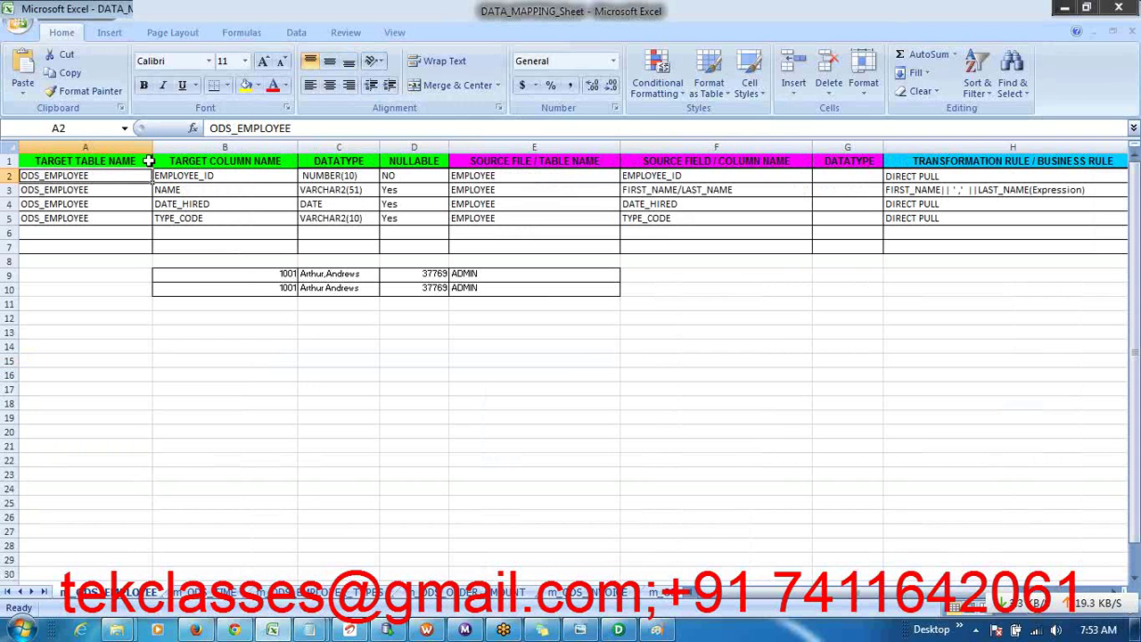
pyautogui.click(165, 148)
pyautogui.moveTo(153, 150); pyautogui.dragTo(143, 150)
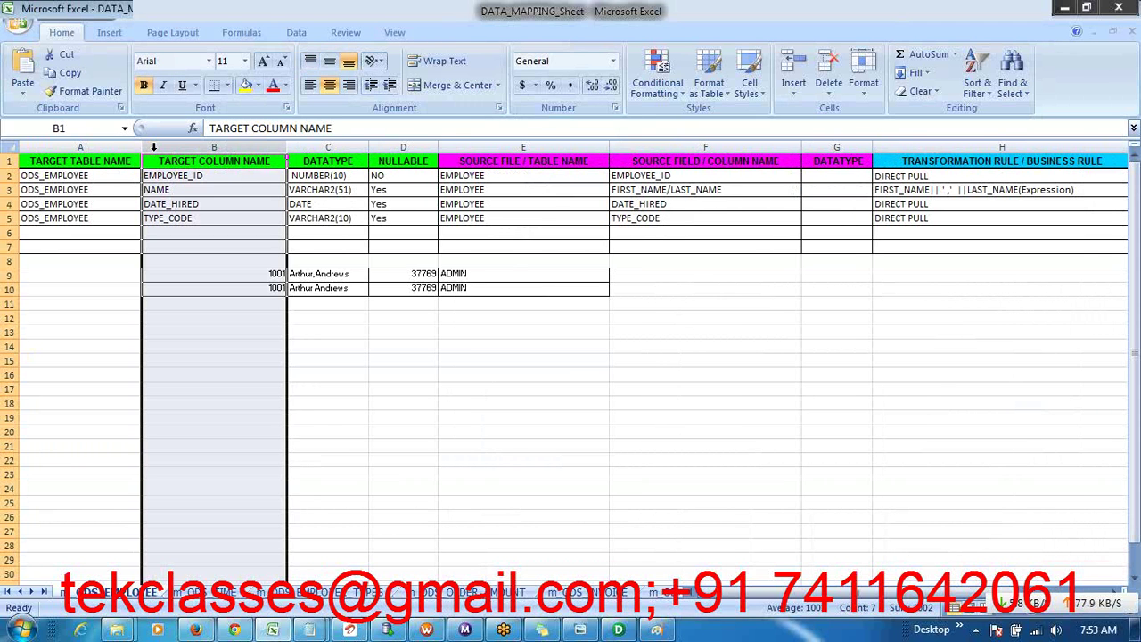
# - Review the EMPLOYEE source fields against target column names B2 to B5
pyautogui.click(514, 190)
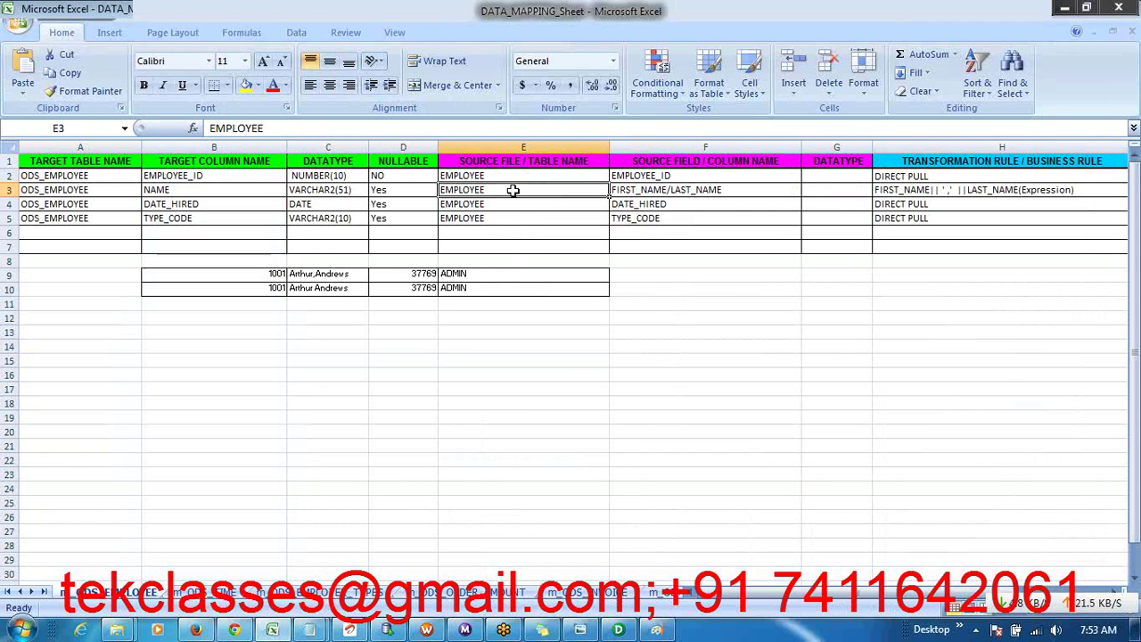
pyautogui.click(662, 176)
pyautogui.moveTo(662, 176); pyautogui.dragTo(661, 235)
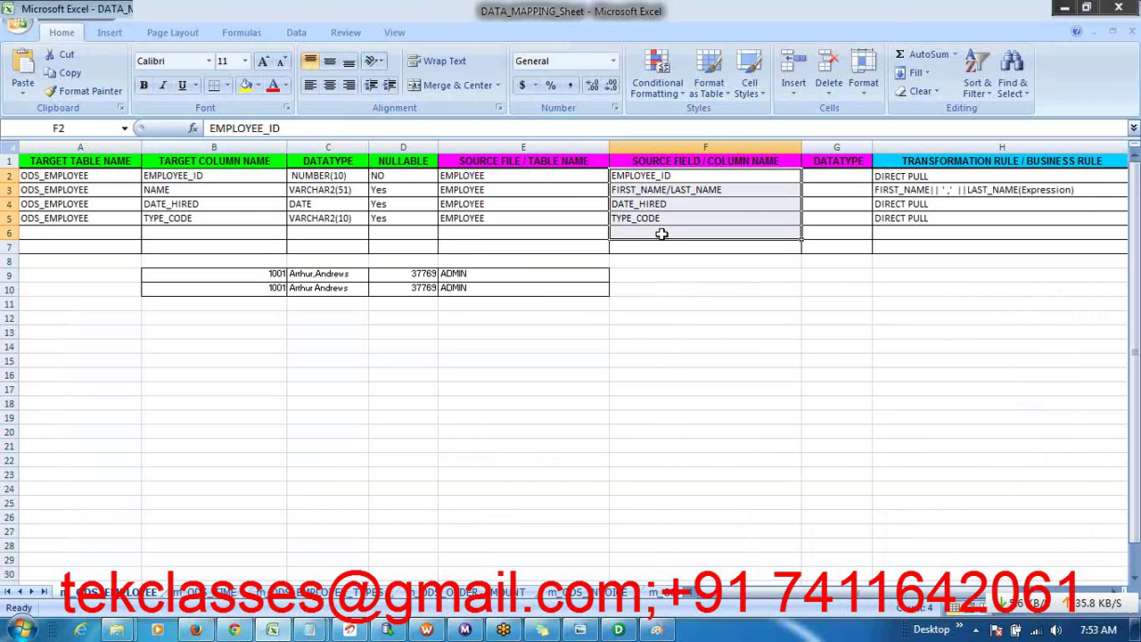
pyautogui.moveTo(227, 179); pyautogui.dragTo(217, 225)
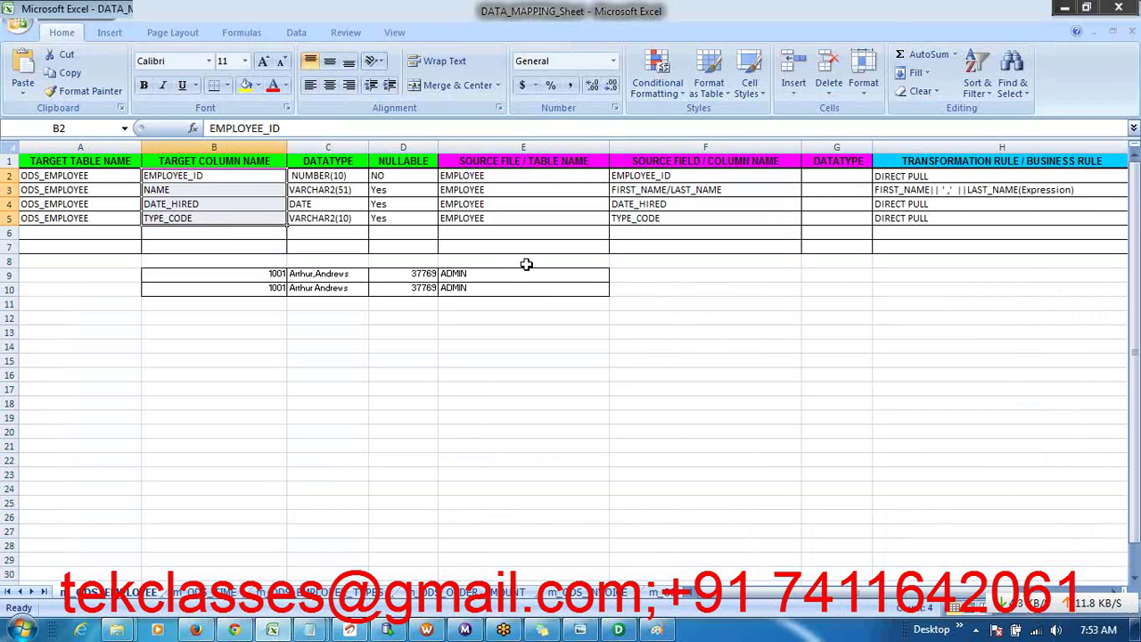
pyautogui.click(659, 176)
pyautogui.click(664, 190)
pyautogui.click(664, 204)
pyautogui.click(664, 219)
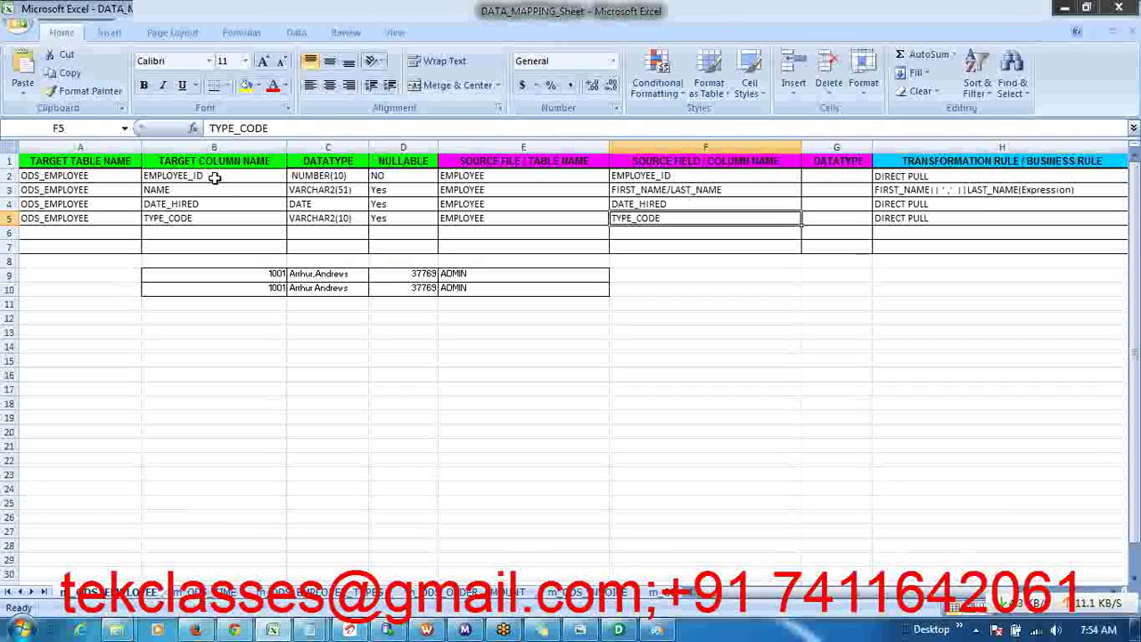
# - Compare source fields F2–F5 with the targets and inspect the NAME concatenation expression in H3
pyautogui.moveTo(215, 178); pyautogui.dragTo(218, 218)
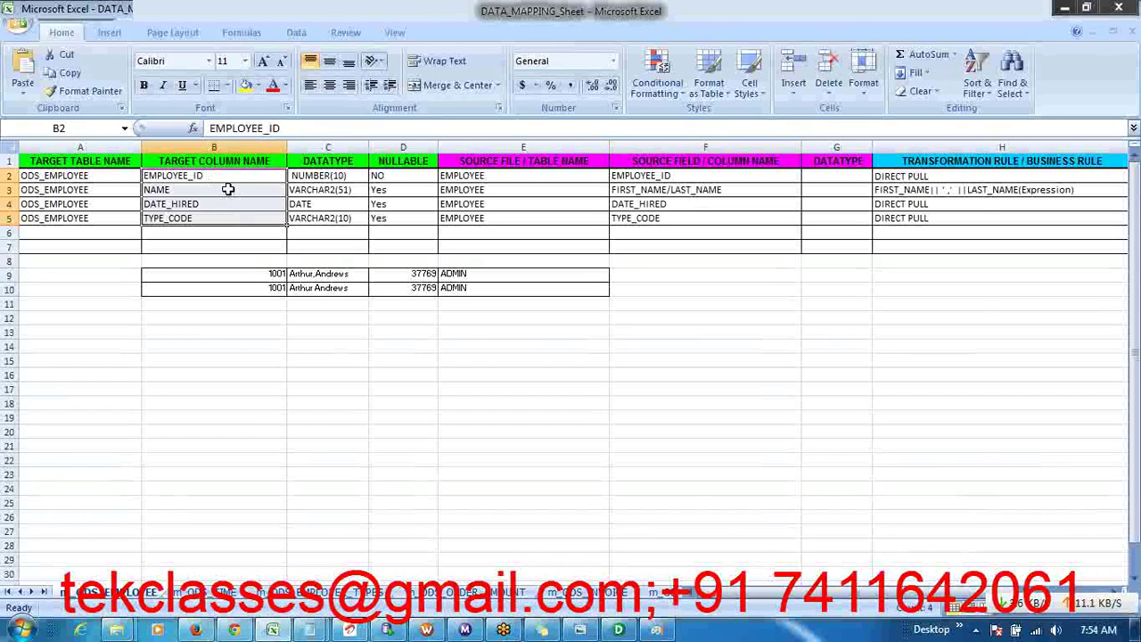
pyautogui.click(233, 247)
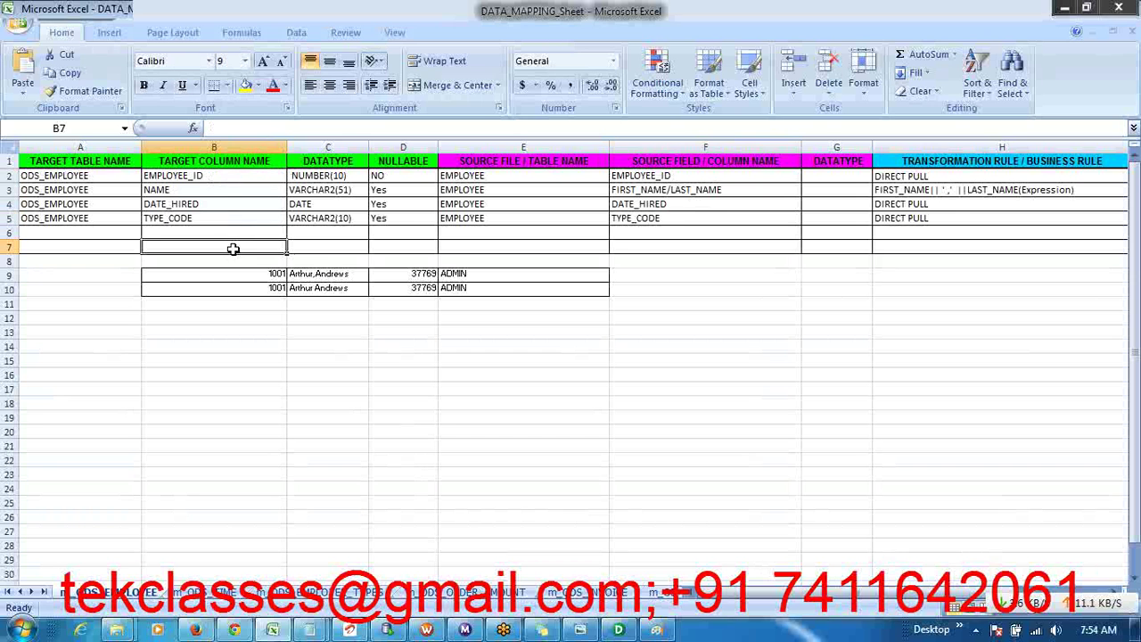
pyautogui.click(677, 178)
pyautogui.moveTo(678, 181); pyautogui.dragTo(680, 223)
pyautogui.moveTo(232, 174); pyautogui.dragTo(228, 228)
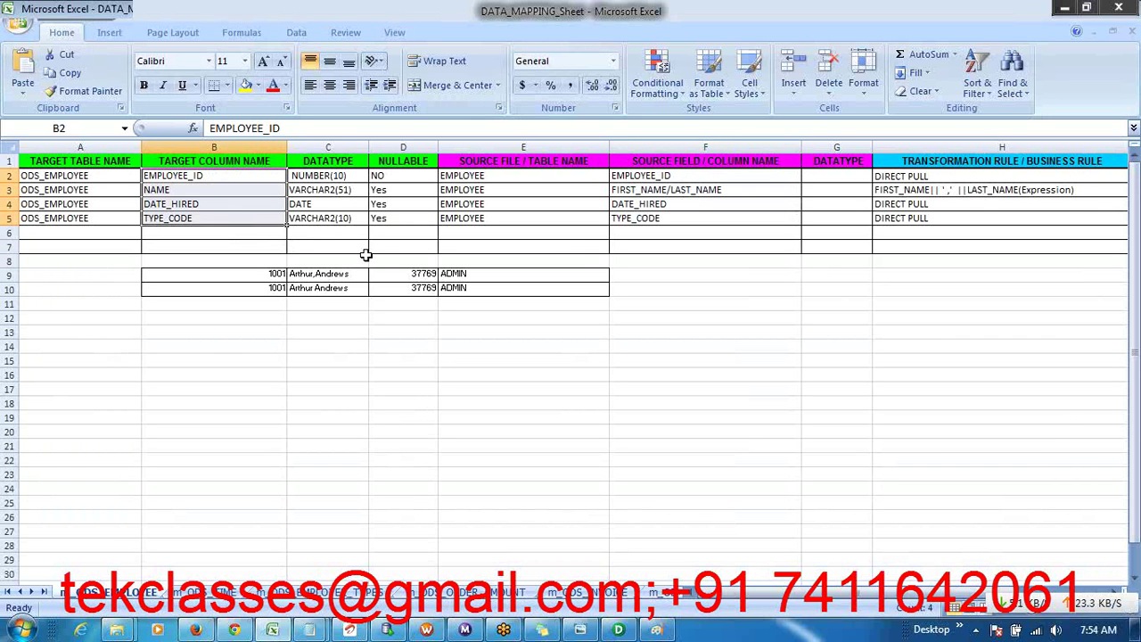
pyautogui.click(607, 285)
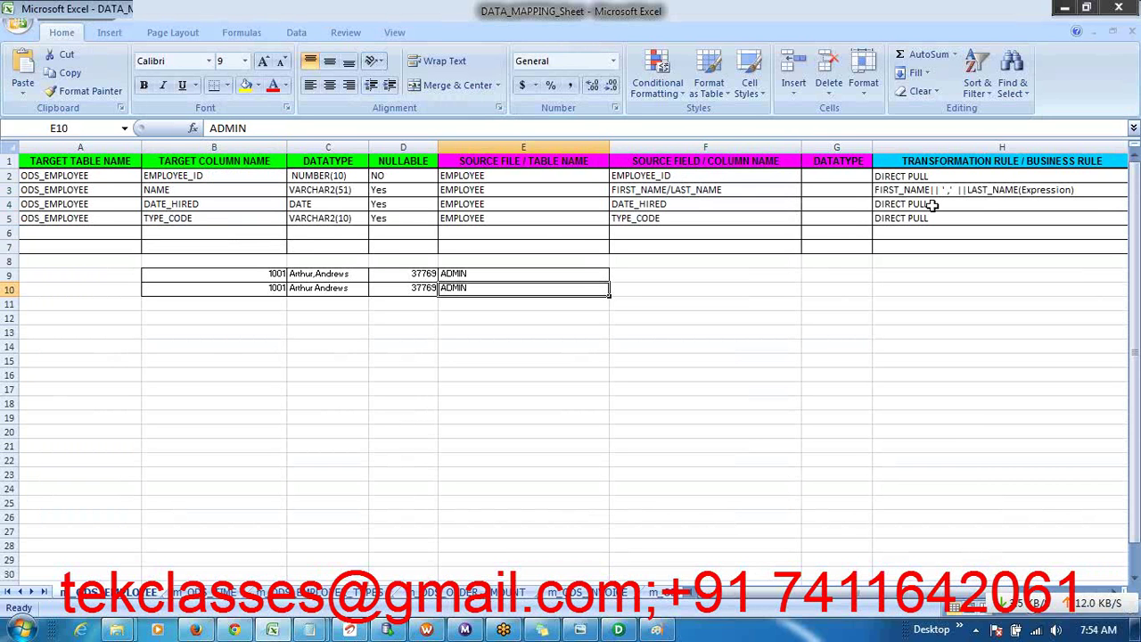
pyautogui.click(963, 190)
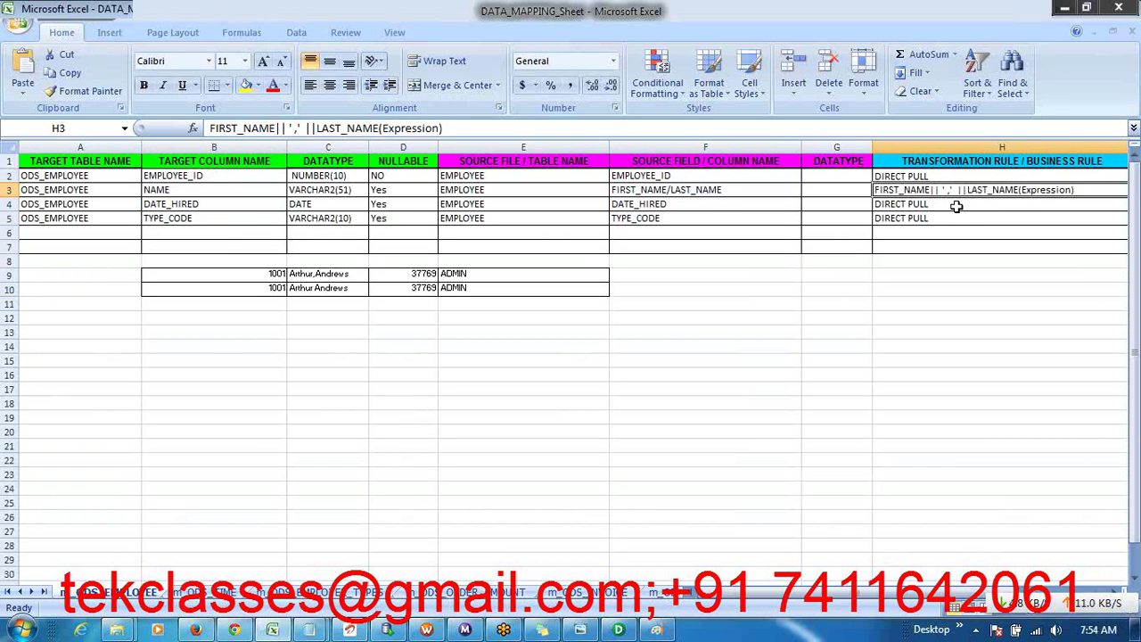
pyautogui.click(241, 192)
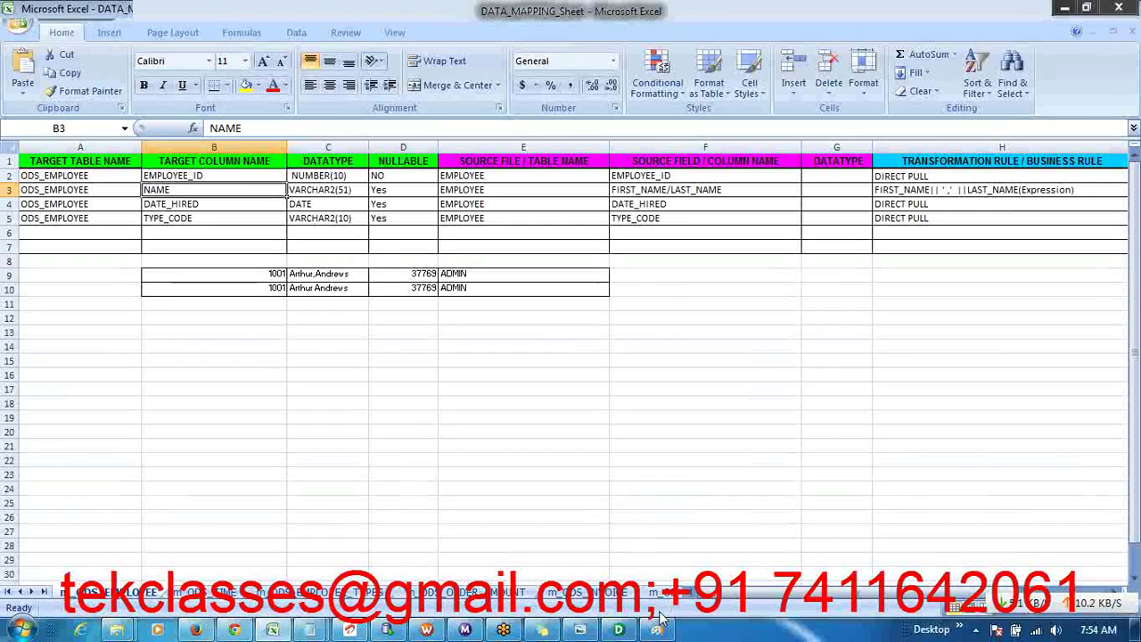
# - Add steps '1)Create/Import the source Def' and '2)Create/import the Target Def' to the note
pyautogui.click(545, 633)
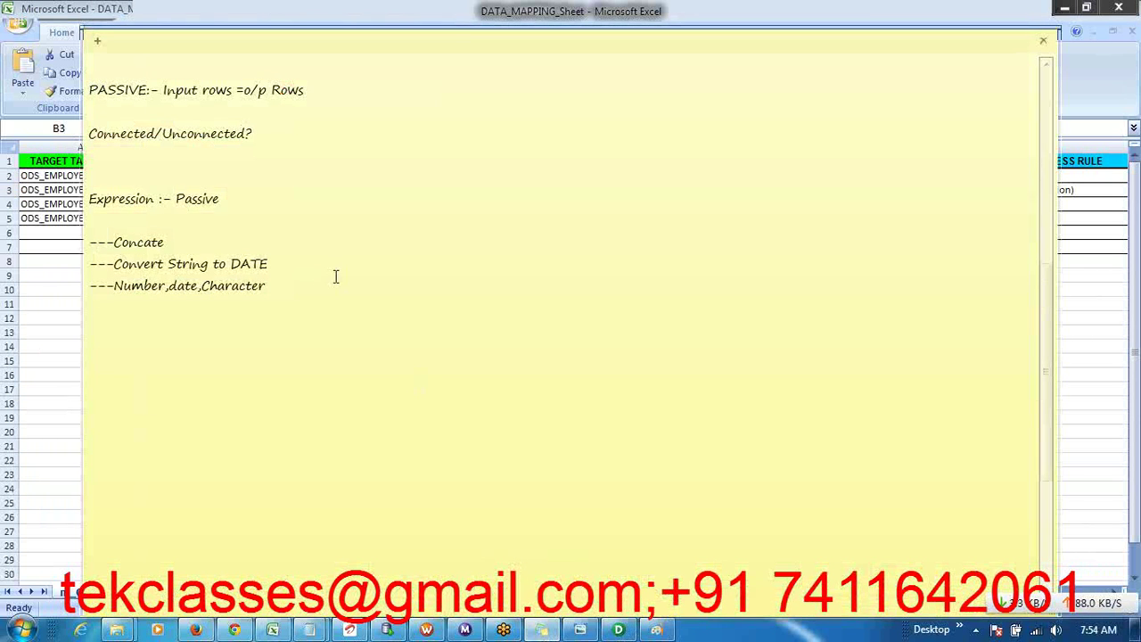
pyautogui.press('Return')
pyautogui.press('Return')
pyautogui.press('Return')
pyautogui.press('Return')
pyautogui.press('Return')
pyautogui.press('Return')
pyautogui.press('Return')
pyautogui.press('Return')
pyautogui.press('Return')
pyautogui.press('Return')
pyautogui.press('Return')
pyautogui.press('Return')
pyautogui.press('Return')
pyautogui.press('Return')
pyautogui.press('Return')
pyautogui.press('Return')
pyautogui.press('Return')
pyautogui.press('Return')
pyautogui.press('Return')
pyautogui.press('Return')
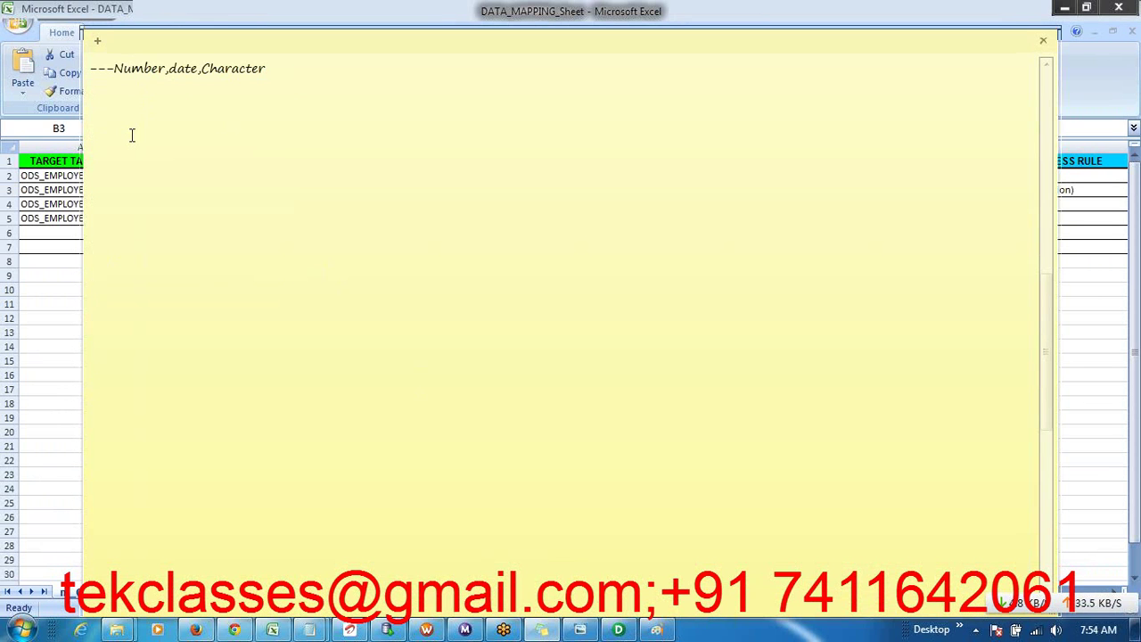
pyautogui.write('---->1)Create/Import the source Def')
pyautogui.press('Return')
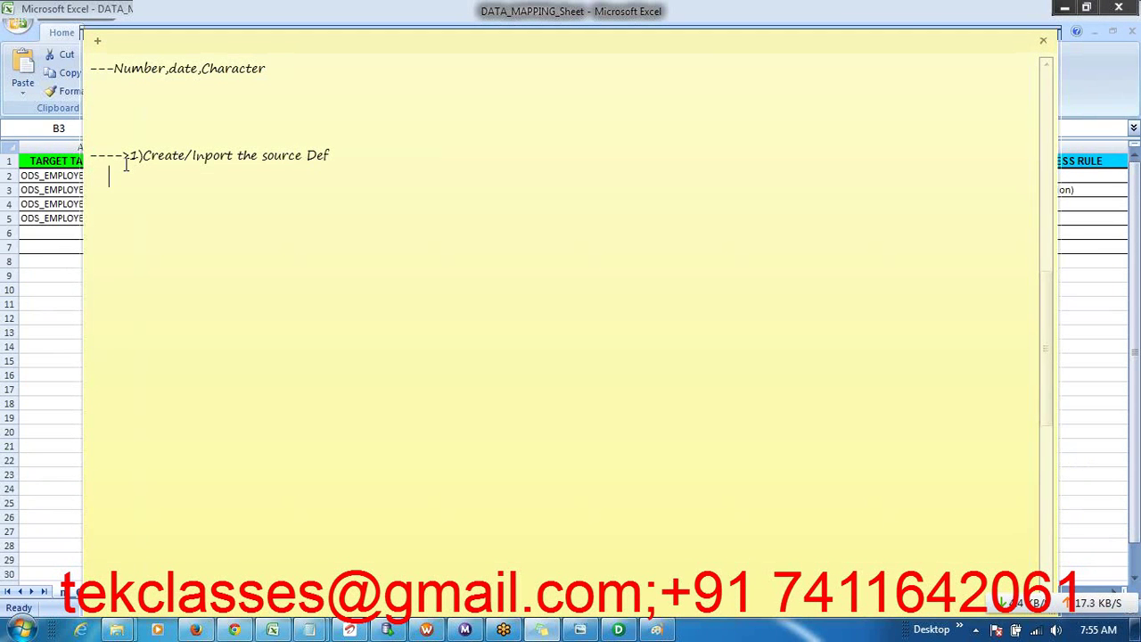
pyautogui.write('2)Create/imp')
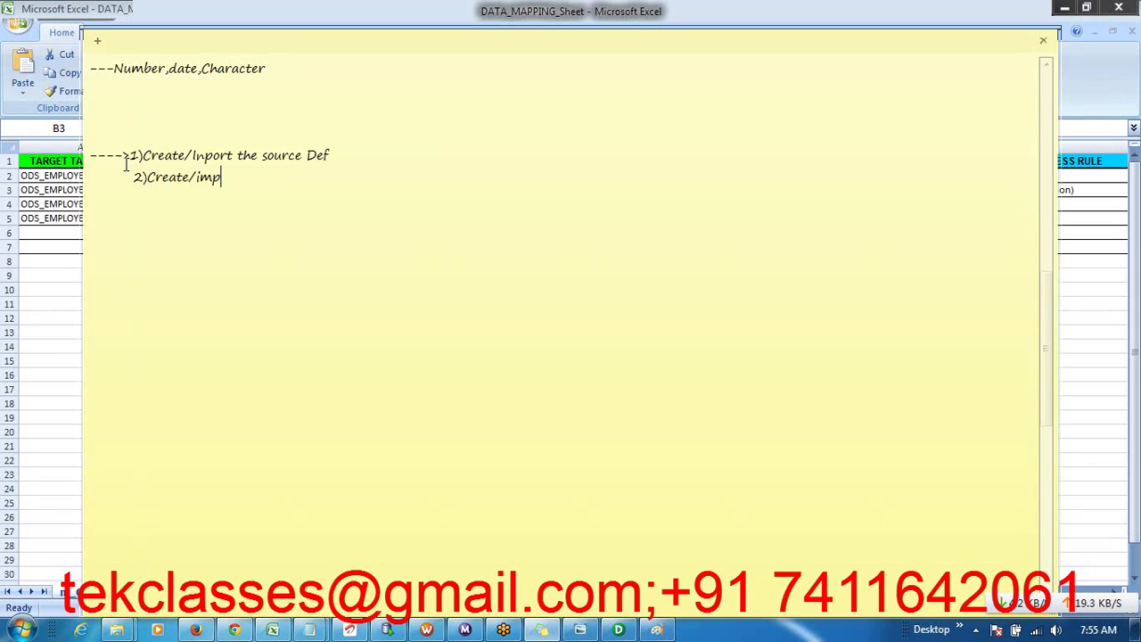
pyautogui.write('ort the Target Def')
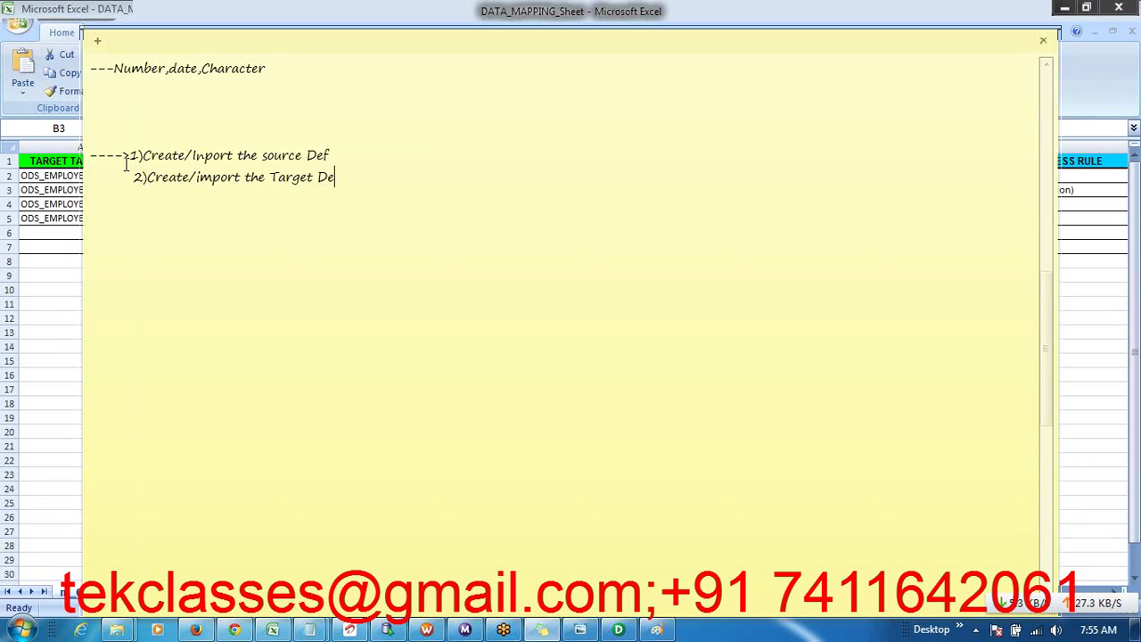
# - Tag steps 1 and 2 with SA and TD, and add step 3 on Mapping Designer
pyautogui.click(332, 155)
pyautogui.write('-----SA')
pyautogui.click(350, 176)
pyautogui.write('----TD')
pyautogui.press('Return')
pyautogui.write('3)Creat')
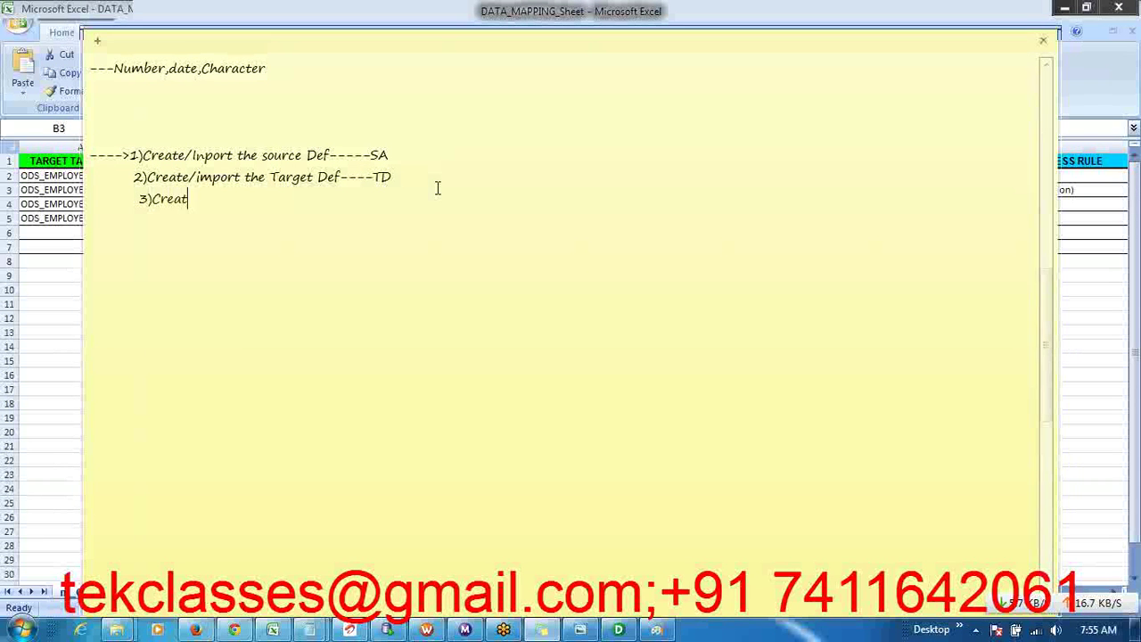
pyautogui.write('e a mappin')
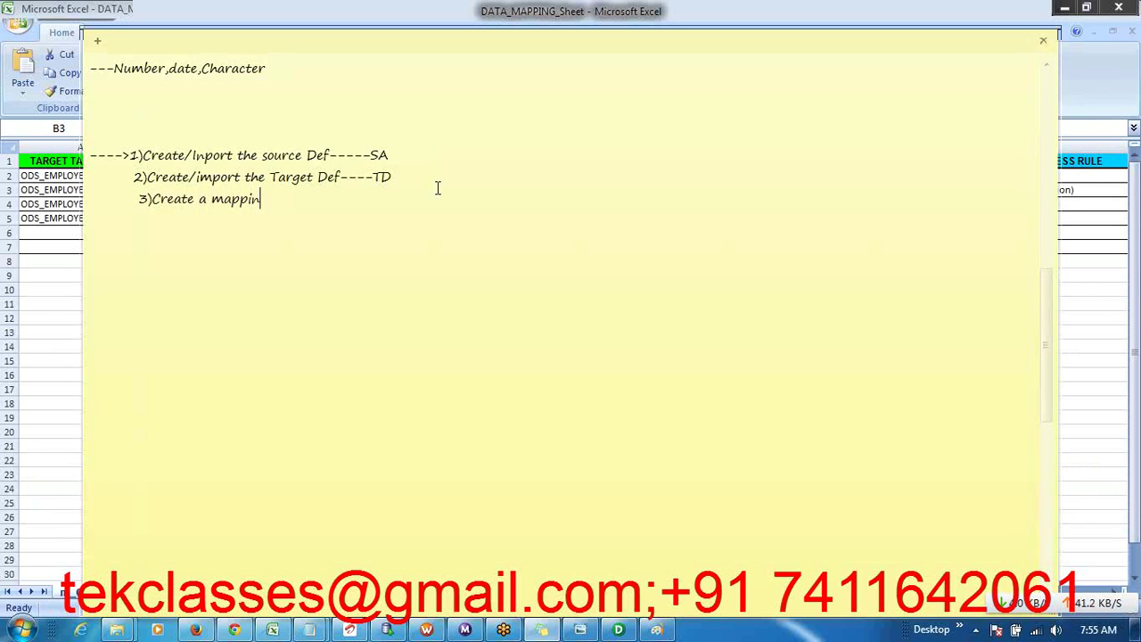
pyautogui.write('g With Se')
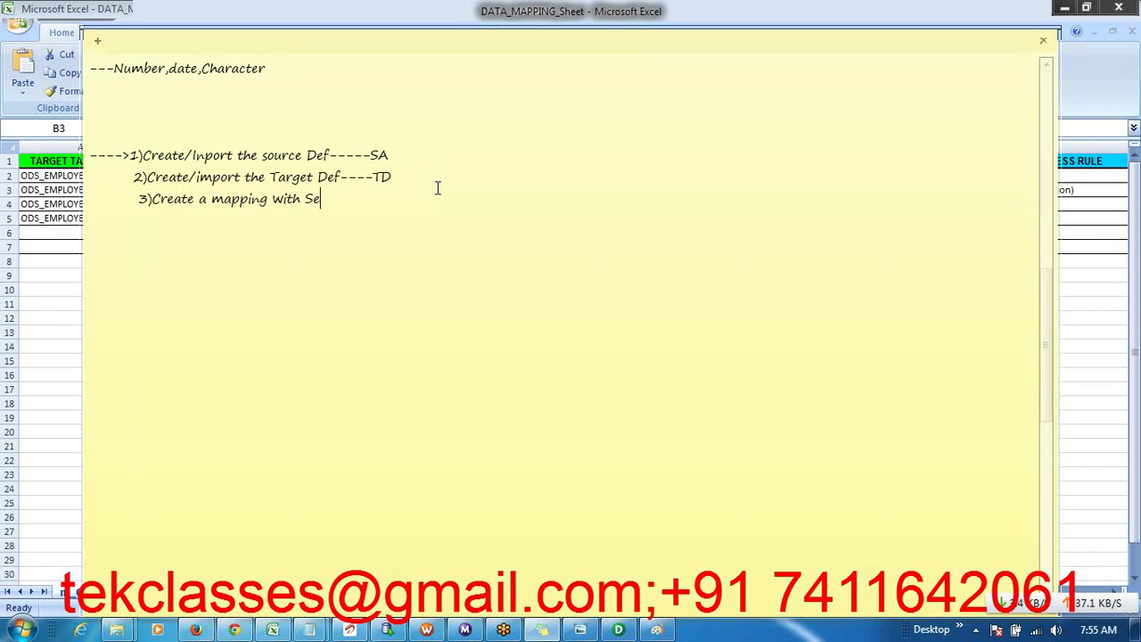
pyautogui.write('t of Transformat')
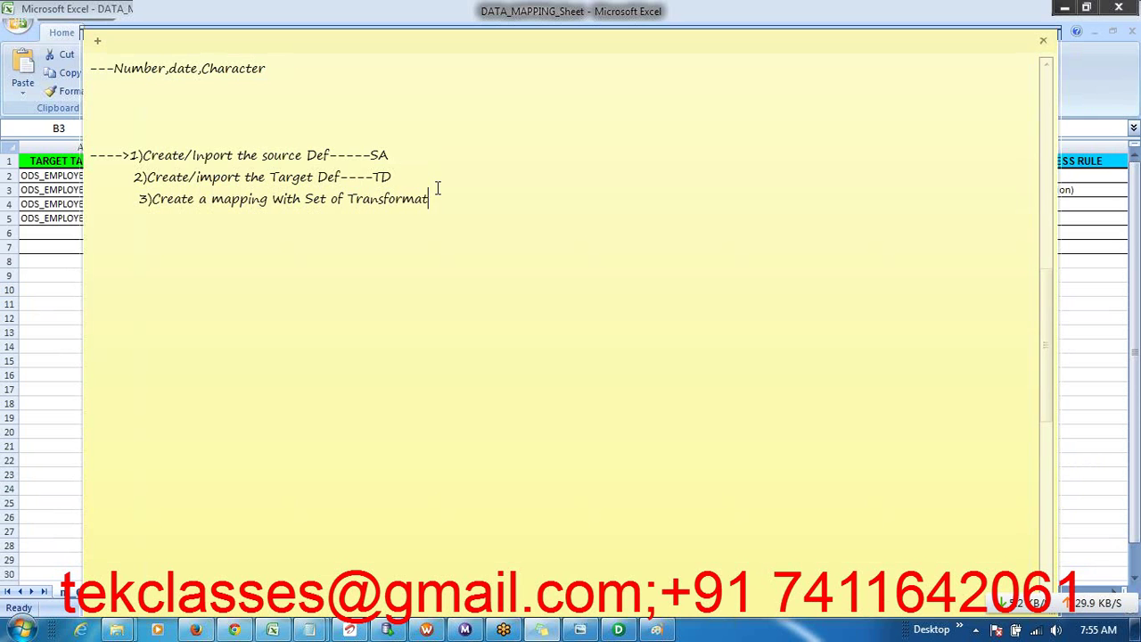
pyautogui.write('ions ---Mapping Designer')
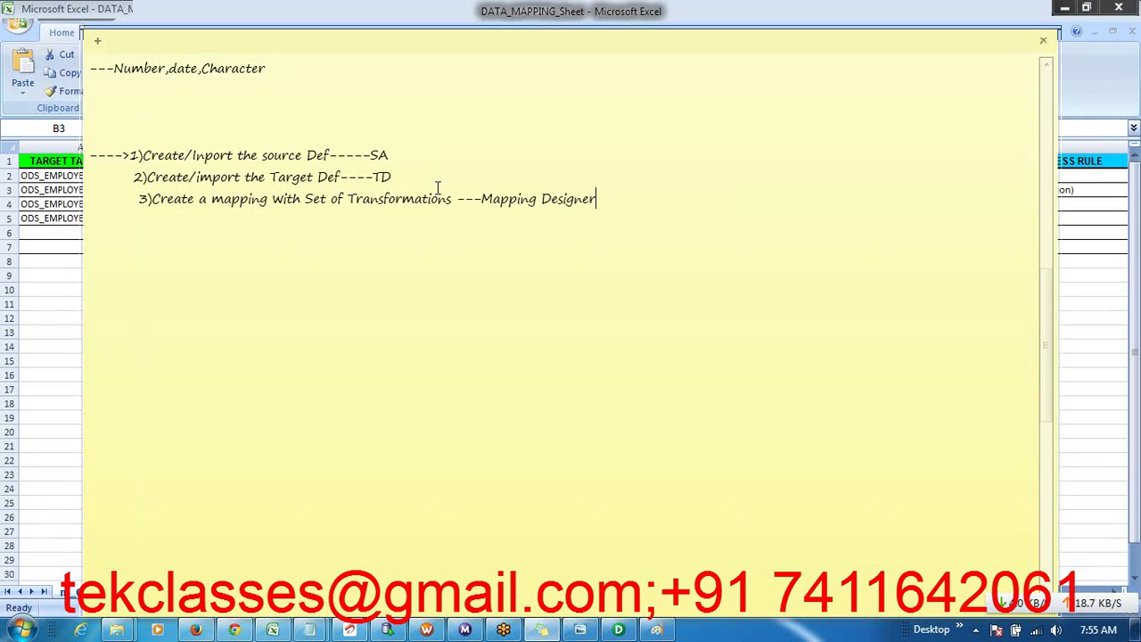
# - Insert the heading 'Powercenter Designer:-' above the first step
pyautogui.click(125, 143)
pyautogui.write('Powercente')
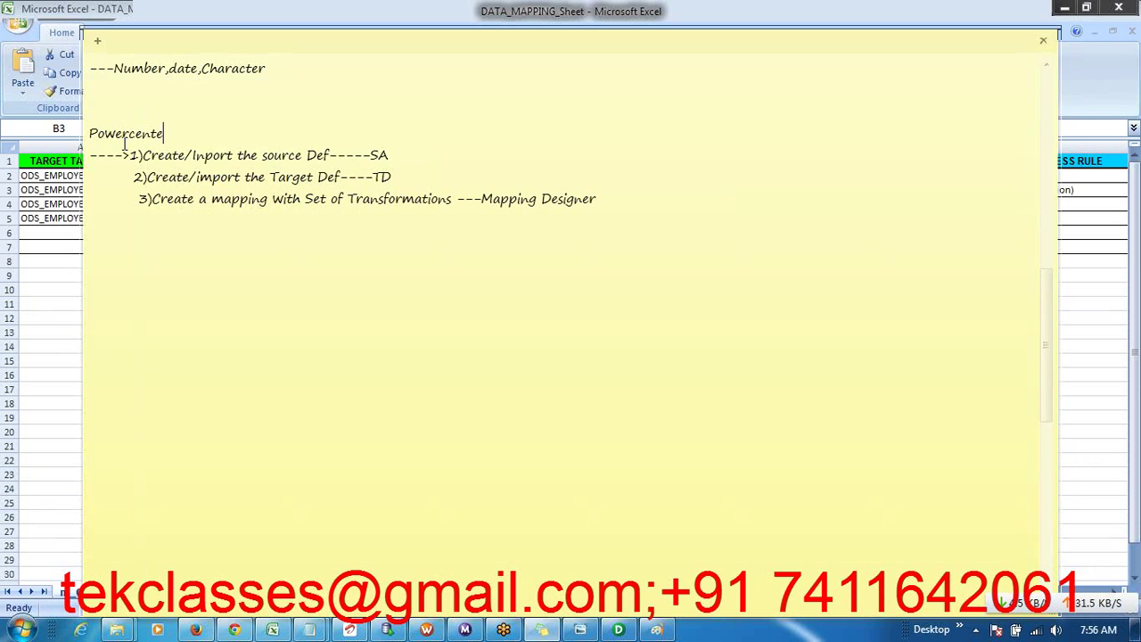
pyautogui.write('r Designe')
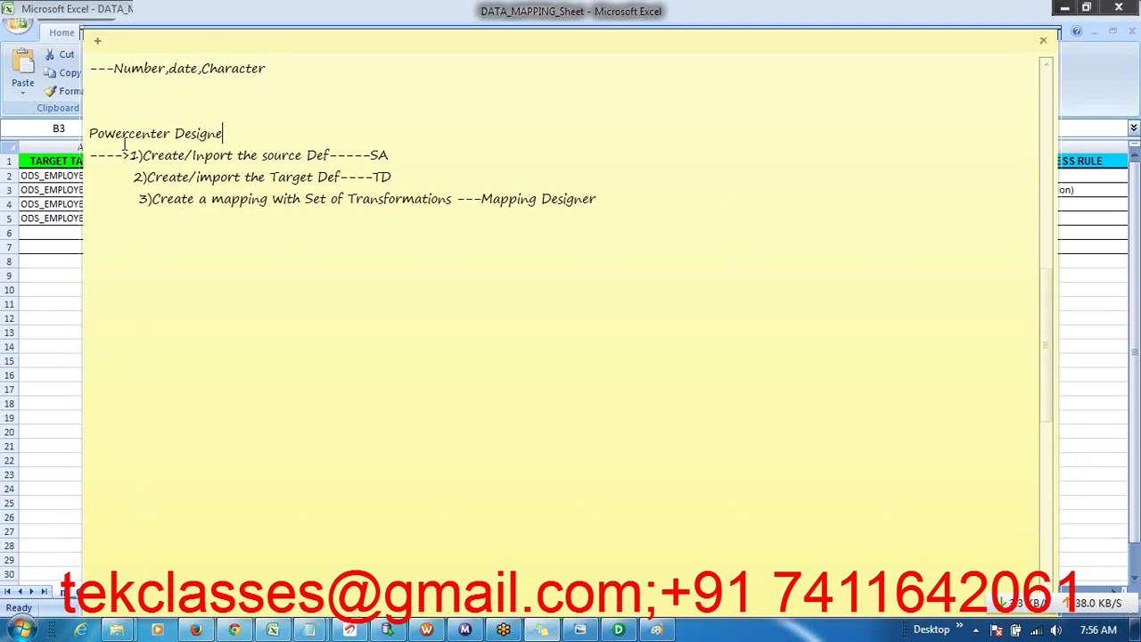
pyautogui.write('r:-')
pyautogui.press('Return')
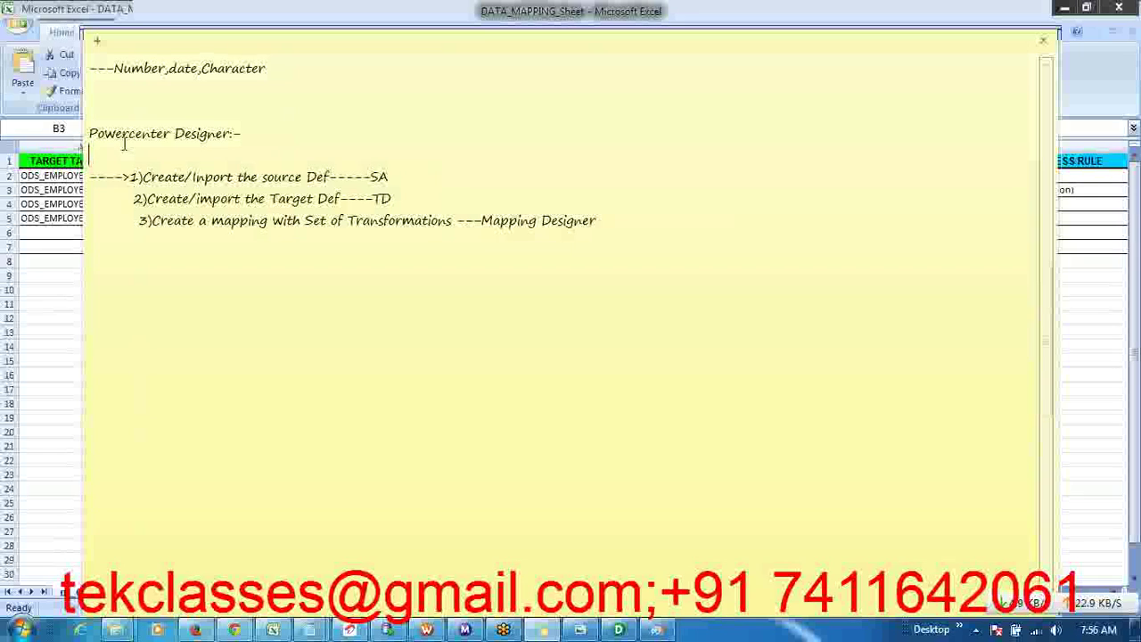
# - Add 'Powercenter workflow manger' with session creation in Task Developer and connections to Int Service
pyautogui.click(95, 257)
pyautogui.write('Powe')
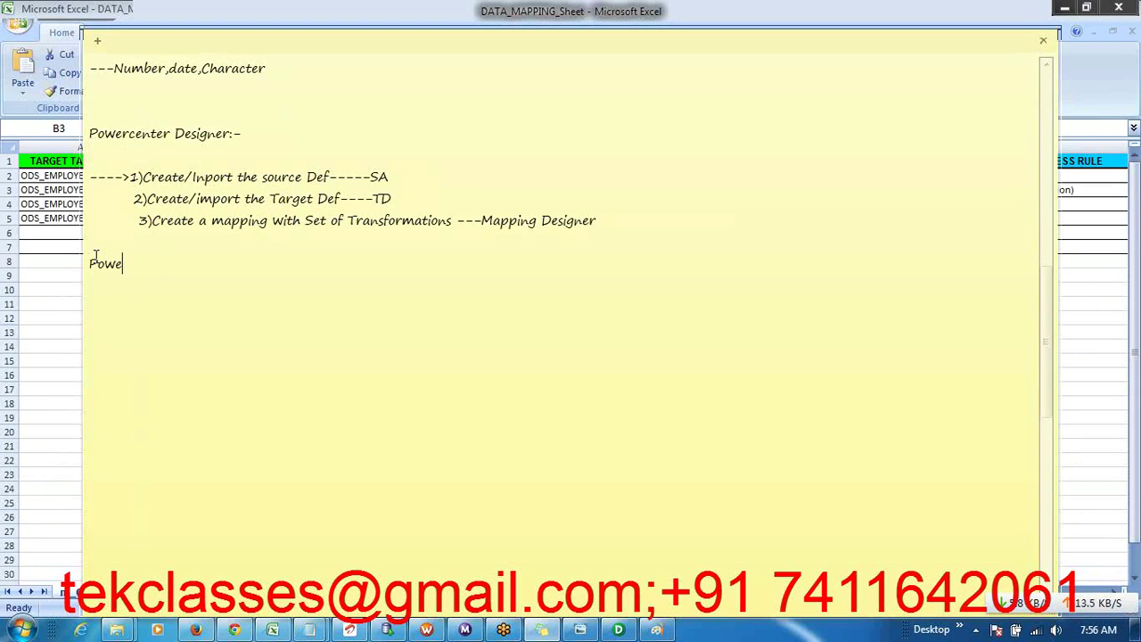
pyautogui.write('rcenter workflo')
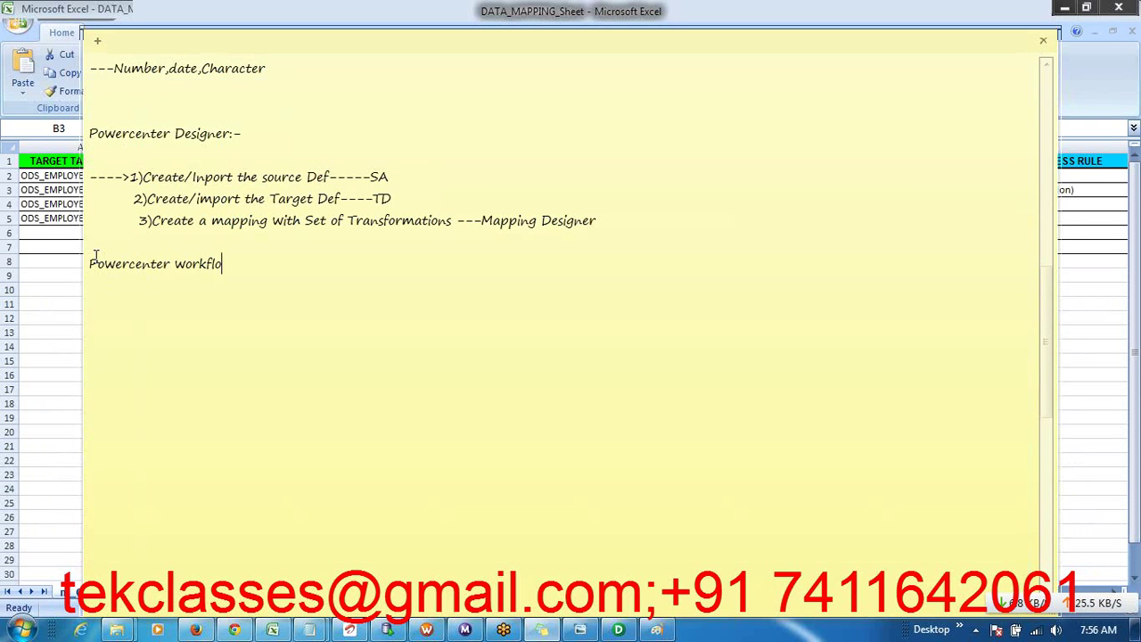
pyautogui.write('w manger:-')
pyautogui.press('Return')
pyautogui.write('1)Creat')
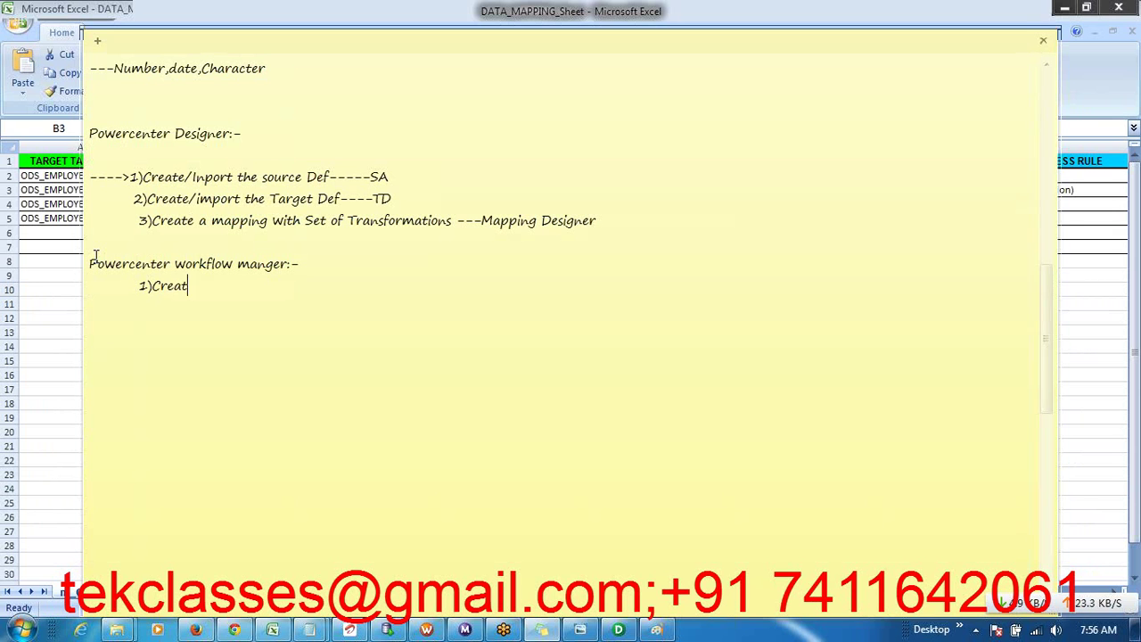
pyautogui.write('e the ses')
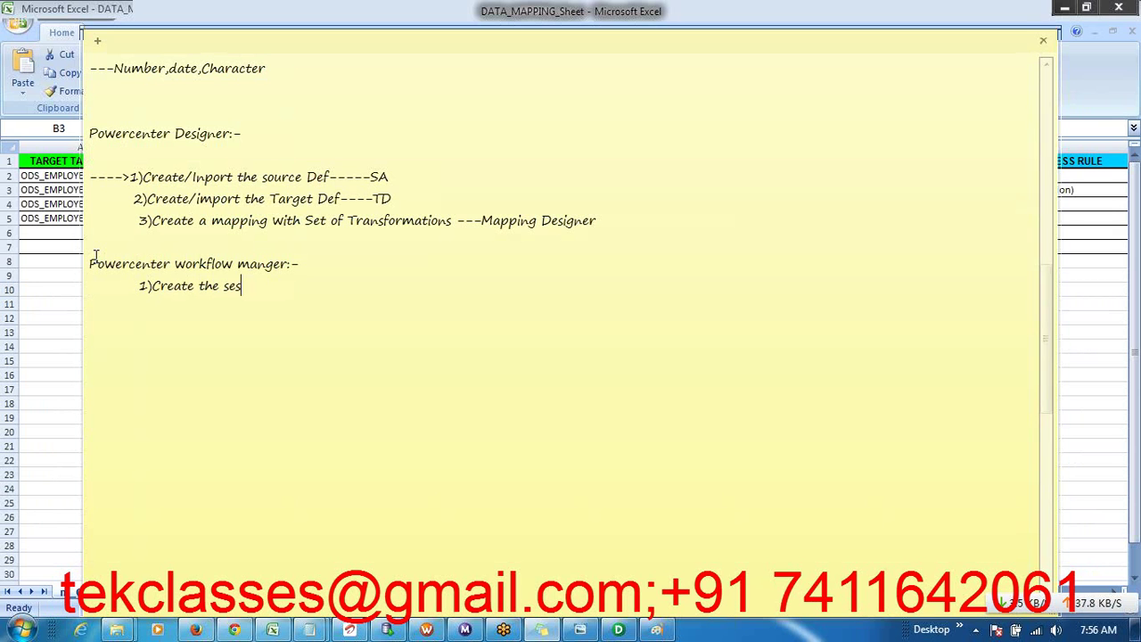
pyautogui.write('sion Which invokes t')
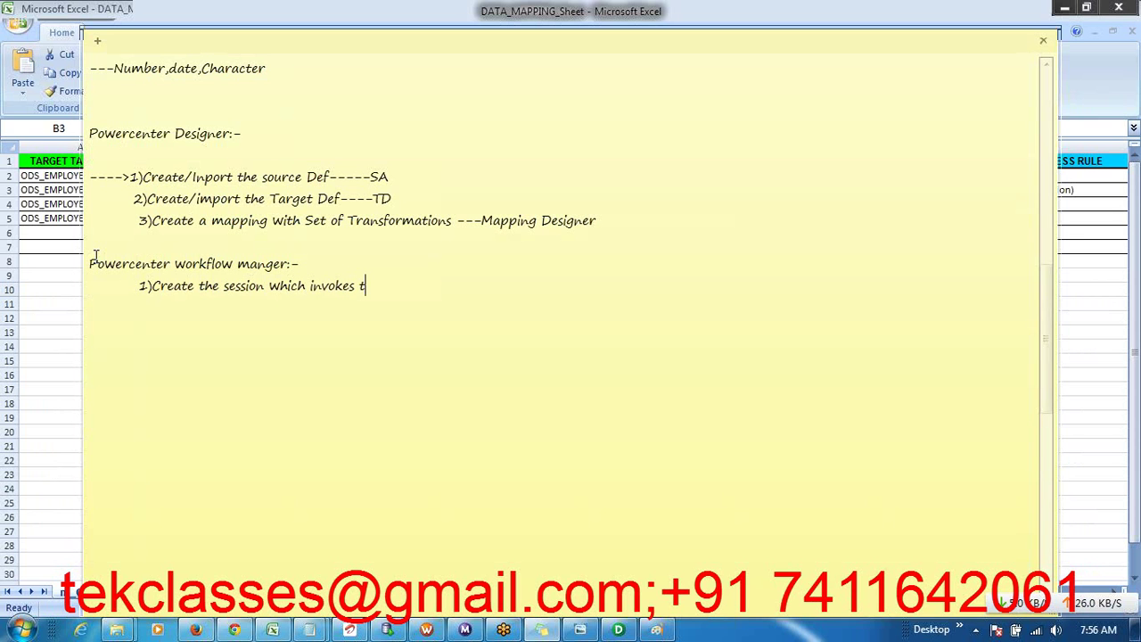
pyautogui.write('he mapping')
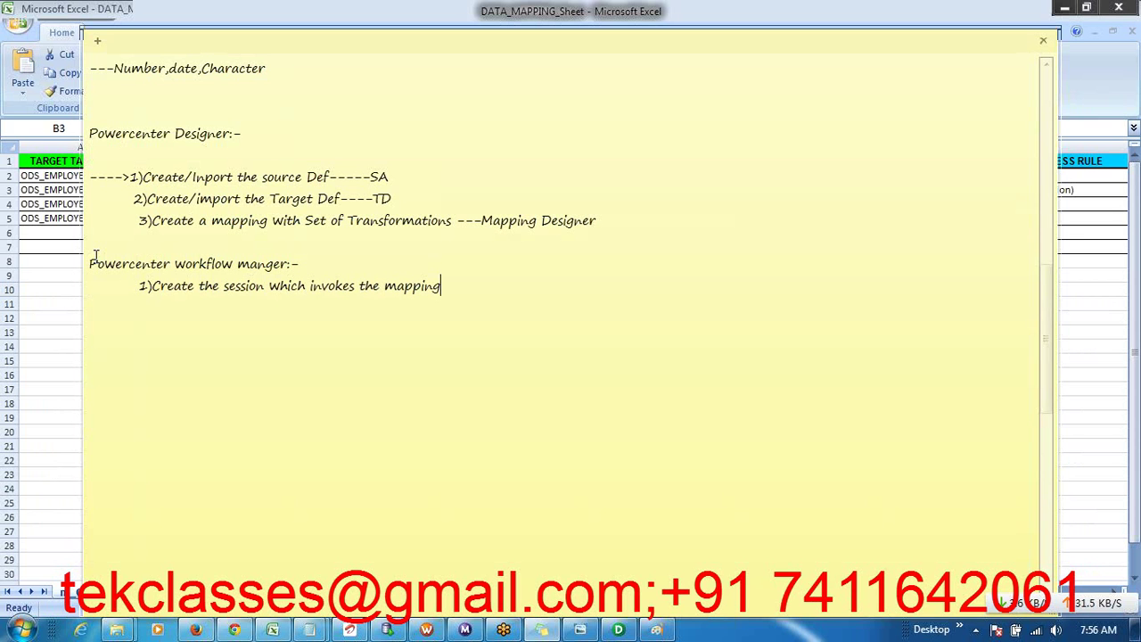
pyautogui.write('----')
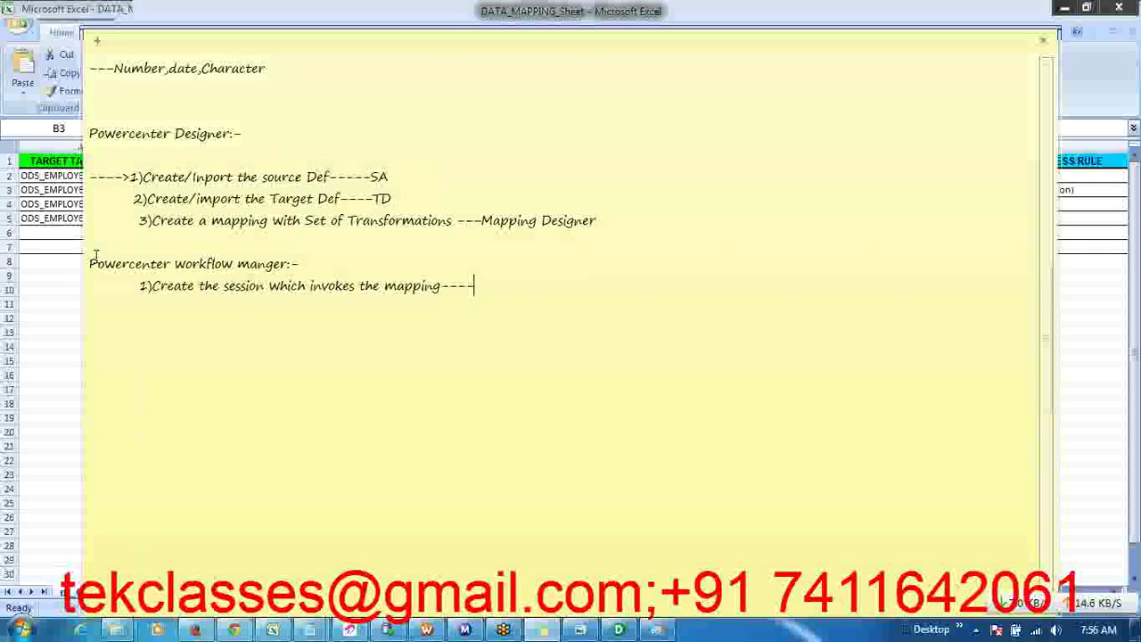
pyautogui.write('Task ')
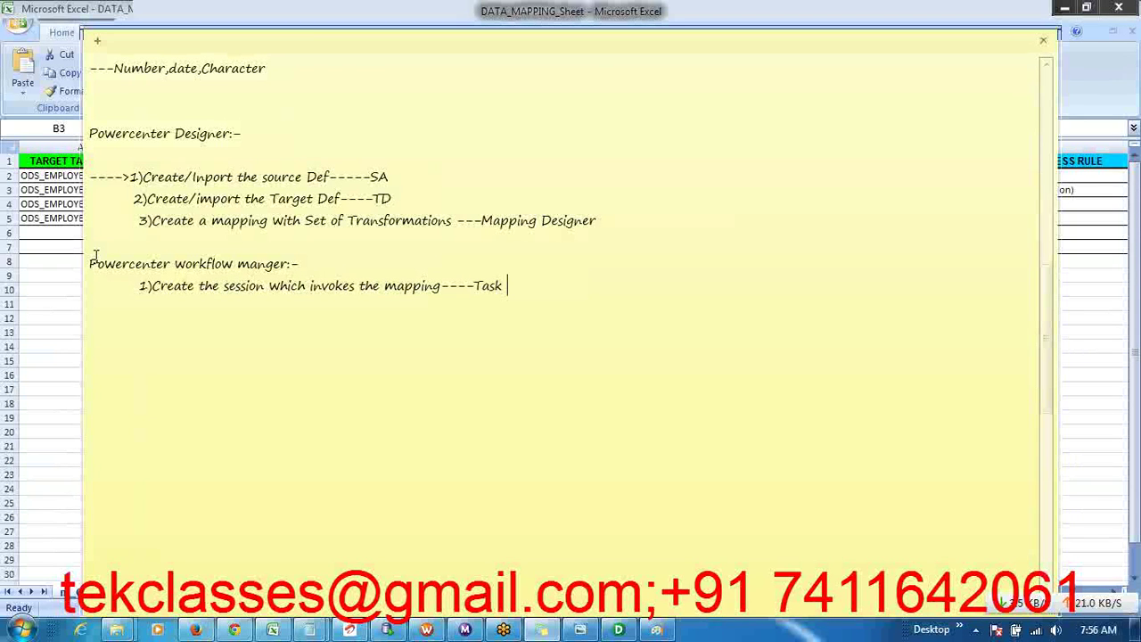
pyautogui.write('Developer')
pyautogui.press('Return')
pyautogui.write('S)Provid')
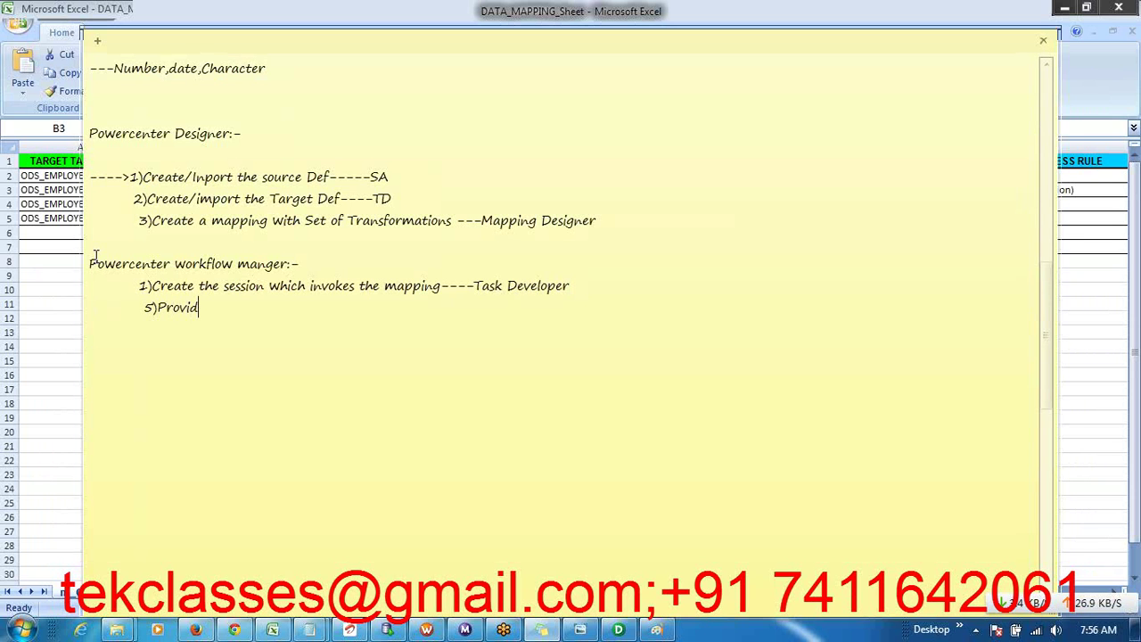
pyautogui.write('e the Connections to Int S')
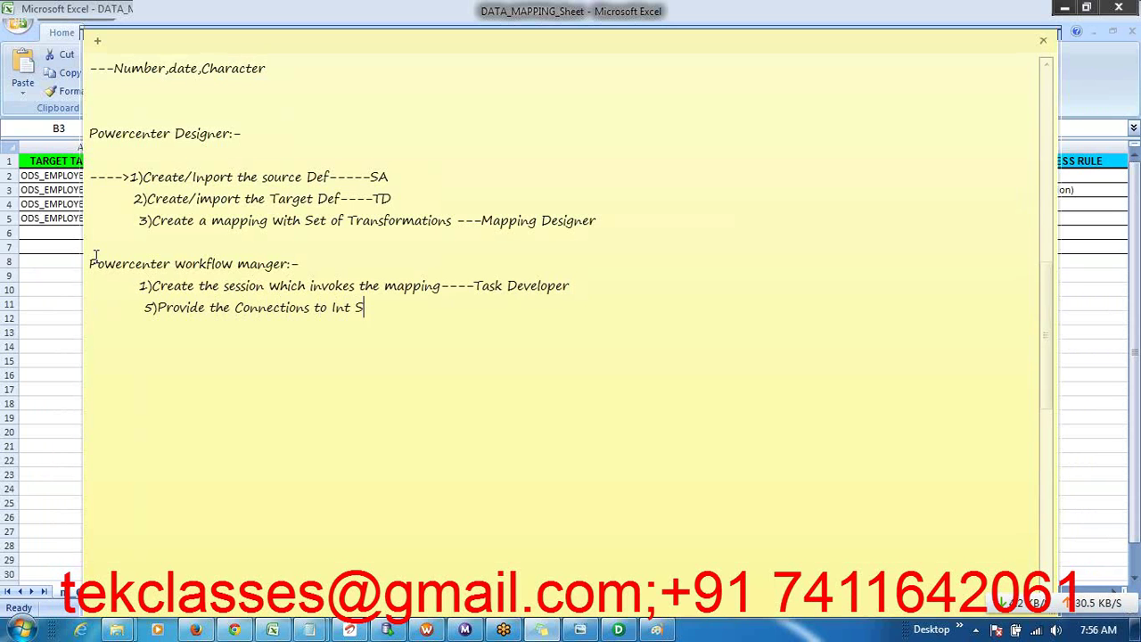
pyautogui.write('ervice')
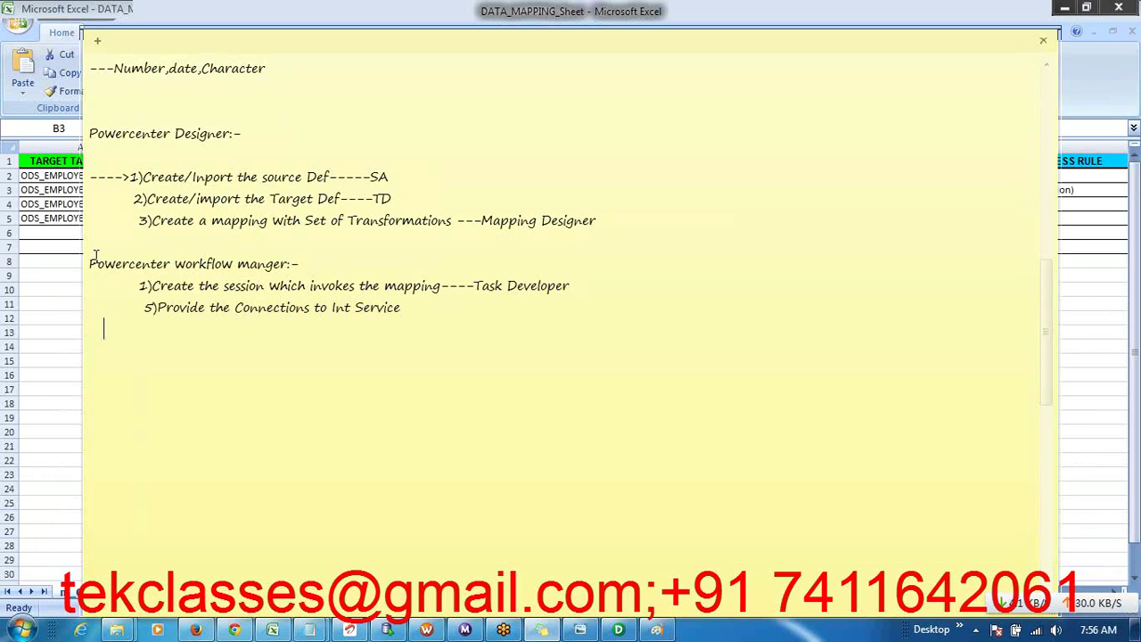
# - Add steps 6–8: select Normal or Bulk load type, create workflow in Workflow Designer, run it
pyautogui.press('Tab')
pyautogui.write('6)')
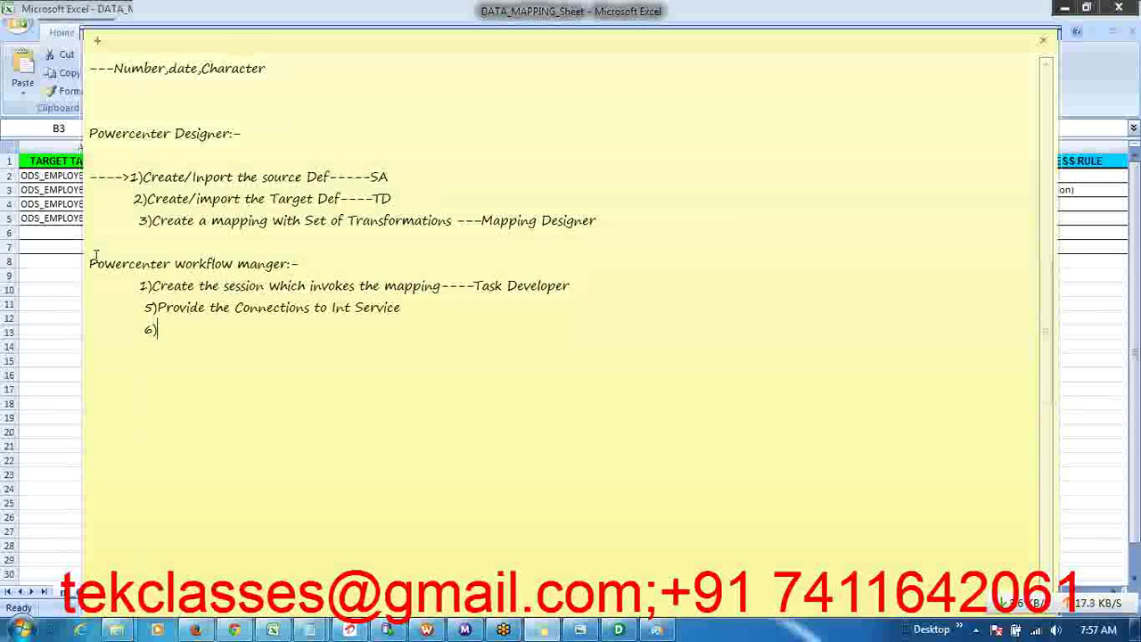
pyautogui.write('Selec')
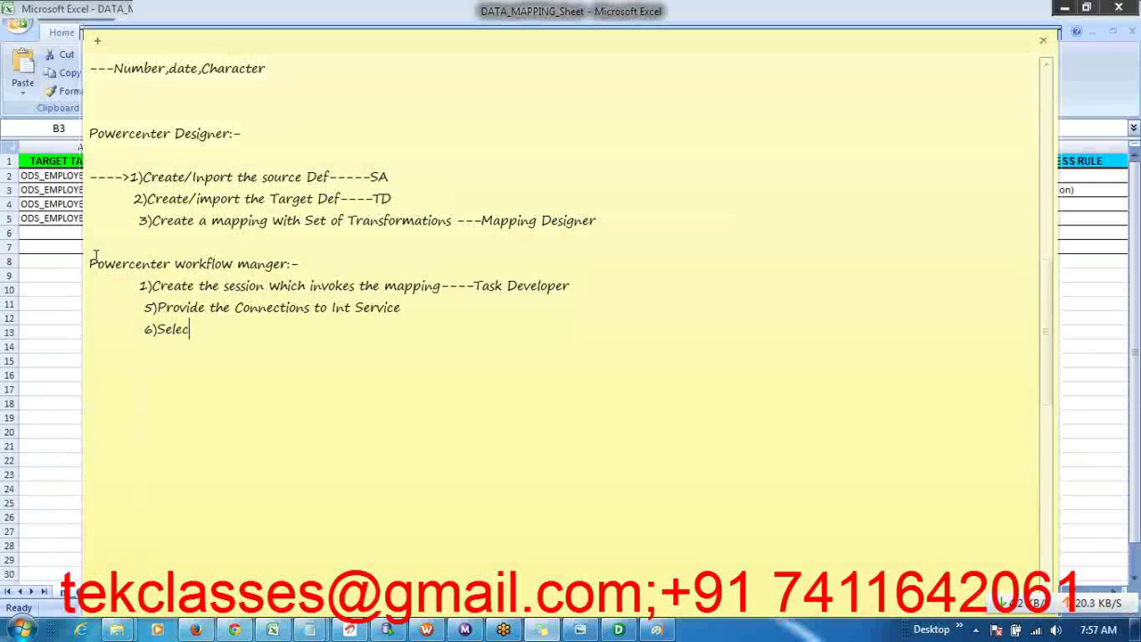
pyautogui.write('t Normal')
pyautogui.press('BackSpace')
pyautogui.press('BackSpace')
pyautogui.press('BackSpace')
pyautogui.press('BackSpace')
pyautogui.write('load Type ')
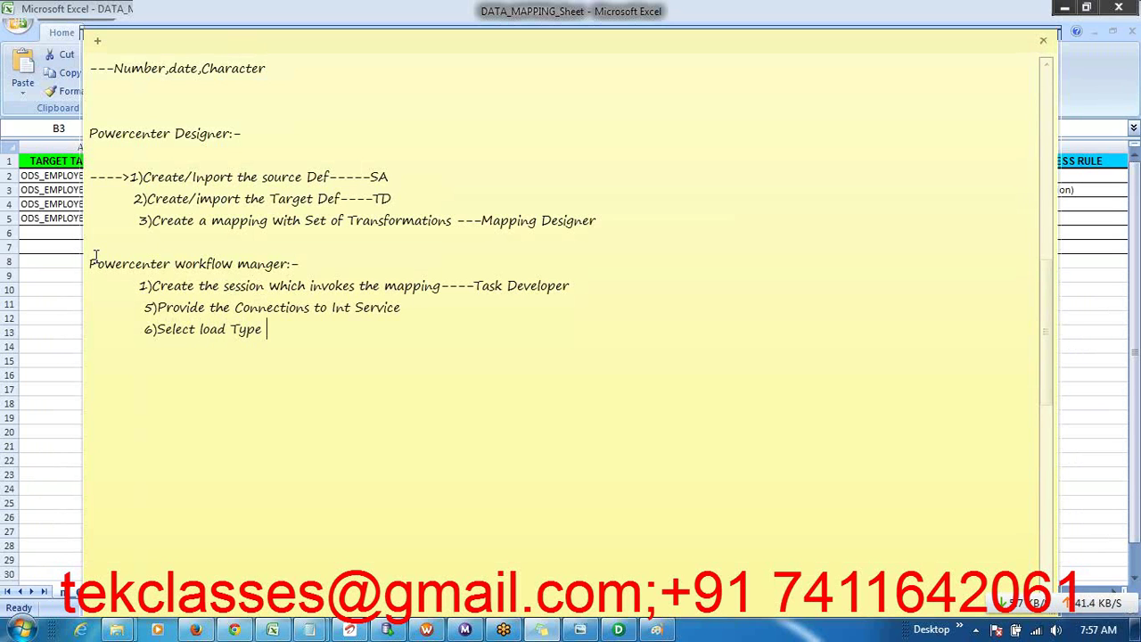
pyautogui.write('Normal or Bulk')
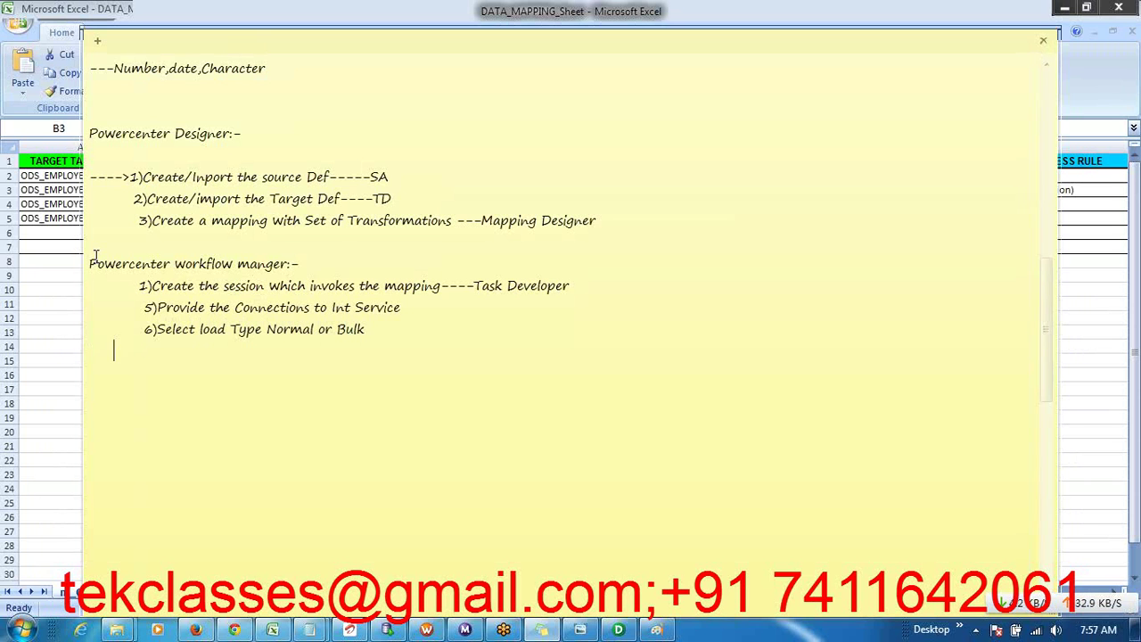
pyautogui.write('            7)')
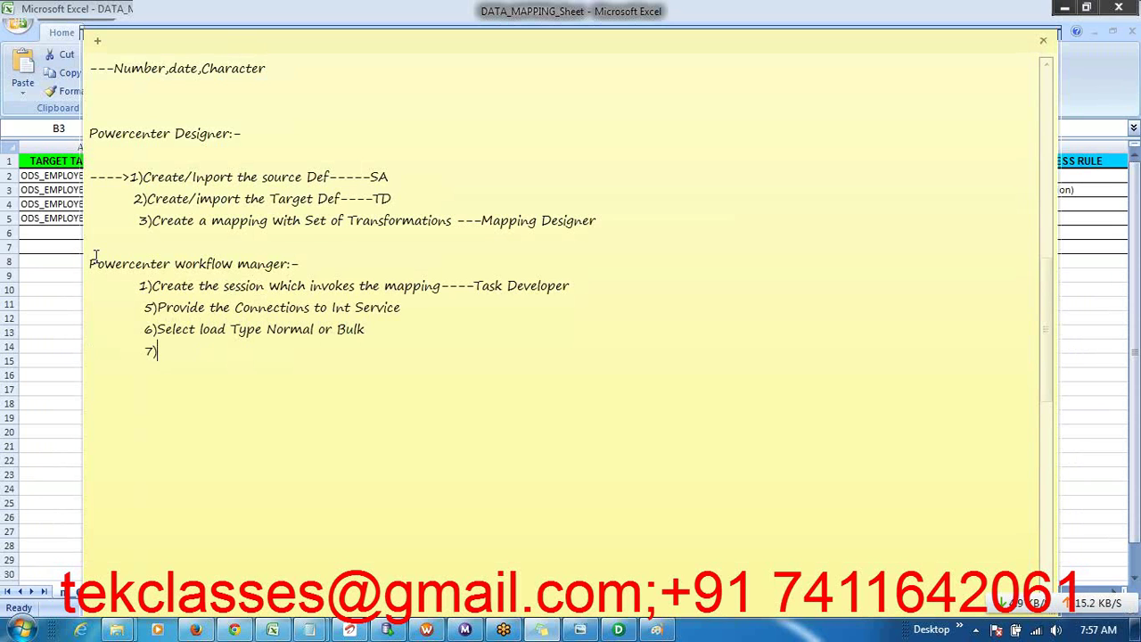
pyautogui.write('Create the workflow using ')
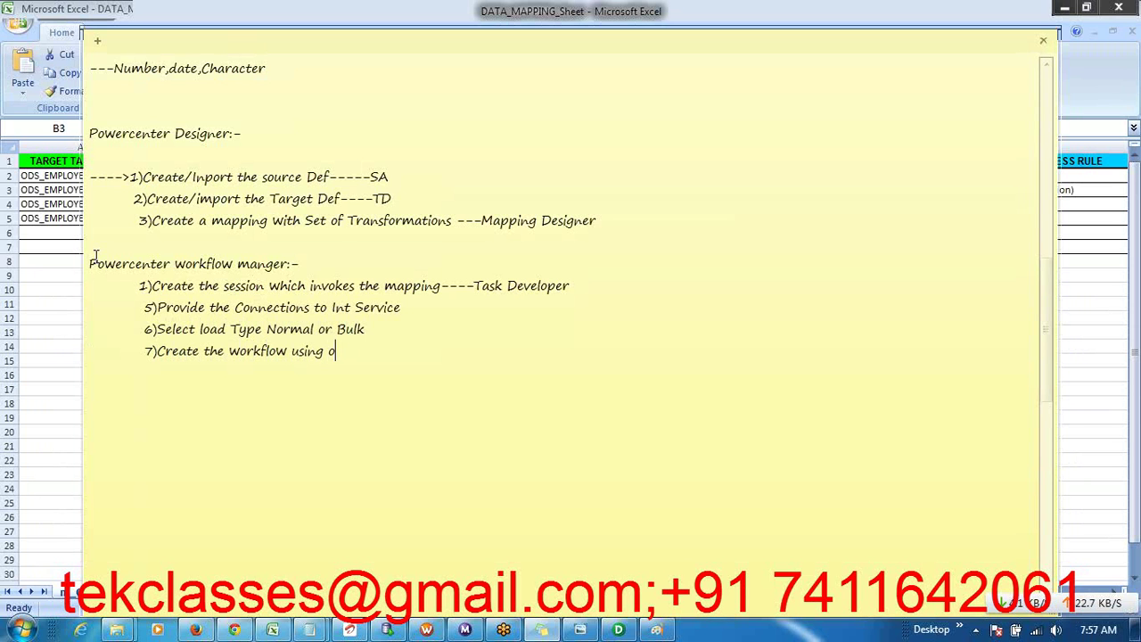
pyautogui.write('workfl')
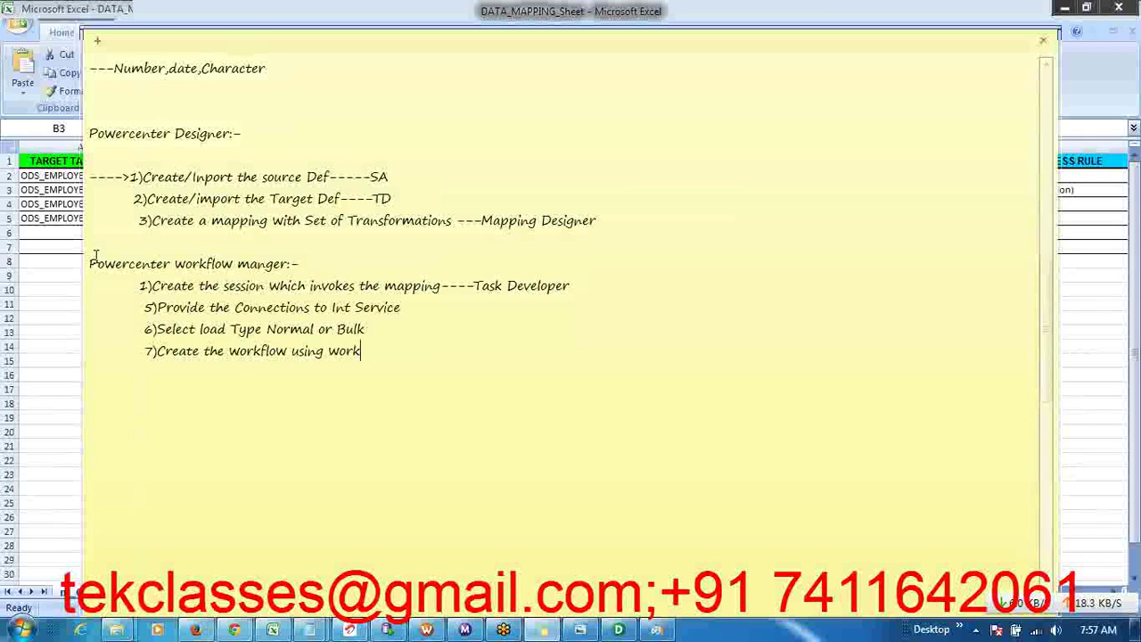
pyautogui.write('ow Designer')
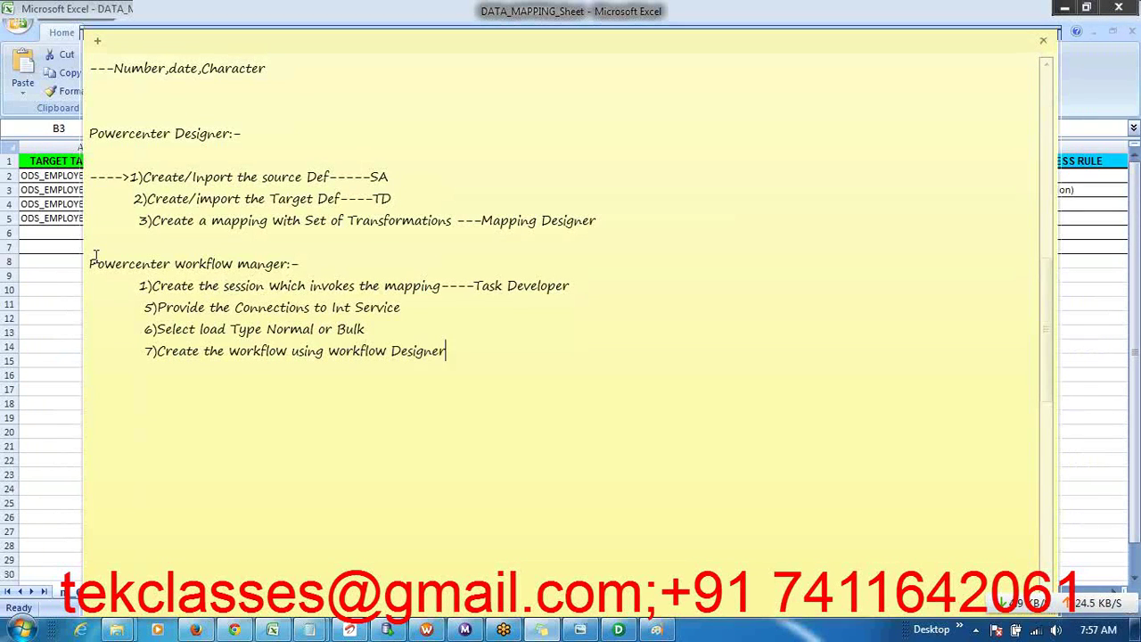
pyautogui.press('Return')
pyautogui.write('8) Run the Workflow')
pyautogui.press('Return')
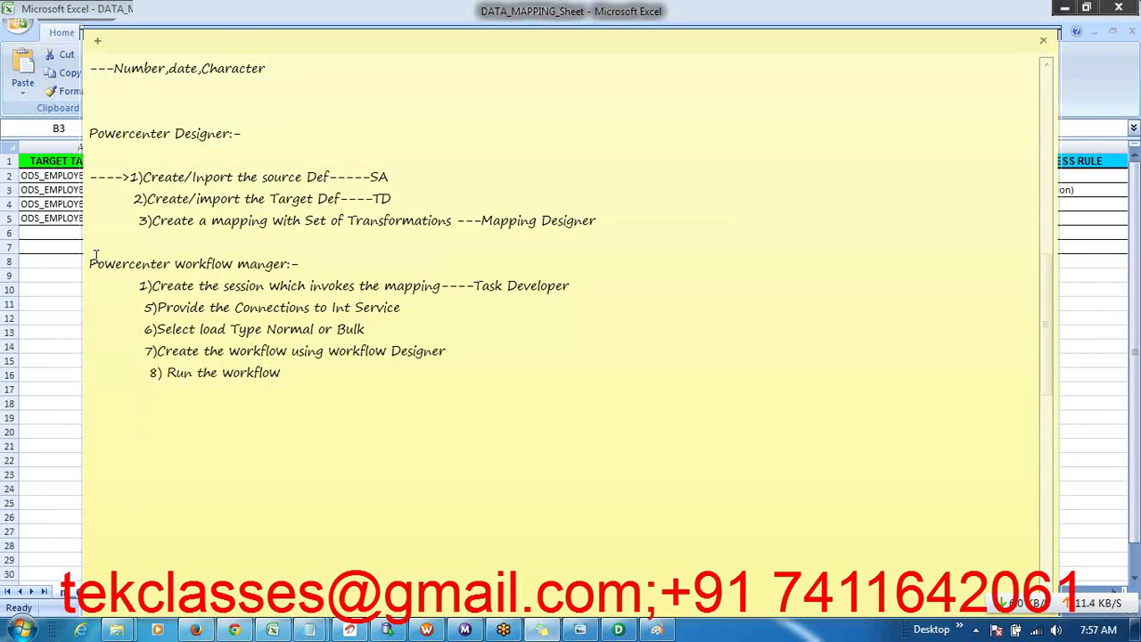
# - Add 'Workflow Monitor:-' with '1)Verify the Results' and '2)Unit Testing', then review the outline
pyautogui.write('rkflow Monit')
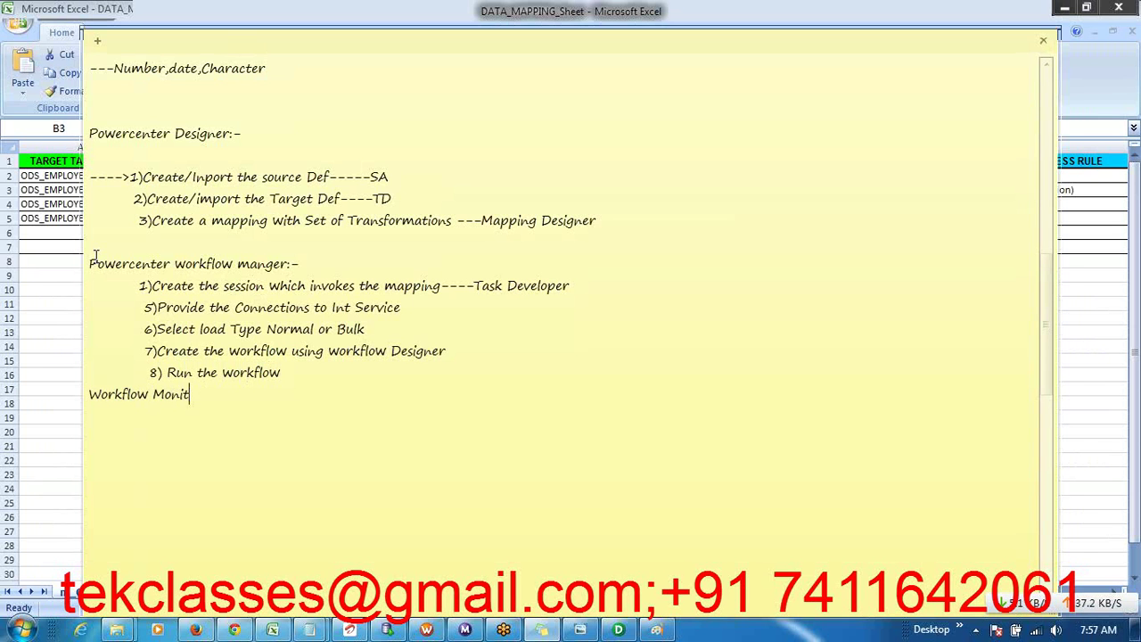
pyautogui.write('or:-')
pyautogui.press('Return')
pyautogui.write('1)')
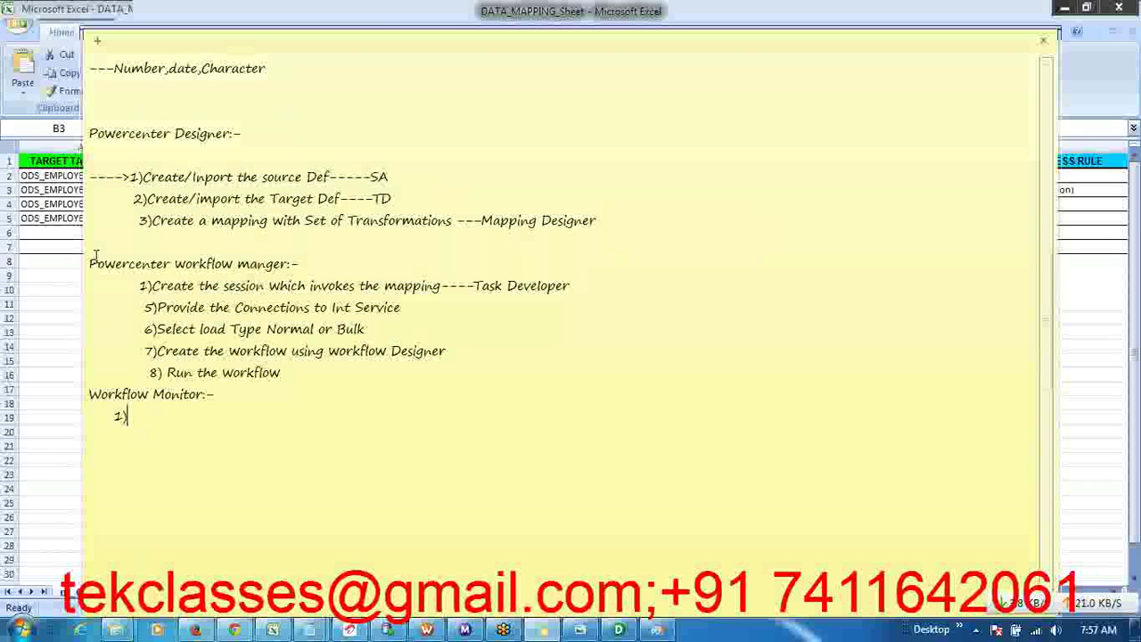
pyautogui.write('Verify the Res')
pyautogui.press('BackSpace')
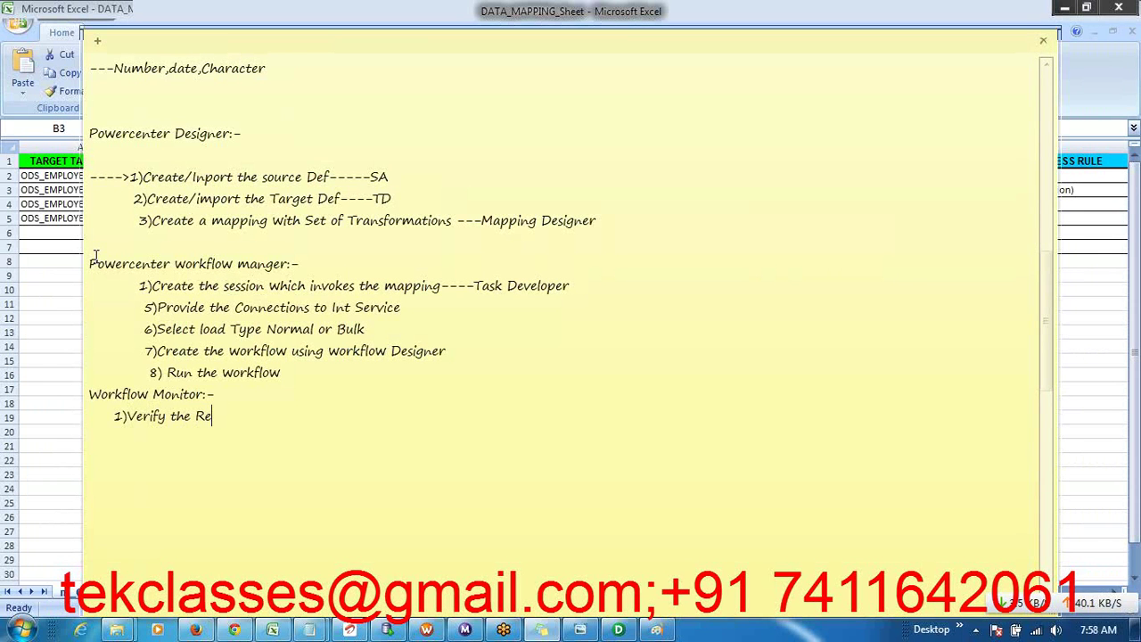
pyautogui.write('sults ')
pyautogui.write('     2')
pyautogui.write(')Unit Testing')
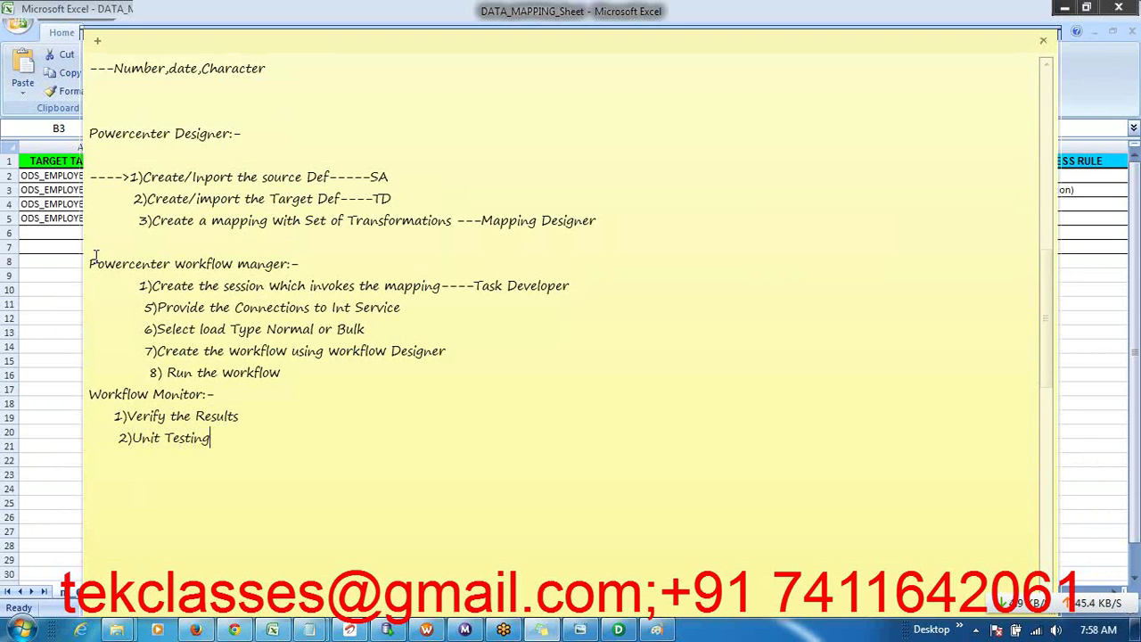
pyautogui.moveTo(225, 440); pyautogui.dragTo(49, 141)
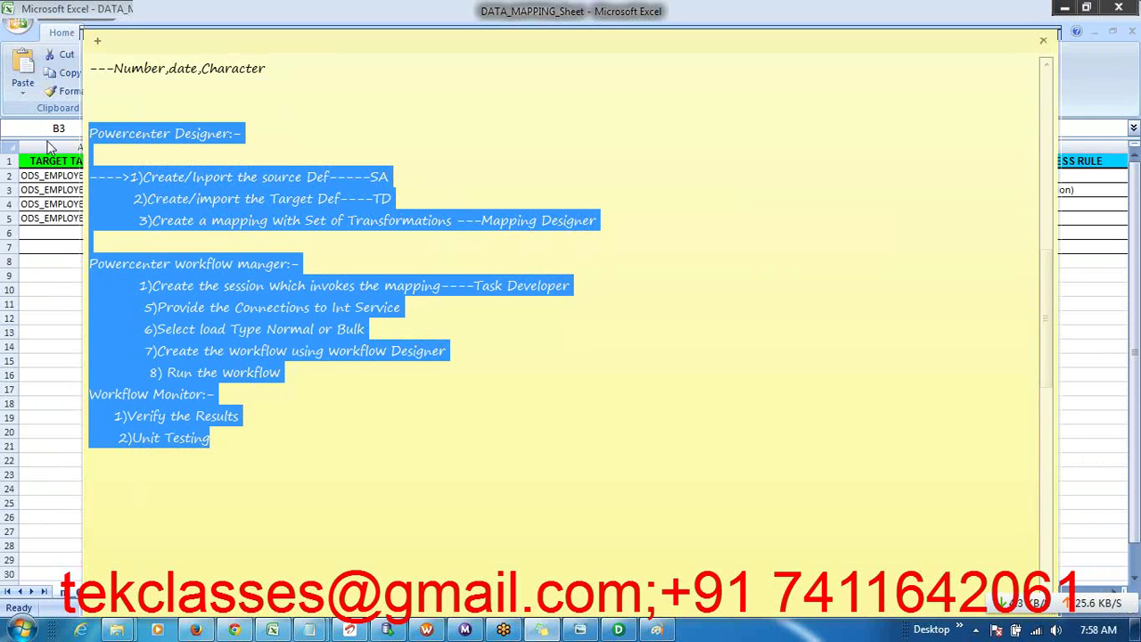
pyautogui.click(289, 365)
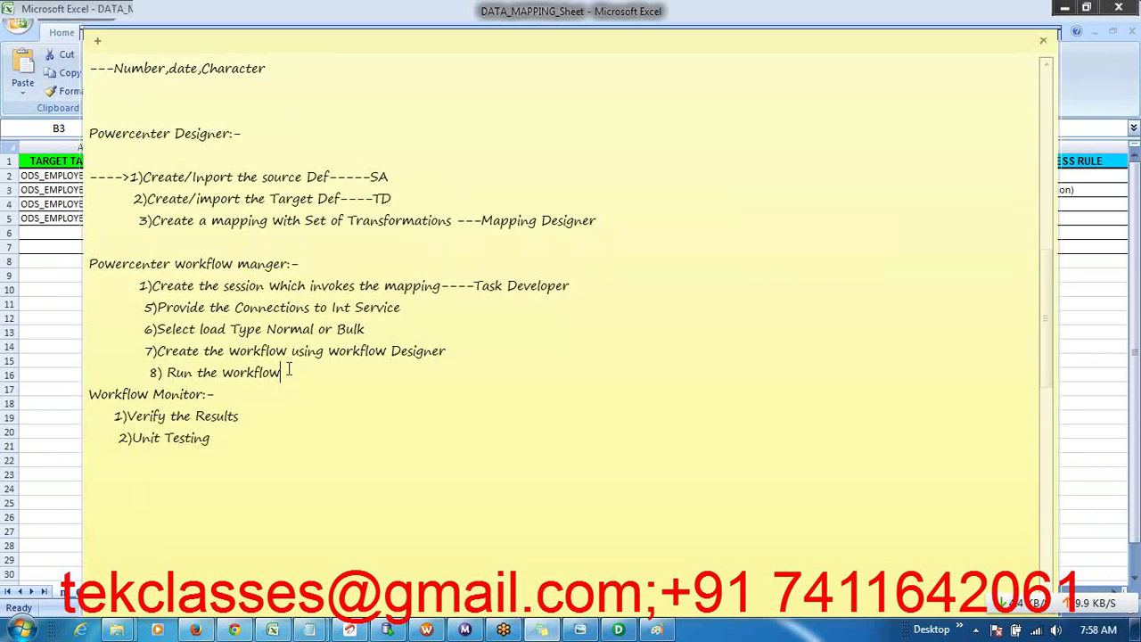
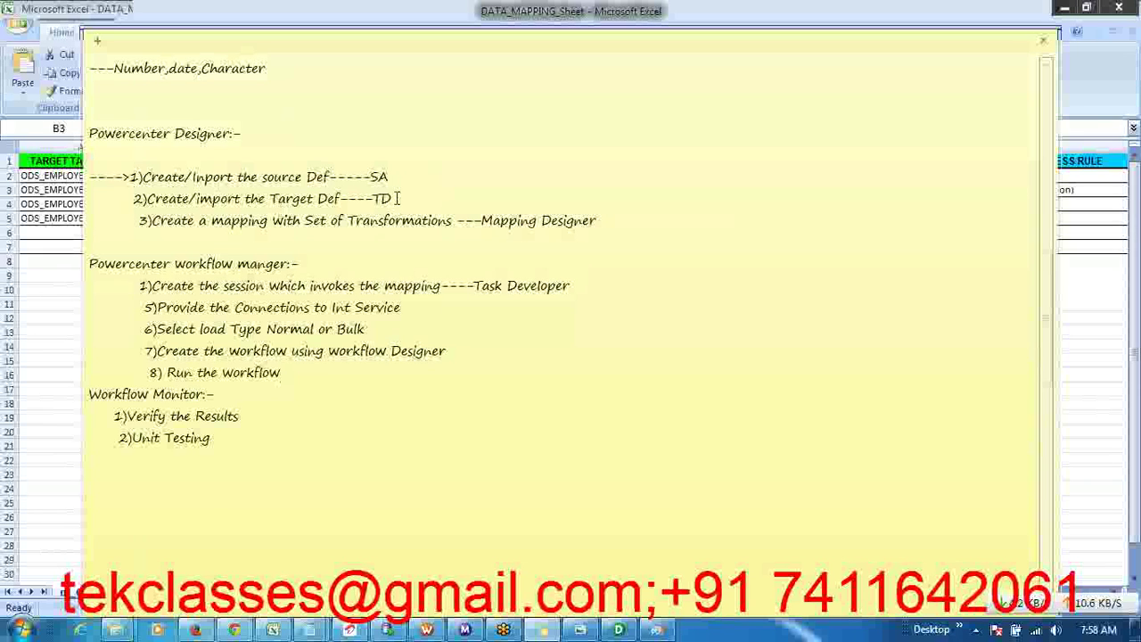
# - Highlight the source and target definition steps in the note, then put it away to show Excel
pyautogui.moveTo(397, 198); pyautogui.dragTo(122, 158)
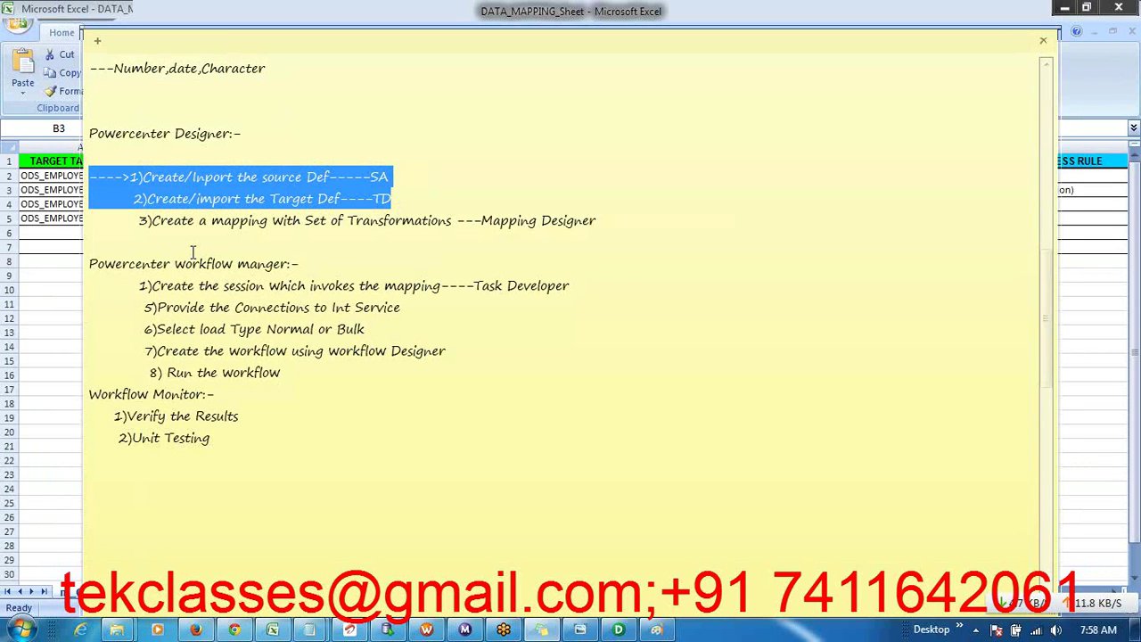
pyautogui.click(373, 236)
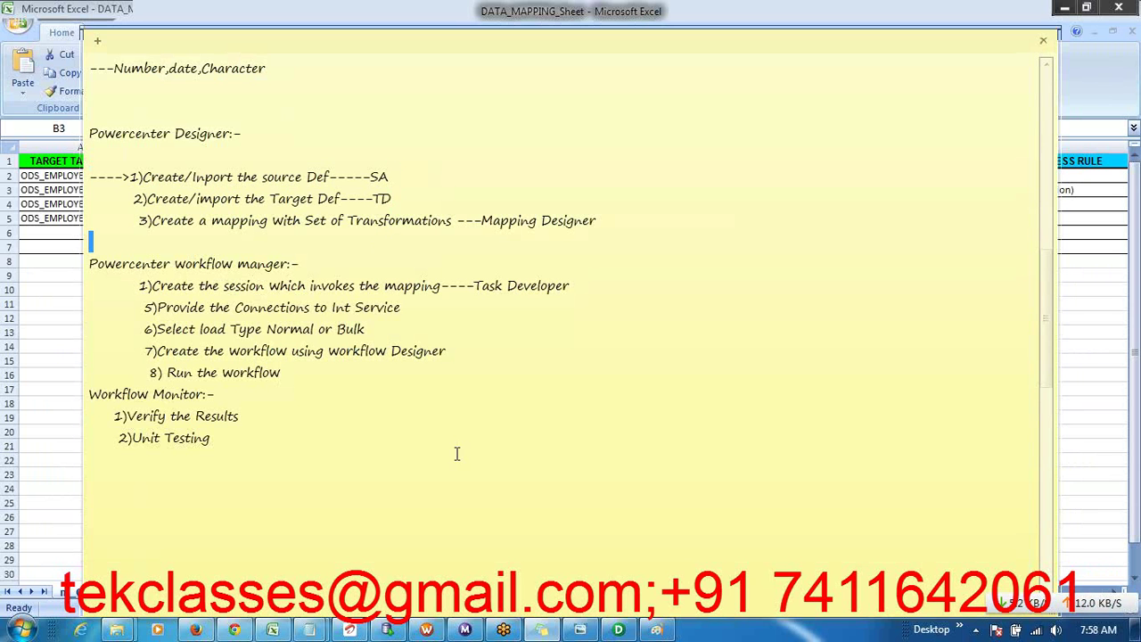
pyautogui.click(238, 526)
pyautogui.hotkey('alt', 'Tab')
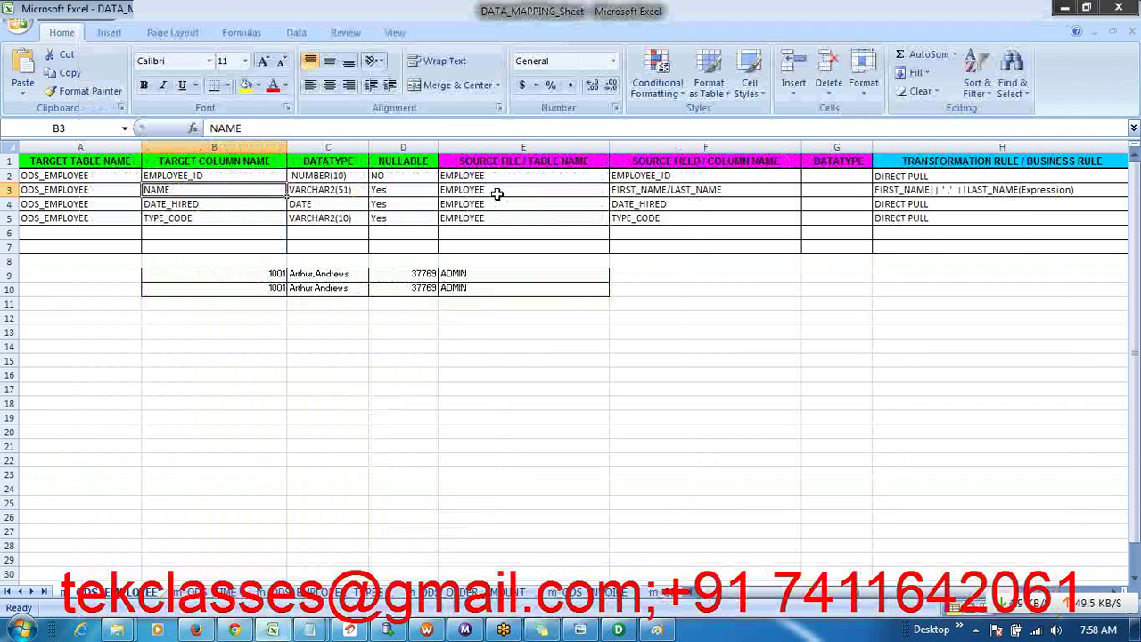
# - Review the source and target table names and the H2:H5 transformation rules for ODS_EMPLOYEE
pyautogui.click(497, 178)
pyautogui.click(95, 193)
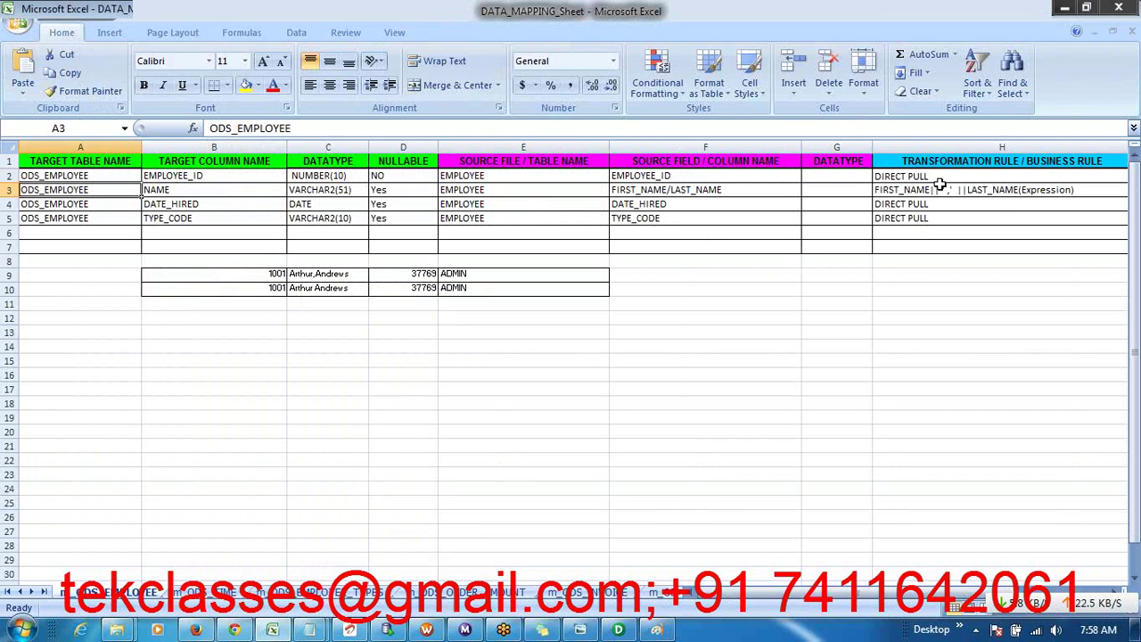
pyautogui.moveTo(930, 176); pyautogui.dragTo(930, 220)
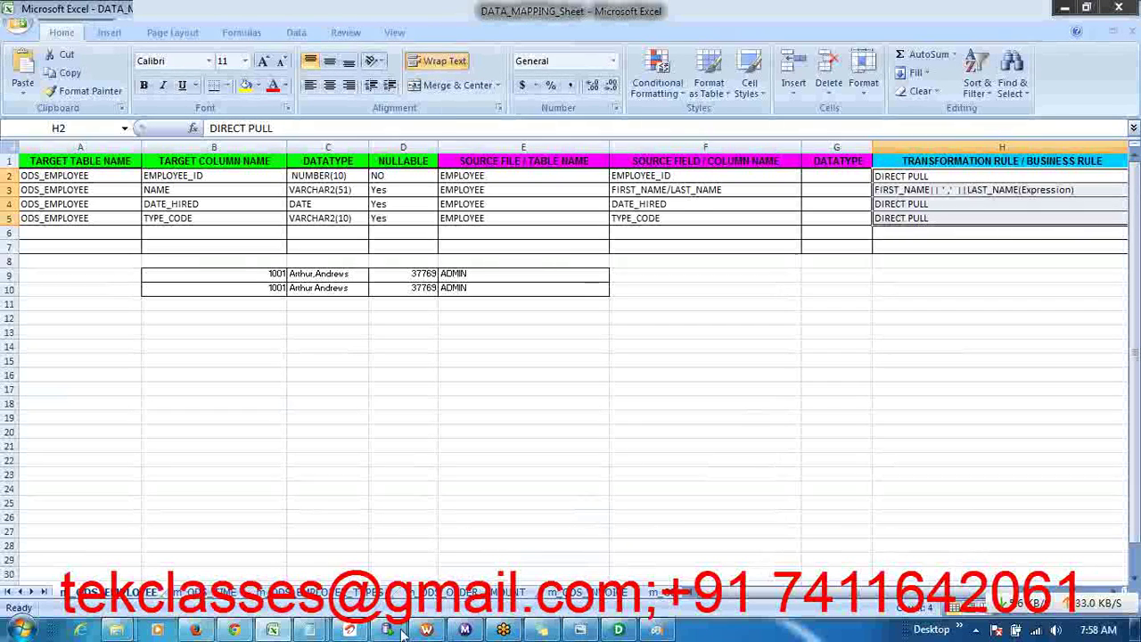
pyautogui.click(617, 630)
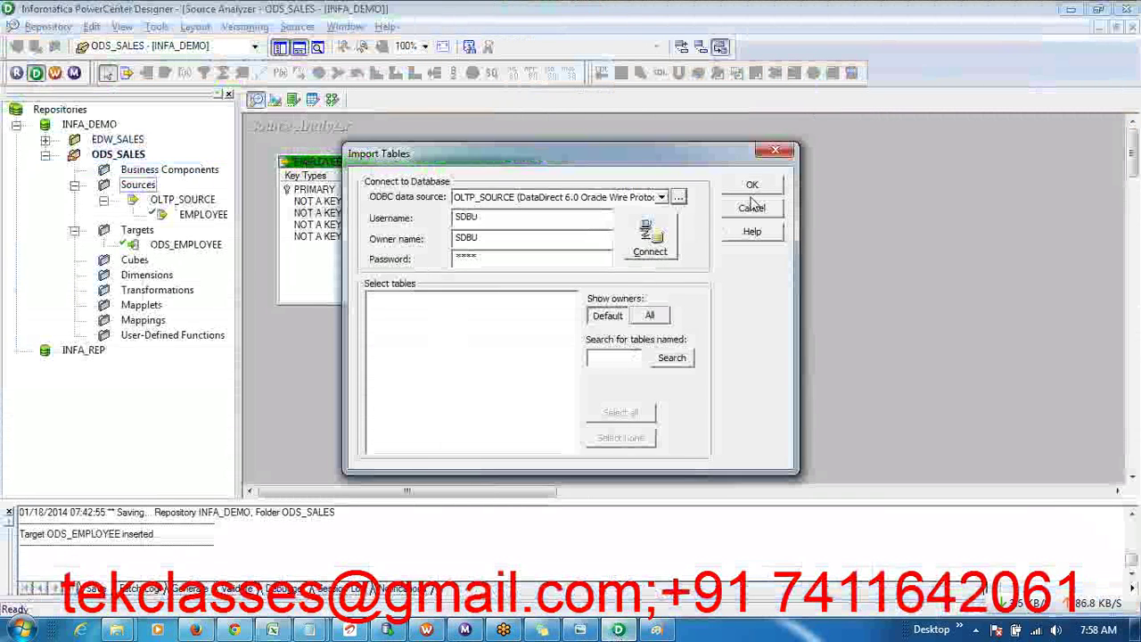
# - Cancel the OLTP_SOURCE table import, show the ODS_EMPLOYEE target in Target Designer, and bring up the steps note
pyautogui.click(752, 208)
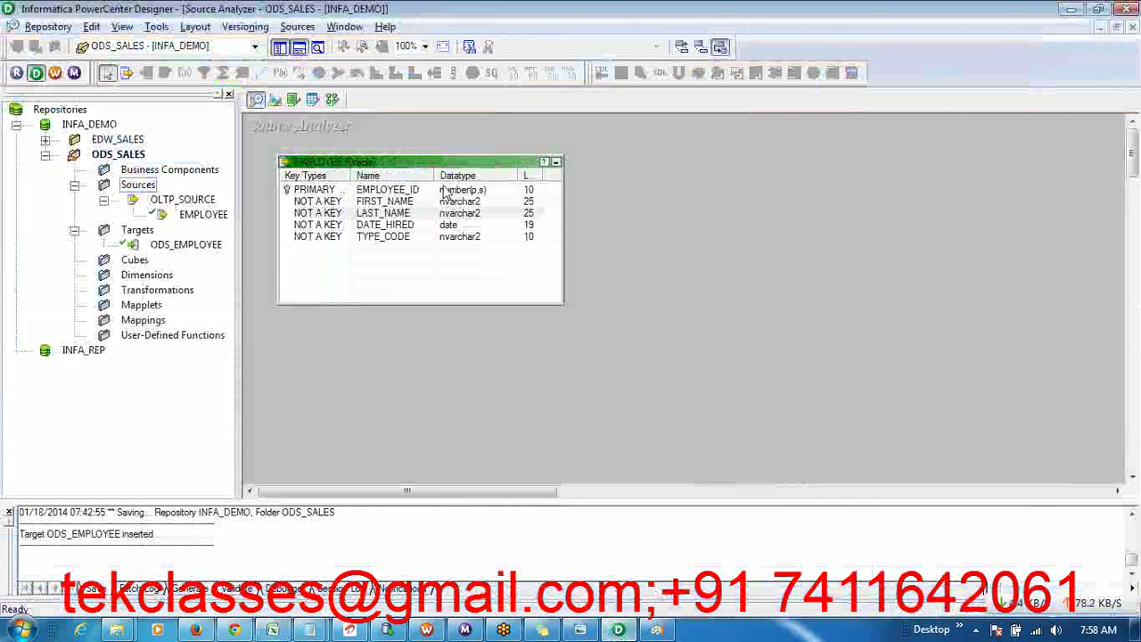
pyautogui.click(275, 98)
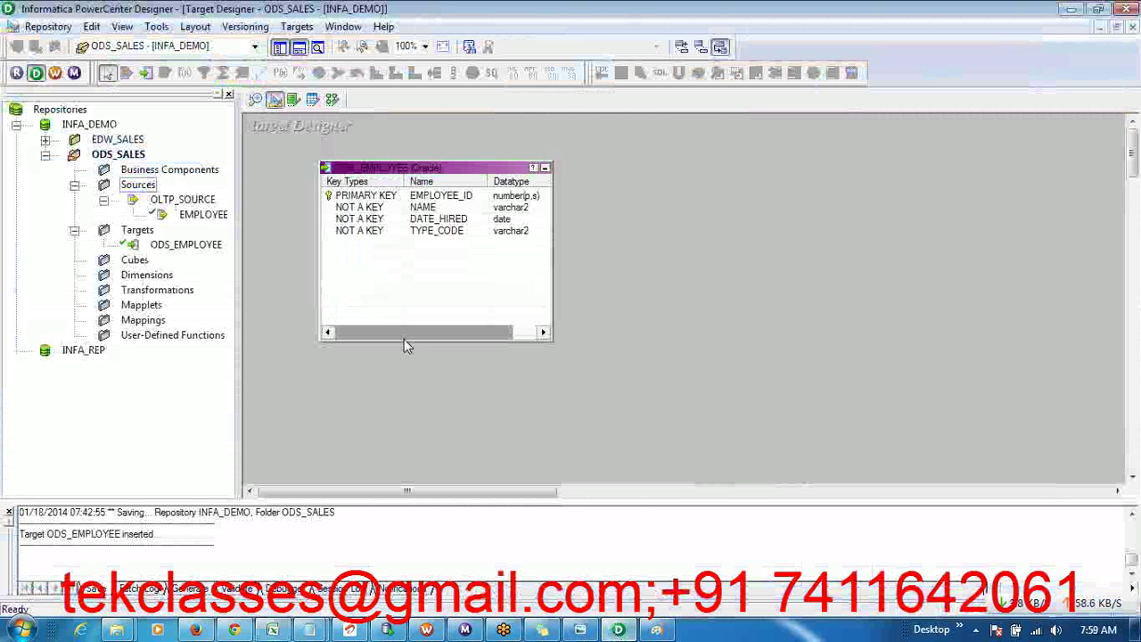
pyautogui.click(542, 630)
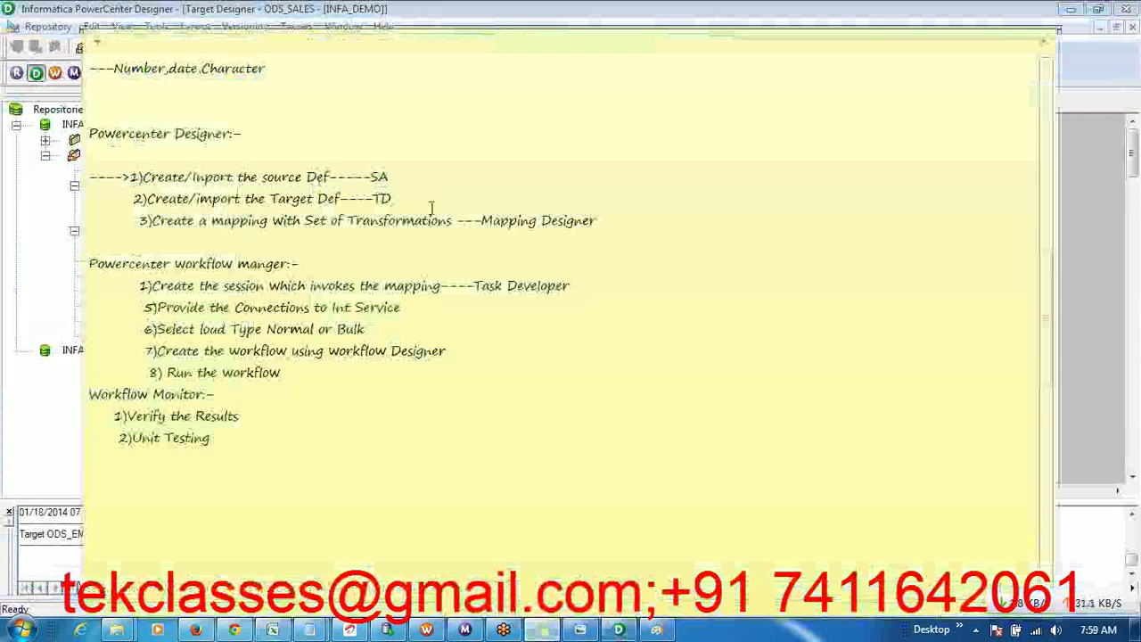
# - Bold the finished source and target definition steps and select step 3 about creating a mapping
pyautogui.moveTo(395, 197); pyautogui.dragTo(82, 178)
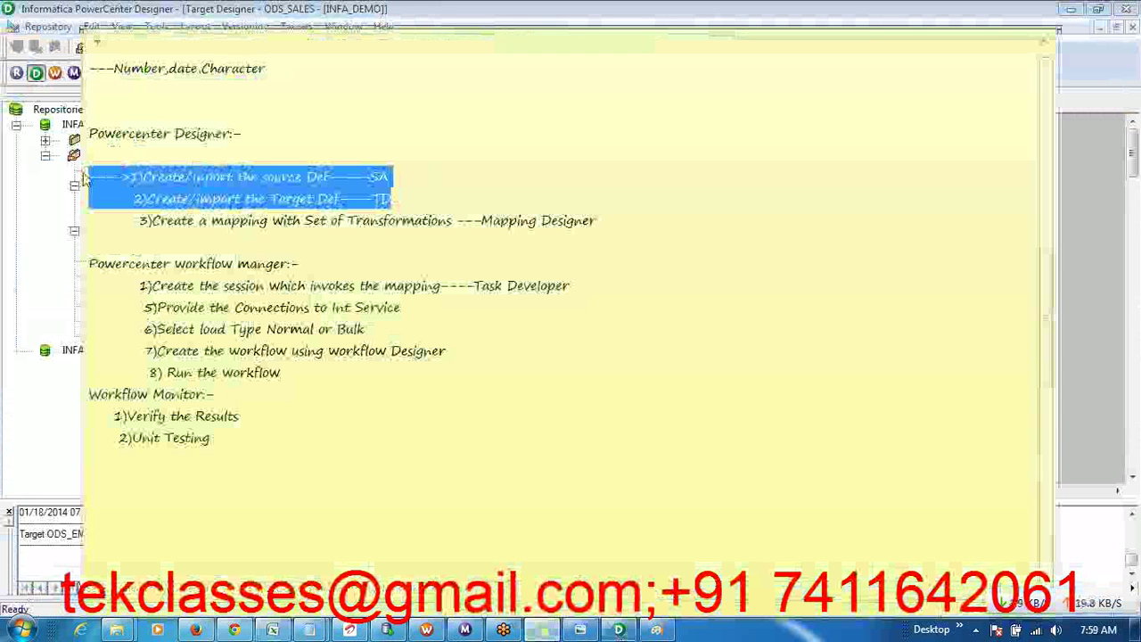
pyautogui.hotkey('ctrl', 'b')
pyautogui.click(332, 227)
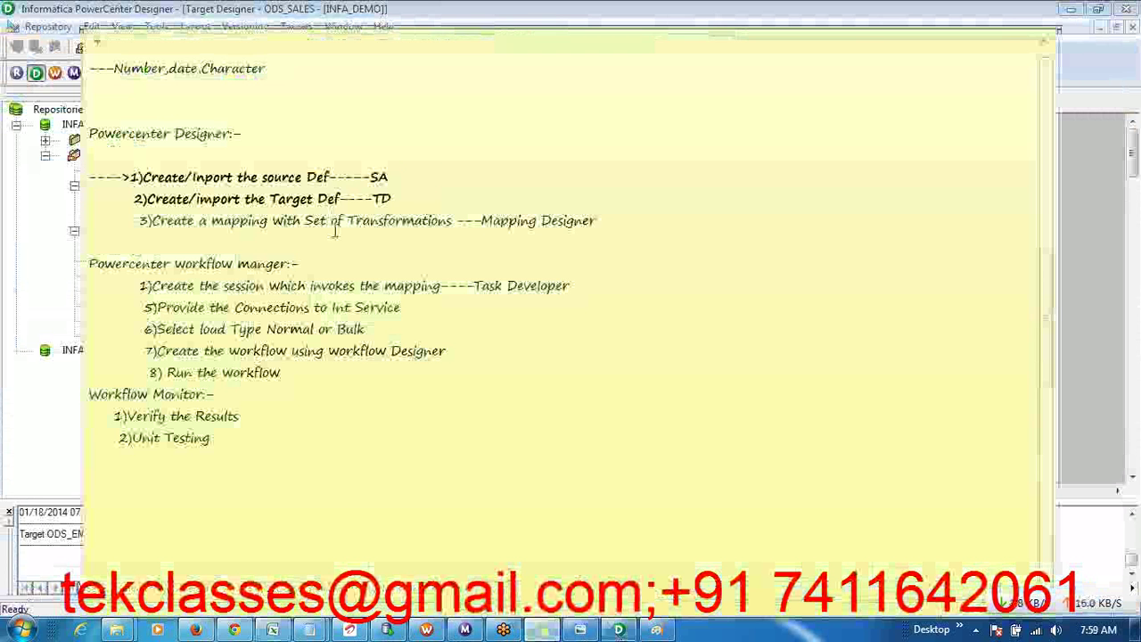
pyautogui.tripleClick(241, 220)
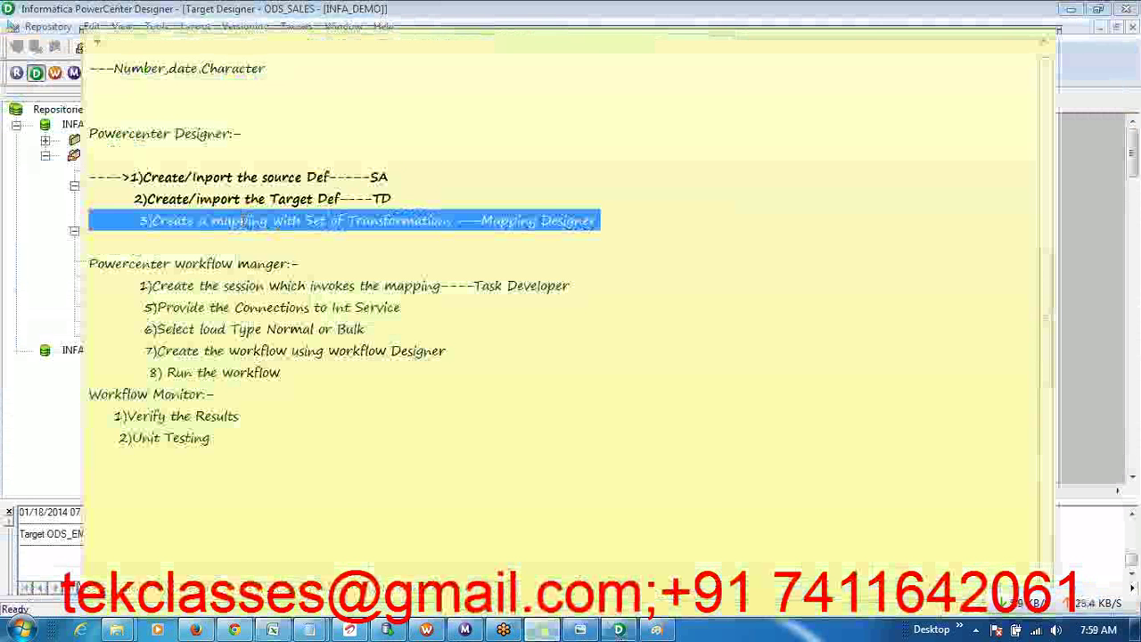
pyautogui.hotkey('alt', 'Tab')
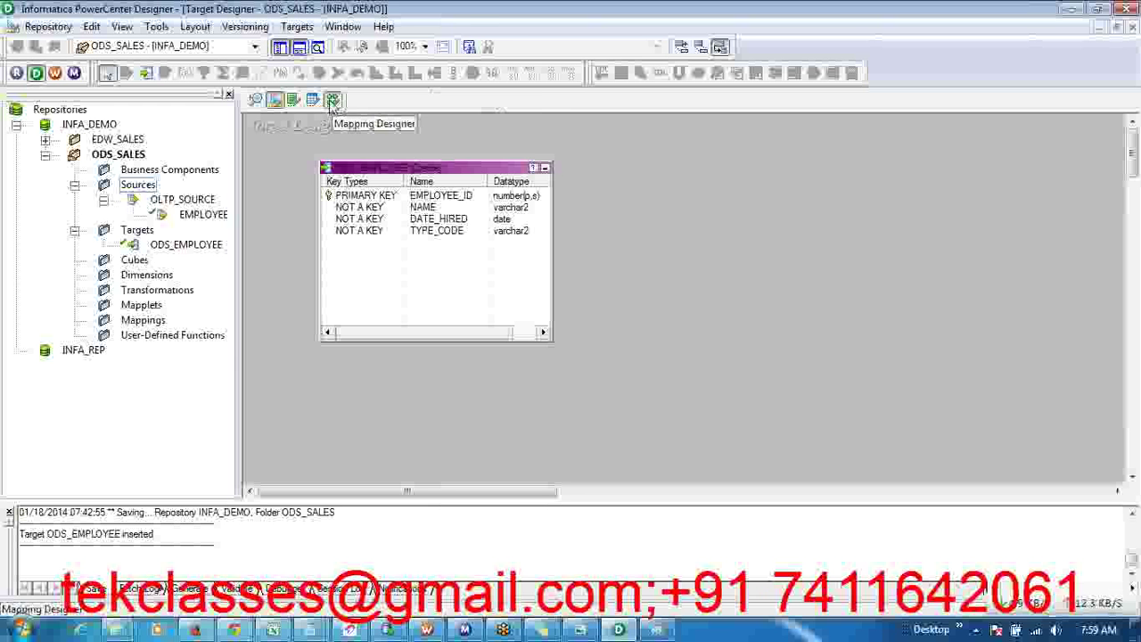
# - Create a new mapping named m_ODS_EMPLOYEE in the Mapping Designer
pyautogui.click(333, 100)
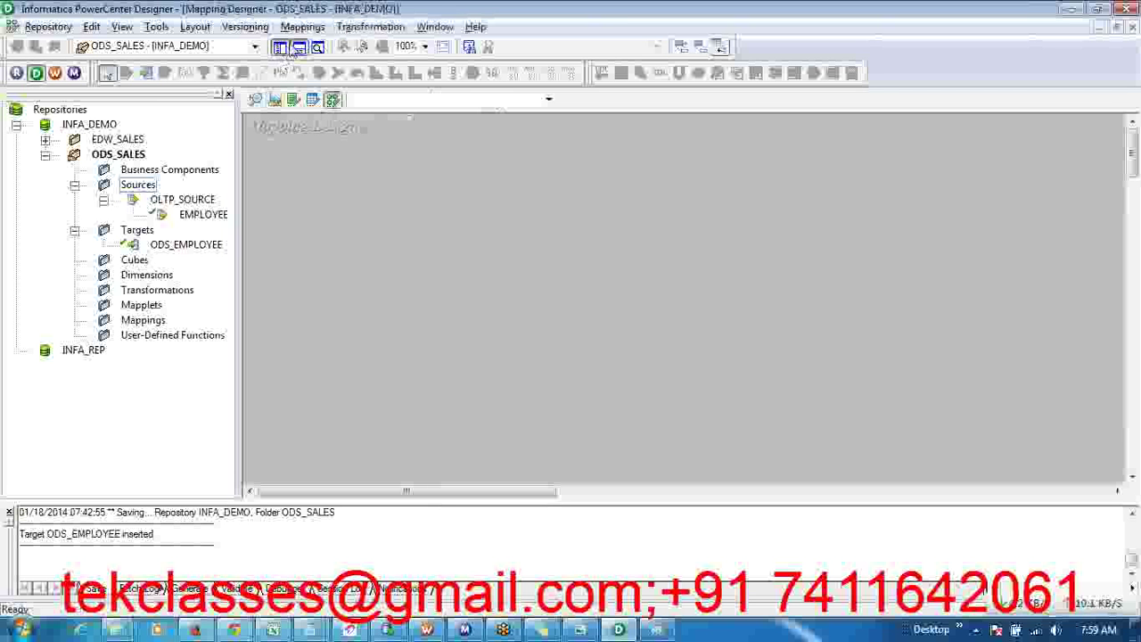
pyautogui.click(301, 26)
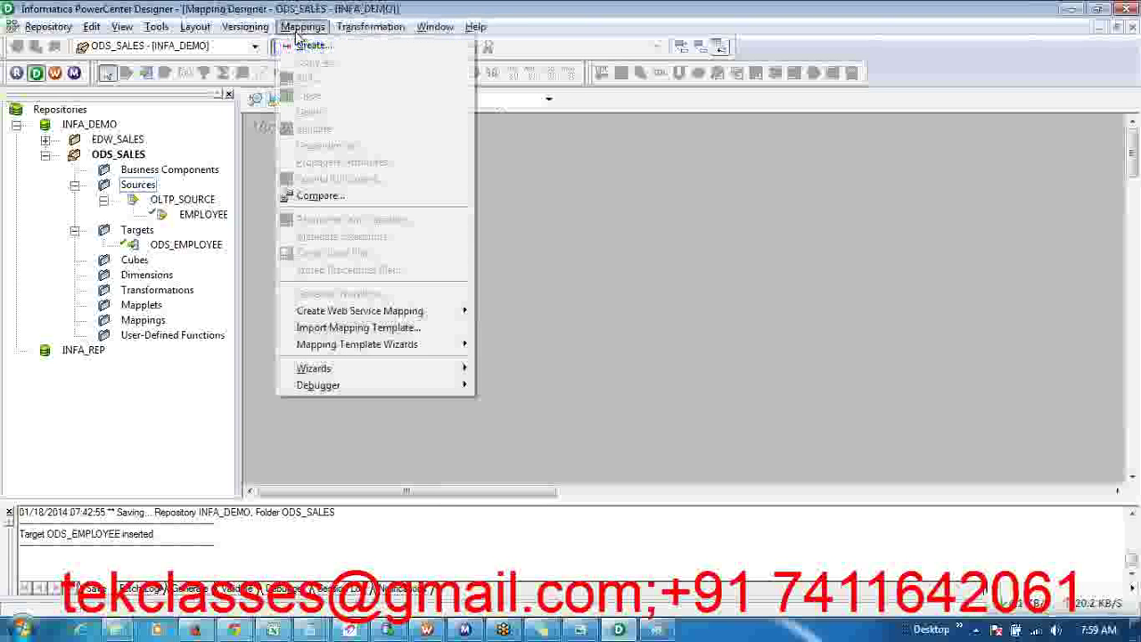
pyautogui.click(308, 51)
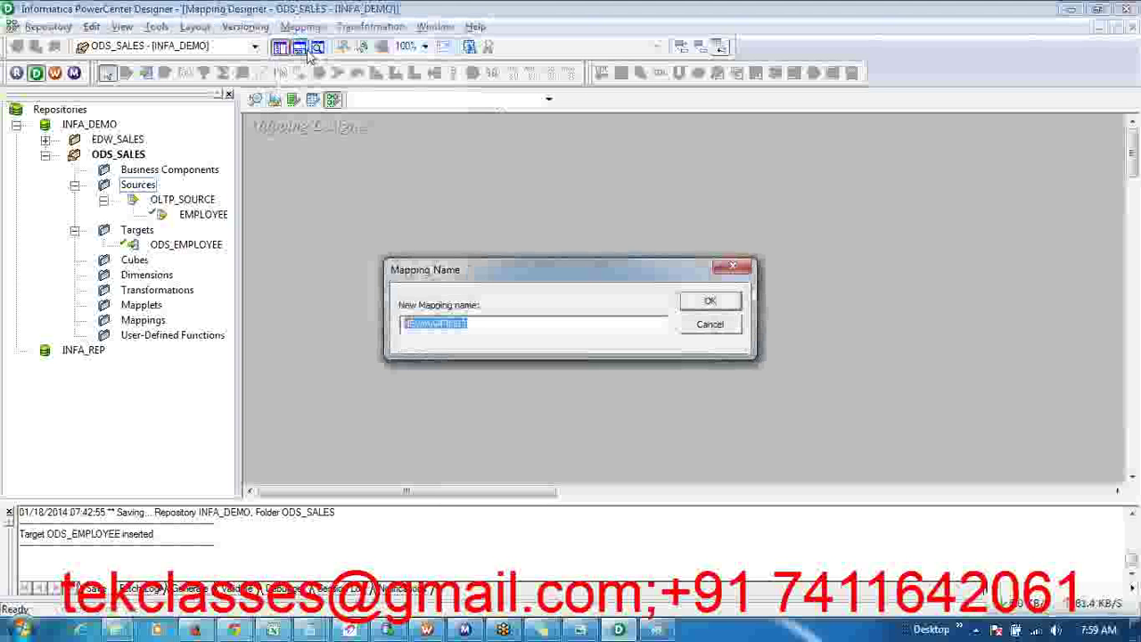
pyautogui.write('m')
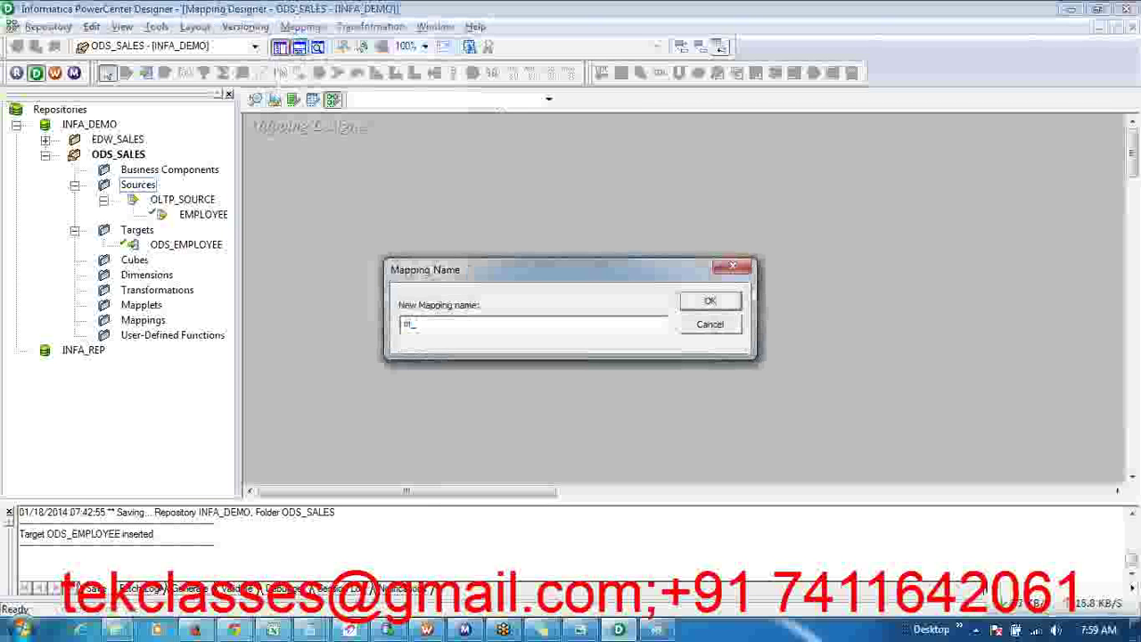
pyautogui.write('_ODS_EMPLOYEE')
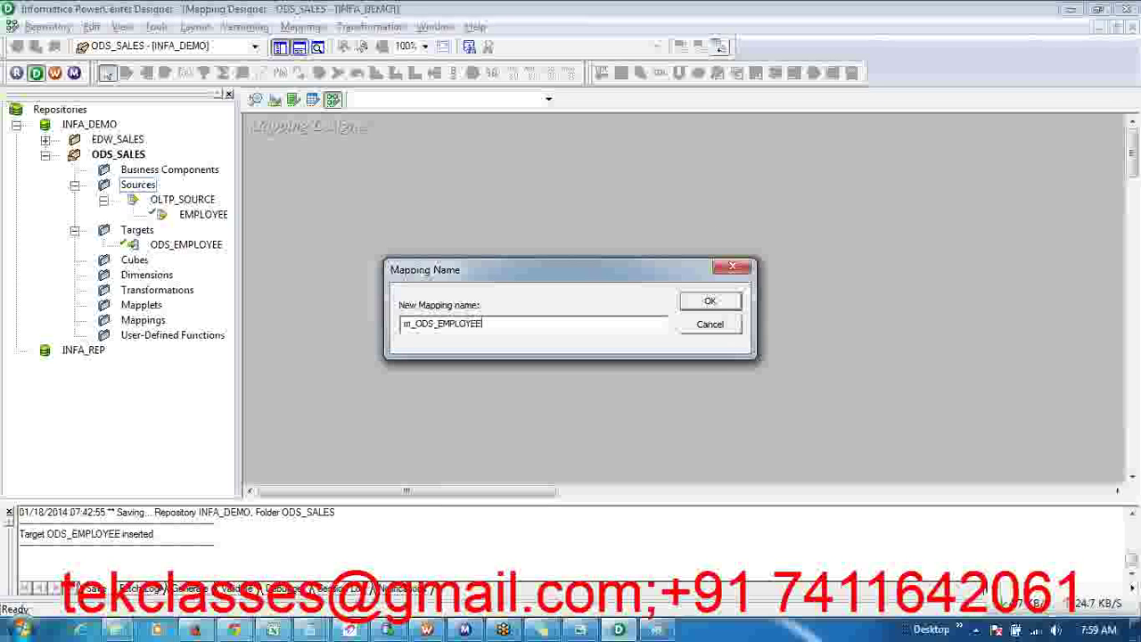
pyautogui.click(711, 302)
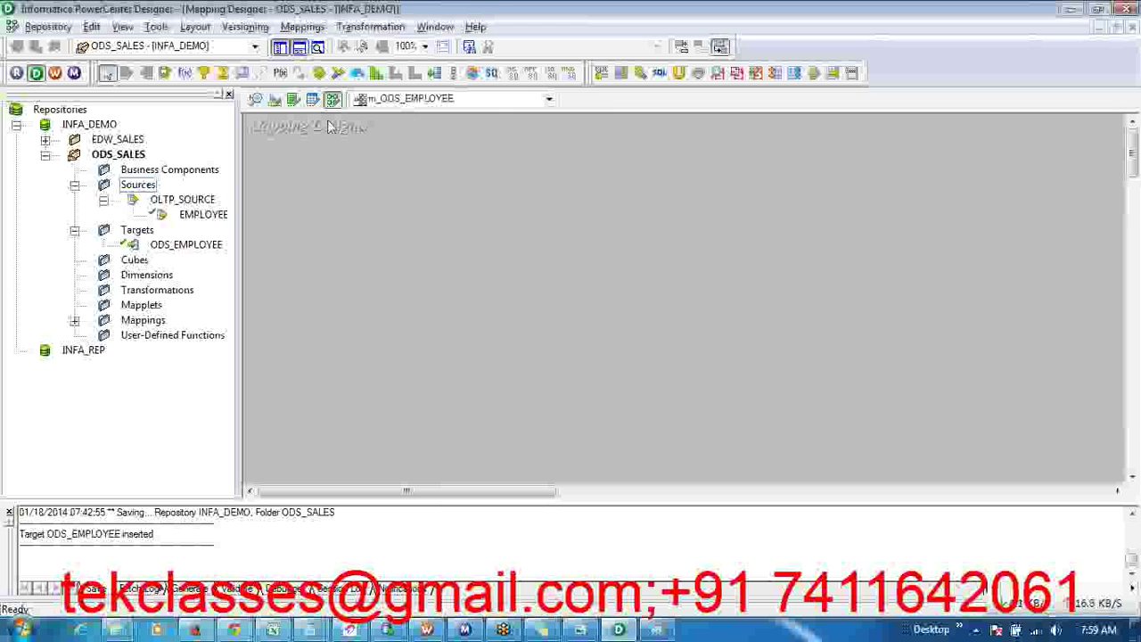
pyautogui.click(205, 218)
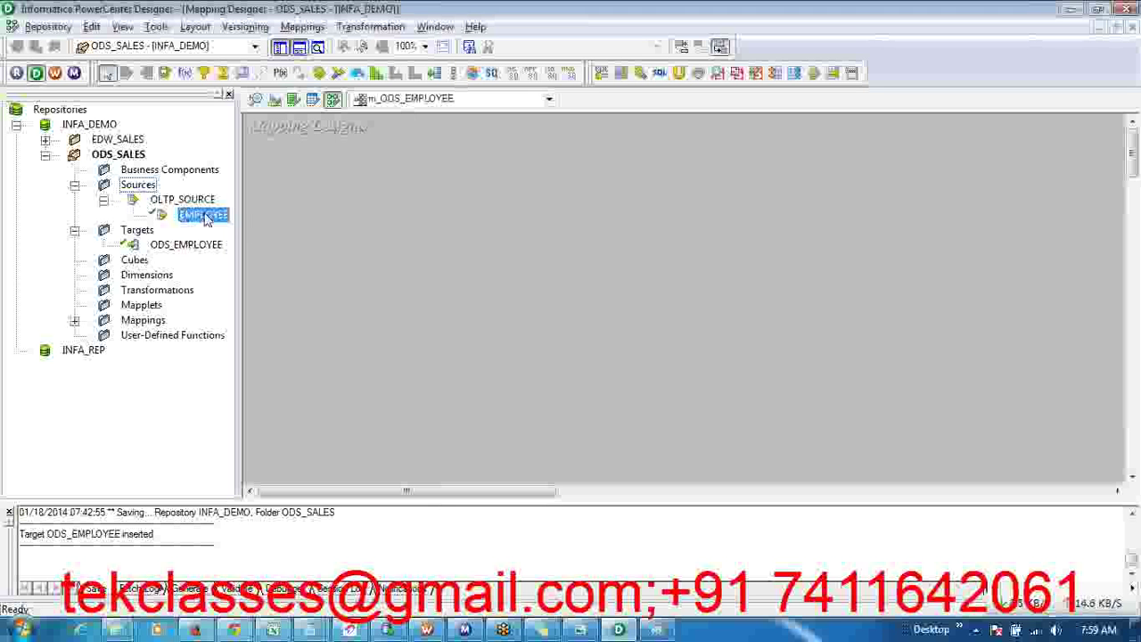
pyautogui.click(104, 199)
pyautogui.click(75, 185)
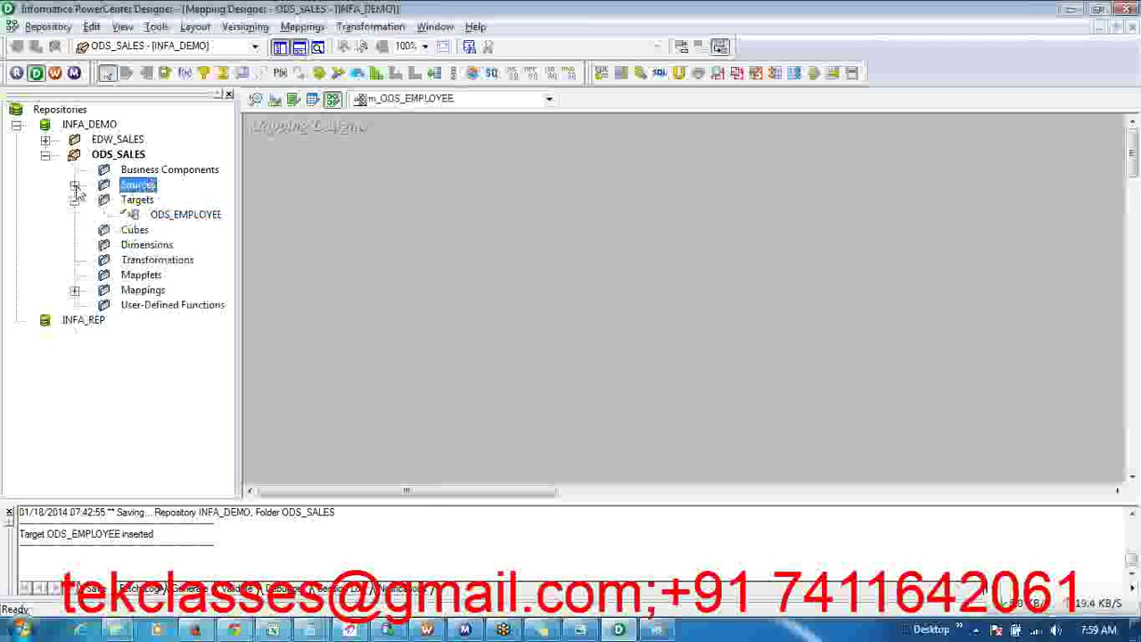
pyautogui.click(75, 201)
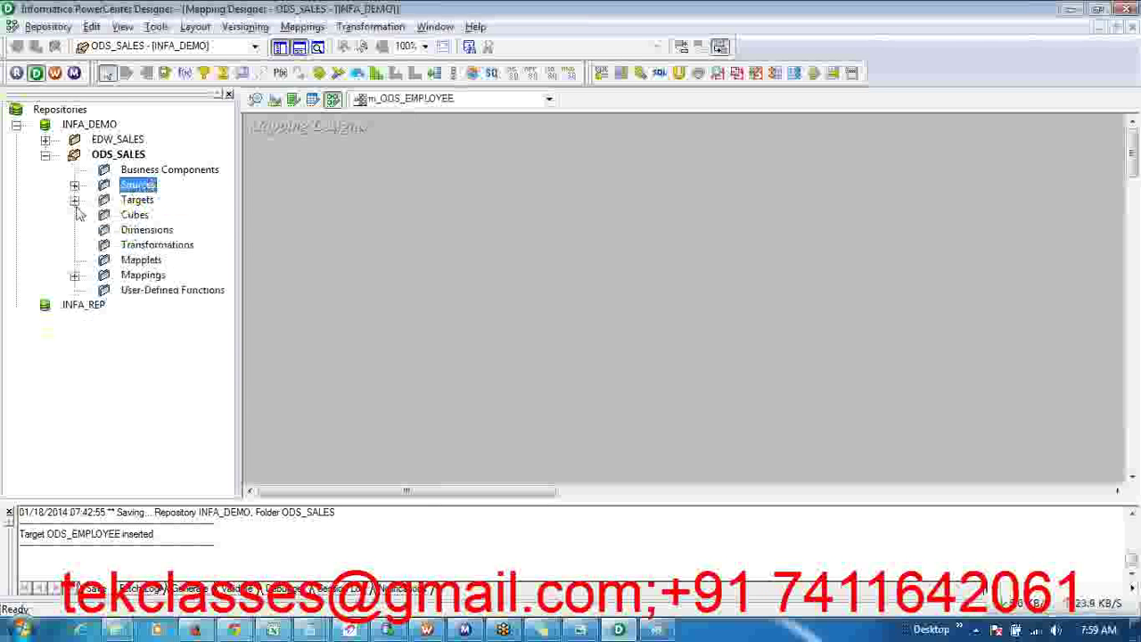
pyautogui.click(75, 184)
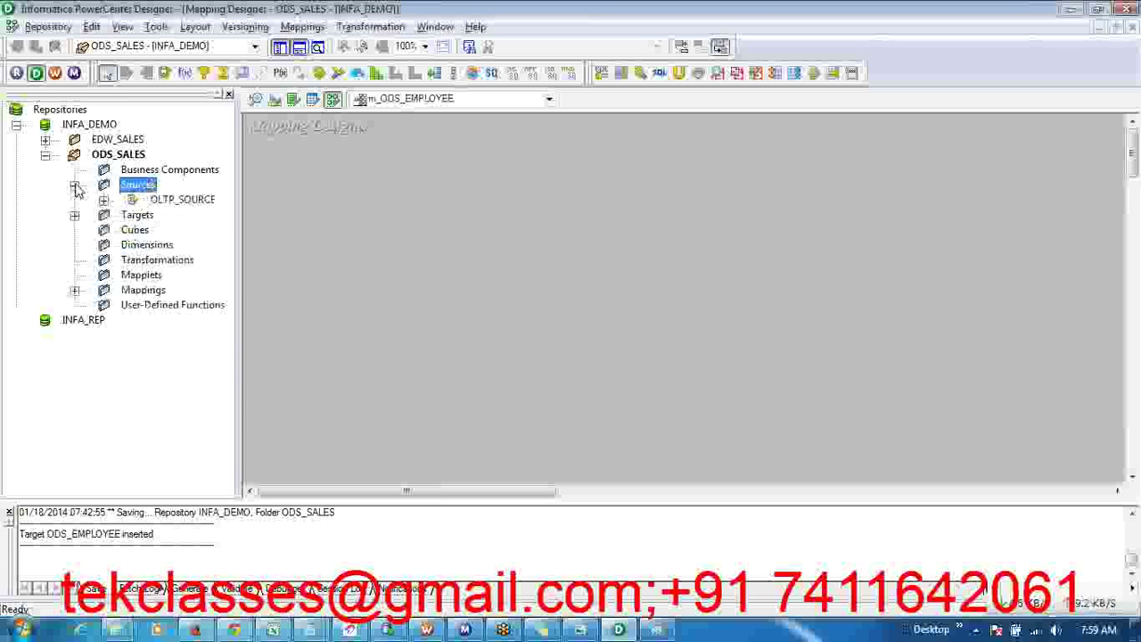
pyautogui.click(104, 200)
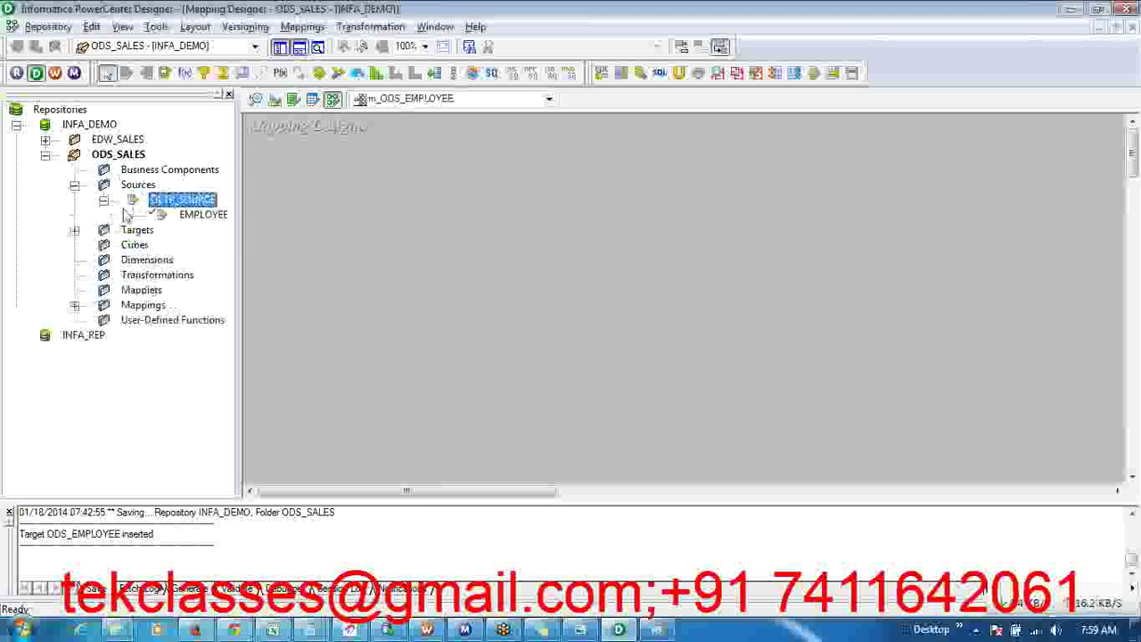
pyautogui.click(204, 218)
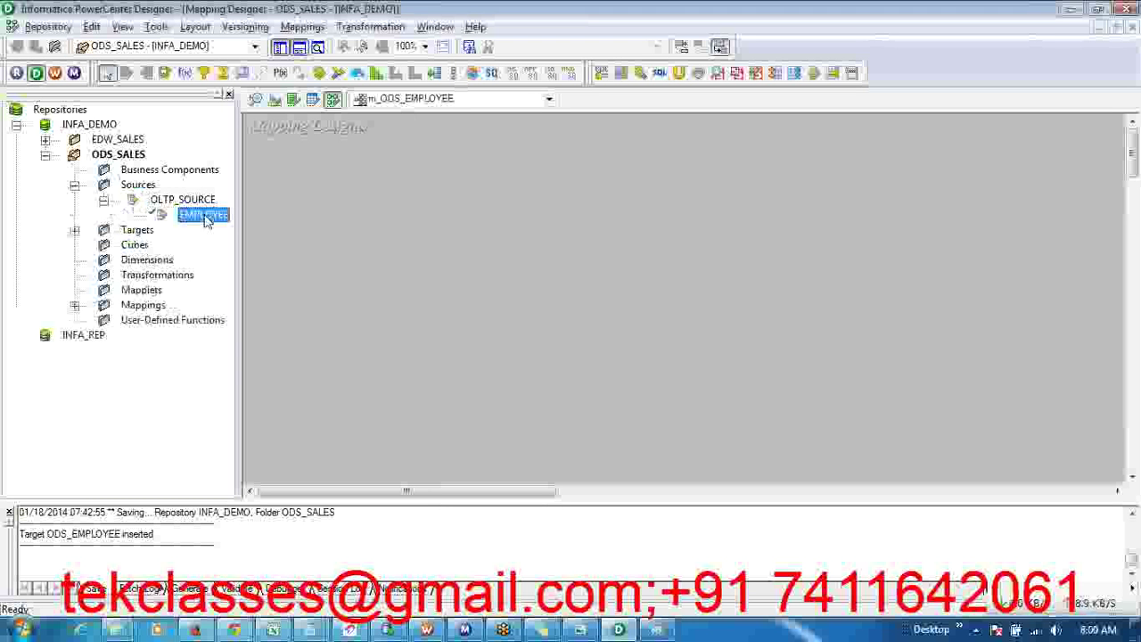
pyautogui.moveTo(204, 218); pyautogui.dragTo(327, 223)
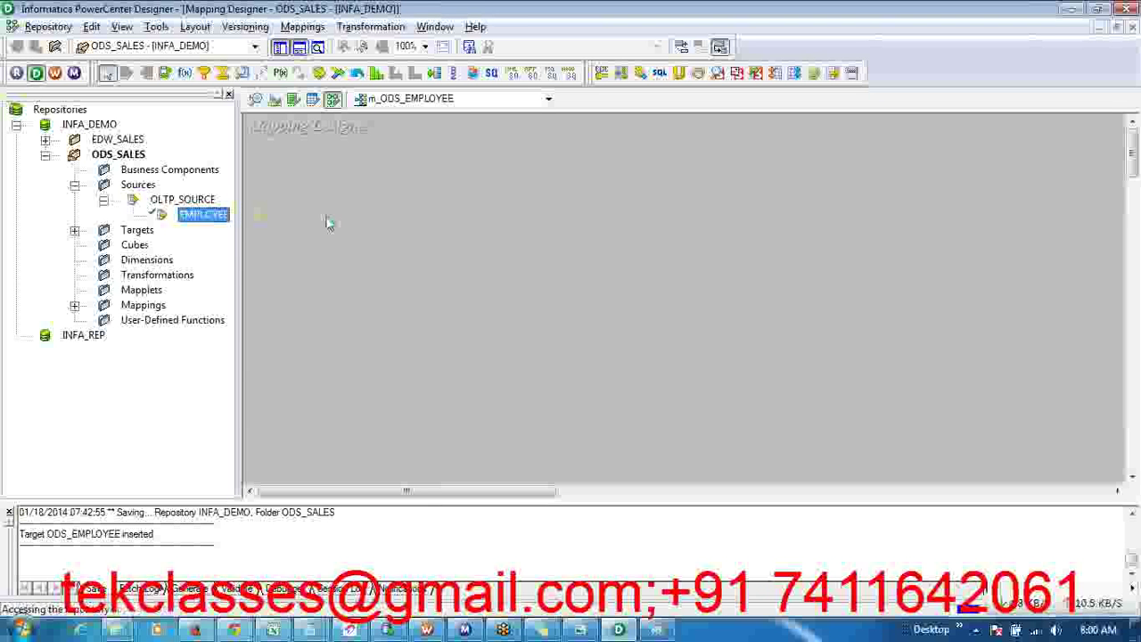
pyautogui.rightClick(460, 150)
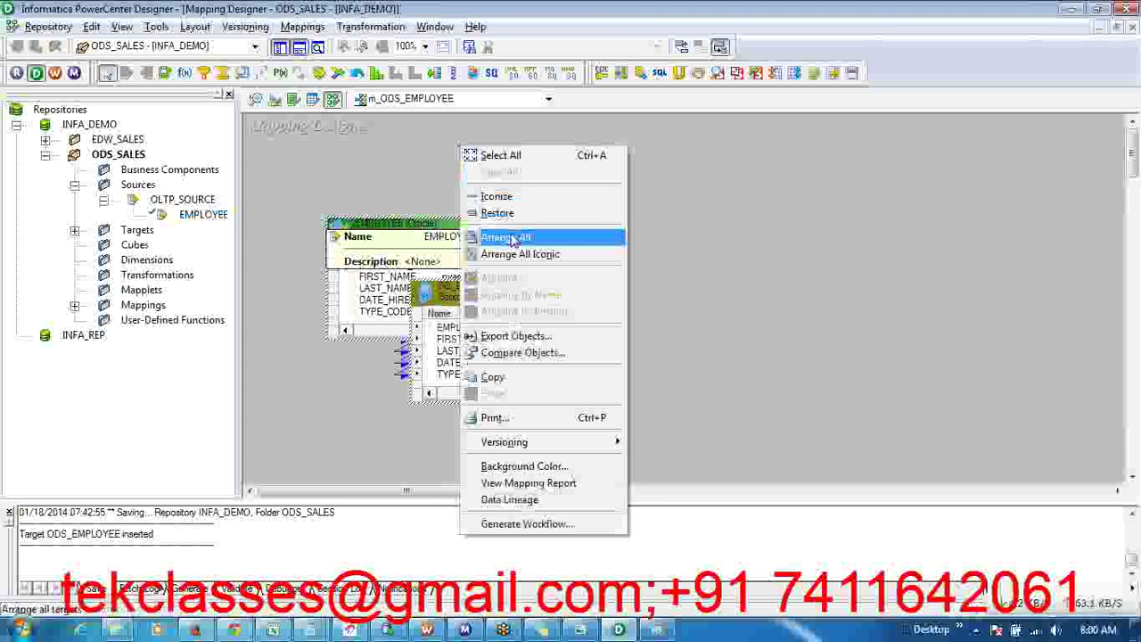
pyautogui.click(513, 238)
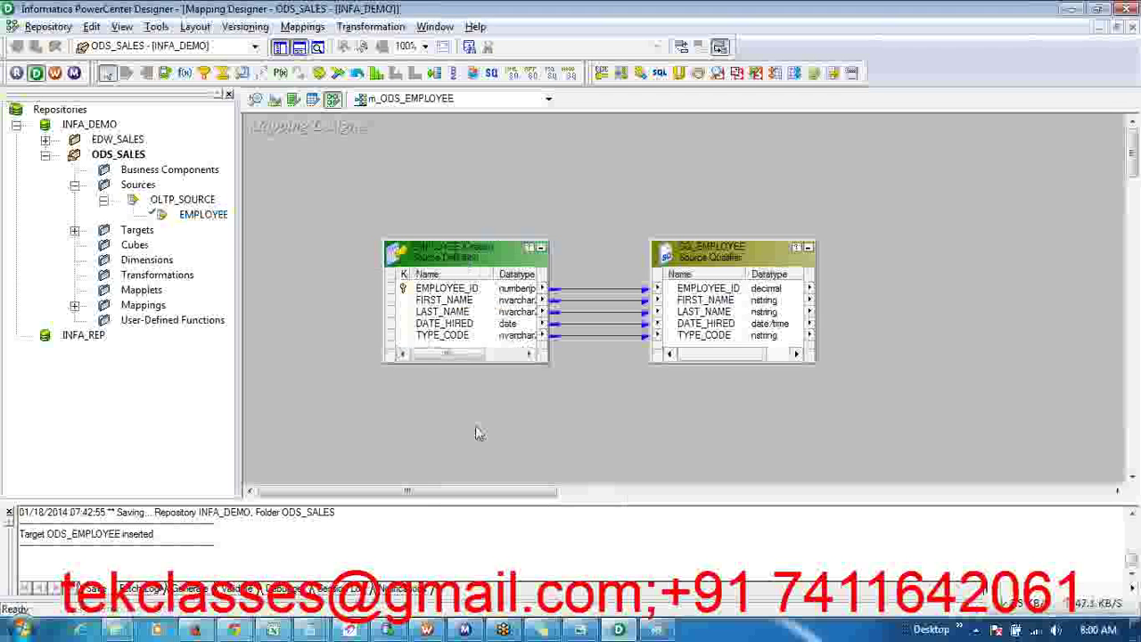
pyautogui.moveTo(435, 496); pyautogui.dragTo(467, 493)
pyautogui.moveTo(513, 185); pyautogui.dragTo(751, 429)
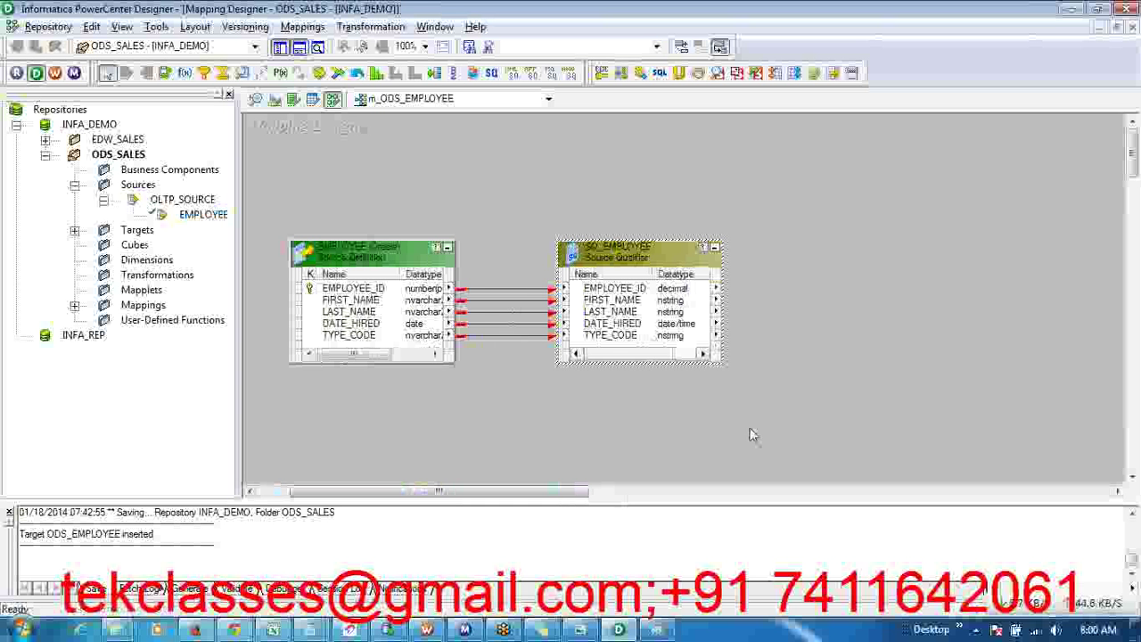
# - Add a 'Source Qualifier:-' line below '2)Unit Testing' in the steps note
pyautogui.click(621, 448)
pyautogui.hotkey('alt', 'Tab')
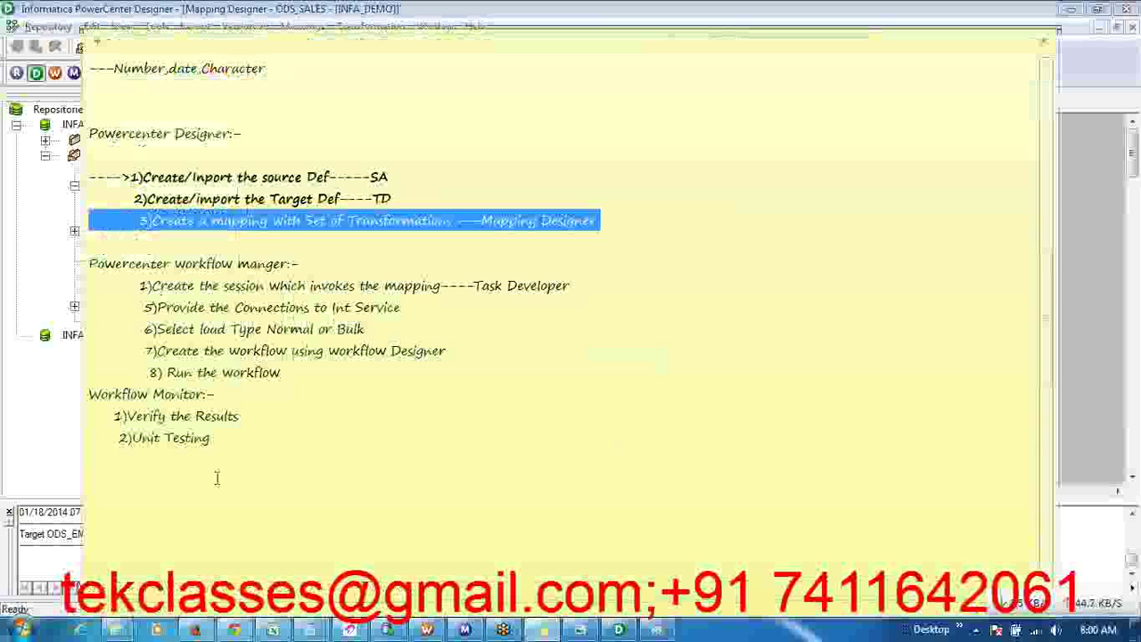
pyautogui.click(216, 478)
pyautogui.write('Sou')
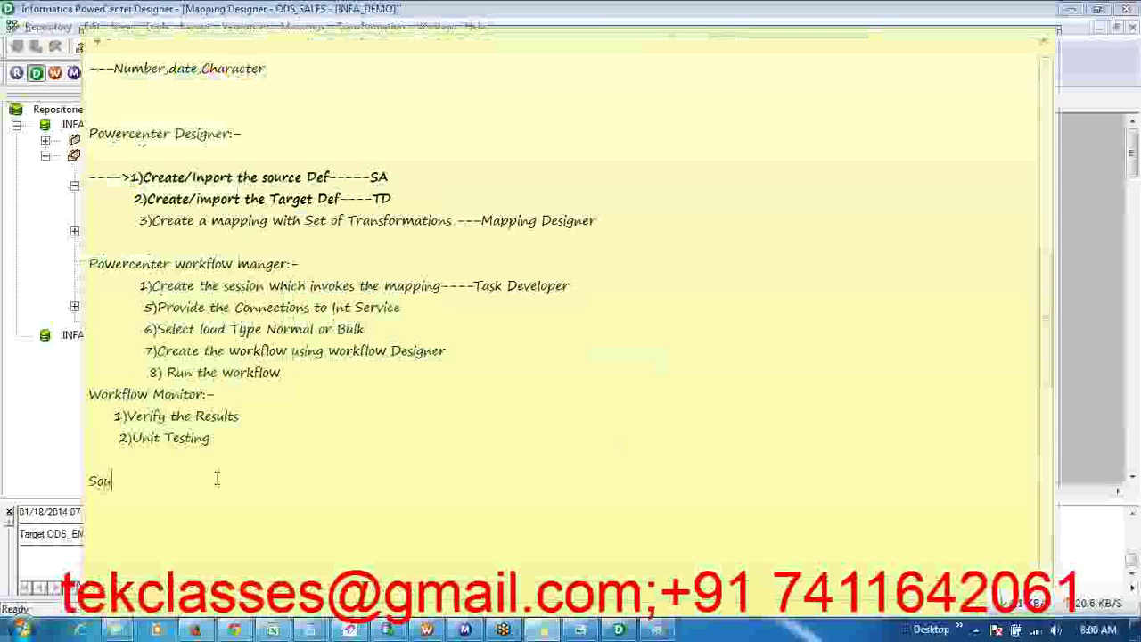
pyautogui.write('rce Qua')
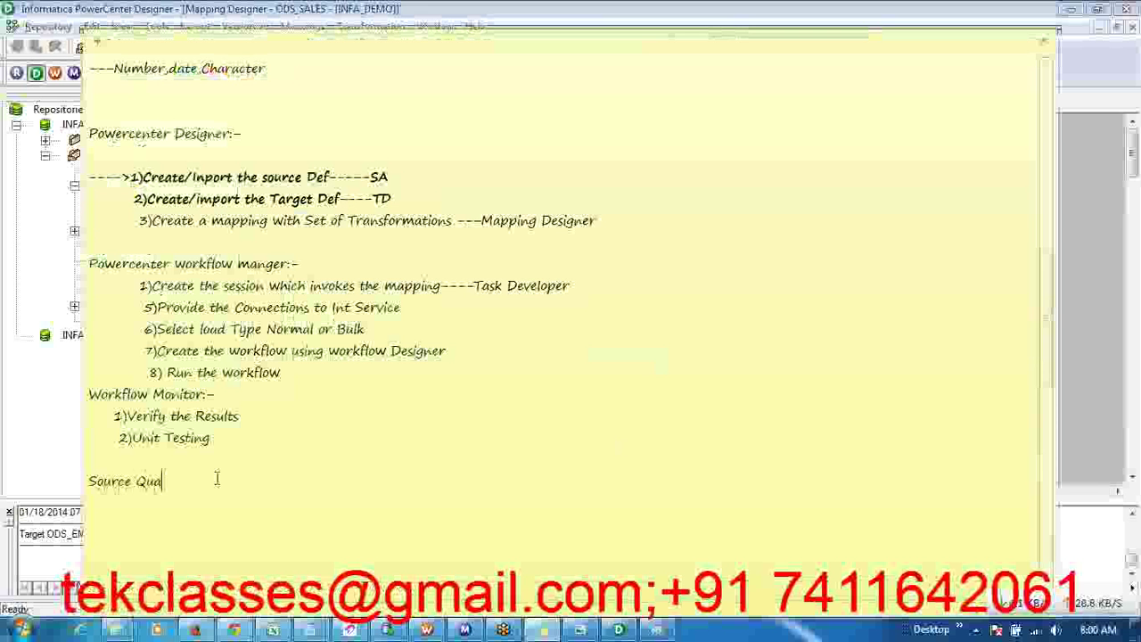
pyautogui.write('lifier:-')
pyautogui.hotkey('alt', 'Tab')
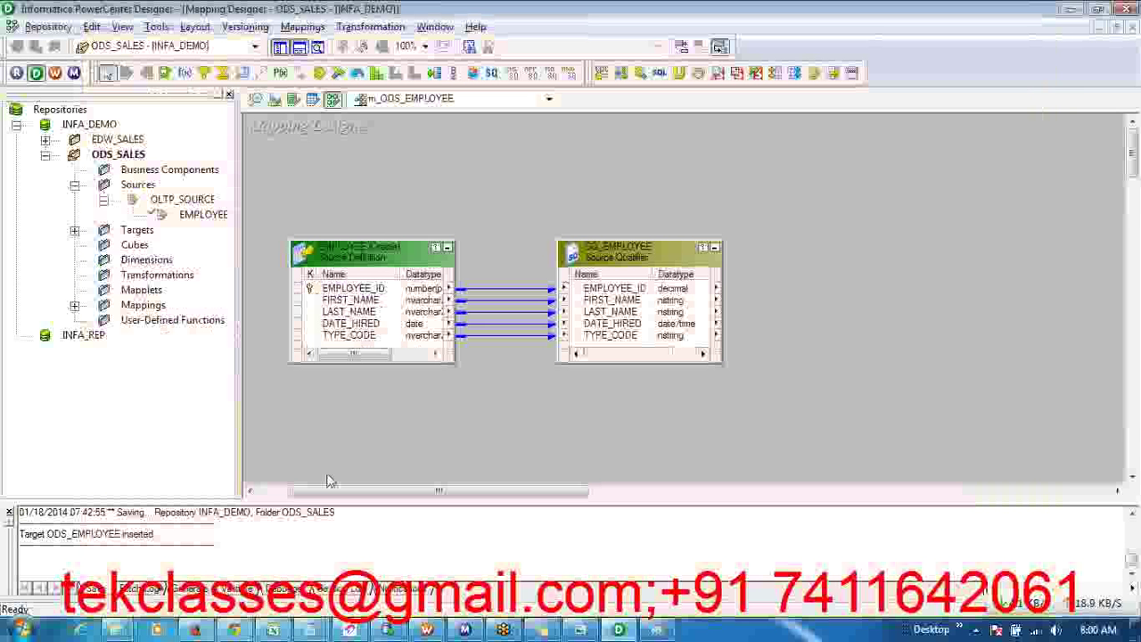
# - Move the EMPLOYEE source higher and widen it to show its columns' full datatypes
pyautogui.moveTo(372, 249); pyautogui.dragTo(372, 193)
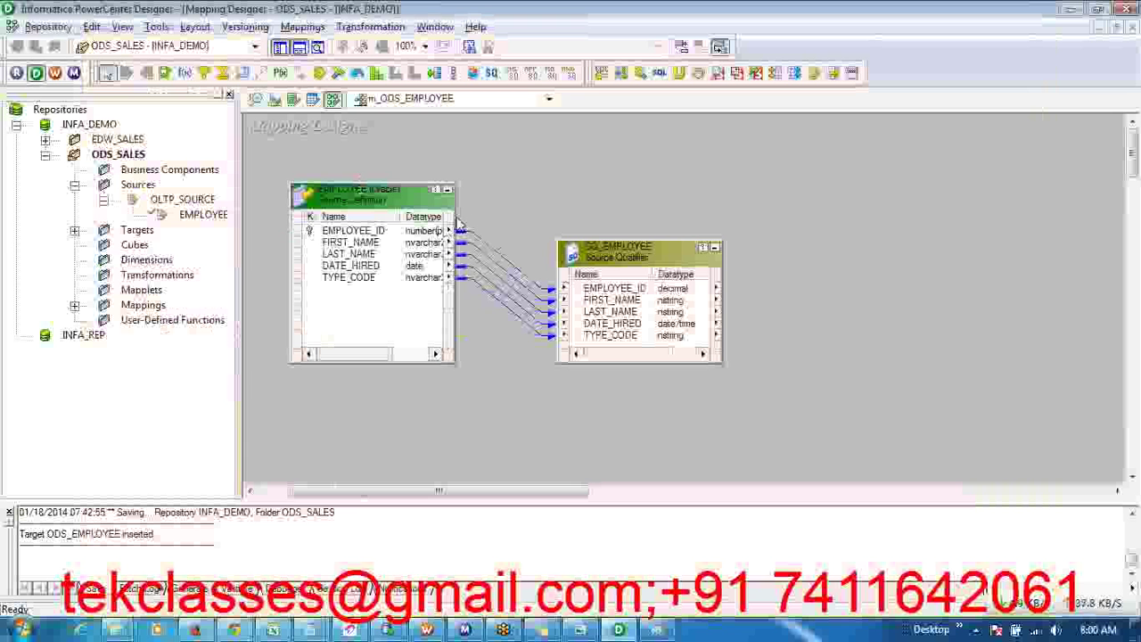
pyautogui.moveTo(455, 217); pyautogui.dragTo(499, 216)
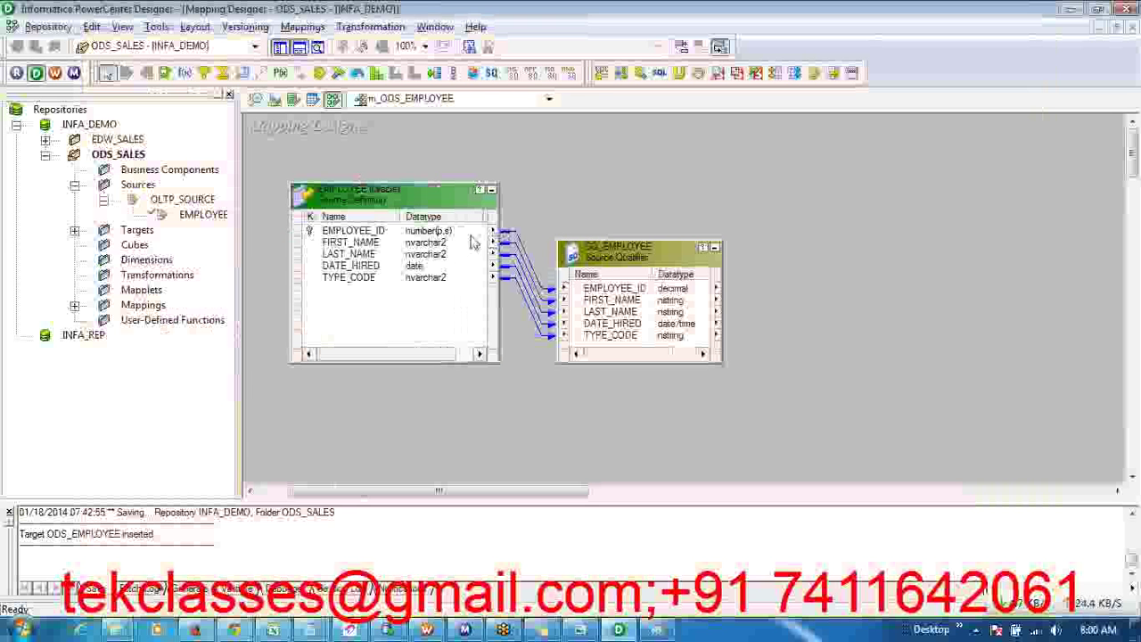
pyautogui.click(456, 232)
pyautogui.click(440, 254)
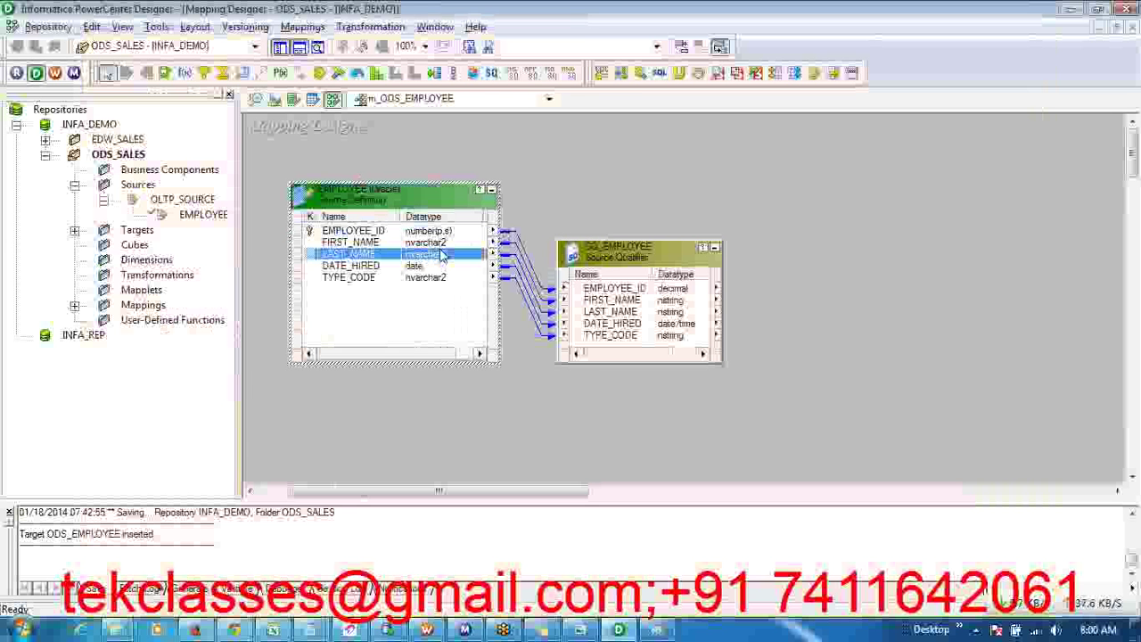
pyautogui.click(430, 267)
pyautogui.click(431, 277)
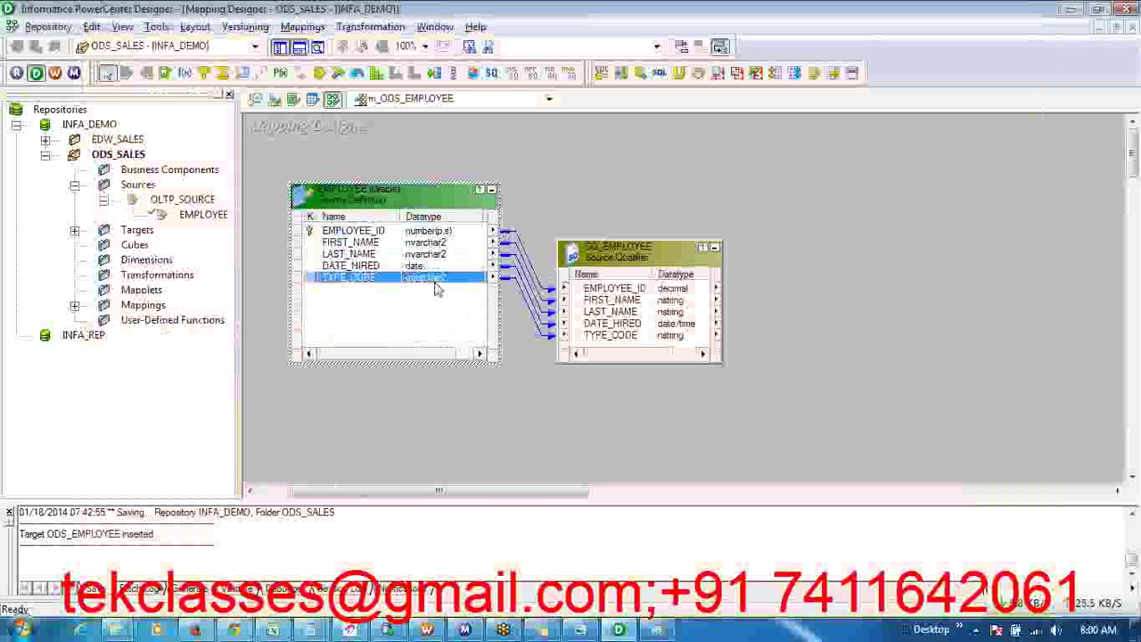
# - Move SQ_EMPLOYEE up level with the EMPLOYEE source and review its ports
pyautogui.click(648, 245)
pyautogui.moveTo(648, 244); pyautogui.dragTo(626, 186)
pyautogui.click(685, 234)
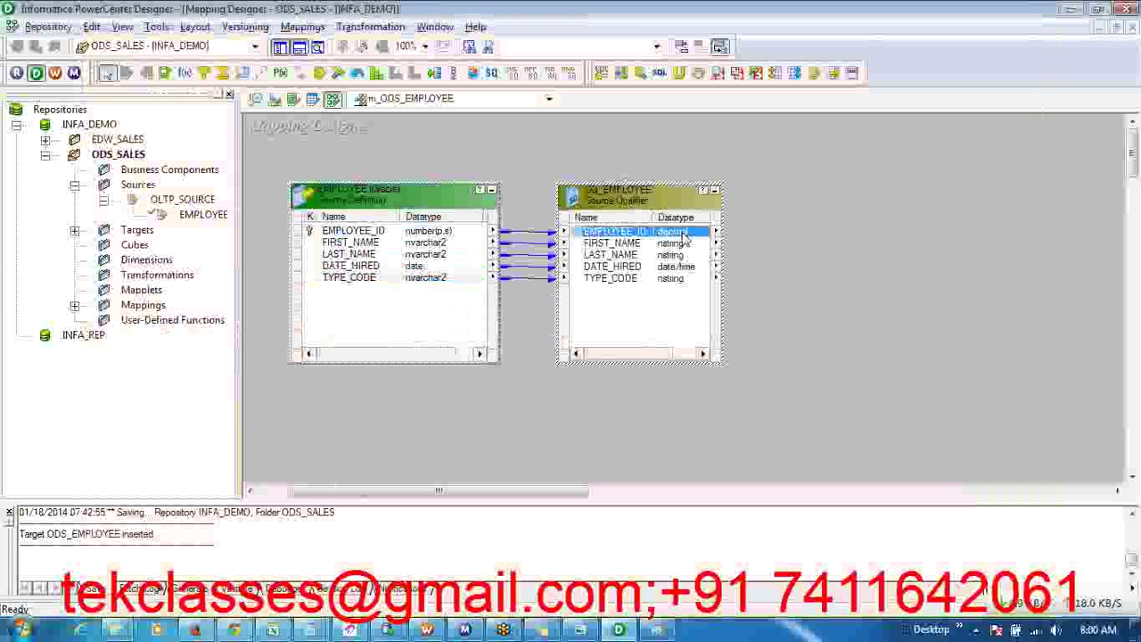
pyautogui.click(684, 268)
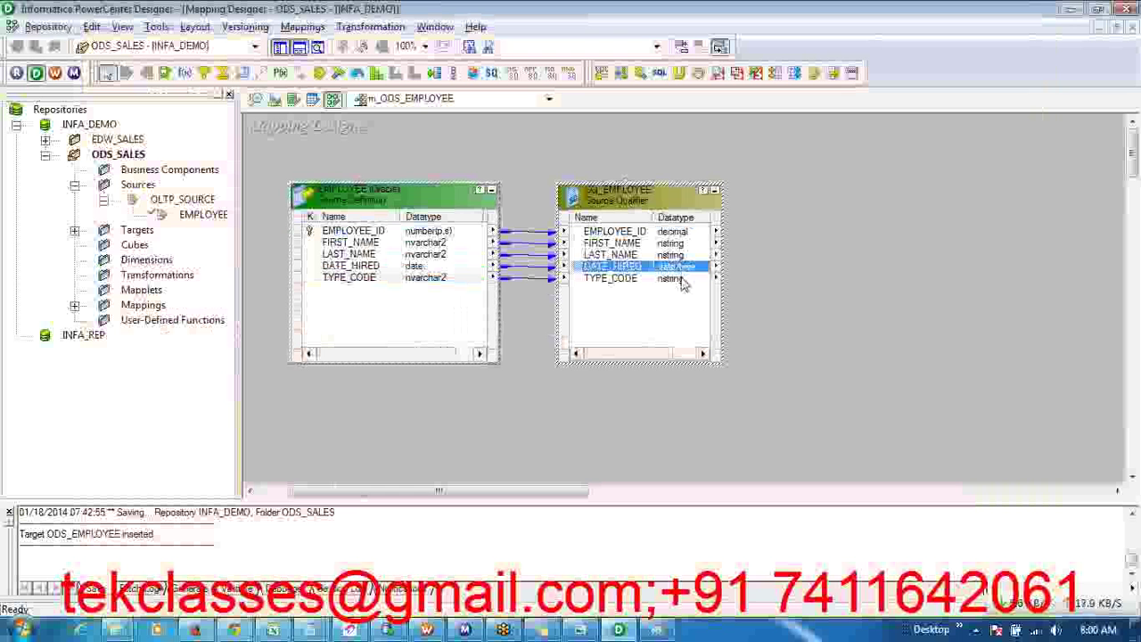
pyautogui.click(681, 280)
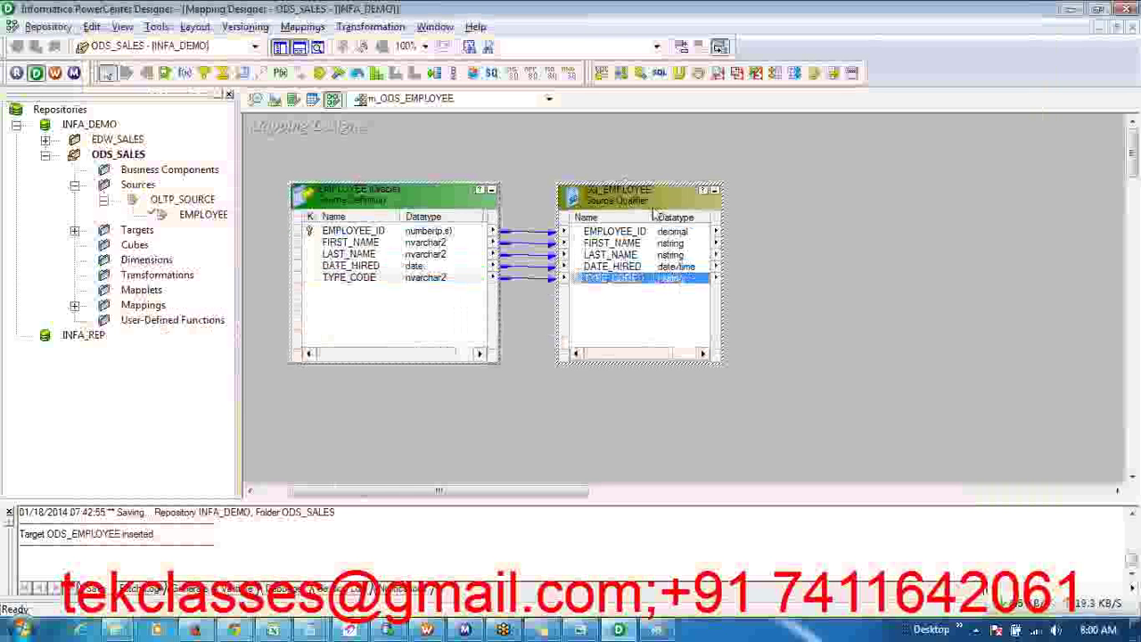
pyautogui.click(790, 315)
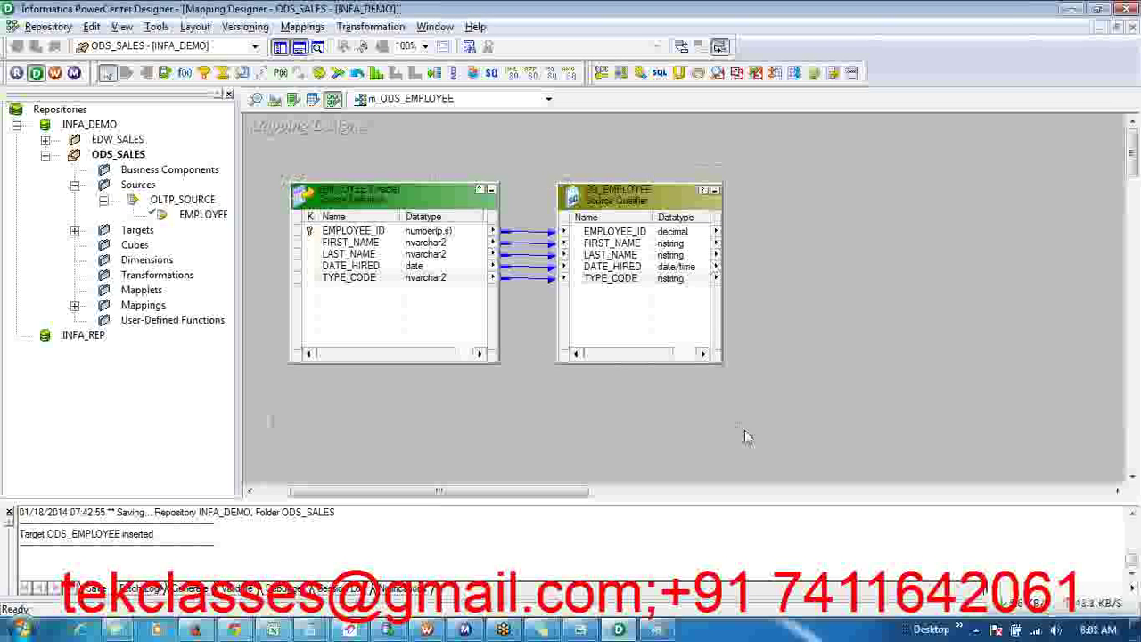
# - Hide the Navigator and Output panels to enlarge the mapping workspace
pyautogui.hotkey('ctrl', 'a')
pyautogui.click(807, 384)
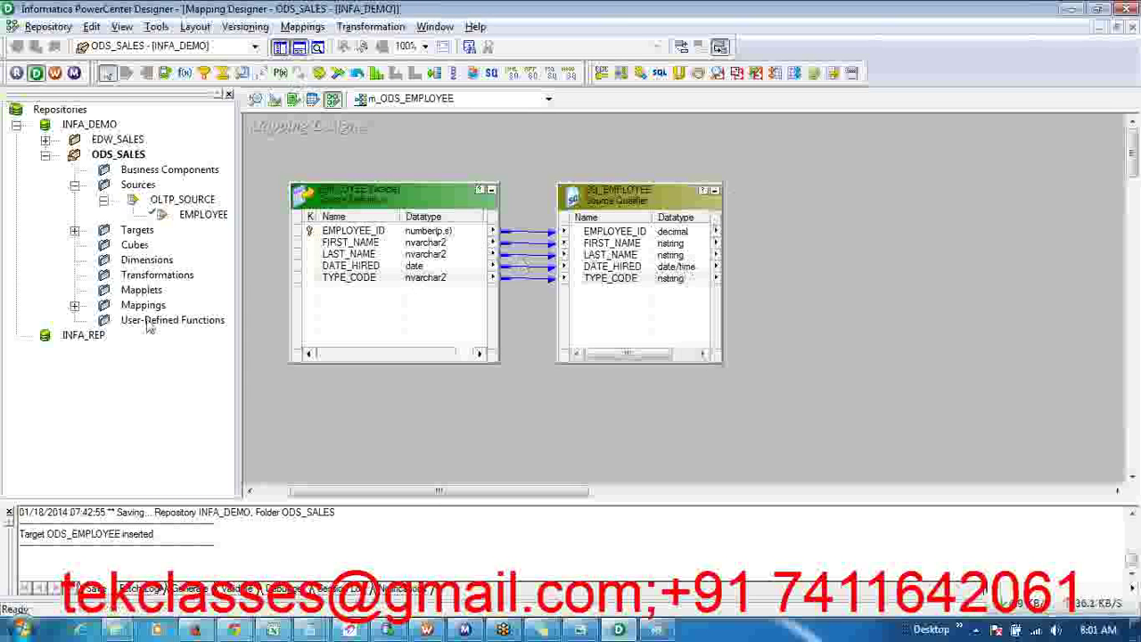
pyautogui.click(281, 48)
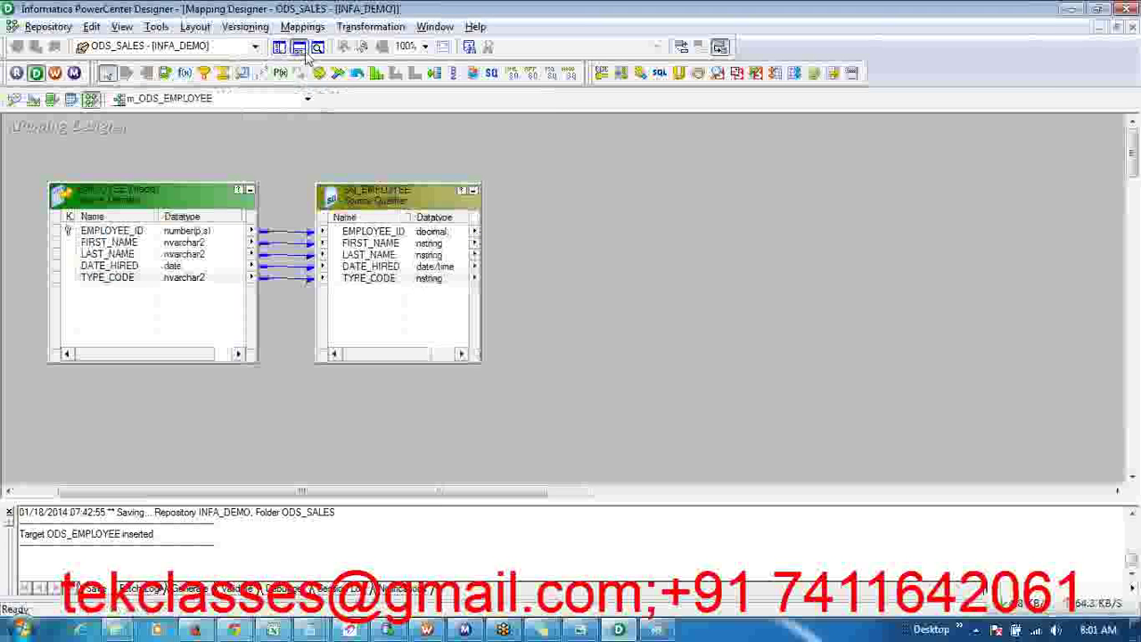
pyautogui.click(301, 48)
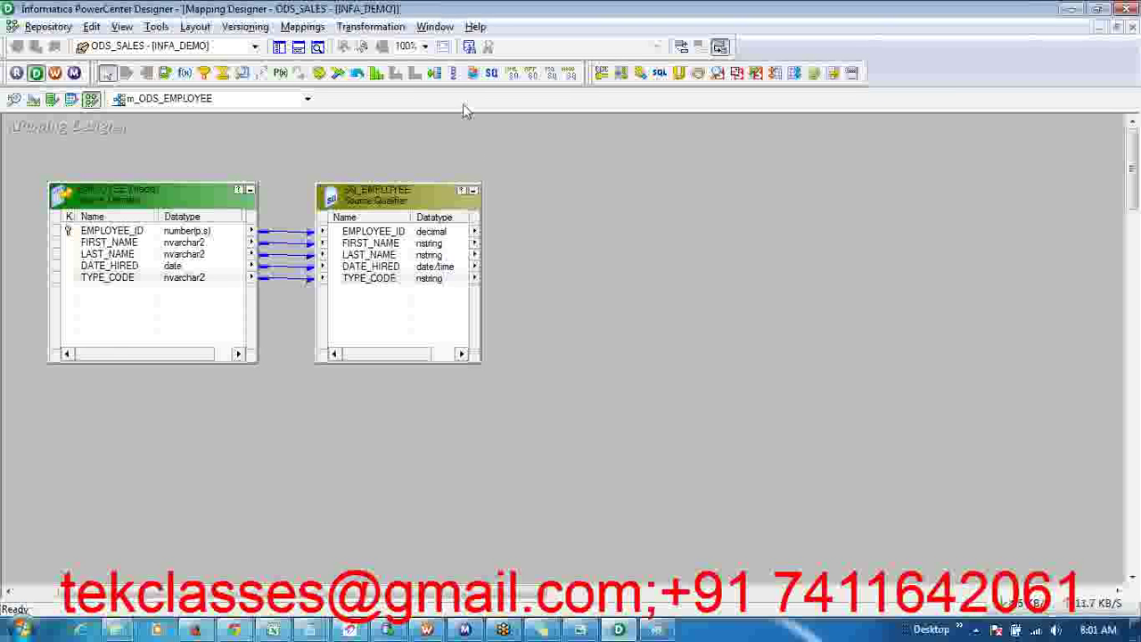
# - Start a new transformation and choose Expression as its type
pyautogui.click(373, 32)
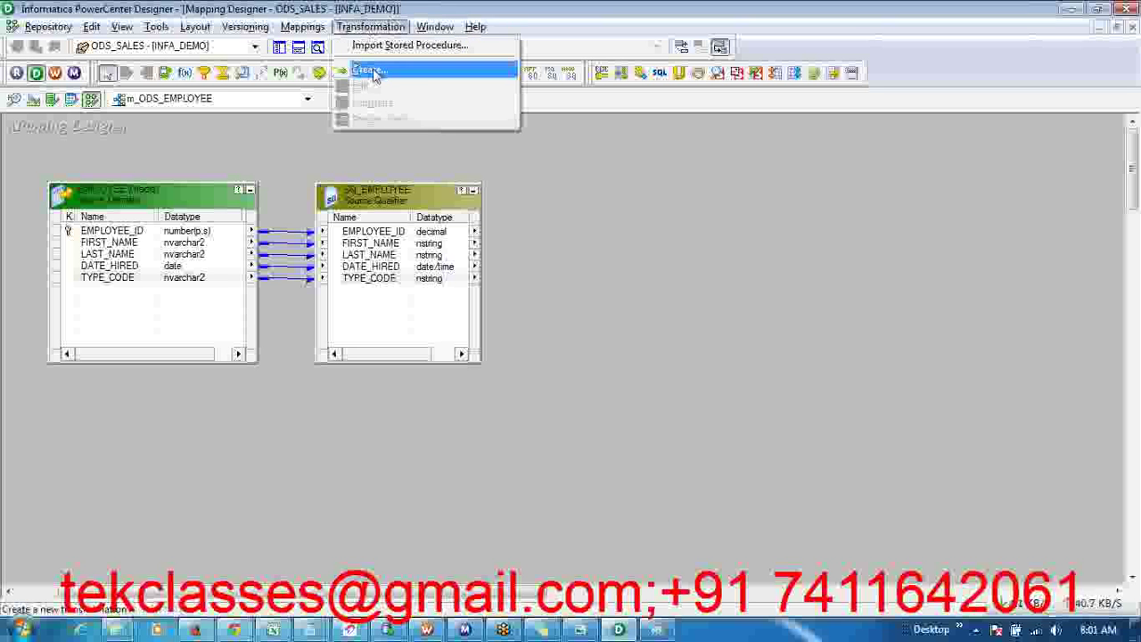
pyautogui.click(367, 69)
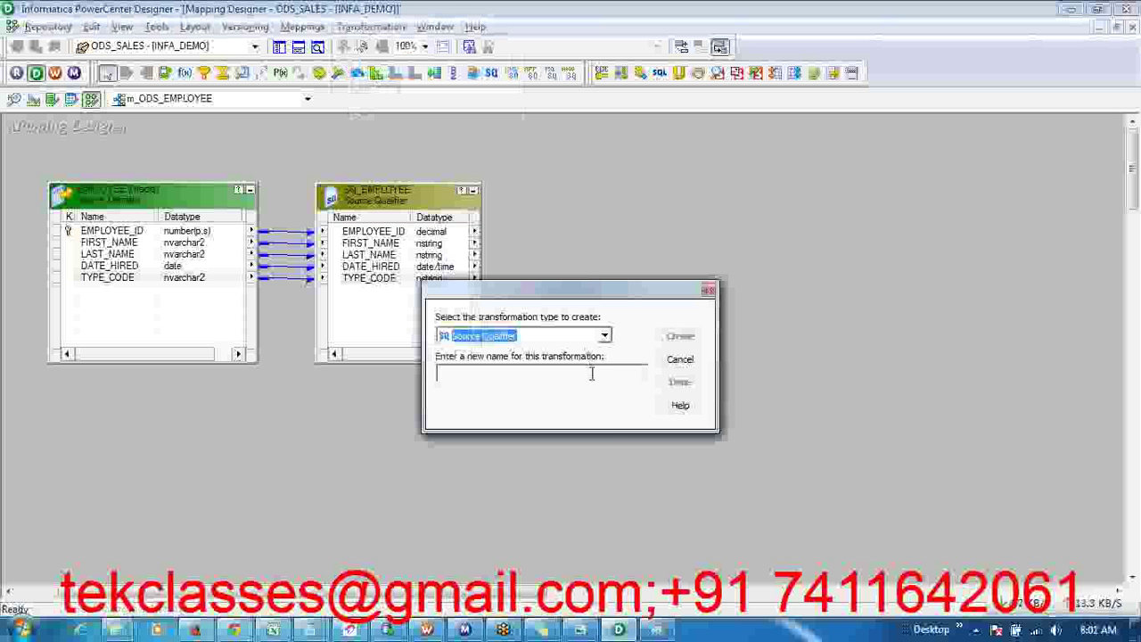
pyautogui.click(605, 335)
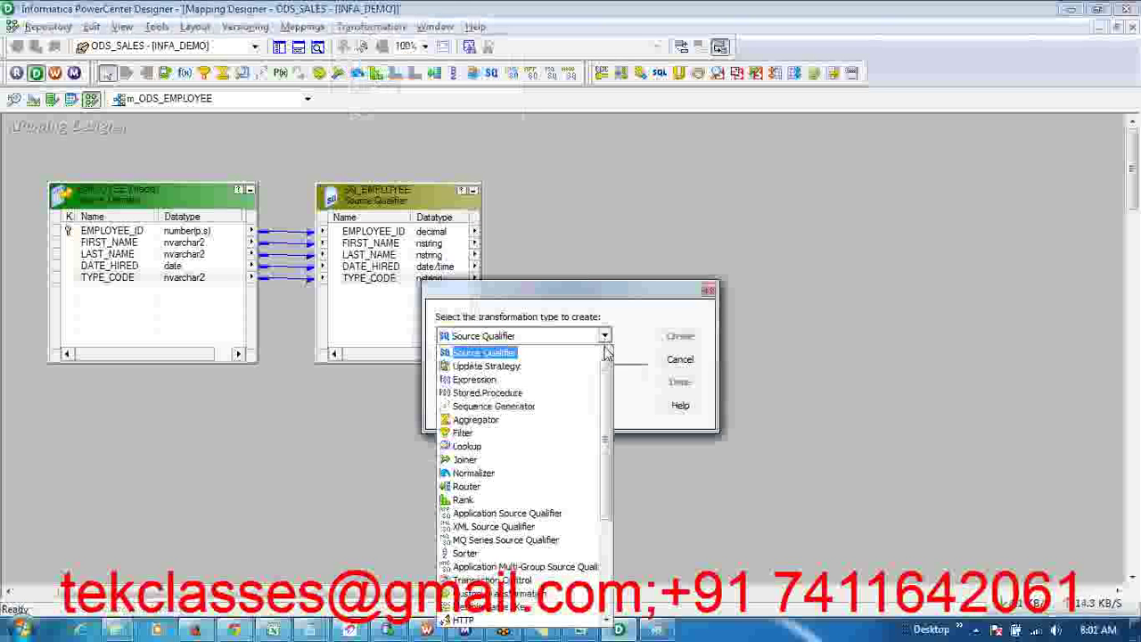
pyautogui.moveTo(604, 392)
pyautogui.mouseDown()
pyautogui.moveTo(600, 533)
pyautogui.moveTo(600, 376)
pyautogui.mouseUp()
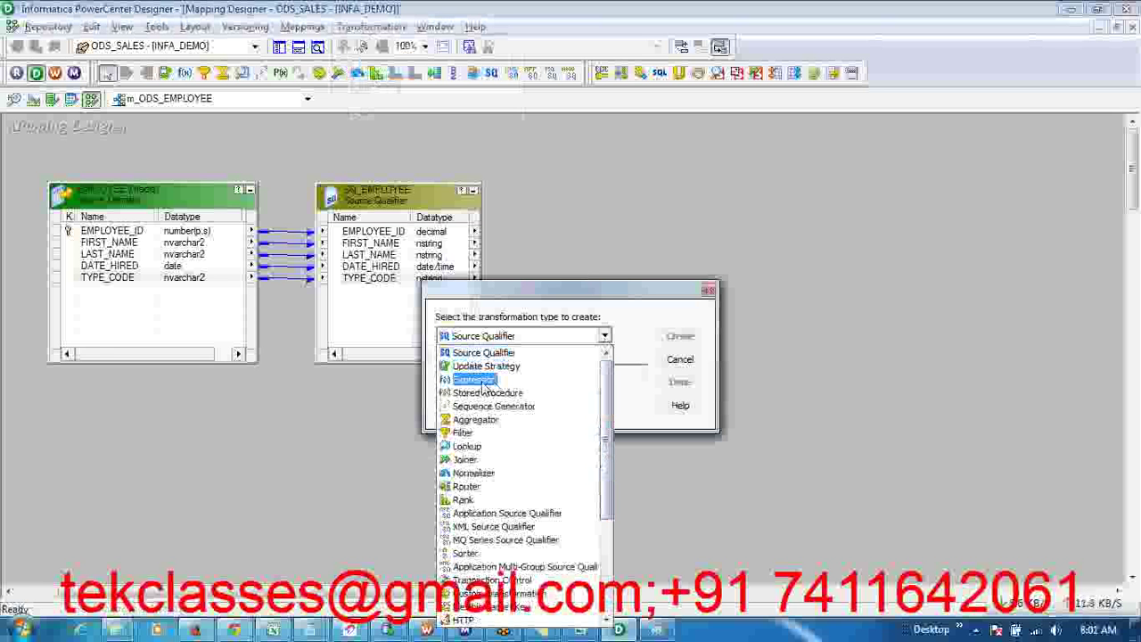
pyautogui.click(477, 380)
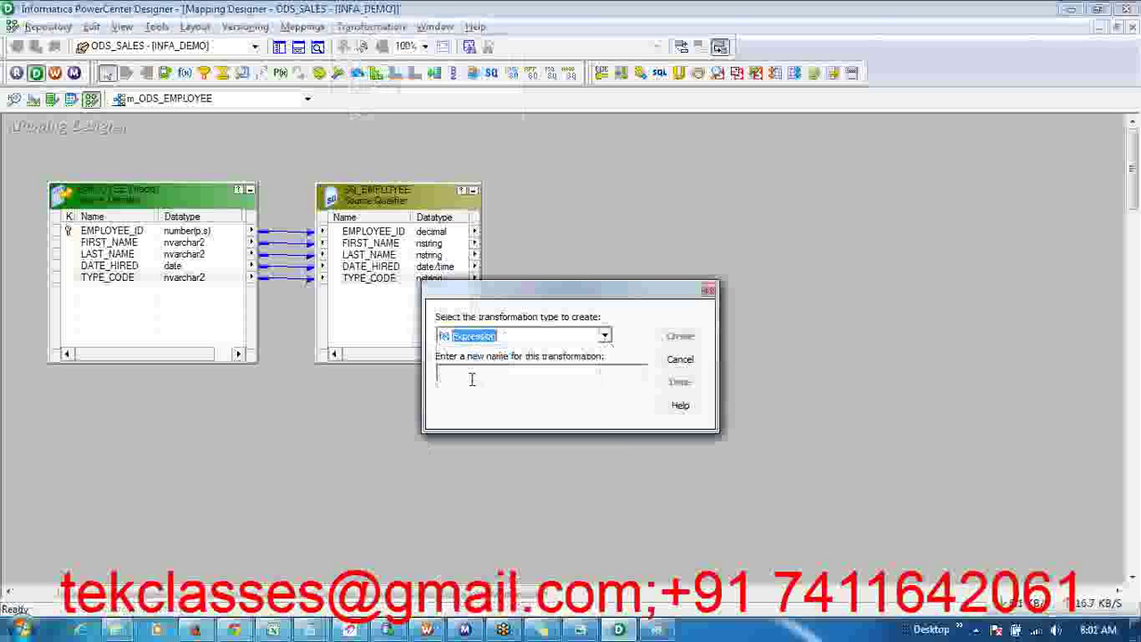
# - Name the Expression transformation EXP_CONCAT_NAMES, create it, and close the creation window
pyautogui.click(472, 380)
pyautogui.write('EXP_')
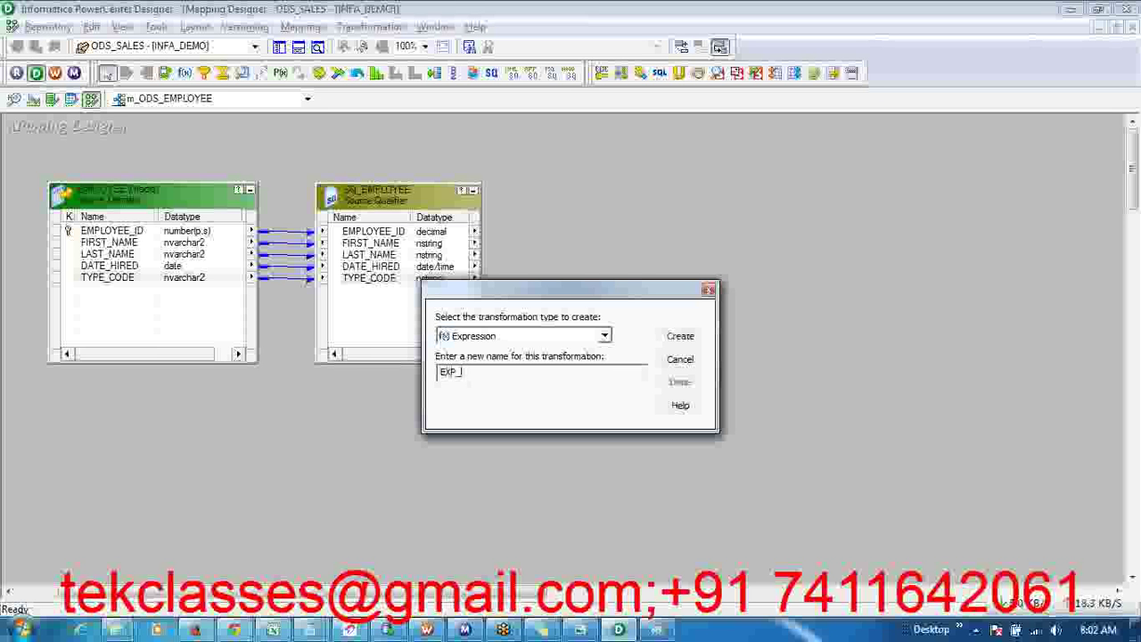
pyautogui.write('O')
pyautogui.press('BackSpace')
pyautogui.write('ODS')
pyautogui.press('BackSpace')
pyautogui.press('BackSpace')
pyautogui.press('BackSpace')
pyautogui.write('COM')
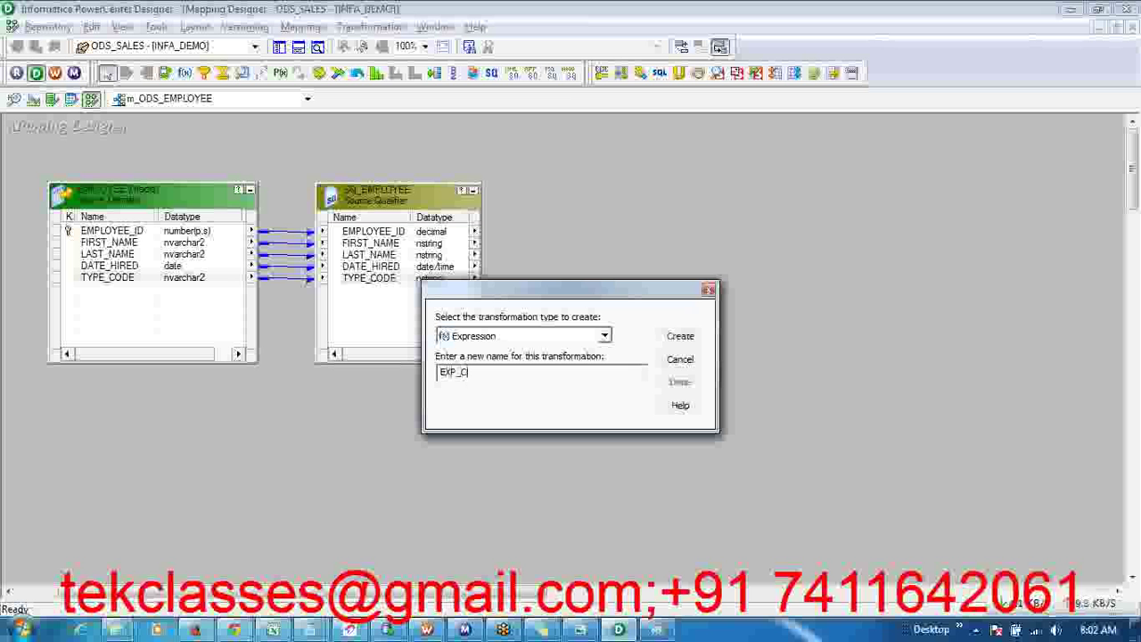
pyautogui.press('BackSpace')
pyautogui.write('NCAT')
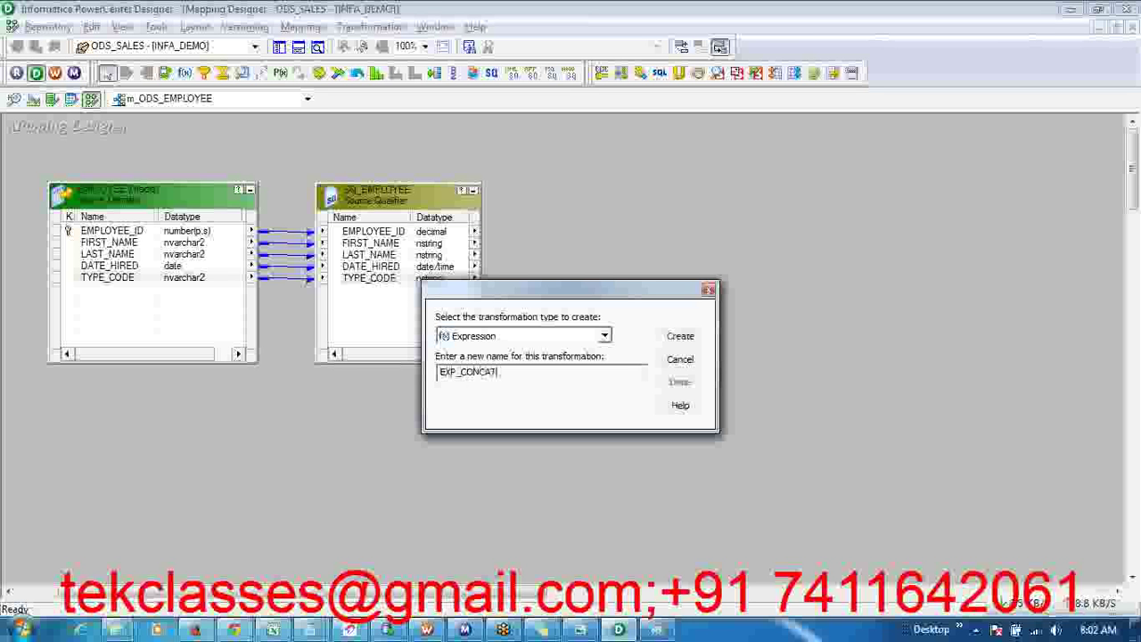
pyautogui.write('_NAMES')
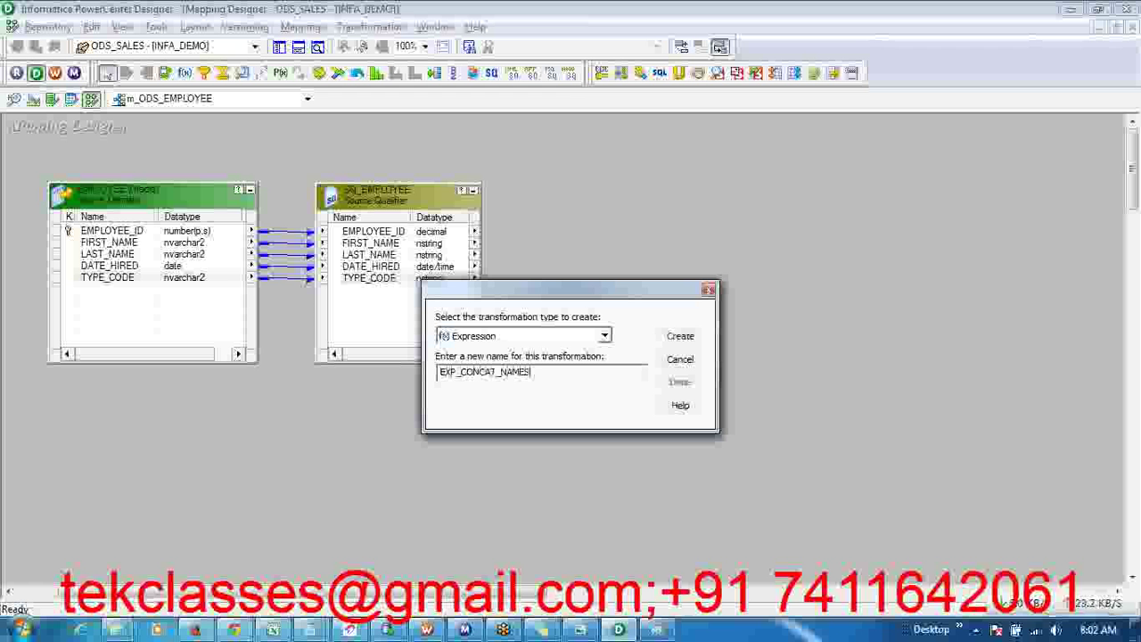
pyautogui.click(679, 336)
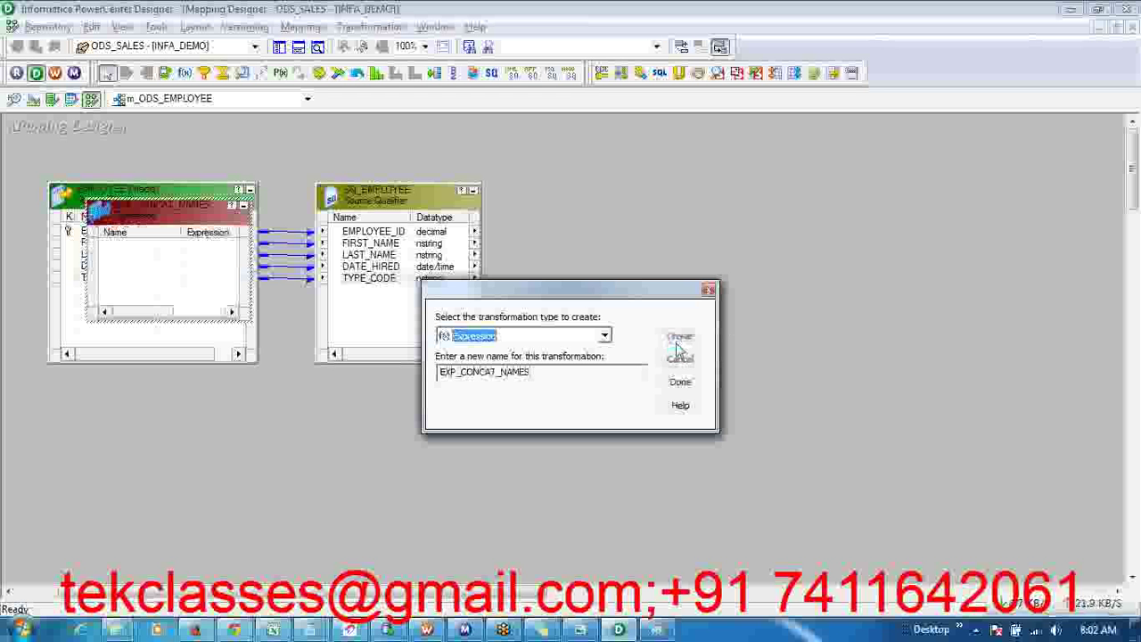
pyautogui.click(680, 381)
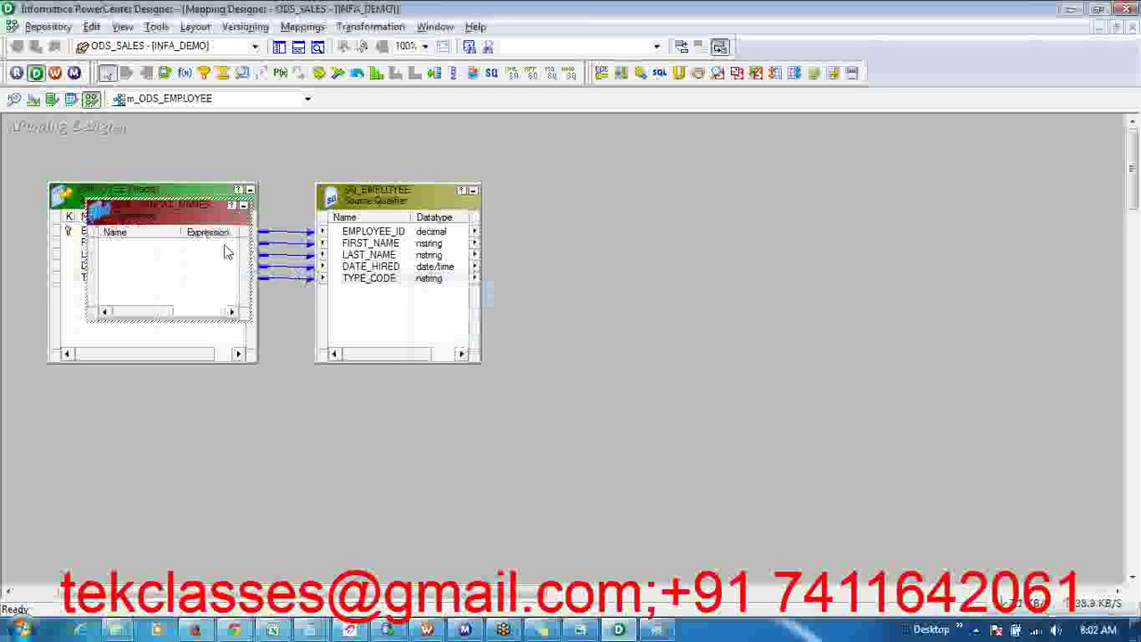
# - Place EXP_CONCAT_NAMES right of SQ_EMPLOYEE and link the EMPLOYEE_ID port into it
pyautogui.moveTo(192, 218); pyautogui.dragTo(612, 170)
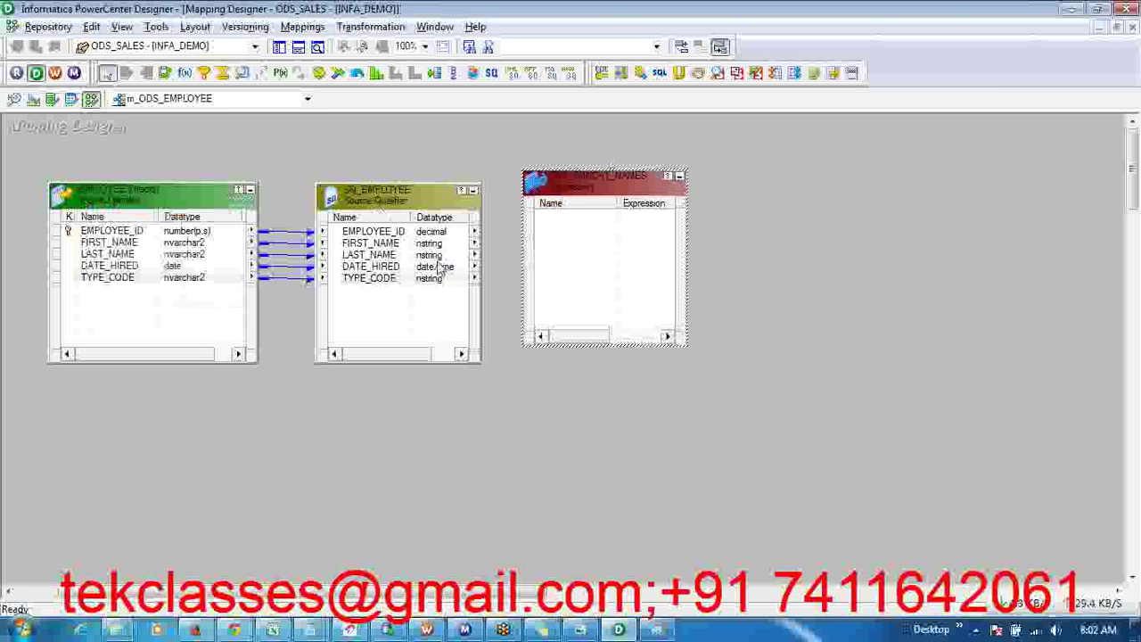
pyautogui.click(403, 280)
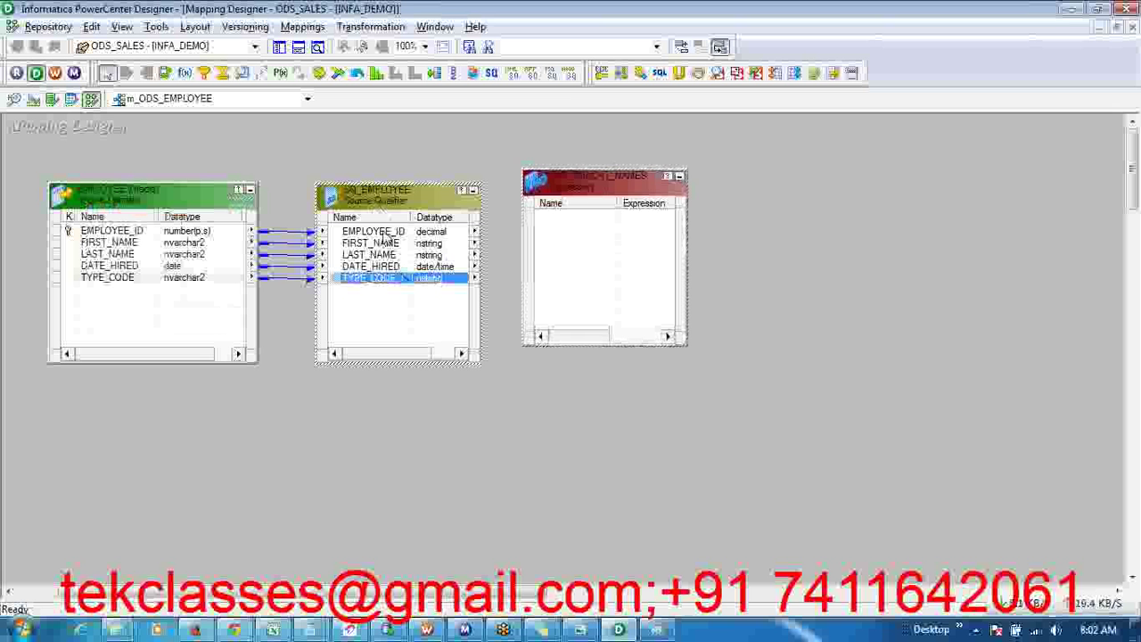
pyautogui.click(385, 234)
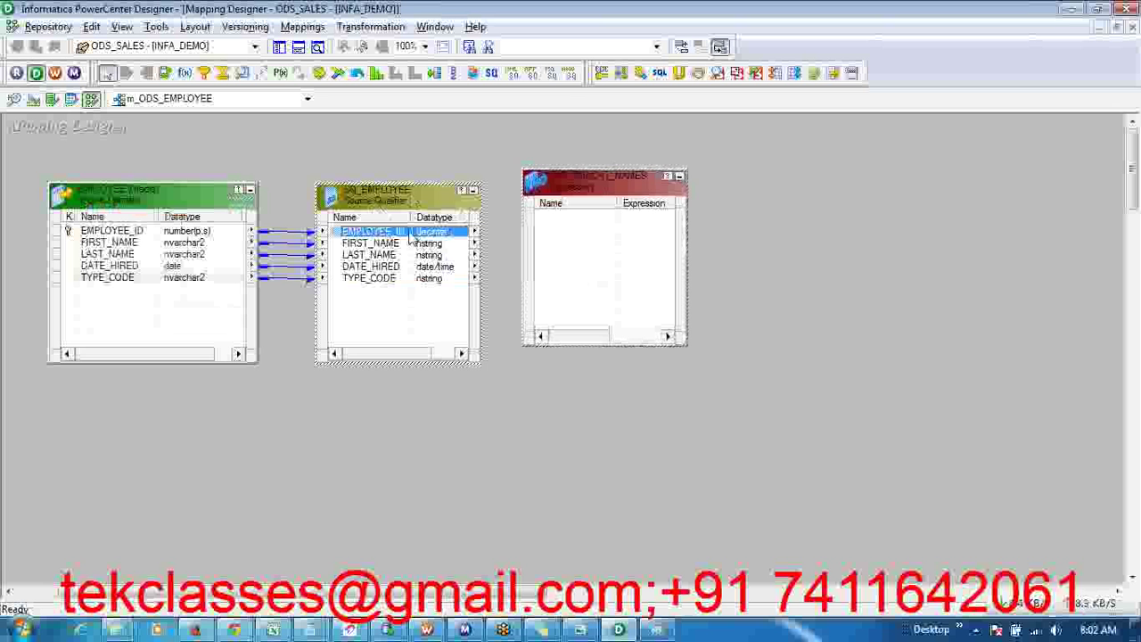
pyautogui.moveTo(410, 239); pyautogui.dragTo(581, 250)
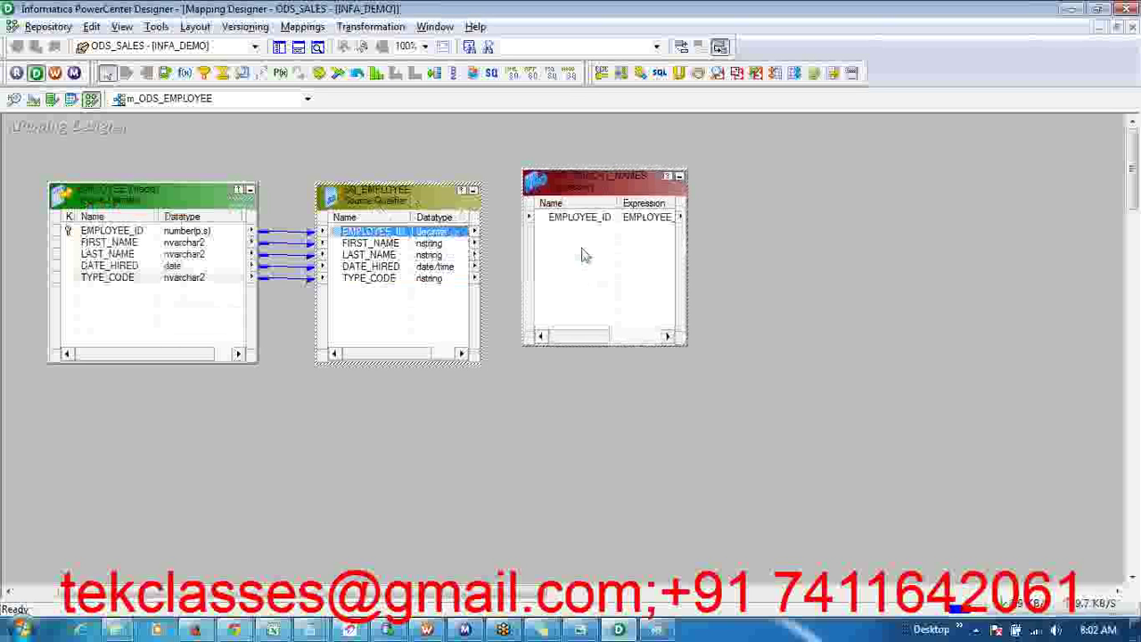
pyautogui.moveTo(407, 243); pyautogui.dragTo(393, 266)
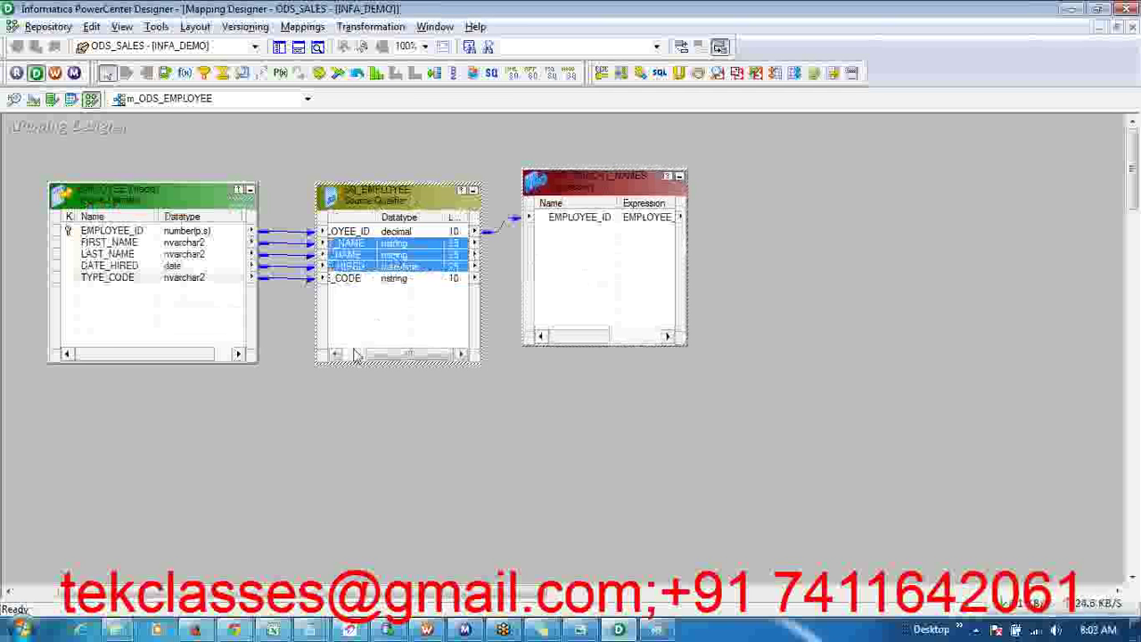
pyautogui.moveTo(375, 353); pyautogui.dragTo(343, 353)
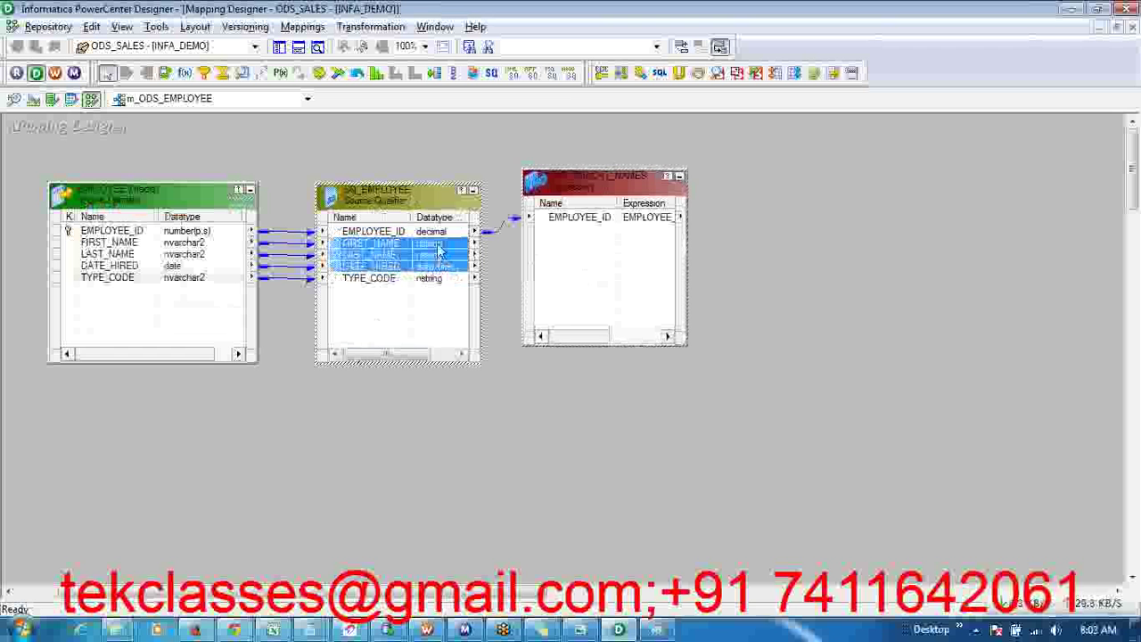
# - Link FIRST_NAME, LAST_NAME, DATE_HIRED and TYPE_CODE into EXP_CONCAT_NAMES and widen it to show datatypes
pyautogui.click(438, 254)
pyautogui.moveTo(438, 257); pyautogui.dragTo(567, 278)
pyautogui.click(446, 256)
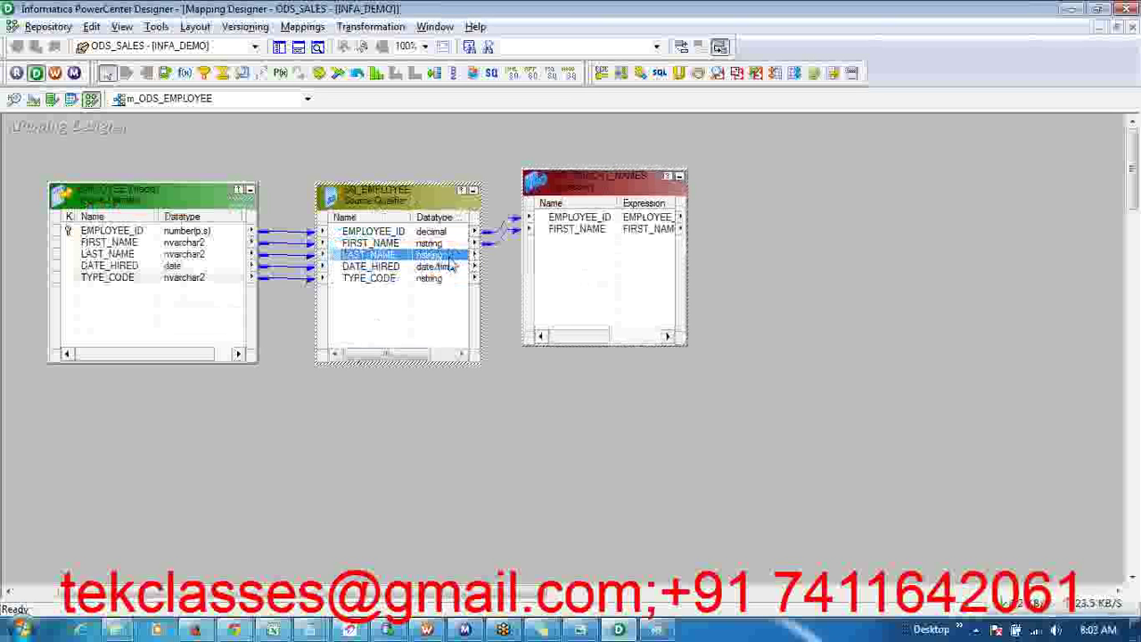
pyautogui.keyDown('shift'); pyautogui.click(440, 279); pyautogui.keyUp('shift')
pyautogui.moveTo(441, 284); pyautogui.dragTo(587, 301)
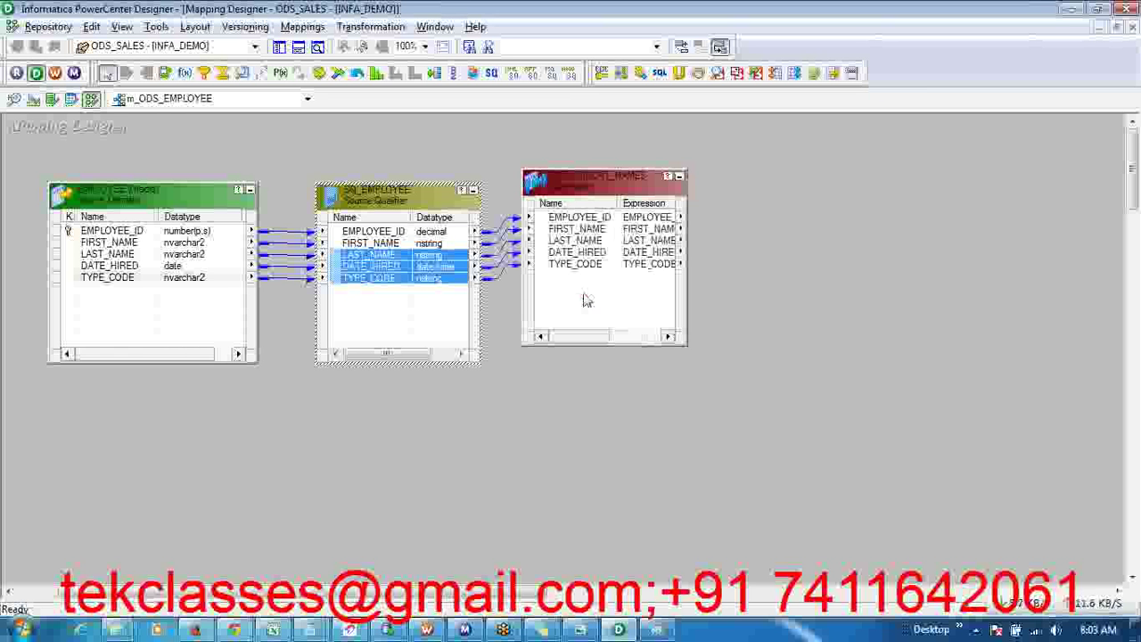
pyautogui.moveTo(686, 214); pyautogui.dragTo(759, 223)
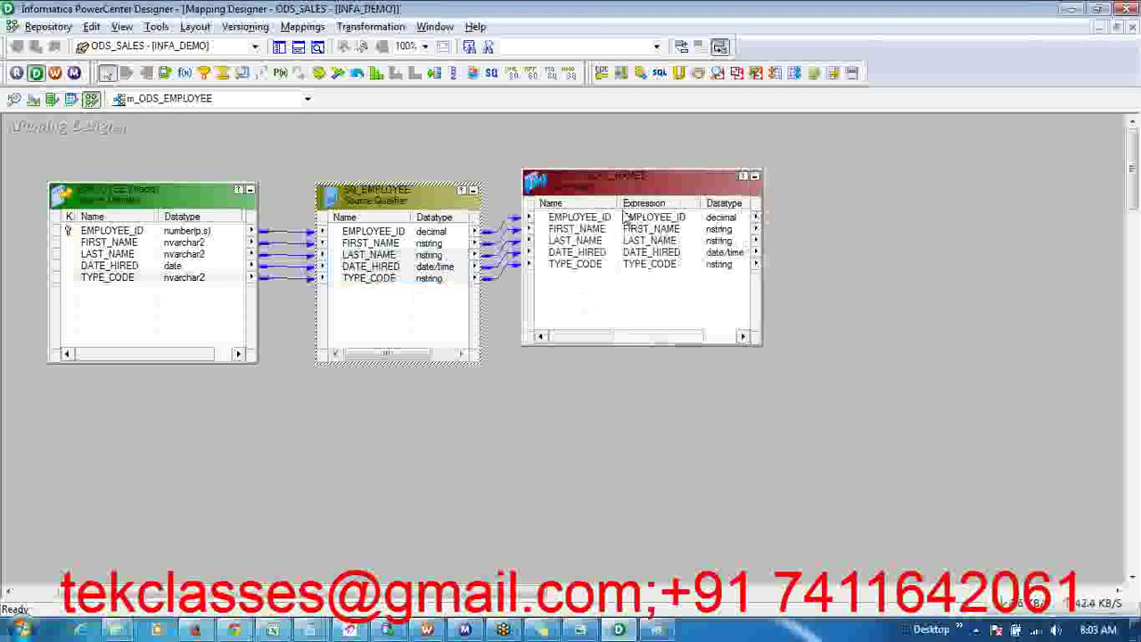
pyautogui.moveTo(618, 205); pyautogui.dragTo(650, 212)
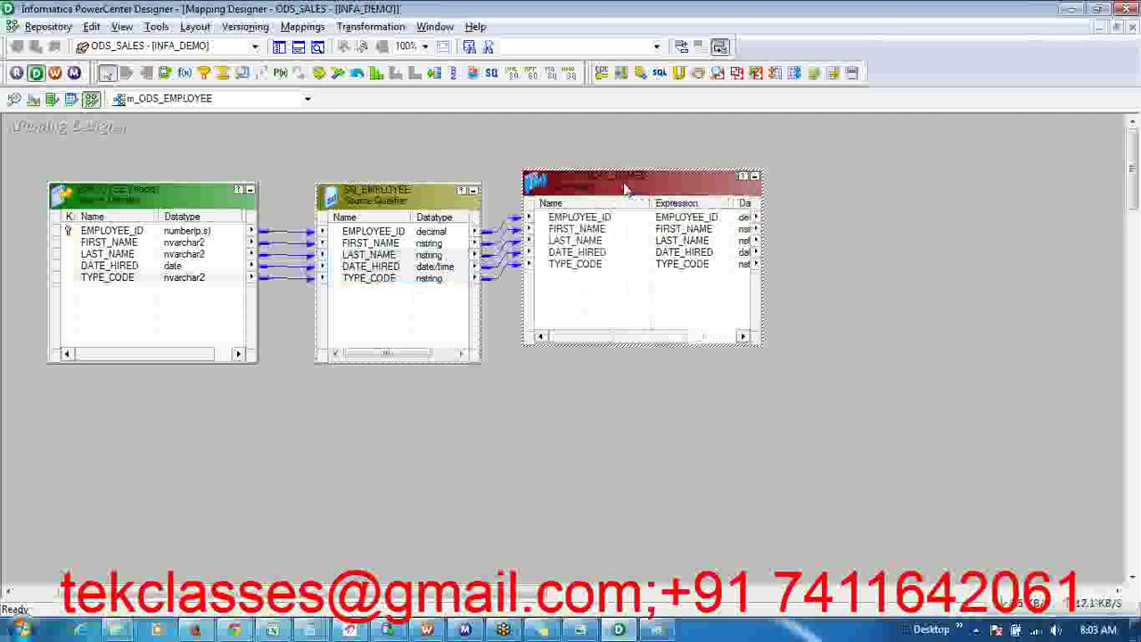
# - Set the EXP_CONCAT_NAMES description to 'Expression Transformation Concatanates the FIRST_NAME and LAST_NAME'
pyautogui.doubleClick(625, 184)
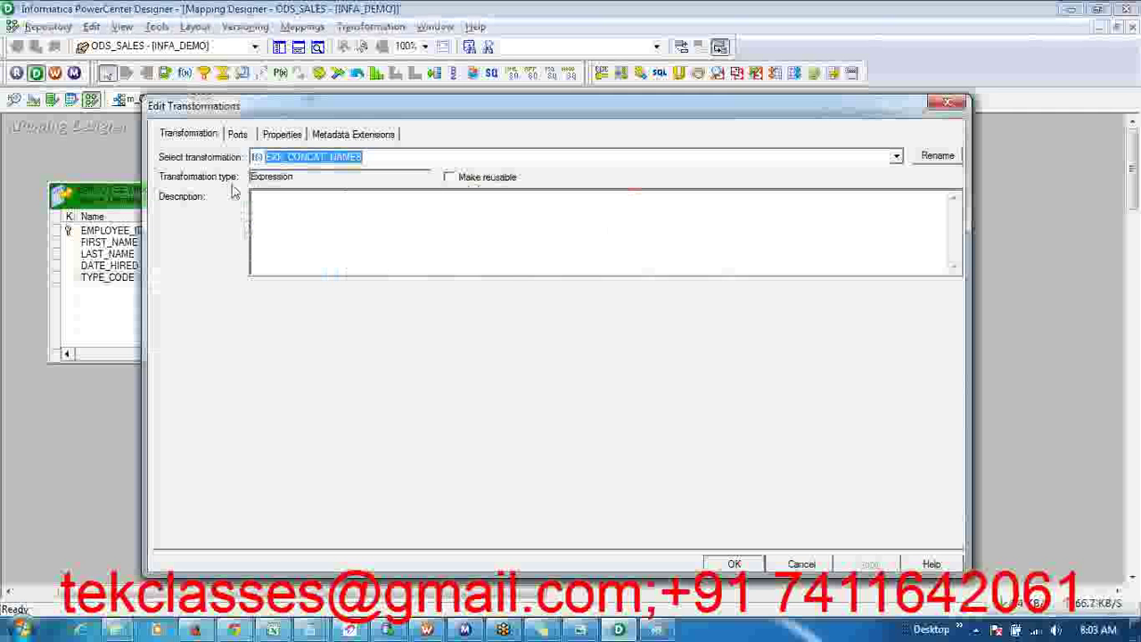
pyautogui.click(318, 245)
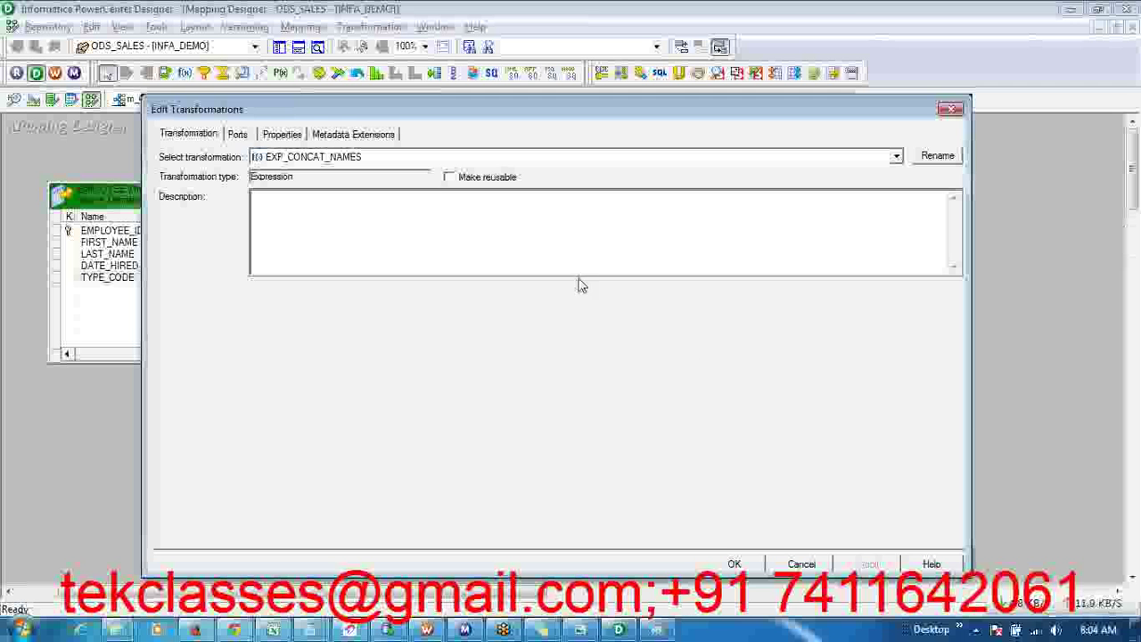
pyautogui.click(512, 255)
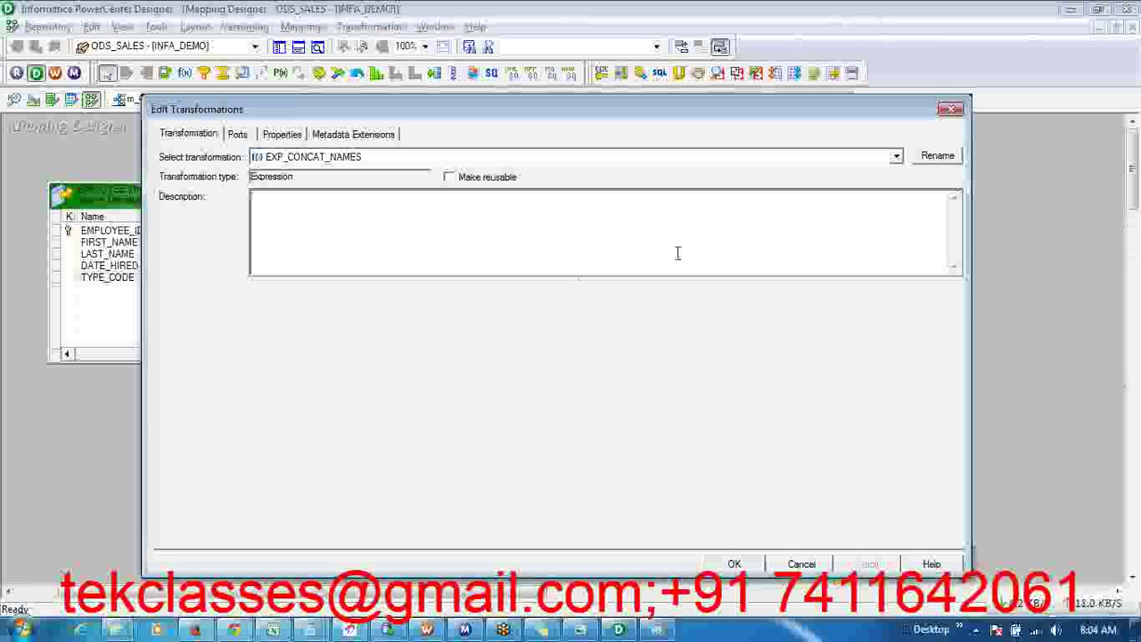
pyautogui.click(634, 223)
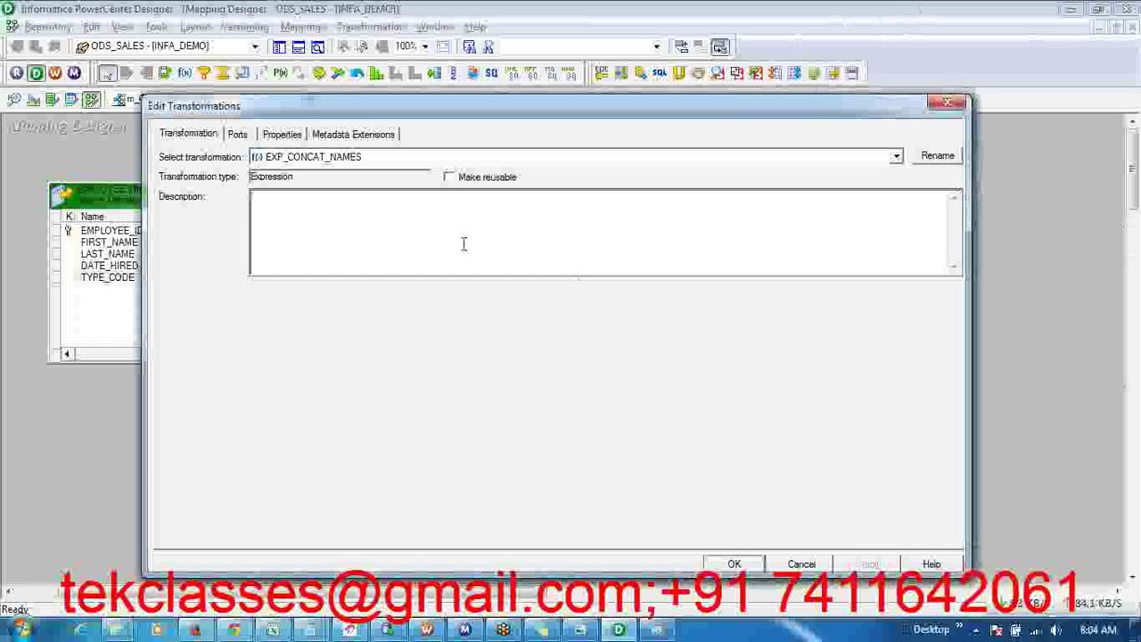
pyautogui.write('Expression Transformation Com')
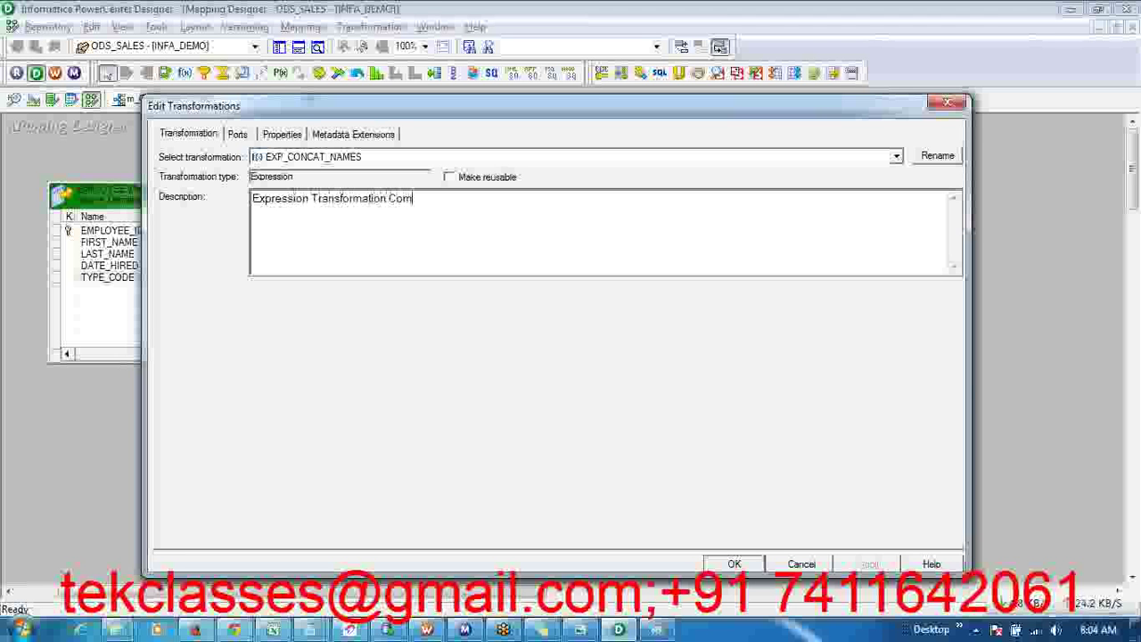
pyautogui.write('catanates the FIRST_NAME a')
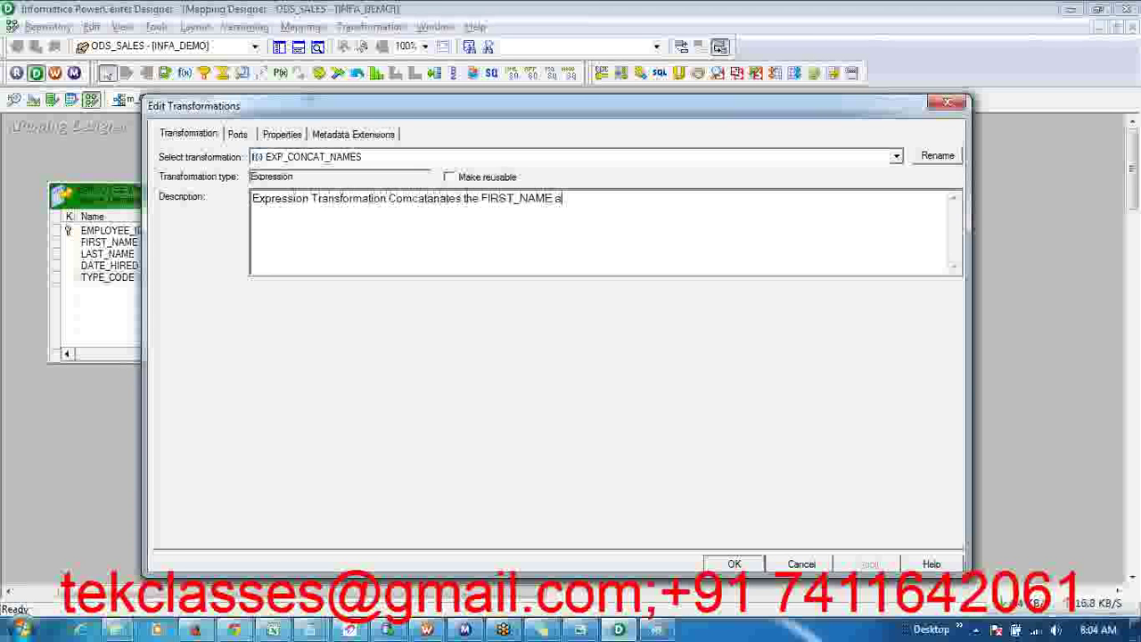
pyautogui.write('Nd LAST_NAME')
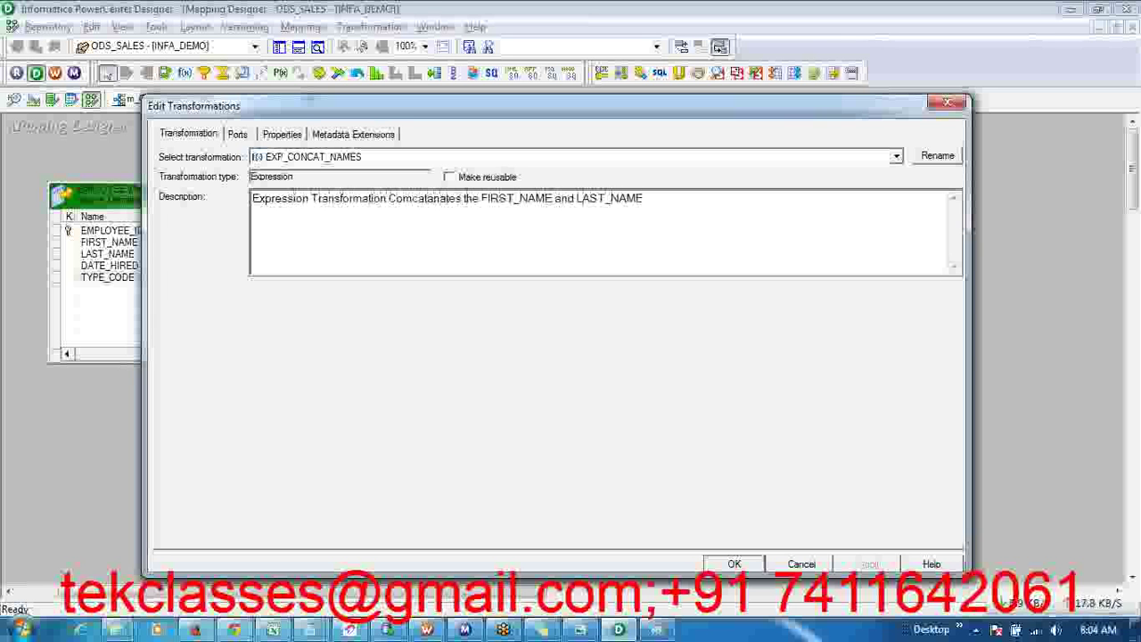
pyautogui.click(412, 199)
pyautogui.press('BackSpace')
pyautogui.write('n')
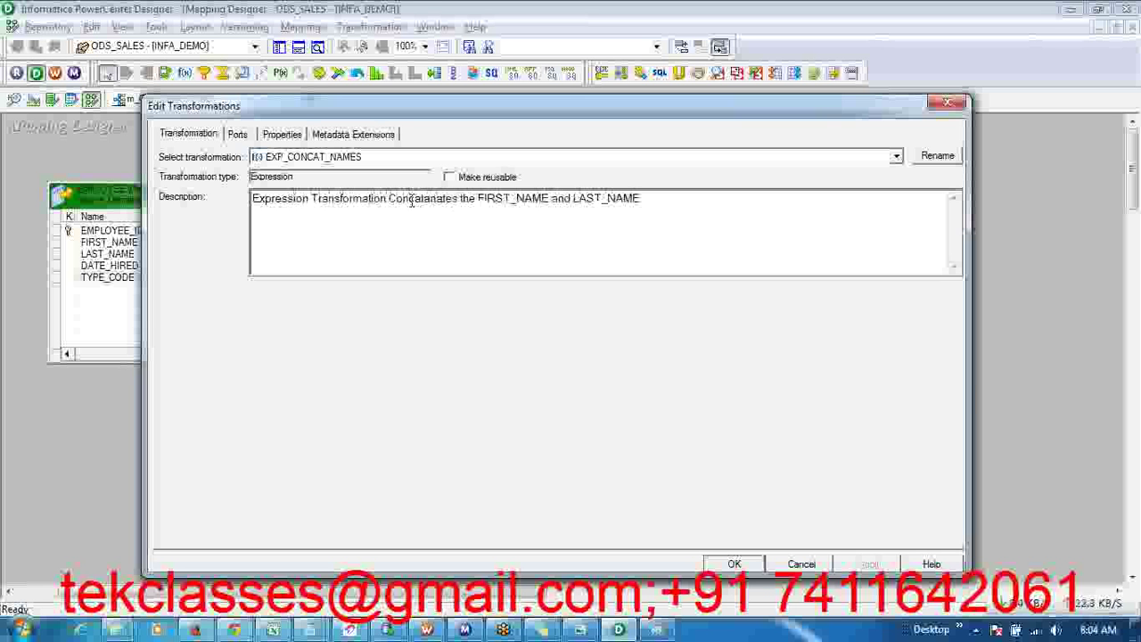
# - Show EXP_CONCAT_NAMES's five ports with a narrower Port Name column, then add an 'Input' line to the sticky note
pyautogui.click(237, 135)
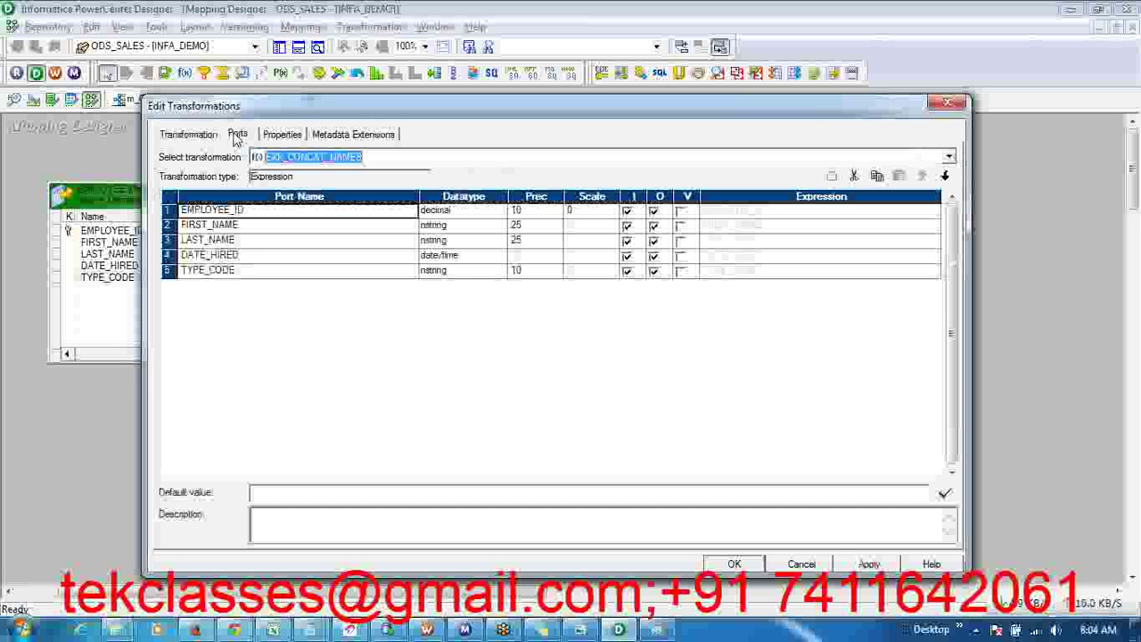
pyautogui.moveTo(419, 196); pyautogui.dragTo(312, 195)
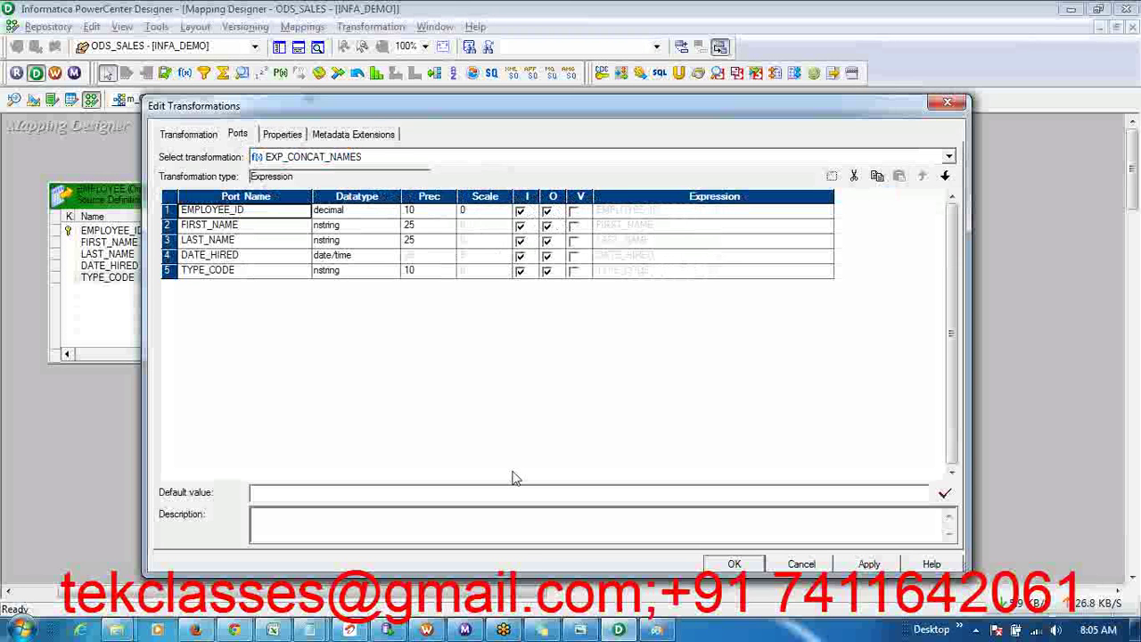
pyautogui.click(541, 629)
pyautogui.write('Input')
pyautogui.press('Return')
# - Add 'Output' and 'Variable' lines below 'Input' in the note, then return to Designer's port editor
pyautogui.scroll(-1, 485, 539)
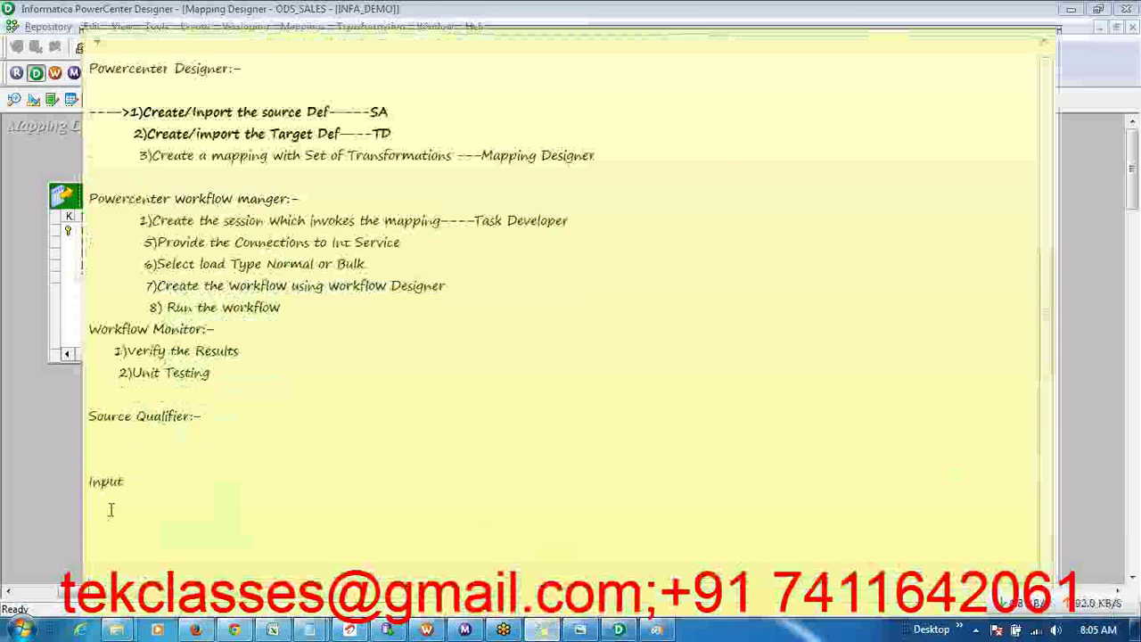
pyautogui.press('Return')
pyautogui.write('Ou')
pyautogui.write('tput  ')
pyautogui.write('Variable')
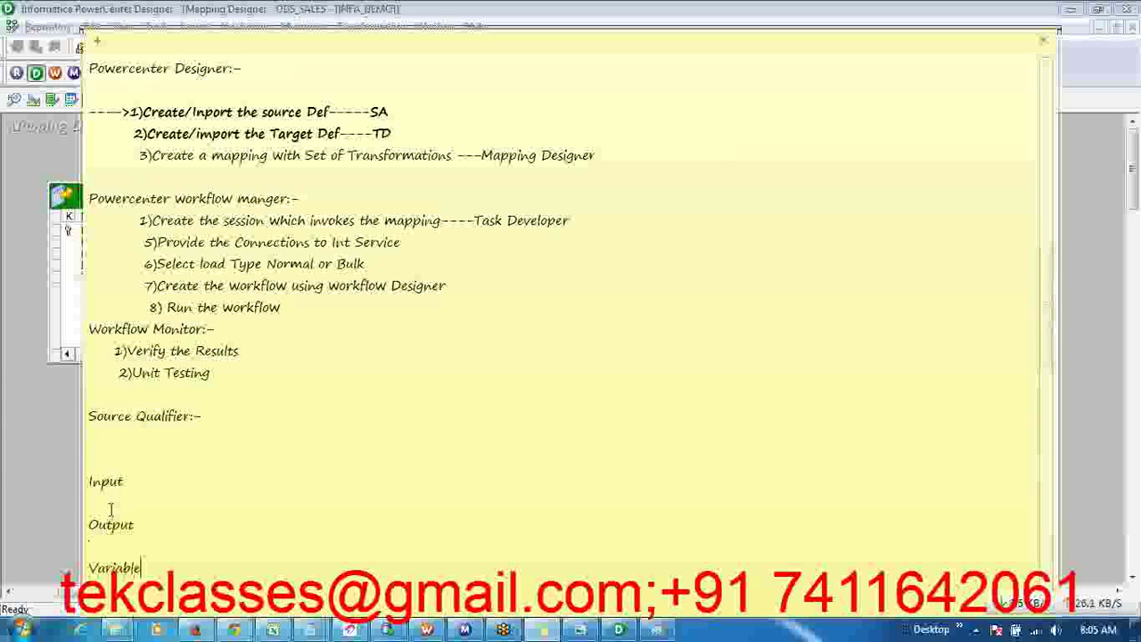
pyautogui.hotkey('alt', 'Tab')
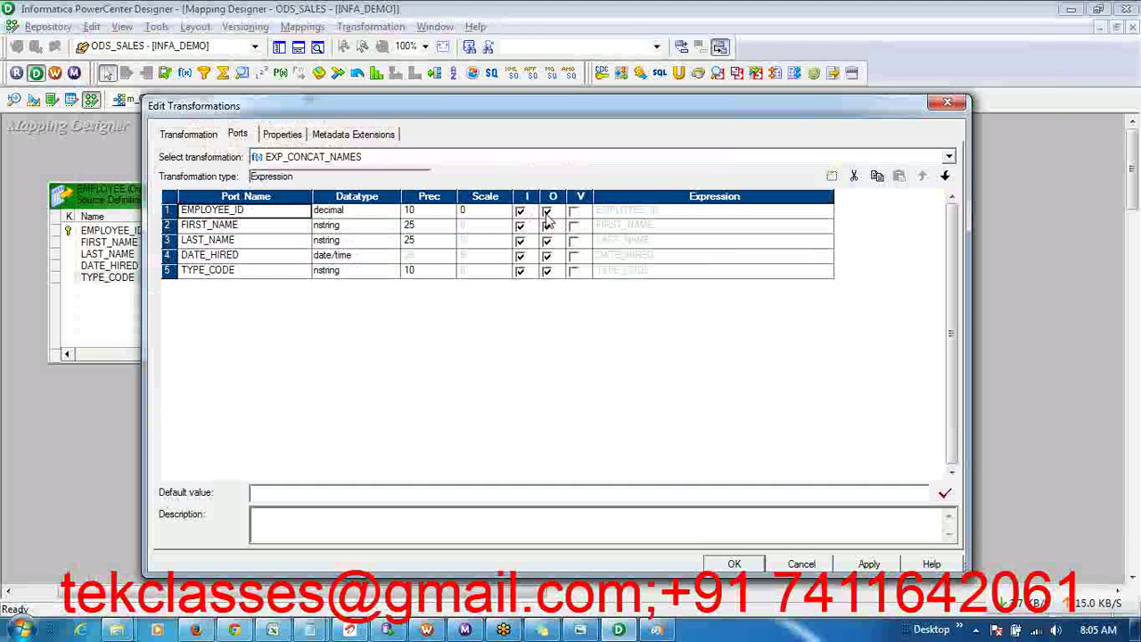
# - Clear the output flag on FIRST_NAME and LAST_NAME, apply, and close the editor
pyautogui.click(242, 228)
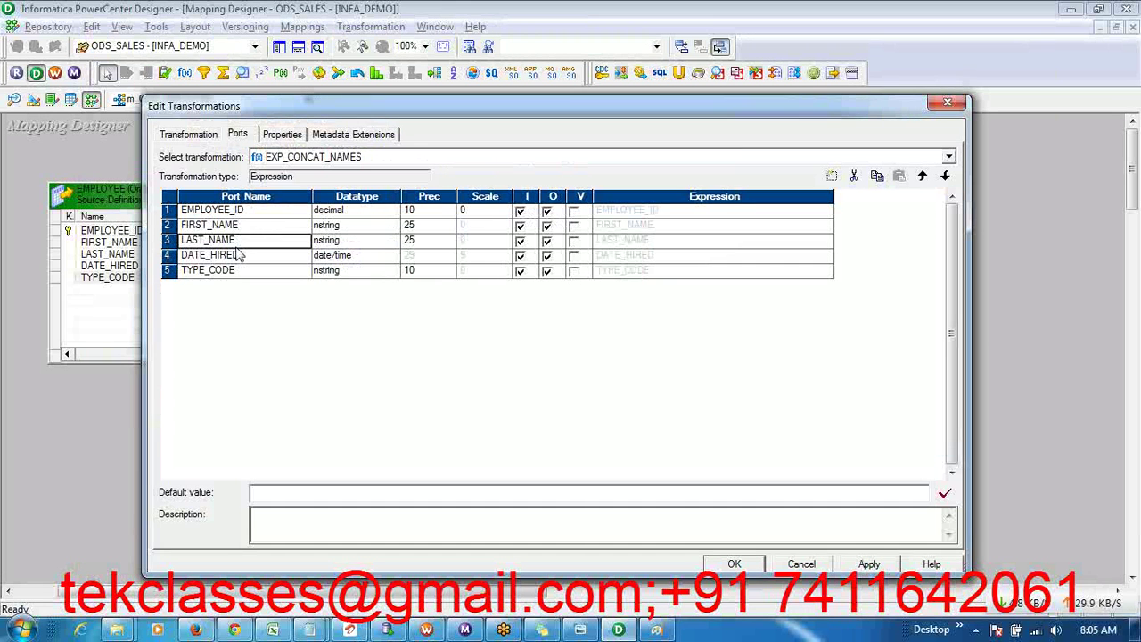
pyautogui.click(547, 226)
pyautogui.click(547, 240)
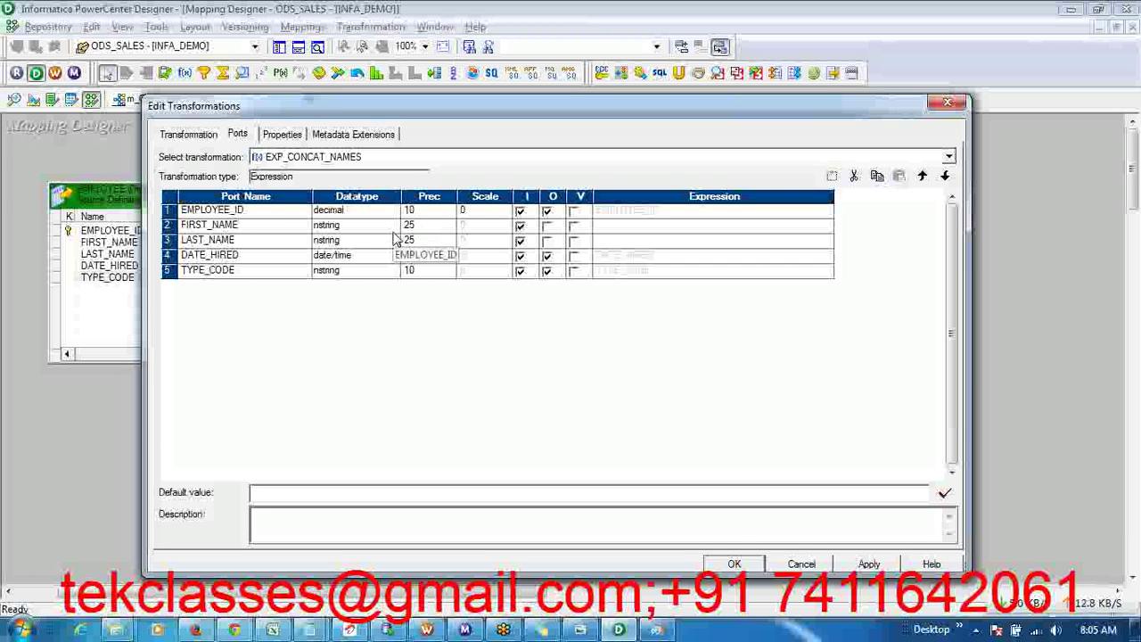
pyautogui.click(885, 568)
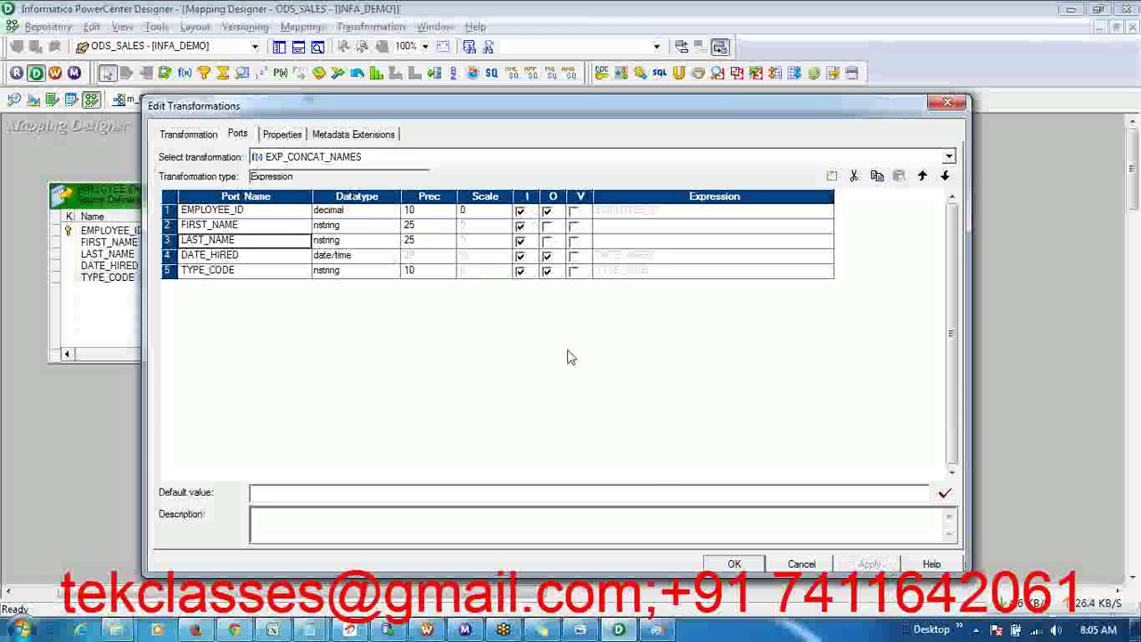
pyautogui.click(735, 564)
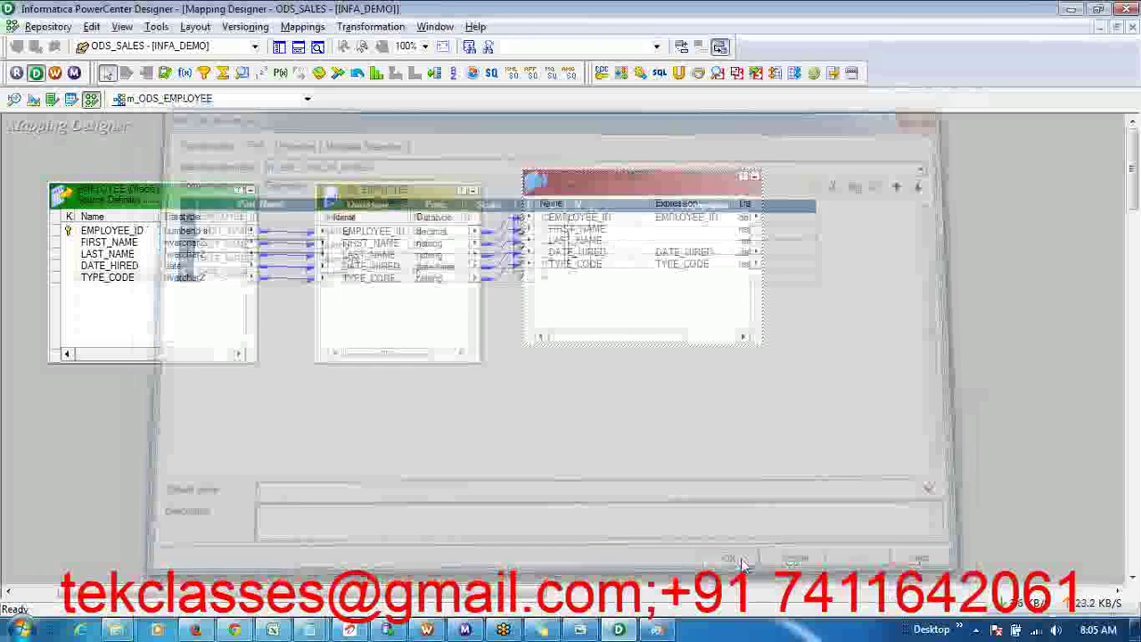
# - Resize the EXP_CONCAT_NAMES box and reopen it in Edit Transformations on its port list
pyautogui.moveTo(657, 170); pyautogui.dragTo(622, 173)
pyautogui.click(592, 188)
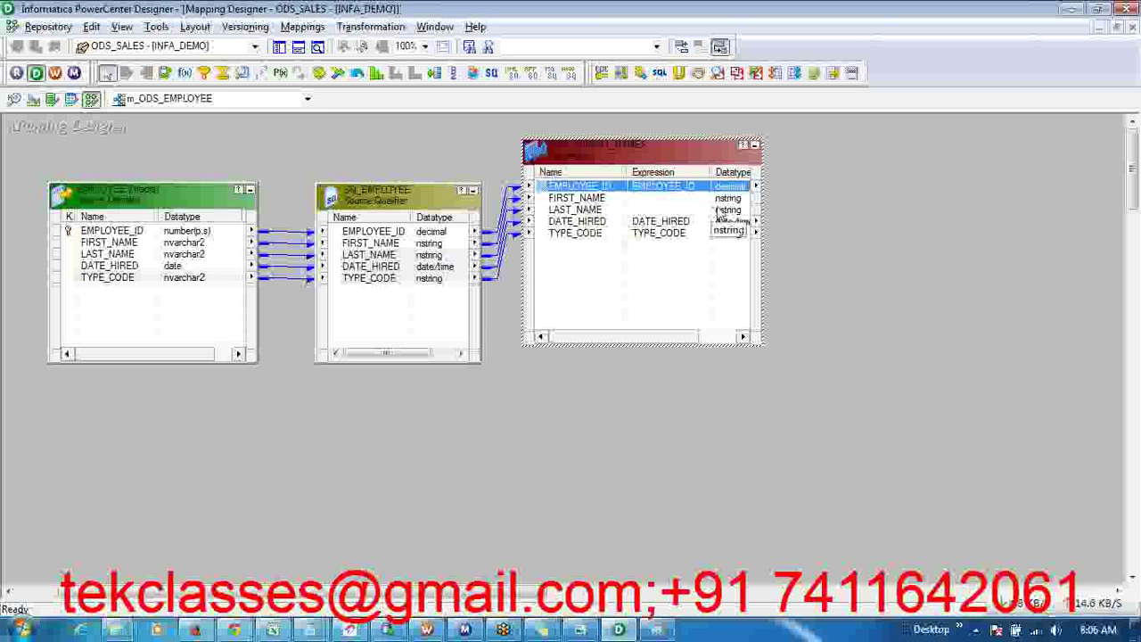
pyautogui.moveTo(727, 198); pyautogui.dragTo(584, 212)
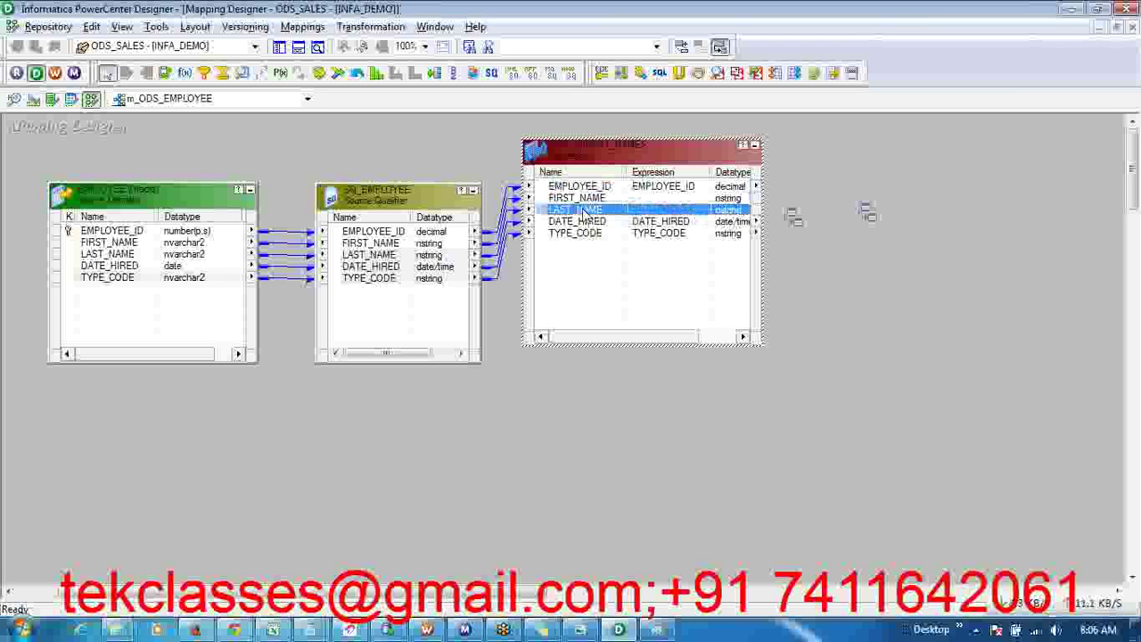
pyautogui.doubleClick(655, 188)
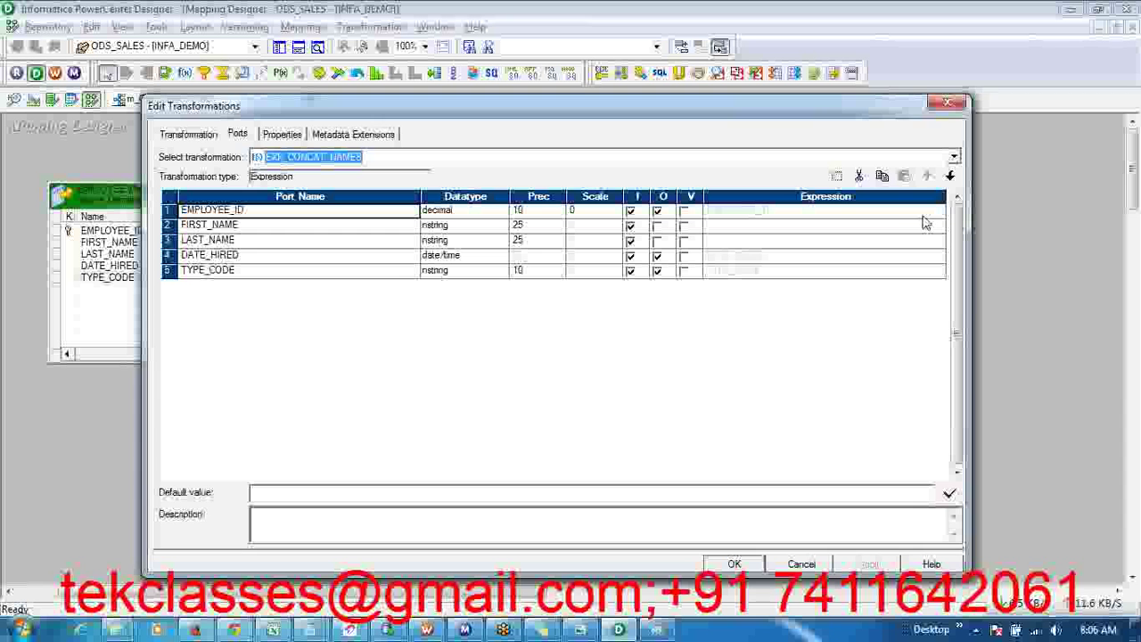
pyautogui.click(932, 219)
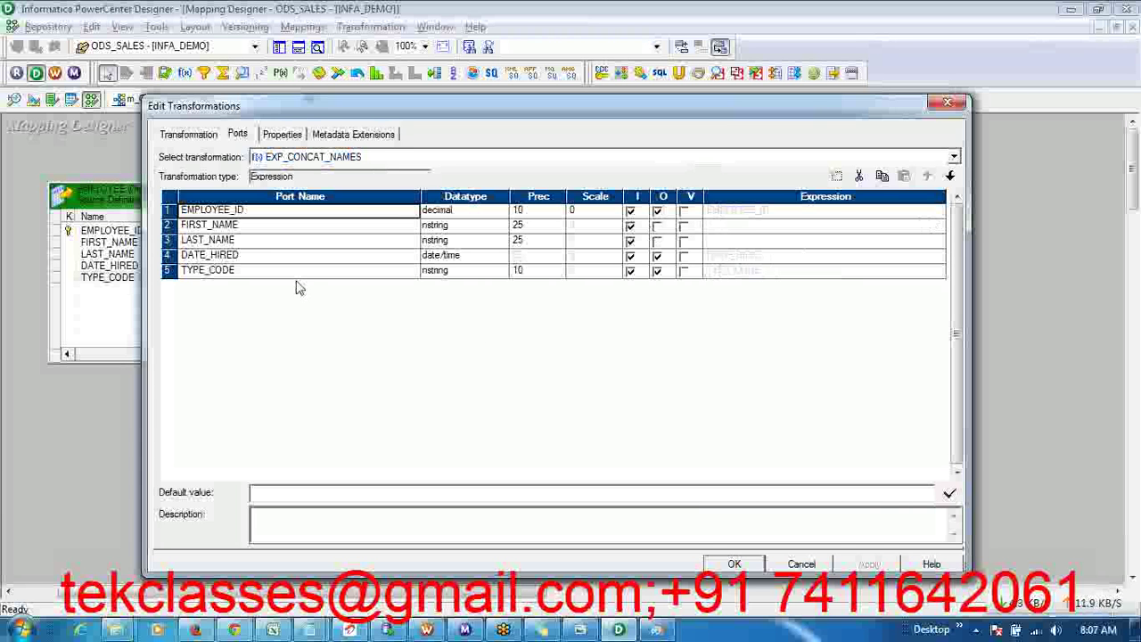
pyautogui.click(278, 240)
pyautogui.click(277, 231)
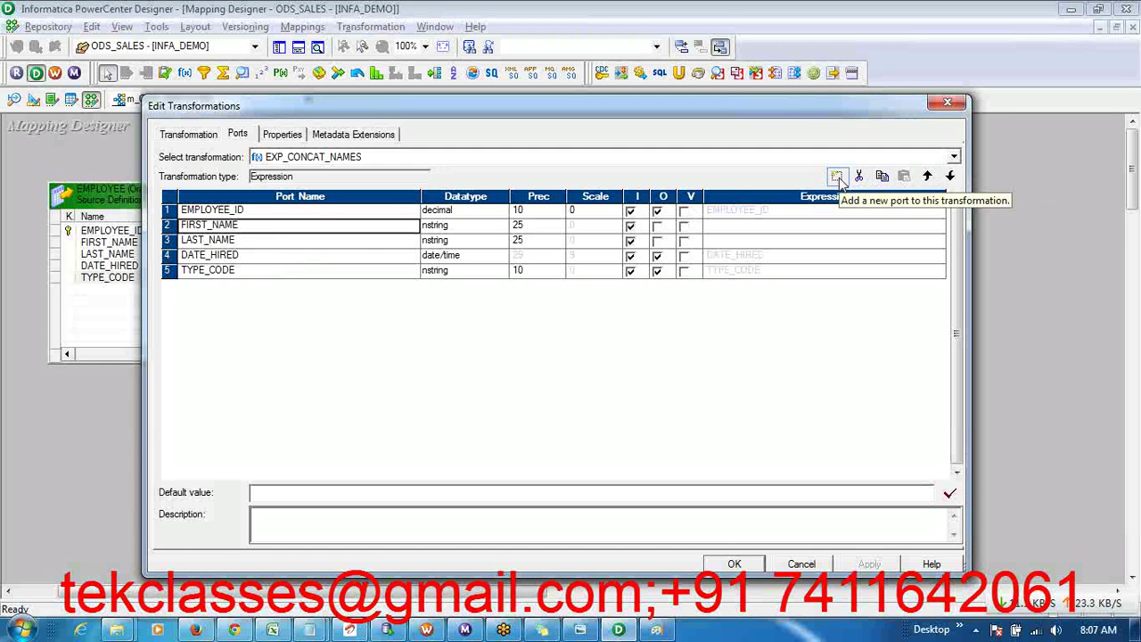
pyautogui.click(356, 244)
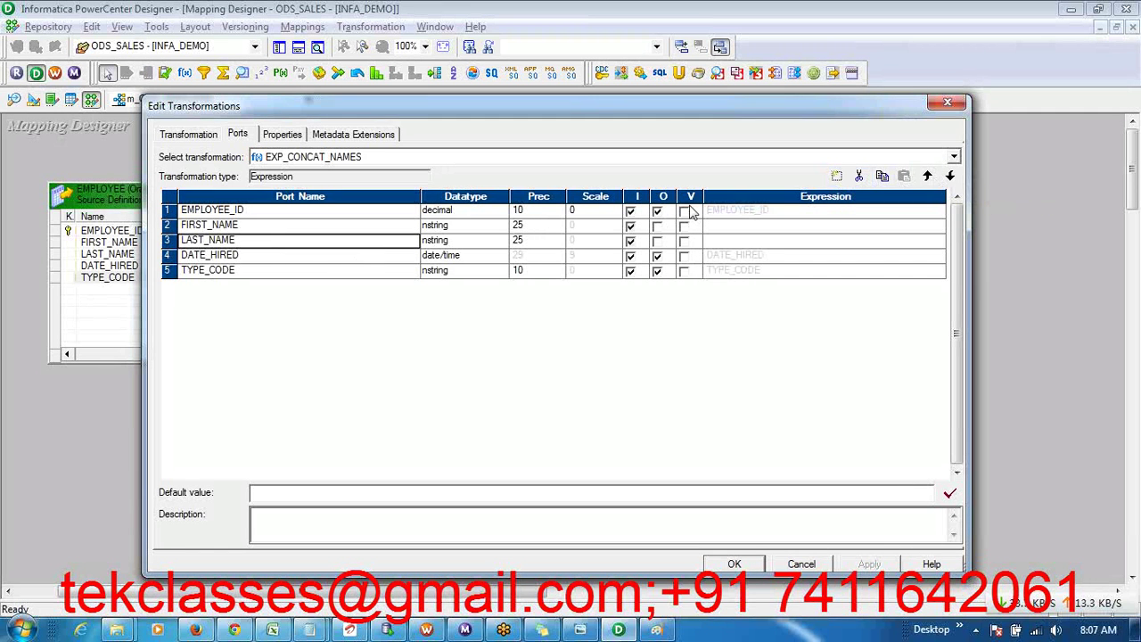
# - Add port out_NAME after LAST_NAME with precision 100 and only the output flag set, then apply
pyautogui.click(837, 177)
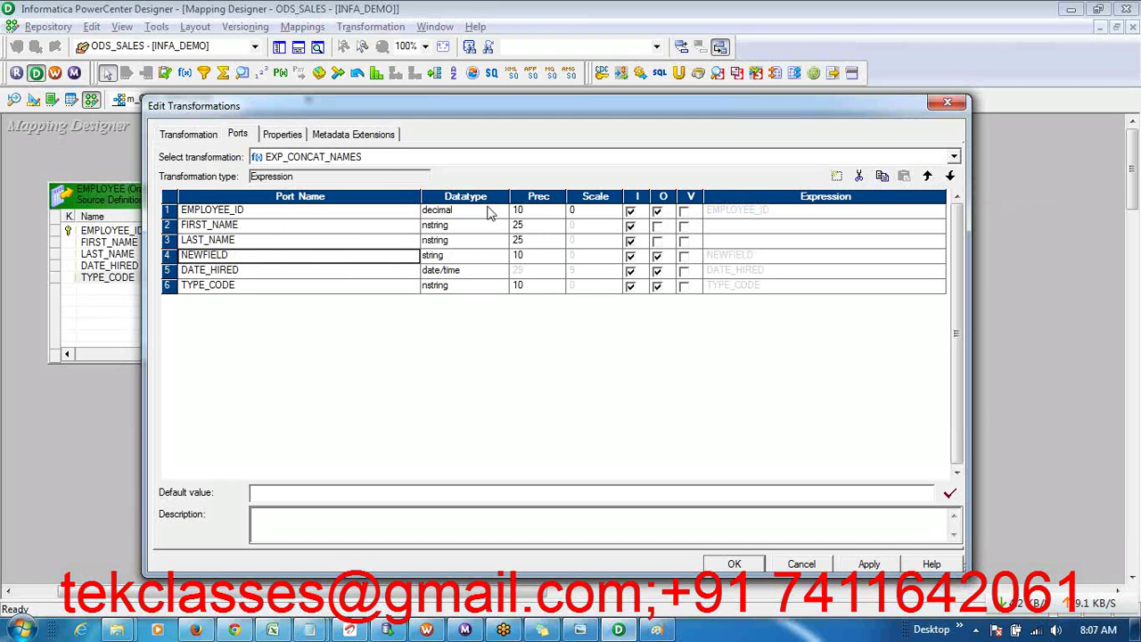
pyautogui.click(198, 255)
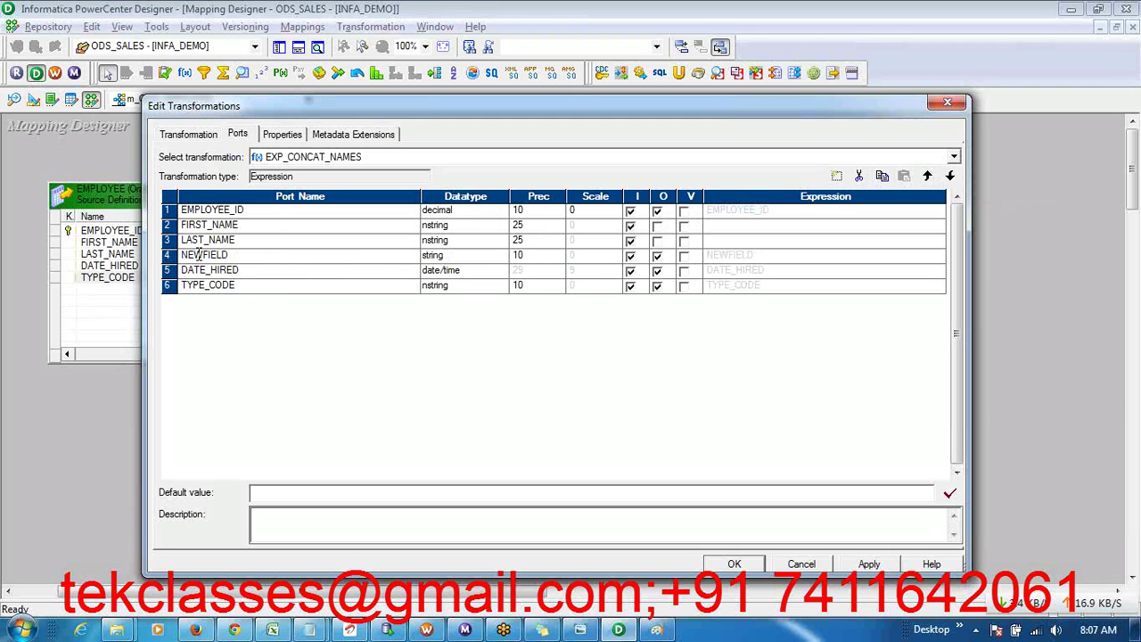
pyautogui.doubleClick(198, 255)
pyautogui.write('out_NAME')
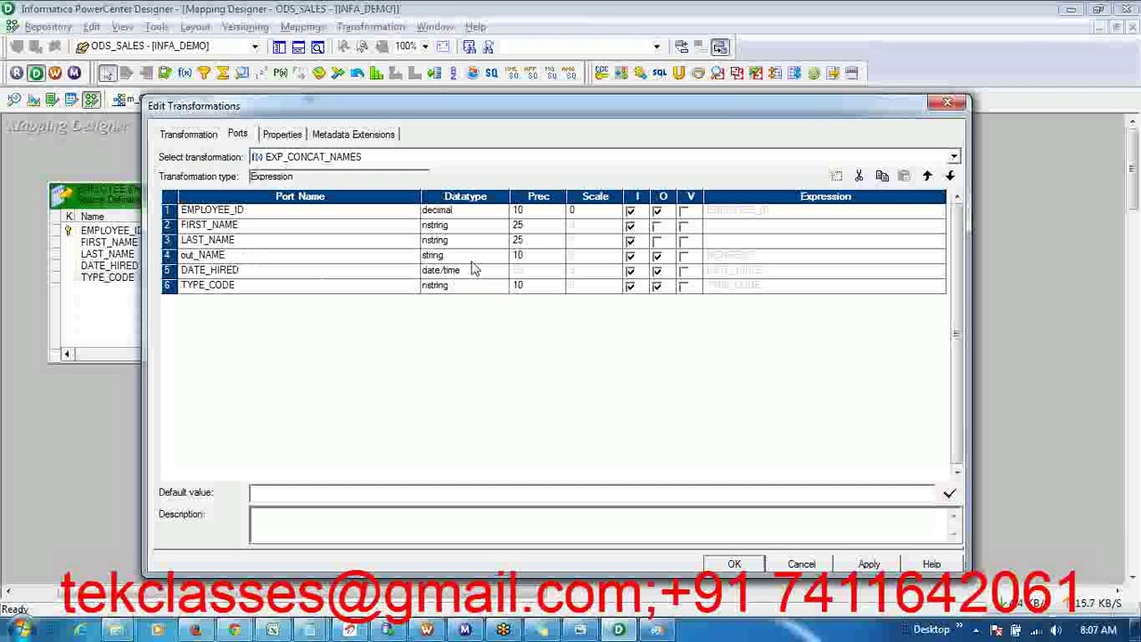
pyautogui.click(520, 256)
pyautogui.write('0')
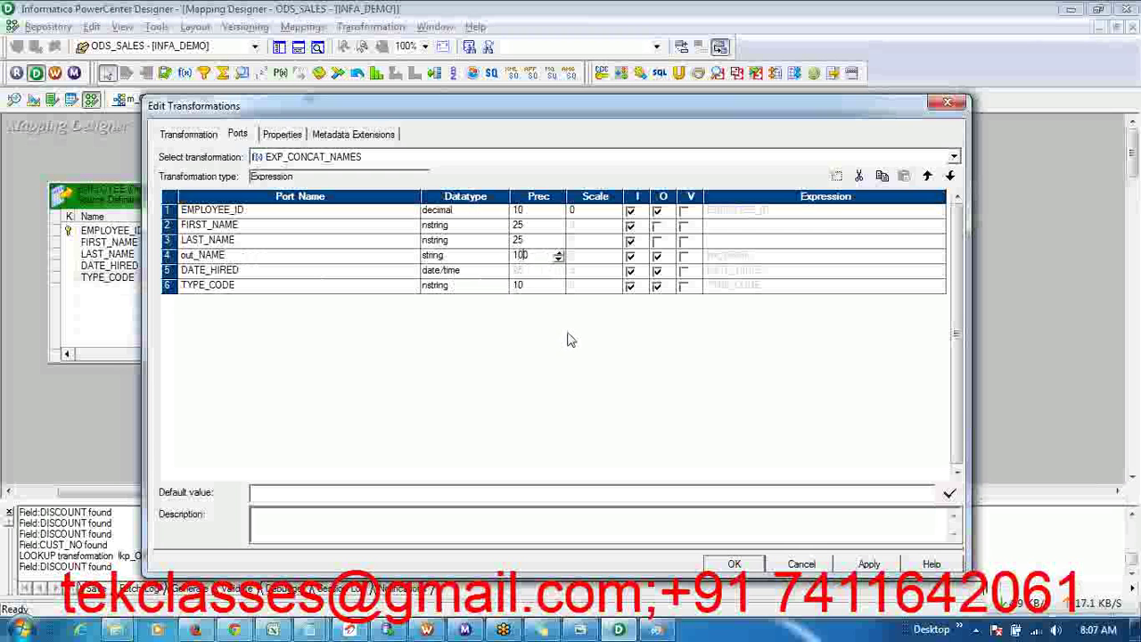
pyautogui.click(630, 256)
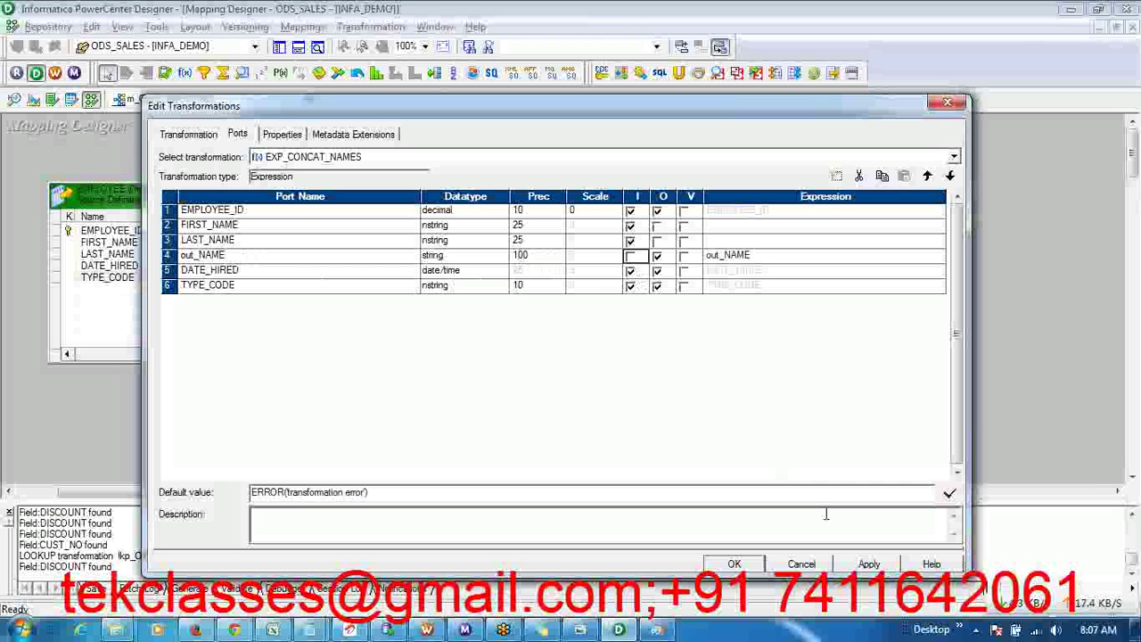
pyautogui.click(877, 565)
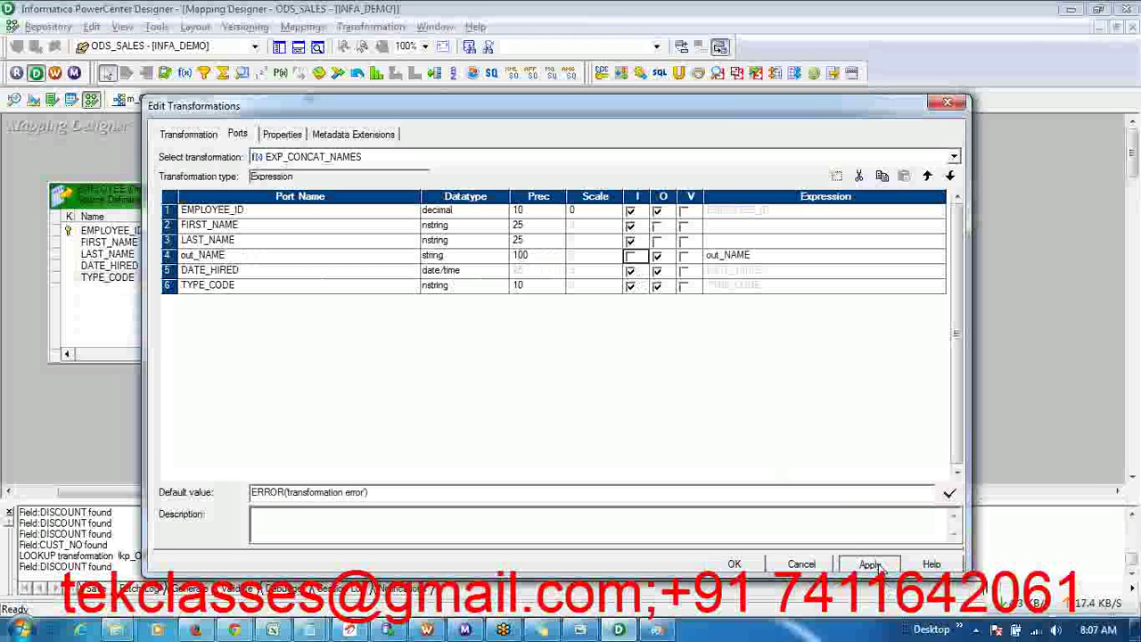
pyautogui.click(734, 564)
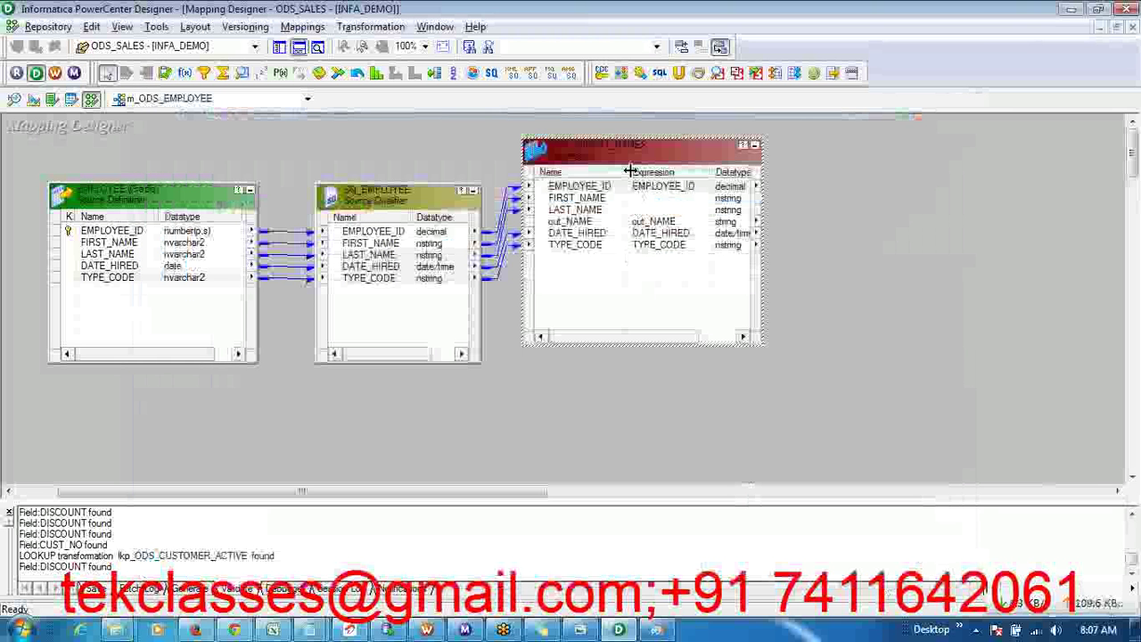
# - Move EXP_CONCAT_NAMES right on the canvas and open the Expression Editor for out_NAME
pyautogui.moveTo(631, 161); pyautogui.dragTo(704, 159)
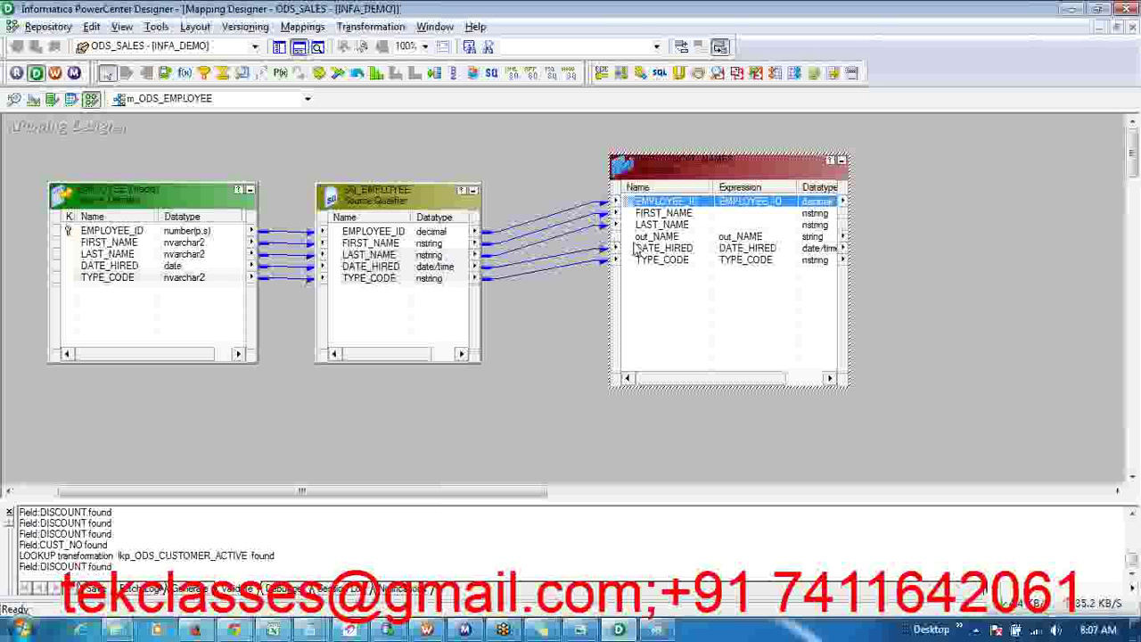
pyautogui.doubleClick(753, 241)
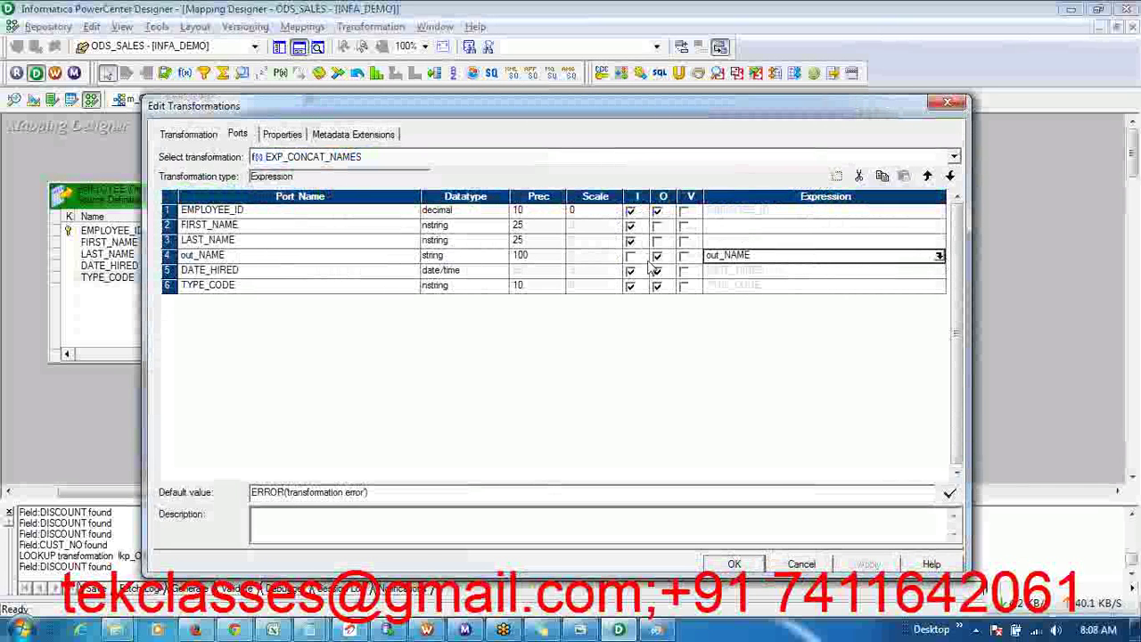
pyautogui.click(939, 257)
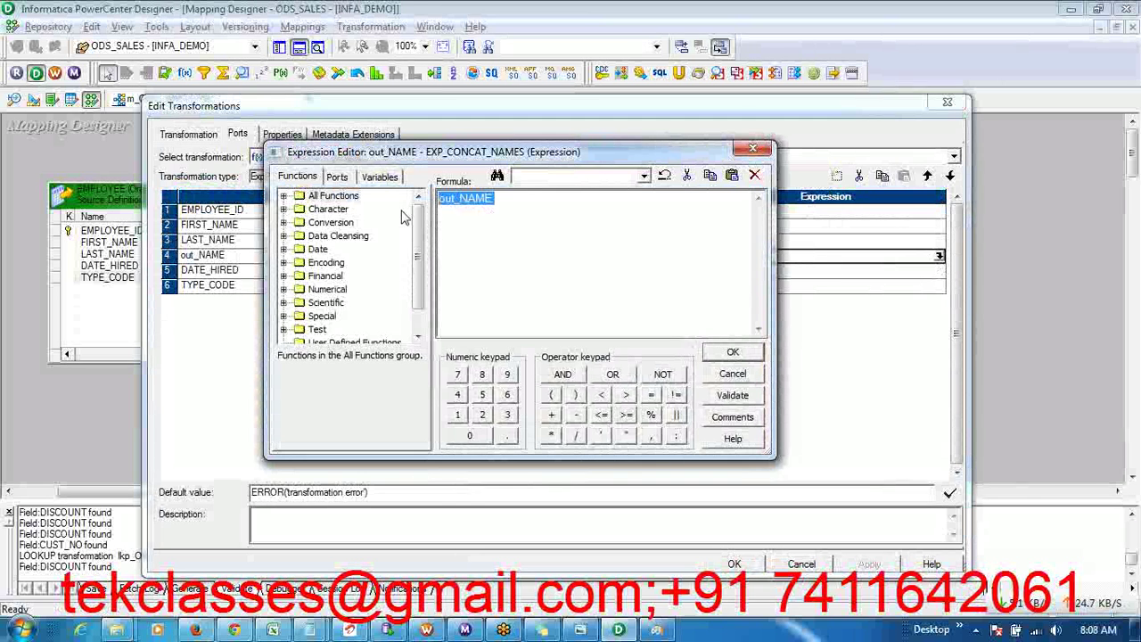
# - Show the Concat function's syntax and description under All Functions
pyautogui.click(284, 197)
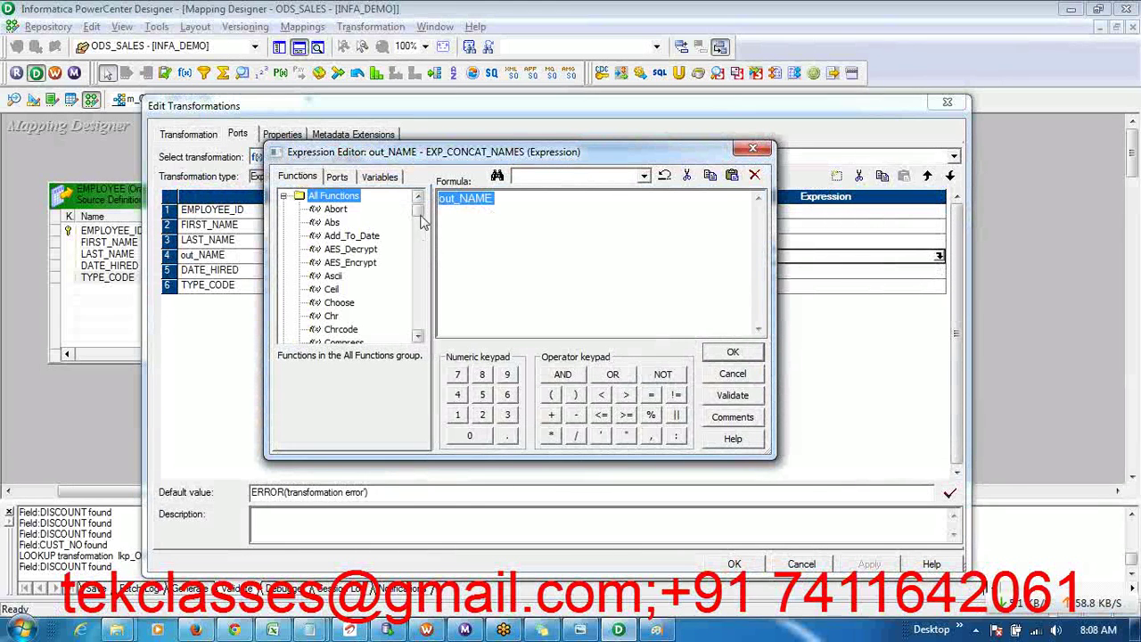
pyautogui.moveTo(418, 217); pyautogui.dragTo(418, 225)
pyautogui.click(342, 238)
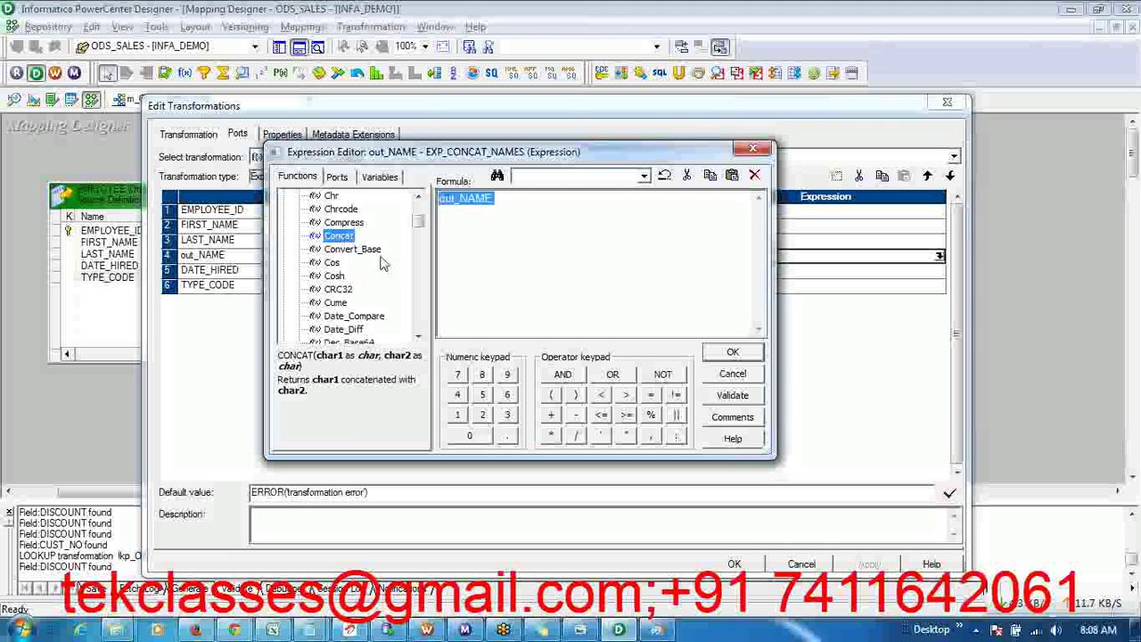
# - Select the existing out_NAME formula text and bring the course notes to the front
pyautogui.click(475, 241)
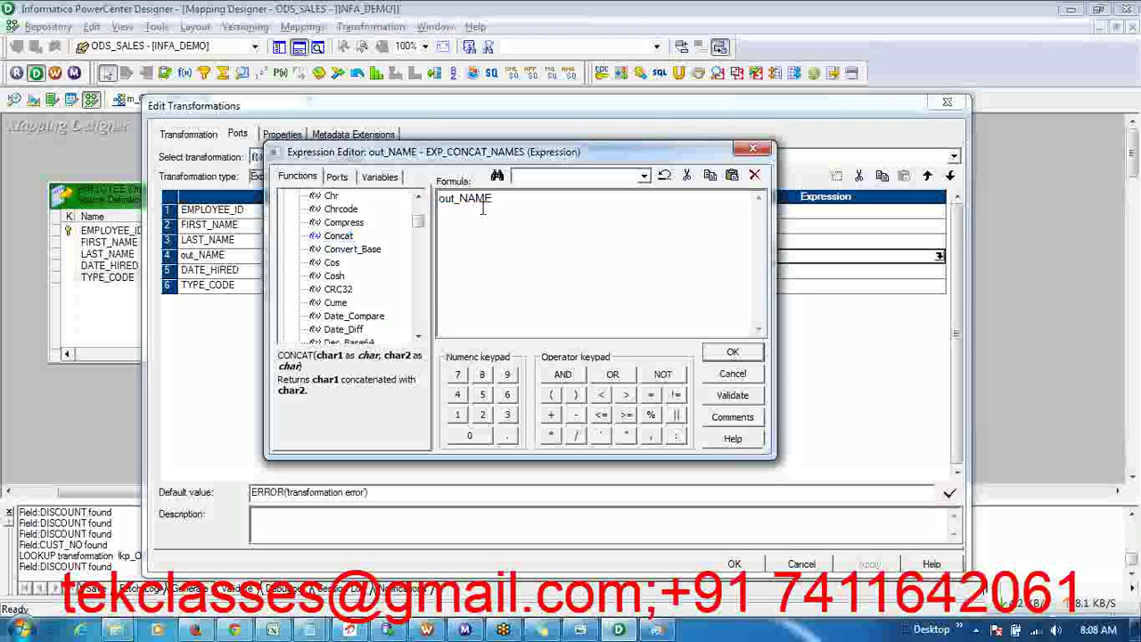
pyautogui.doubleClick(484, 202)
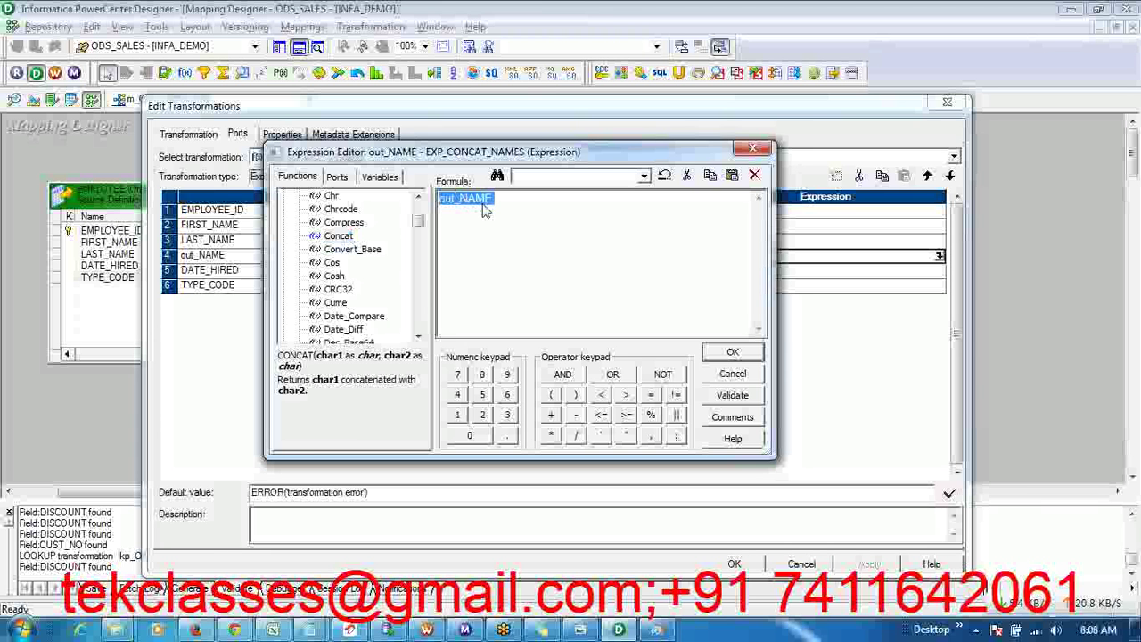
pyautogui.click(542, 630)
pyautogui.scroll(-1, 363, 524)
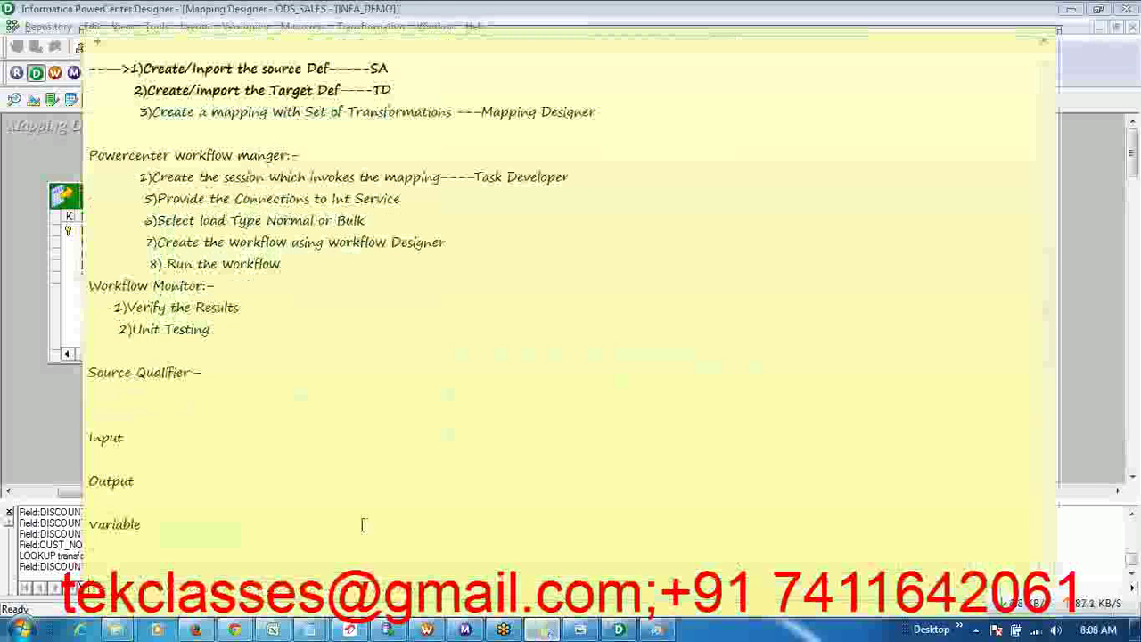
# - Read the NAME rule FIRST_NAME || ',' || LAST_NAME in Excel cell H3, then return to out_NAME's editor
pyautogui.scroll(-3, 268, 508)
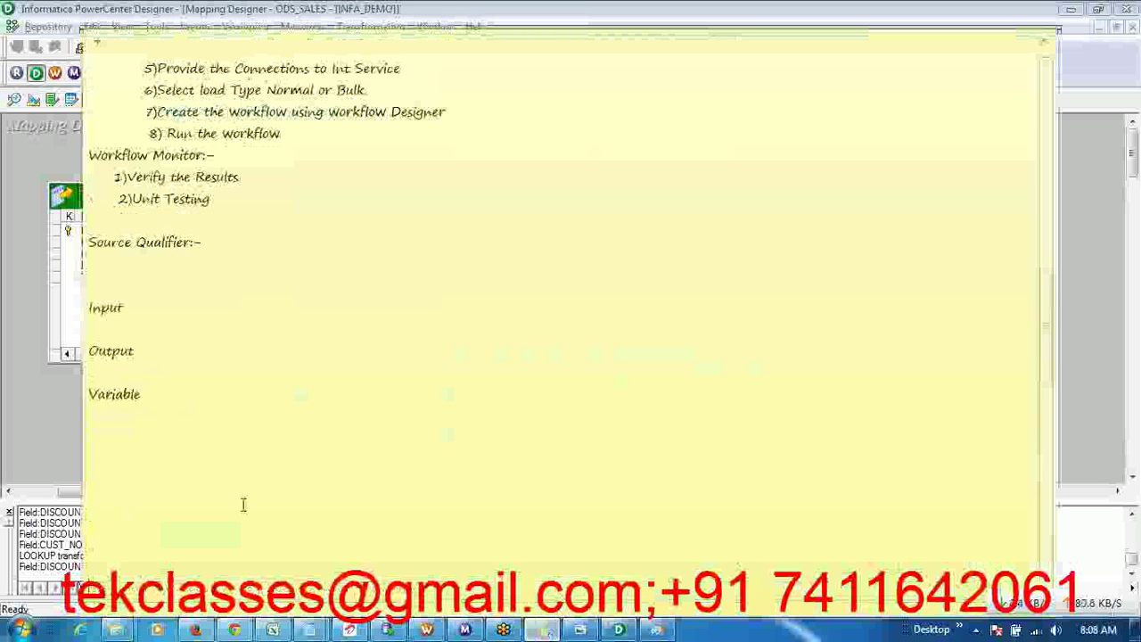
pyautogui.click(109, 441)
pyautogui.click(275, 630)
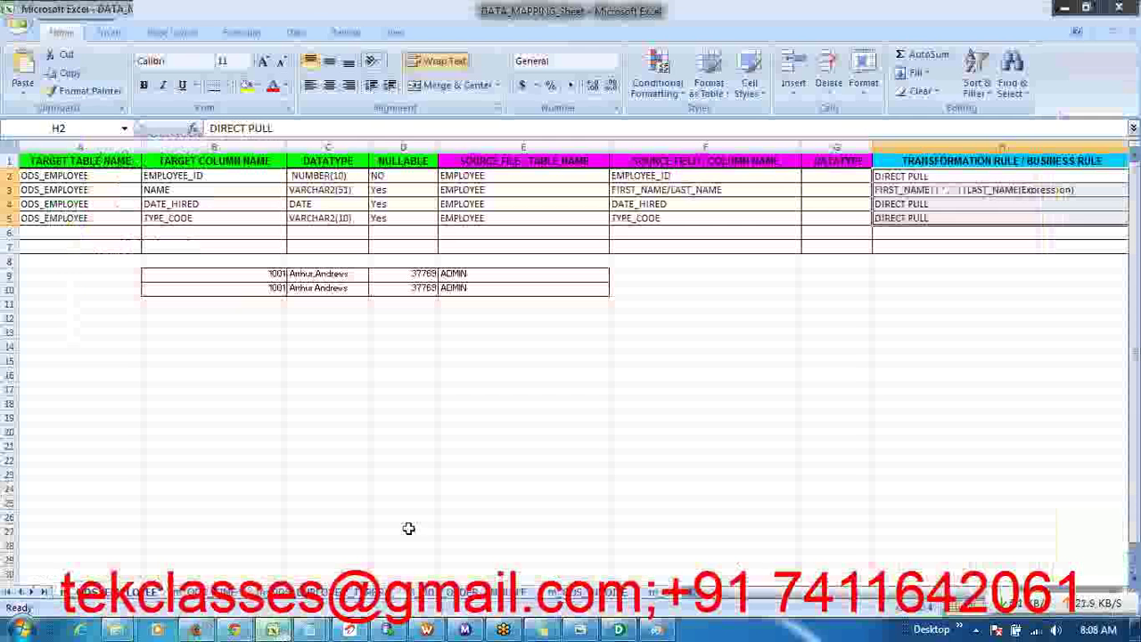
pyautogui.click(910, 190)
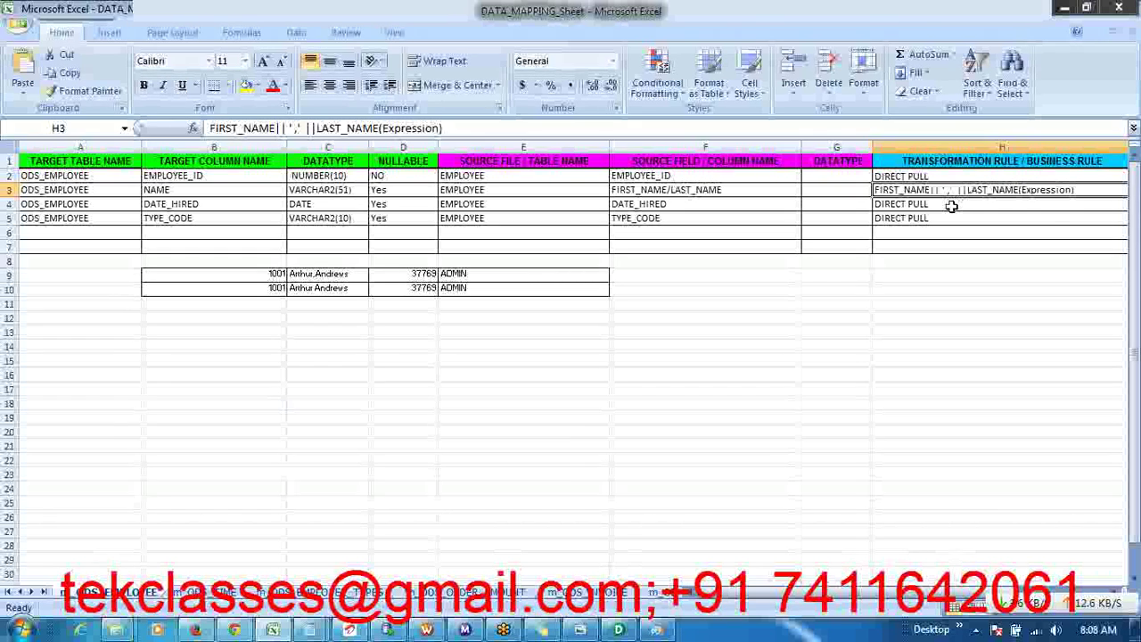
pyautogui.hotkey('alt', 'Tab')
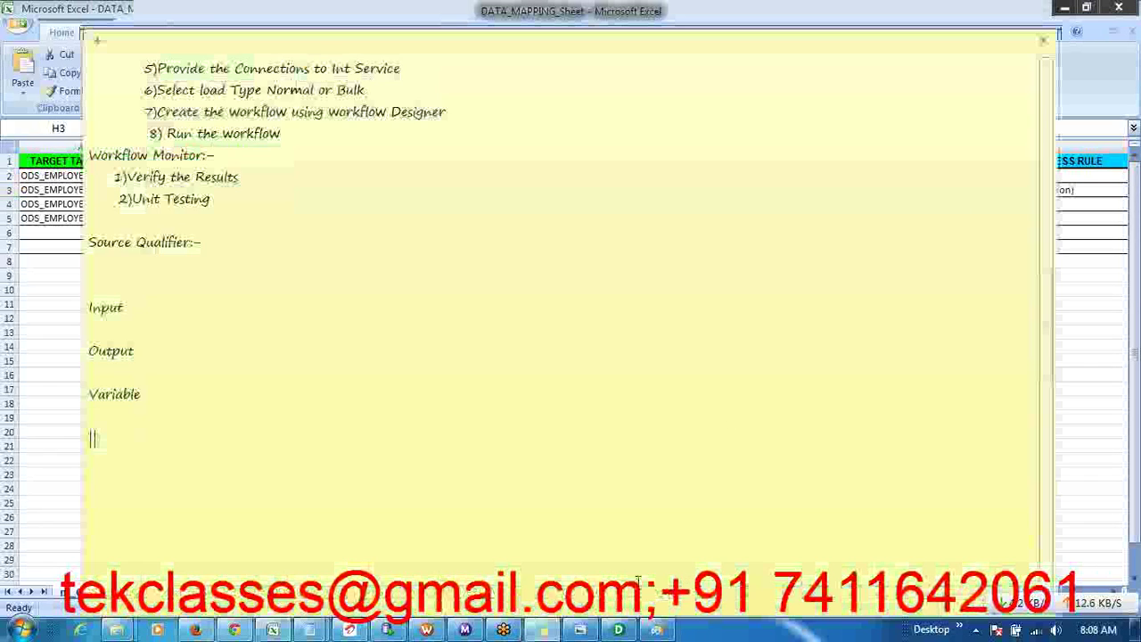
pyautogui.click(618, 629)
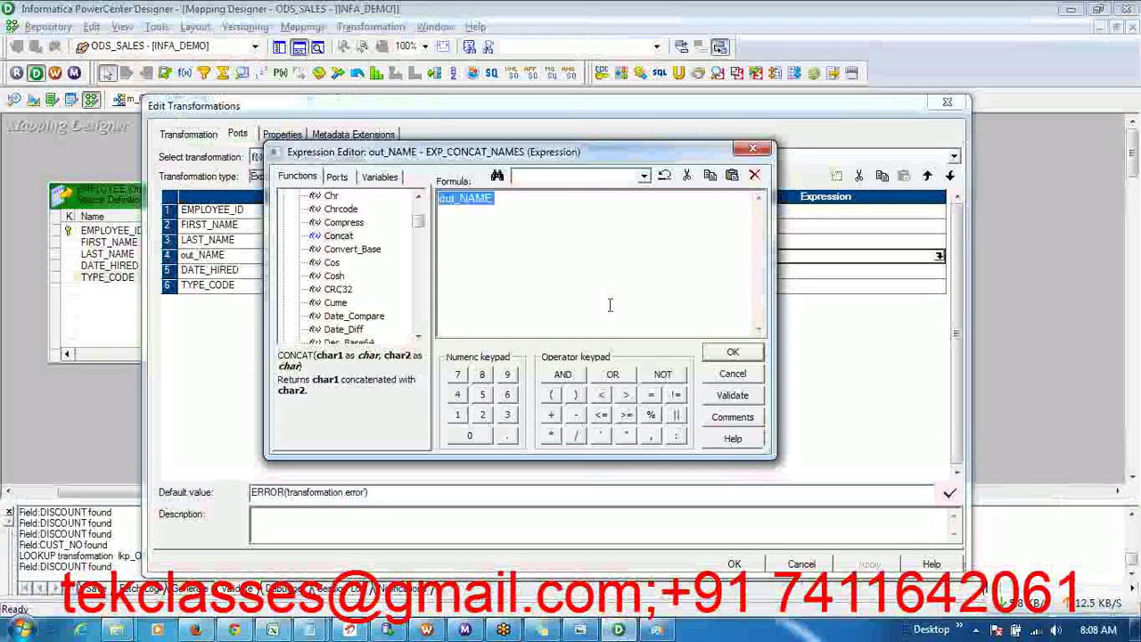
# - Replace out_NAME's formula with a || concatenation of the FIRST_NAME and LAST_NAME ports
pyautogui.press('Delete')
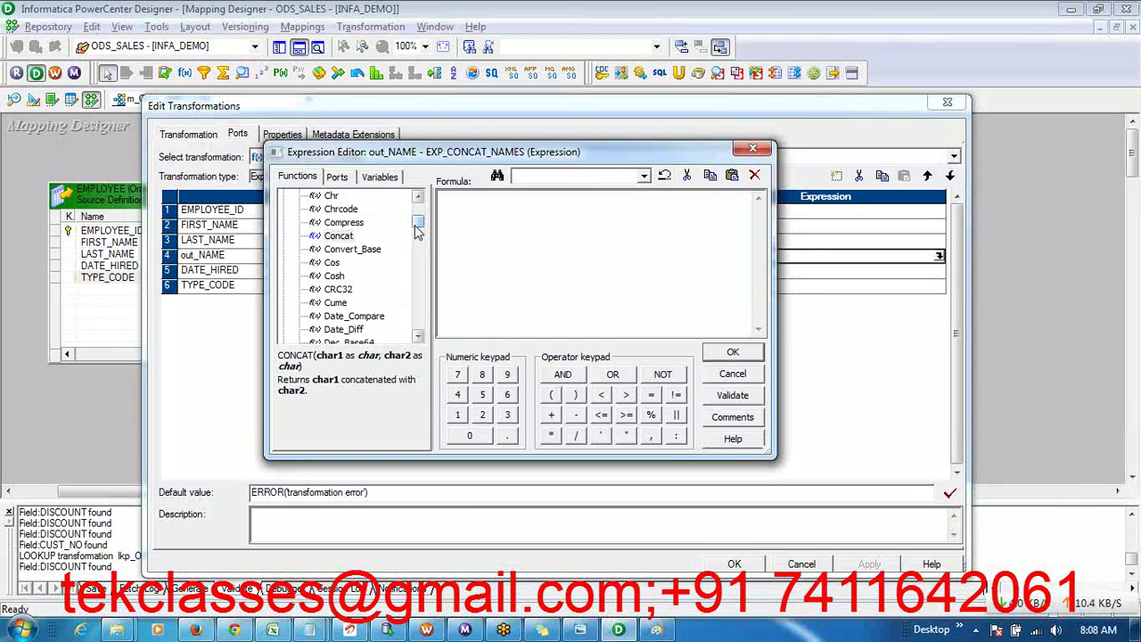
pyautogui.moveTo(418, 231); pyautogui.dragTo(418, 218)
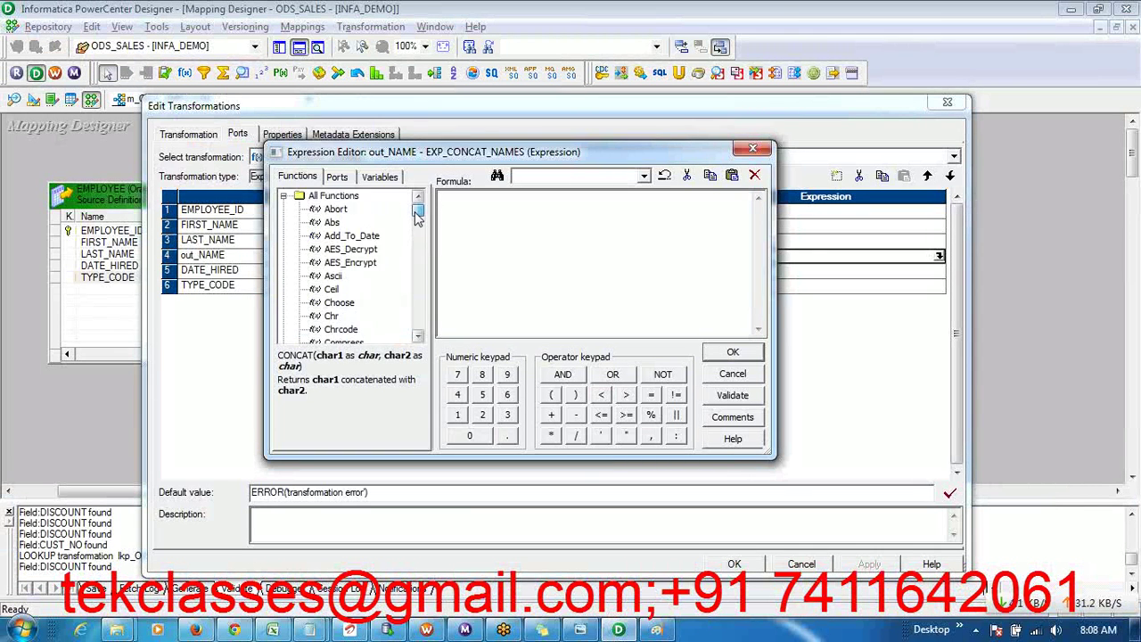
pyautogui.click(337, 178)
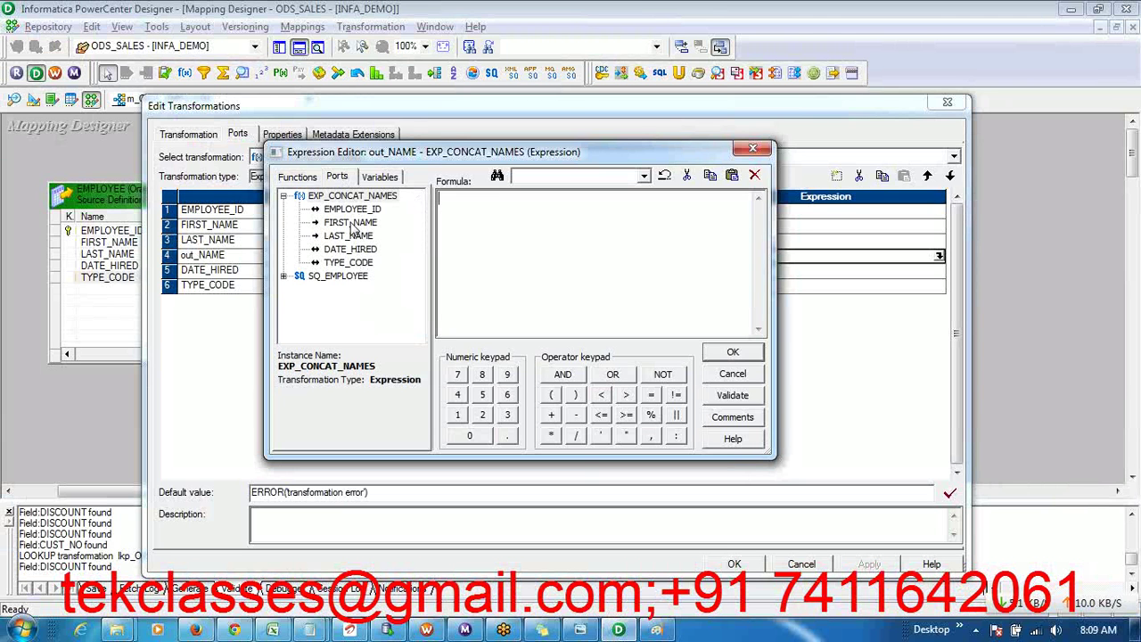
pyautogui.click(351, 223)
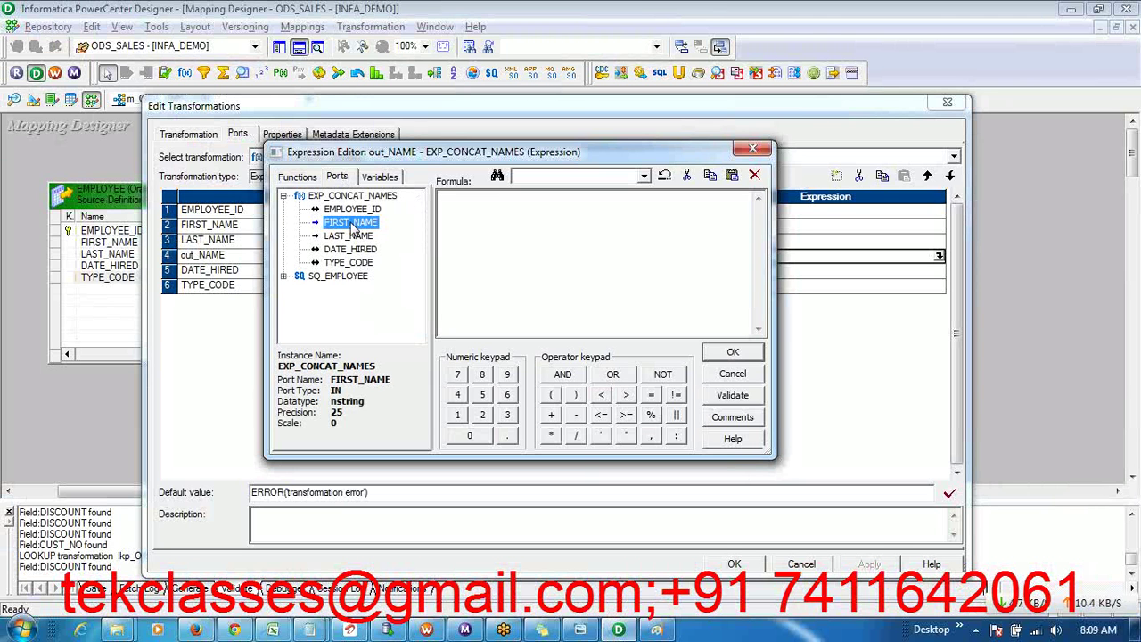
pyautogui.doubleClick(351, 223)
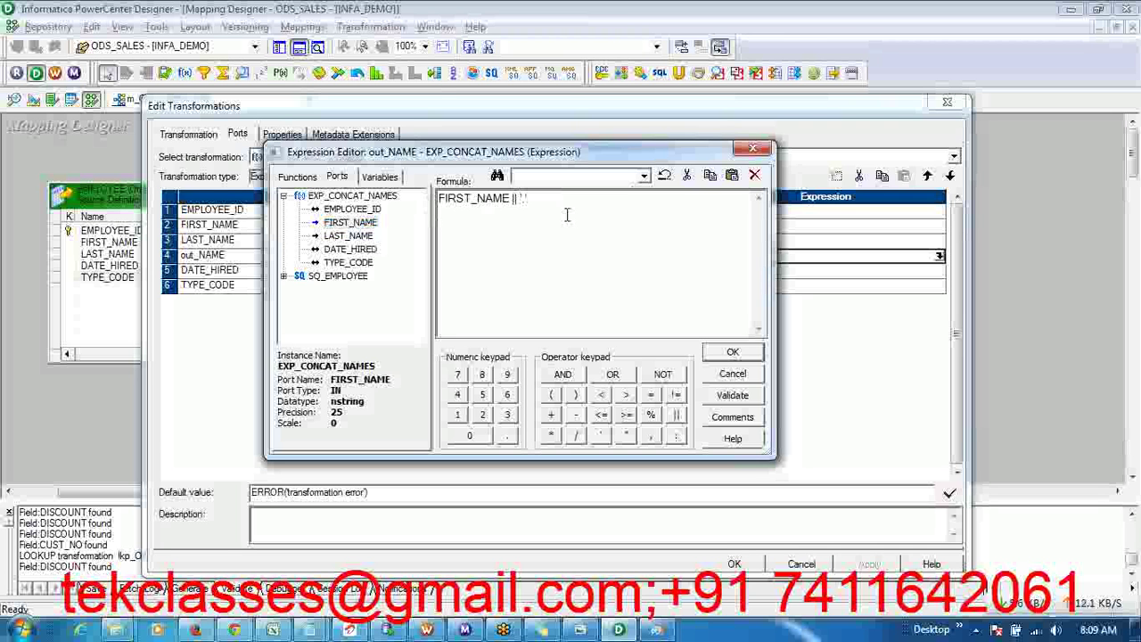
pyautogui.doubleClick(357, 237)
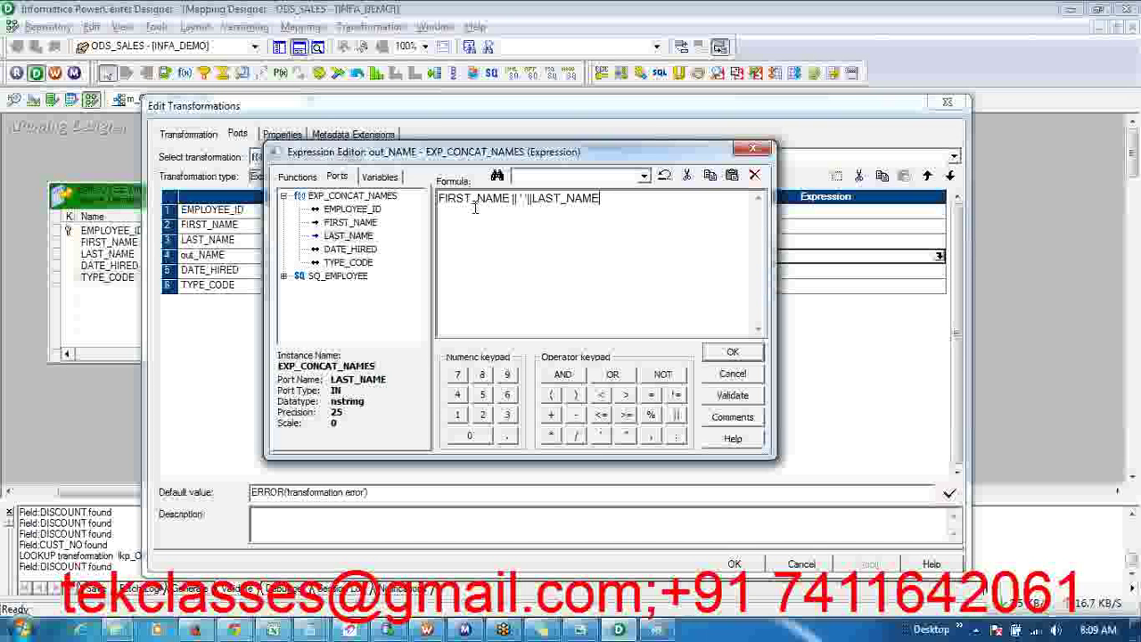
pyautogui.doubleClick(588, 200)
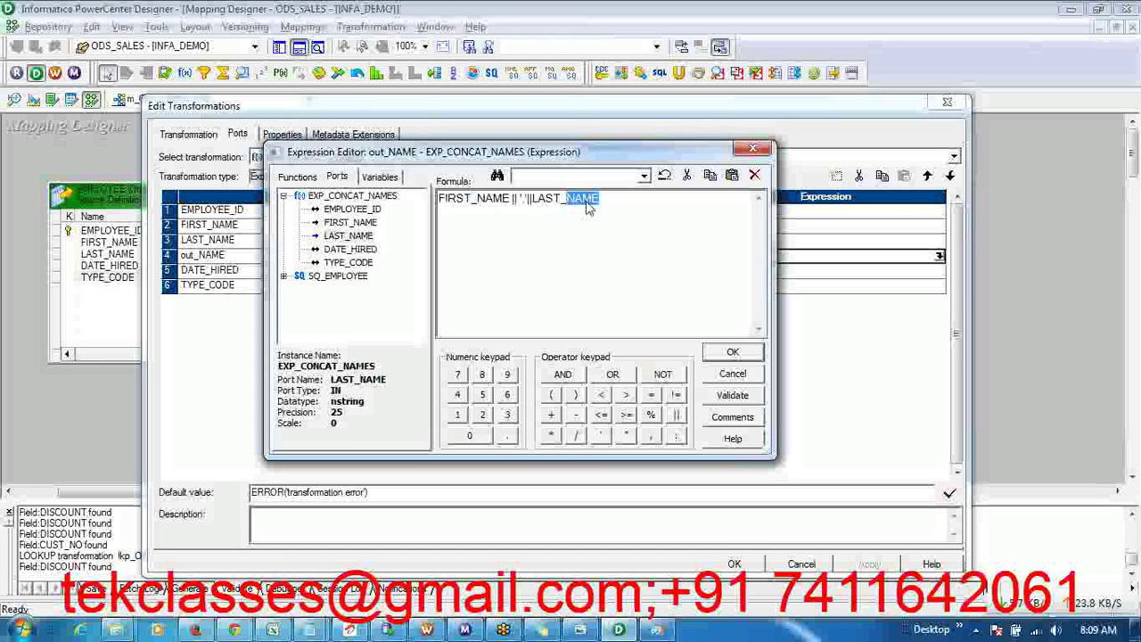
pyautogui.click(637, 244)
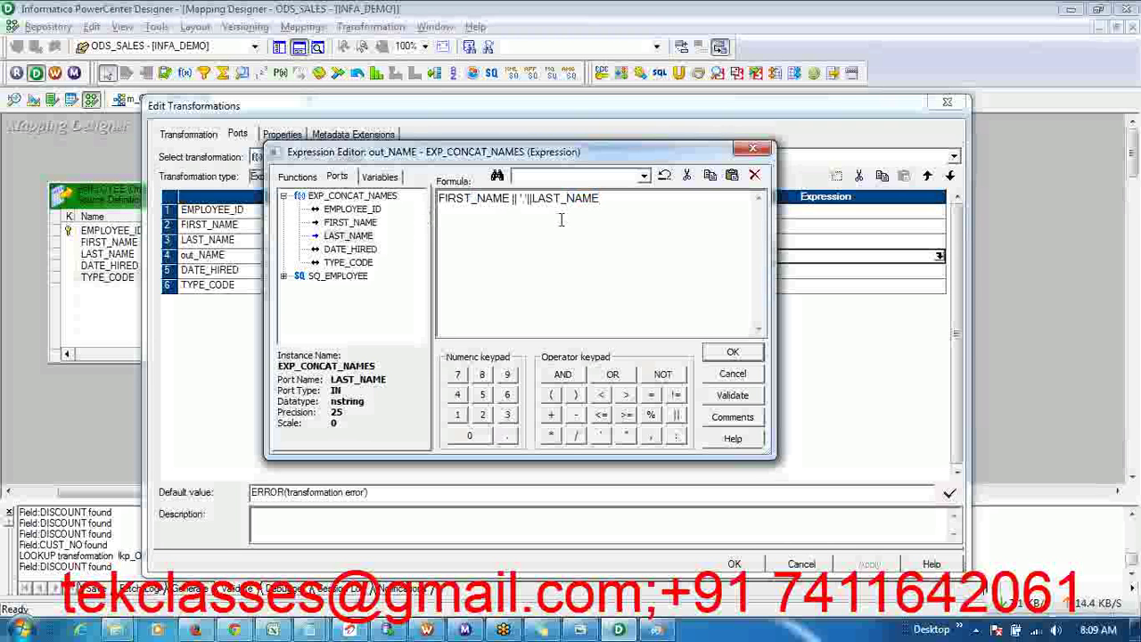
# - Validate the concatenation formula twice and accept it for out_NAME
pyautogui.click(747, 400)
pyautogui.click(585, 346)
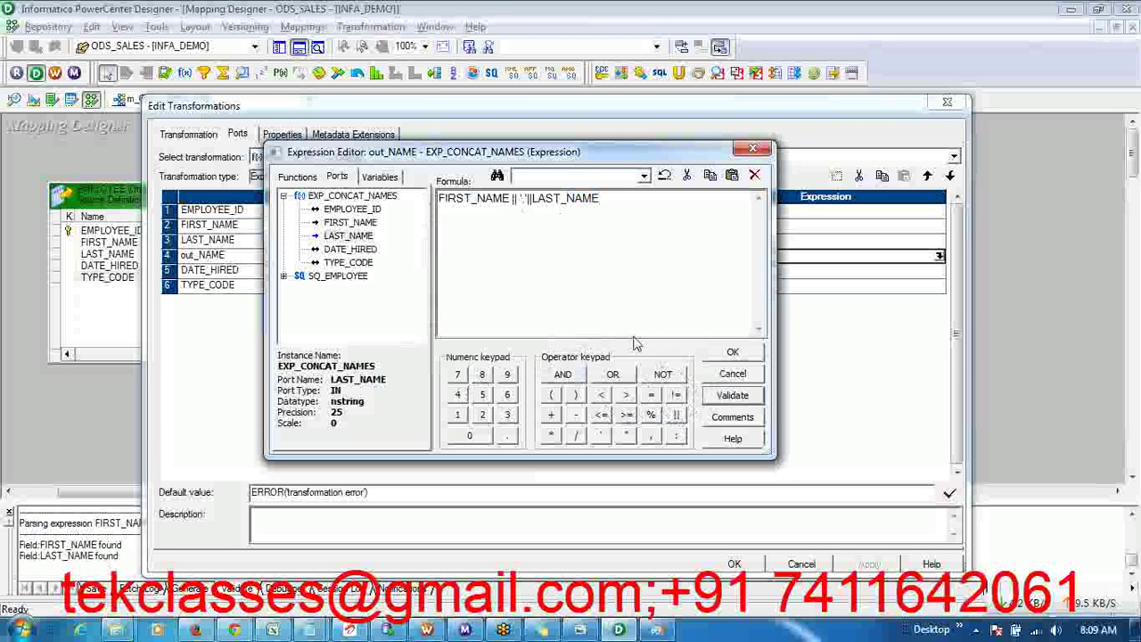
pyautogui.click(732, 395)
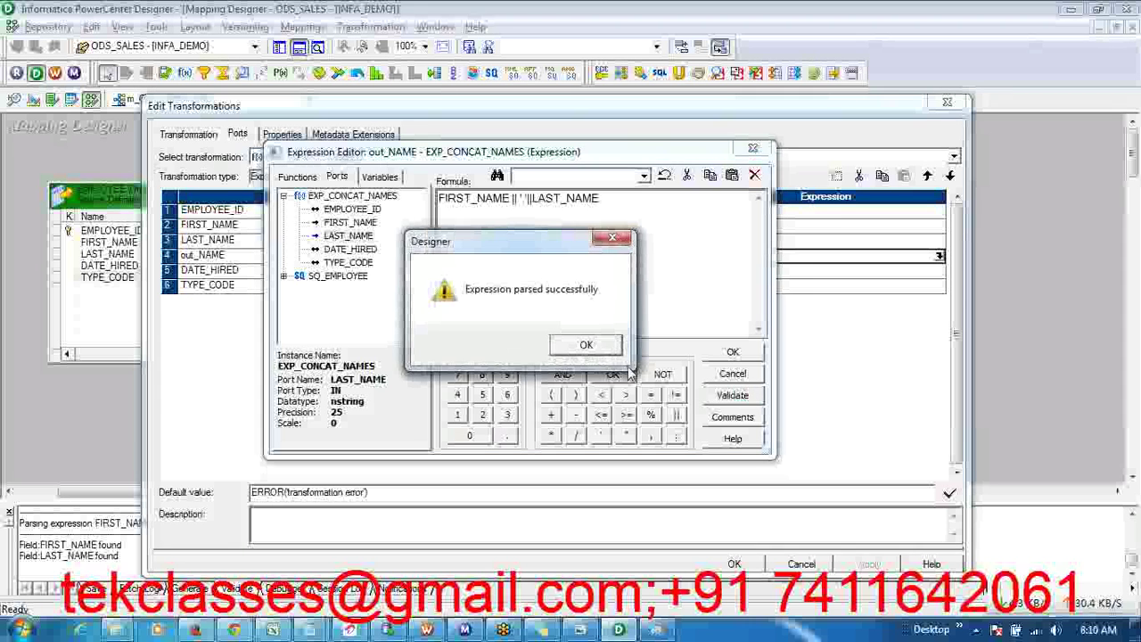
pyautogui.click(585, 345)
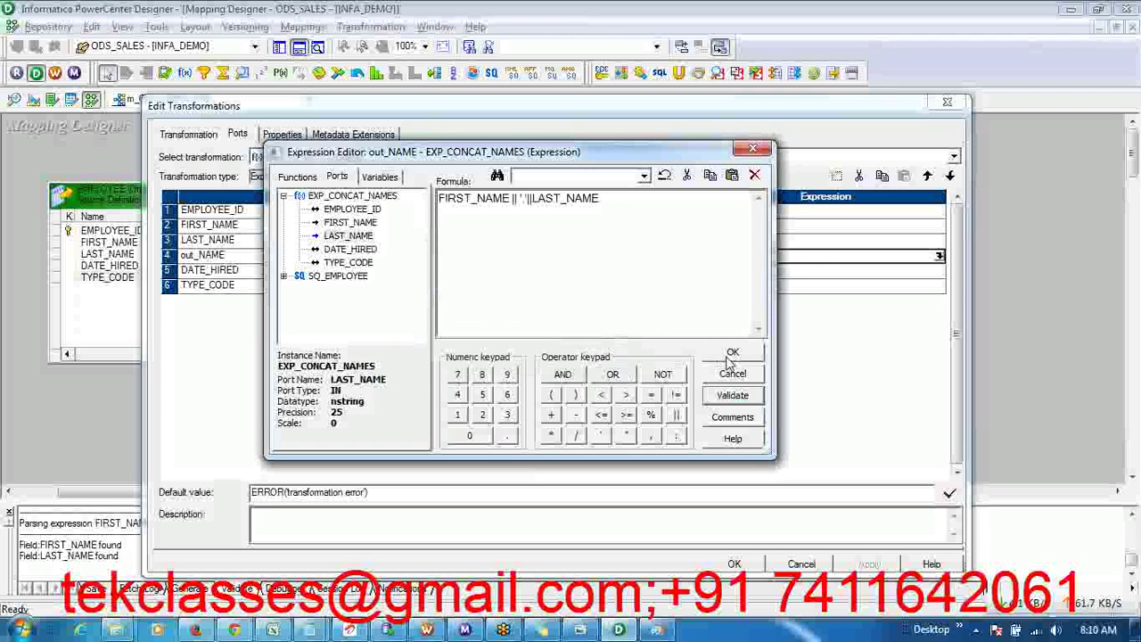
pyautogui.click(730, 354)
# - Apply the port changes and close Edit Transformations back to the m_ODS_EMPLOYEE mapping
pyautogui.click(341, 262)
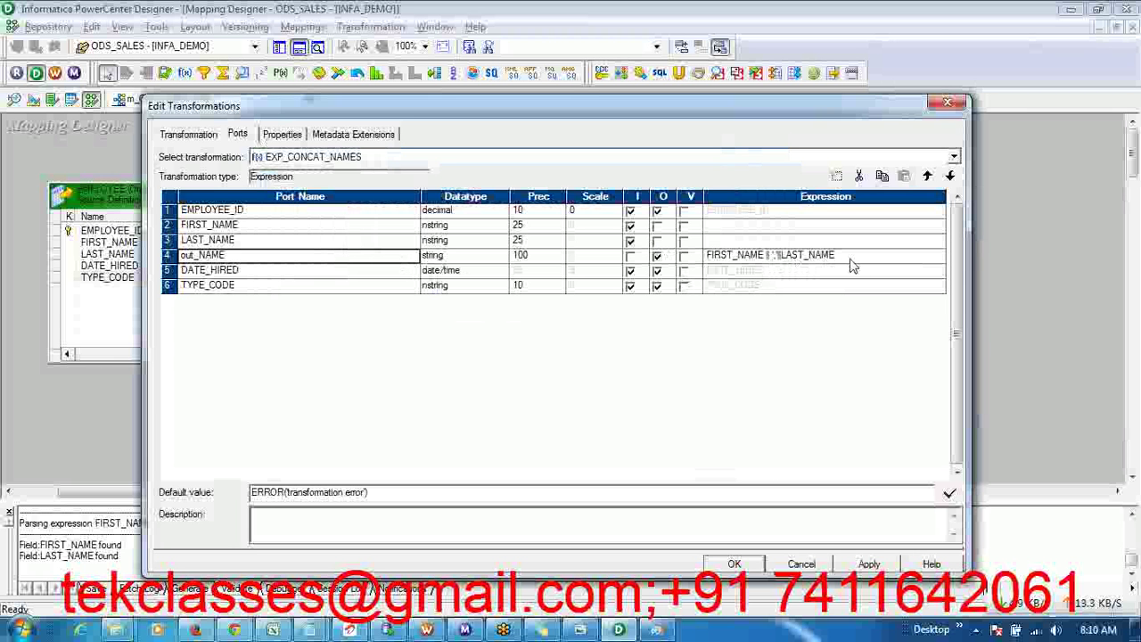
pyautogui.click(338, 277)
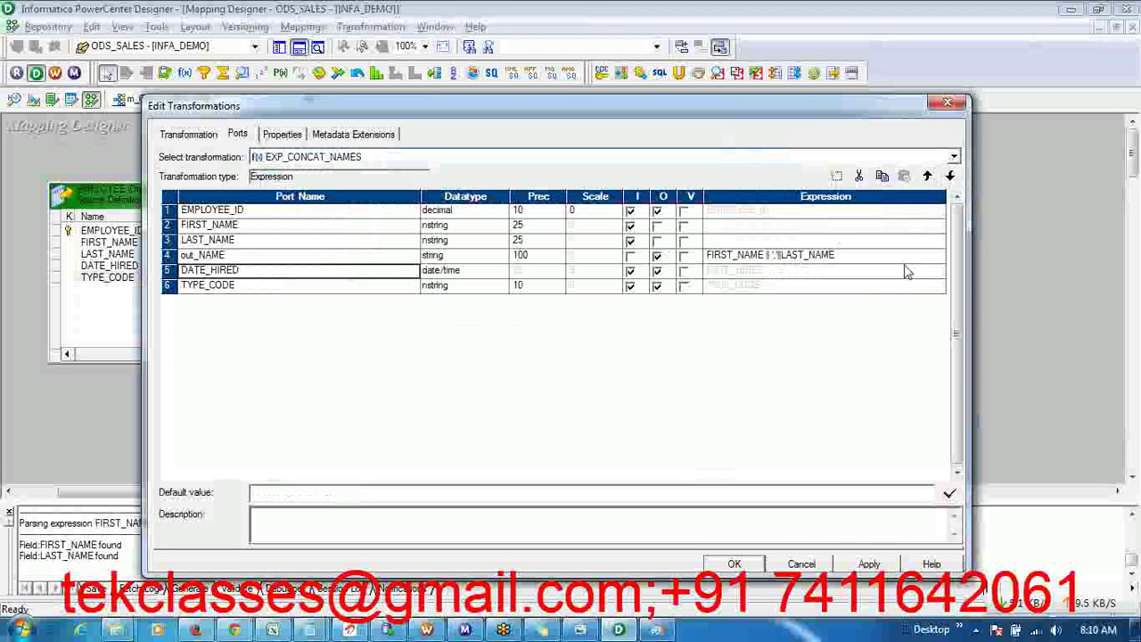
pyautogui.click(885, 566)
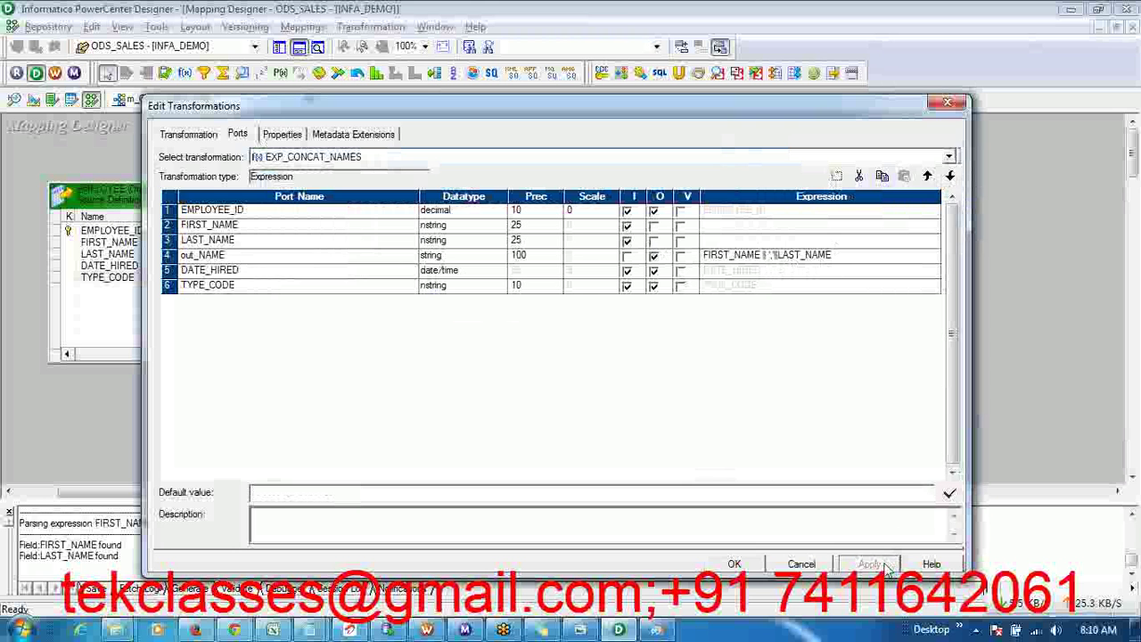
pyautogui.click(758, 568)
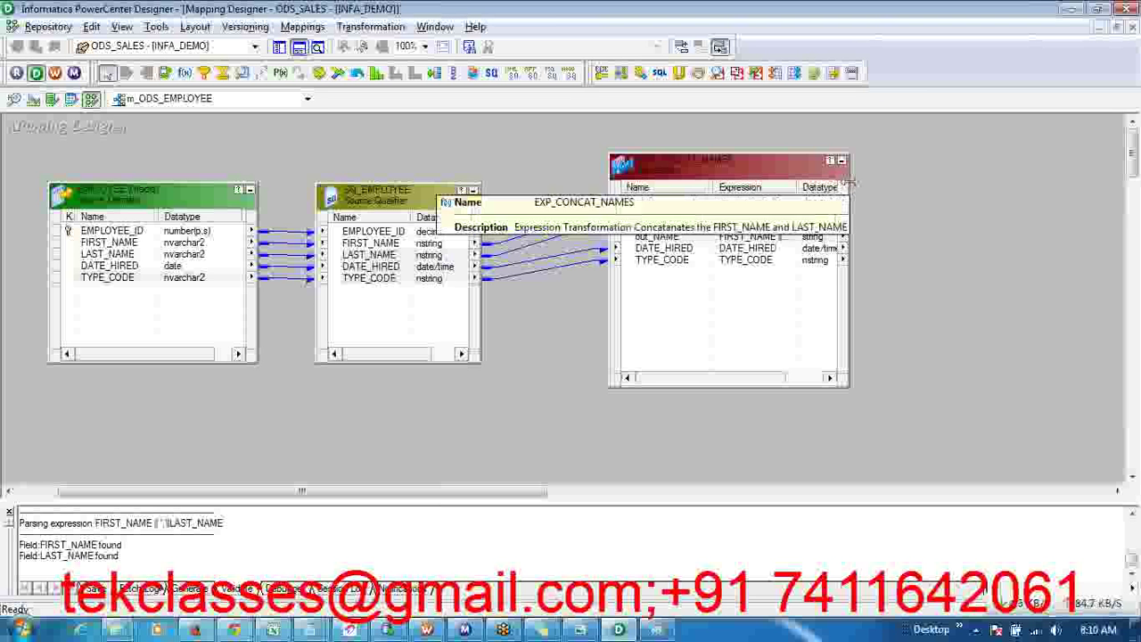
# - Widen and heighten the EXP_CONCAT_NAMES box and its Expression column so full formulas show
pyautogui.moveTo(849, 183); pyautogui.dragTo(896, 183)
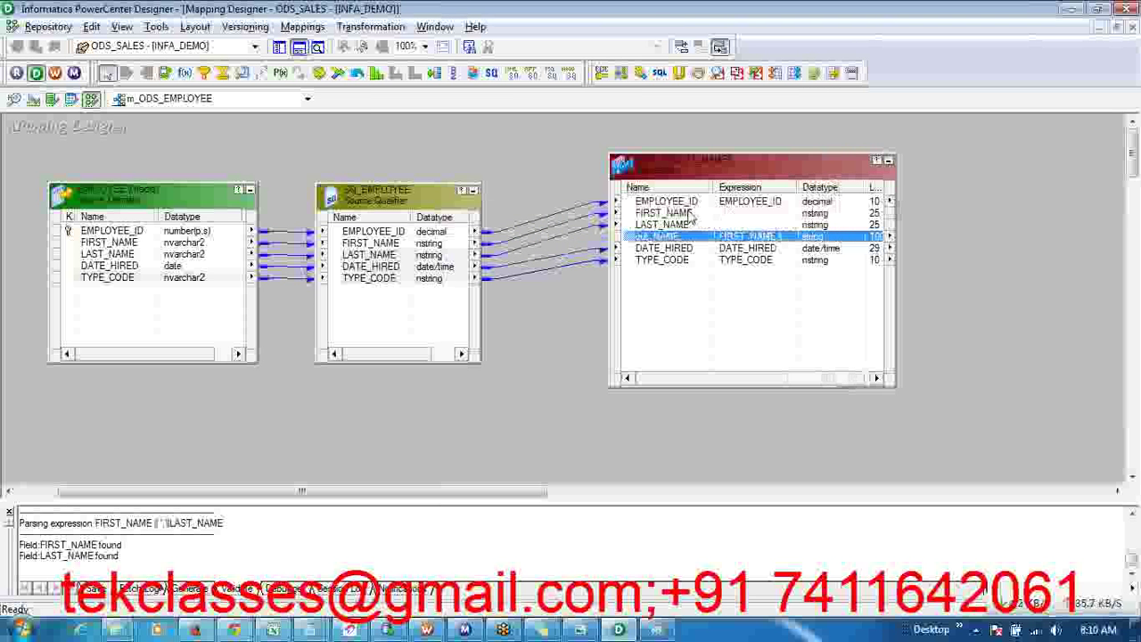
pyautogui.moveTo(798, 183); pyautogui.dragTo(825, 183)
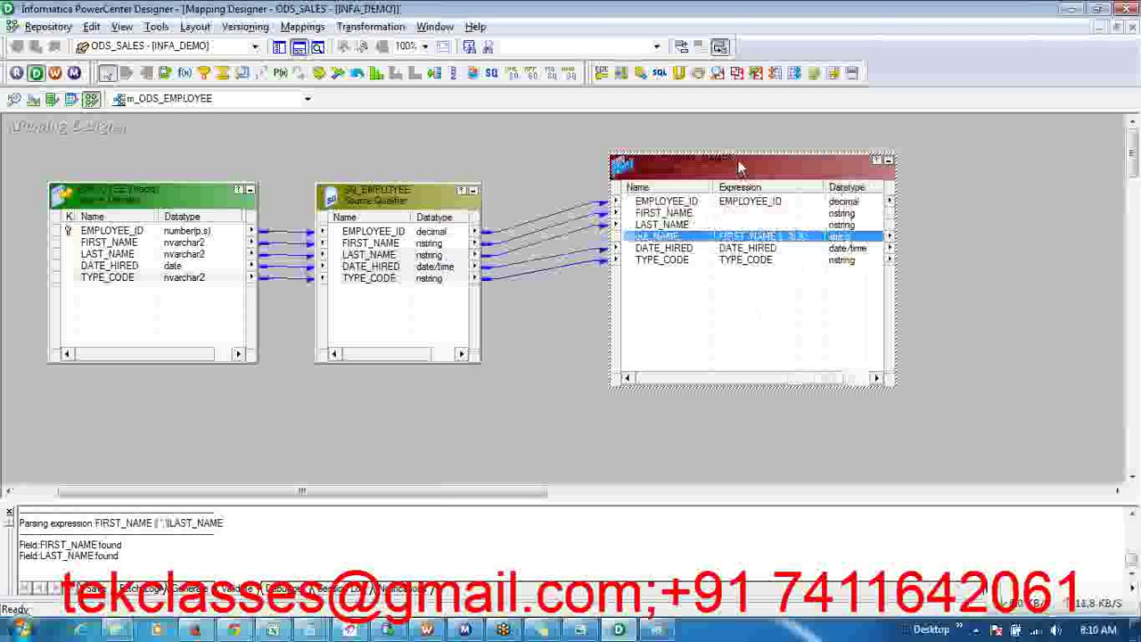
pyautogui.moveTo(736, 153); pyautogui.dragTo(728, 128)
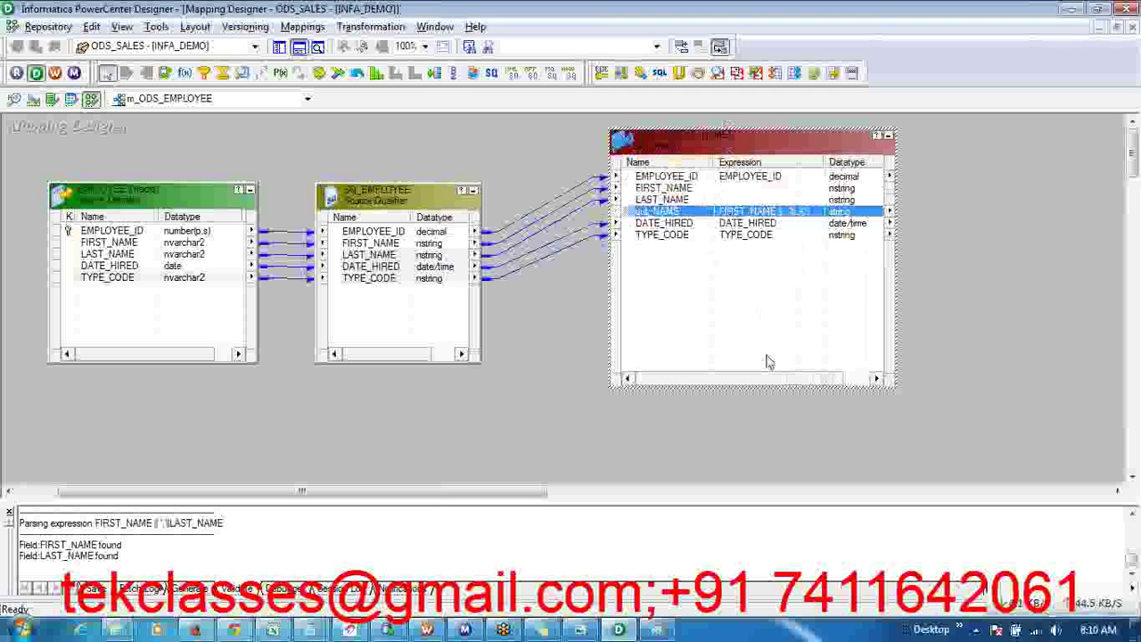
pyautogui.click(664, 470)
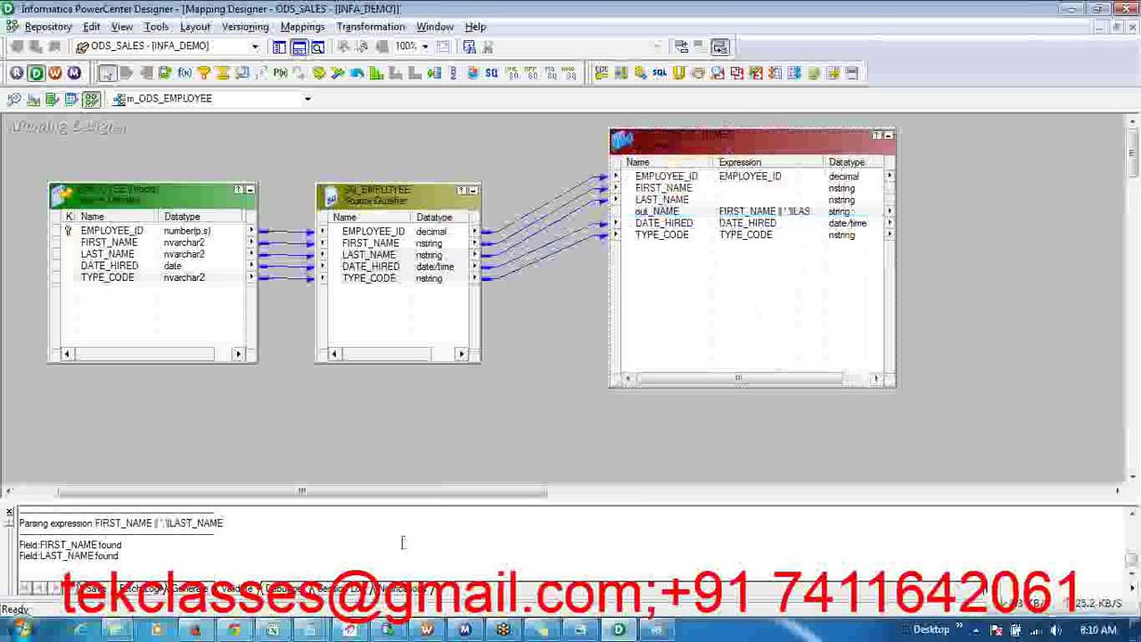
# - Show the repository Navigator and expand Targets to reveal ODS_EMPLOYEE
pyautogui.click(279, 47)
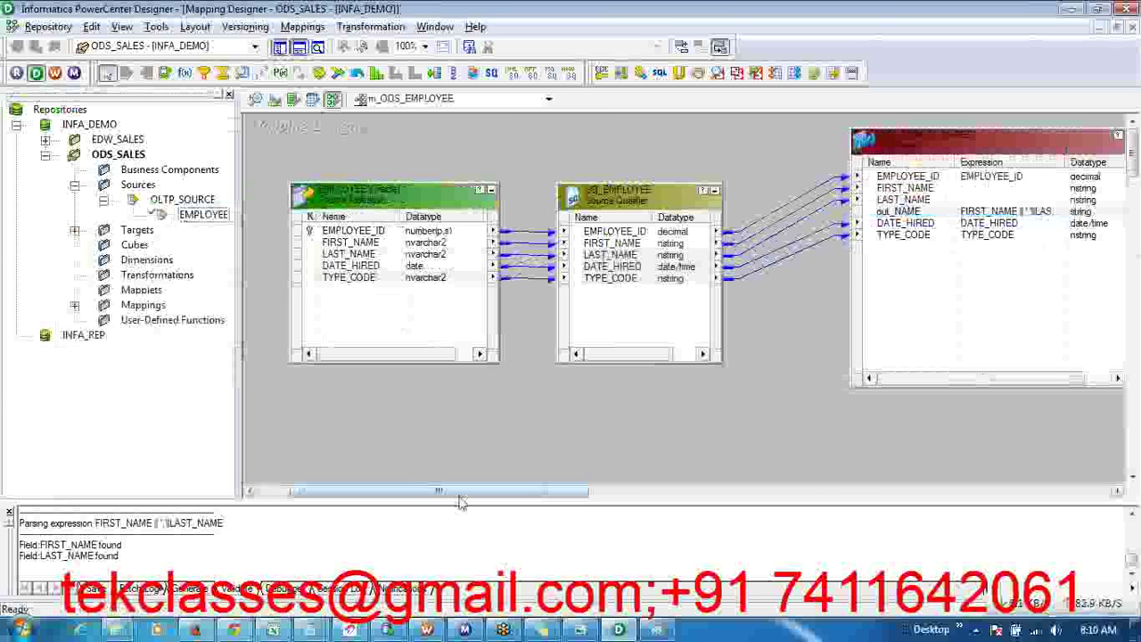
pyautogui.moveTo(457, 495); pyautogui.dragTo(560, 492)
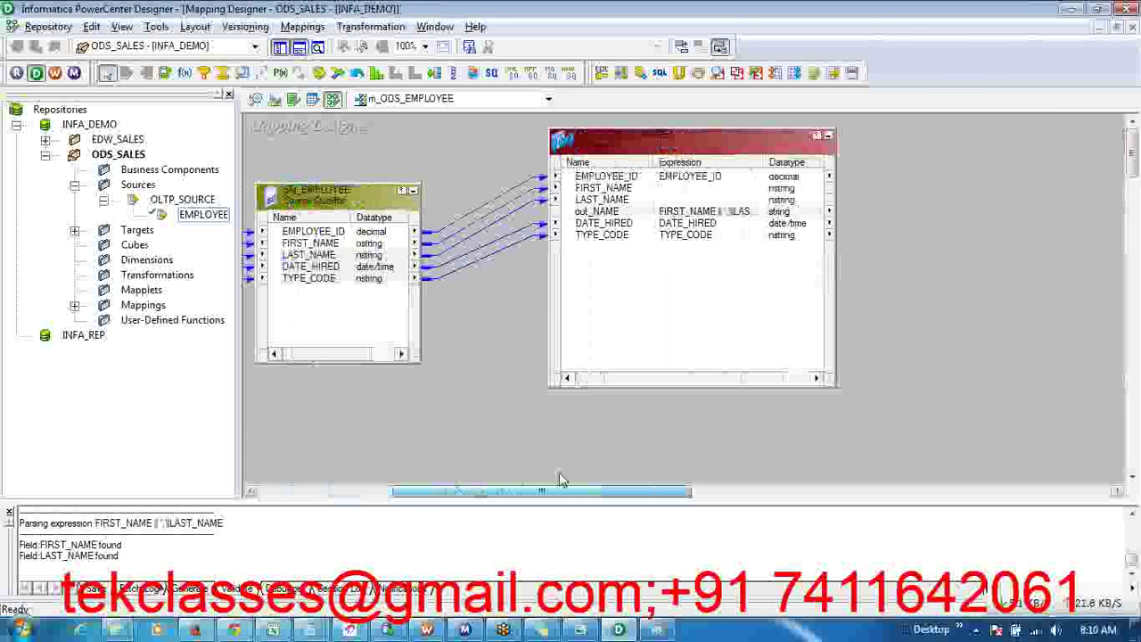
pyautogui.click(75, 230)
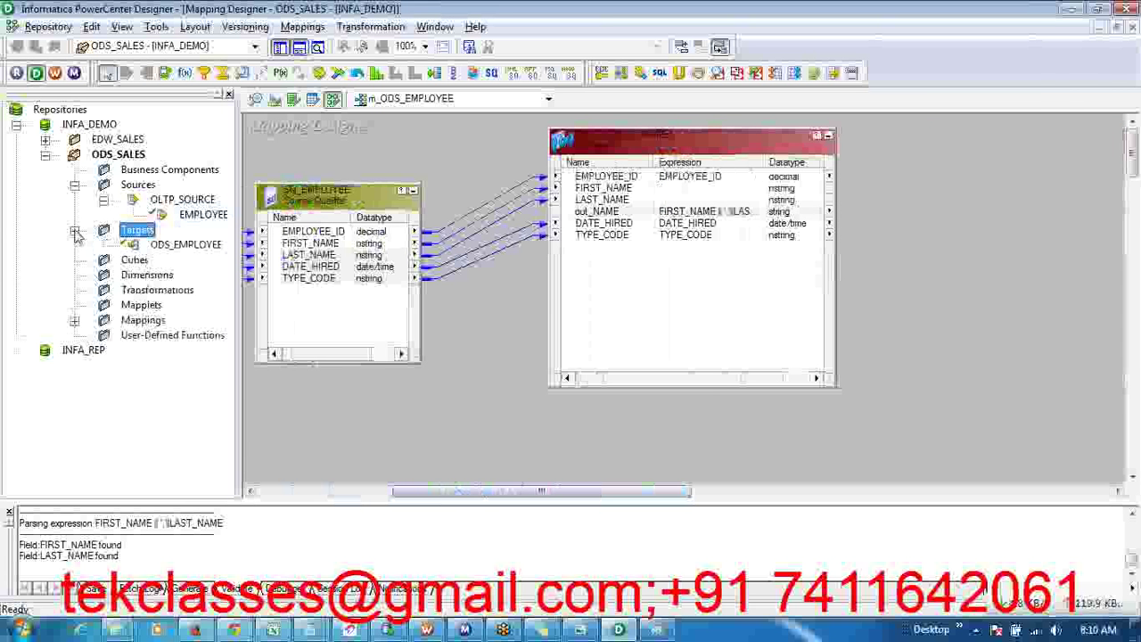
# - Place the ODS_EMPLOYEE target right of the expression and link EMPLOYEE_ID and out_NAME→NAME into it
pyautogui.moveTo(178, 245); pyautogui.dragTo(883, 208)
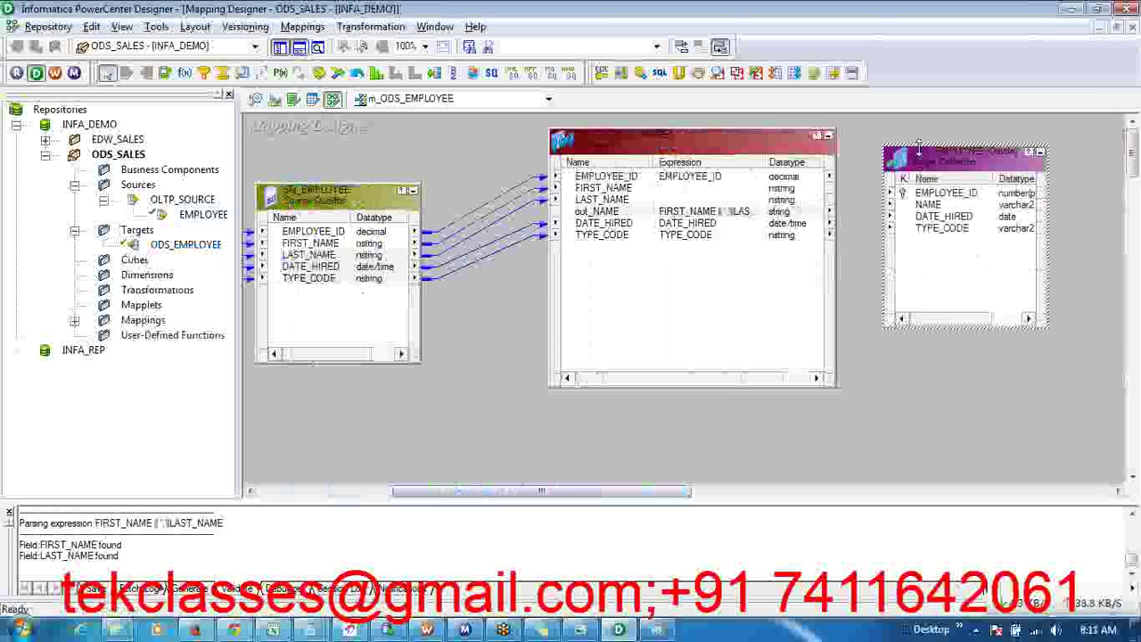
pyautogui.click(701, 177)
pyautogui.moveTo(889, 193); pyautogui.dragTo(932, 204)
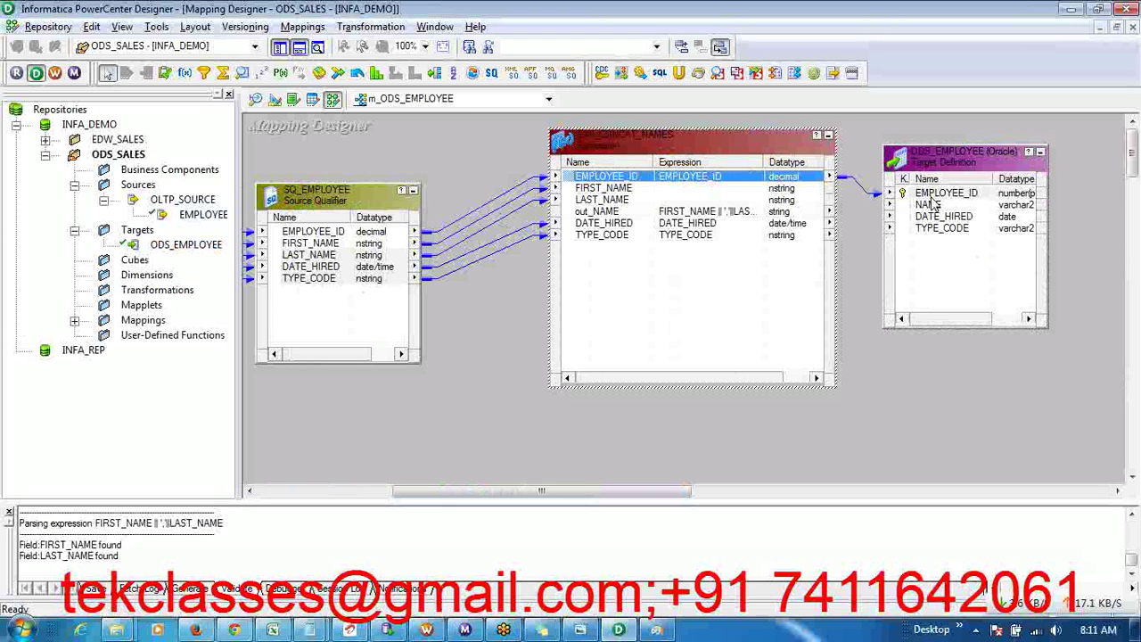
pyautogui.click(711, 212)
pyautogui.moveTo(717, 218); pyautogui.dragTo(925, 207)
# - Link DATE_HIRED and TYPE_CODE to the target, shift it right, and enlarge the Output window
pyautogui.click(704, 224)
pyautogui.moveTo(704, 230); pyautogui.dragTo(940, 218)
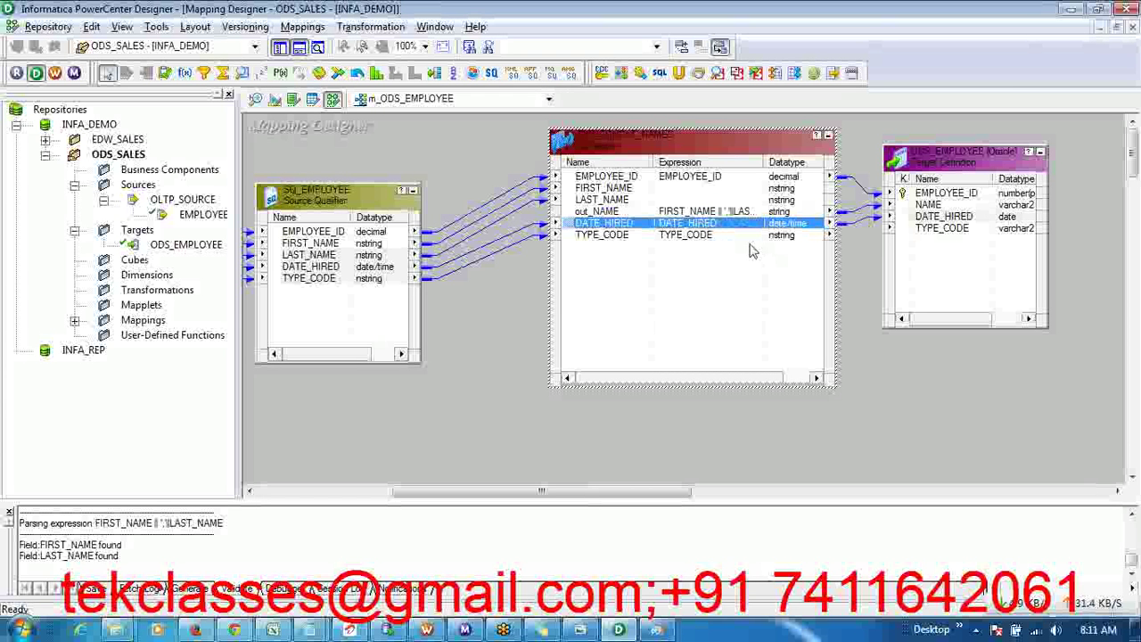
pyautogui.click(725, 235)
pyautogui.moveTo(725, 237); pyautogui.dragTo(923, 230)
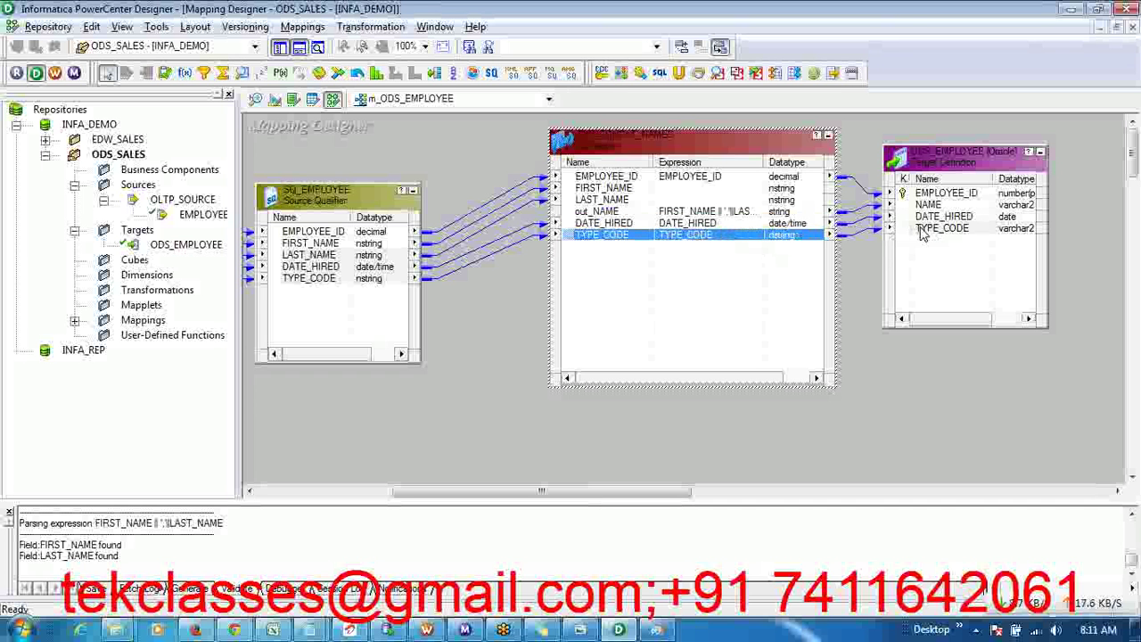
pyautogui.moveTo(956, 169); pyautogui.dragTo(1011, 182)
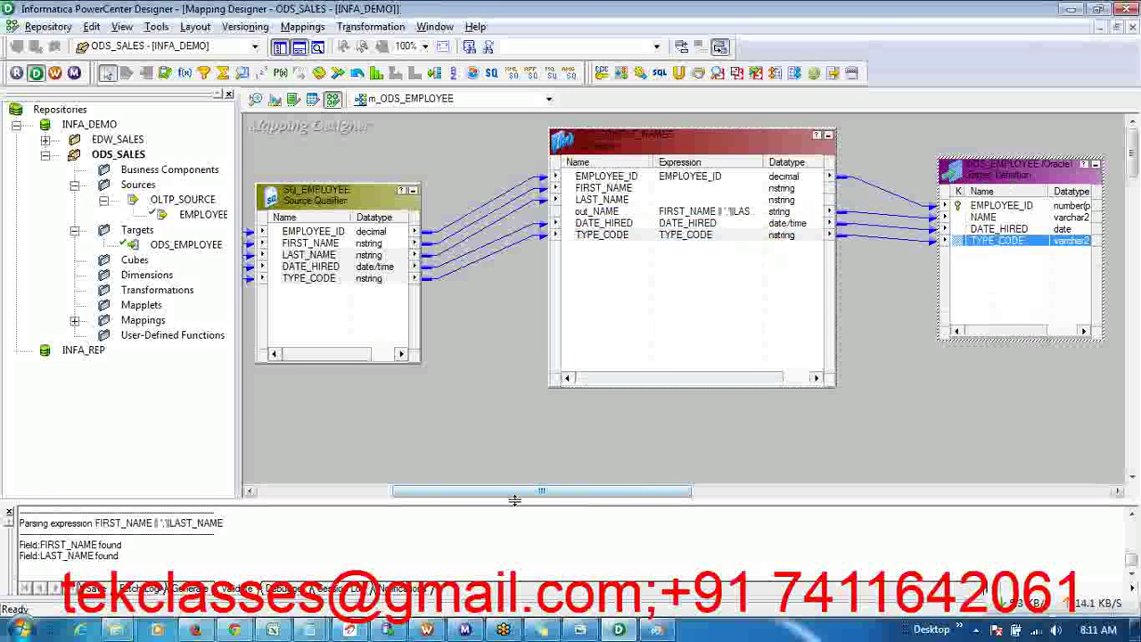
pyautogui.moveTo(514, 501); pyautogui.dragTo(510, 440)
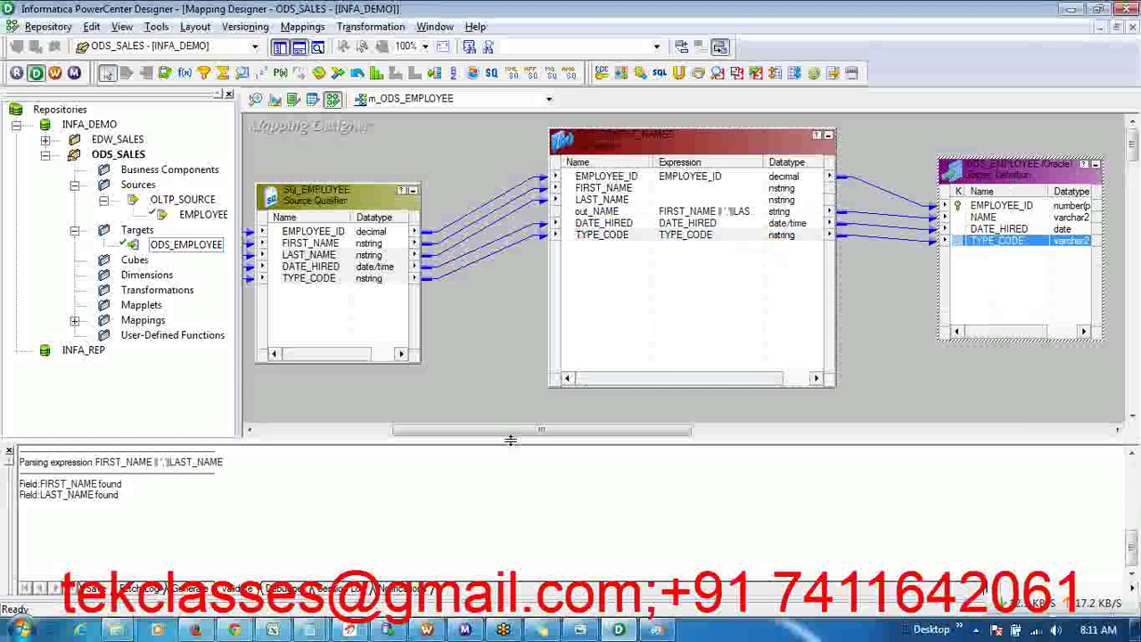
# - Save the m_ODS_EMPLOYEE mapping to the repository
pyautogui.click(48, 27)
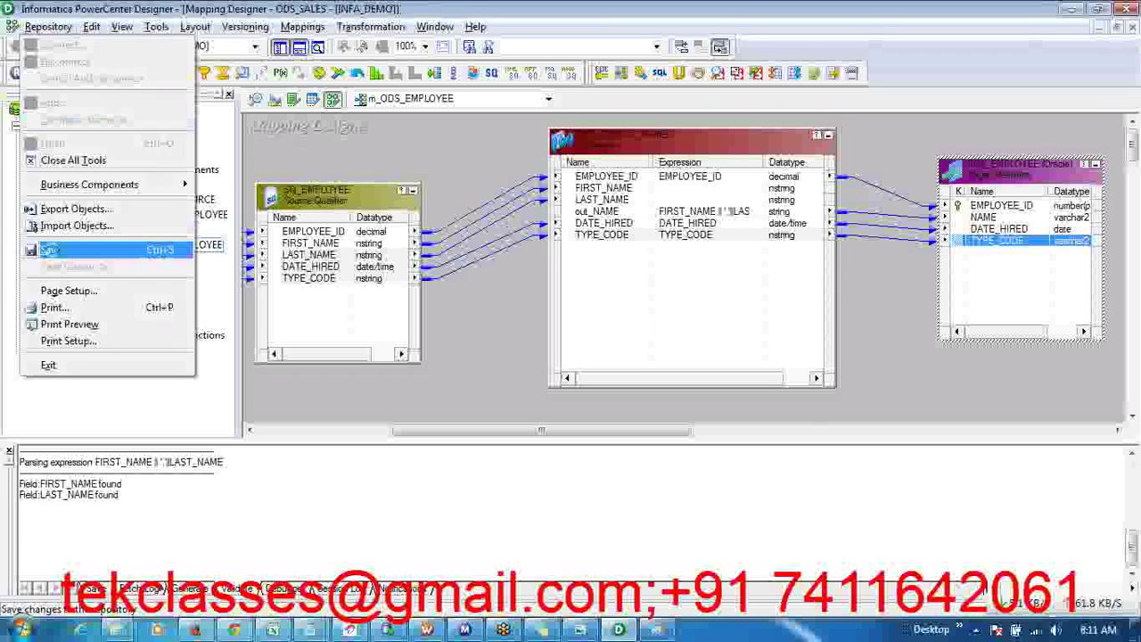
pyautogui.click(53, 252)
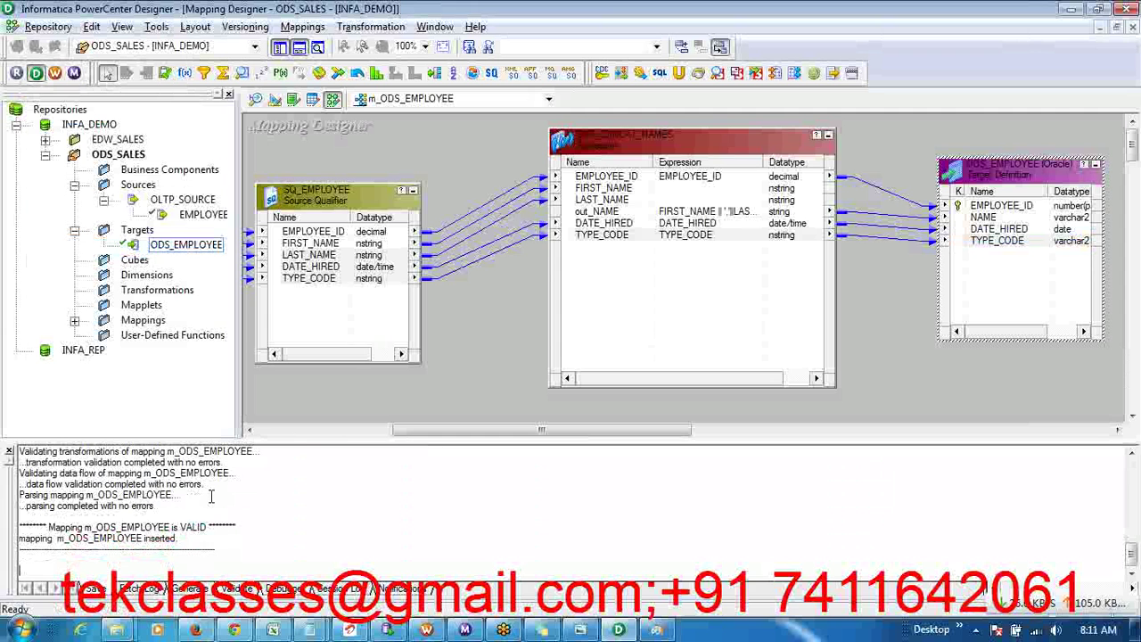
pyautogui.scroll(2, 211, 497)
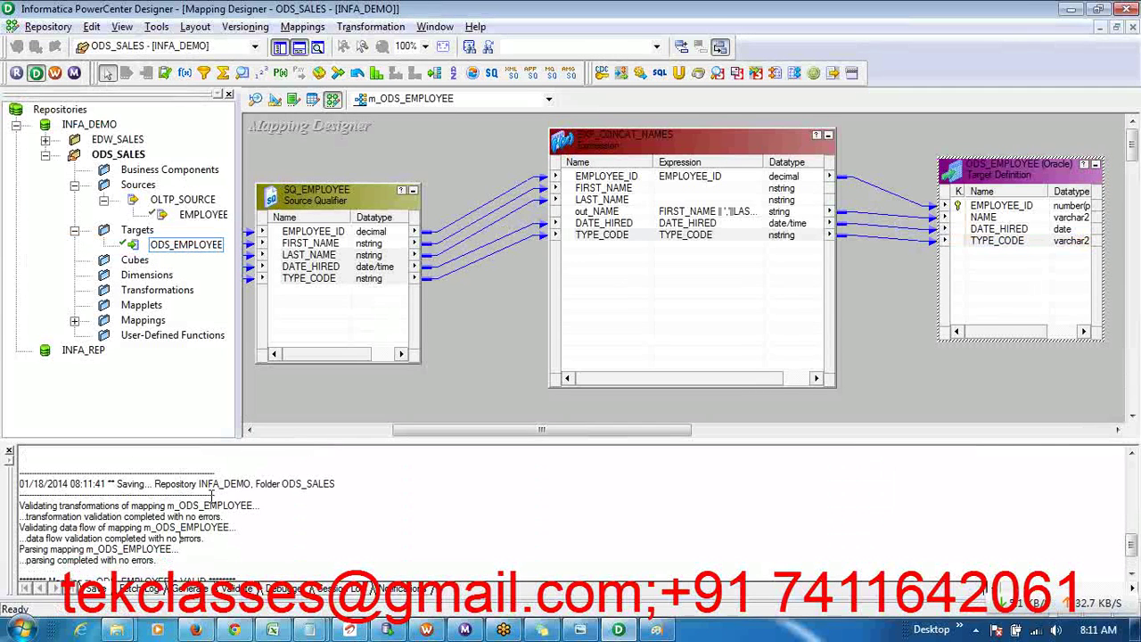
pyautogui.scroll(-2, 212, 496)
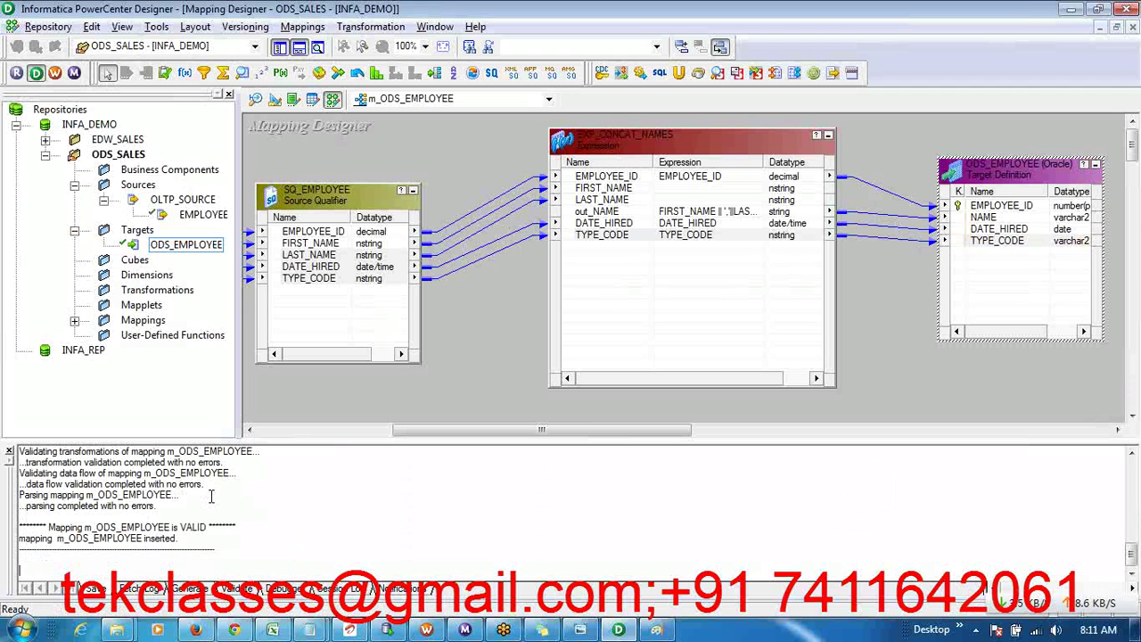
# - Highlight the validation messages showing the mapping is valid, then expand Mappings to list m_ODS_EMPLOYEE
pyautogui.click(178, 515)
pyautogui.moveTo(83, 484); pyautogui.dragTo(149, 516)
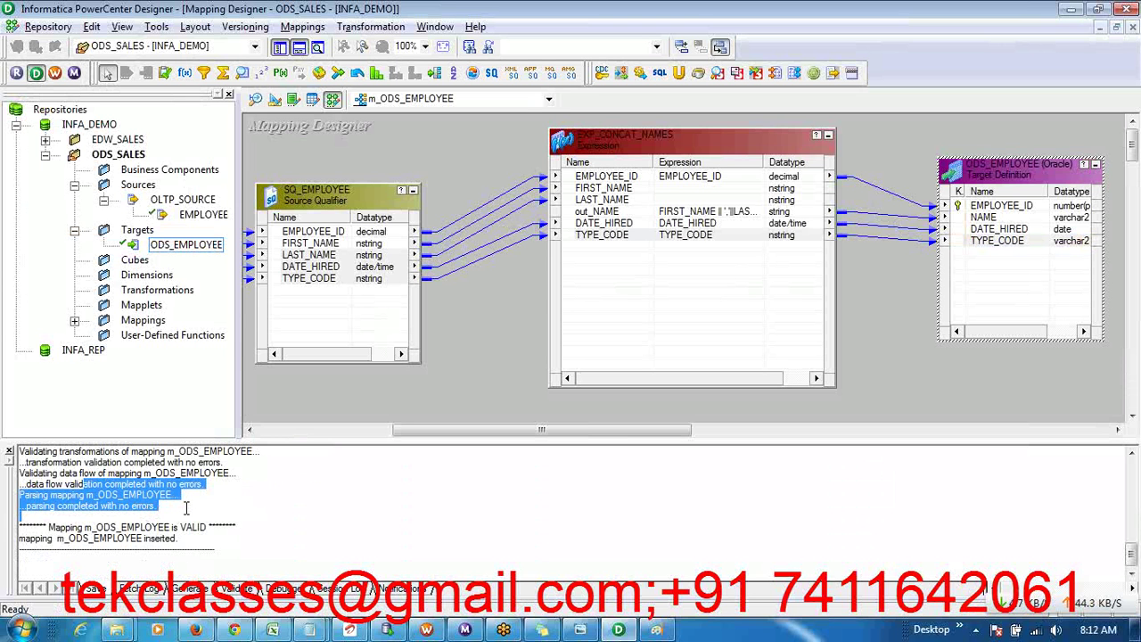
pyautogui.click(185, 508)
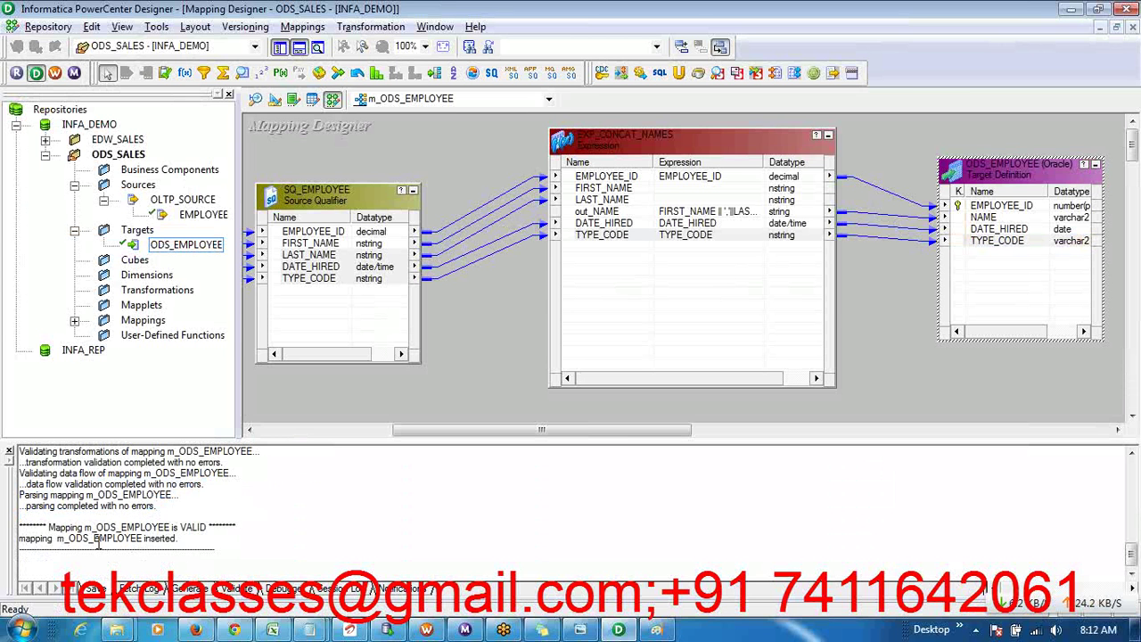
pyautogui.moveTo(97, 527); pyautogui.dragTo(194, 550)
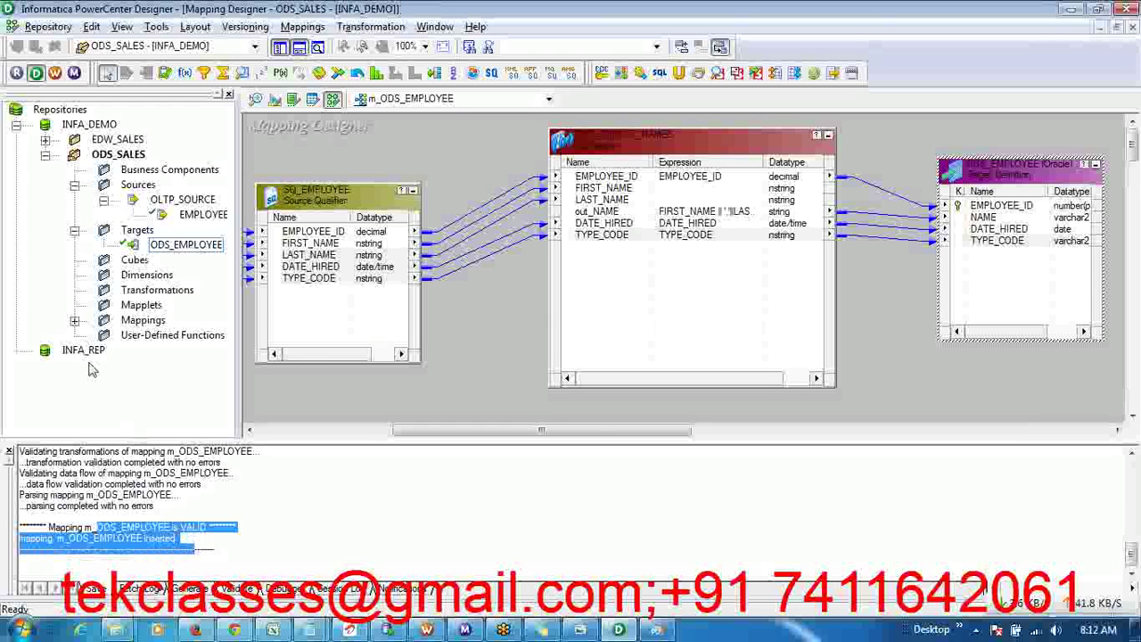
pyautogui.click(75, 320)
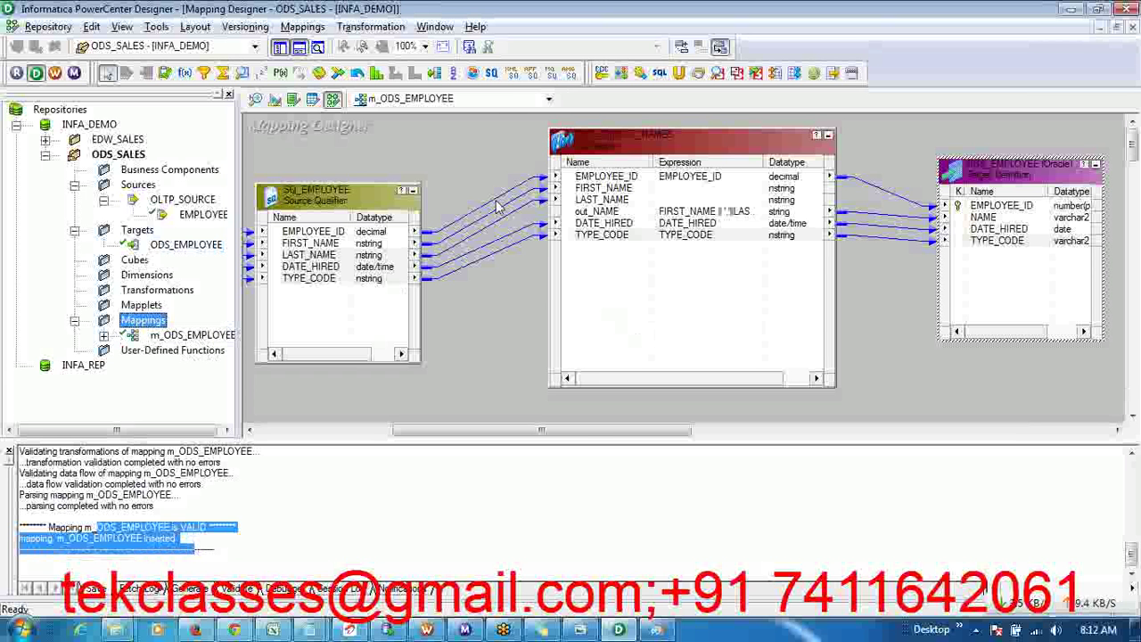
# - Hide the Navigator and Output windows and set the canvas zoom to 100%
pyautogui.click(279, 48)
pyautogui.click(299, 48)
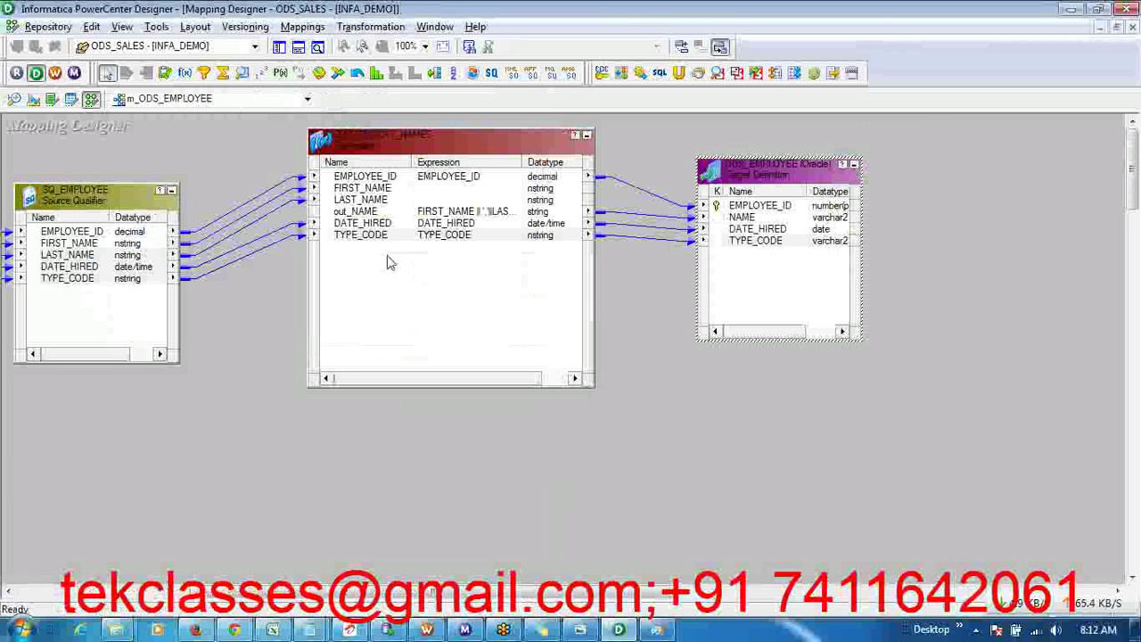
pyautogui.click(426, 46)
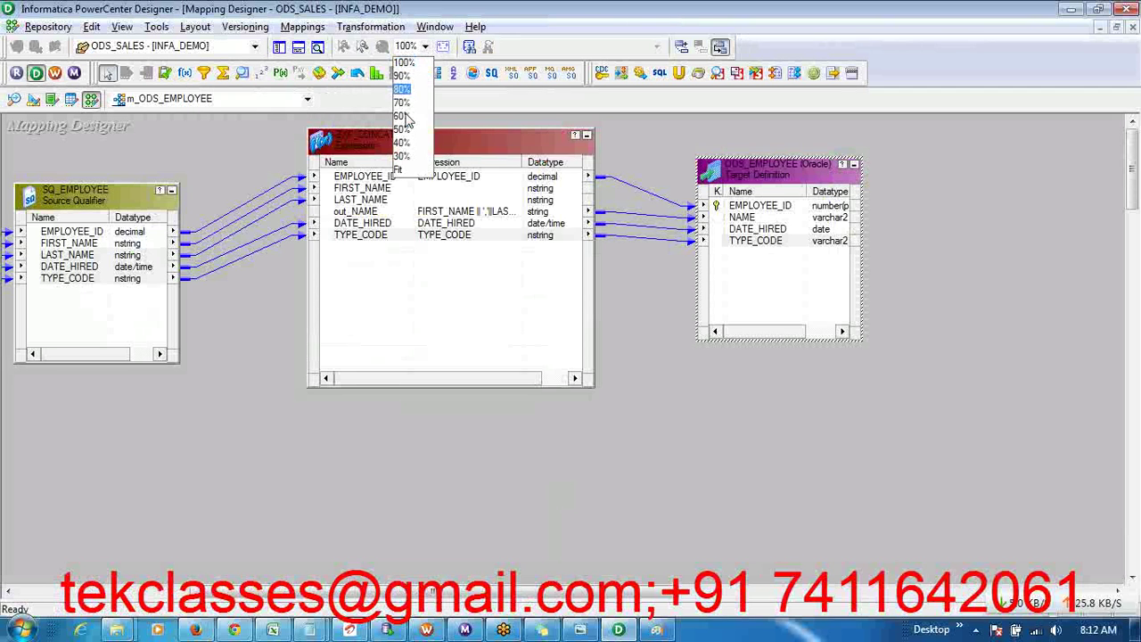
pyautogui.click(397, 172)
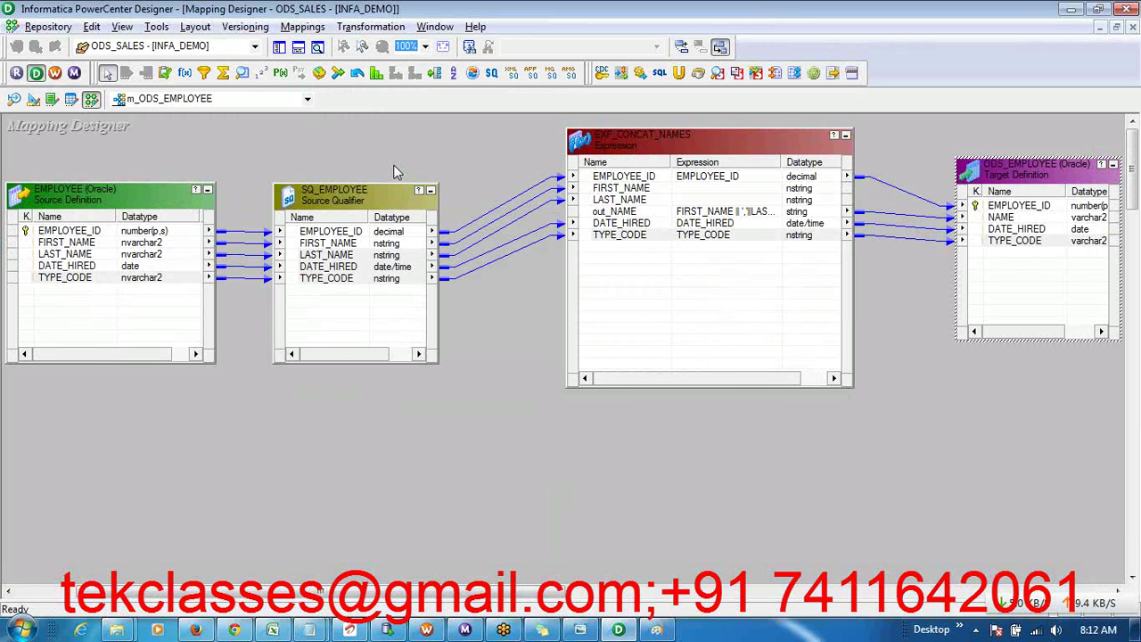
# - Arrange All four objects in a row and heighten the EXP_CONCAT_NAMES and target boxes
pyautogui.click(468, 392)
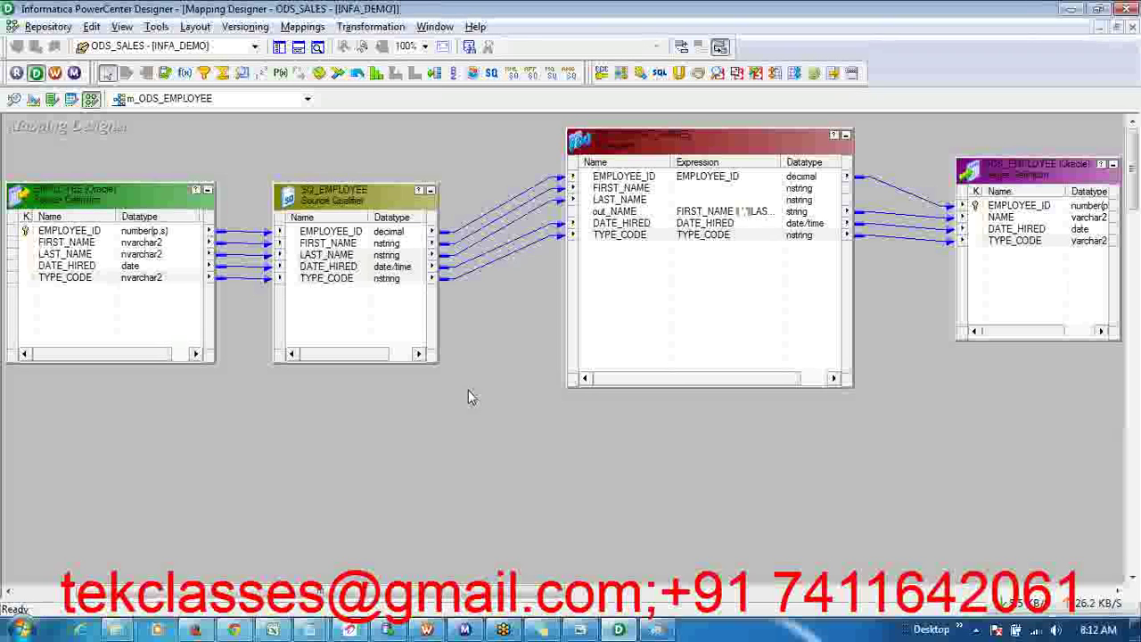
pyautogui.rightClick(370, 138)
pyautogui.click(415, 231)
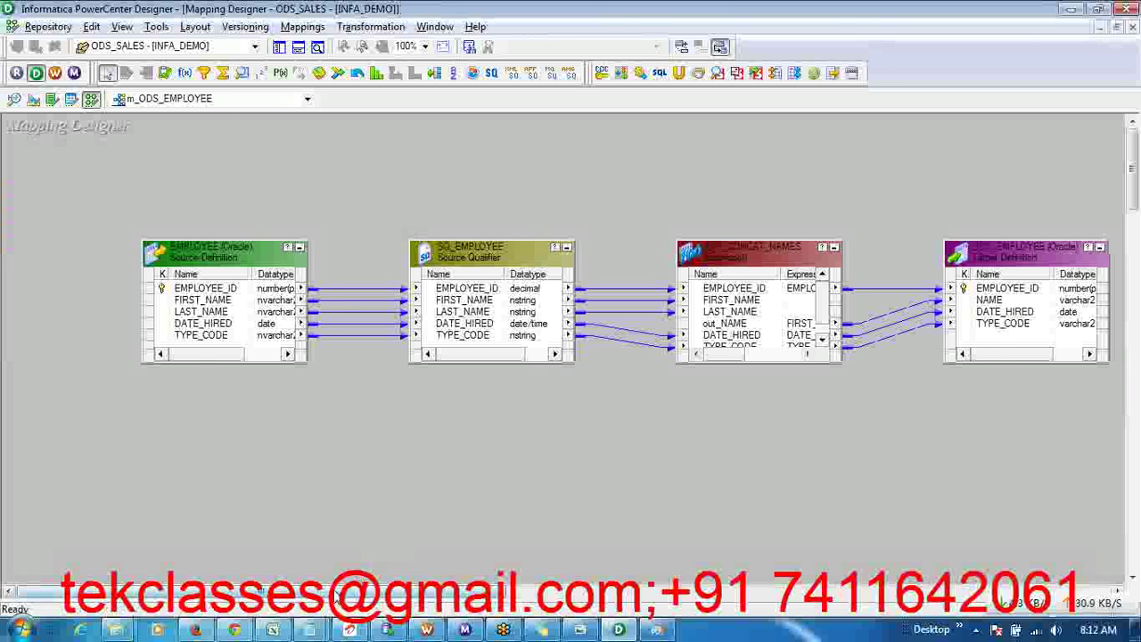
pyautogui.moveTo(337, 593); pyautogui.dragTo(390, 593)
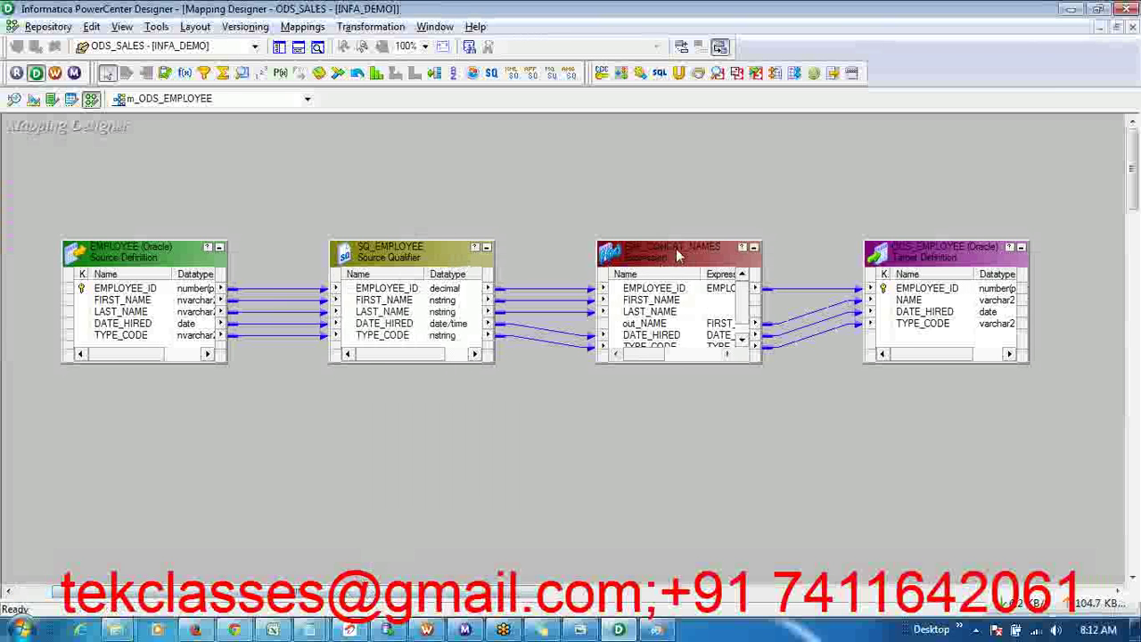
pyautogui.moveTo(674, 239); pyautogui.dragTo(675, 179)
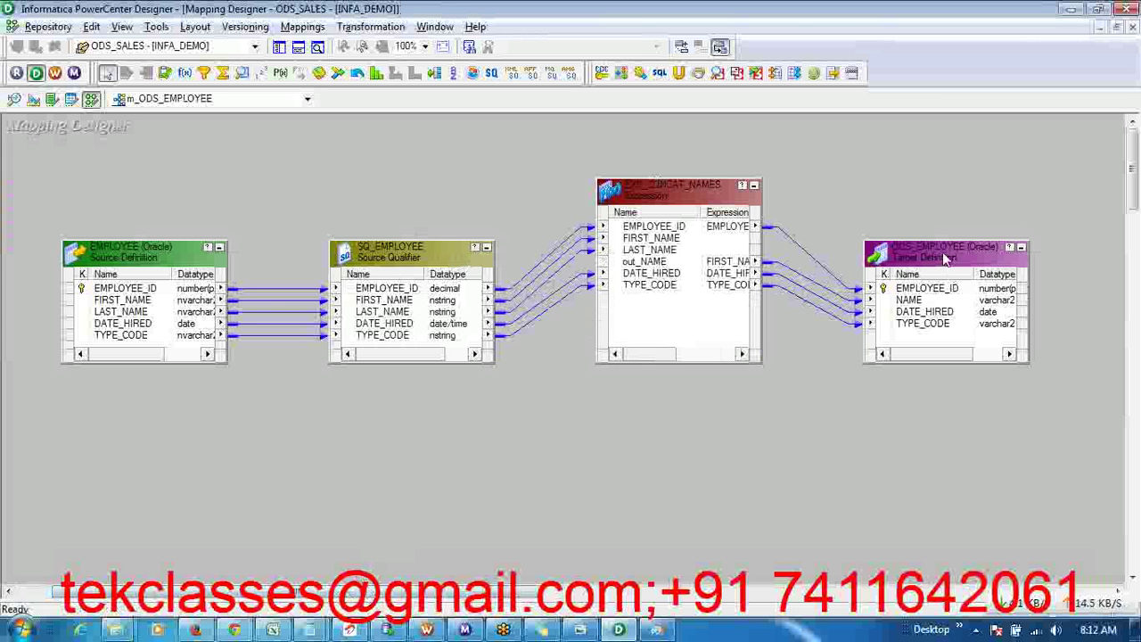
pyautogui.moveTo(937, 241); pyautogui.dragTo(924, 197)
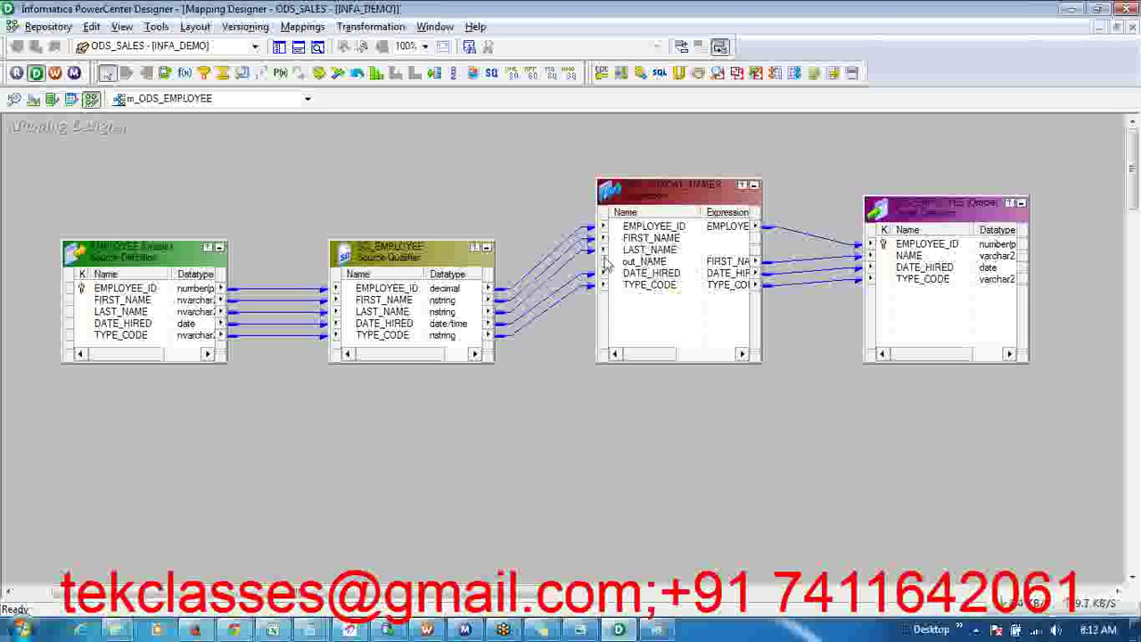
# - Select TYPE_CODE and try linking EMPLOYEE_ID toward the target, then clear the selection
pyautogui.click(677, 290)
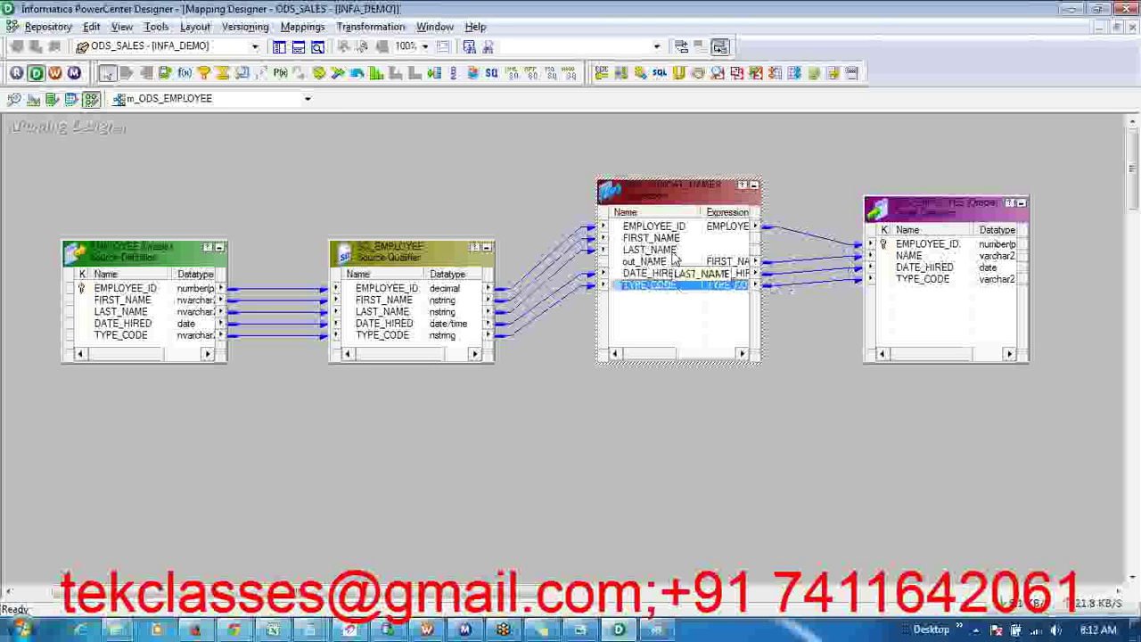
pyautogui.moveTo(446, 292); pyautogui.dragTo(752, 421)
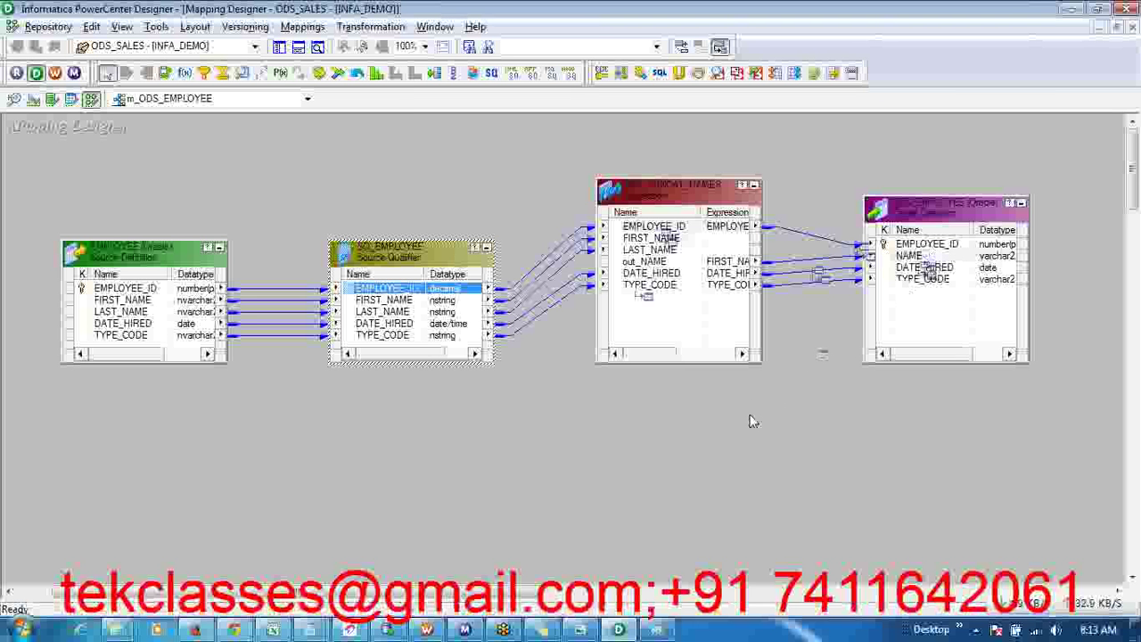
pyautogui.click(827, 388)
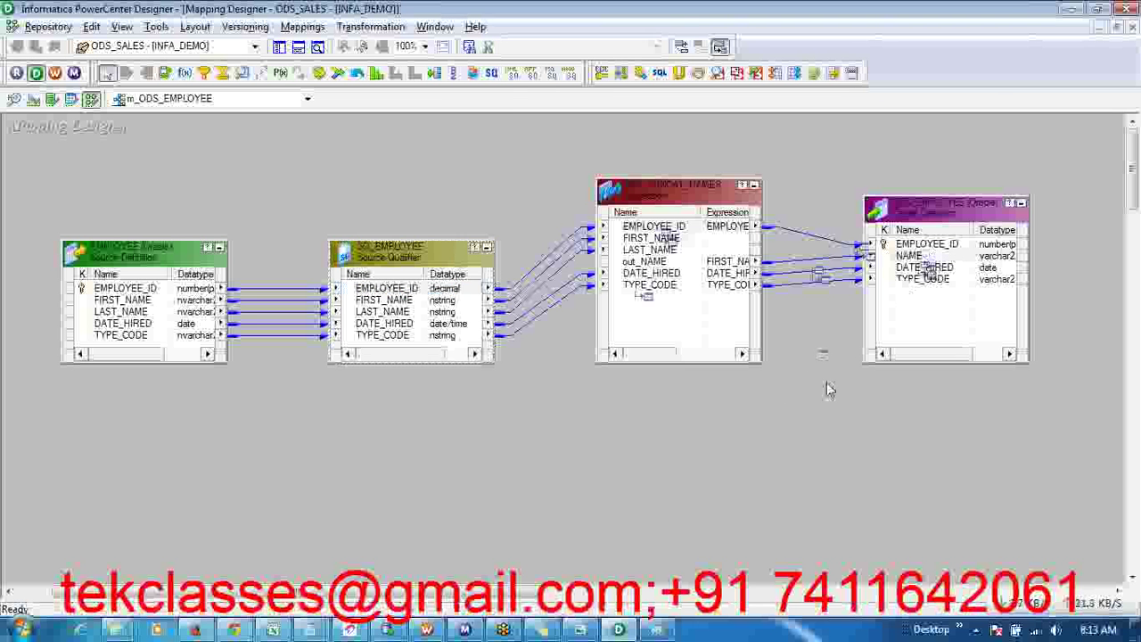
# - Save with Ctrl+S, dismiss the 'No changes detected' notice, and open EXP_CONCAT_NAMES's ports
pyautogui.hotkey('ctrl', 's')
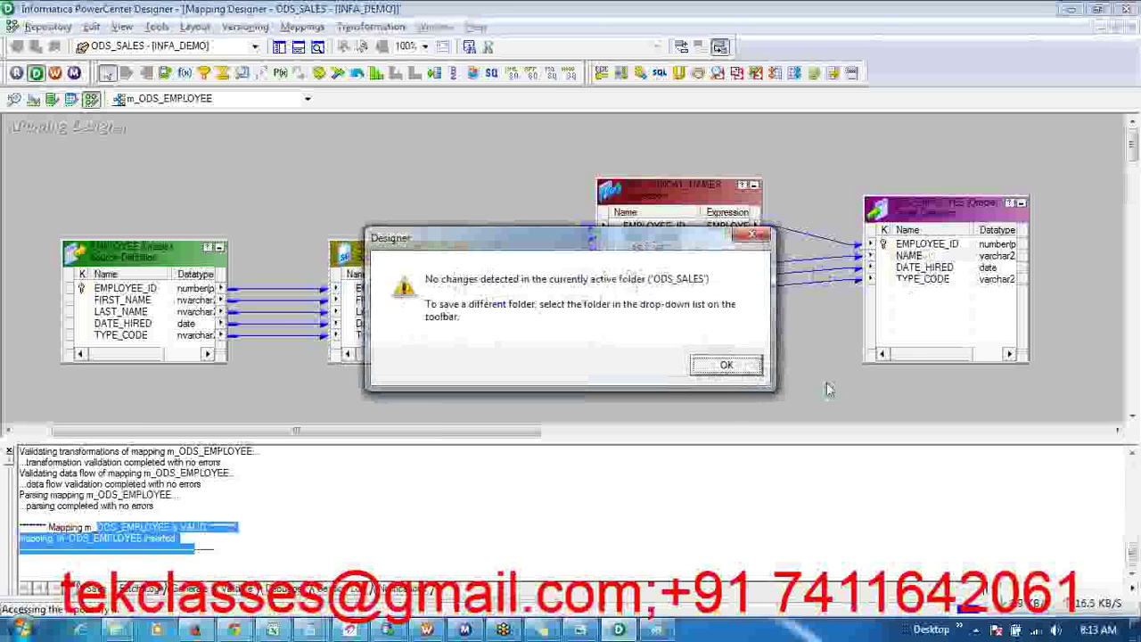
pyautogui.click(731, 367)
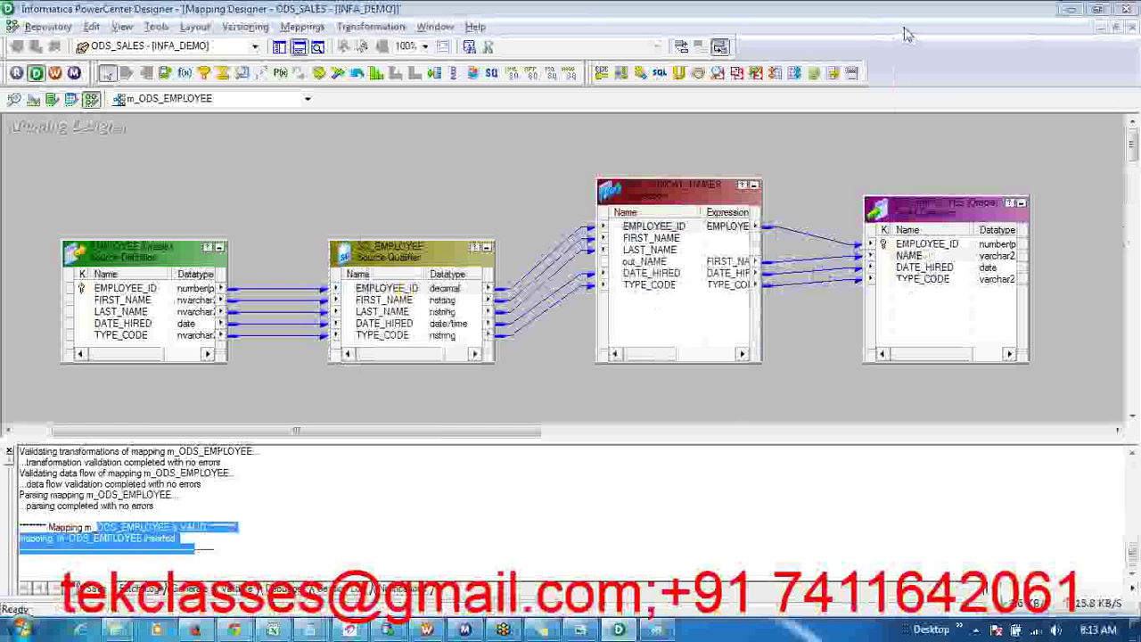
pyautogui.doubleClick(728, 233)
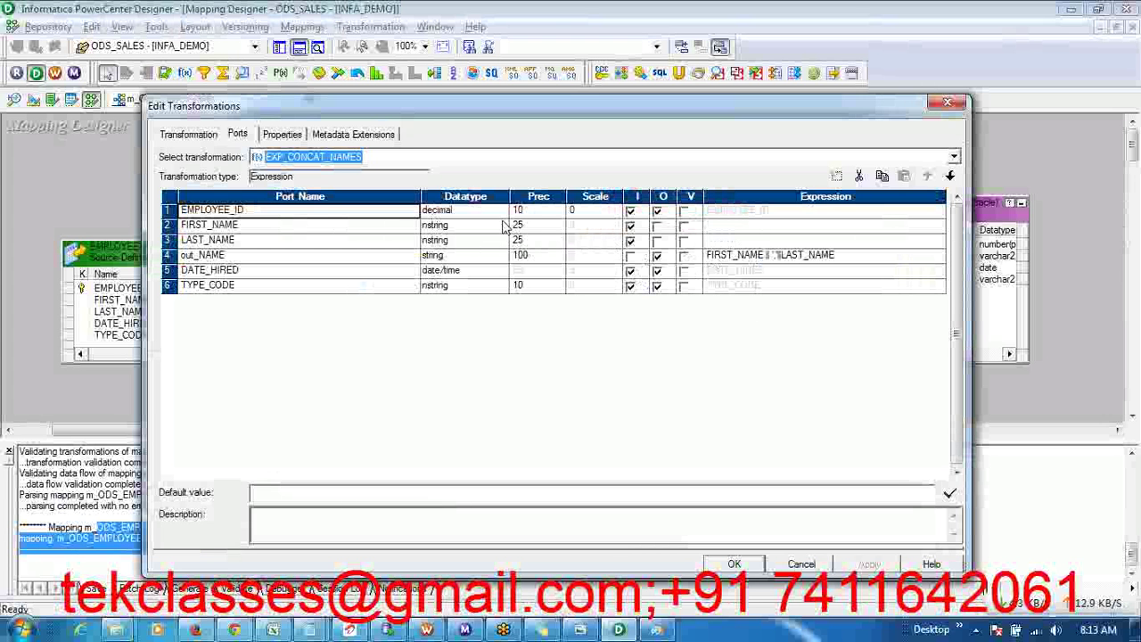
pyautogui.click(222, 214)
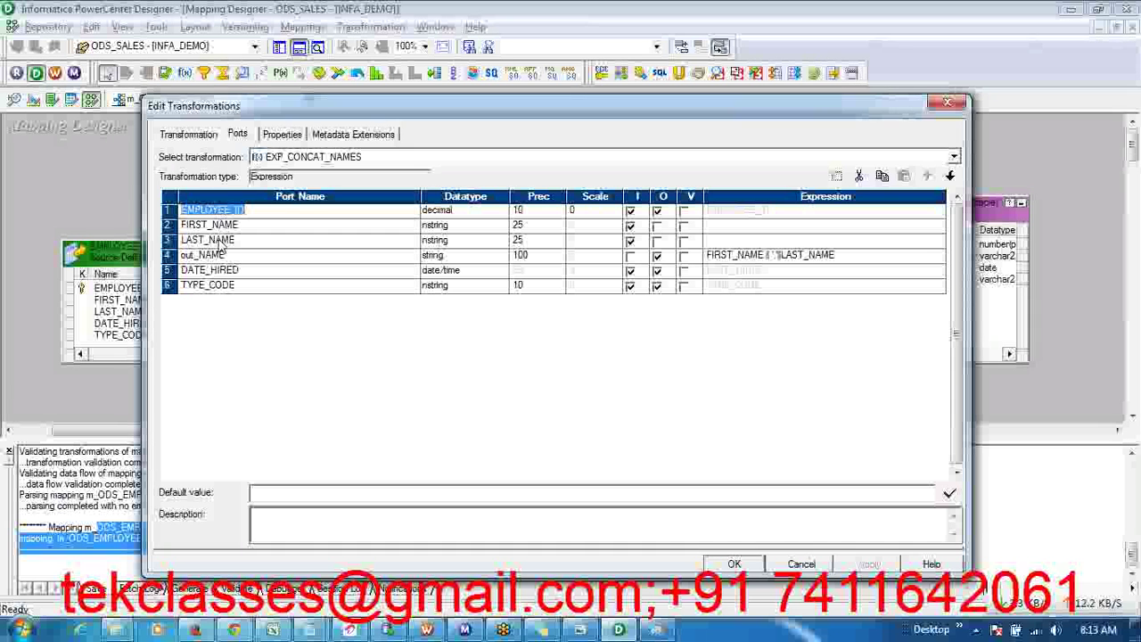
pyautogui.click(218, 270)
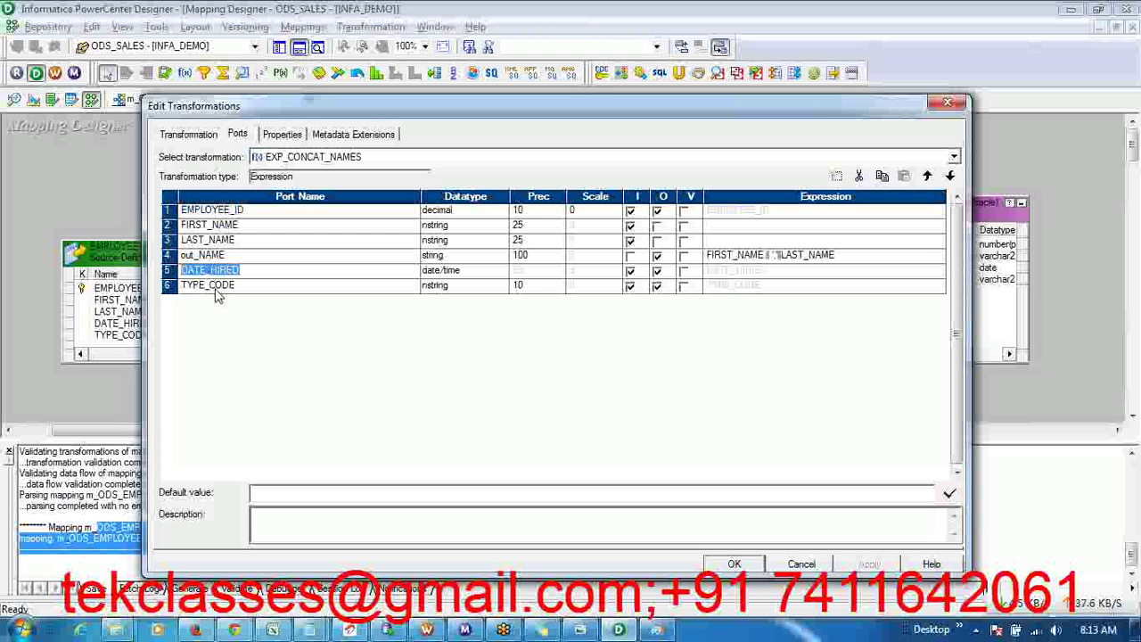
pyautogui.click(216, 288)
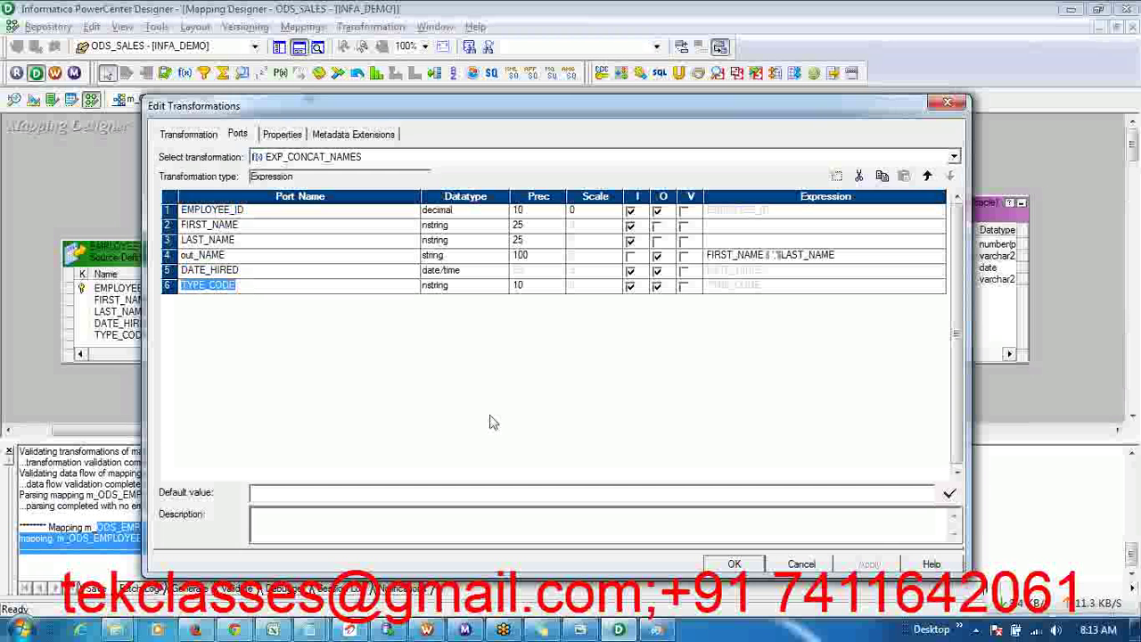
pyautogui.click(734, 565)
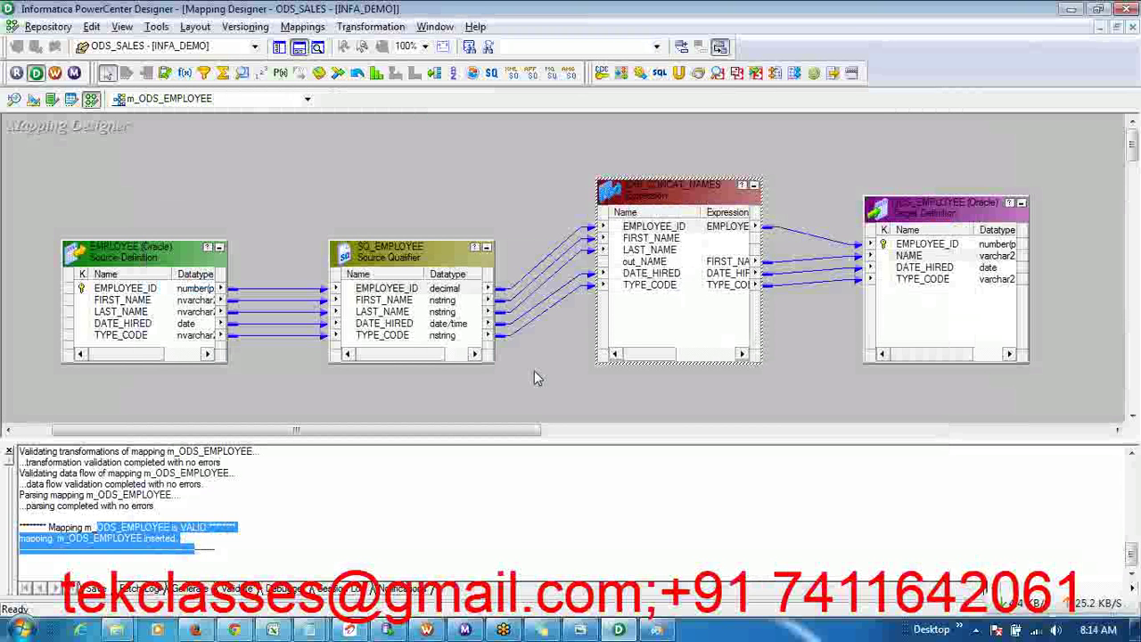
# - Save again via Ctrl+S and Repository > Save, dismiss the no-changes notices, and bring up the class notes
pyautogui.hotkey('ctrl', 's')
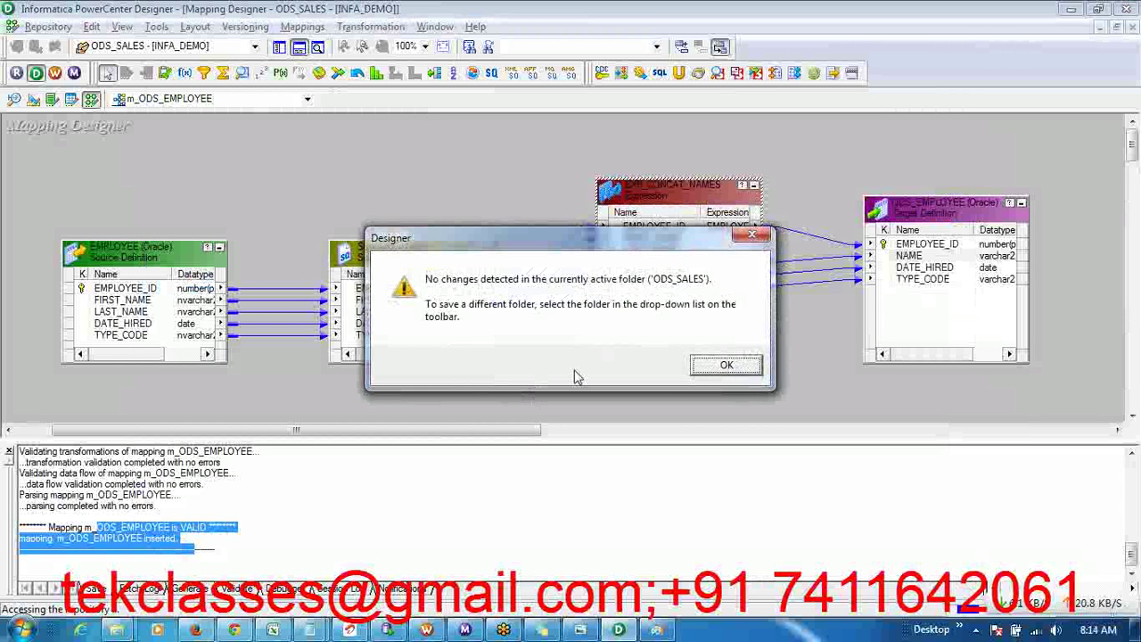
pyautogui.click(713, 371)
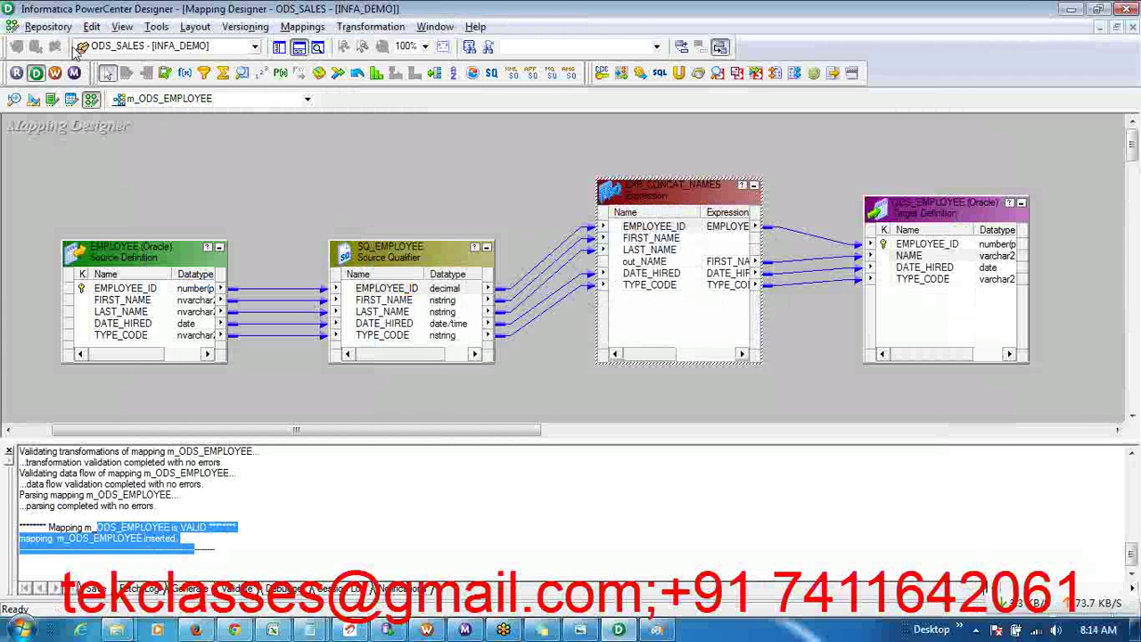
pyautogui.click(48, 26)
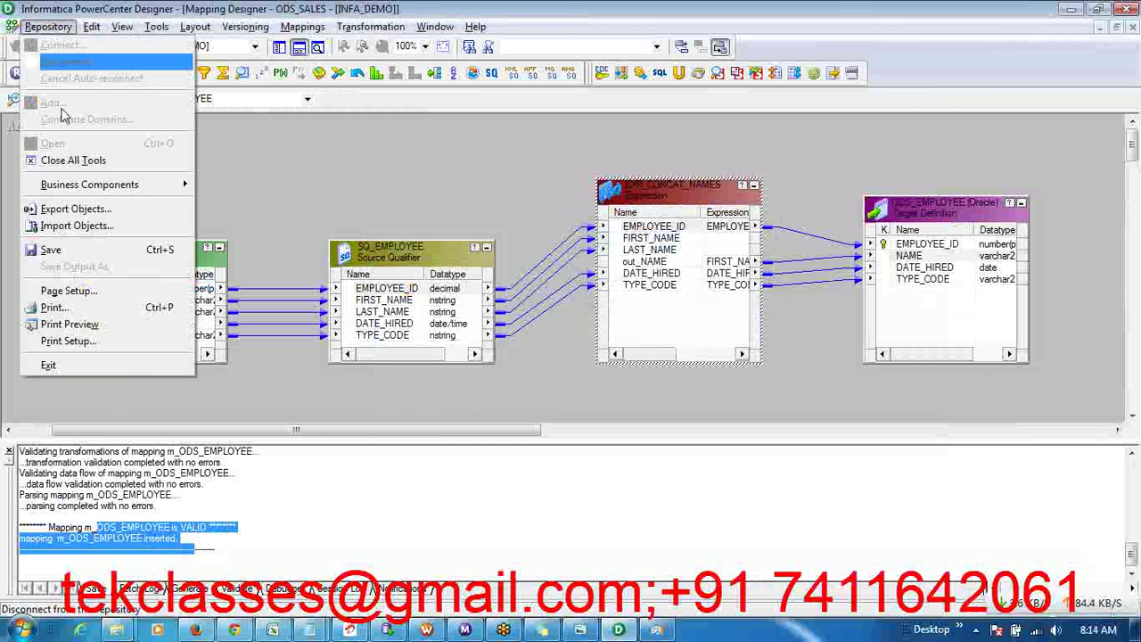
pyautogui.click(51, 250)
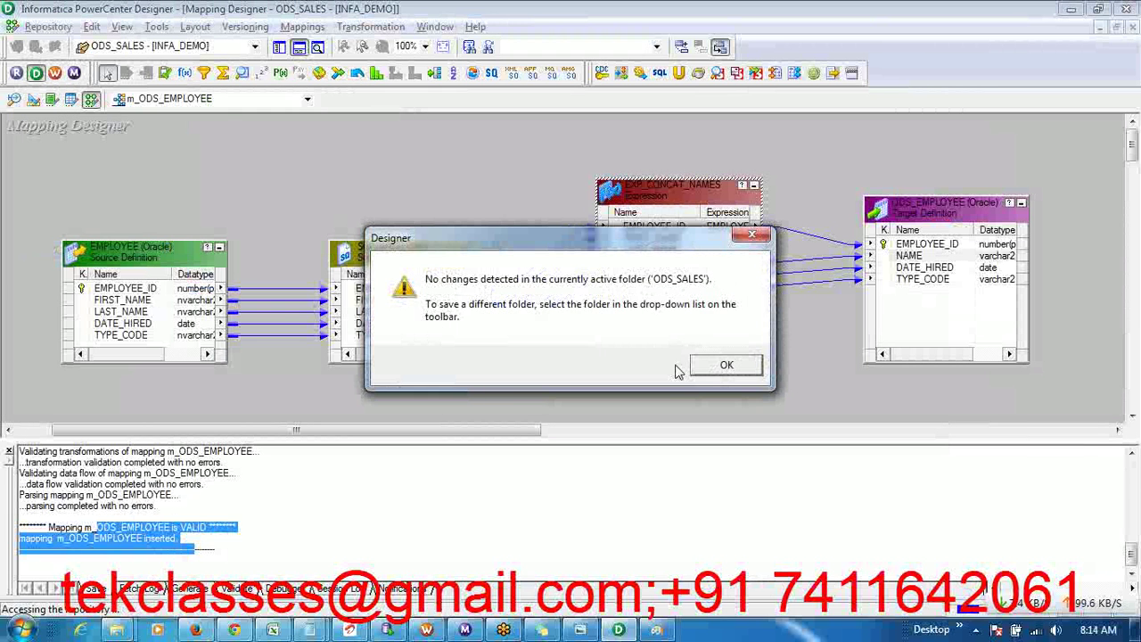
pyautogui.click(707, 367)
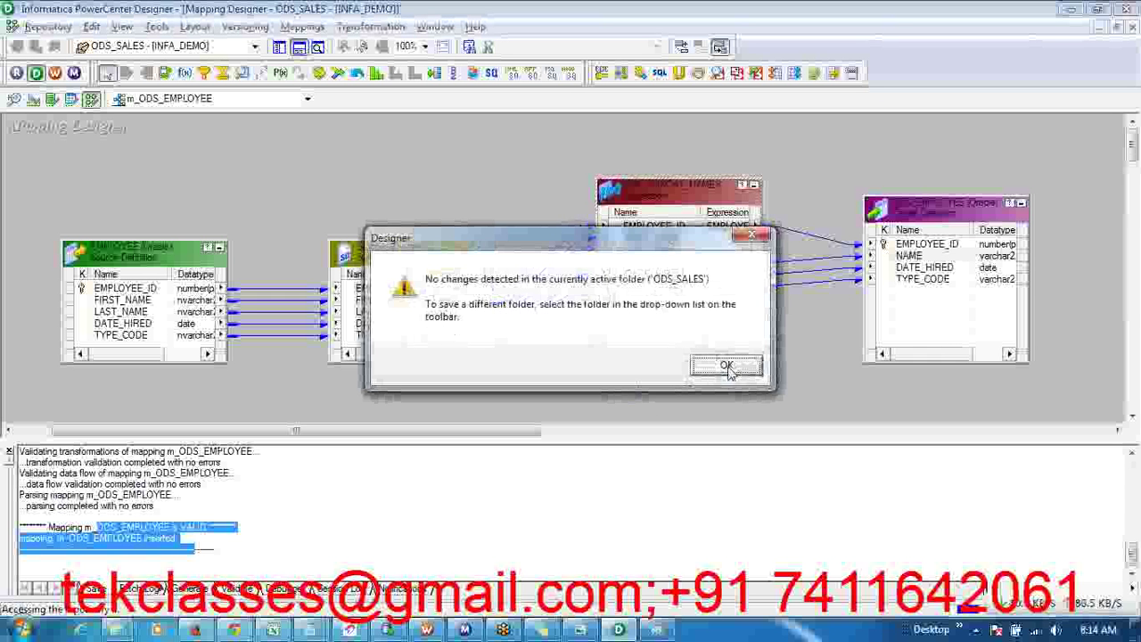
pyautogui.click(727, 365)
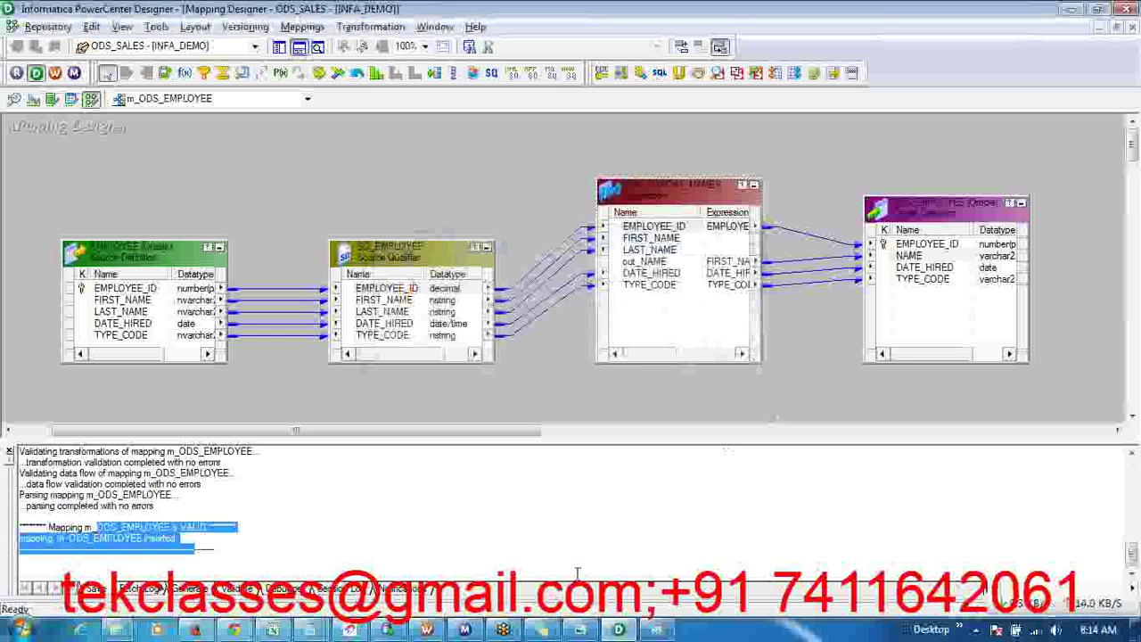
pyautogui.click(540, 630)
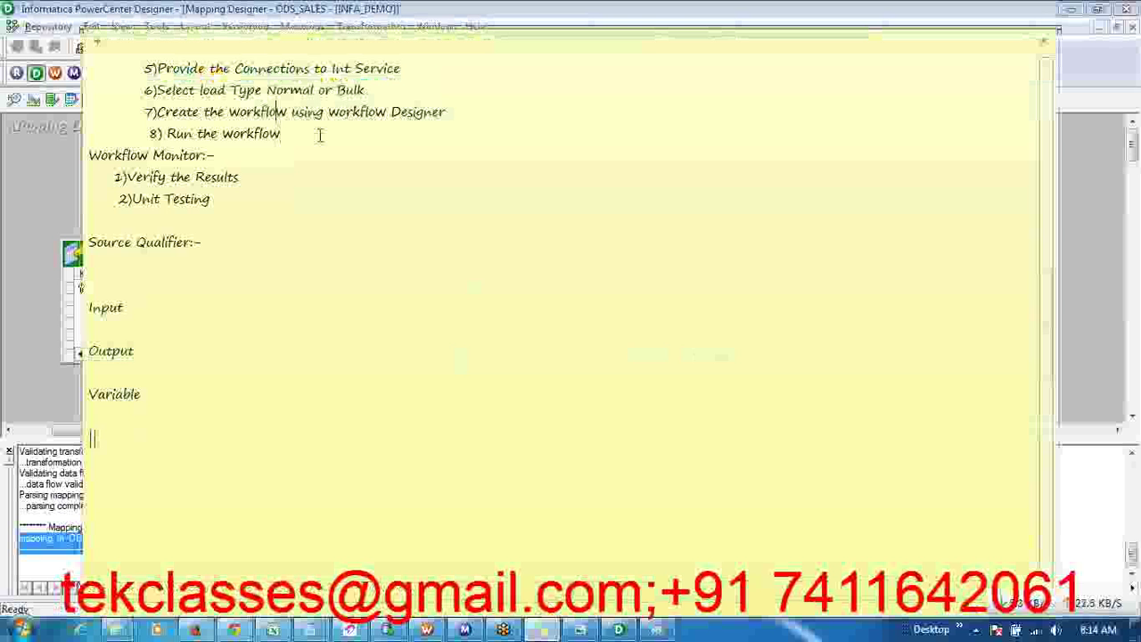
# - Bold the '3)Create a mapping with Set of Transformations ---Mapping Designer' line, then return to Designer
pyautogui.press('Up')
pyautogui.press('Up')
pyautogui.press('Up')
pyautogui.press('Up')
pyautogui.press('Up')
pyautogui.press('Up')
pyautogui.press('Up')
pyautogui.press('Up')
pyautogui.press('Up')
pyautogui.press('Up')
pyautogui.press('Up')
pyautogui.press('Up')
pyautogui.press('Up')
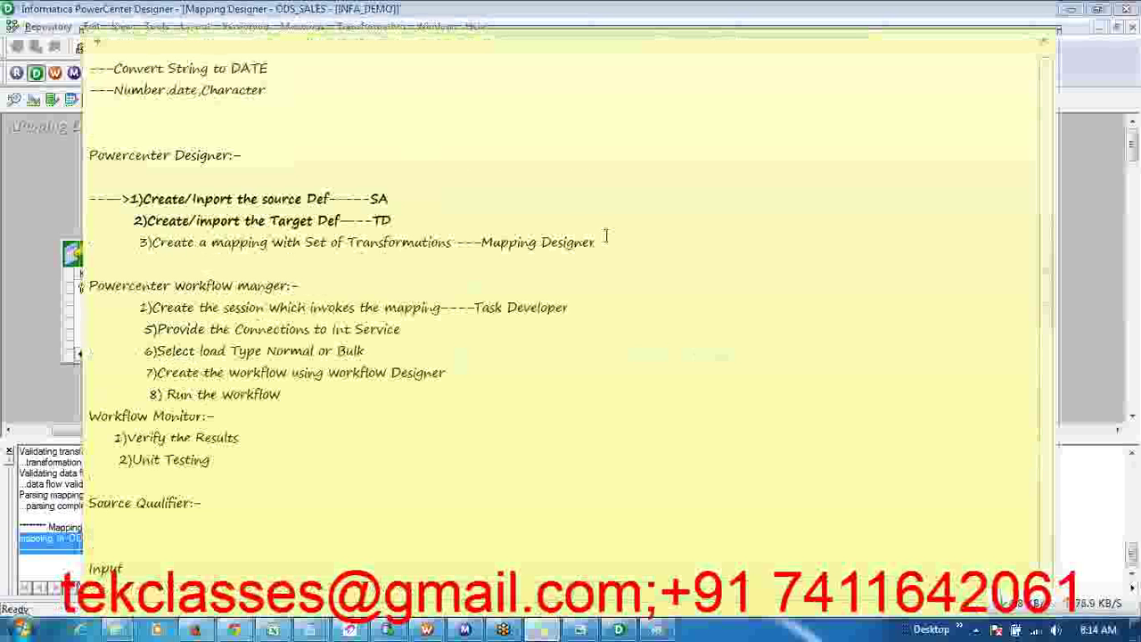
pyautogui.tripleClick(612, 235)
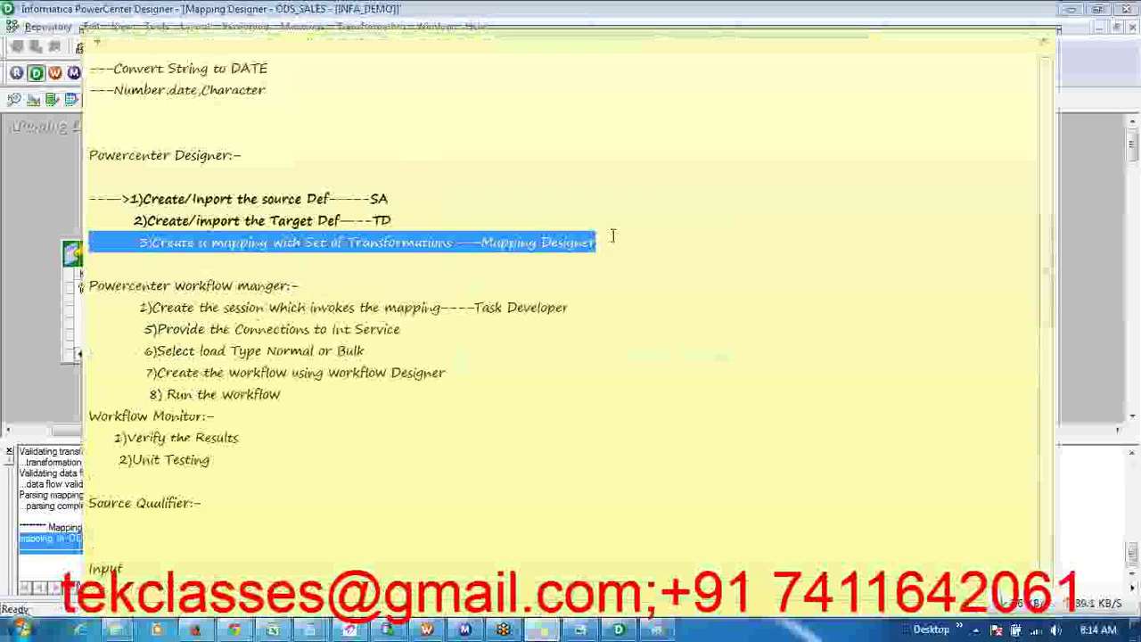
pyautogui.hotkey('ctrl', 'b')
pyautogui.click(601, 267)
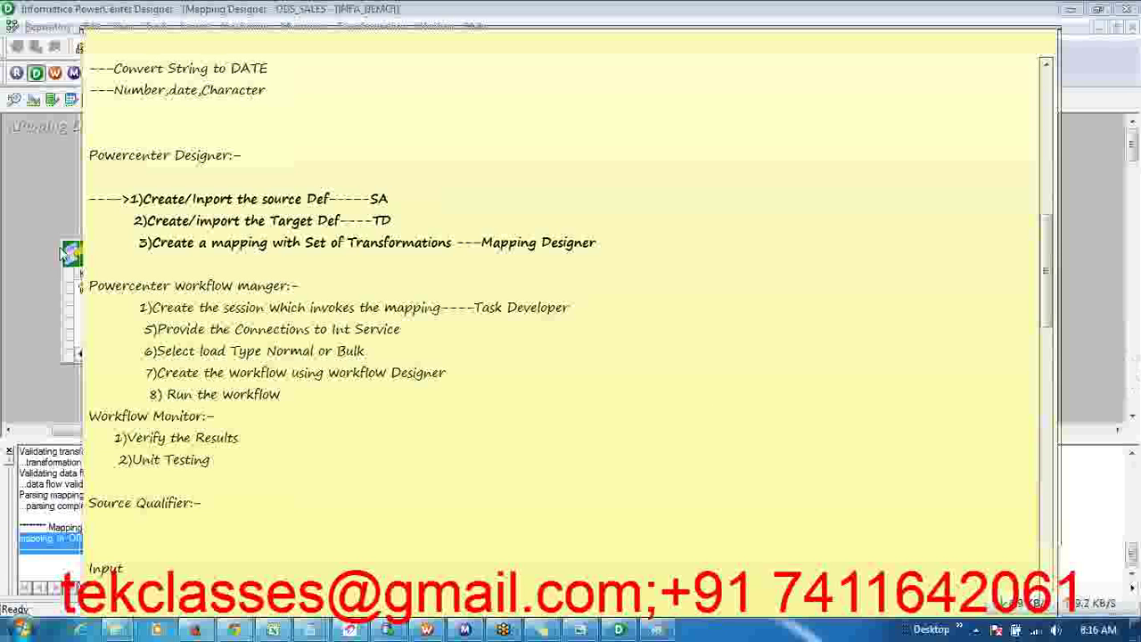
pyautogui.click(60, 251)
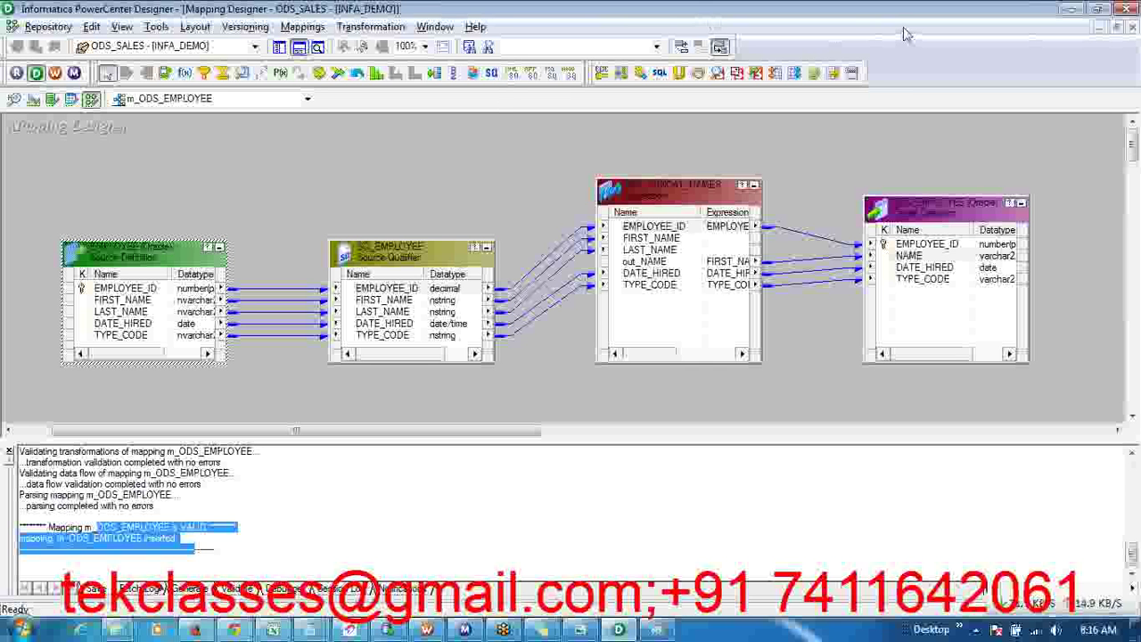
# - Delete the DATE_HIRED and TYPE_CODE links into ODS_EMPLOYEE and save with Ctrl+S
pyautogui.hotkey('alt', 'Tab')
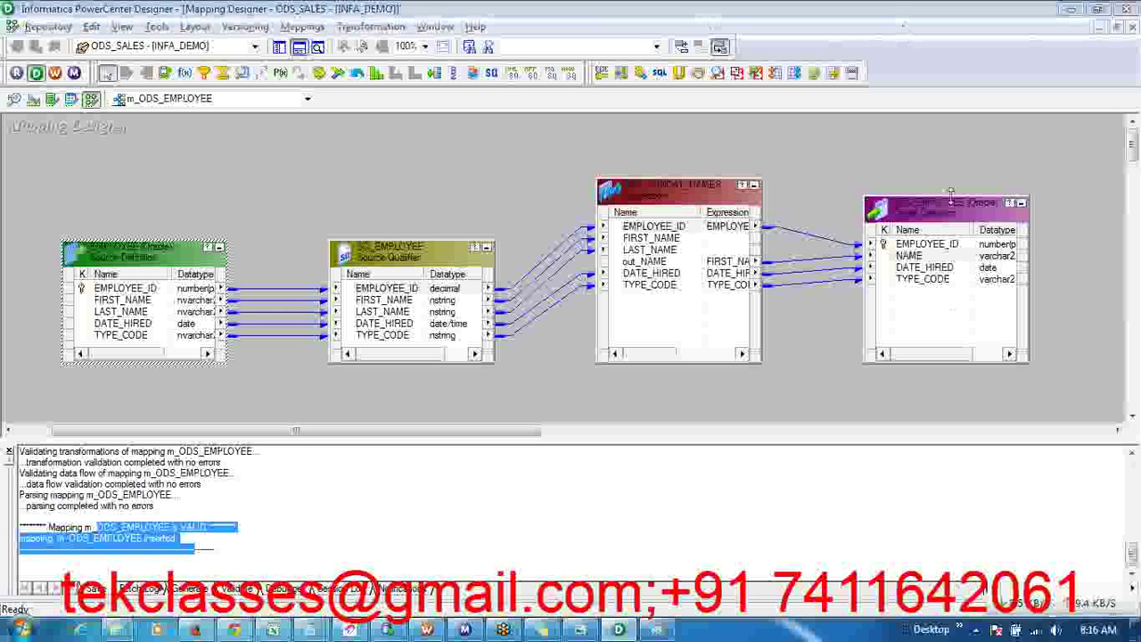
pyautogui.moveTo(951, 196); pyautogui.dragTo(952, 178)
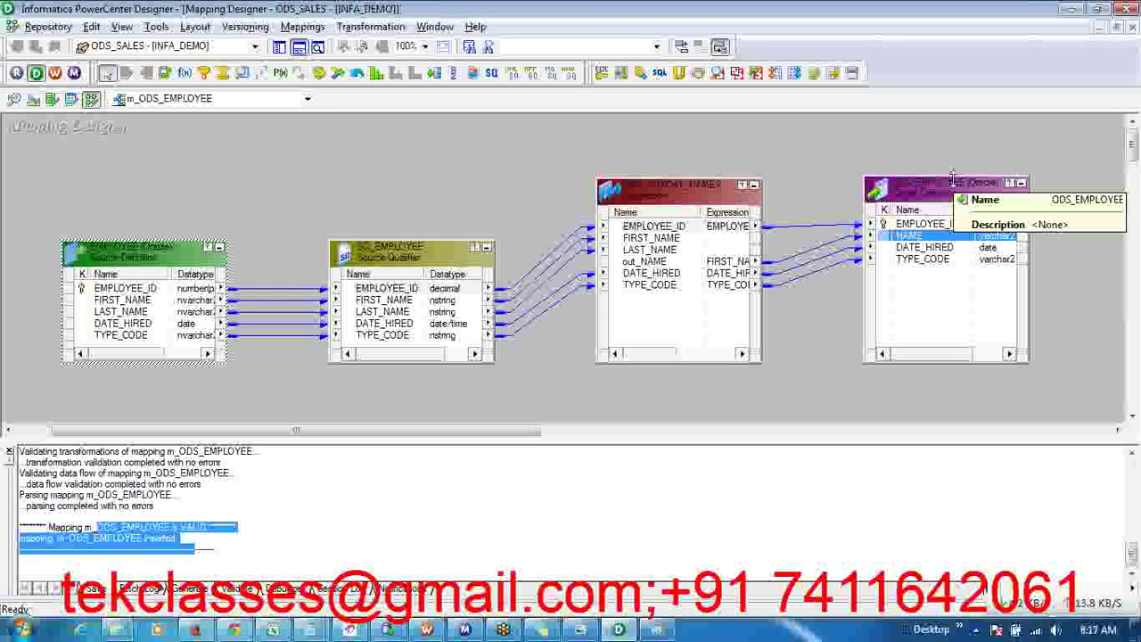
pyautogui.click(1059, 278)
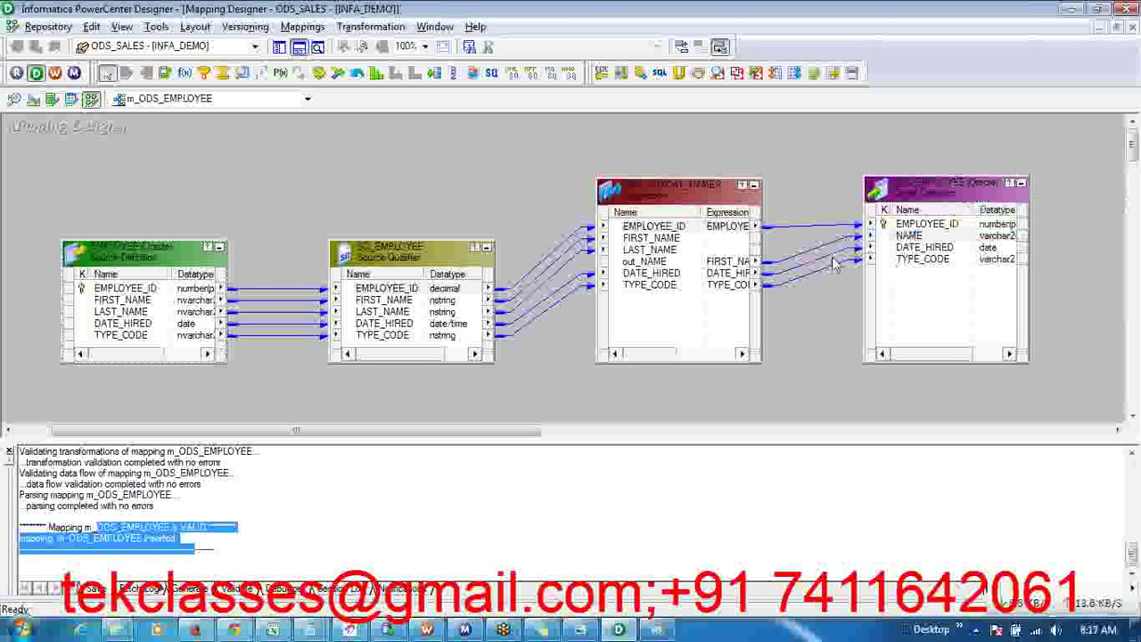
pyautogui.click(833, 259)
pyautogui.press('Delete')
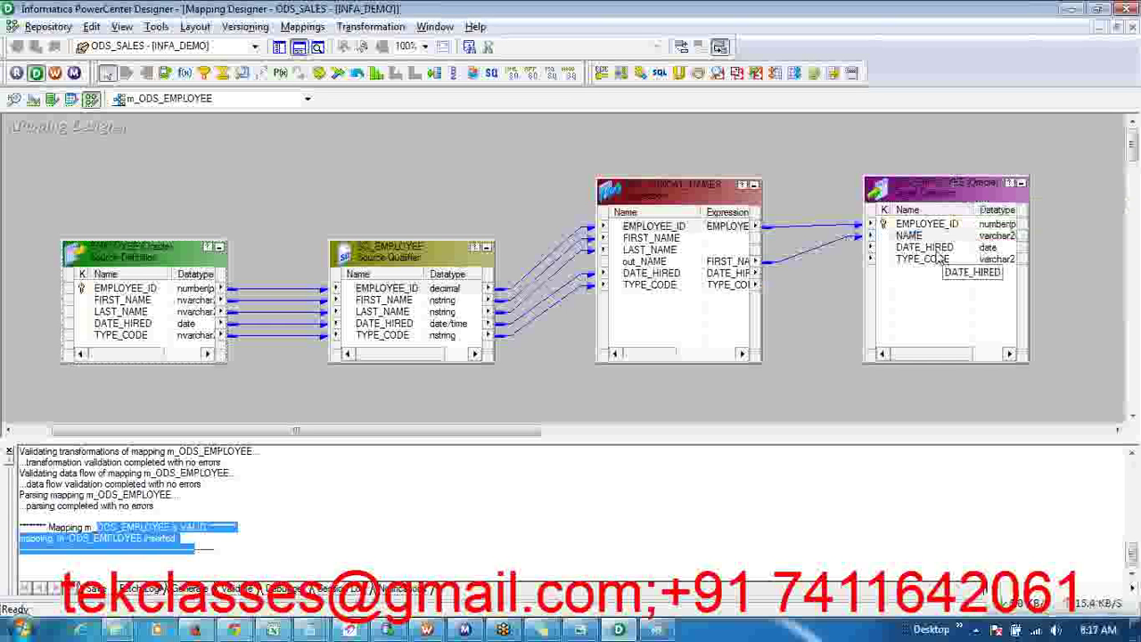
pyautogui.hotkey('ctrl', 's')
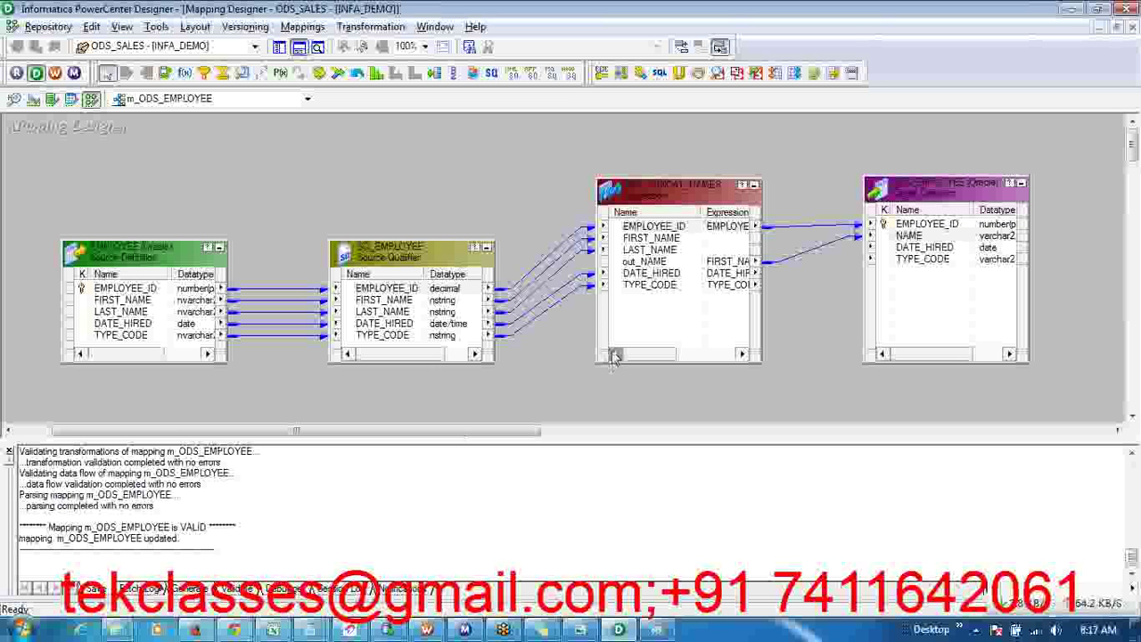
# - Relink DATE_HIRED and TYPE_CODE to the target, answering No to keep existing links, and save
pyautogui.moveTo(739, 275); pyautogui.dragTo(918, 248)
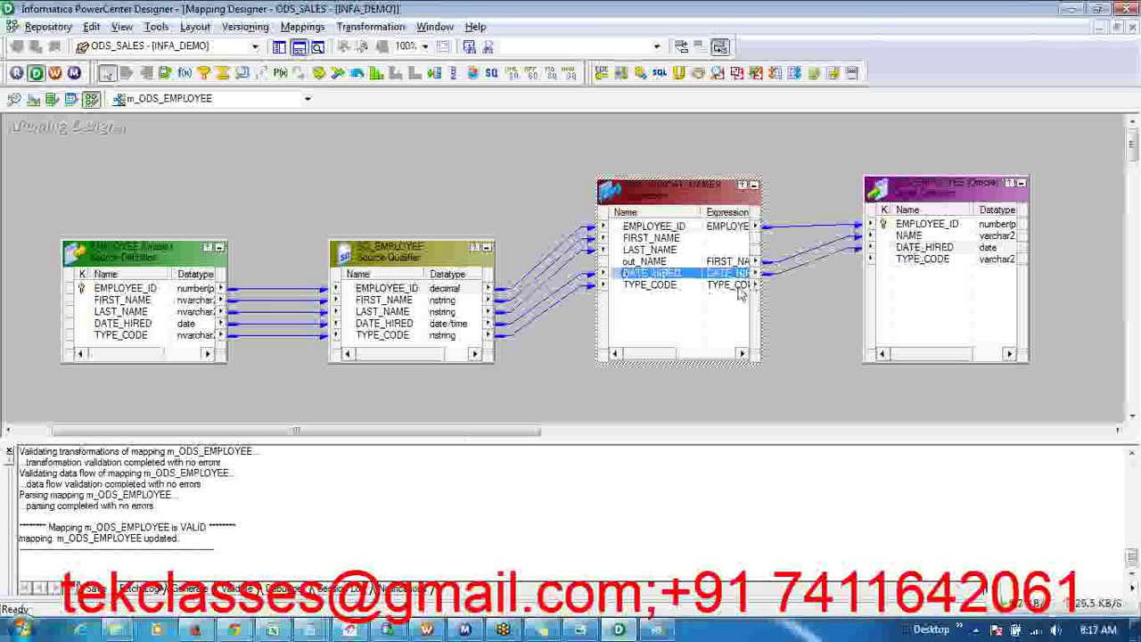
pyautogui.moveTo(739, 285); pyautogui.dragTo(900, 248)
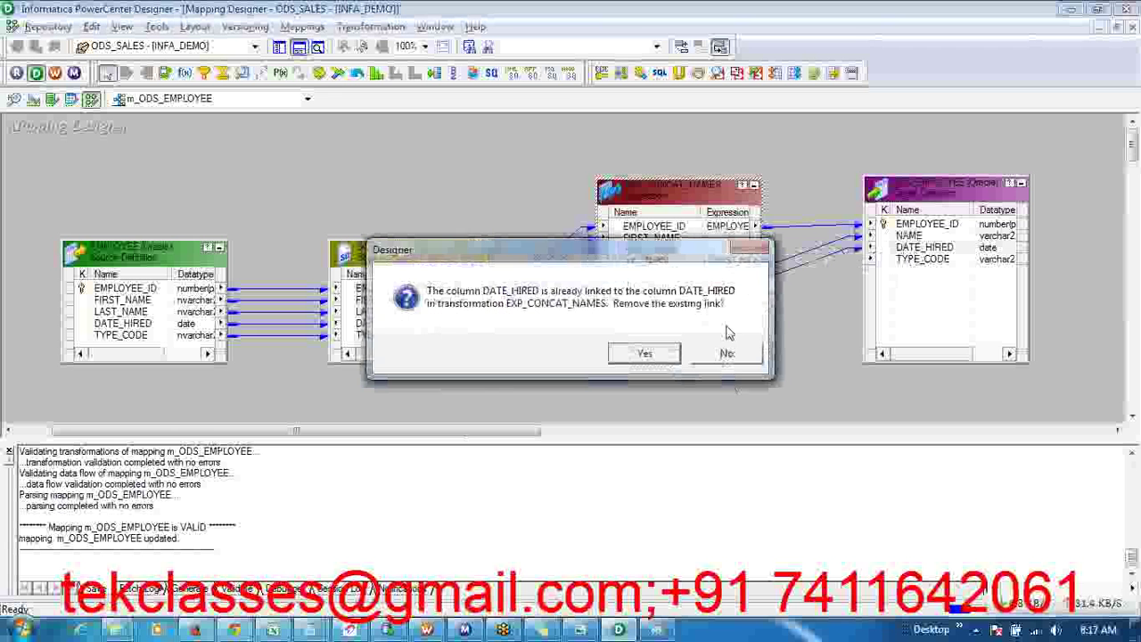
pyautogui.click(739, 354)
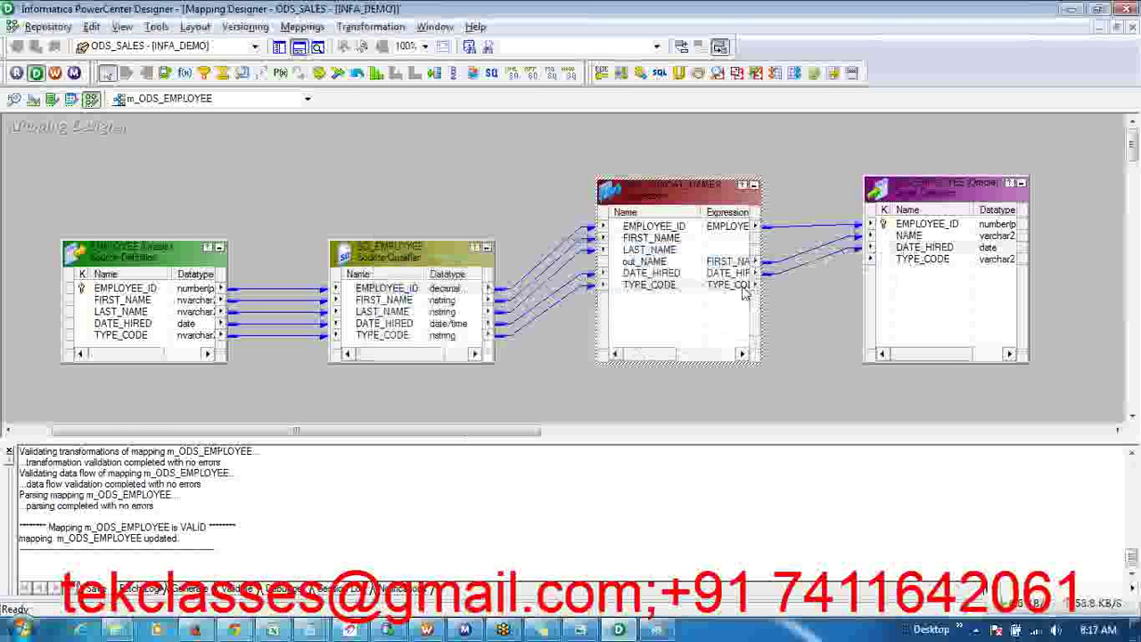
pyautogui.moveTo(748, 289); pyautogui.dragTo(906, 259)
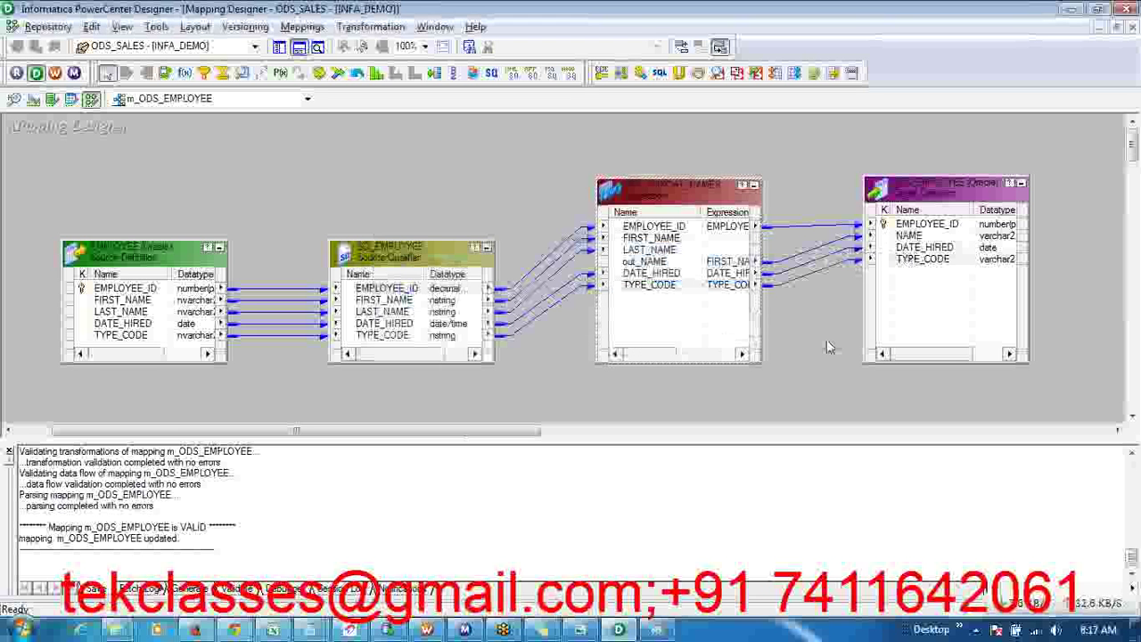
pyautogui.hotkey('ctrl', 's')
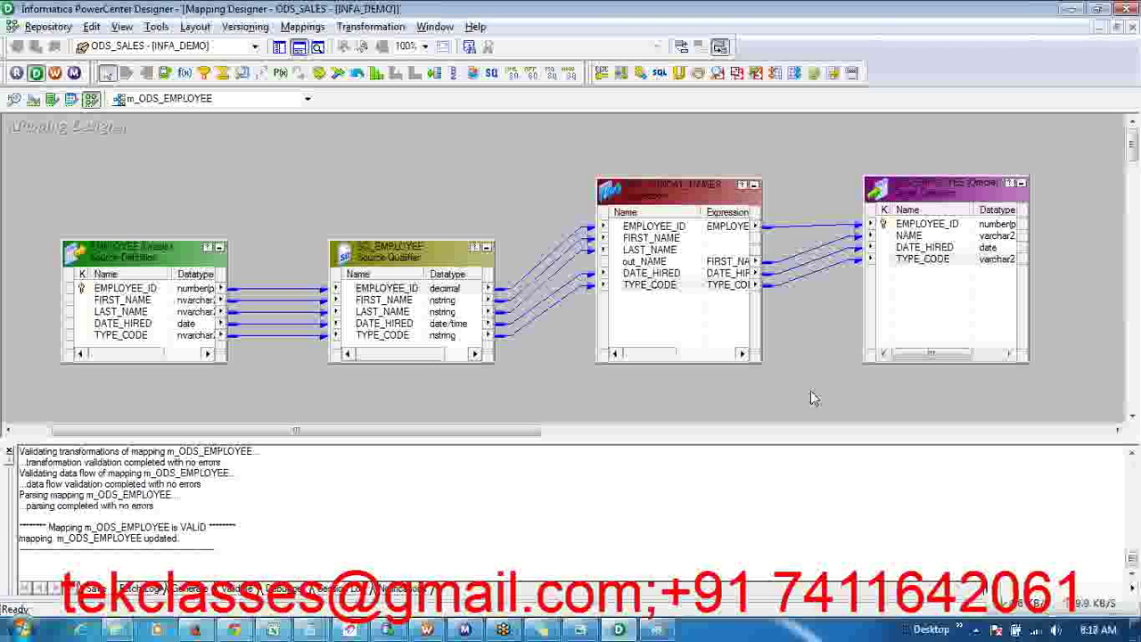
pyautogui.click(1126, 26)
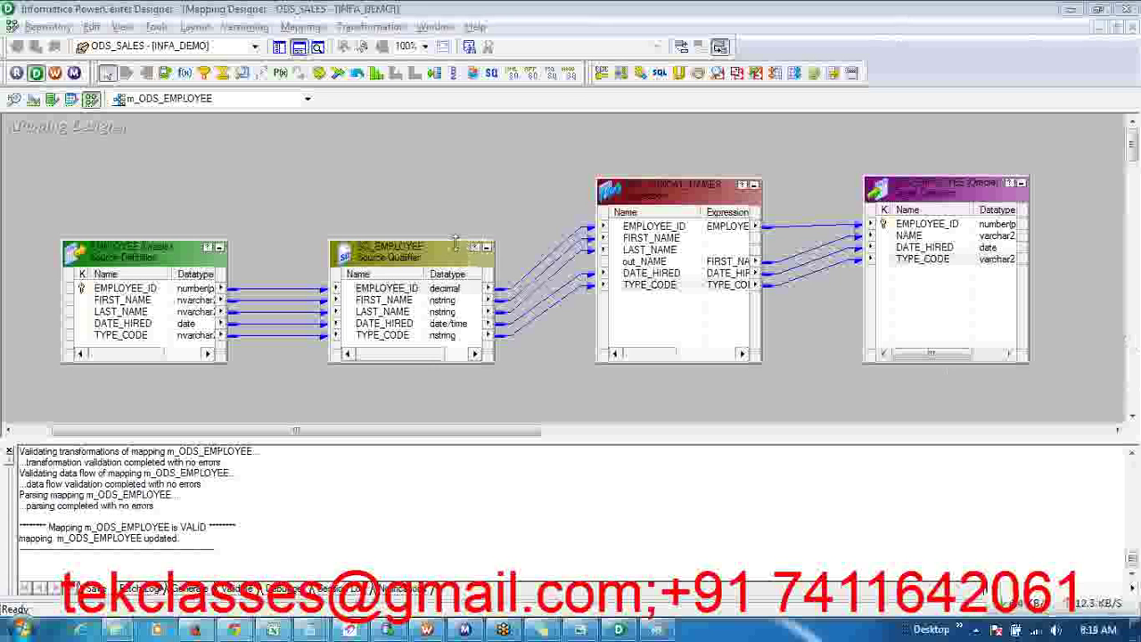
# - Move SQ_EMPLOYEE higher and drag its TYPE_CODE port into EXP_CONCAT_NAMES
pyautogui.moveTo(454, 242); pyautogui.dragTo(455, 185)
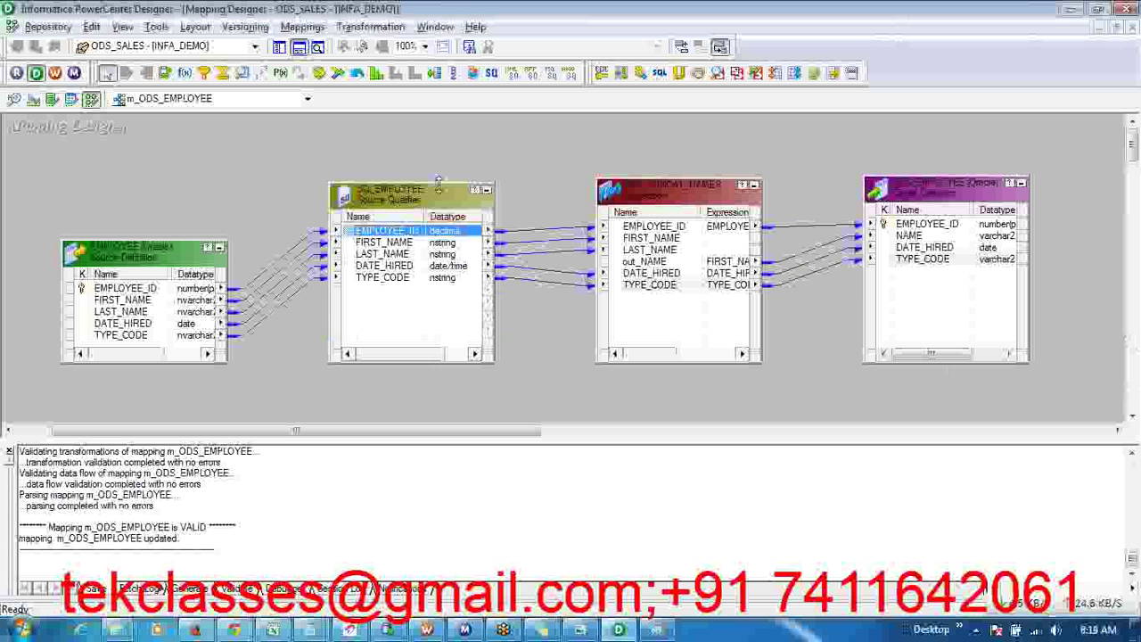
pyautogui.click(391, 270)
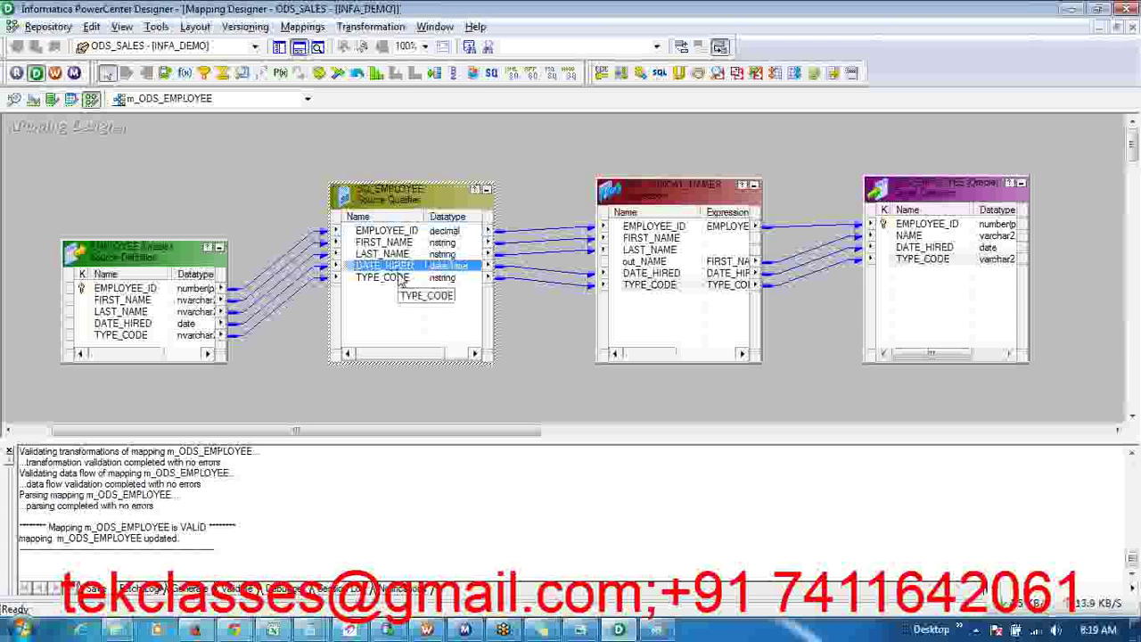
pyautogui.click(402, 280)
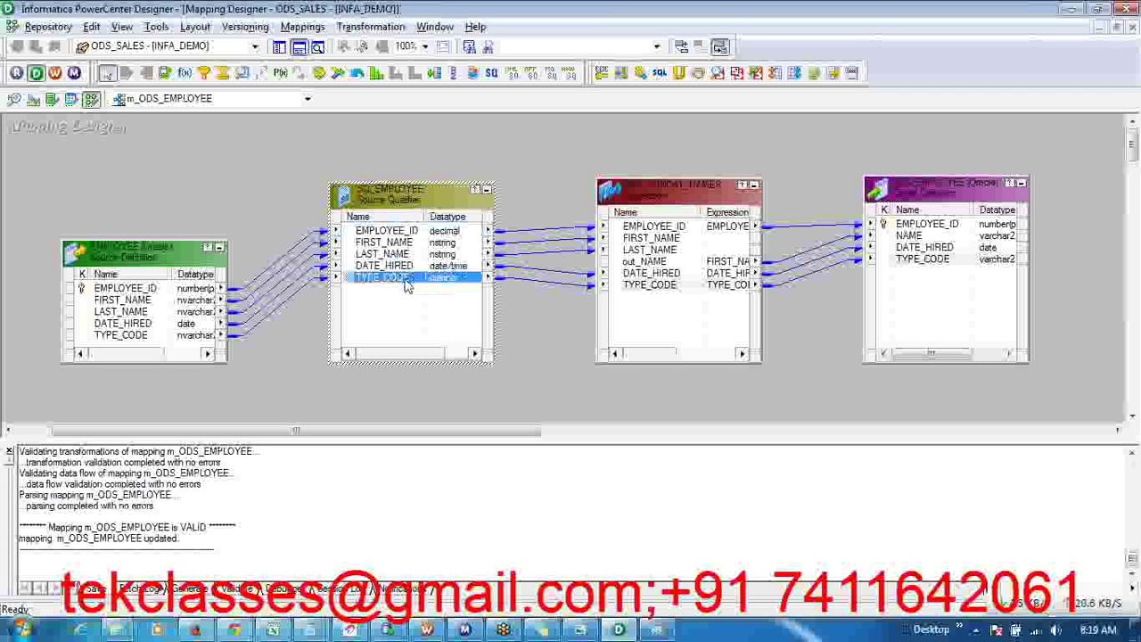
pyautogui.moveTo(406, 284); pyautogui.dragTo(624, 319)
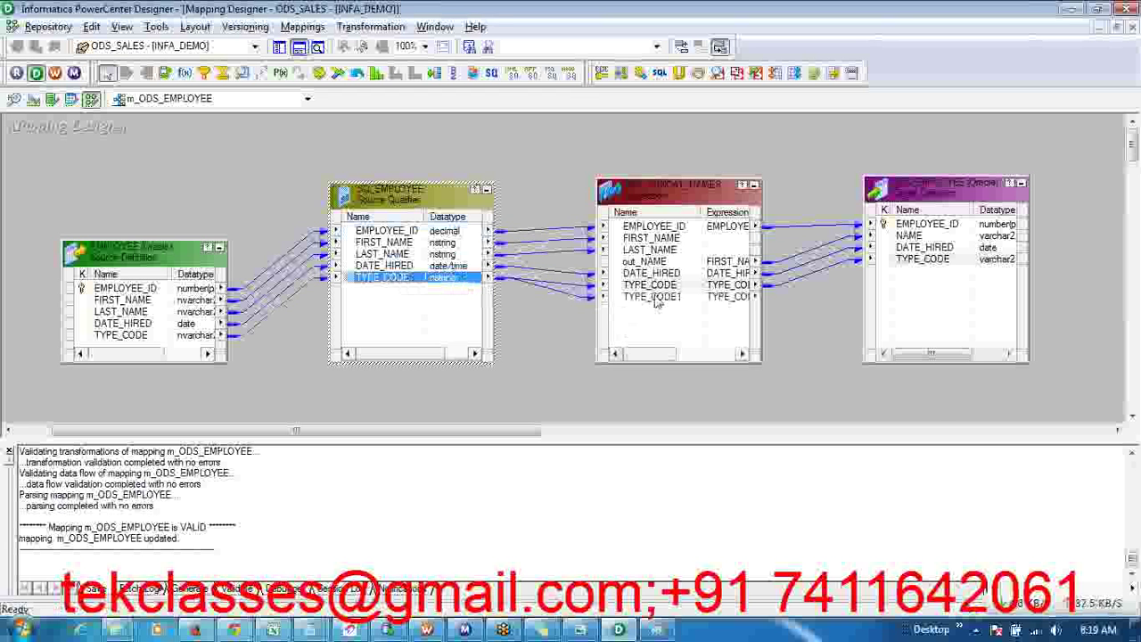
# - Delete the duplicate TYPE_CODE1 port from EXP_CONCAT_NAMES, apply, and save the mapping
pyautogui.doubleClick(655, 301)
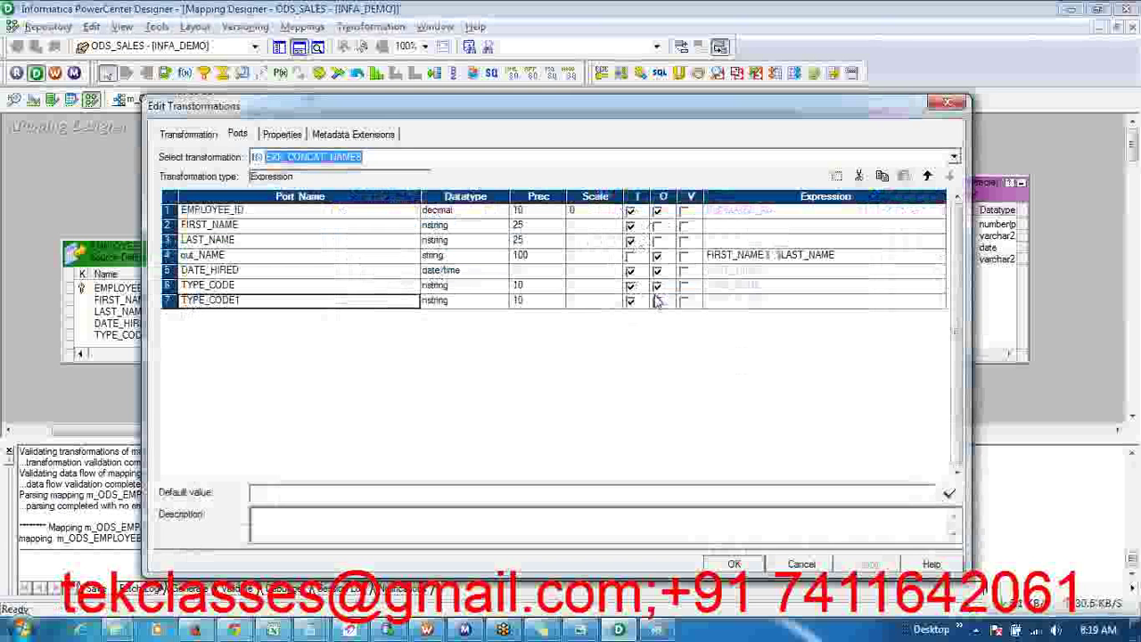
pyautogui.click(862, 176)
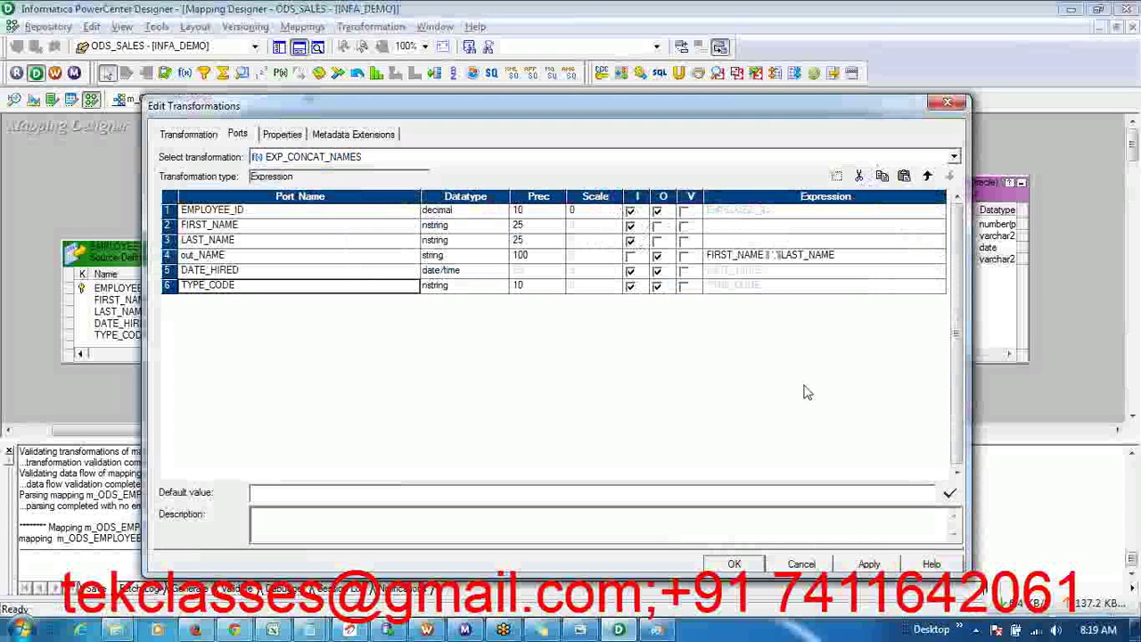
pyautogui.click(869, 565)
pyautogui.click(734, 564)
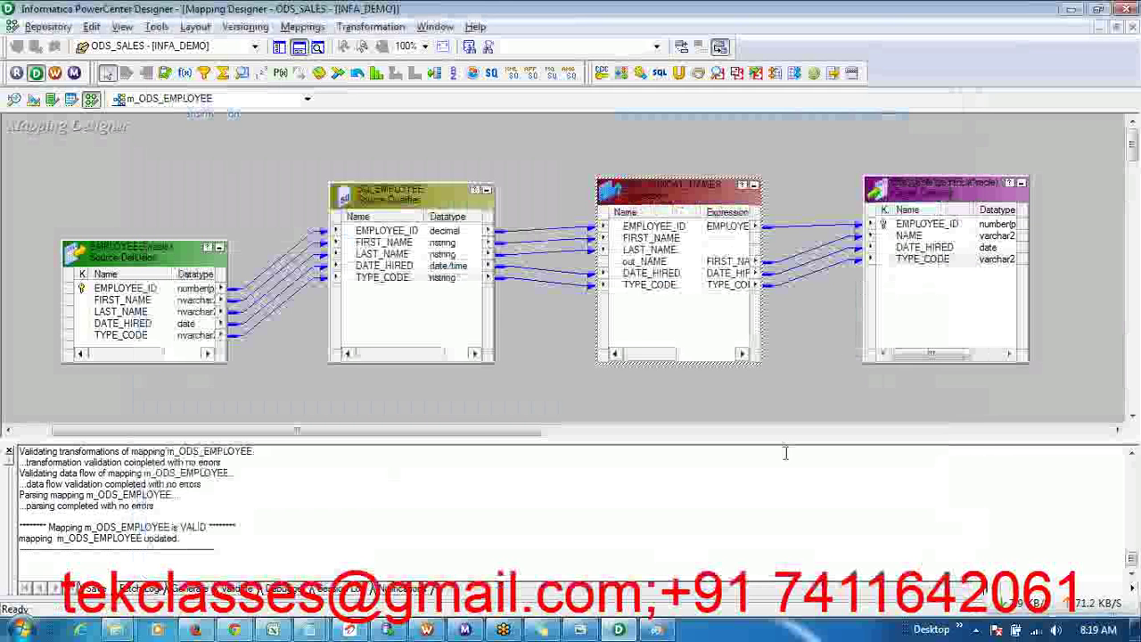
pyautogui.click(790, 383)
pyautogui.hotkey('ctrl', 's')
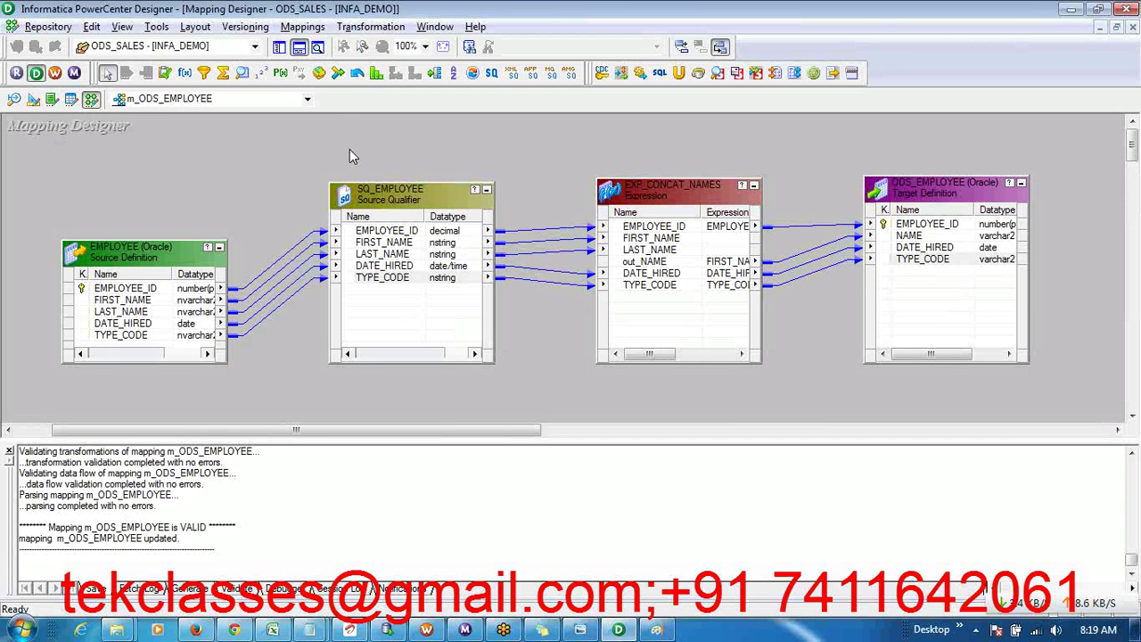
# - Toggle off the Output window so the m_ODS_EMPLOYEE canvas fills the screen
pyautogui.click(299, 50)
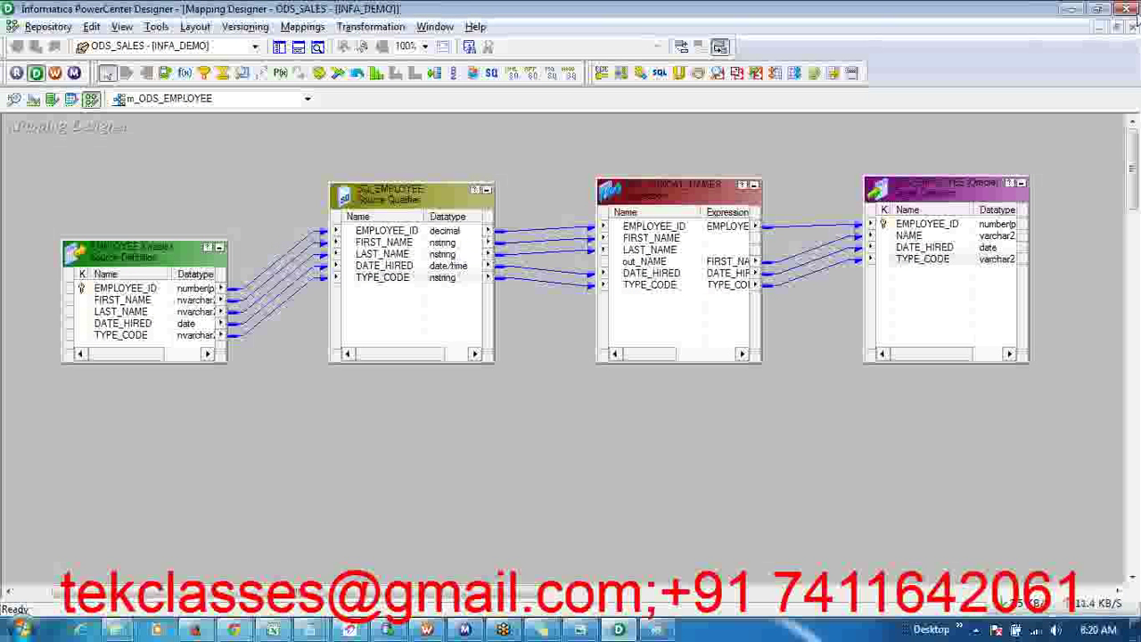
pyautogui.click(1131, 25)
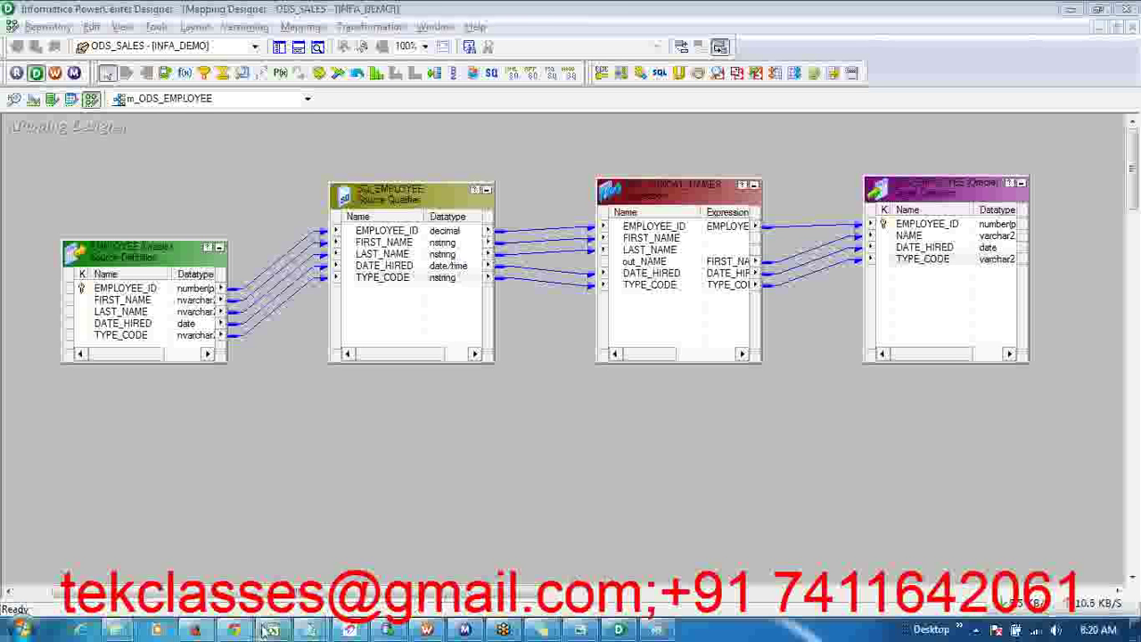
pyautogui.moveTo(276, 630)
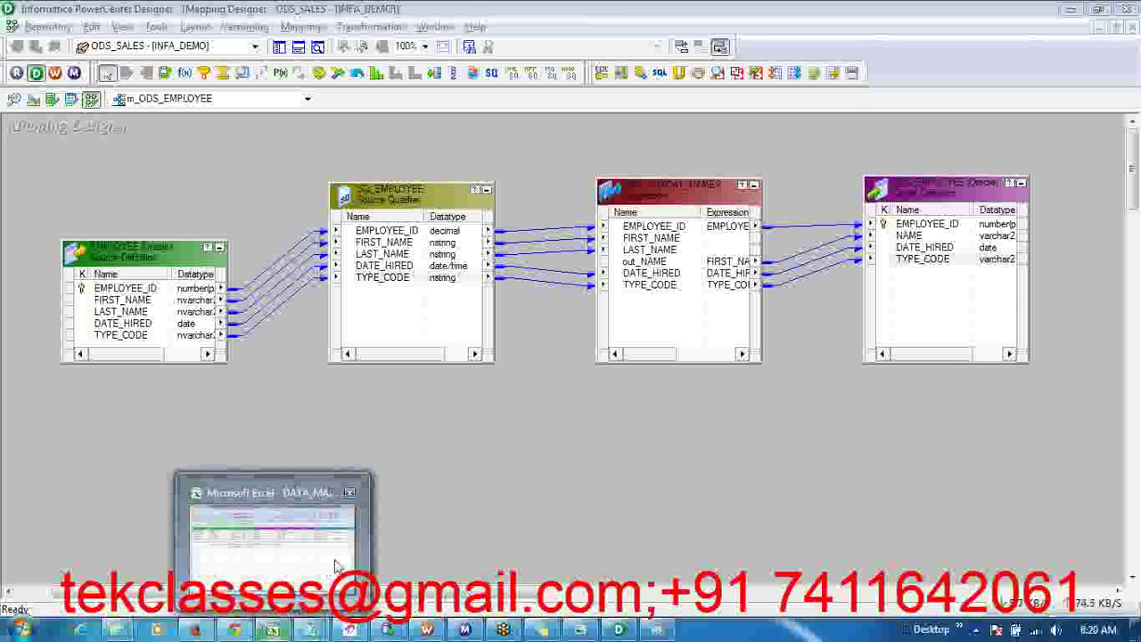